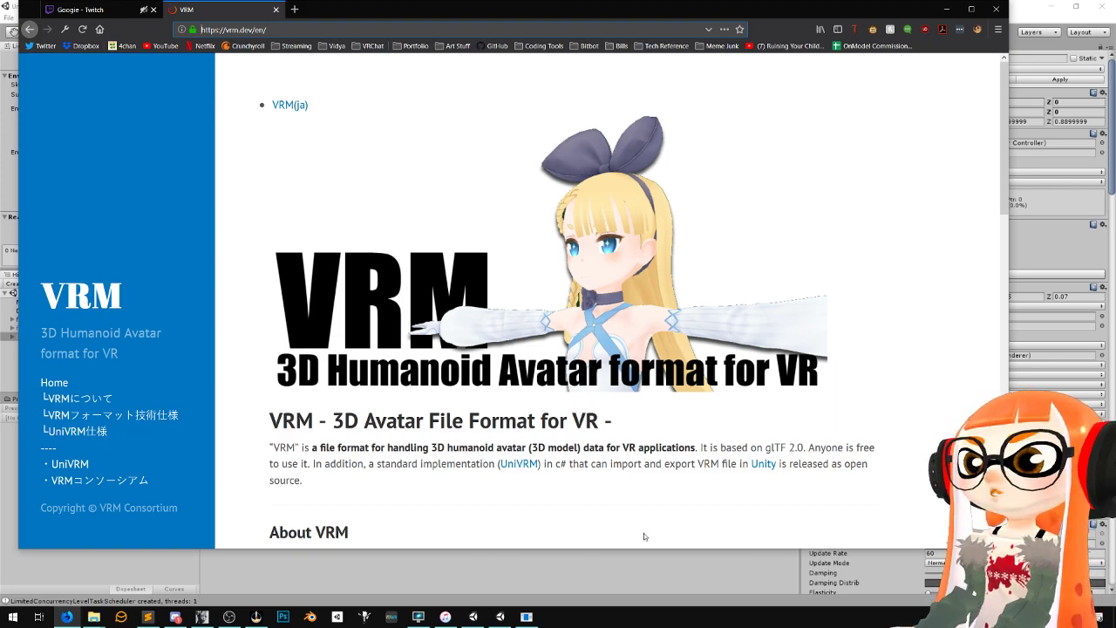
Switch to Unity, select the futaba avatar in the scene and examine its head and upper body from several angles
key("alt+Tab")
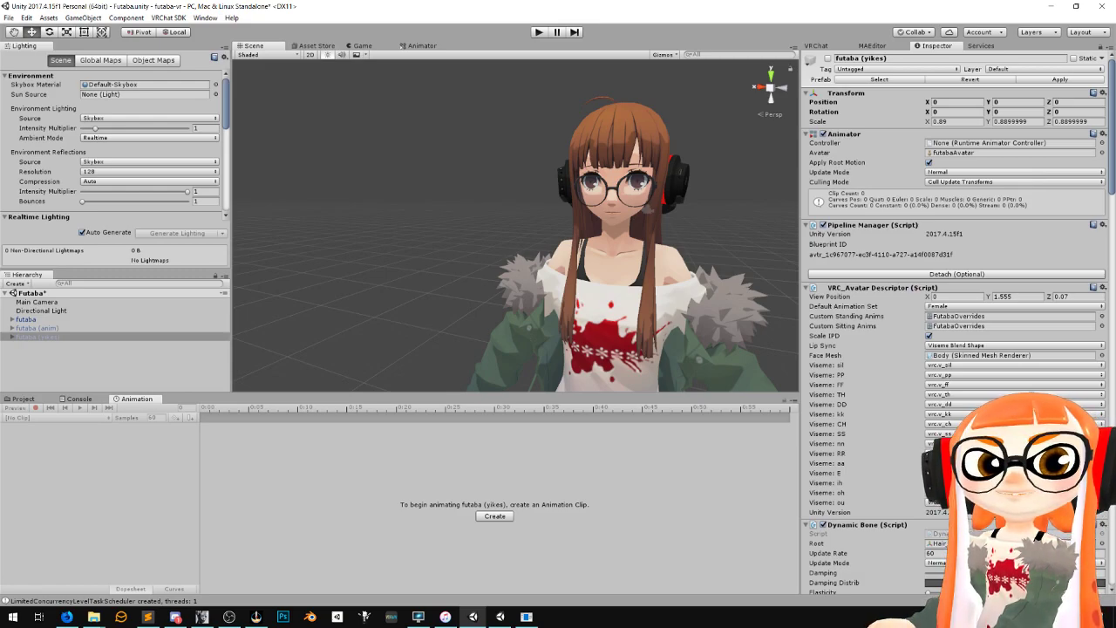
middle_click_drag(486, 267, 476, 278)
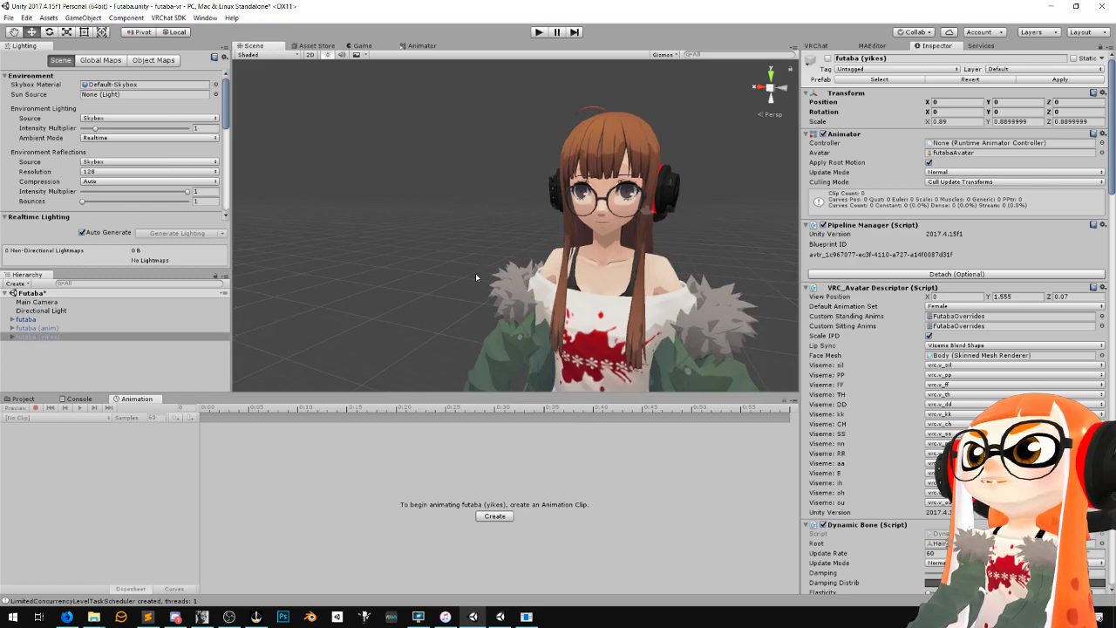
middle_click_drag(558, 260, 545, 252)
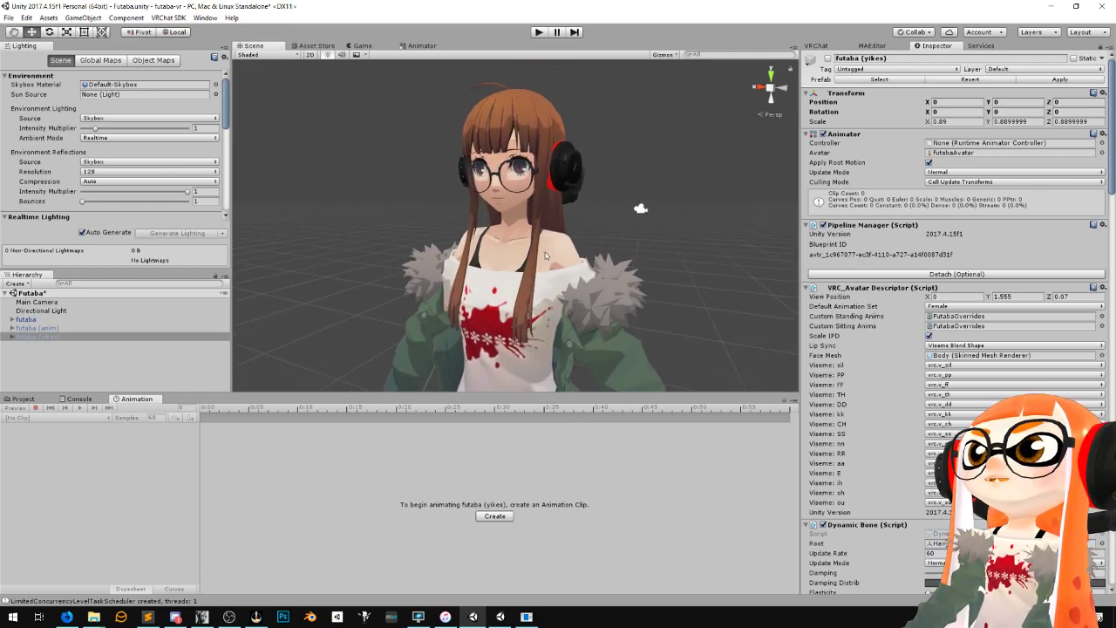
left_click(30, 320)
key("f")
scroll(387, 225, "up", 4)
middle_click_drag(386, 225, 583, 306)
scroll(407, 250, "up", 2)
right_click_drag(556, 288, 515, 288)
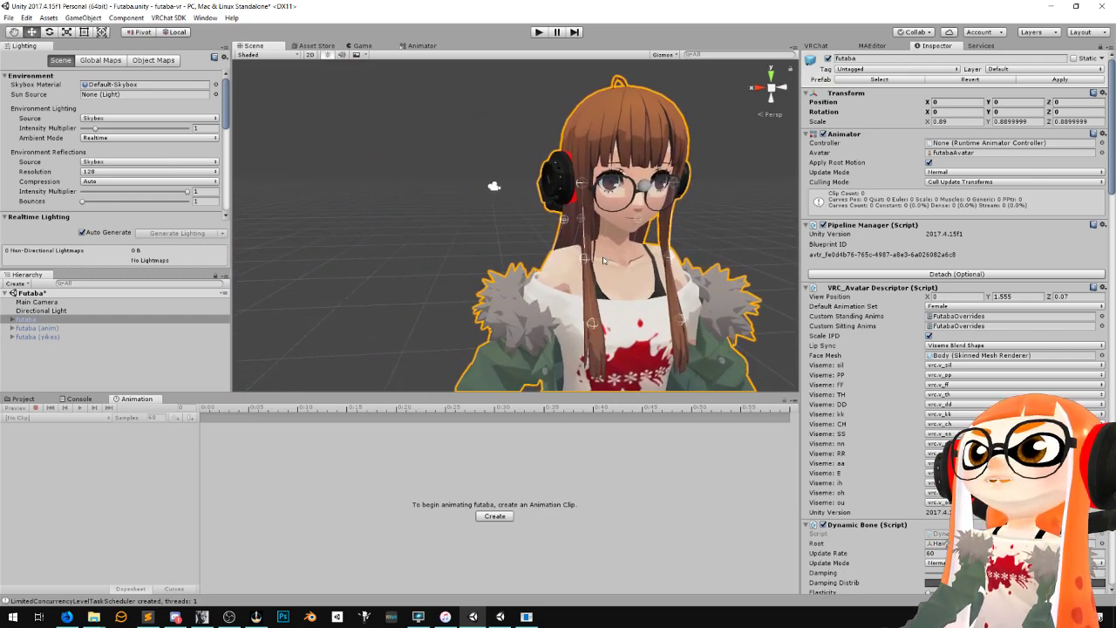
left_click_drag(607, 281, 643, 315, "alt")
scroll(558, 249, "up", 3)
scroll(557, 248, "down", 3)
scroll(555, 295, "up", 5)
scroll(555, 295, "down", 5)
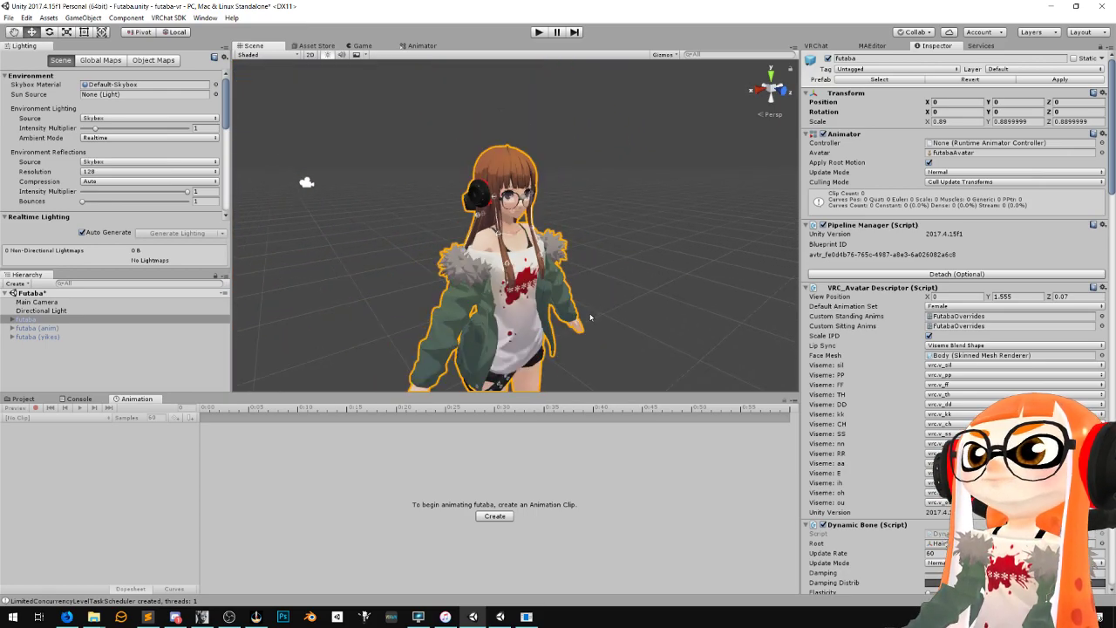
scroll(556, 305, "up", 4)
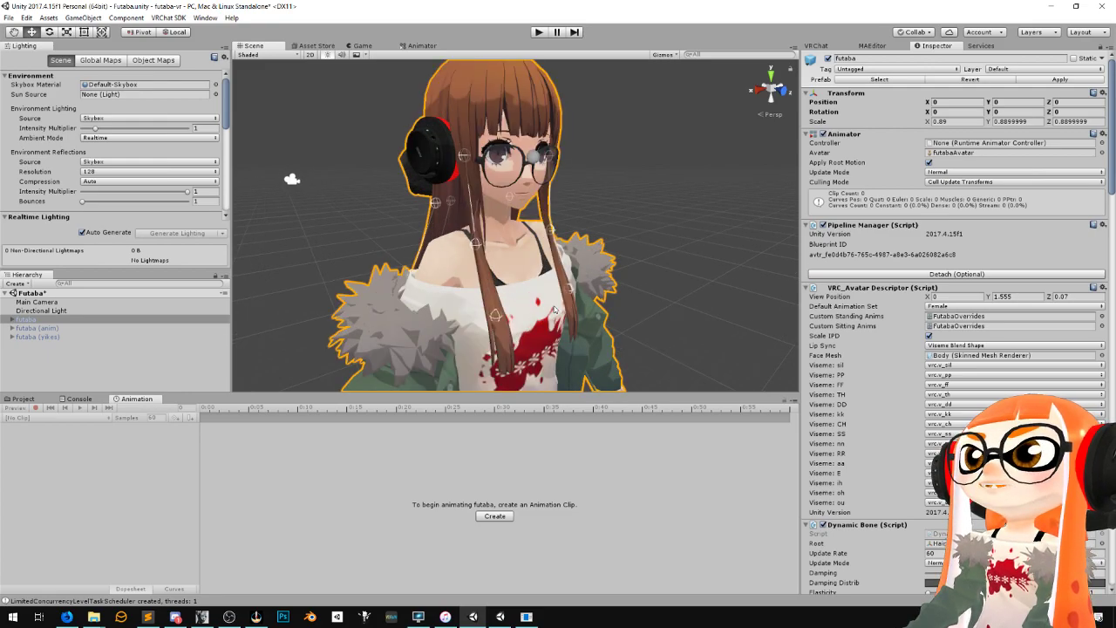
Examine the futaba avatar's full body from the front, from the head down to the boots
middle_click_drag(552, 307, 550, 179)
scroll(534, 248, "down", 4)
right_click_drag(534, 247, 403, 267)
middle_click_drag(626, 262, 561, 254)
key("f")
scroll(494, 300, "up", 4)
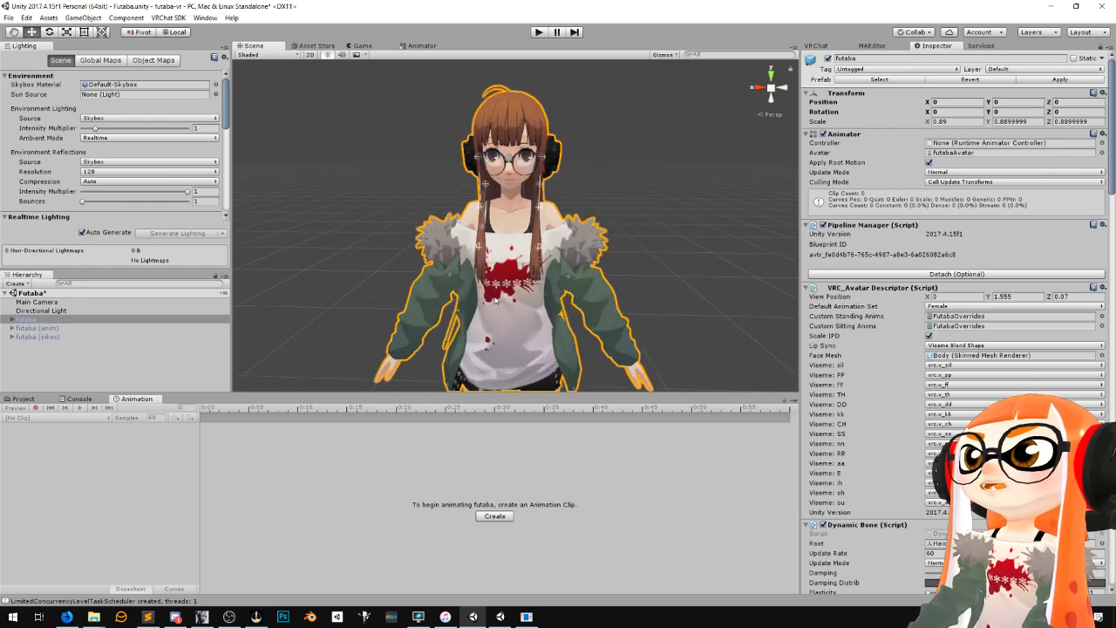
scroll(494, 300, "down", 3)
middle_click_drag(583, 275, 523, 83)
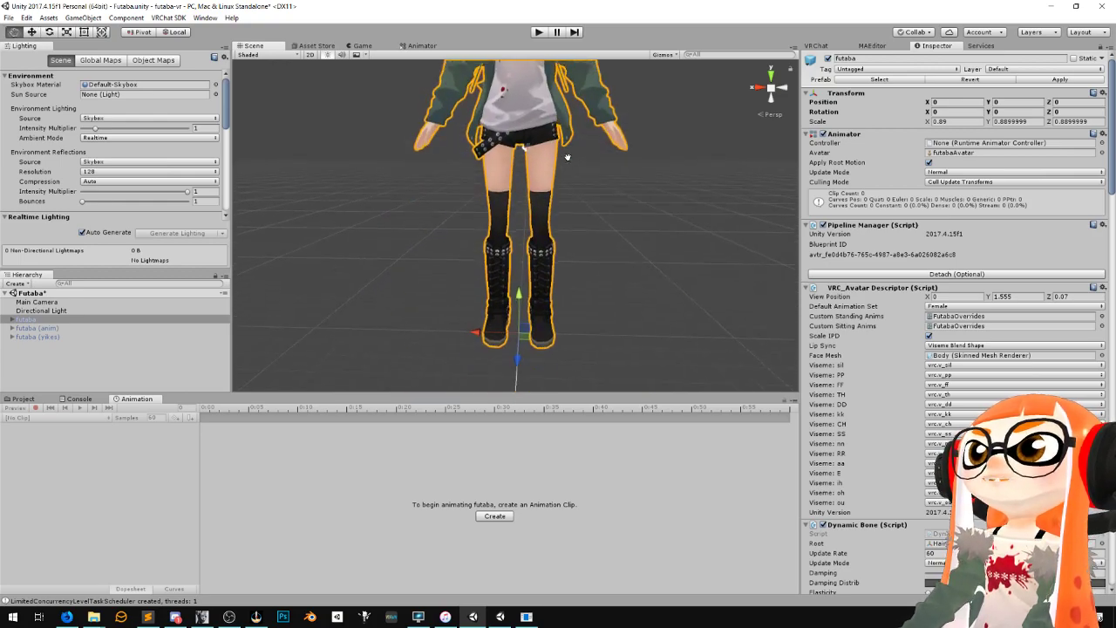
scroll(516, 270, "down", 2)
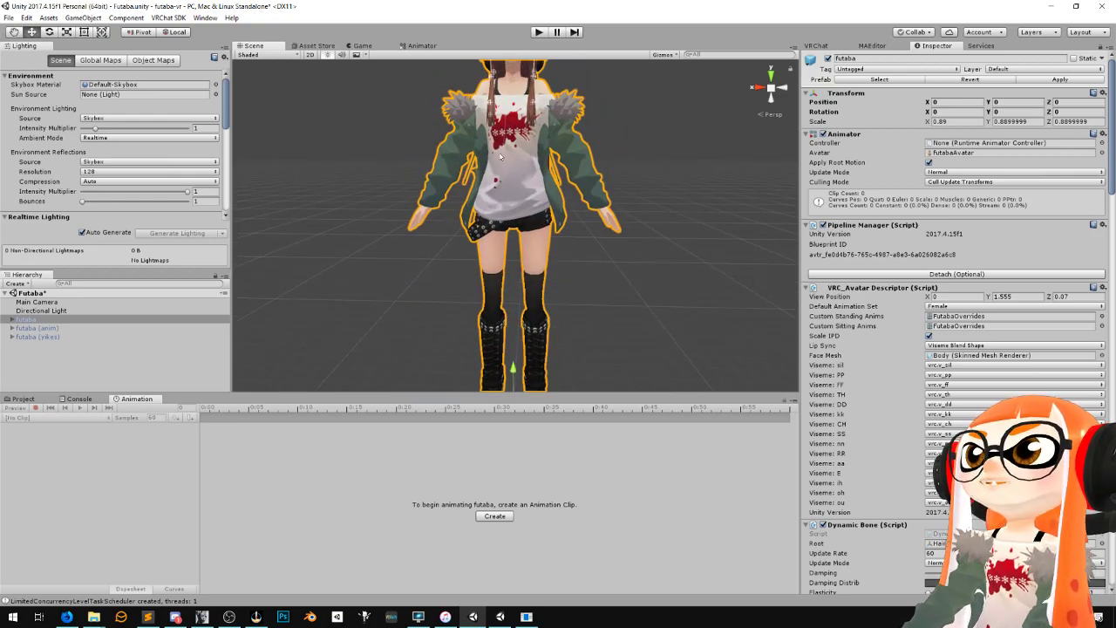
scroll(543, 174, "down", 3)
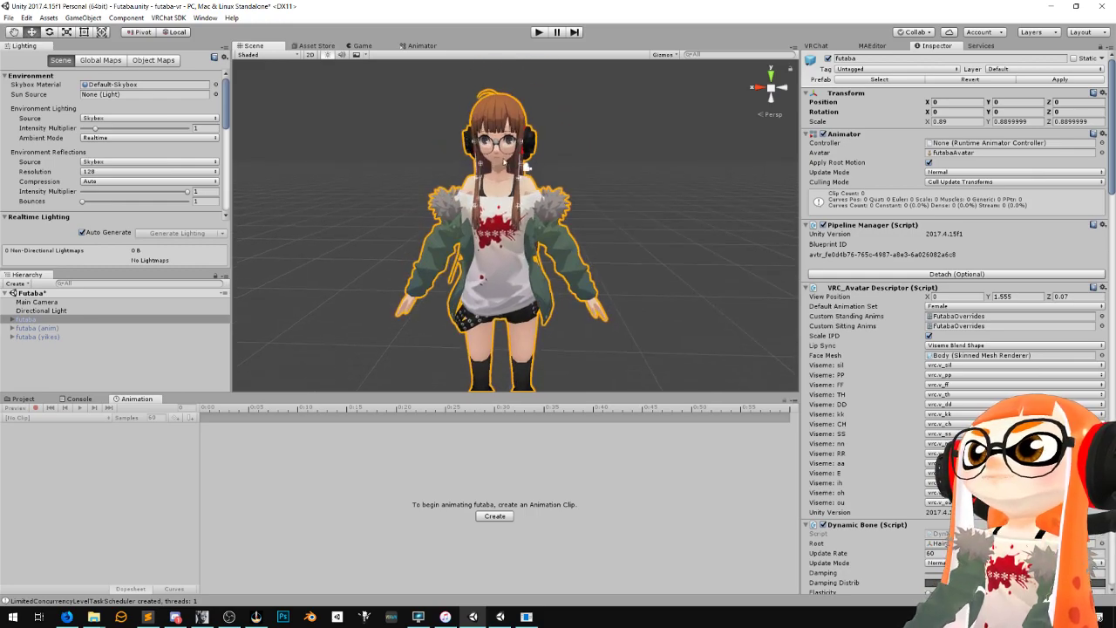
scroll(522, 207, "up", 3)
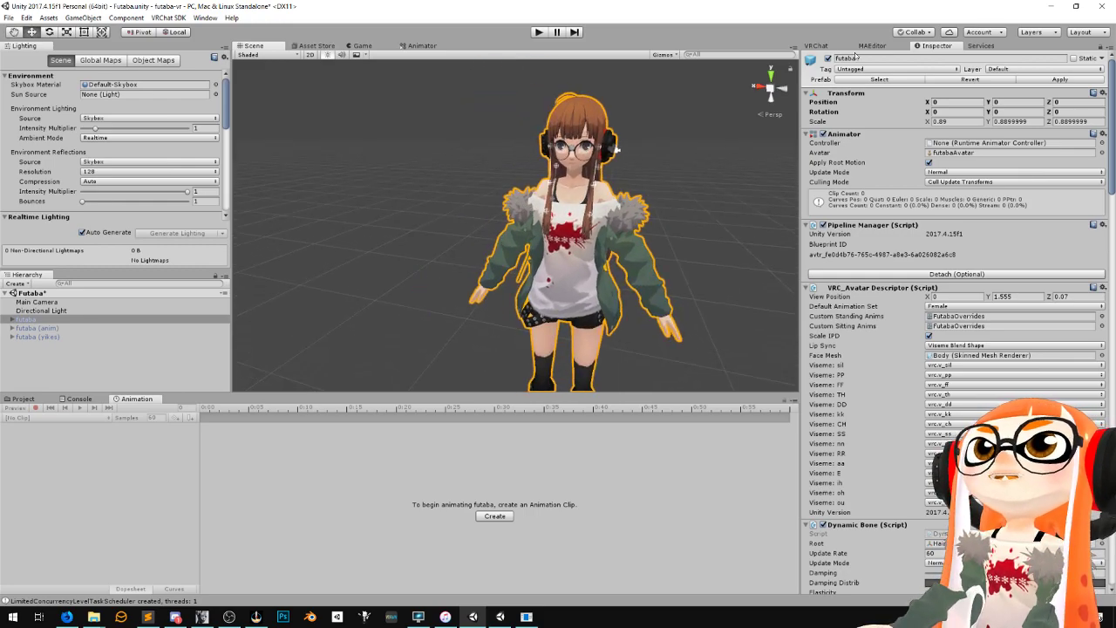
Show the project's Assets folder and inspect the futaba avatar from the side and at an angle
left_click(24, 398)
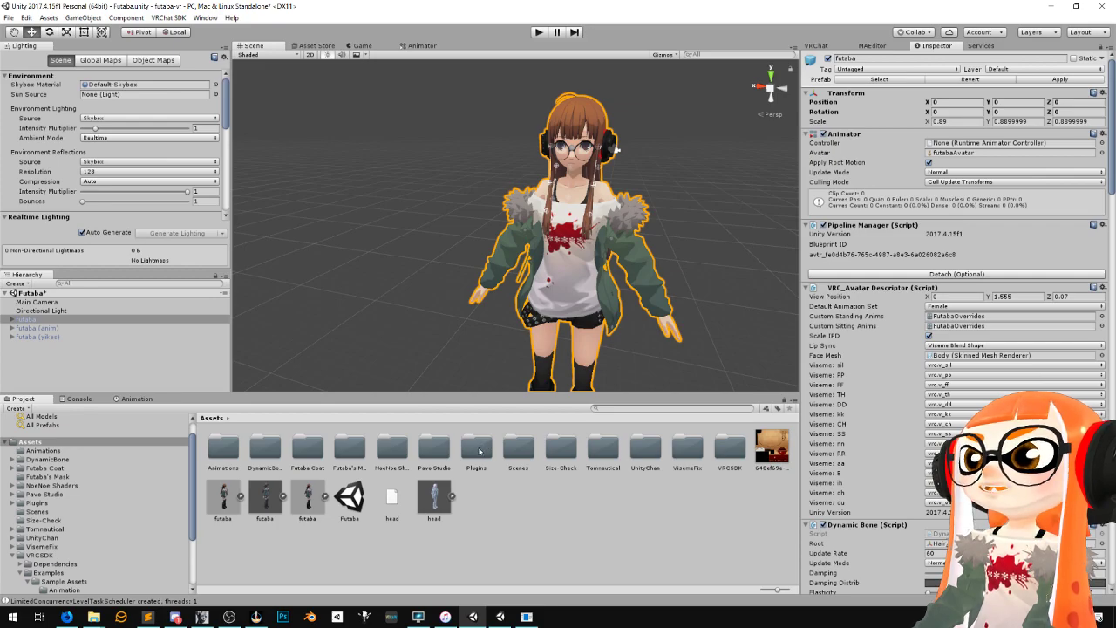
left_click_drag(640, 206, 608, 259, "alt")
middle_click_drag(608, 259, 516, 234)
left_click_drag(516, 234, 487, 264, "alt")
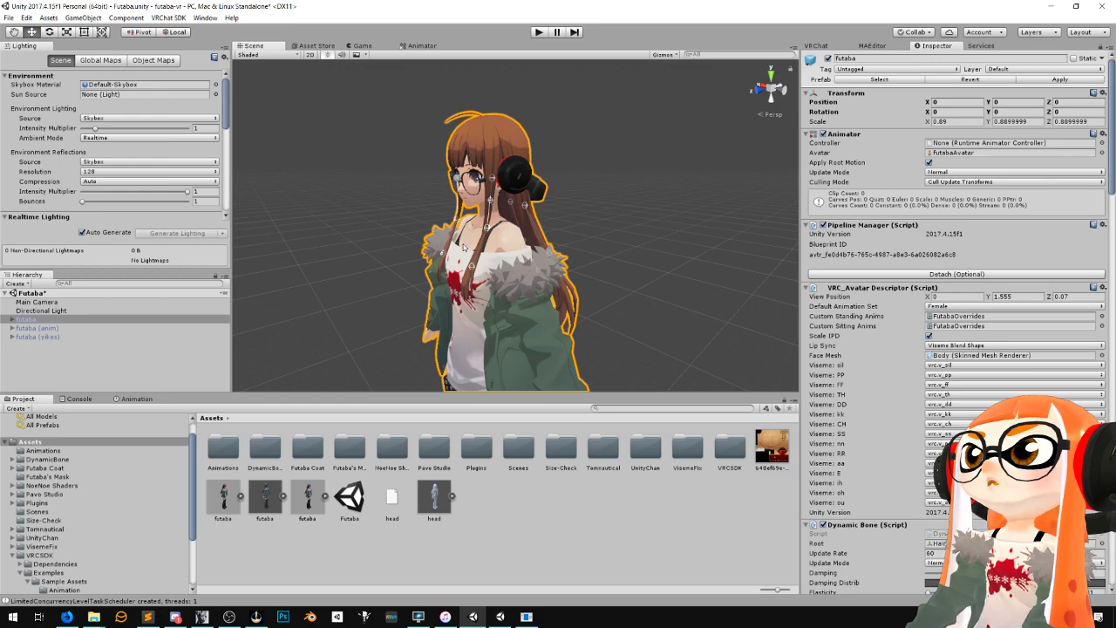
right_click_drag(497, 266, 541, 281)
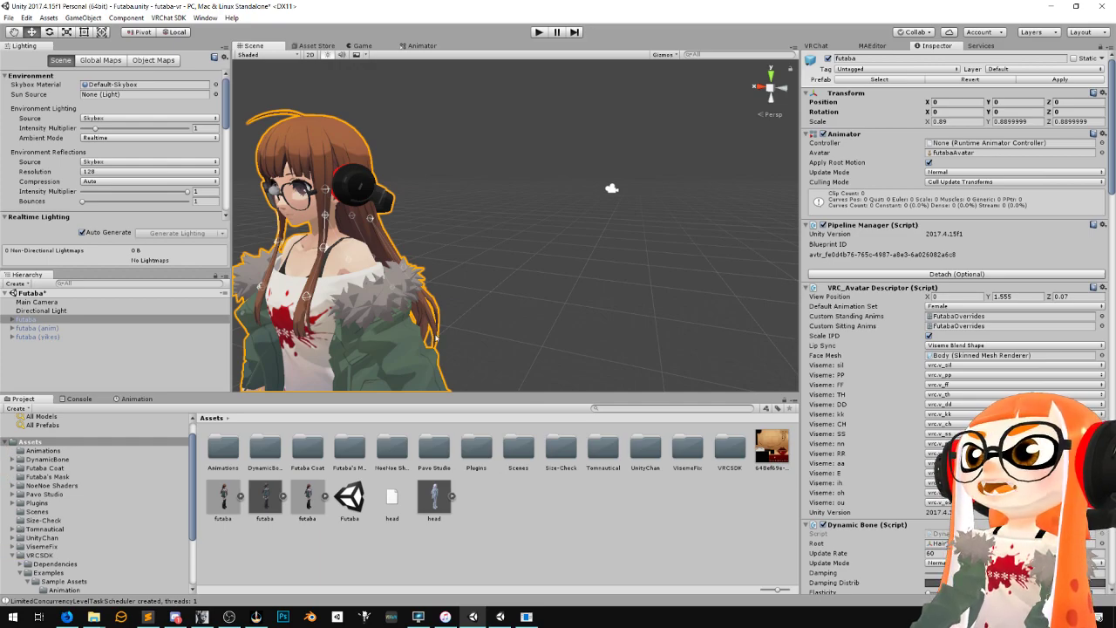
middle_click_drag(491, 260, 592, 239)
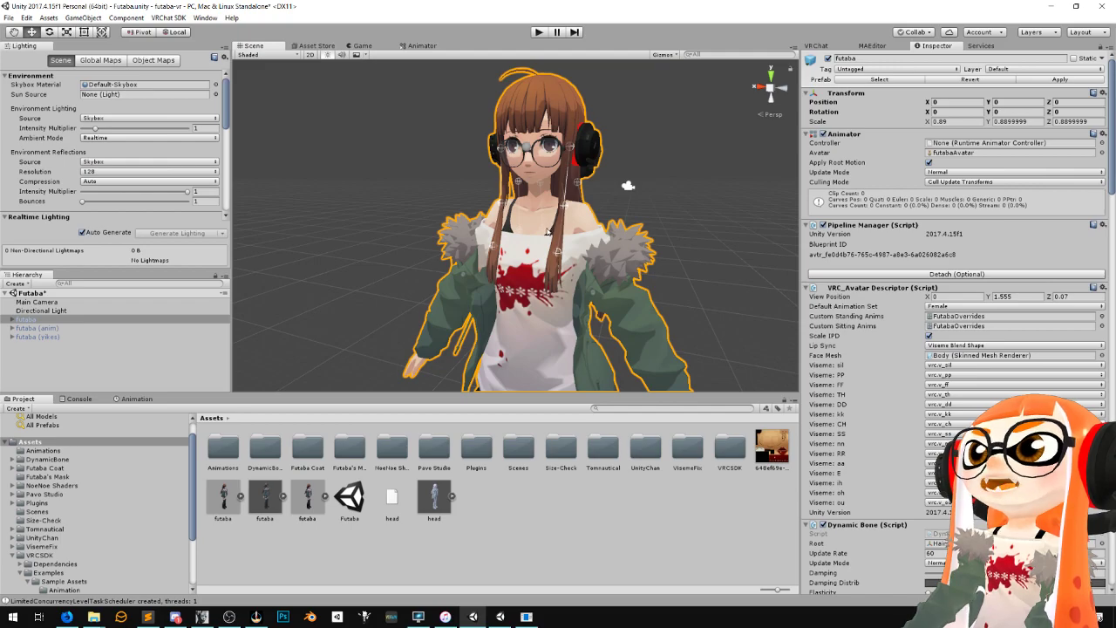
key("alt+Tab")
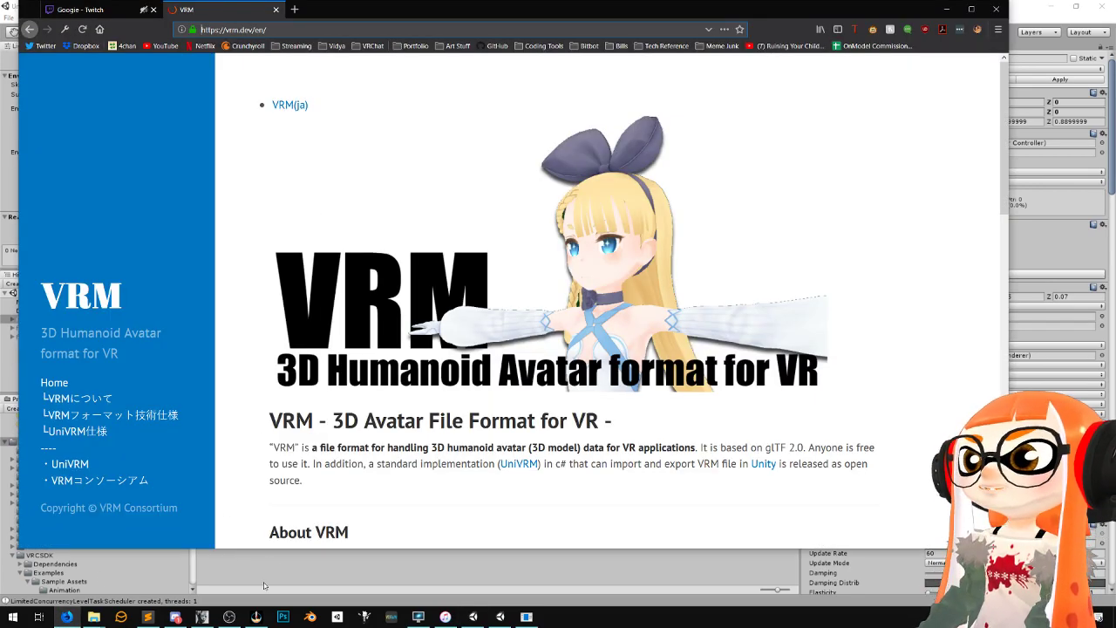
left_click(148, 617)
left_click_drag(343, 110, 491, 110)
key("ctrl+c")
left_click(295, 9)
key("ctrl+v")
key("Return")
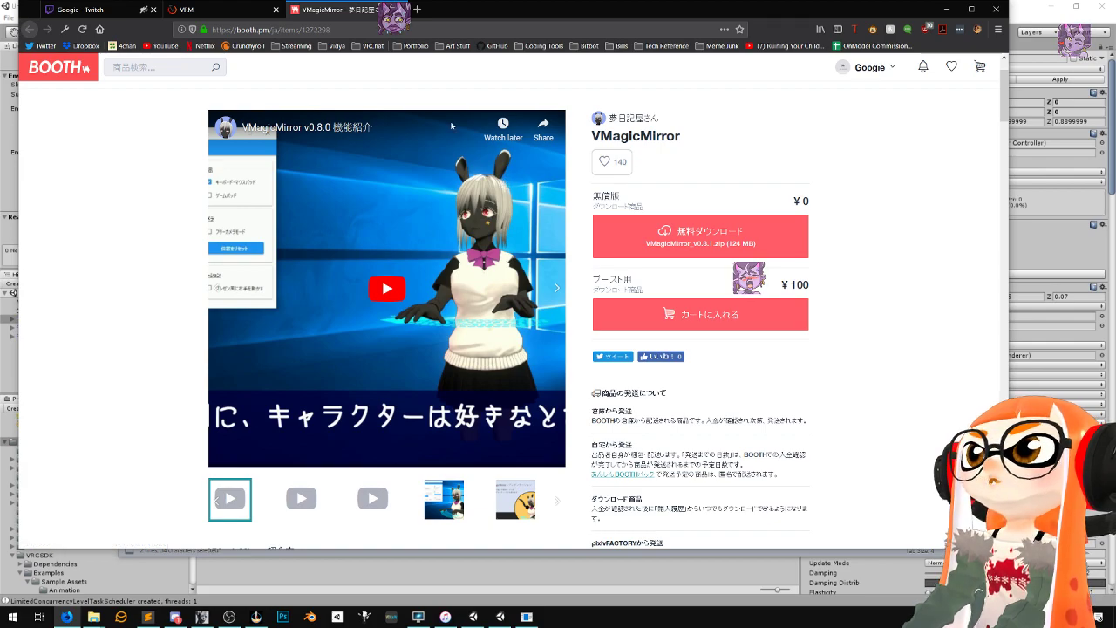
key("ctrl+l")
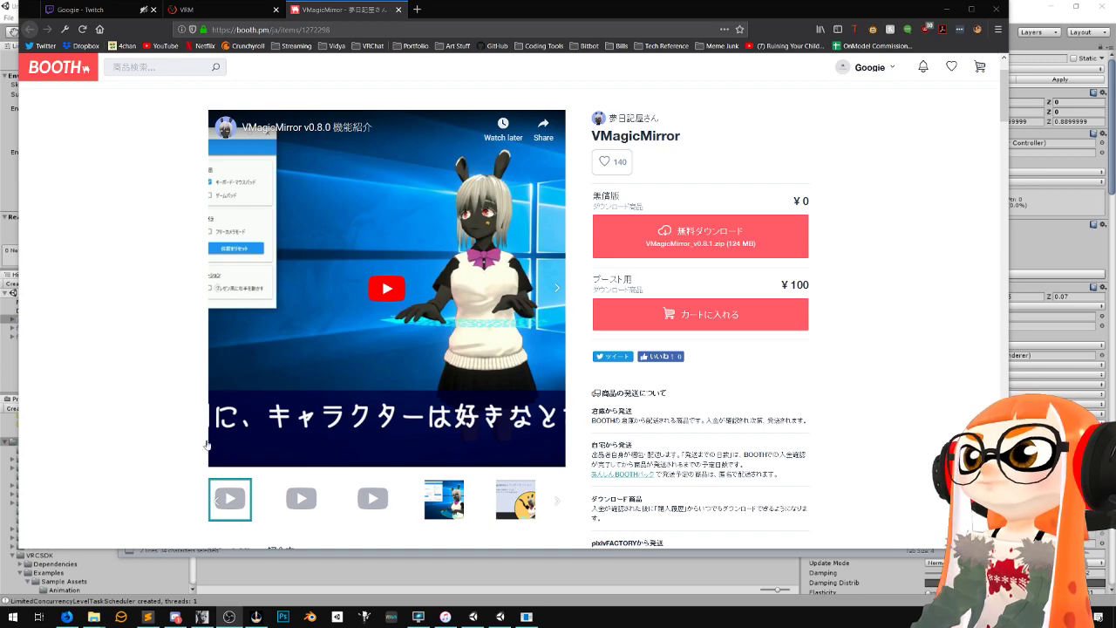
Copy the VDraw link from the Sublime Text notes, open it in a new browser tab and display the drawing, typing and gaming styles preview image
left_click(147, 618)
triple_click(413, 140)
key("ctrl+c")
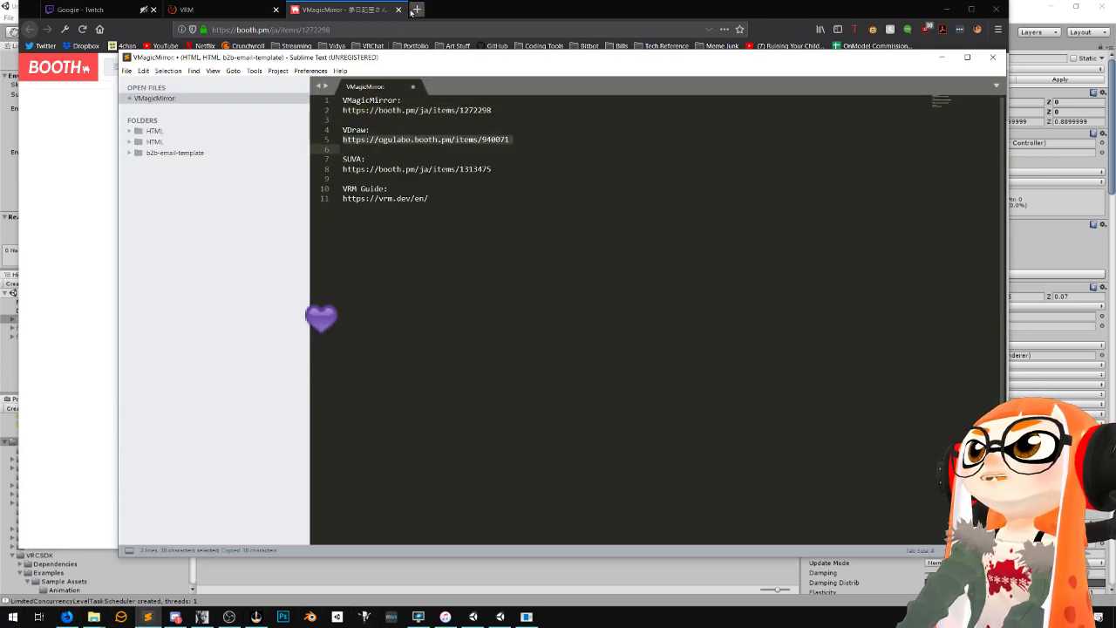
left_click(416, 9)
key("ctrl+v")
key("Return")
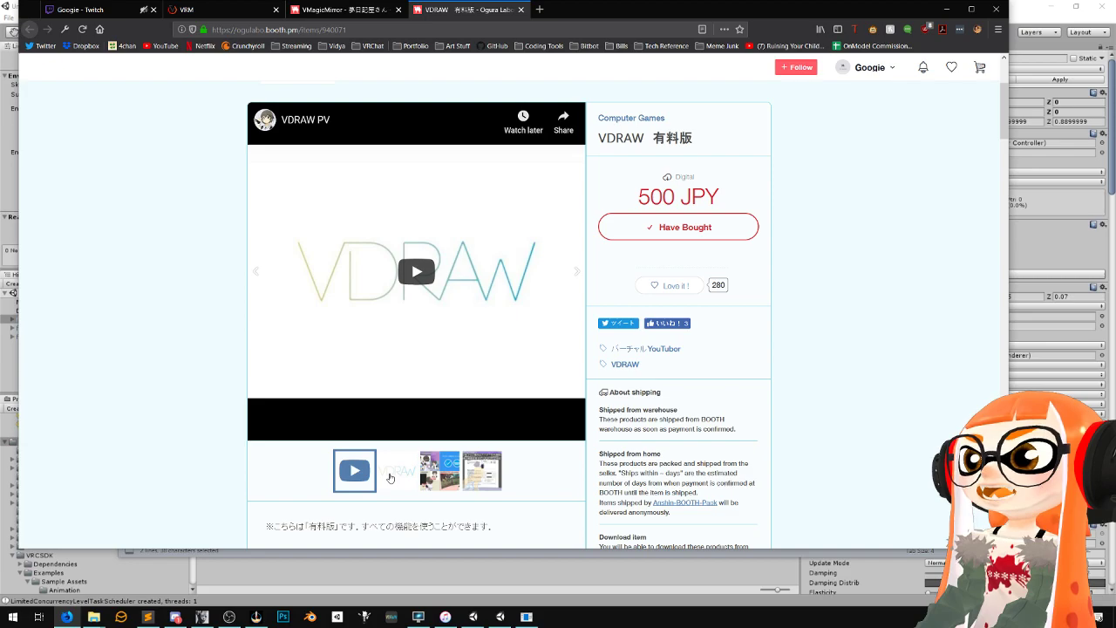
left_click(438, 471)
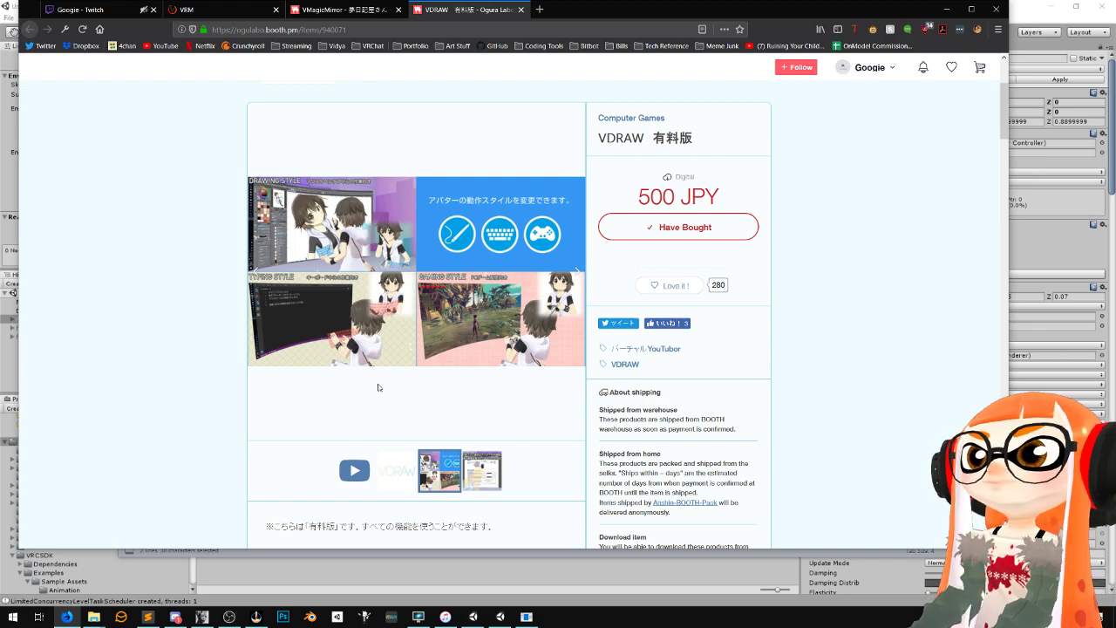
left_click(149, 617)
triple_click(367, 172)
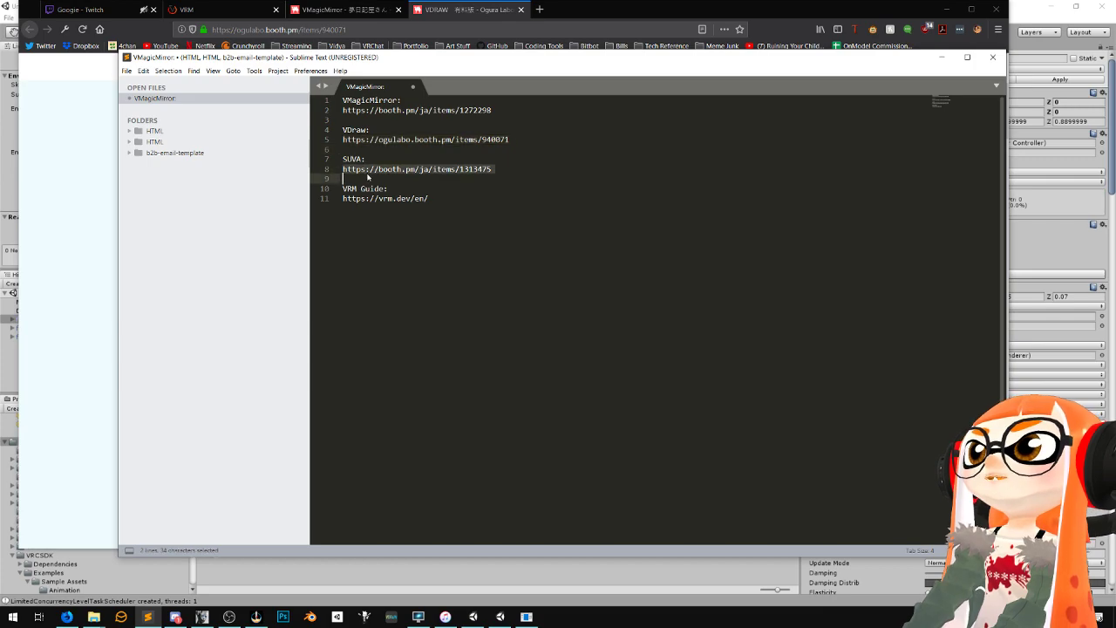
key("ctrl+c")
left_click(540, 10)
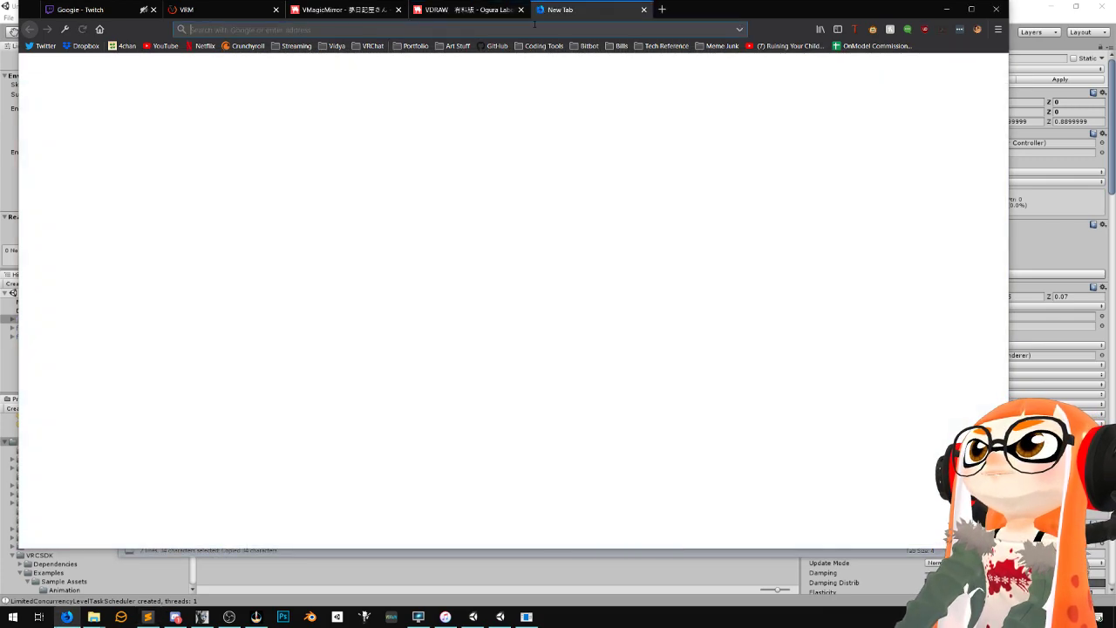
key("ctrl+v")
key("Return")
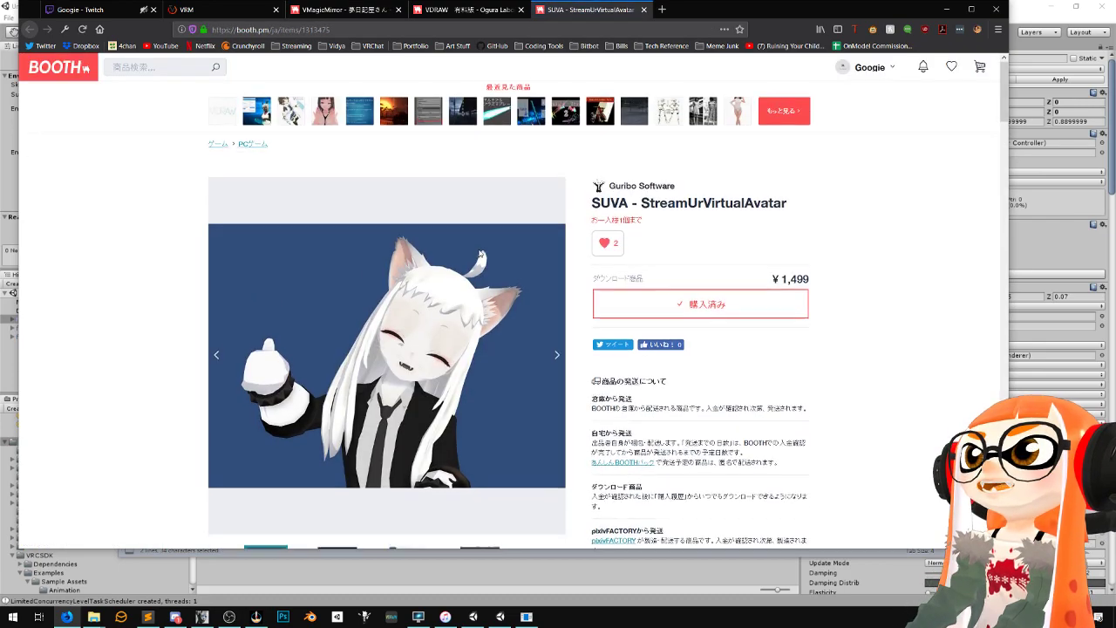
Look through the preview images on the SUVA page and display the third one
scroll(346, 504, "down", 1)
left_click(346, 504)
left_click(408, 510)
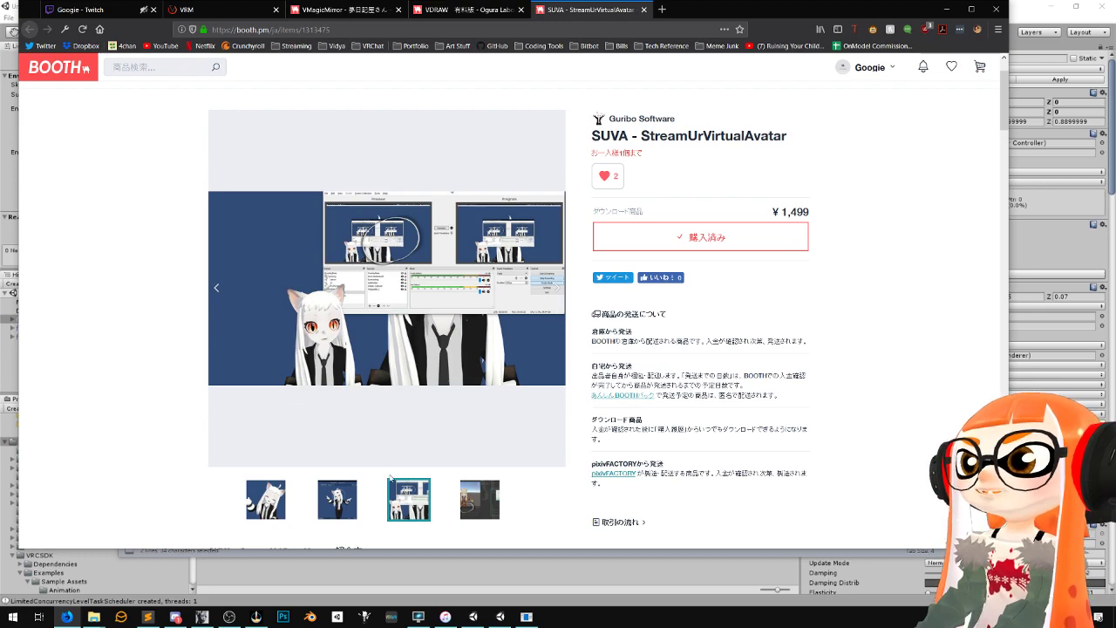
left_click(478, 514)
left_click(425, 506)
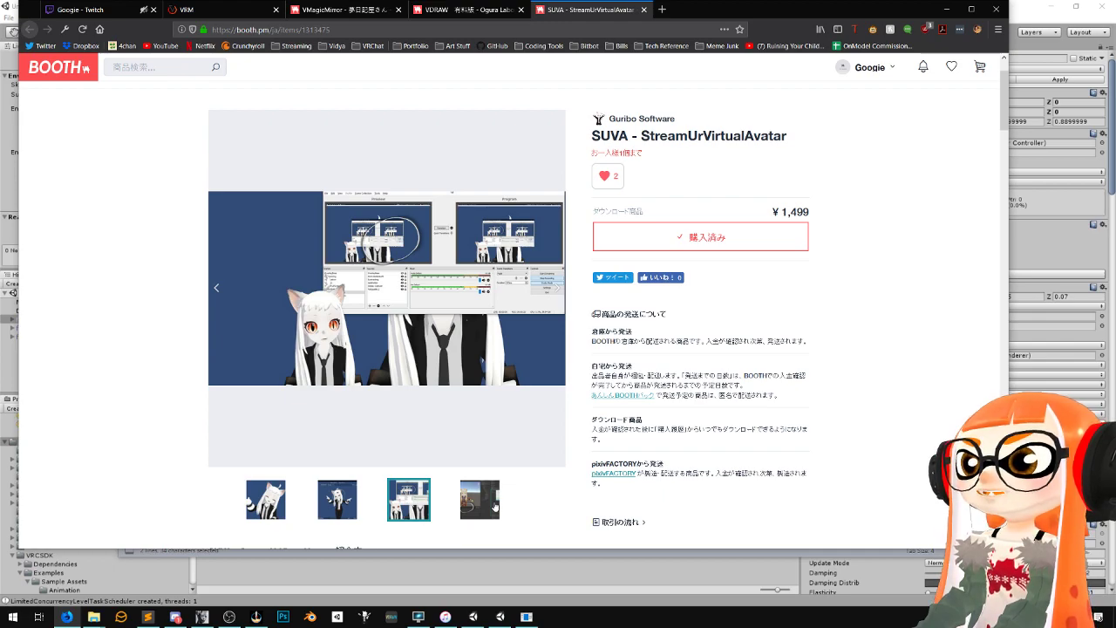
Compare the open VMagicMirror, VDRAW and SUVA product pages
left_click(340, 9)
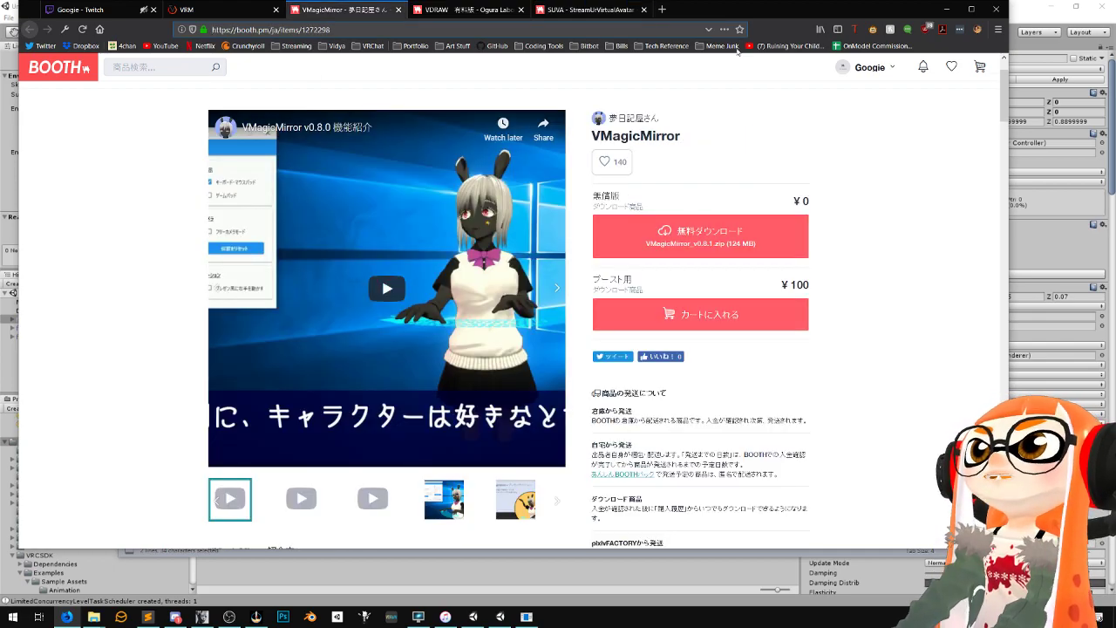
left_click(600, 11)
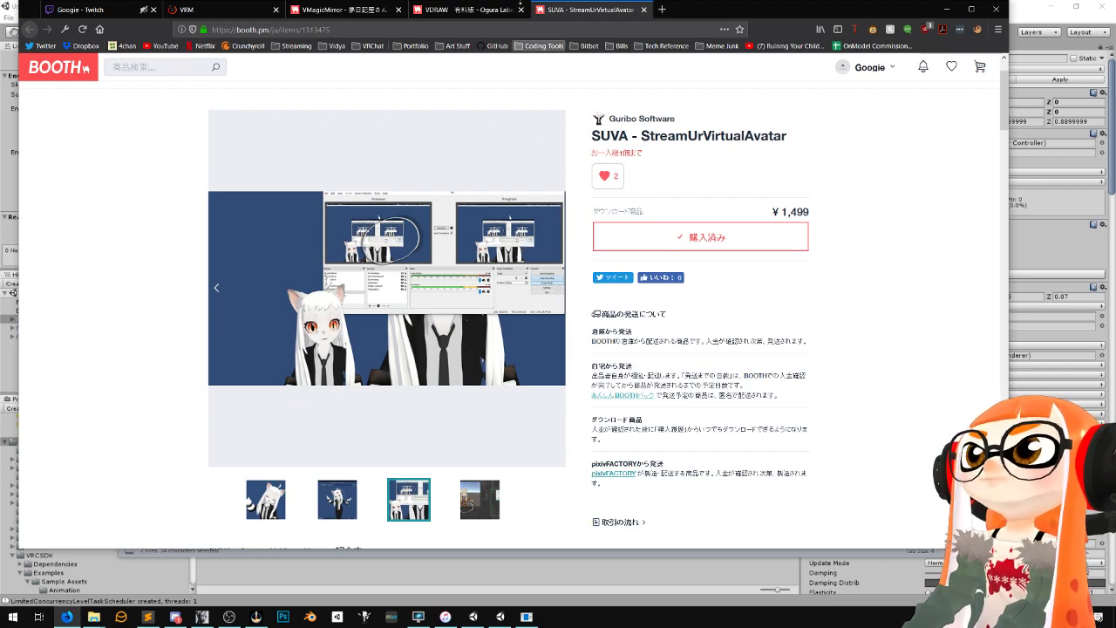
left_click(345, 9)
left_click(451, 11)
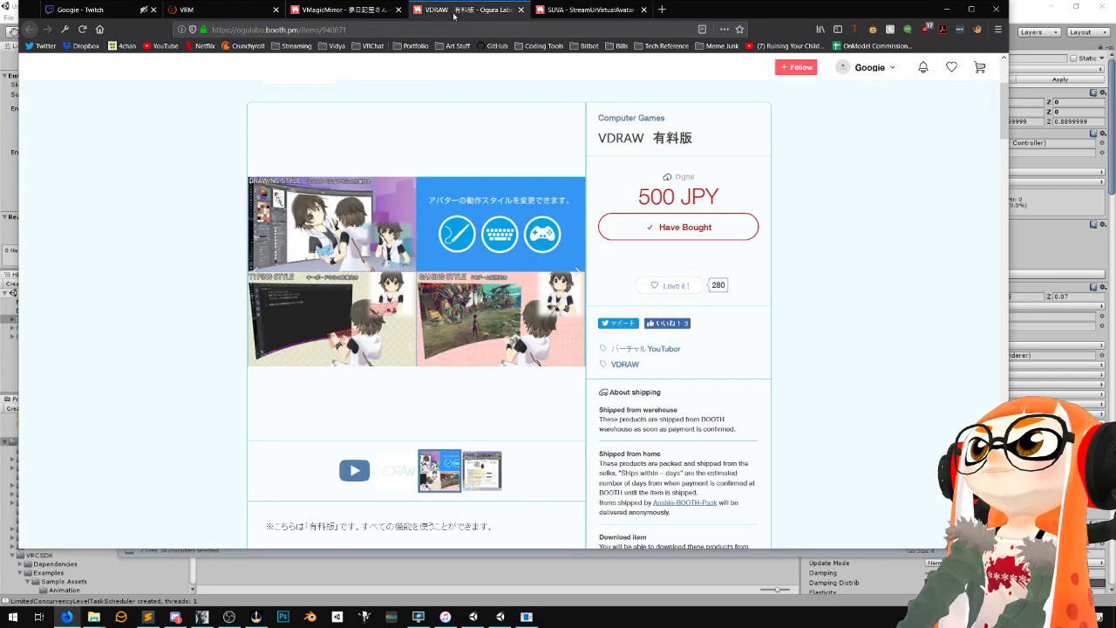
left_click(562, 11)
left_click(514, 9)
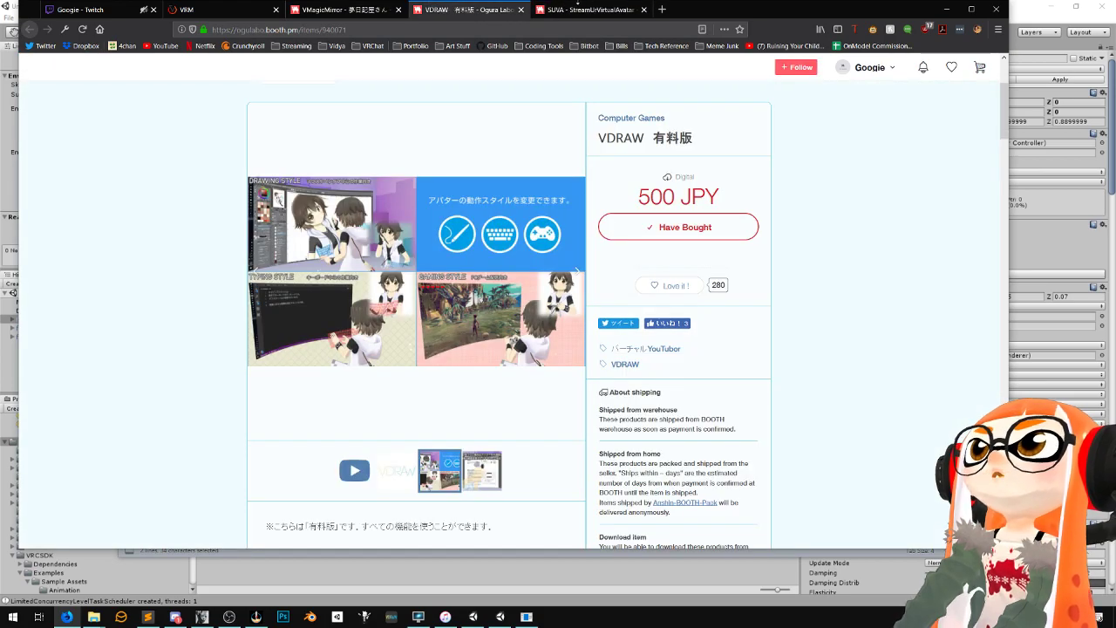
left_click(581, 9)
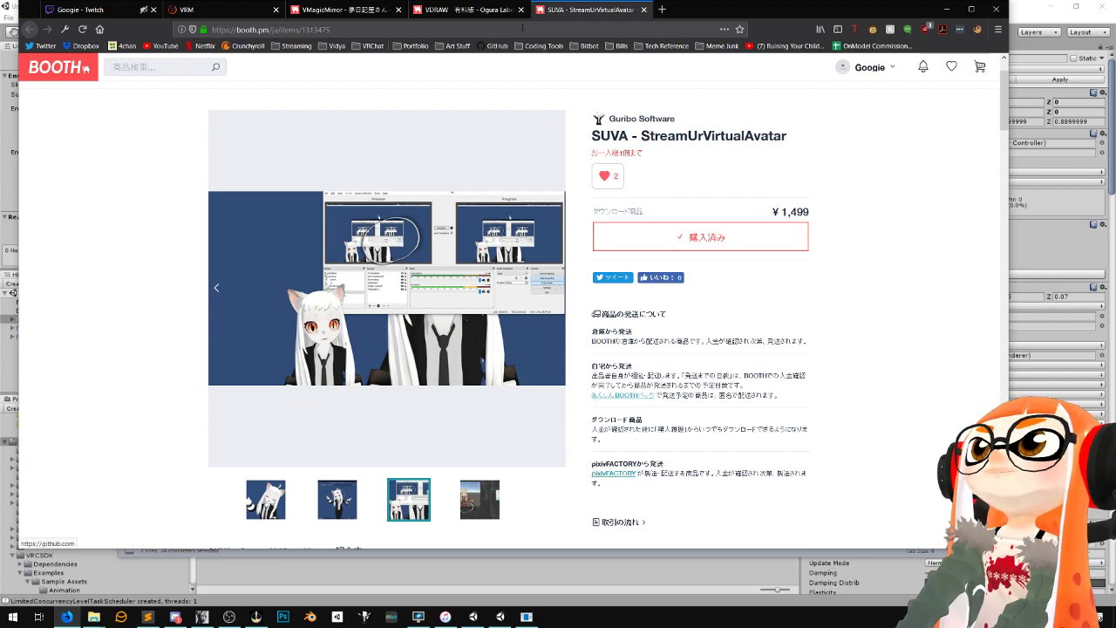
left_click(467, 7)
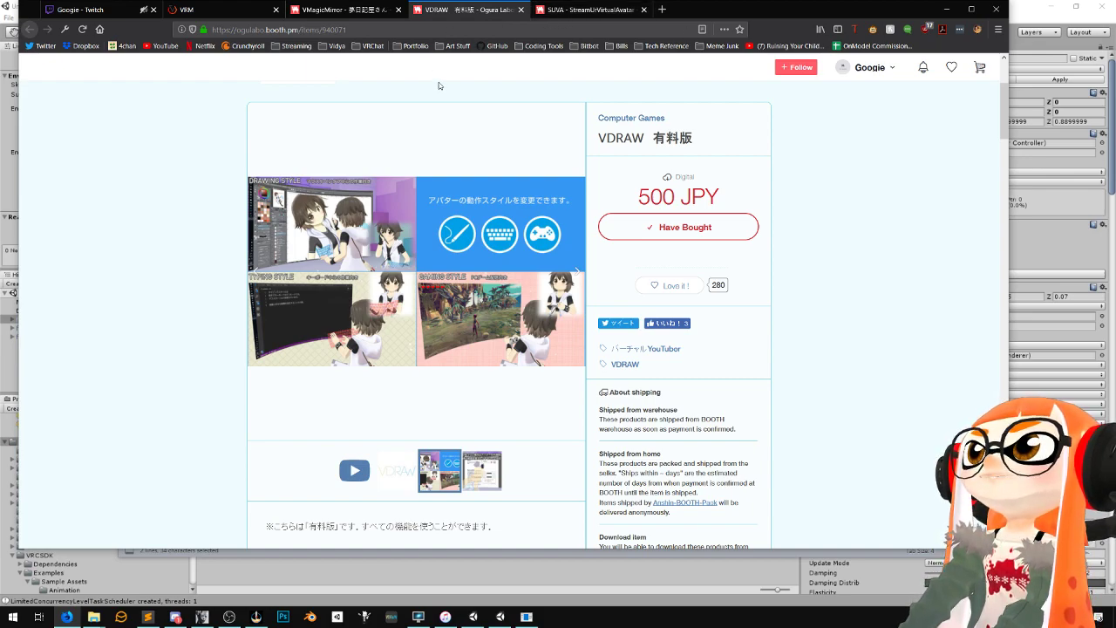
Return to the VMagicMirror page, read through its product description and go back to the top of the page
key("ctrl+shift+Tab")
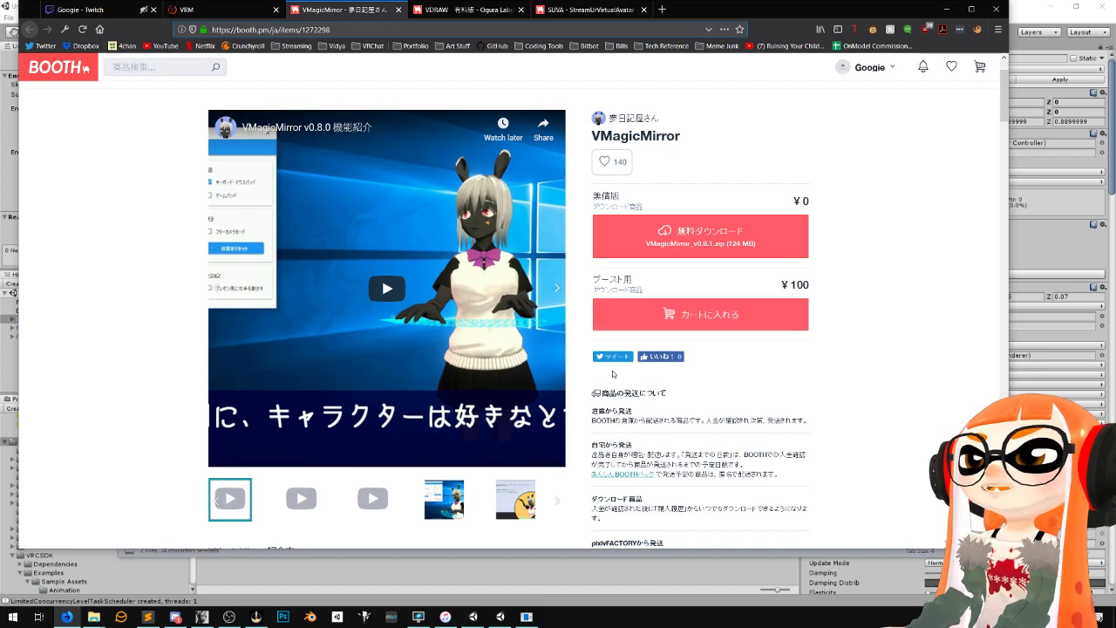
scroll(513, 471, "down", 5)
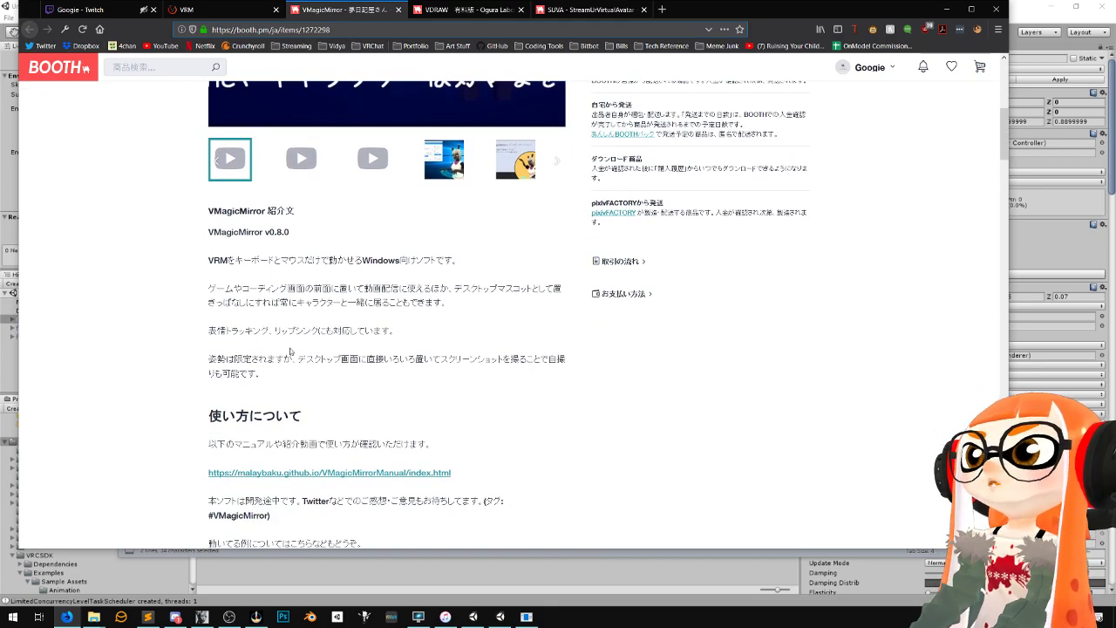
scroll(387, 314, "up", 5)
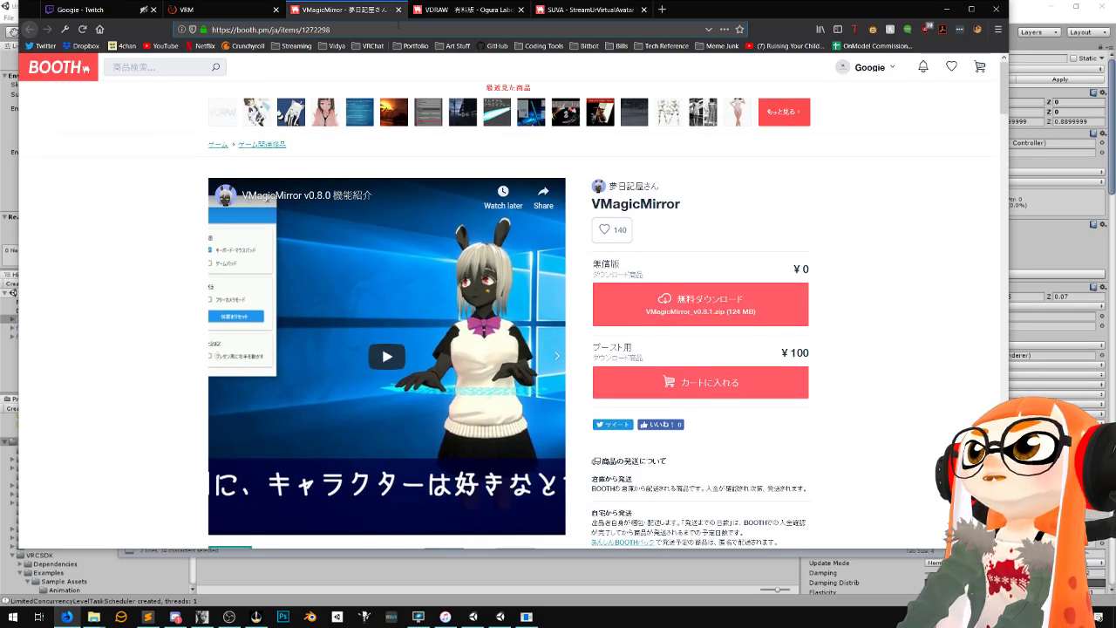
Show the VDRAW and SUVA product pages, then copy the complete list of links from the Sublime Text notes
left_click(471, 9)
left_click(575, 9)
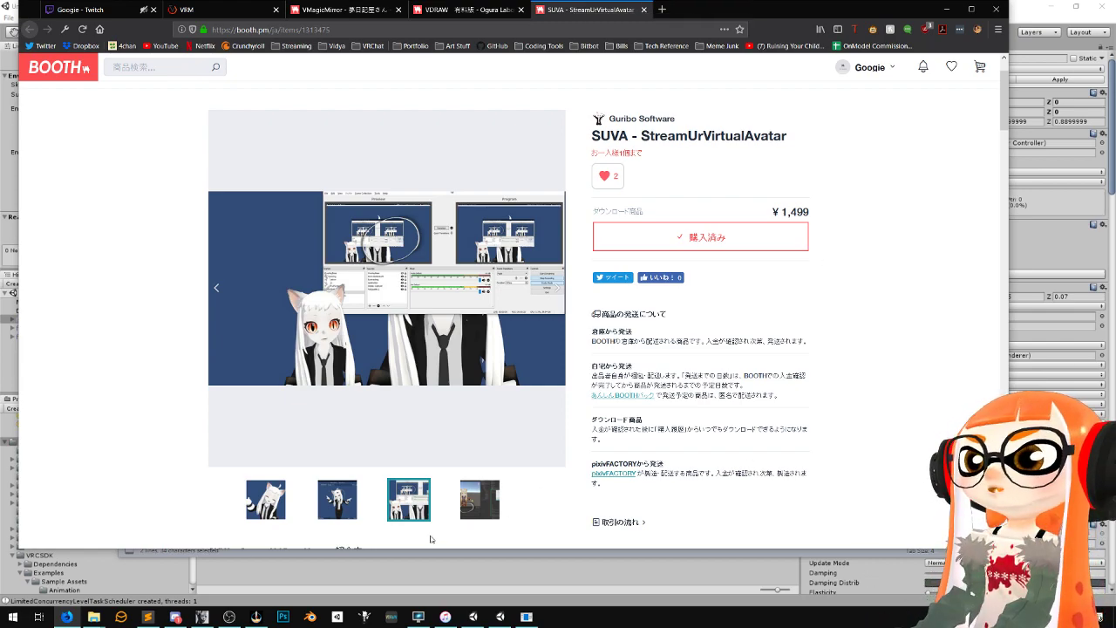
left_click(147, 617)
left_click_drag(603, 222, 272, 60)
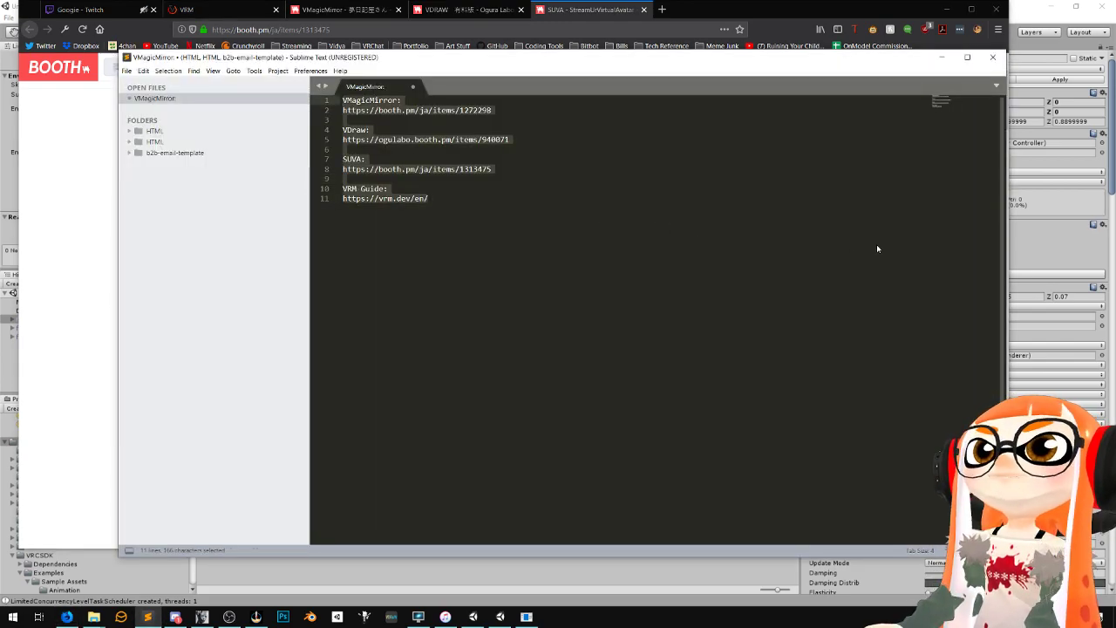
key("ctrl+c")
left_click(229, 616)
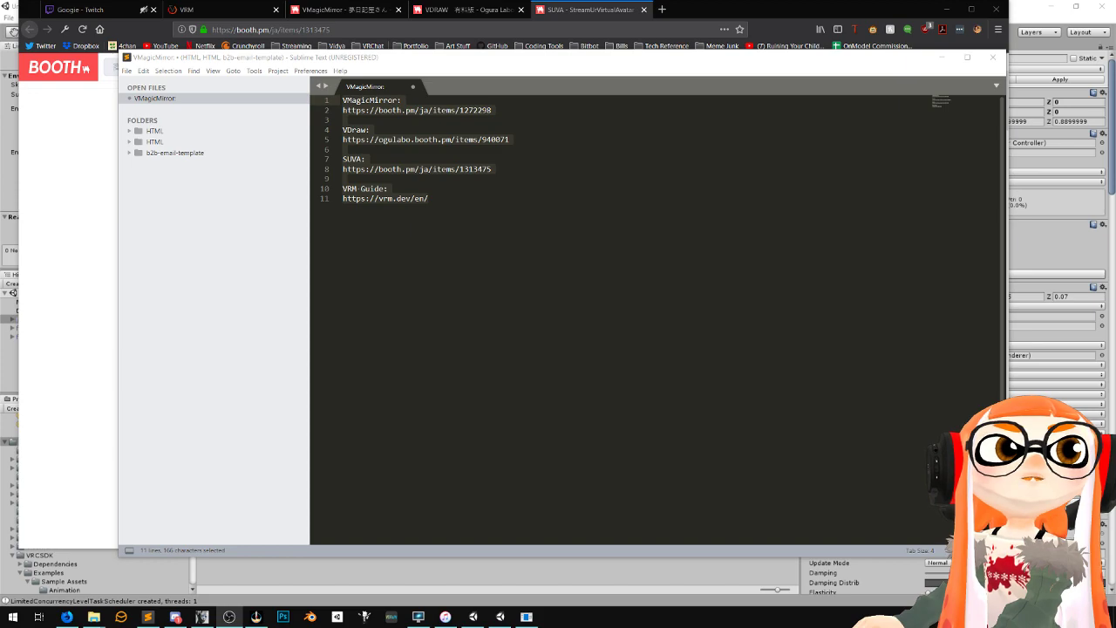
Copy only the VMagicMirror heading and its link from the notes
left_click(544, 110)
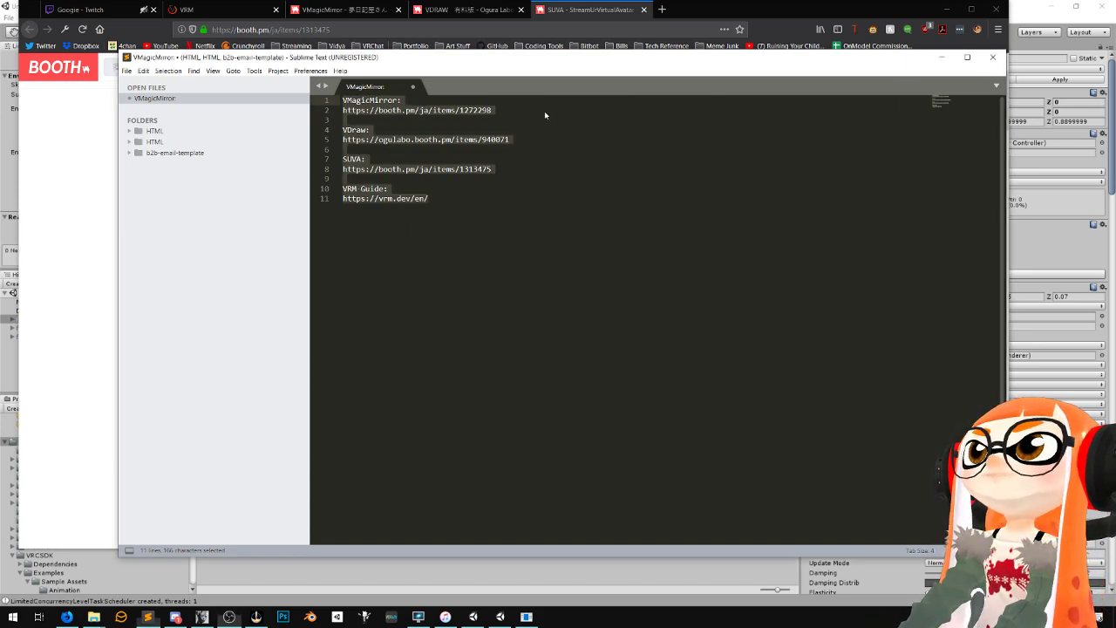
left_click(525, 110)
left_click_drag(524, 111, 303, 97)
key("ctrl+c")
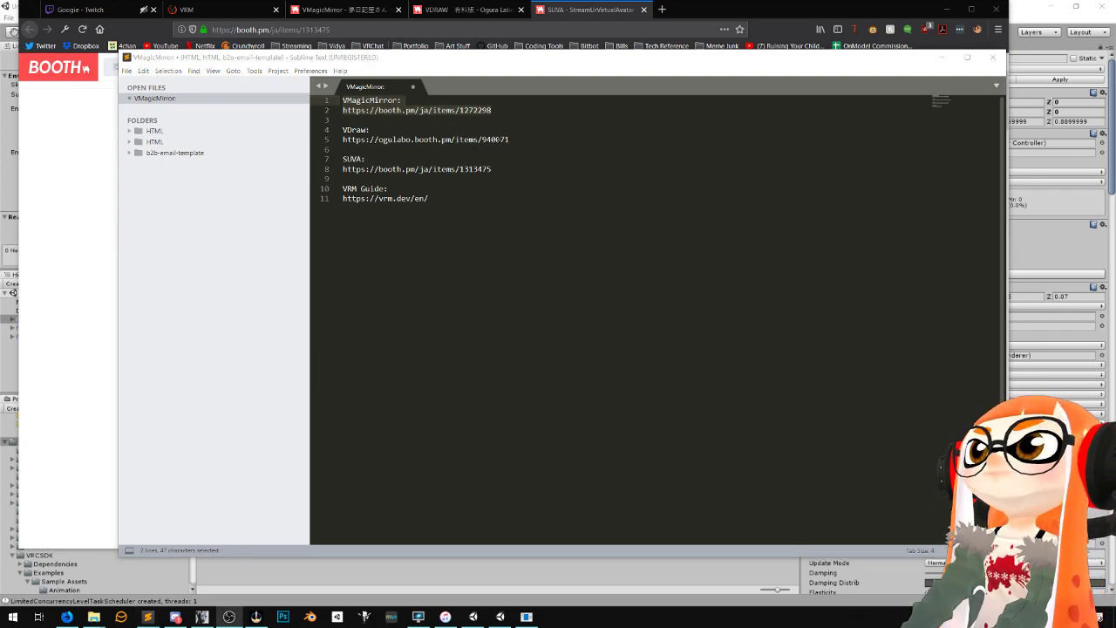
Copy the VDraw heading and its link from the notes
double_click(346, 129)
key("Home")
key("shift+Down")
key("shift+Down")
triple_click(514, 140)
double_click(532, 140)
left_click(525, 140)
left_click_drag(509, 139, 347, 129)
key("ctrl+c")
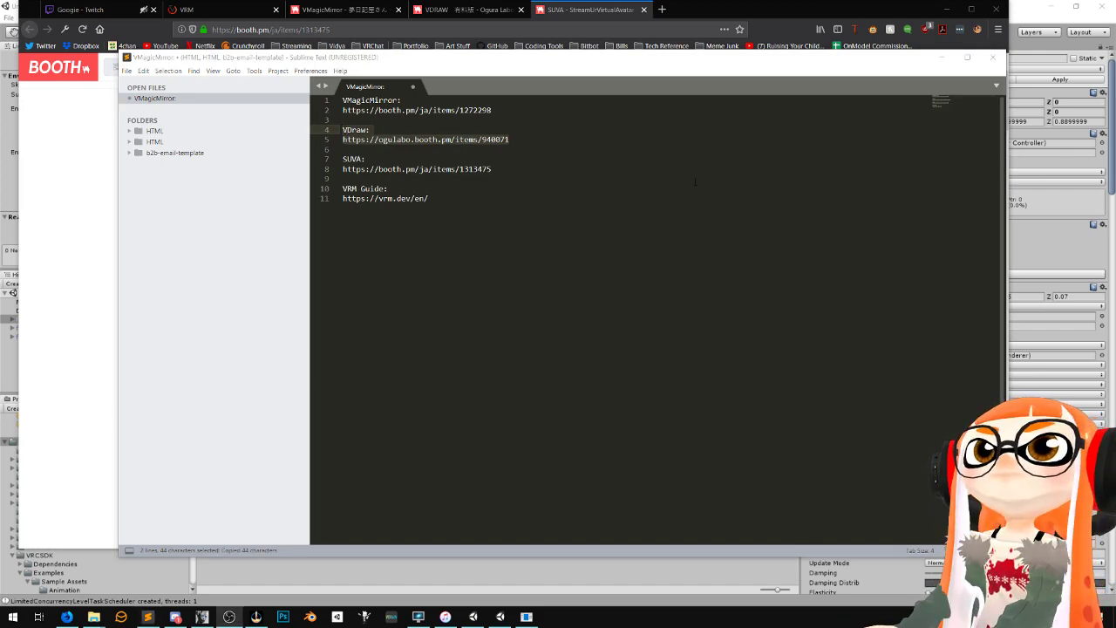
Copy the SUVA heading and its link from the notes and switch away from the editor
left_click(491, 169)
left_click_drag(491, 169, 343, 158)
key("ctrl+c")
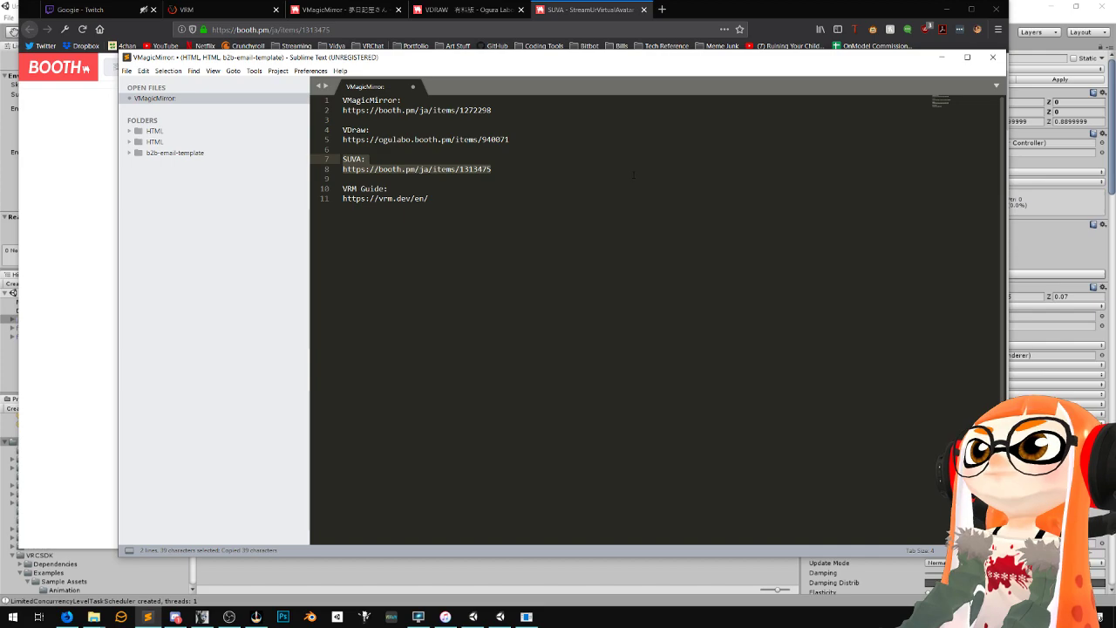
left_click(228, 617)
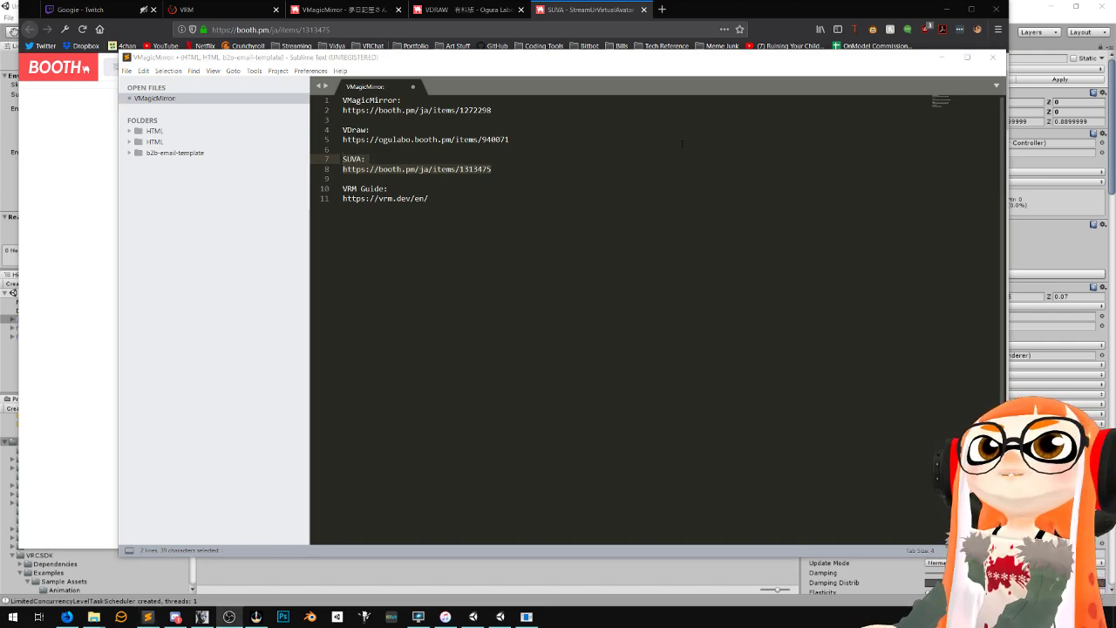
Copy the VRM Guide heading and its link from the notes and switch away from the editor
left_click(427, 198)
left_click_drag(428, 198, 343, 188)
key("ctrl+c")
key("alt+Tab")
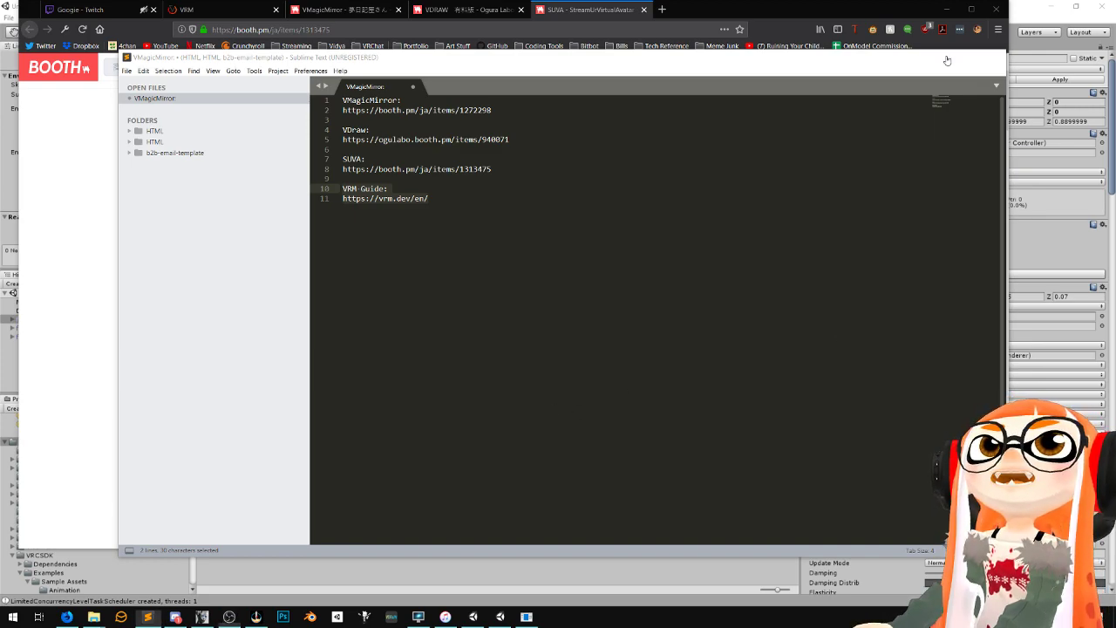
Minimize the notes and revisit the VDRAW and SUVA product pages in the browser
left_click(942, 57)
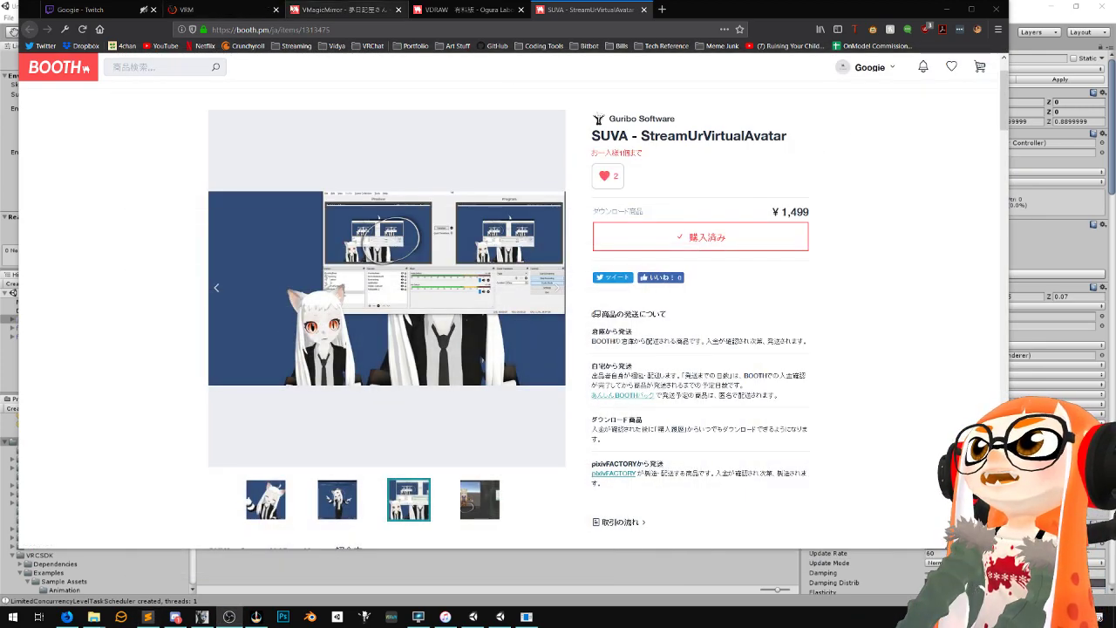
left_click(475, 10)
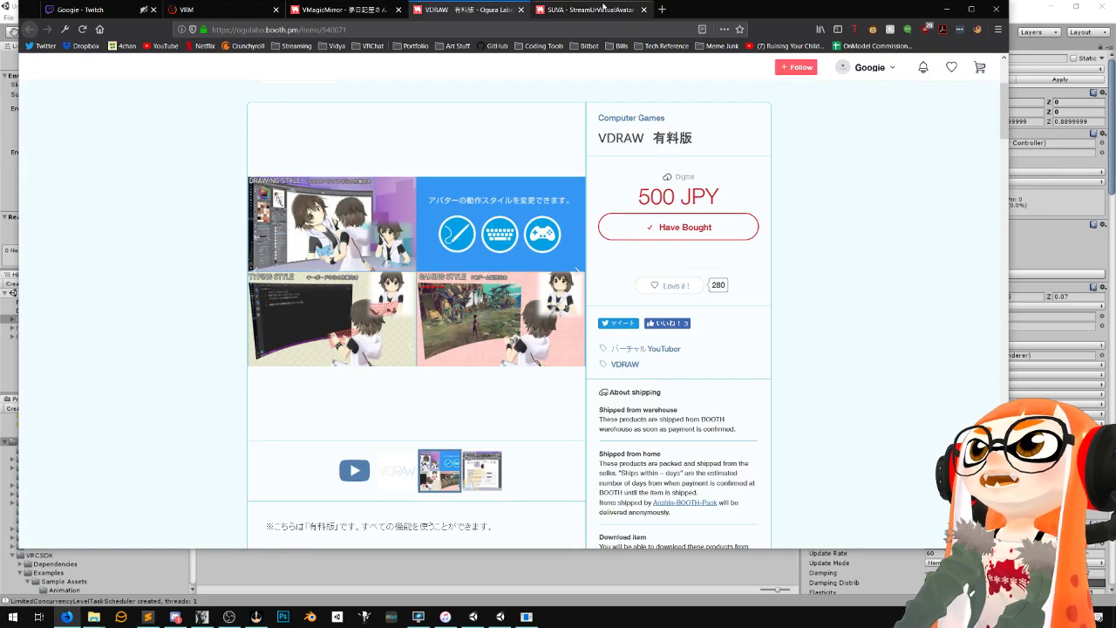
left_click(589, 11)
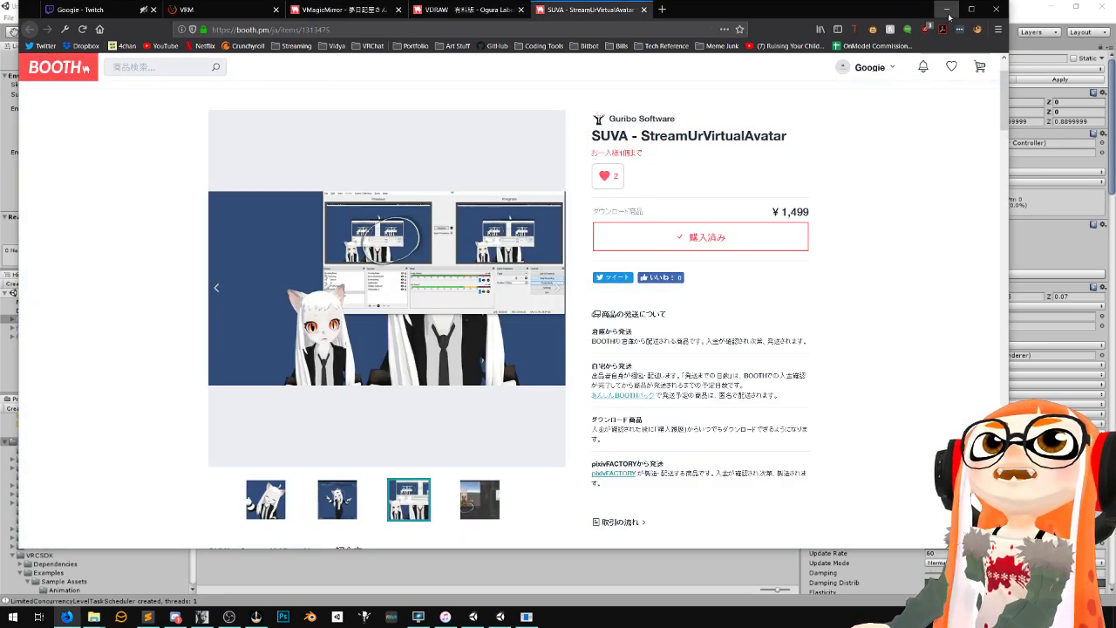
Return to Unity and compare the rig import settings of futaba.blend and futaba.fbx
left_click(947, 9)
right_click_drag(540, 231, 646, 232)
middle_click_drag(410, 274, 551, 259)
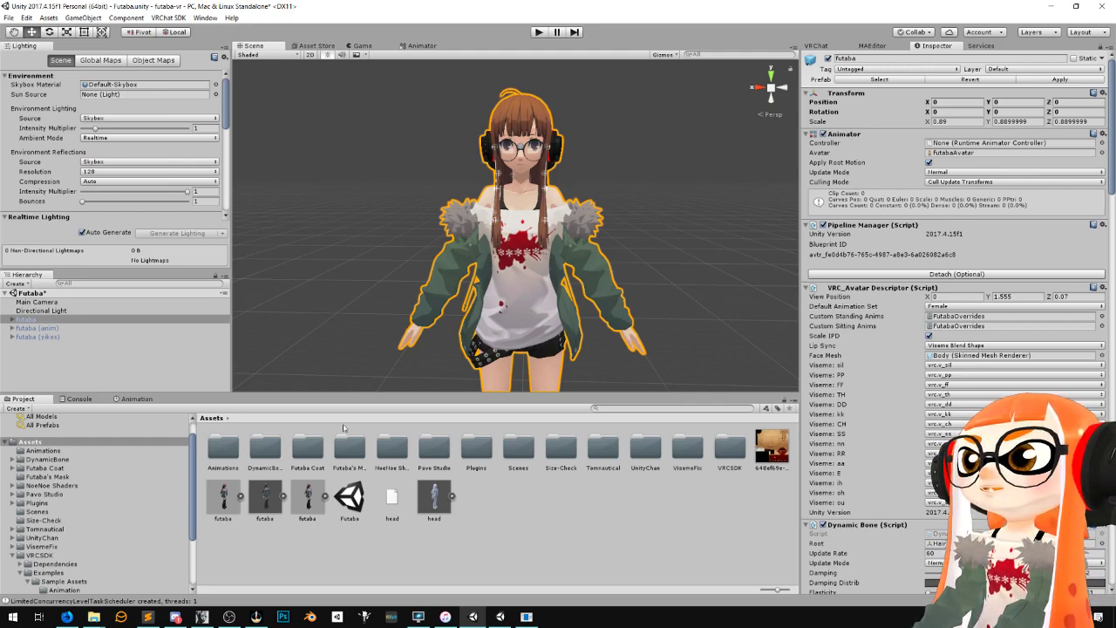
left_click(257, 502)
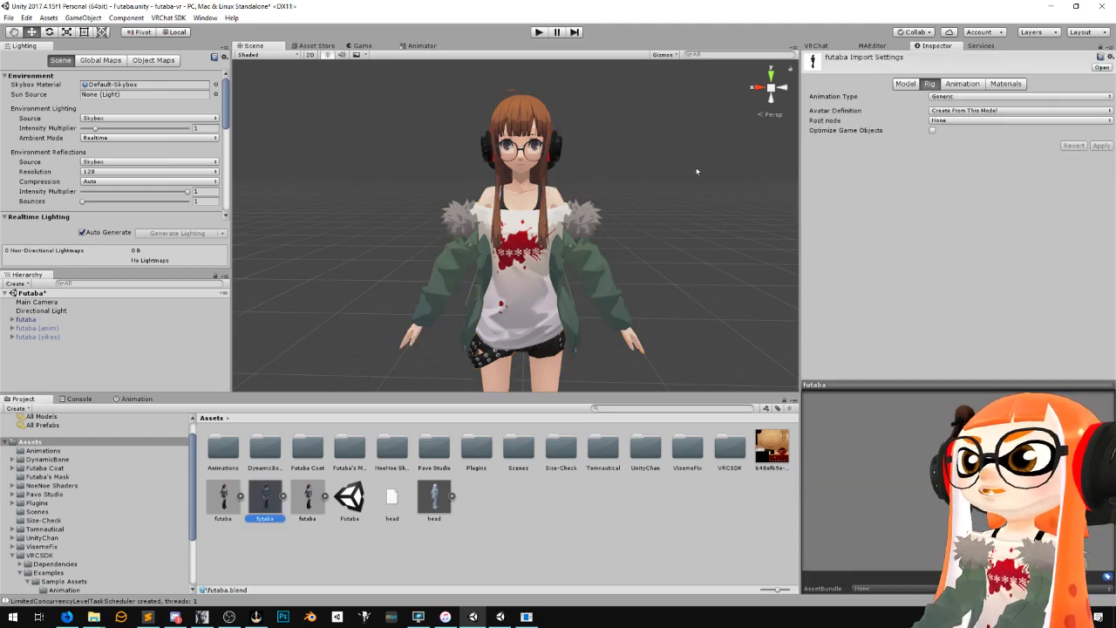
left_click(308, 505)
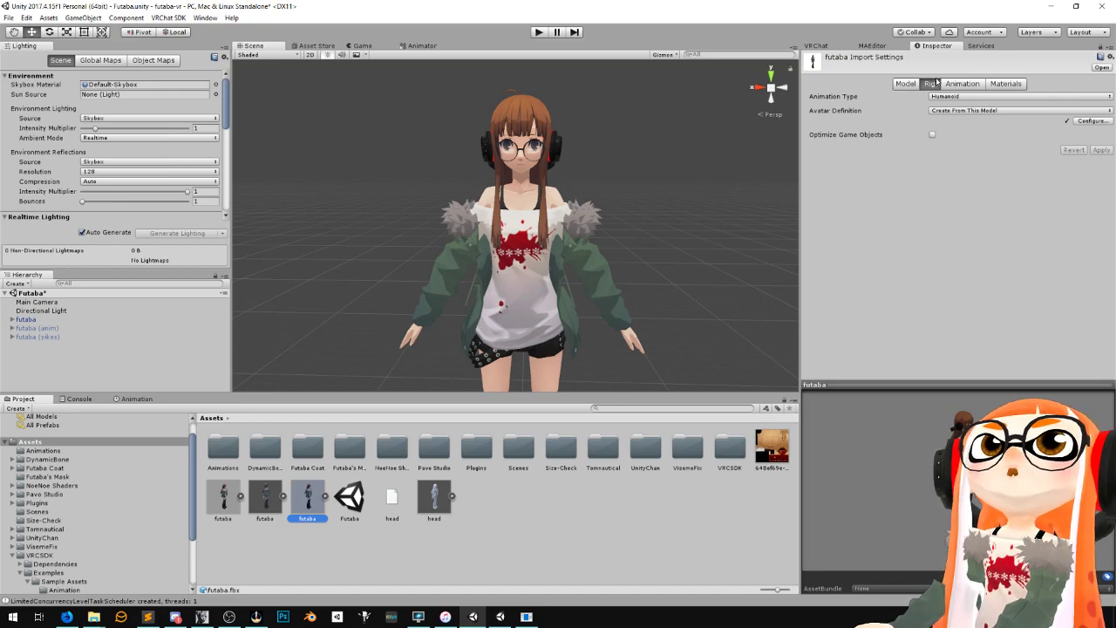
Launch Tobii Ghost, turn on the on-screen preview of the gaze overlay and minimize its window
key("super")
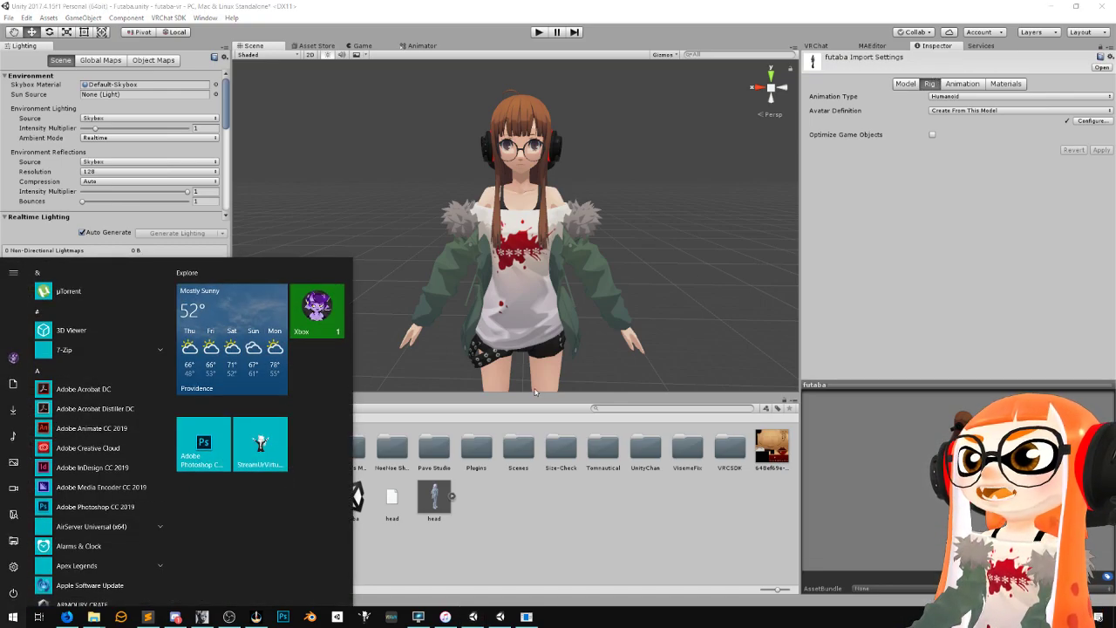
type("tobi")
key("Return")
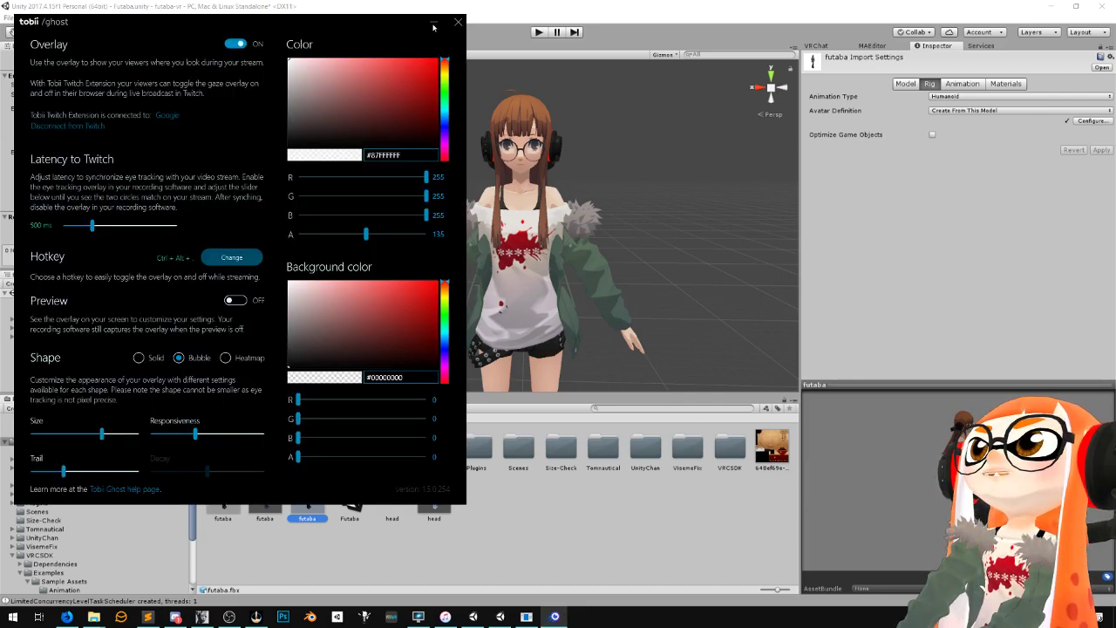
left_click(234, 300)
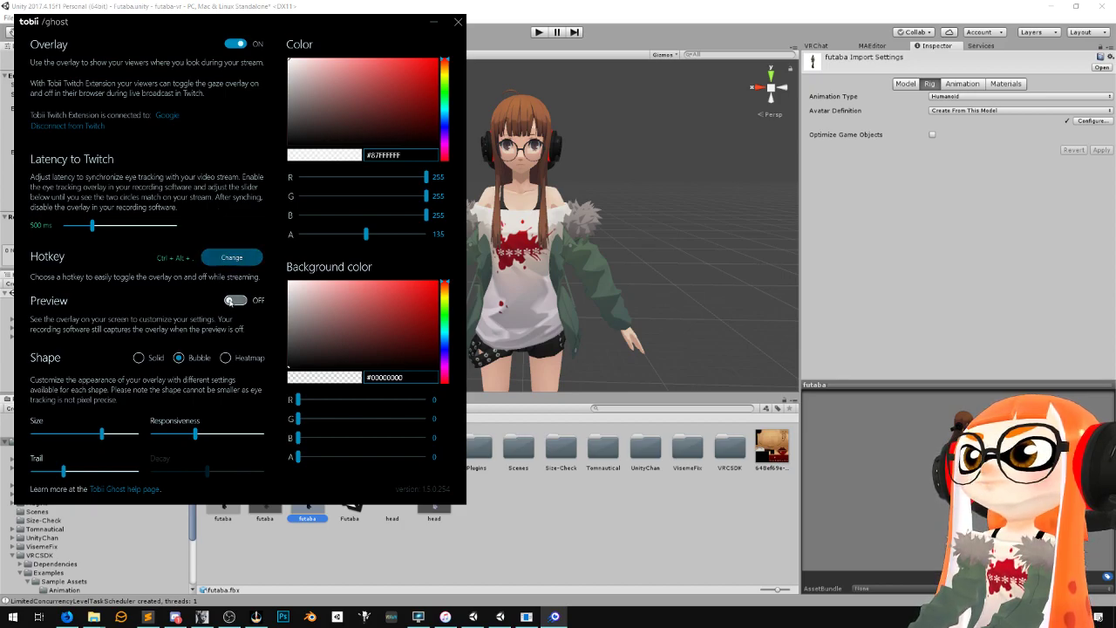
left_click(234, 300)
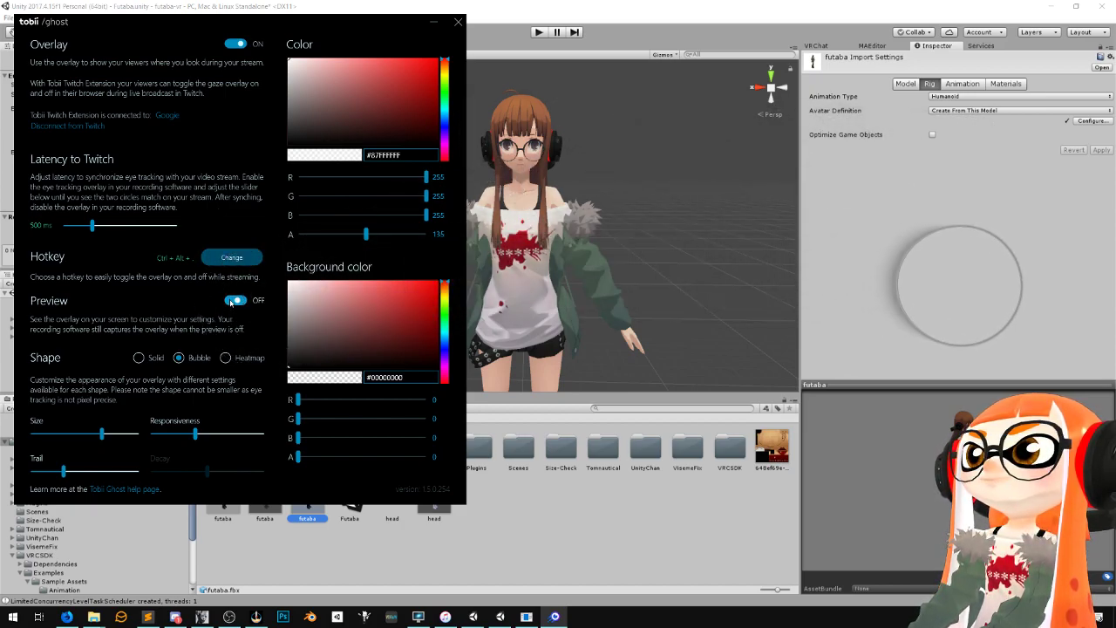
left_click(432, 22)
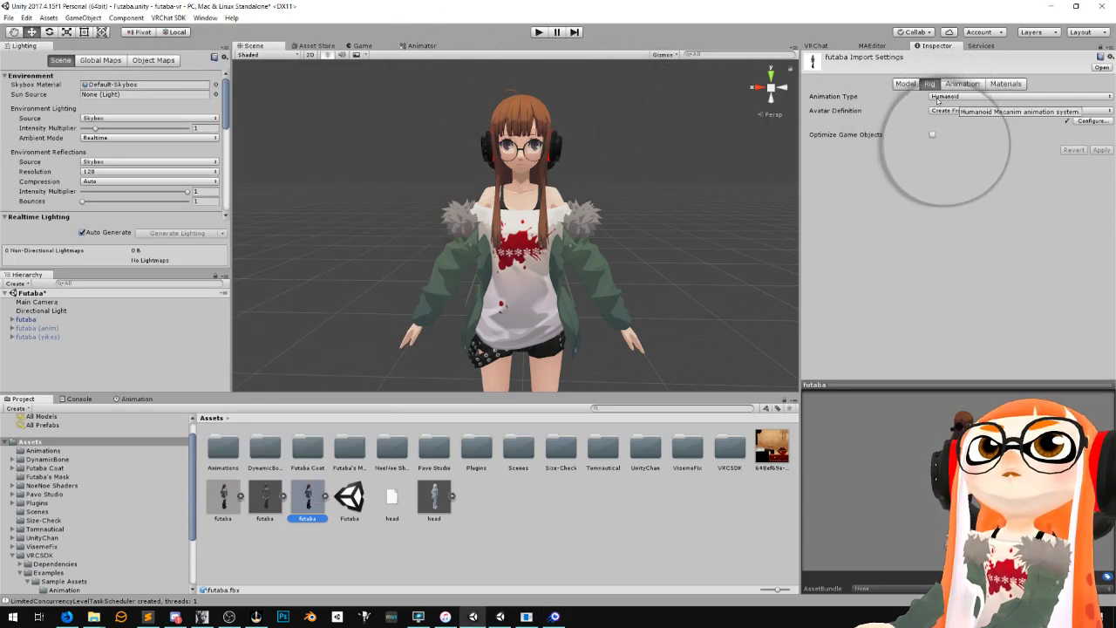
Open the avatar configuration of futaba.fbx, saving the Futaba scene, and frame the T-posed model
left_click(1090, 120)
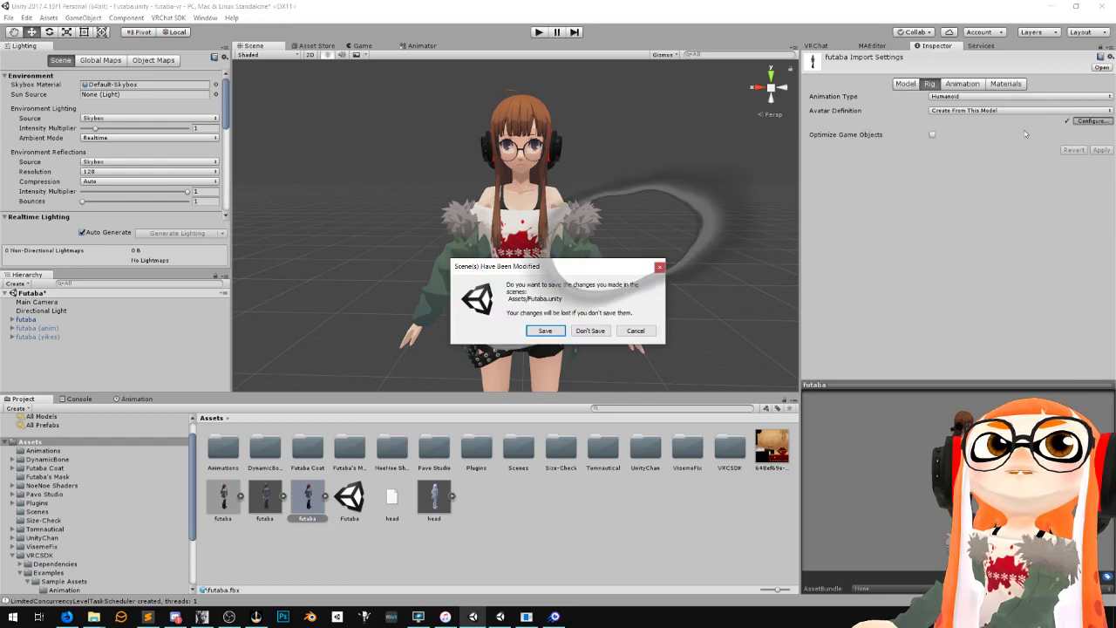
left_click(541, 329)
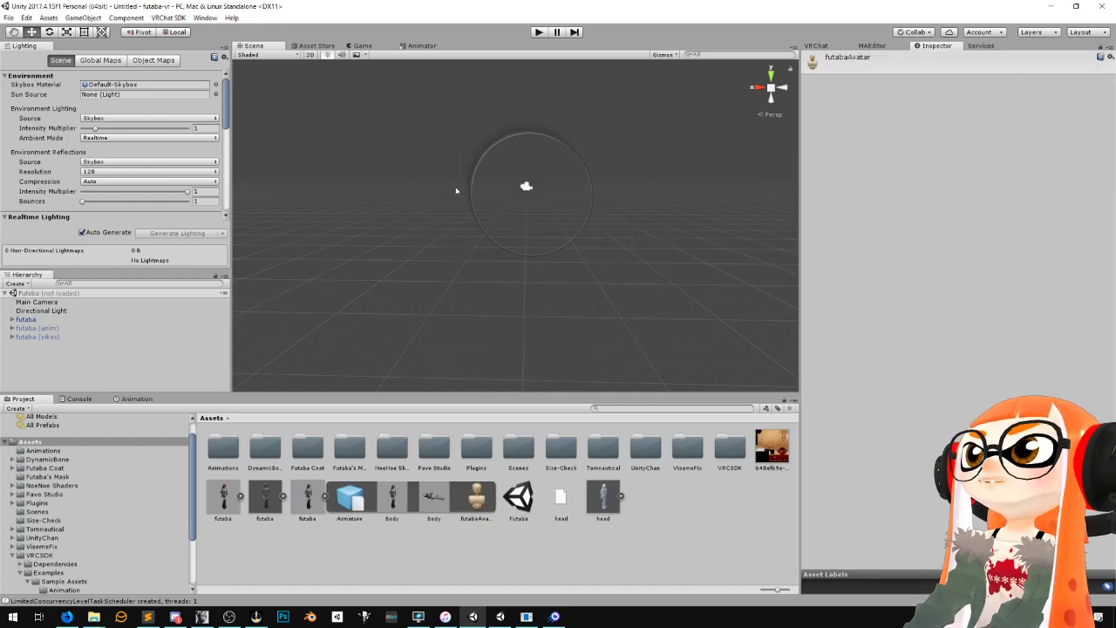
scroll(463, 192, "down", 10)
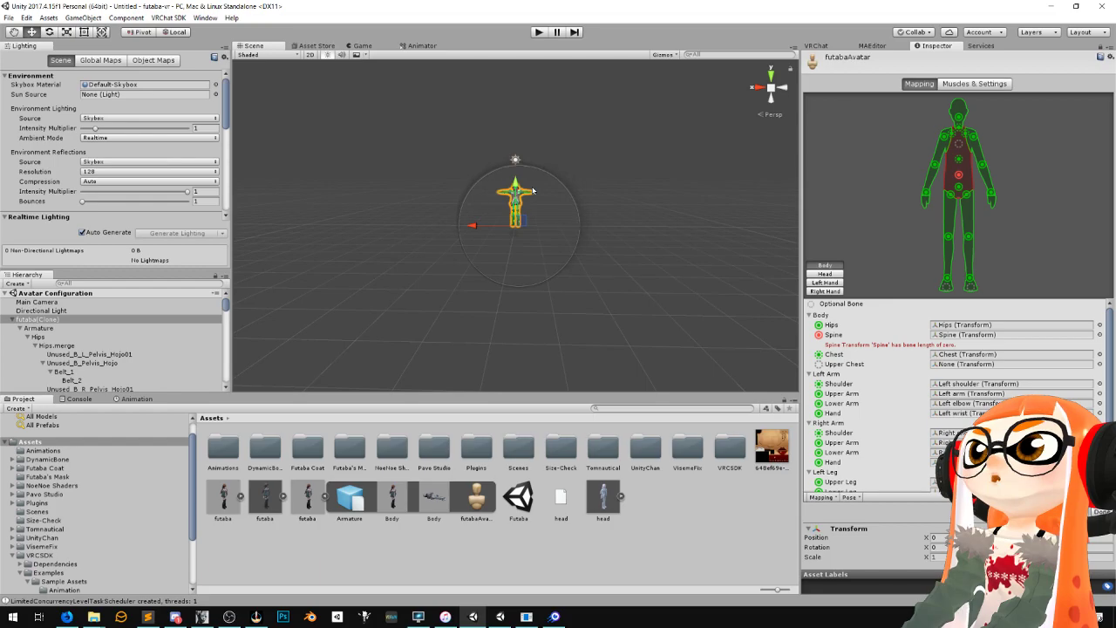
scroll(533, 190, "up", 6)
middle_click_drag(543, 52, 547, 164)
scroll(547, 164, "up", 5)
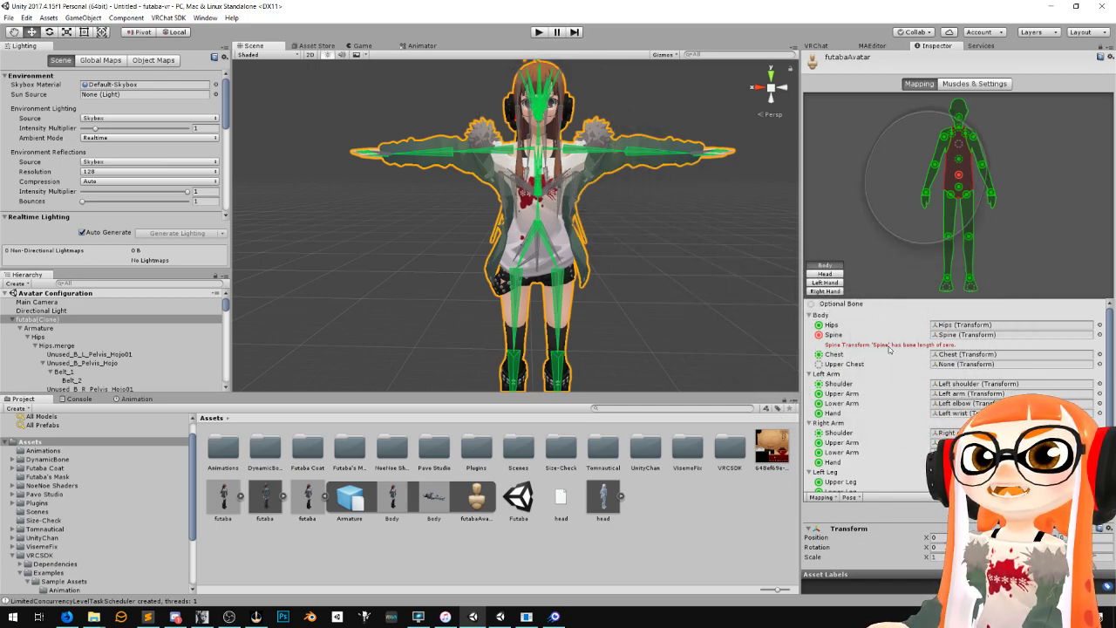
Examine the avatar's bone mapping for the body, head, left hand and right hand, and view the model at an angle
scroll(837, 366, "down", 1)
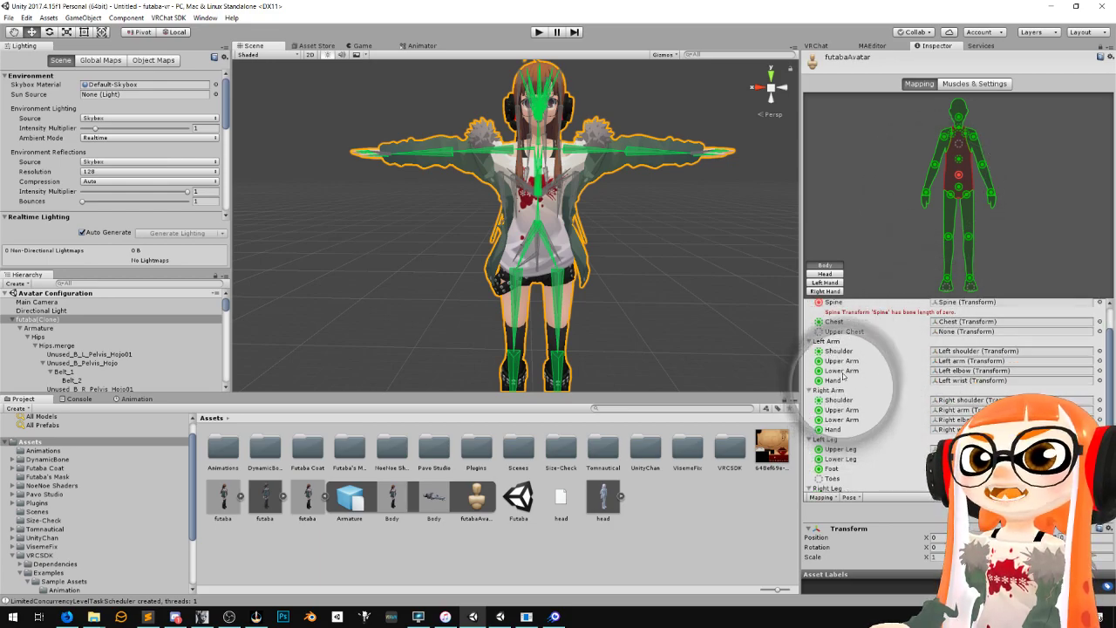
scroll(851, 414, "down", 1)
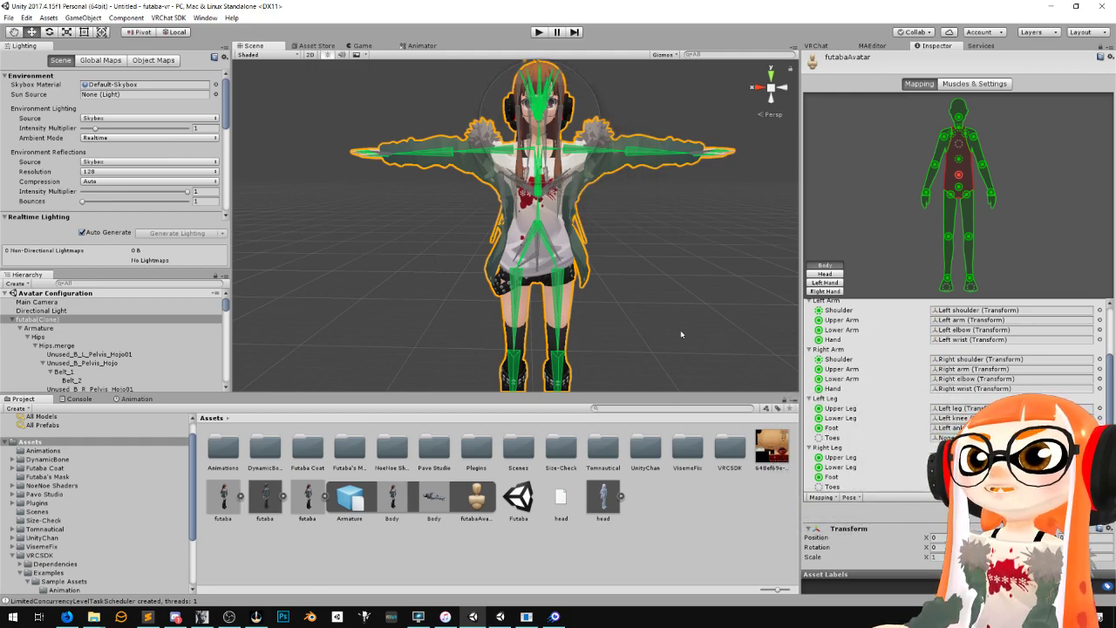
left_click(825, 274)
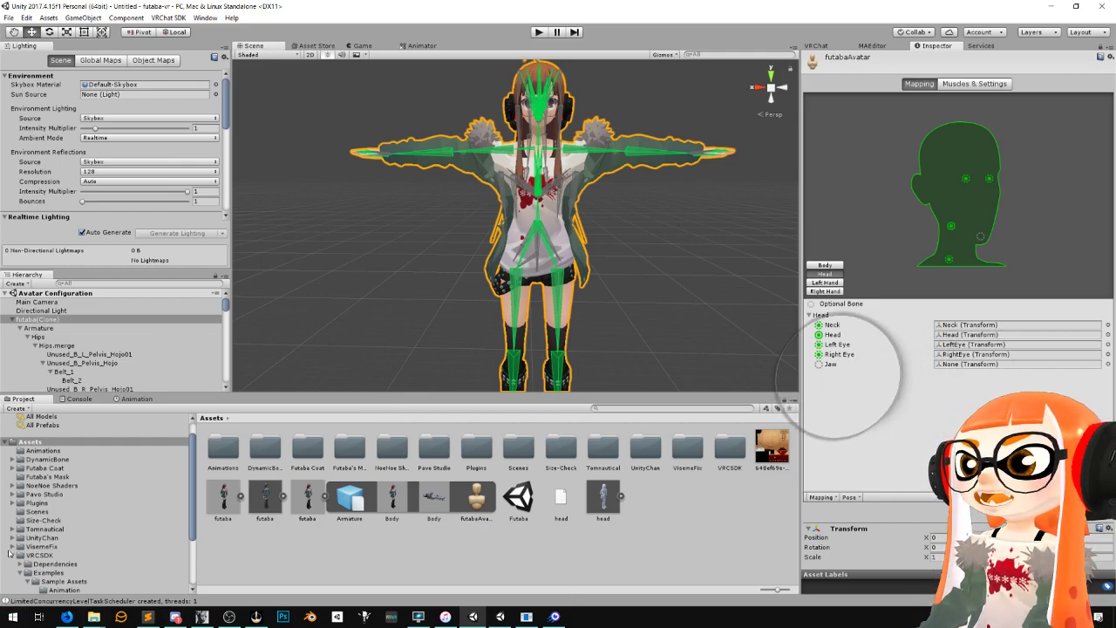
left_click(825, 282)
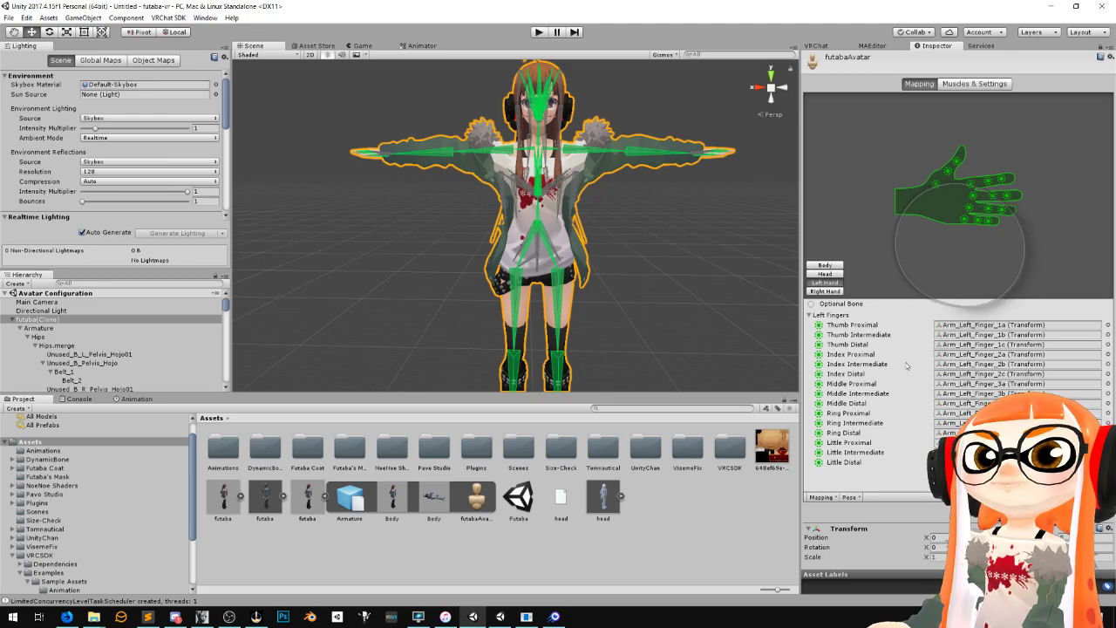
left_click(825, 291)
left_click(825, 283)
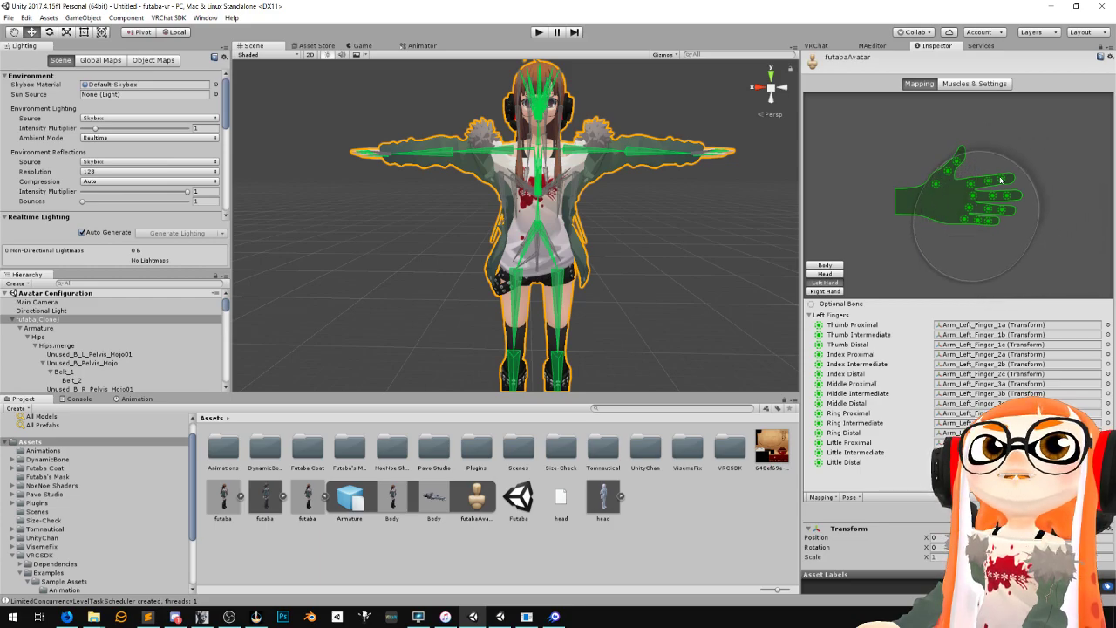
scroll(680, 209, "up", 5)
right_click_drag(598, 206, 588, 137)
left_click_drag(589, 137, 654, 230, "alt")
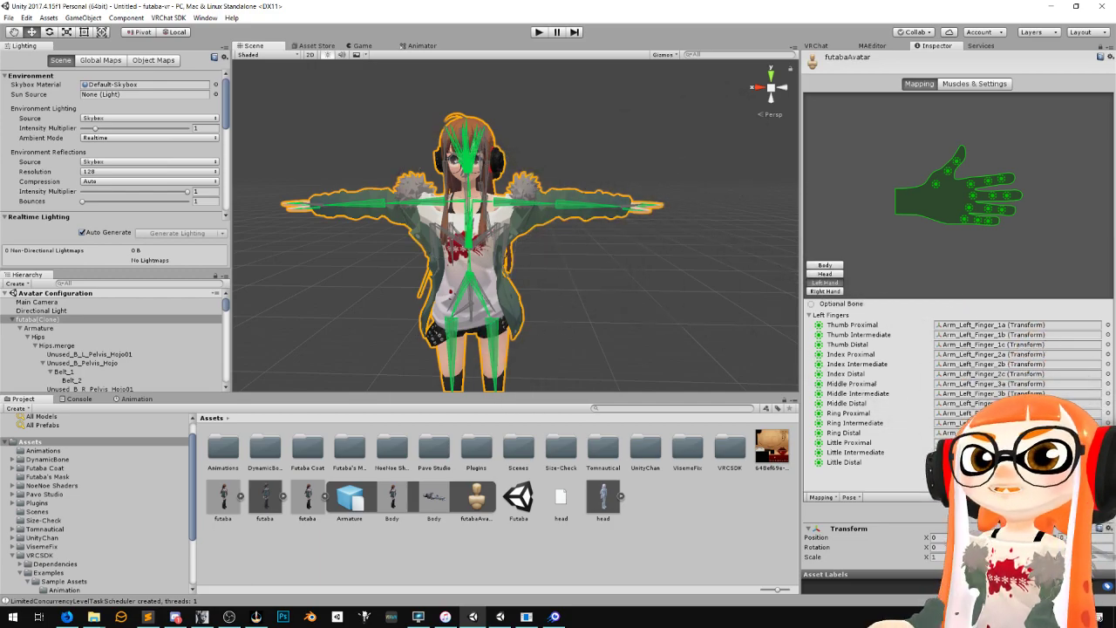
Finish the avatar configuration, select the Futaba scene in the hierarchy and frame the avatar's face
left_click(1109, 511)
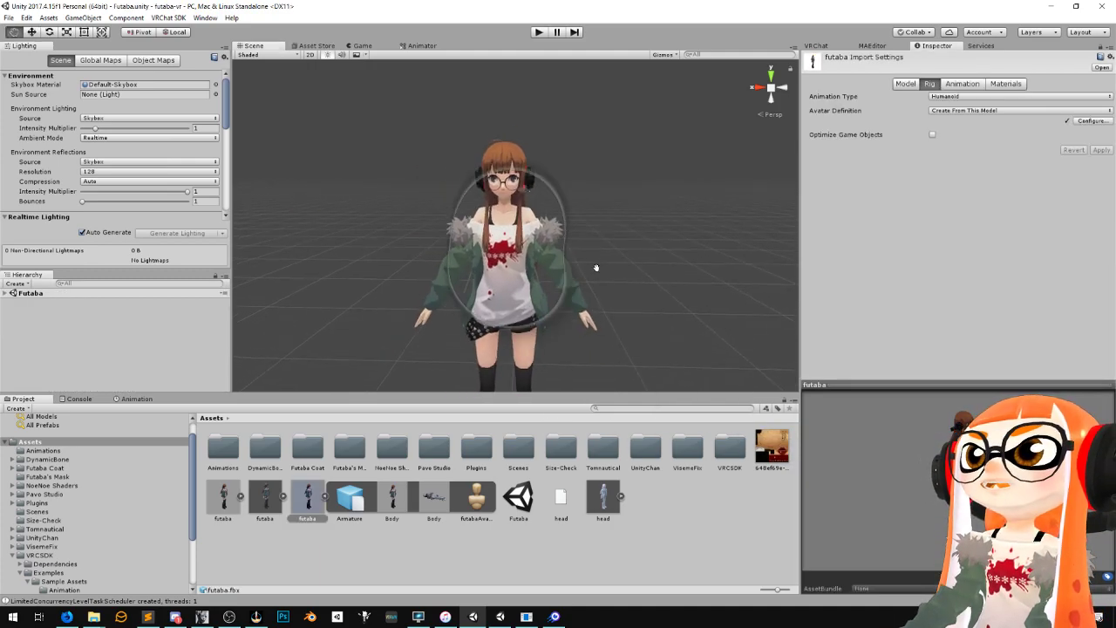
left_click(74, 293)
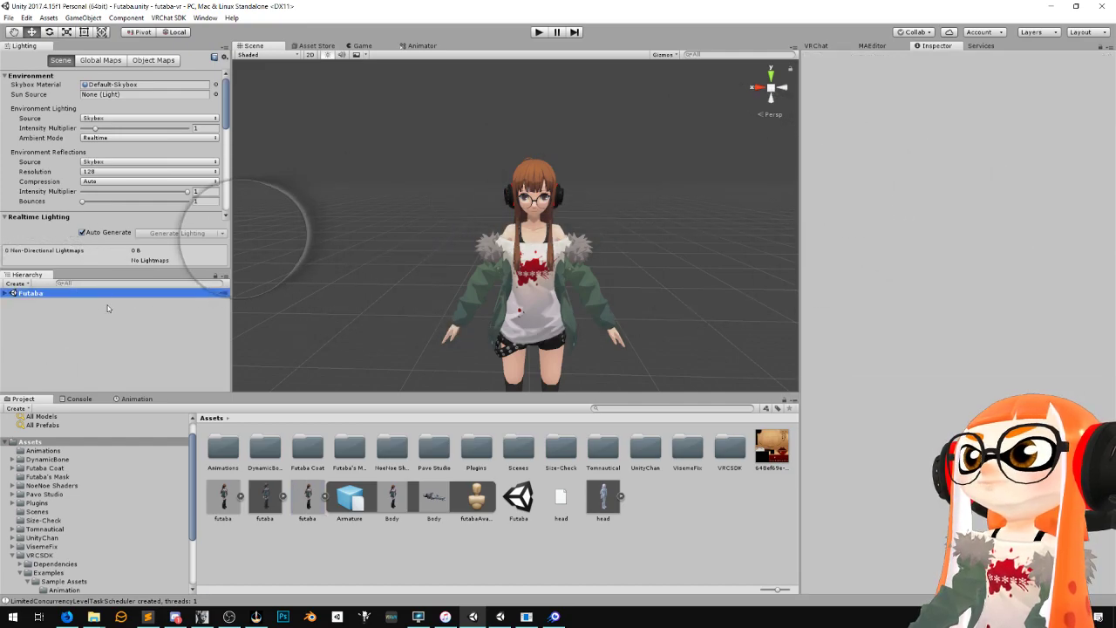
scroll(402, 283, "up", 6)
middle_click_drag(755, 284, 729, 302)
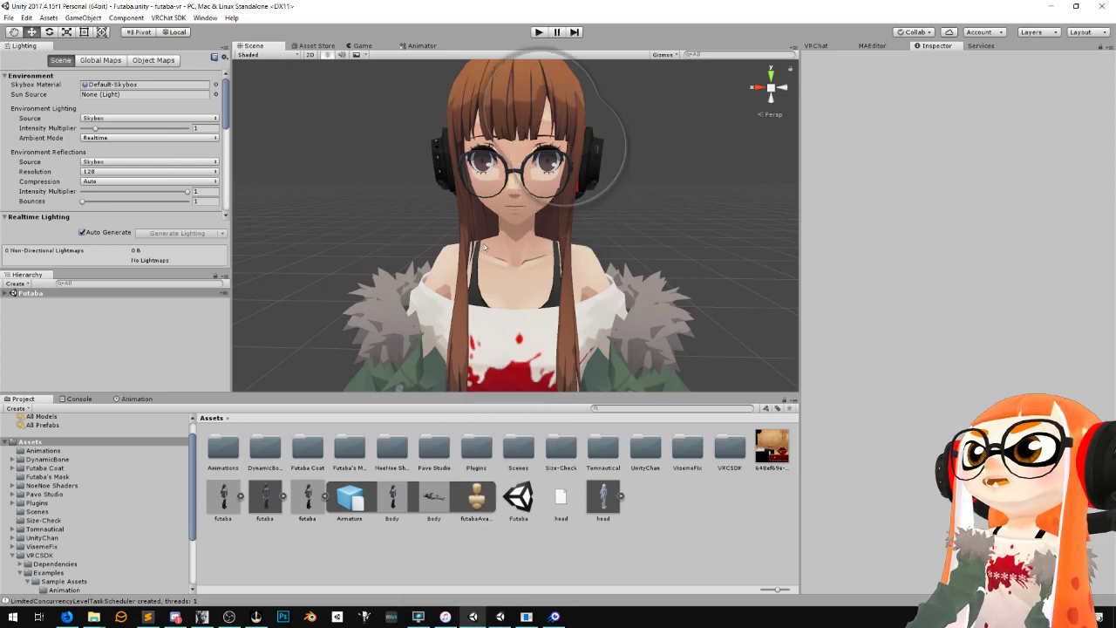
Minimize Unity and move the VMagicMirror v0.8.0 folder window beside the VMagicMirror control window
left_click(1053, 7)
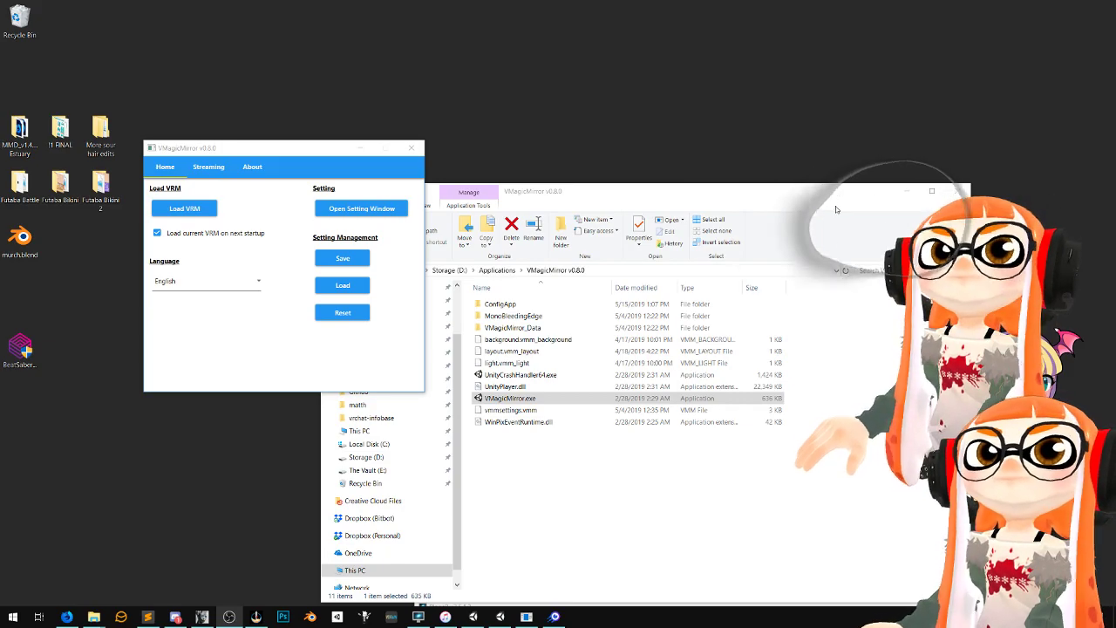
left_click_drag(825, 195, 963, 177)
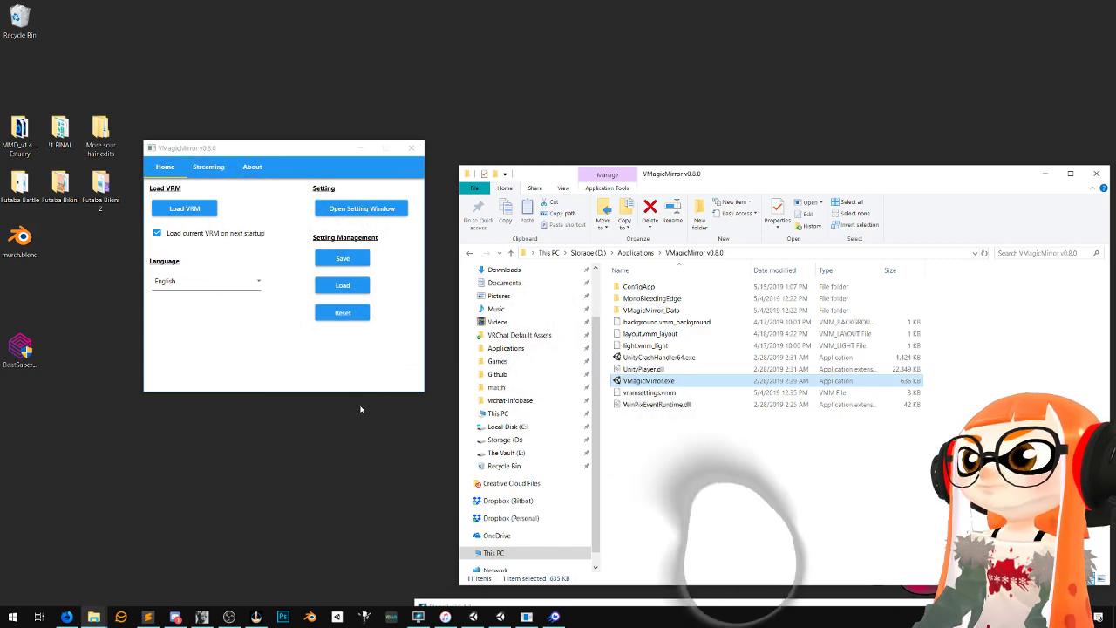
Minimize the VMagicMirror control window and duplicate the futaba-vr project inside the Github folder, skipping the in-use UnityLockfile
left_click(362, 147)
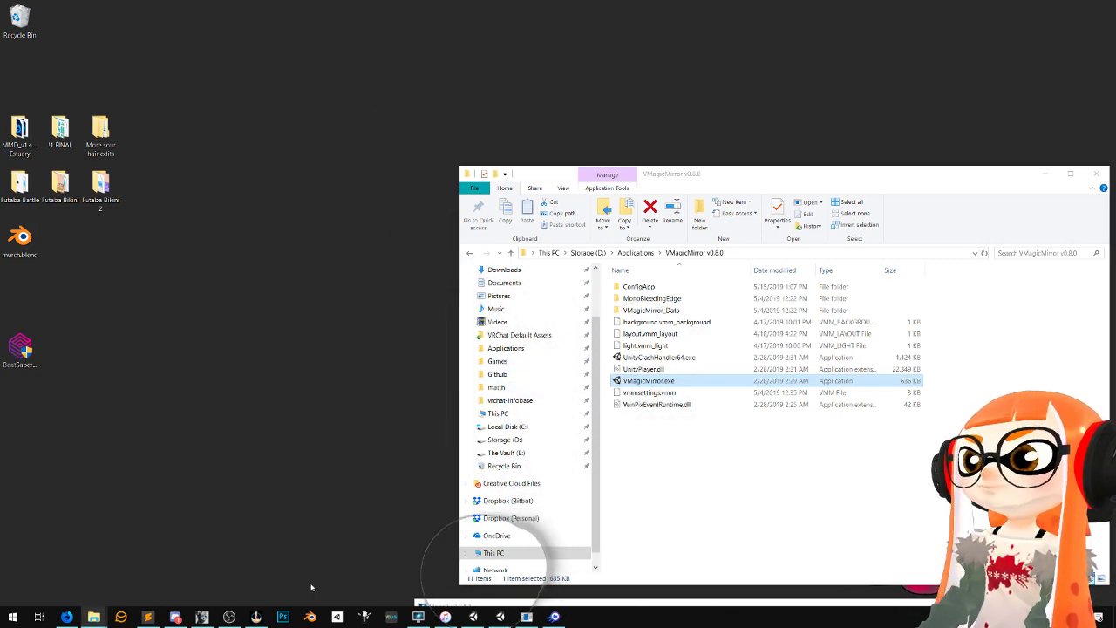
left_click(507, 373)
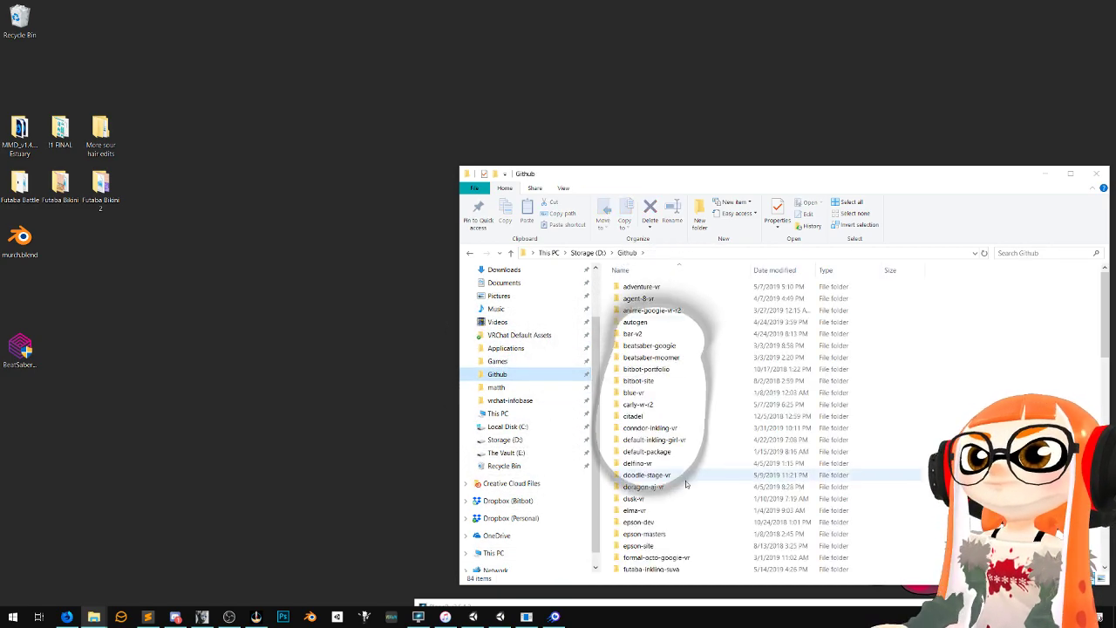
scroll(672, 418, "down", 5)
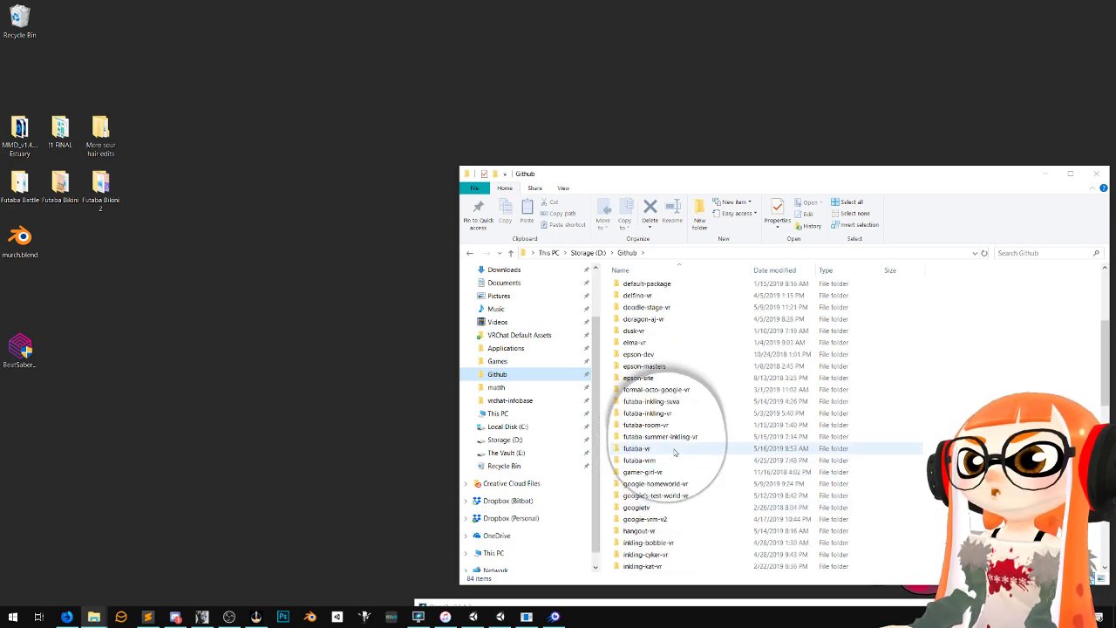
left_click(674, 450)
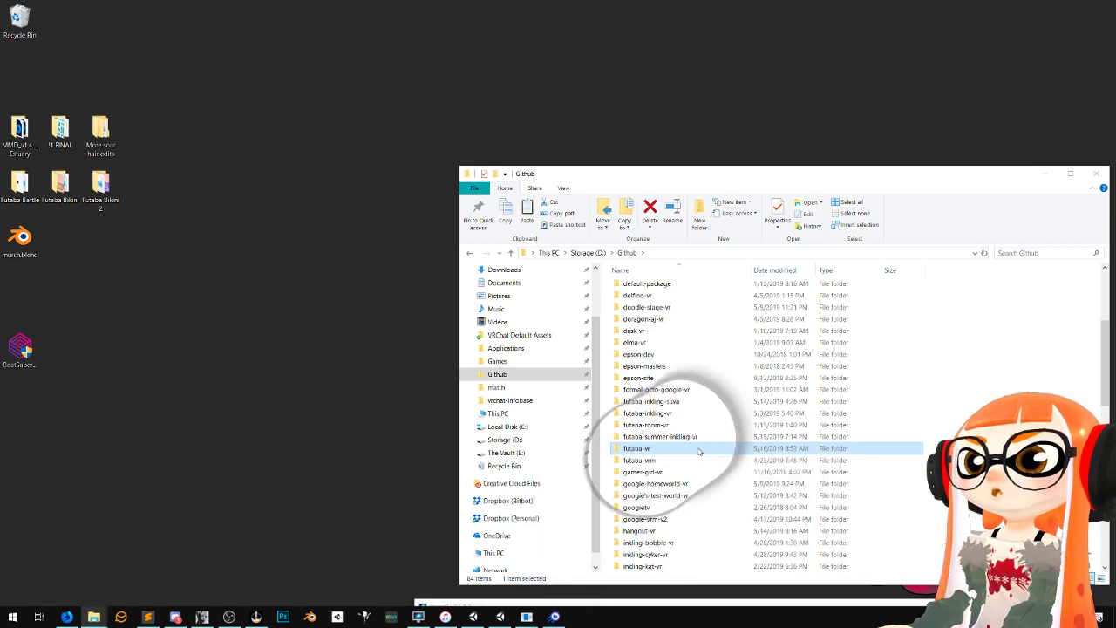
key("ctrl+c")
key("ctrl+v")
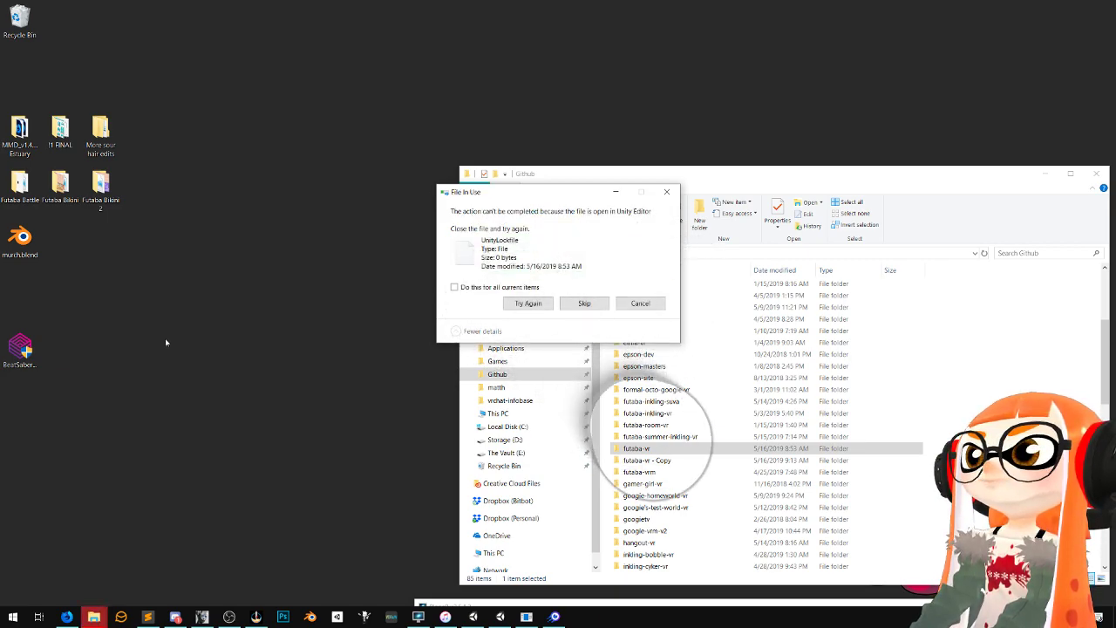
left_click(581, 303)
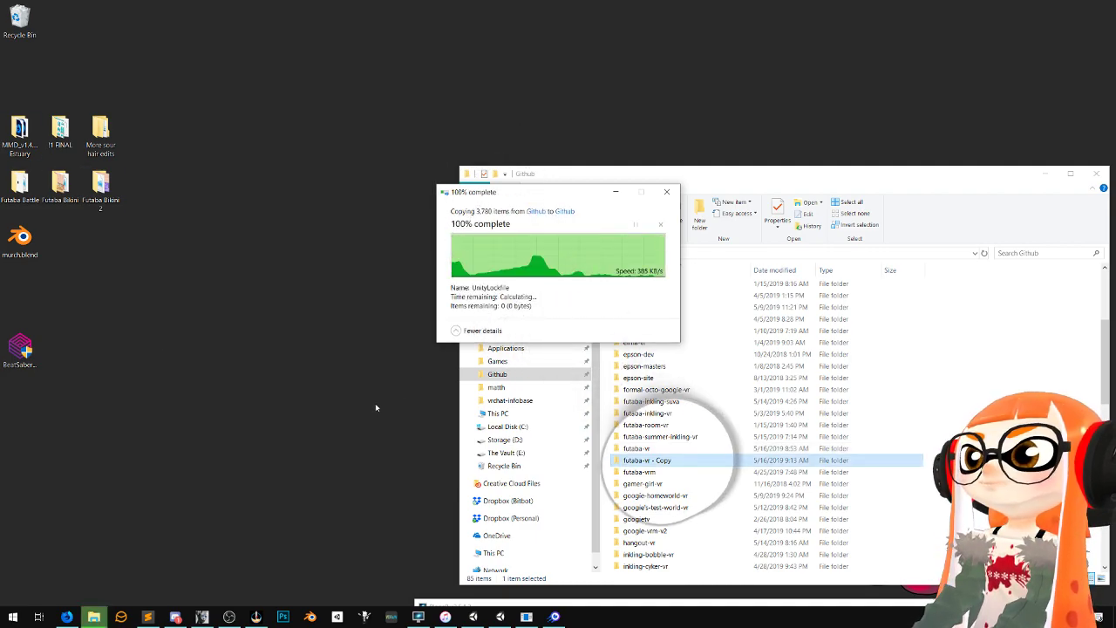
Rename the duplicated project folder as futaba-suva
left_click(646, 462)
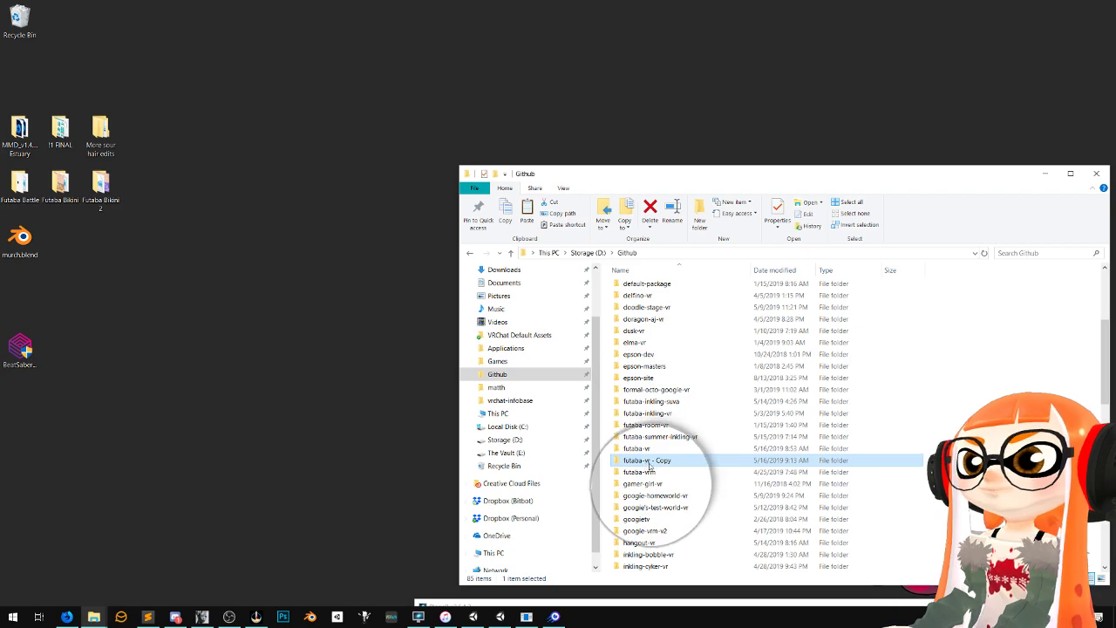
left_click(678, 462)
left_click_drag(678, 462, 646, 462)
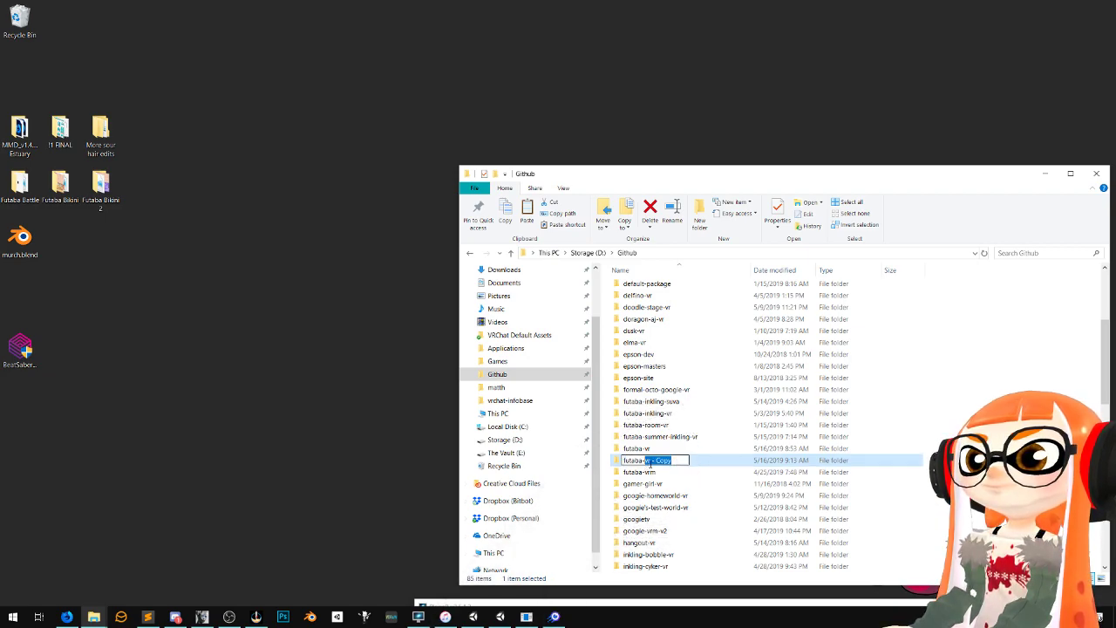
type("su")
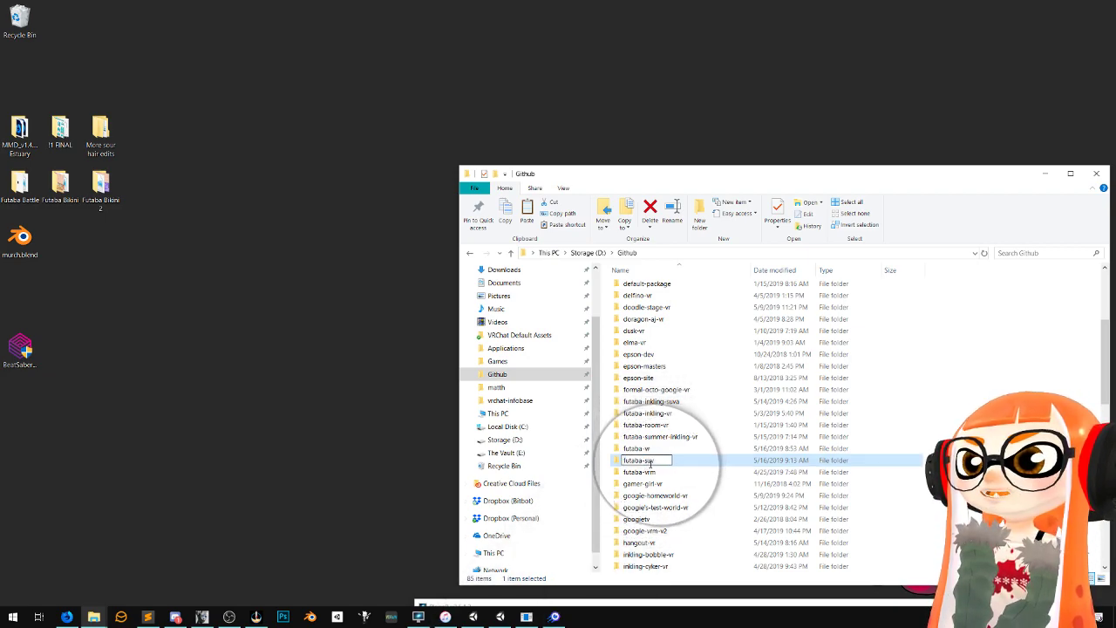
type("va")
key("Return")
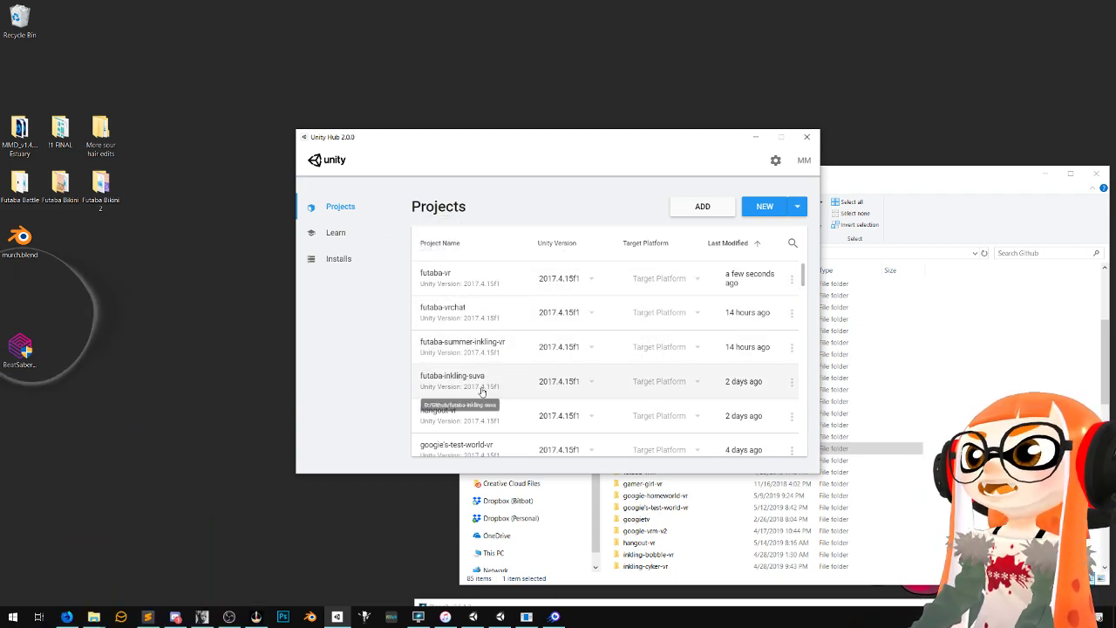
left_click(702, 208)
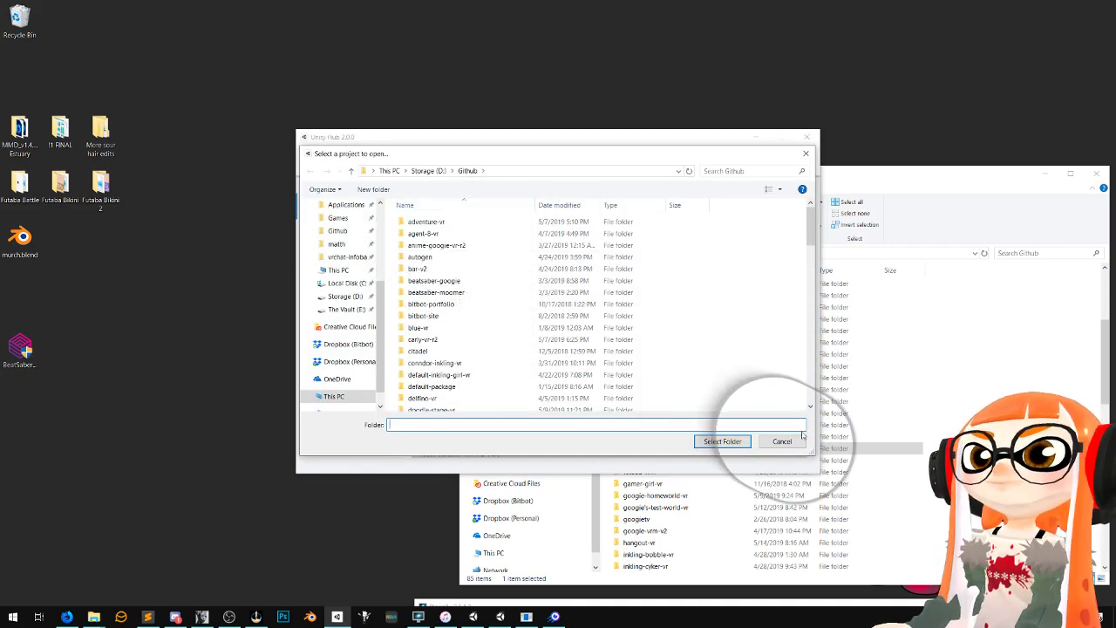
left_click(789, 441)
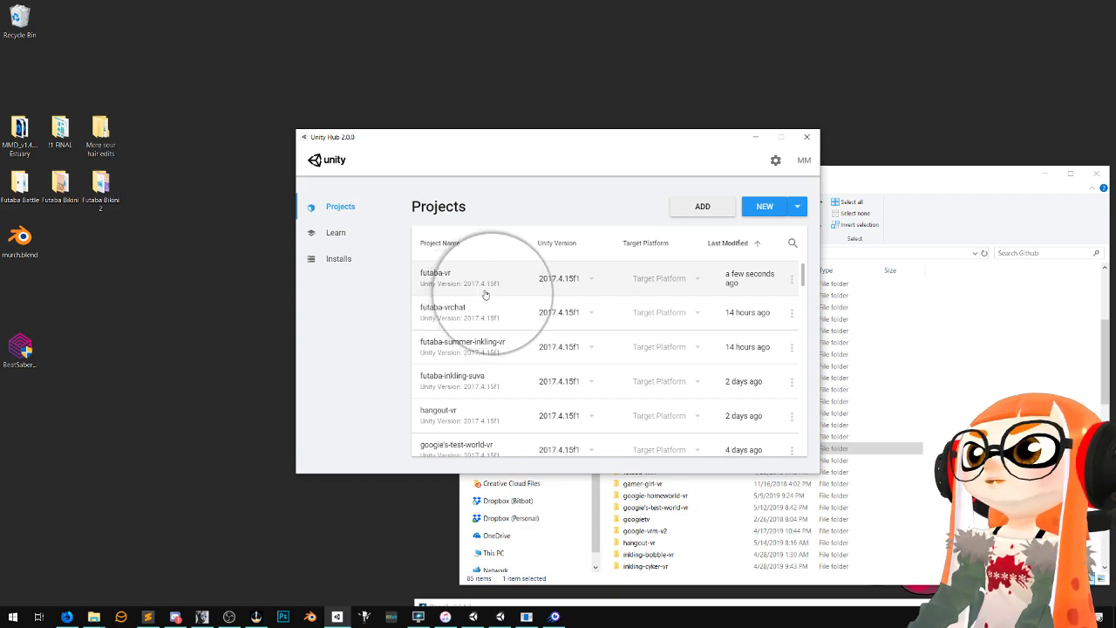
left_click(798, 214)
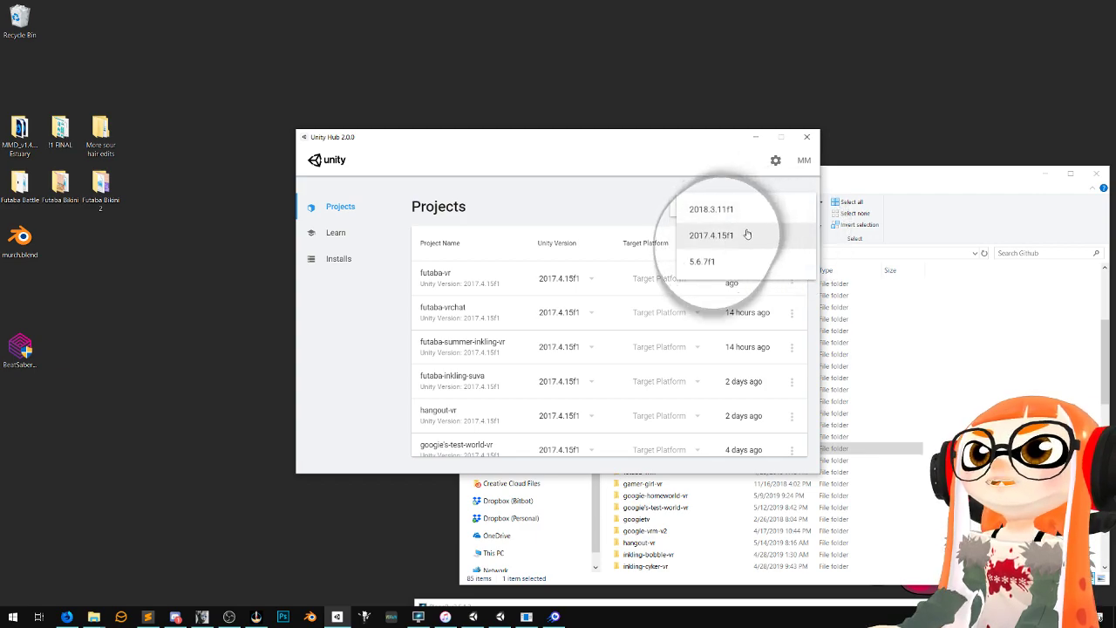
left_click(368, 310)
Add the futaba-suva folder from Github to the Unity Hub projects and open that project
left_click(703, 207)
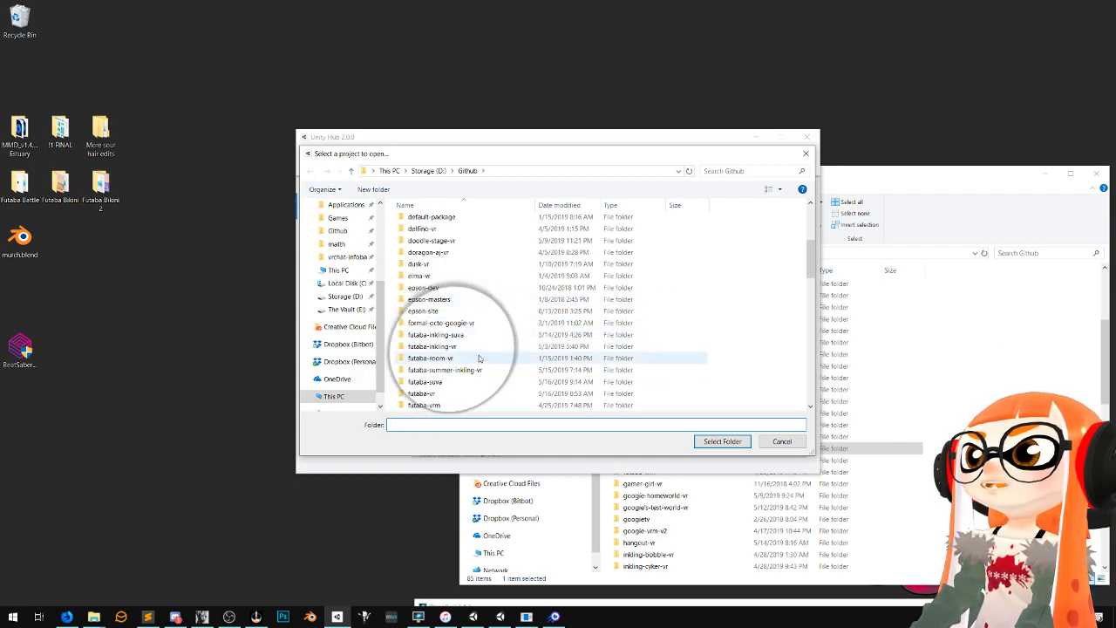
scroll(449, 354, "down", 1)
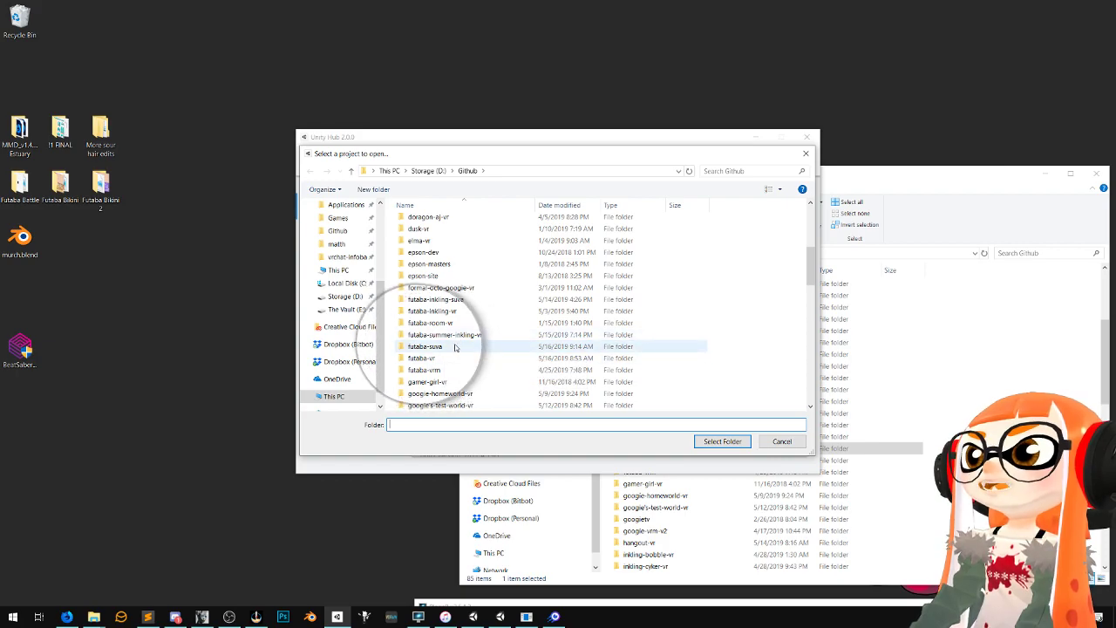
left_click(723, 441)
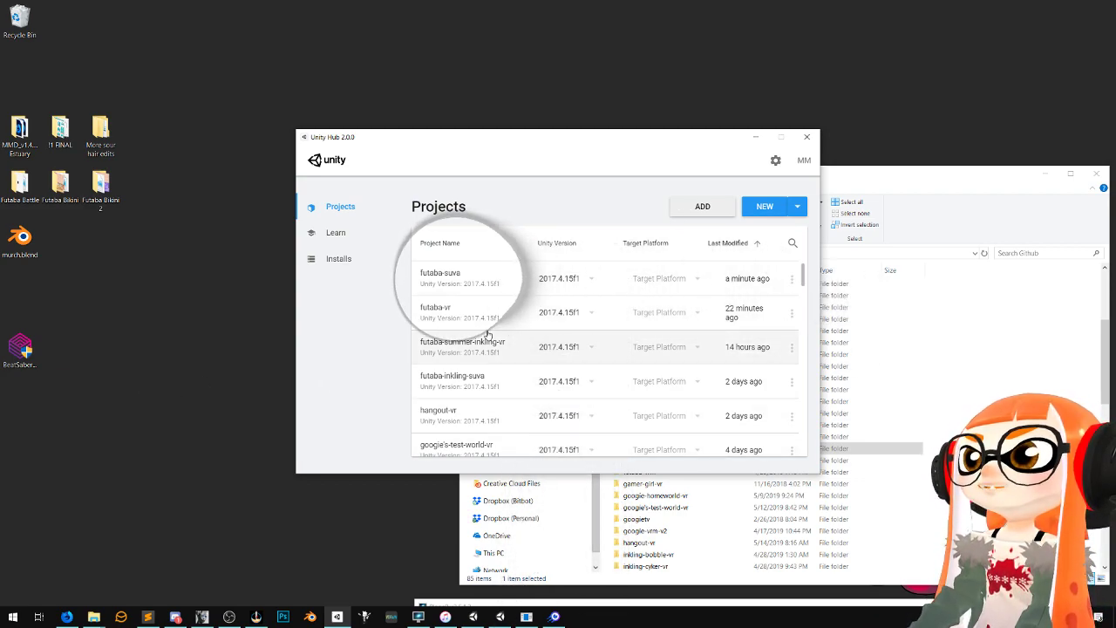
left_click(465, 278)
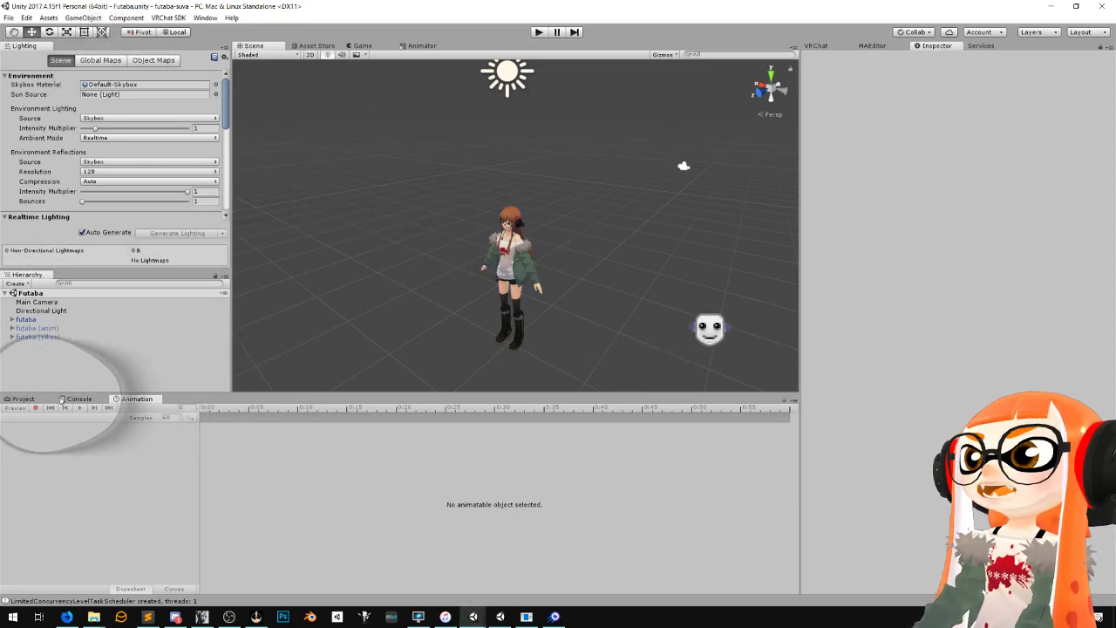
Show the project's Assets folder and frame the Futaba avatar from the front in the scene
left_click(27, 400)
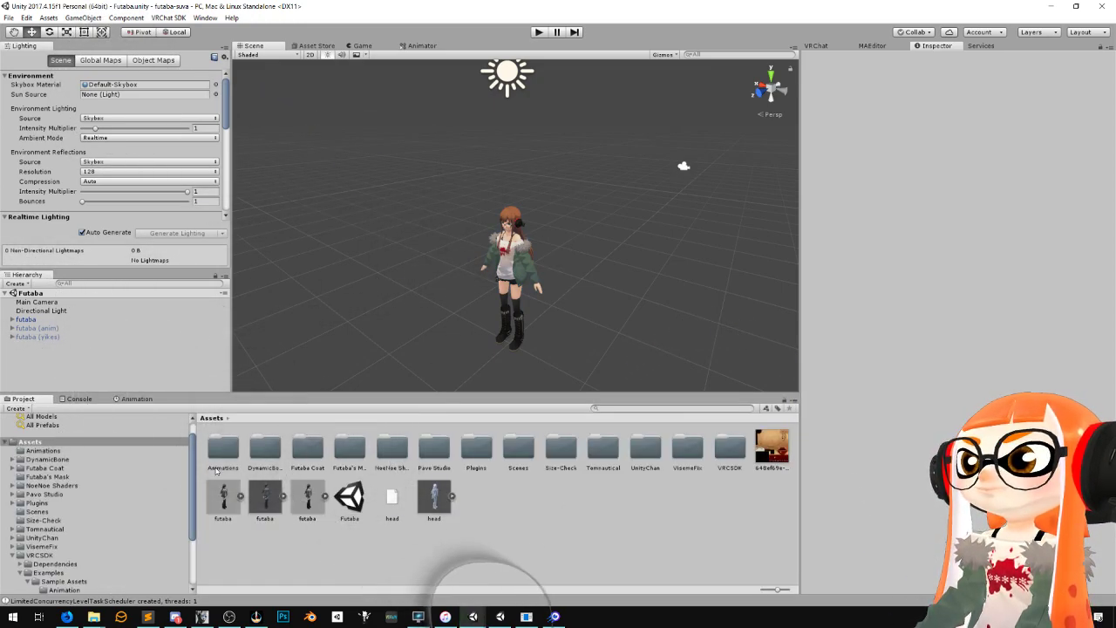
scroll(575, 167, "up", 3)
middle_click_drag(523, 262, 598, 237)
right_click_drag(375, 331, 499, 295)
middle_click_drag(499, 295, 583, 245)
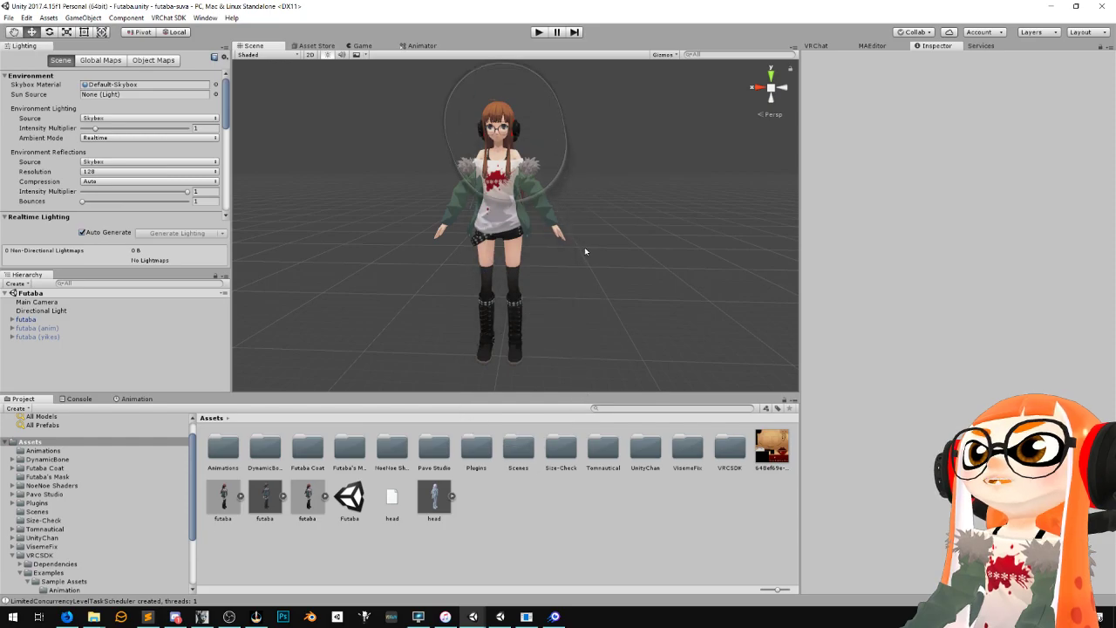
Launch StreamUrVirtualAvatar and start it from its configuration dialog with the preset graphics options
key("super")
type("suv")
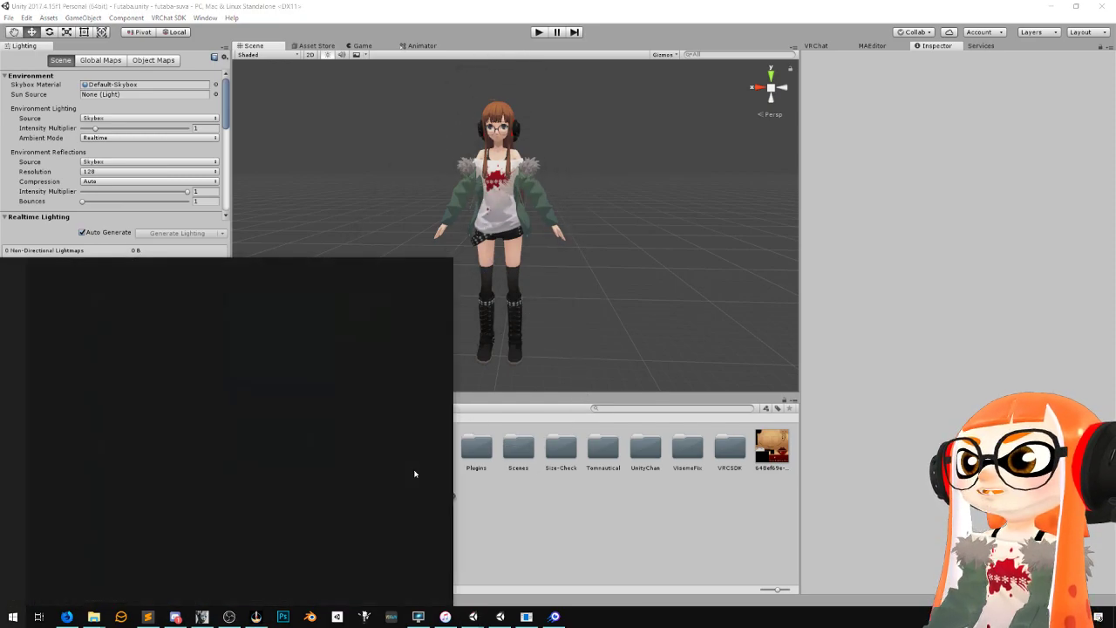
key("Return")
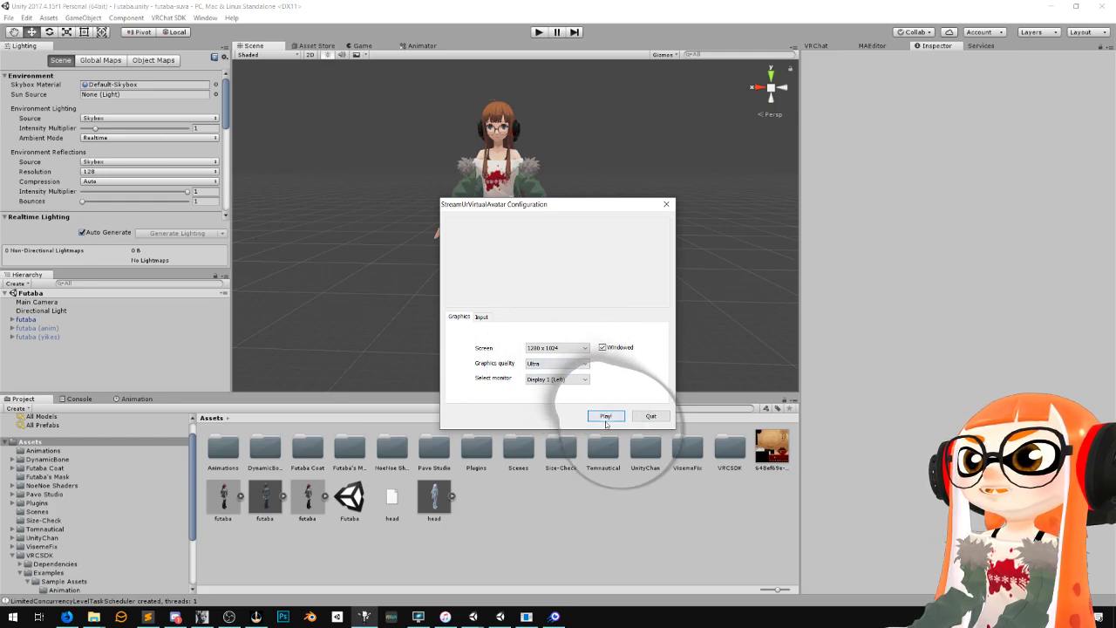
left_click(606, 416)
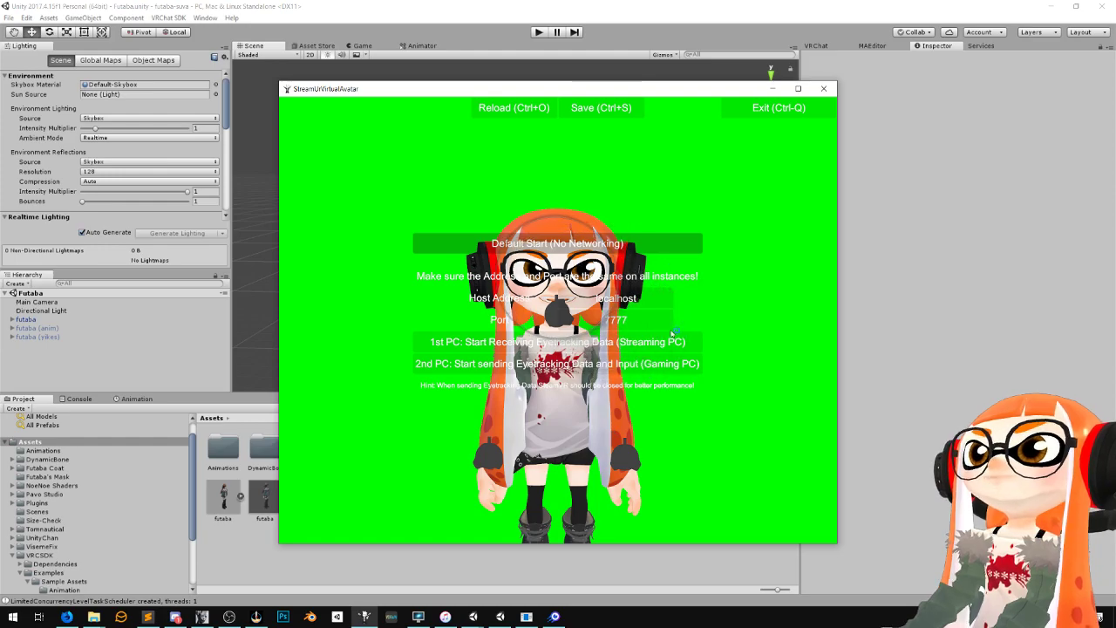
Open the SUVA Unity Plugin's folder through SUVA's About/Help page and close SUVA
key("Escape")
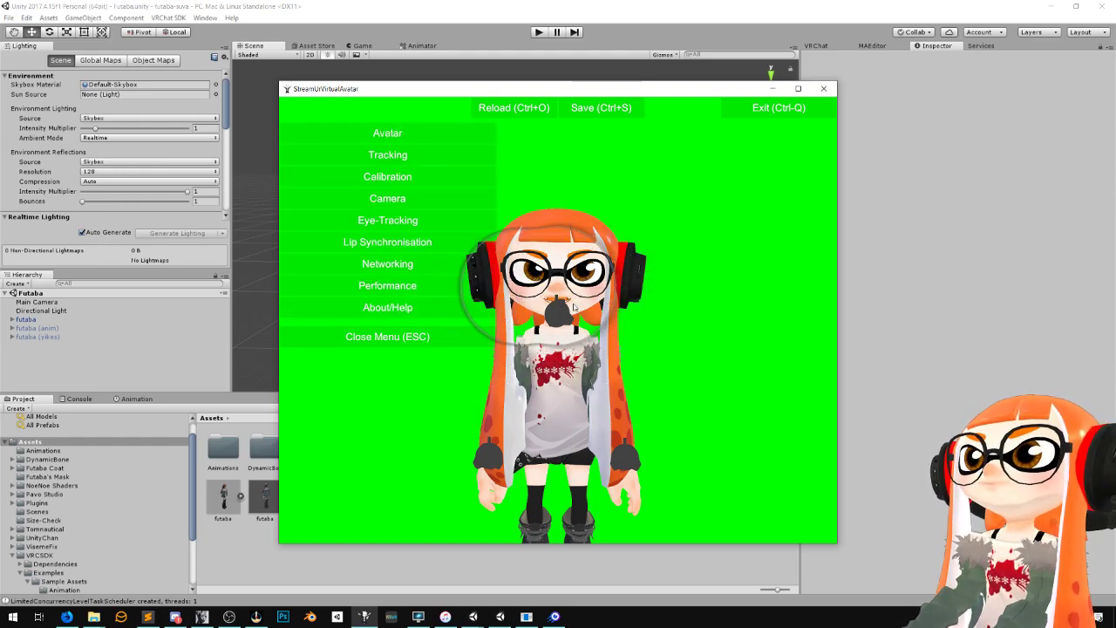
left_click(377, 312)
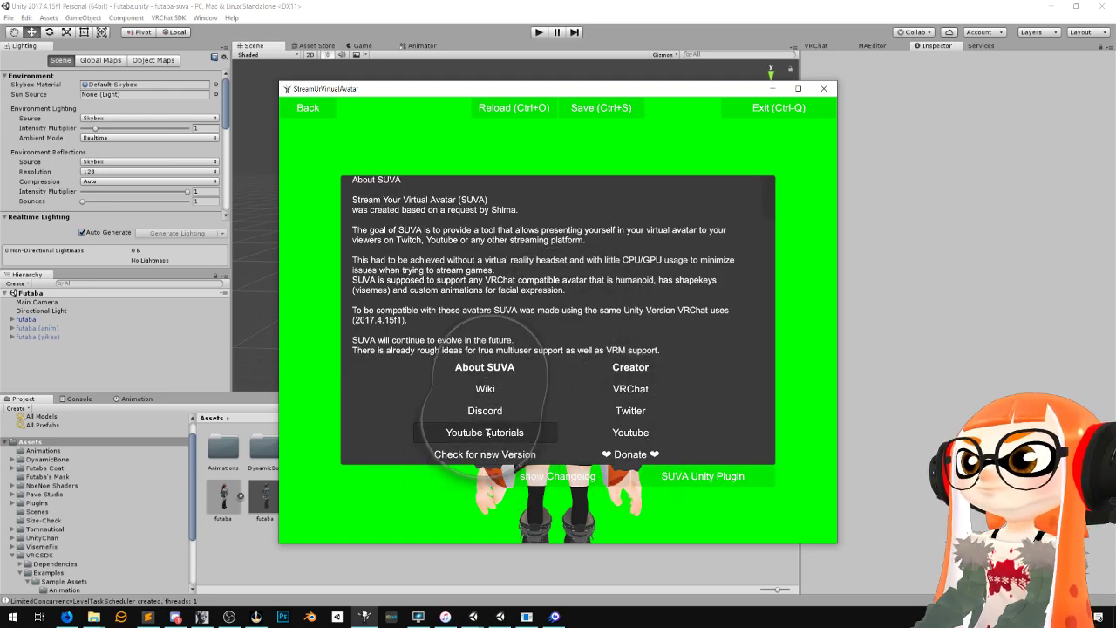
left_click(701, 481)
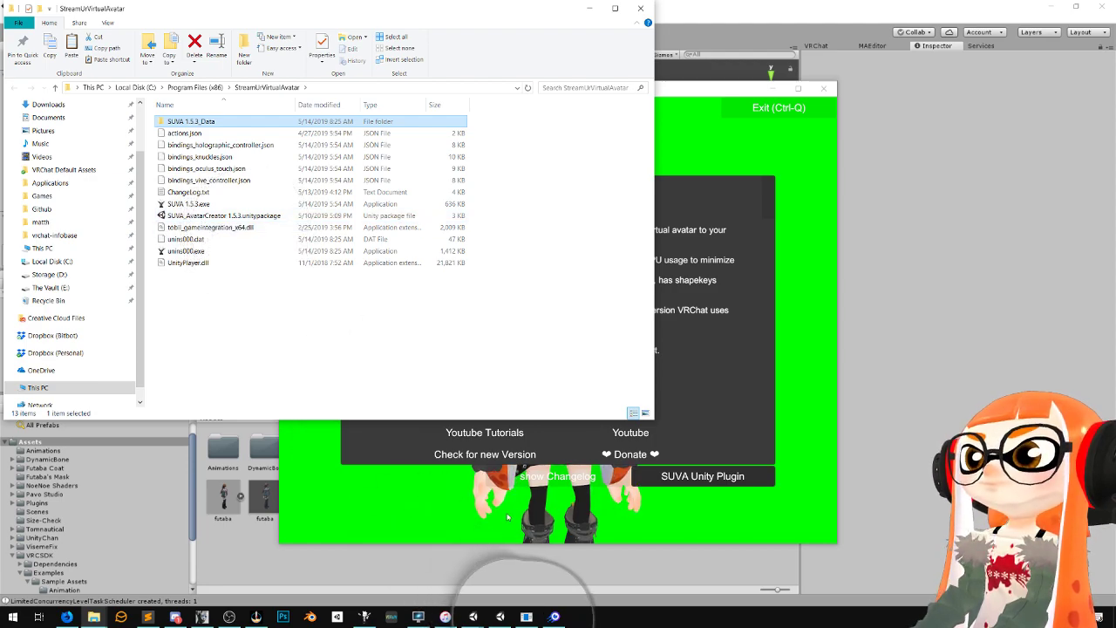
left_click(473, 617)
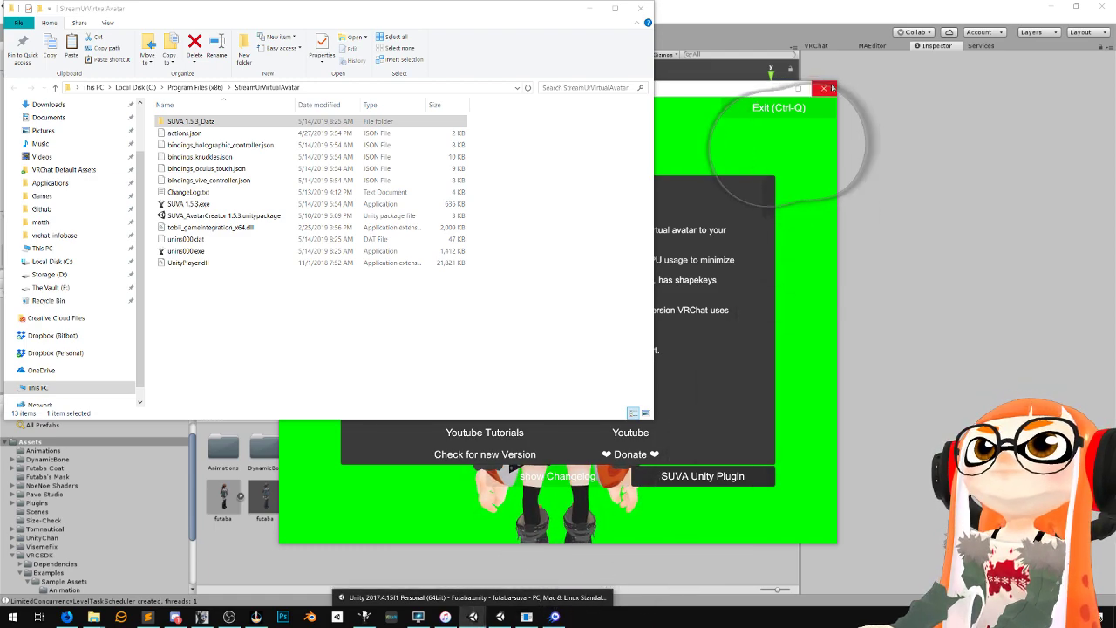
left_click(833, 88)
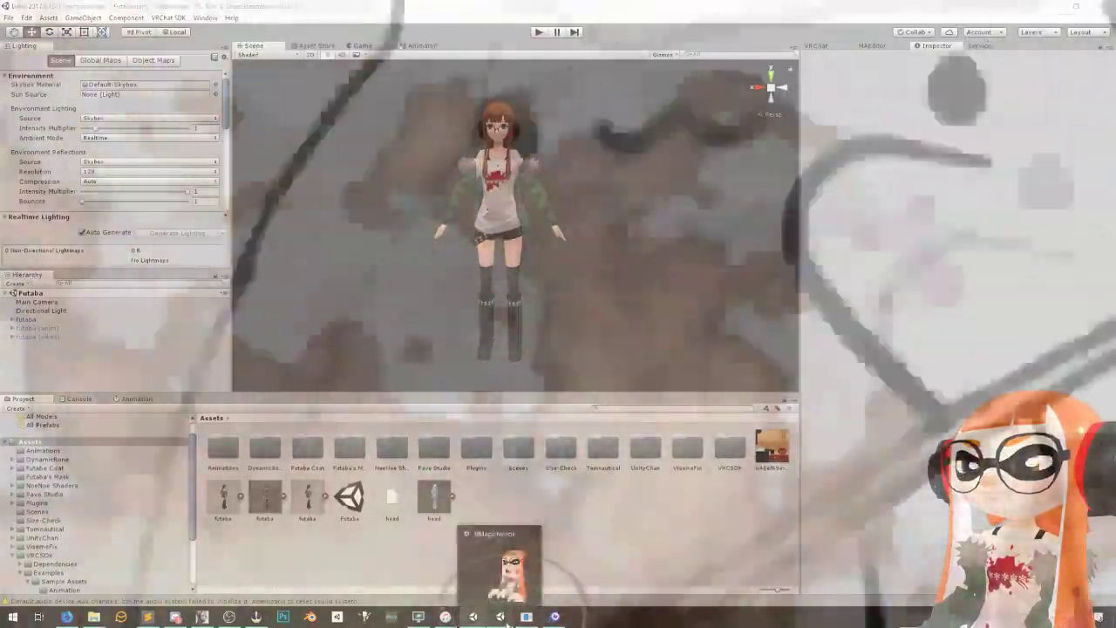
Bring the running VMagicMirror avatar window to the front and close it
left_click(506, 621)
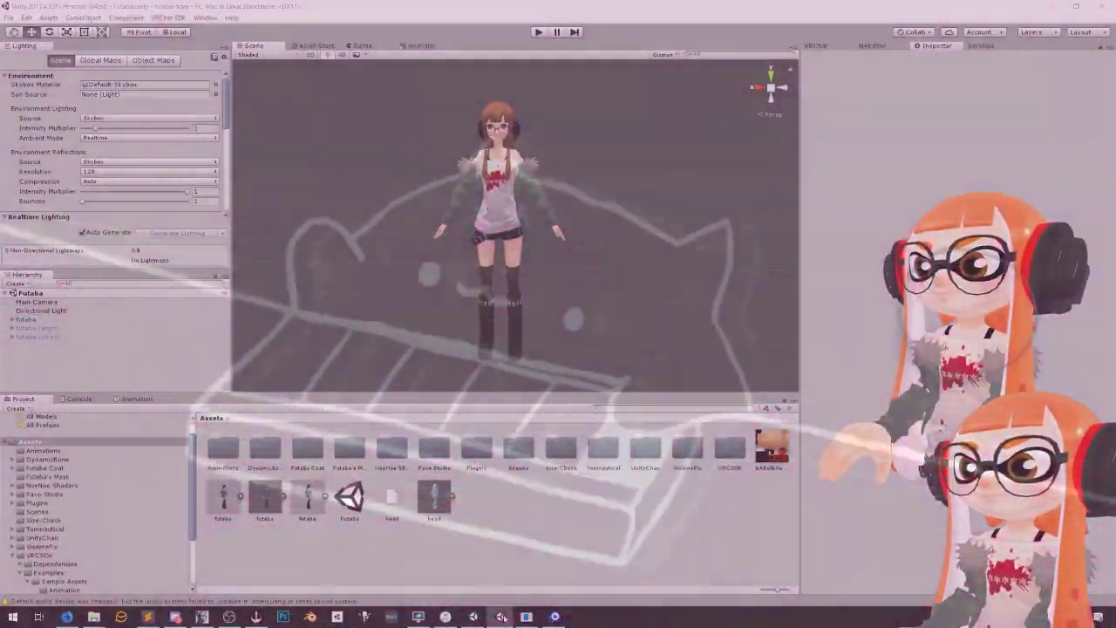
mouse_move(502, 617)
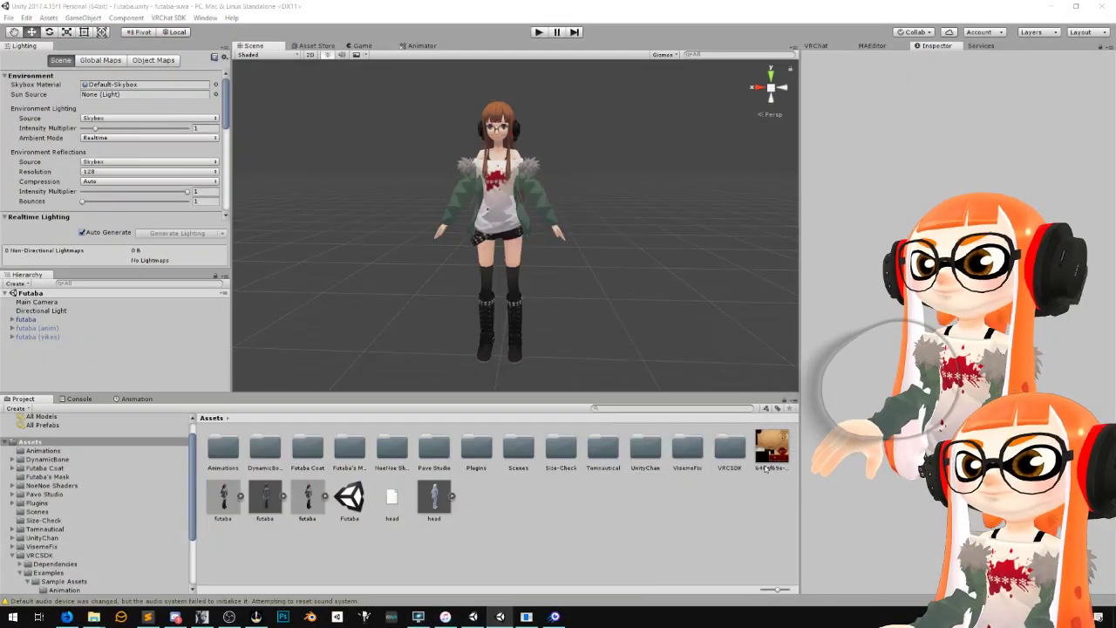
left_click(503, 617)
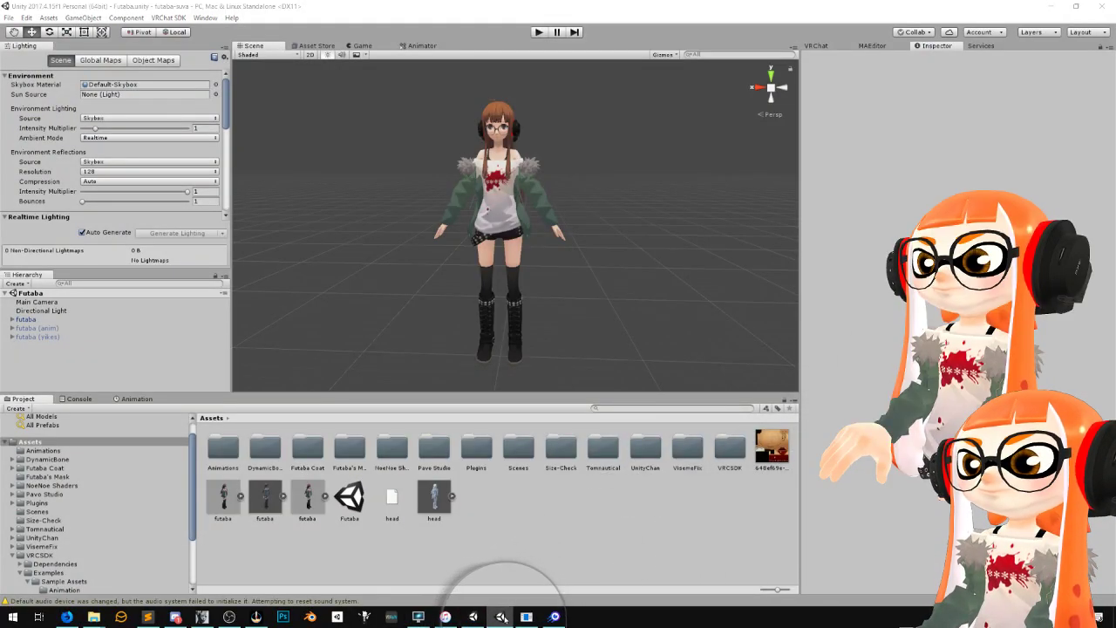
Launch VMagicMirror.exe from the VMagicMirror v0.14 folder in Applications
key("super")
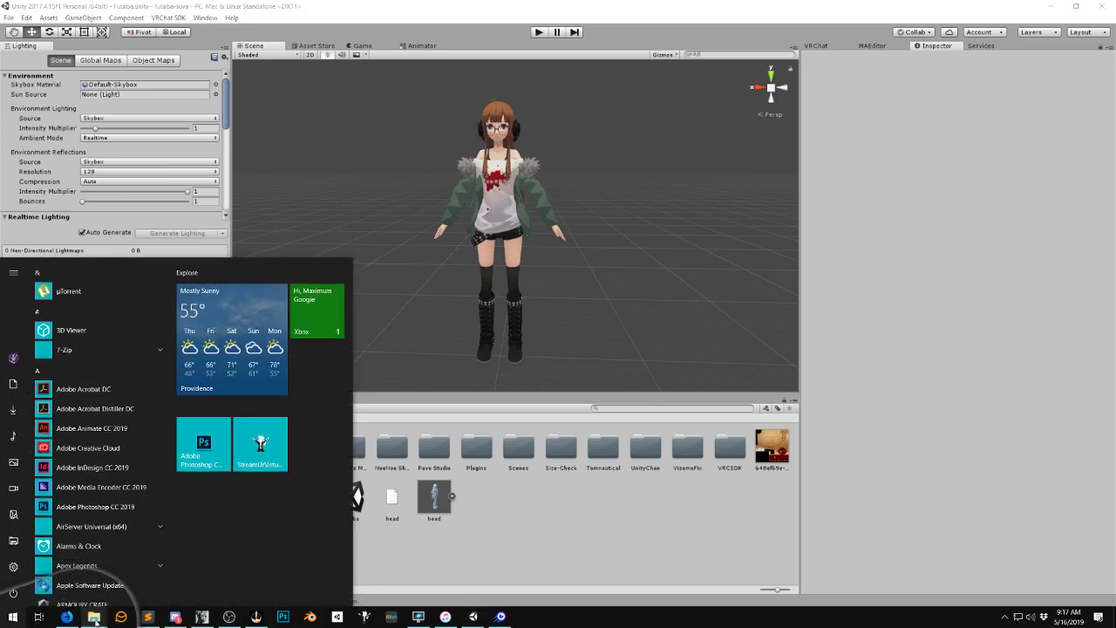
left_click(91, 597)
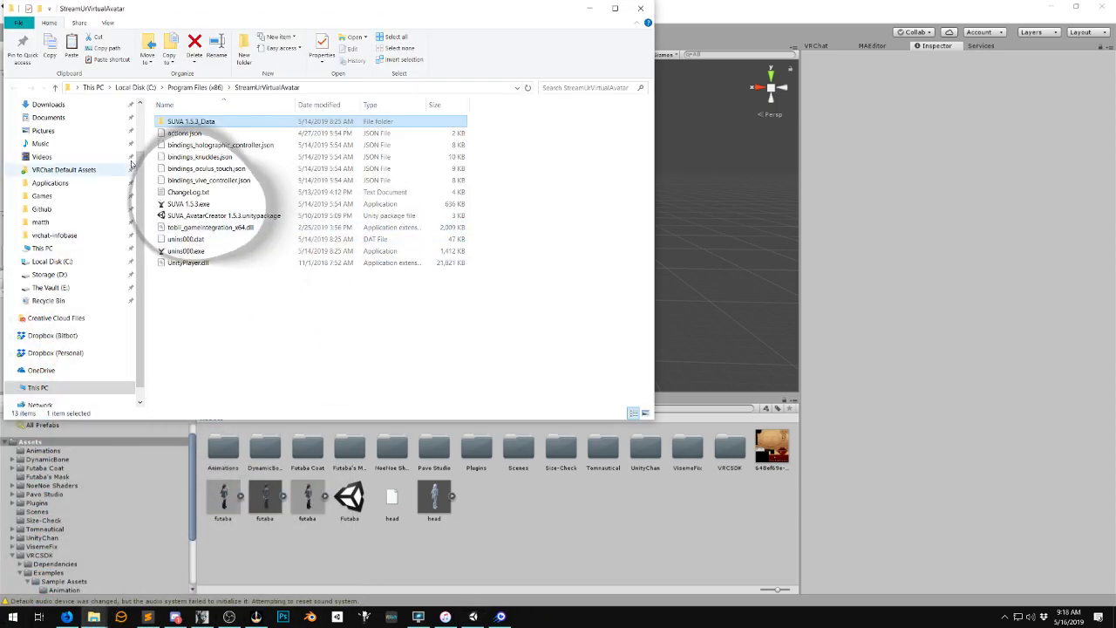
left_click(206, 88)
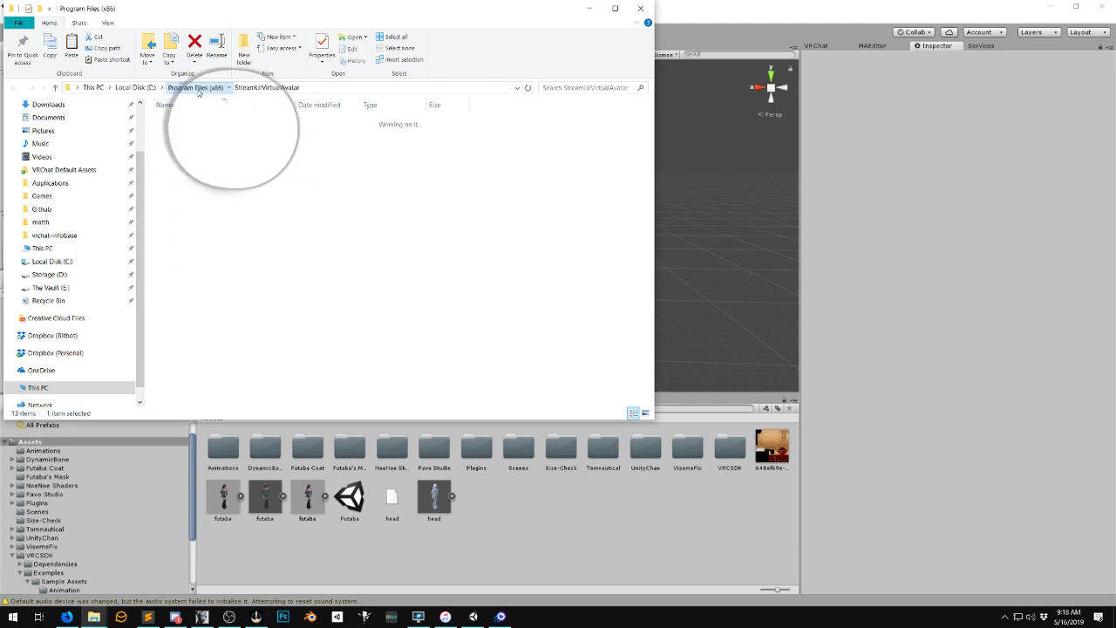
left_click(50, 182)
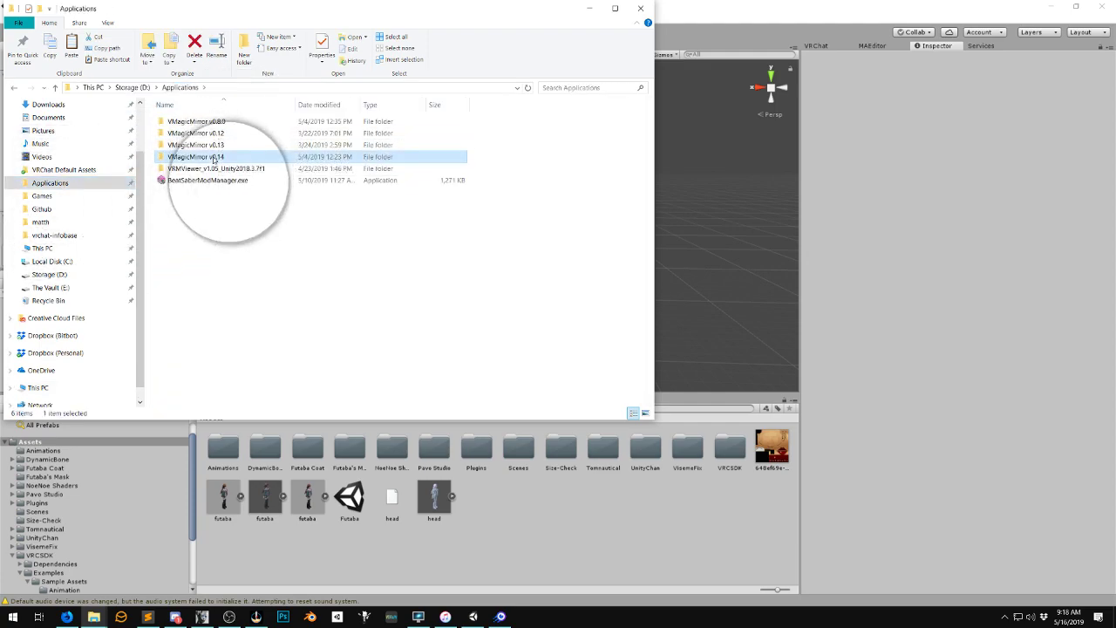
double_click(210, 156)
left_click(194, 180)
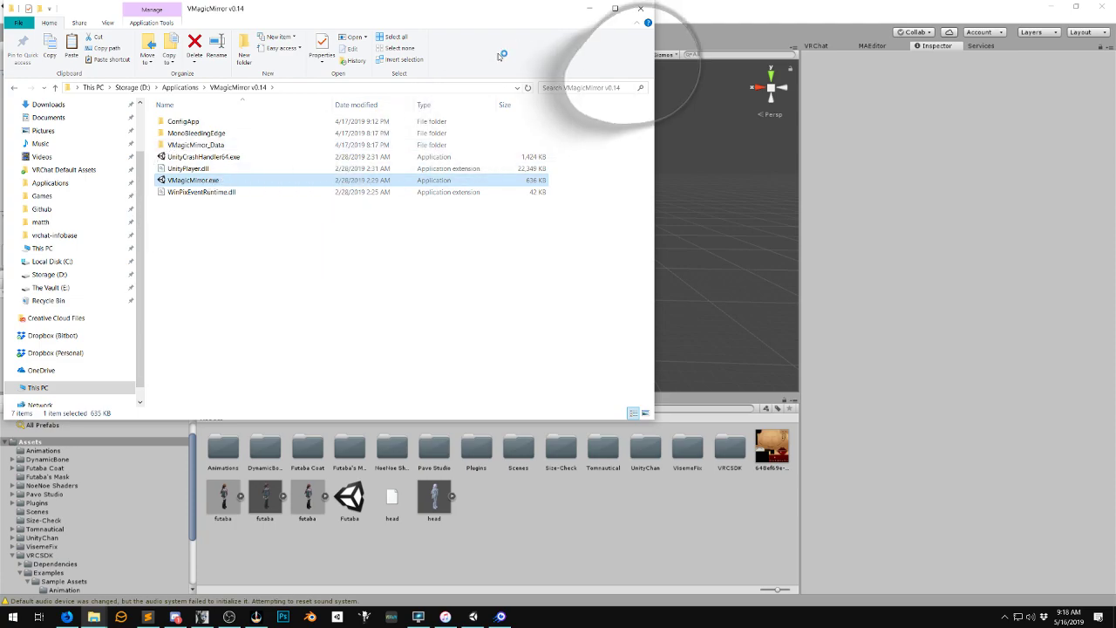
Import SUVA_AvatarCreator 1.5.3.unitypackage from the StreamUrVirtualAvatar folder into the futaba-suva Unity project
left_click(593, 9)
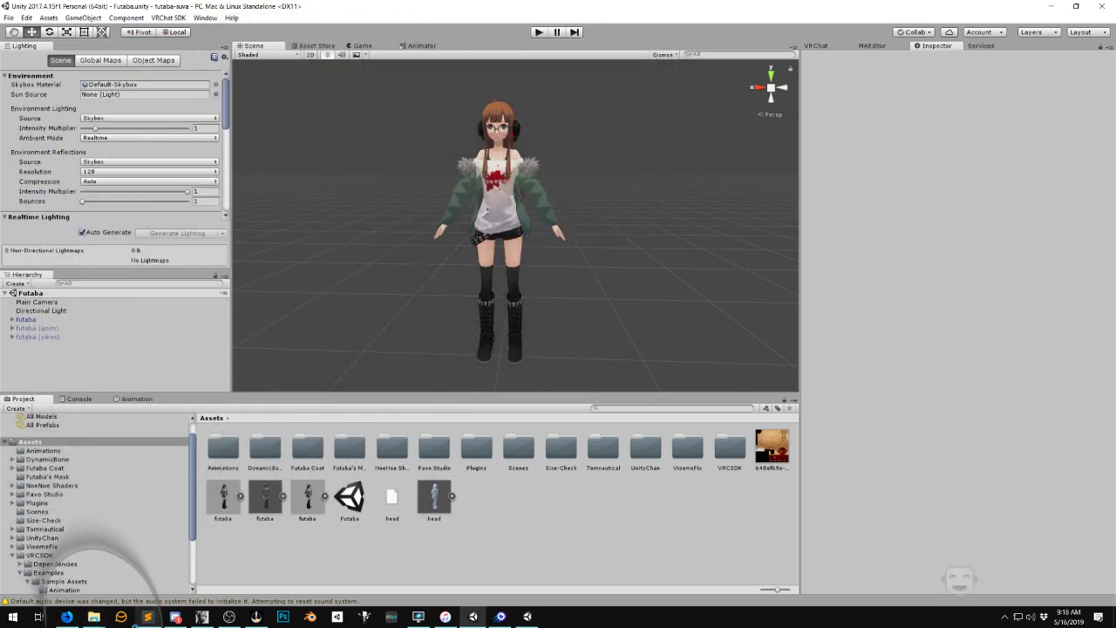
mouse_move(93, 617)
left_click(83, 597)
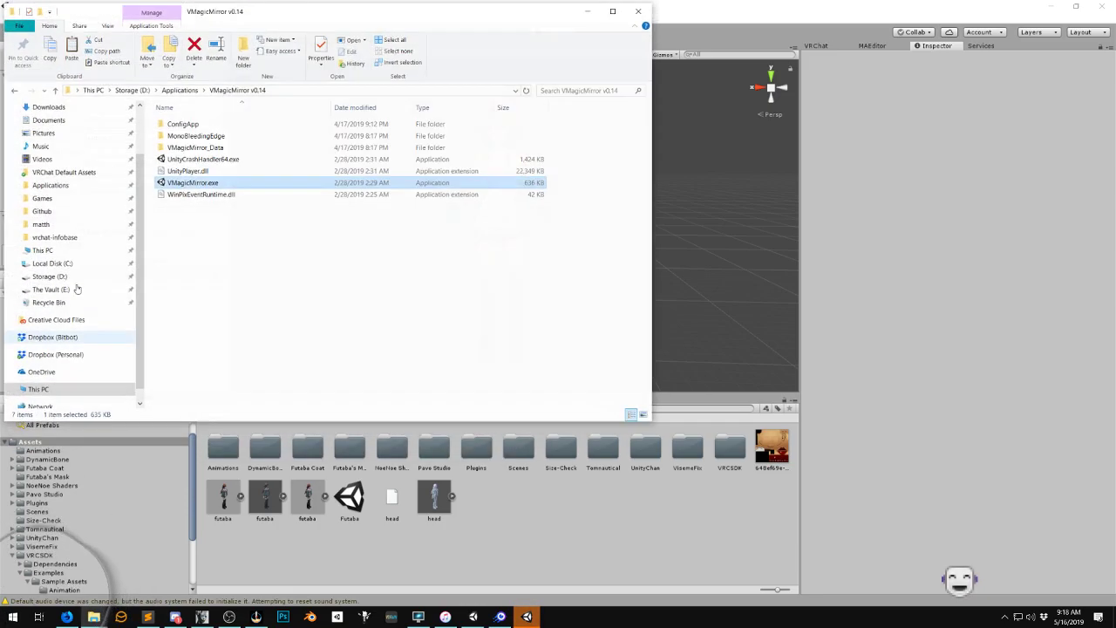
left_click(15, 88)
left_click(15, 88)
key("Return")
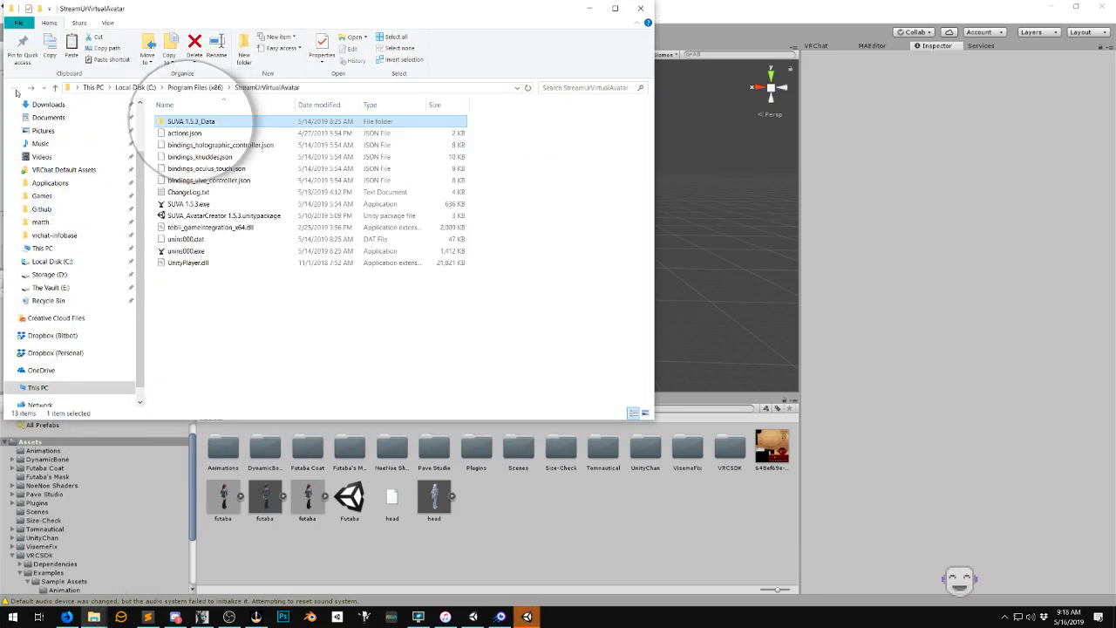
double_click(228, 217)
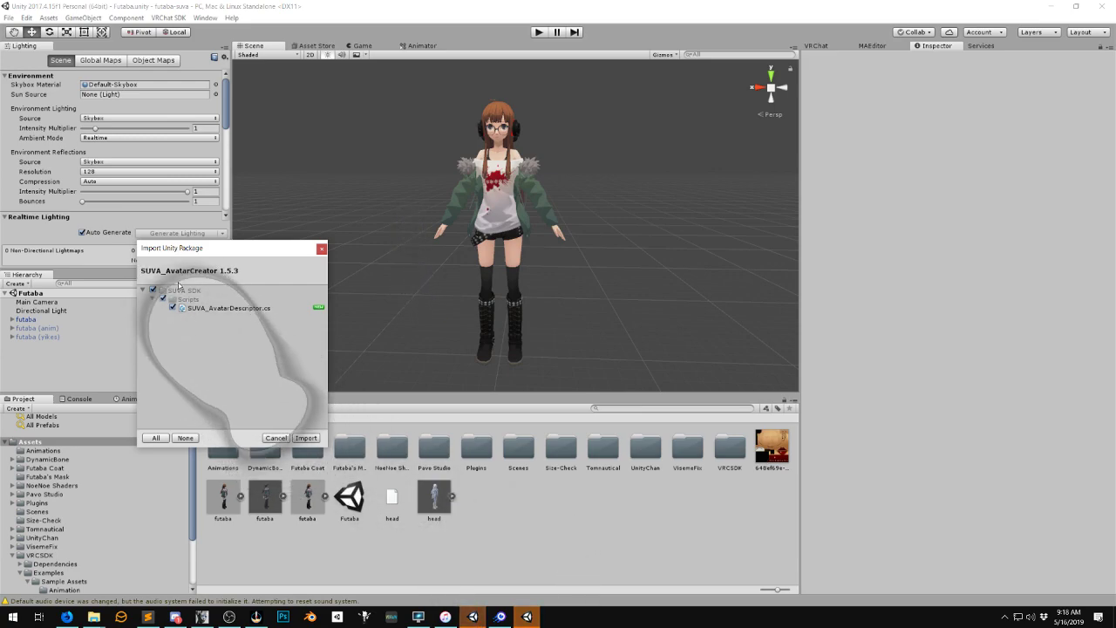
left_click(305, 438)
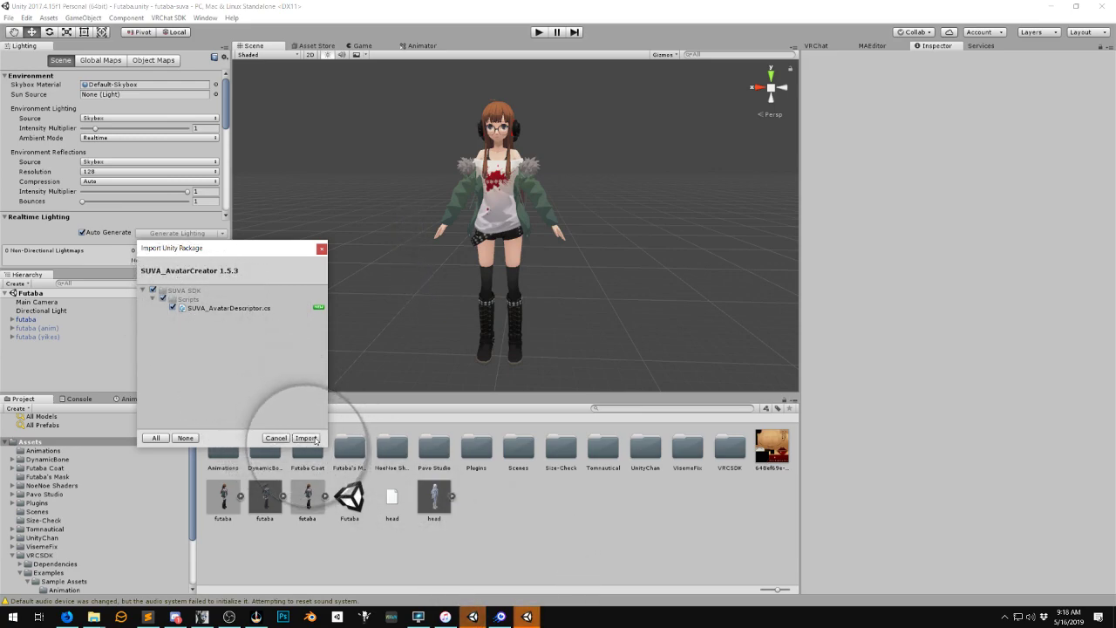
Start VMagicMirror v0.14 from its configuration dialog with the preset graphics options and minimise the folder window
left_click(527, 617)
left_click(606, 416)
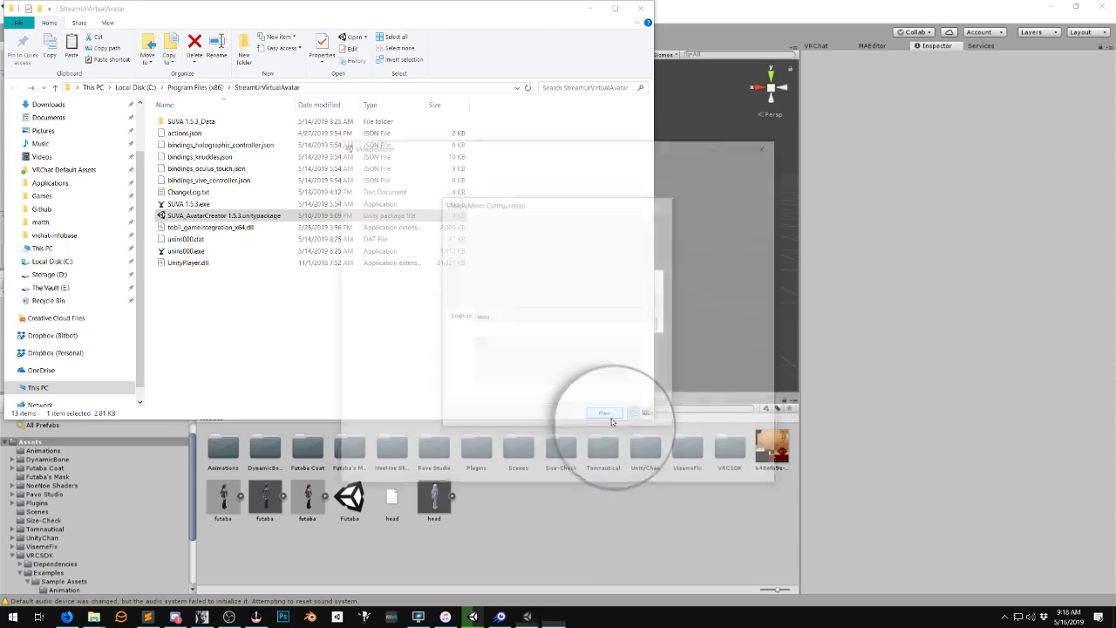
left_click(590, 8)
left_click(1043, 176)
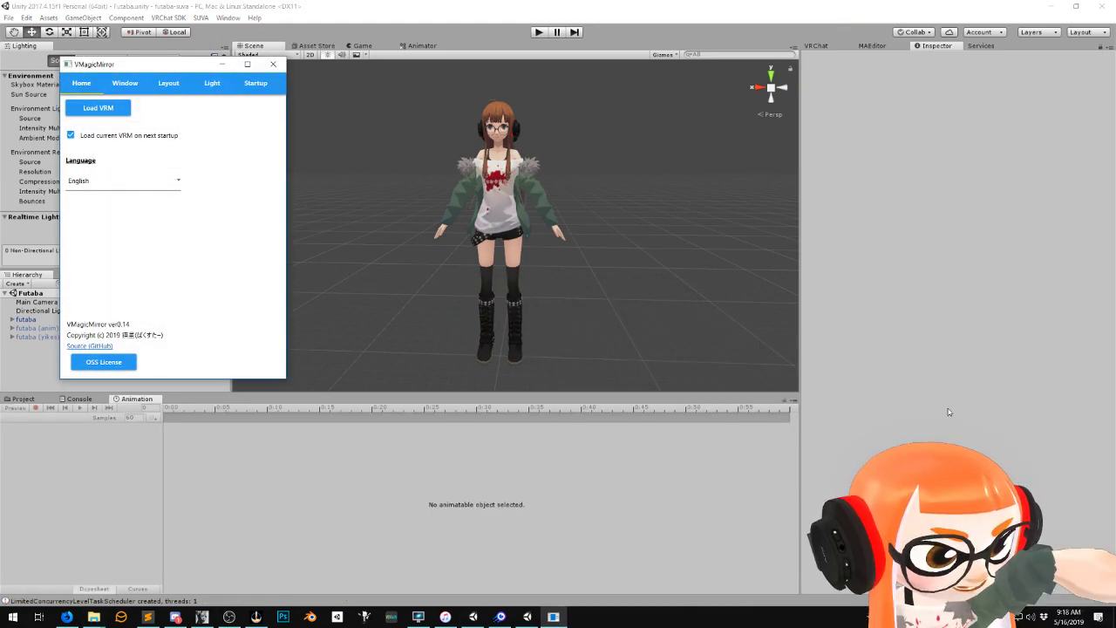
Bring the VMagicMirror v0.14 windows to the front and close the application
key("super")
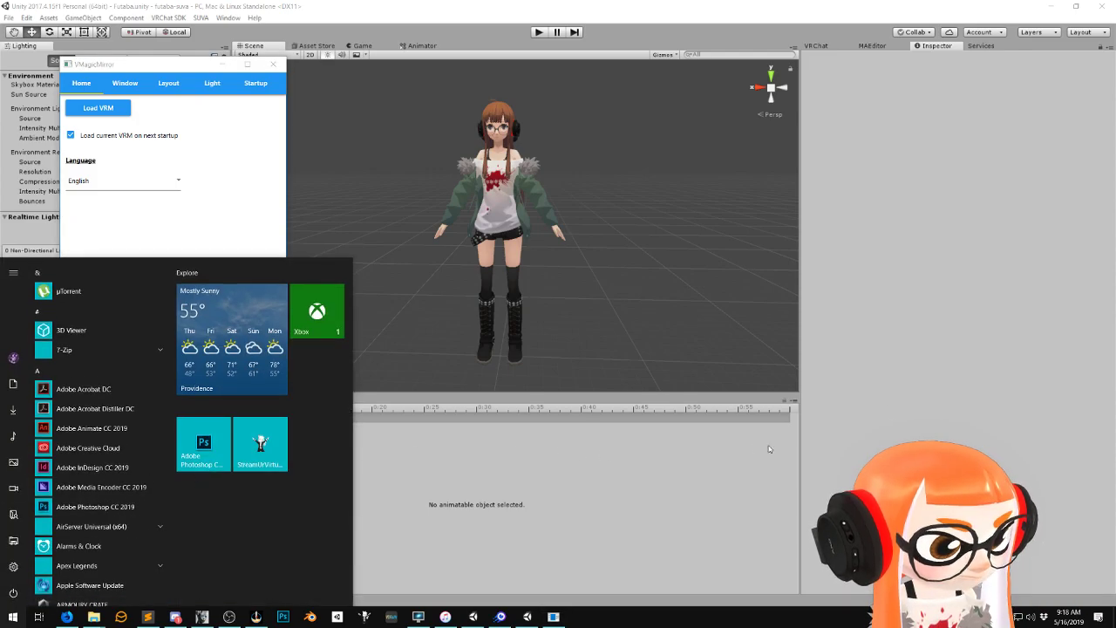
left_click(292, 77)
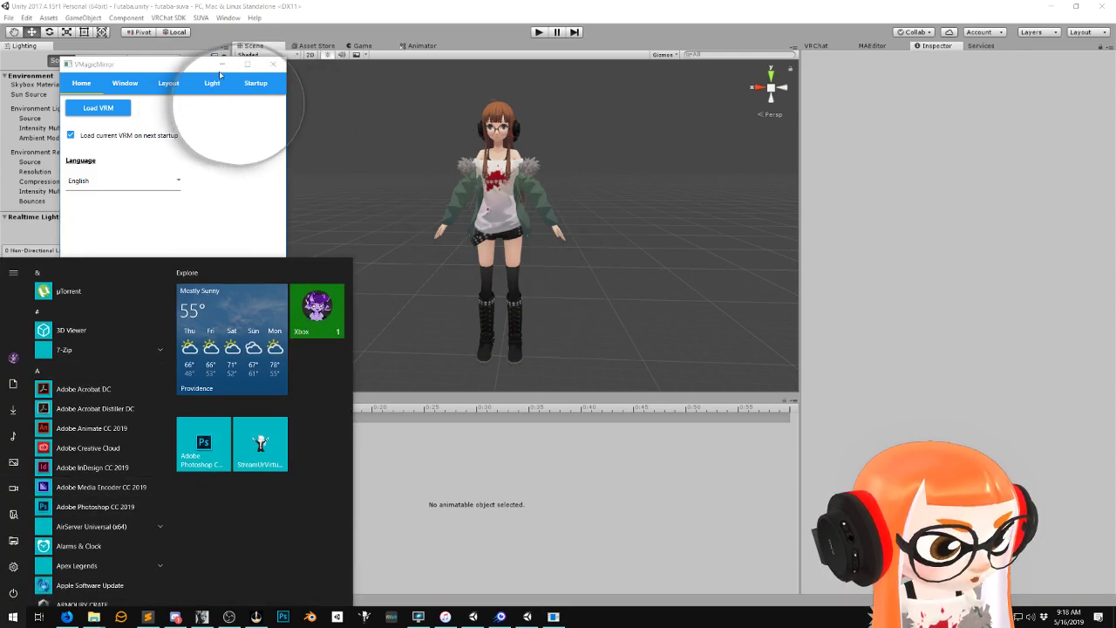
left_click(502, 617)
left_click(527, 616)
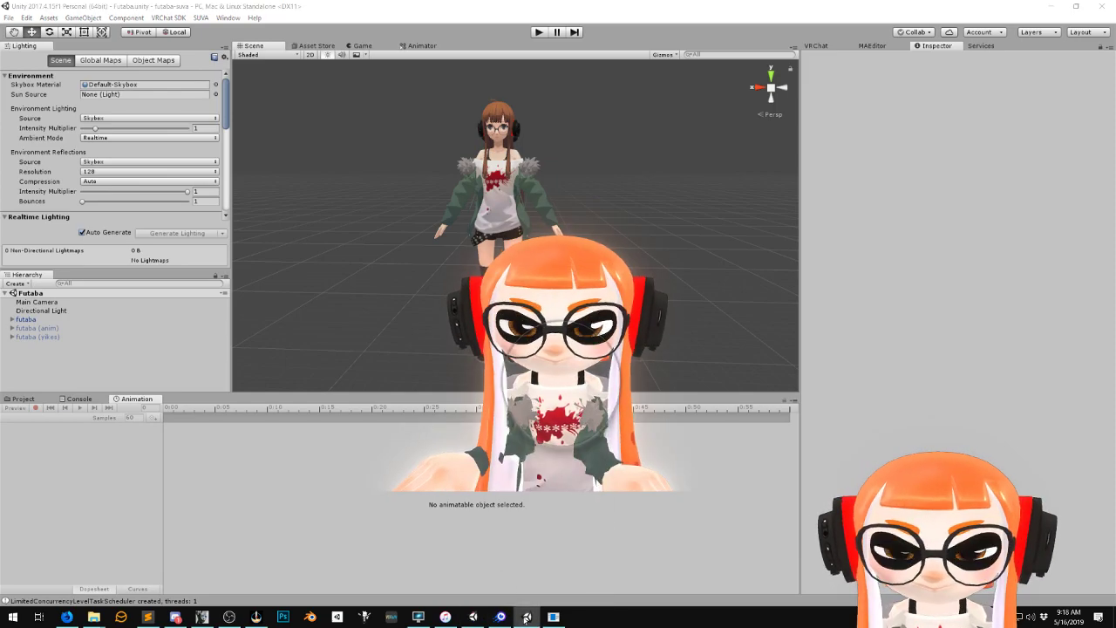
left_click(528, 617)
left_click(528, 619)
left_click(528, 618)
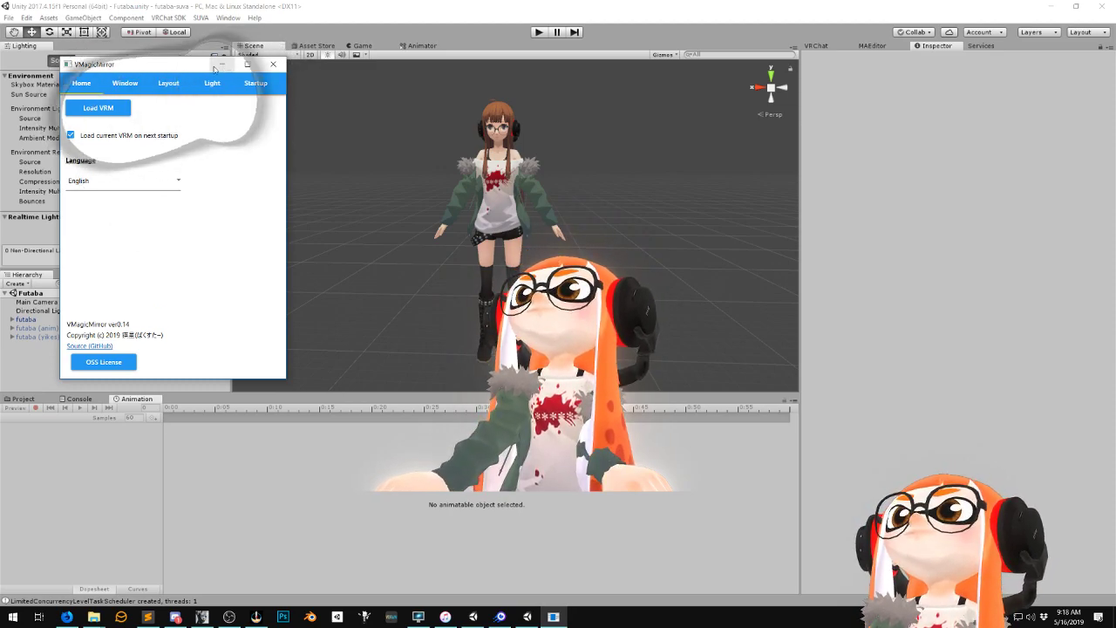
left_click(274, 70)
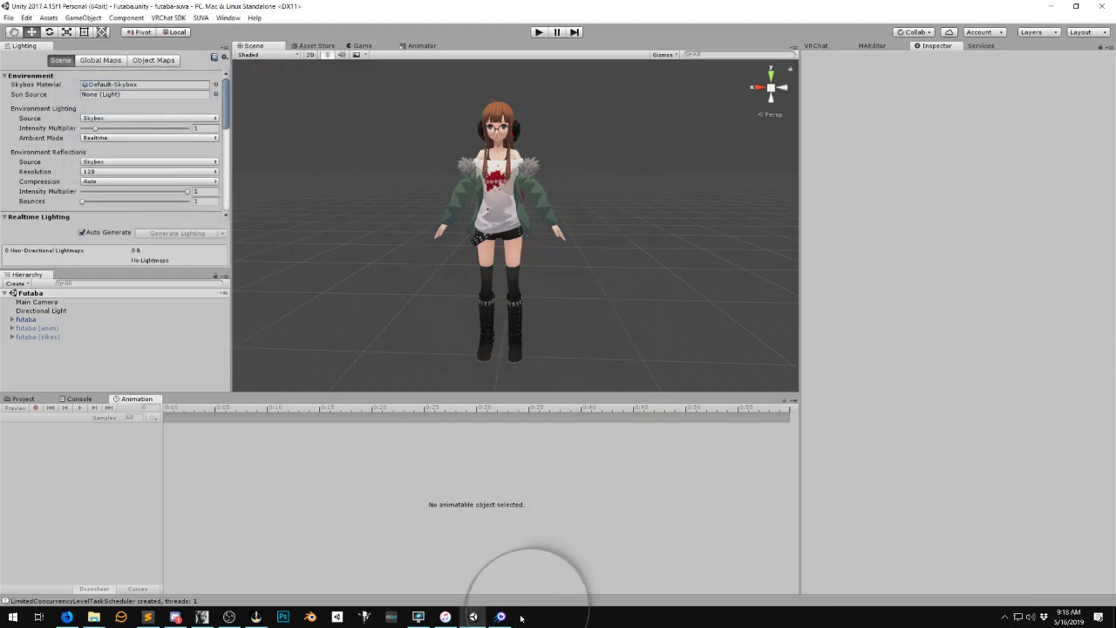
Launch VMagicMirror.exe from the VMagicMirror v0.8.0 folder in Applications with the preset graphics options and minimise its control window
left_click(101, 615)
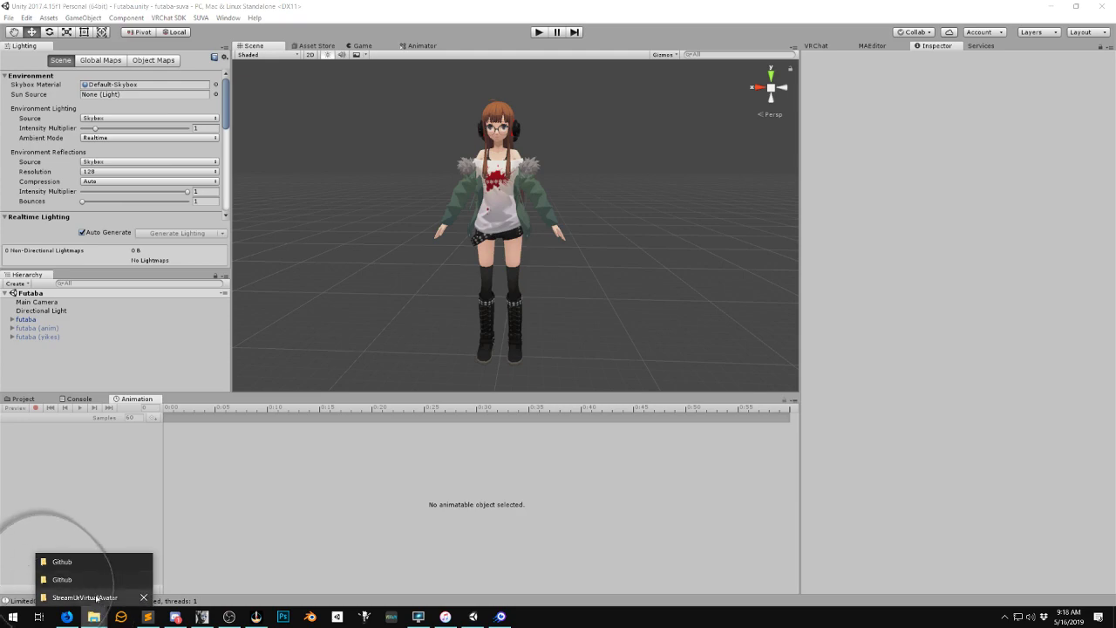
left_click(98, 599)
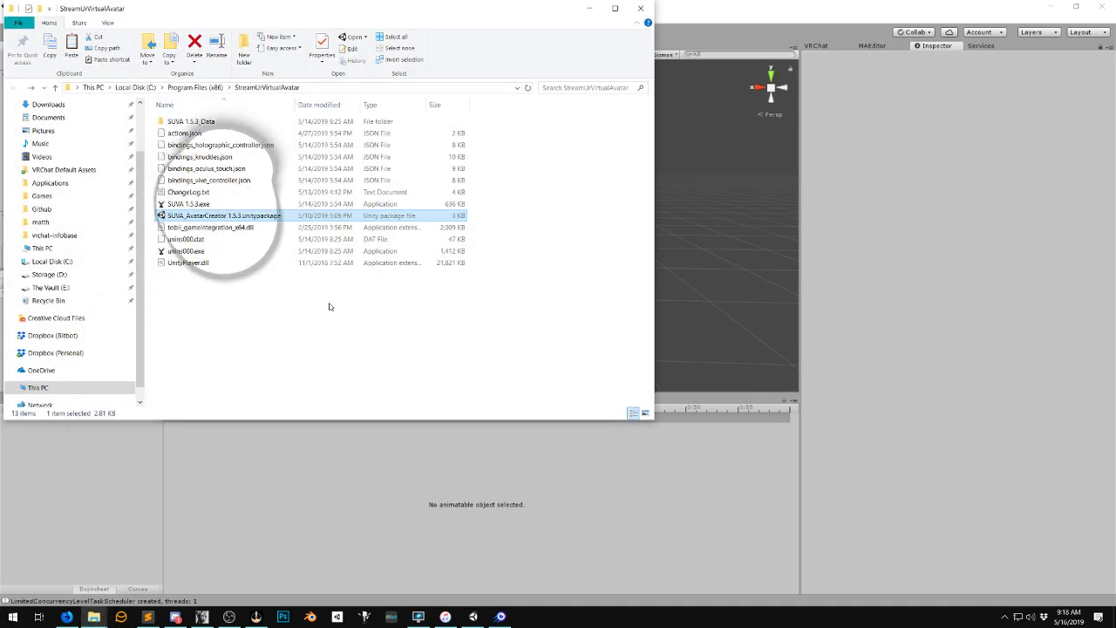
left_click(51, 182)
double_click(206, 122)
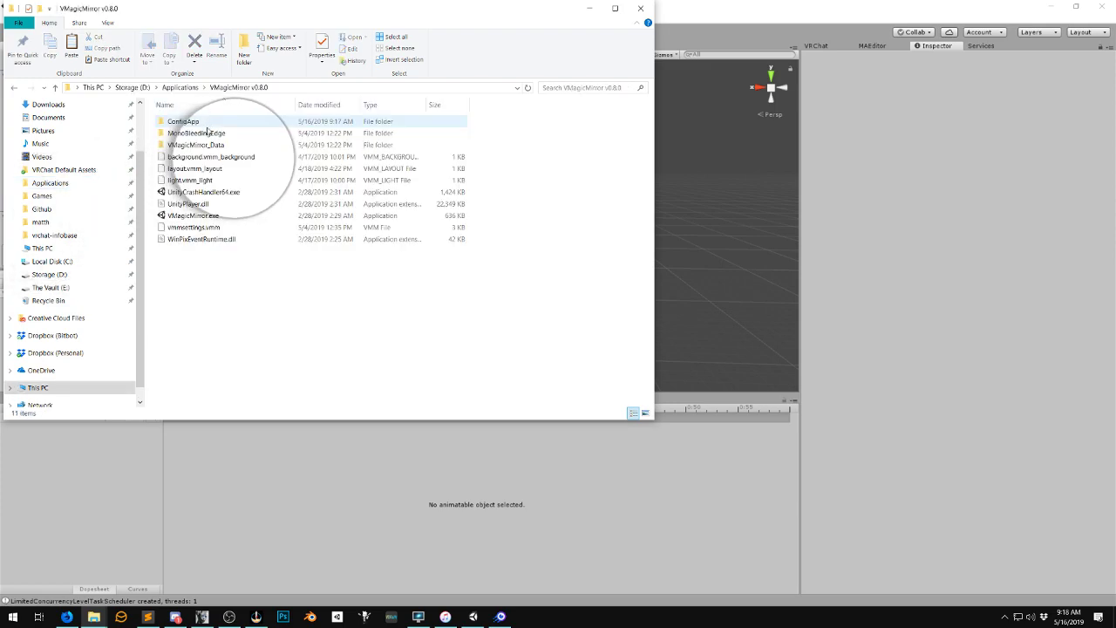
left_click(194, 215)
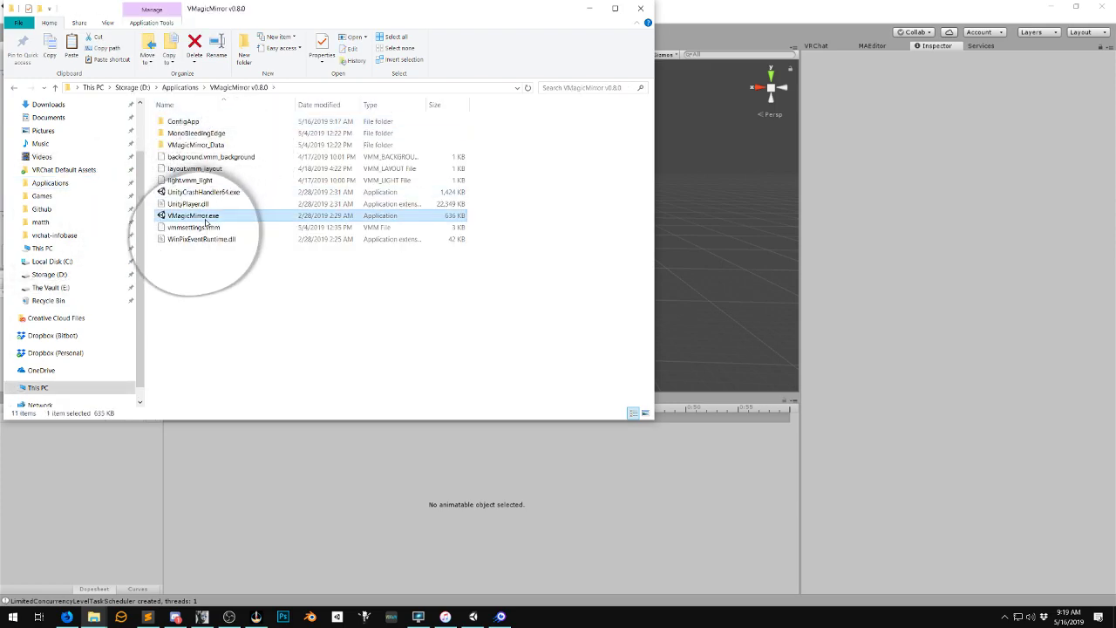
left_click(589, 8)
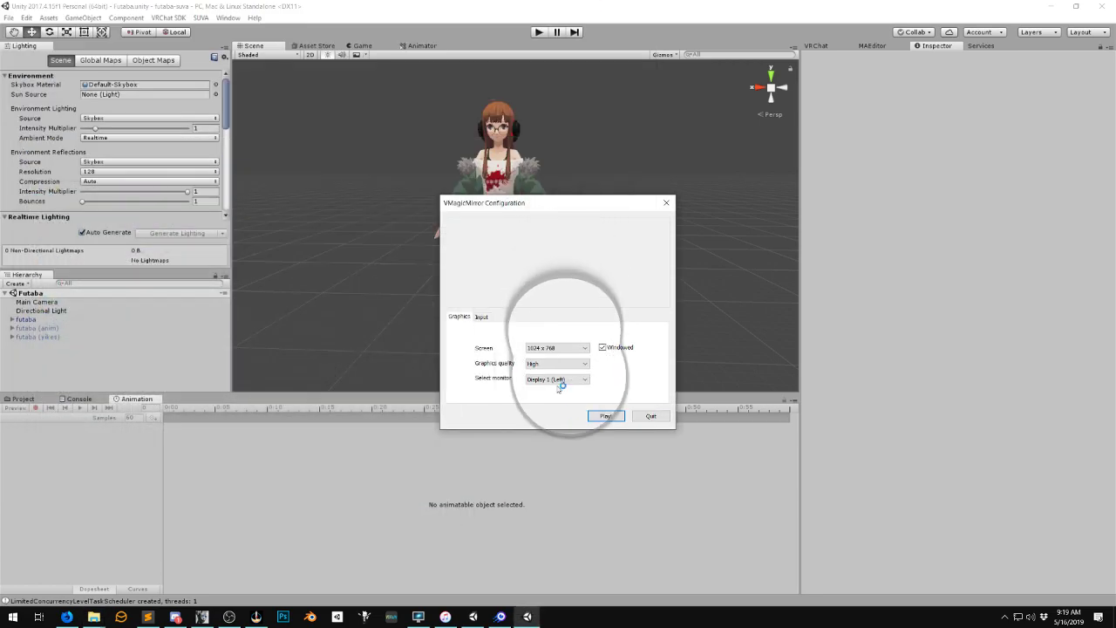
left_click(598, 415)
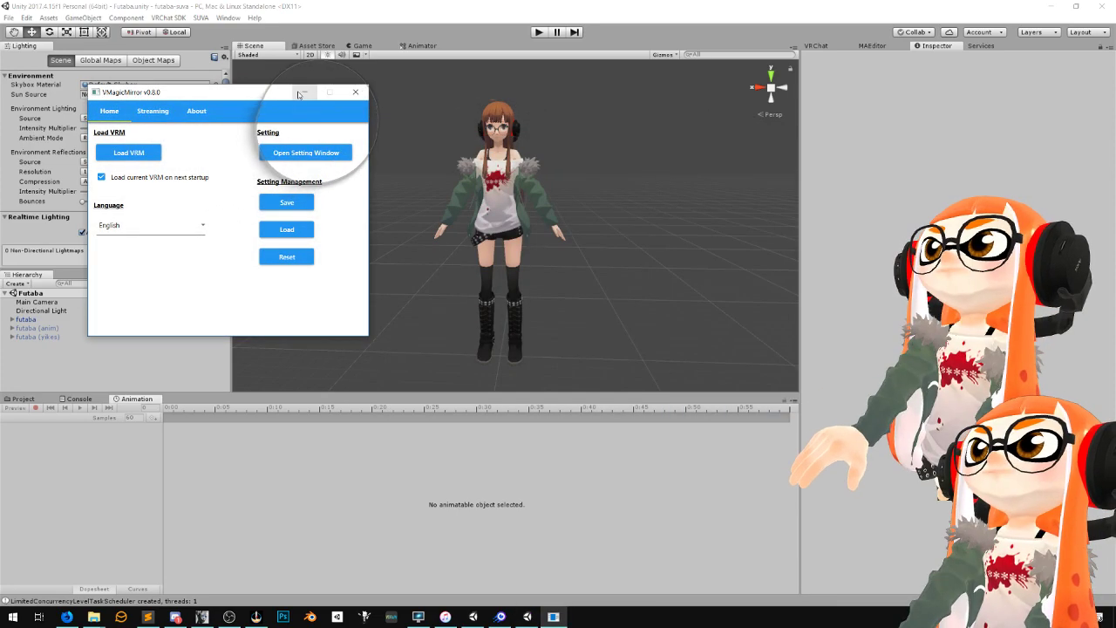
left_click(328, 100)
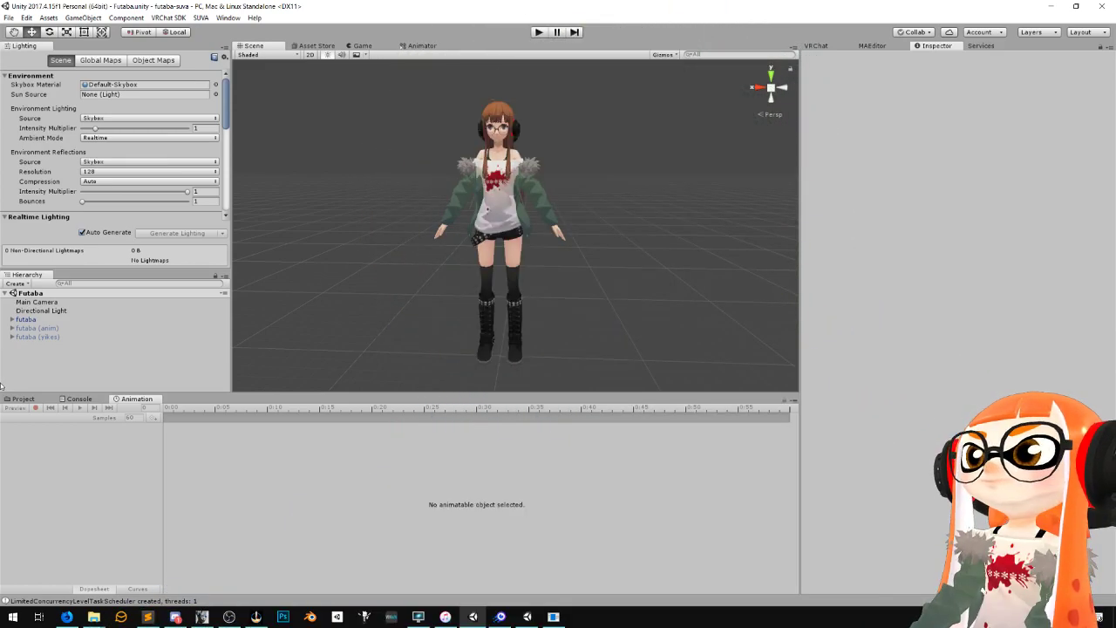
Select the futaba avatar, frame it in the scene and remove its VRC_Avatar Descriptor component
left_click(41, 320)
key("f")
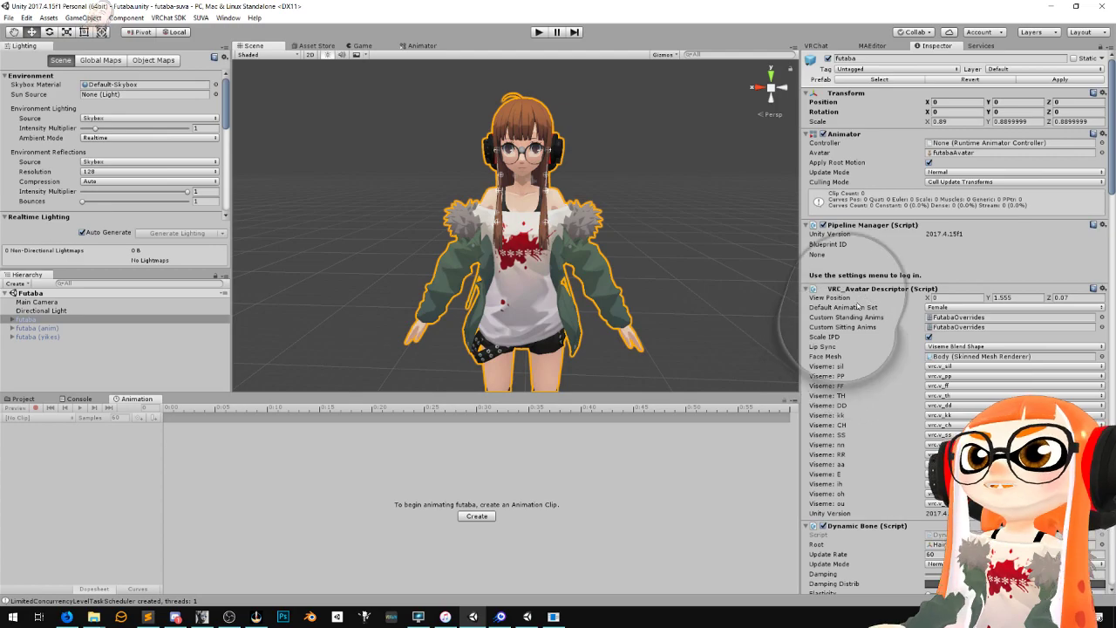
right_click(884, 290)
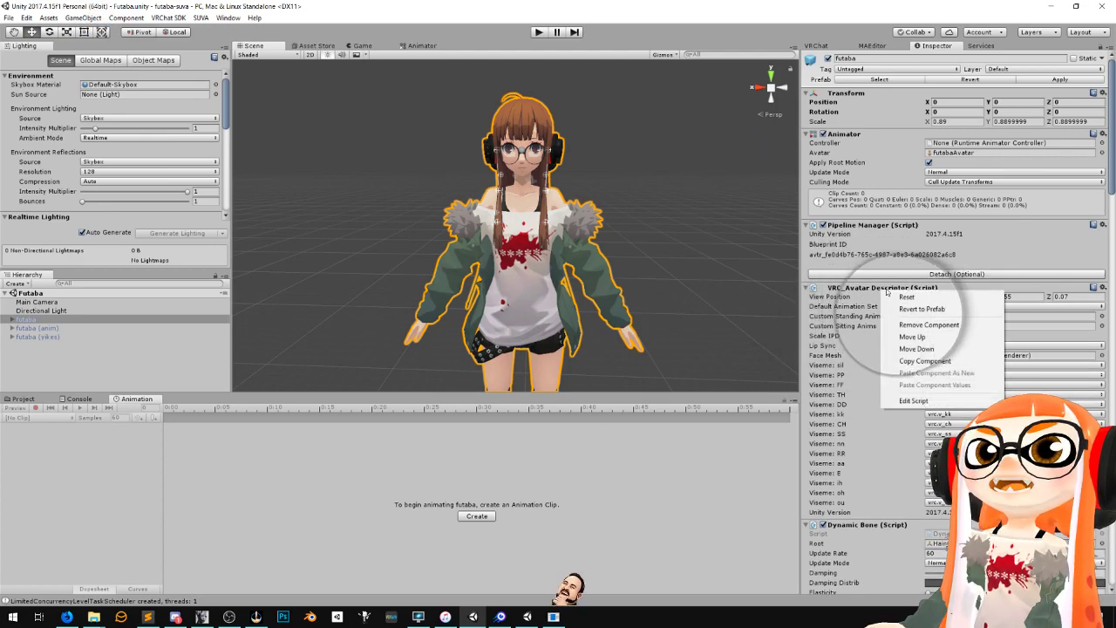
left_click(847, 290)
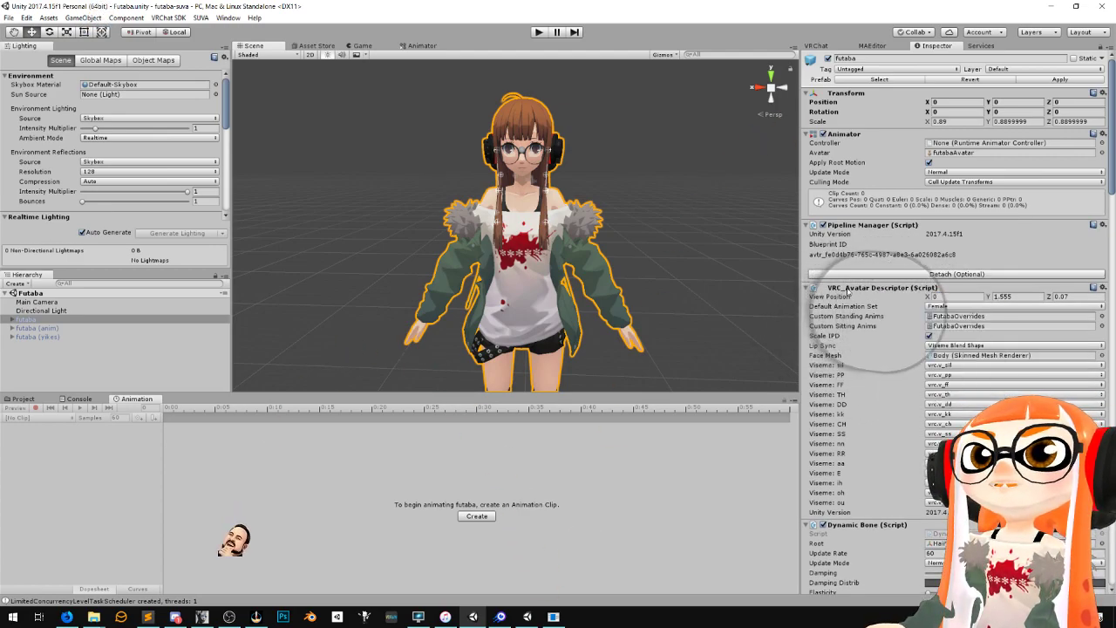
right_click(873, 289)
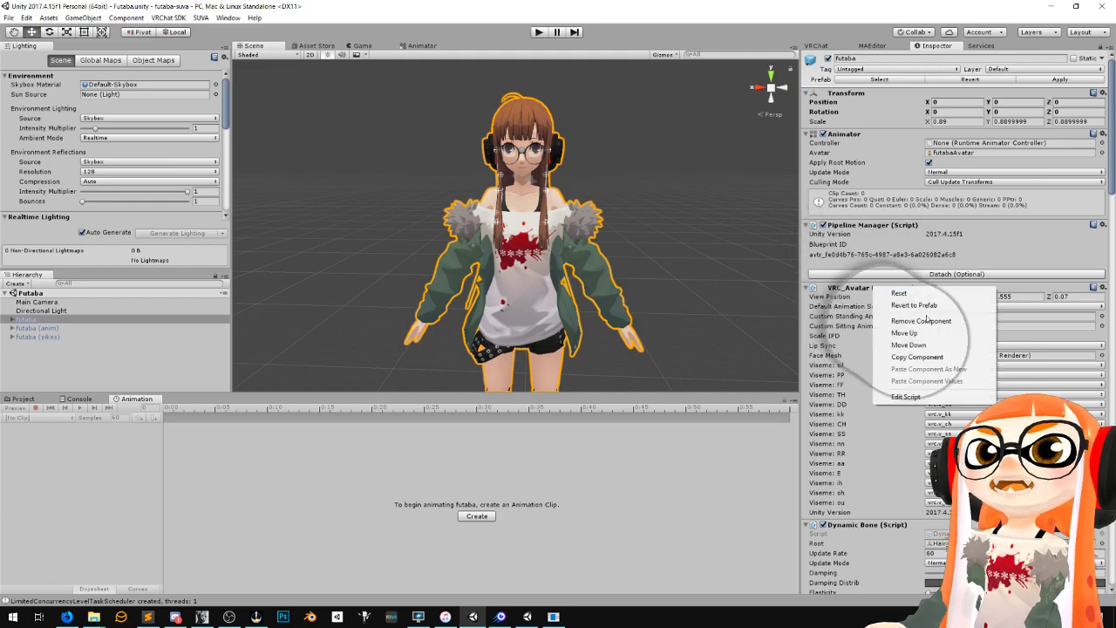
left_click(907, 309)
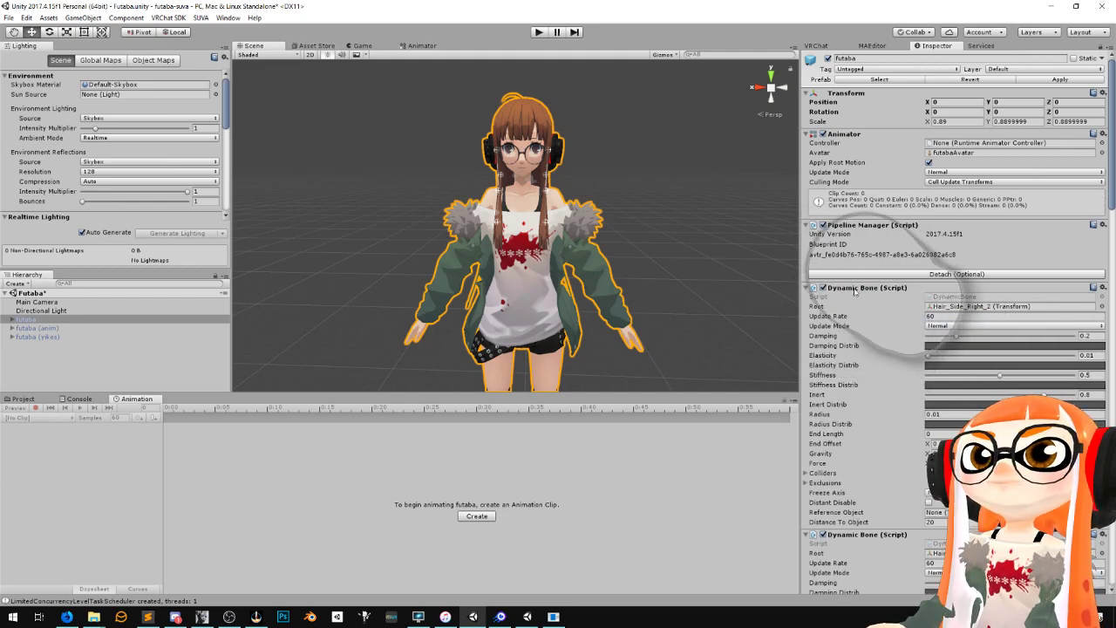
Remove the Pipeline Manager component from the futaba avatar
right_click(867, 226)
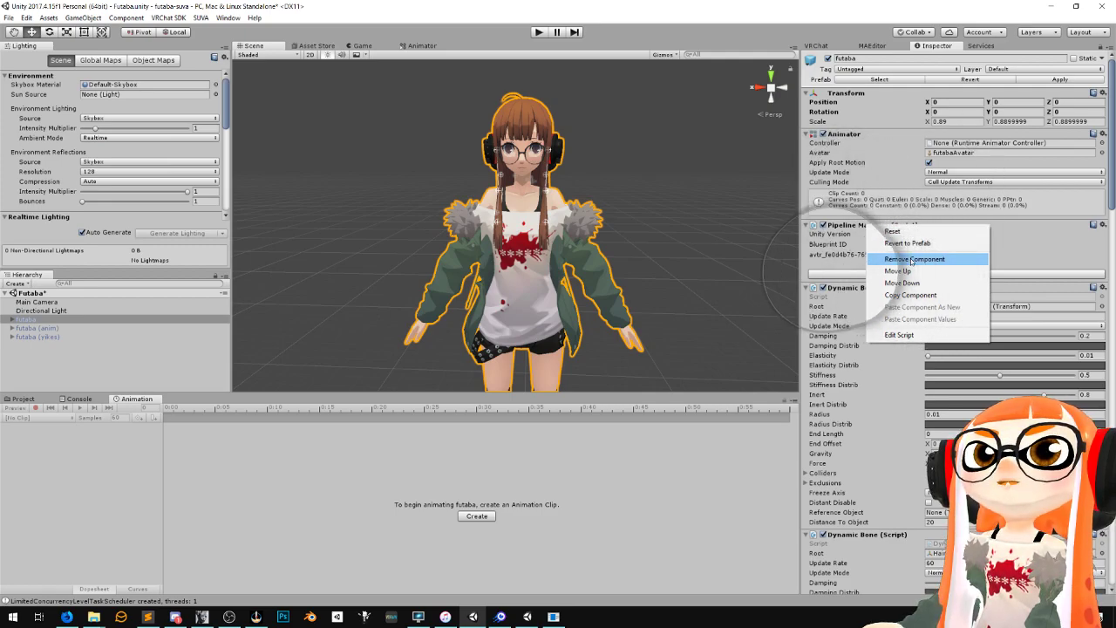
right_click(844, 230)
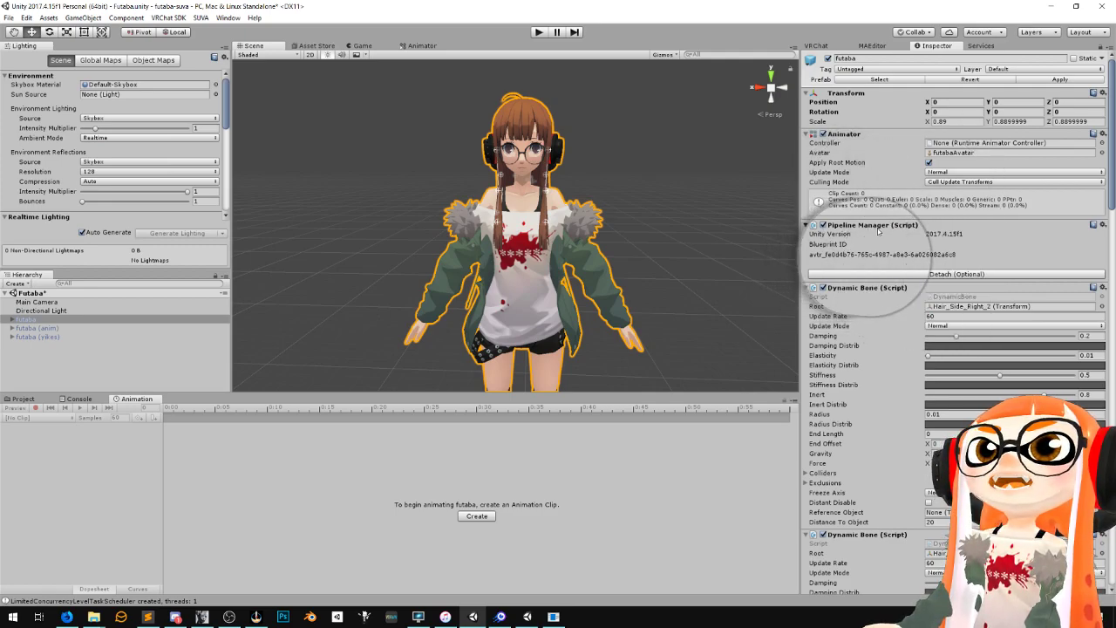
right_click(887, 226)
left_click(912, 258)
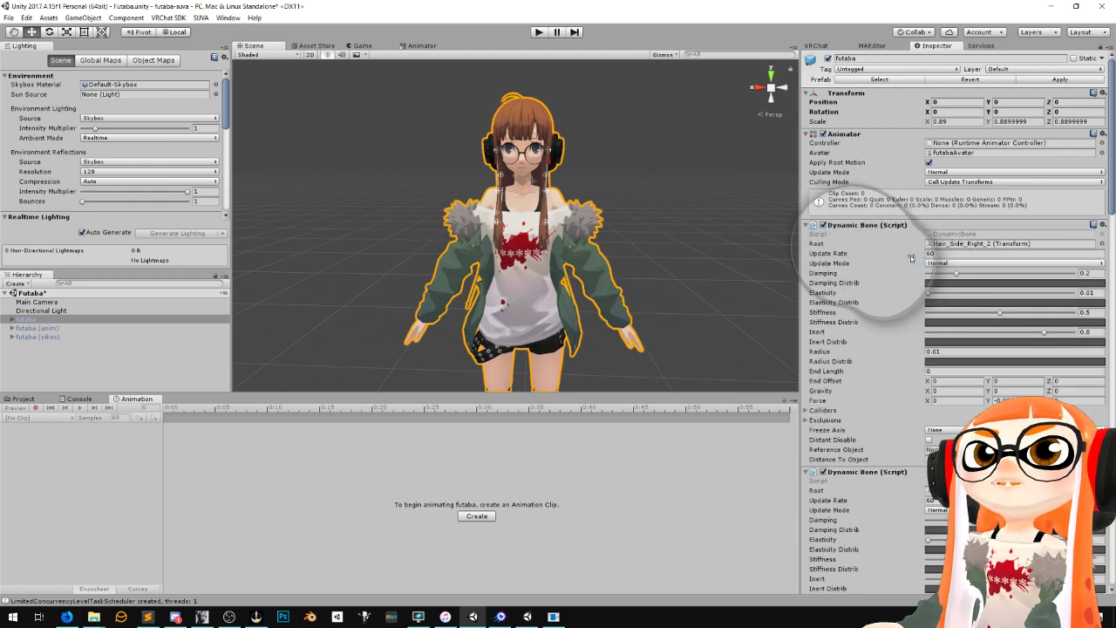
Add the SUVA_Avatar Descriptor component to the futaba avatar
scroll(876, 298, "down", 5)
scroll(877, 298, "down", 5)
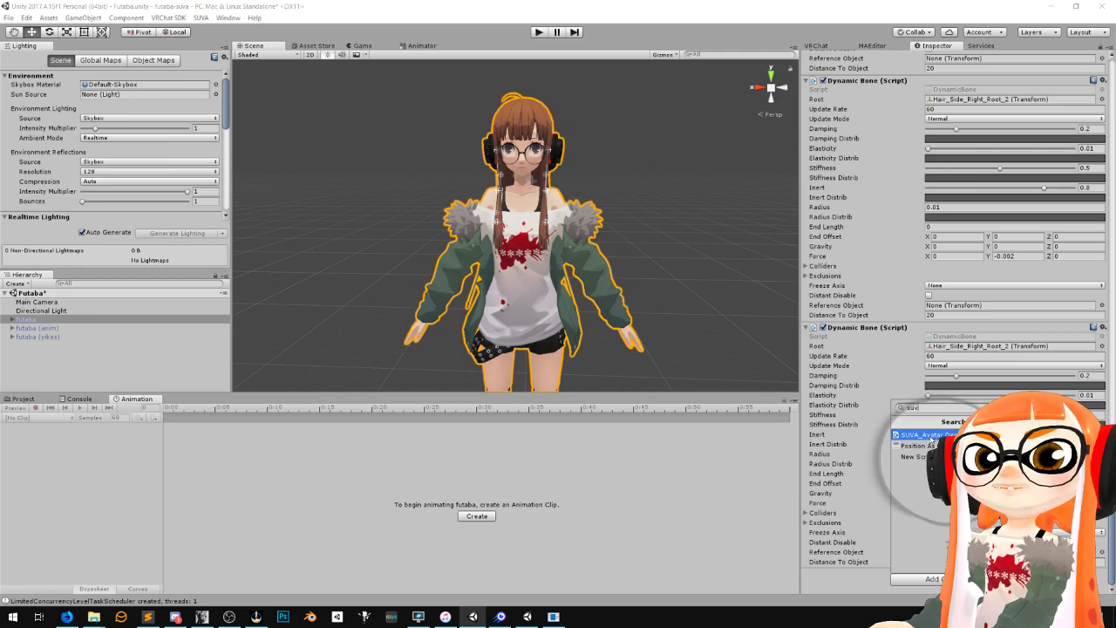
left_click(932, 436)
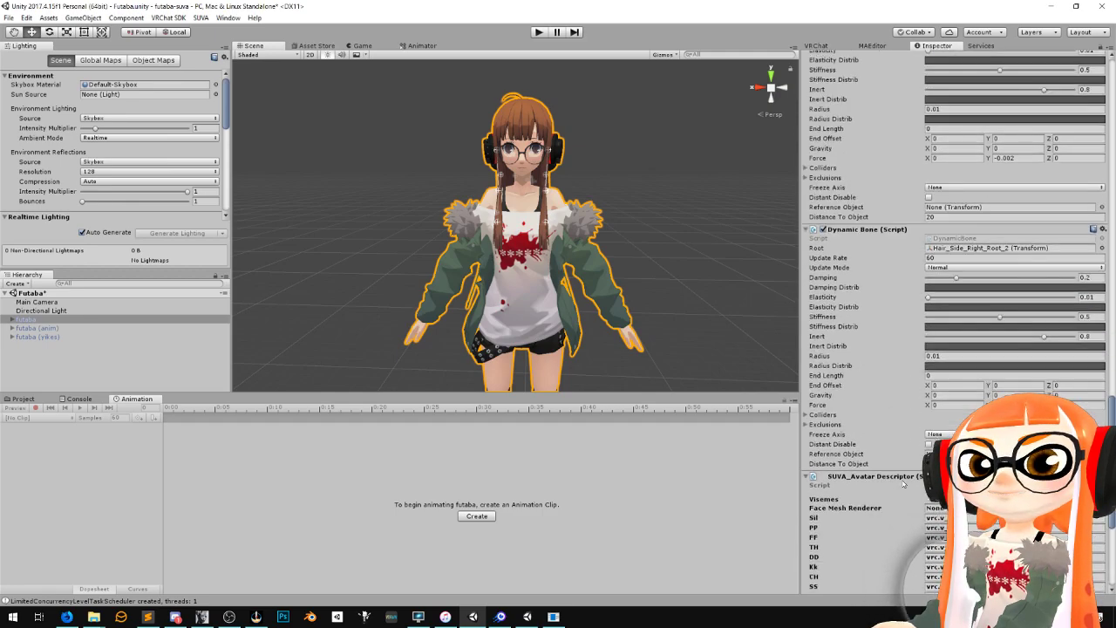
Assign futaba's Body mesh as the Face Mesh Renderer in the SUVA_Avatar Descriptor
scroll(898, 440, "down", 6)
scroll(889, 441, "down", 3)
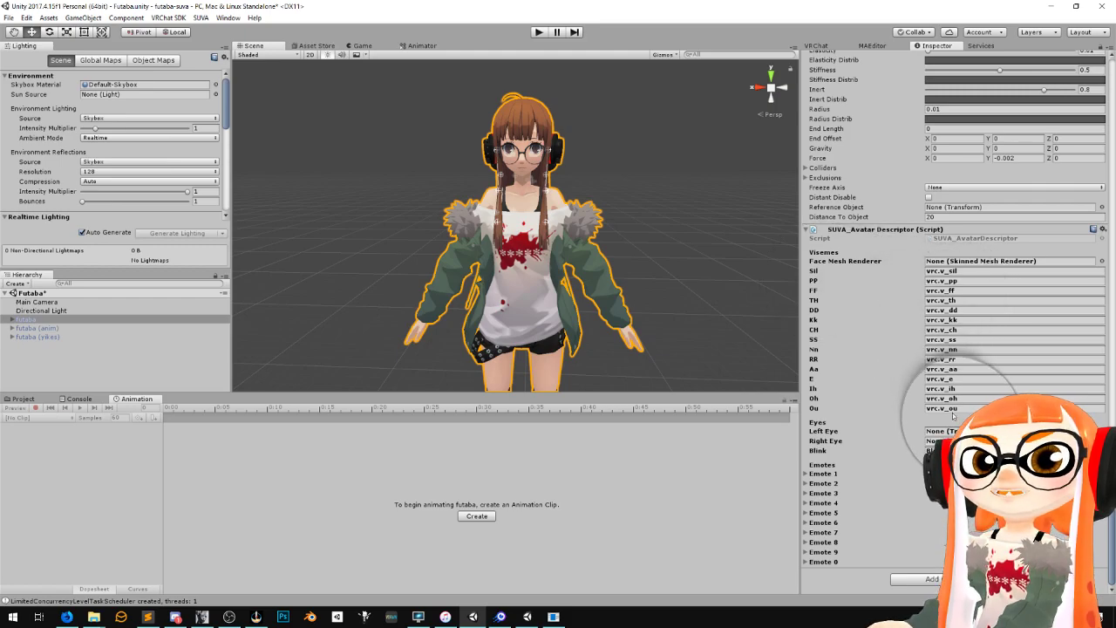
left_click(1102, 261)
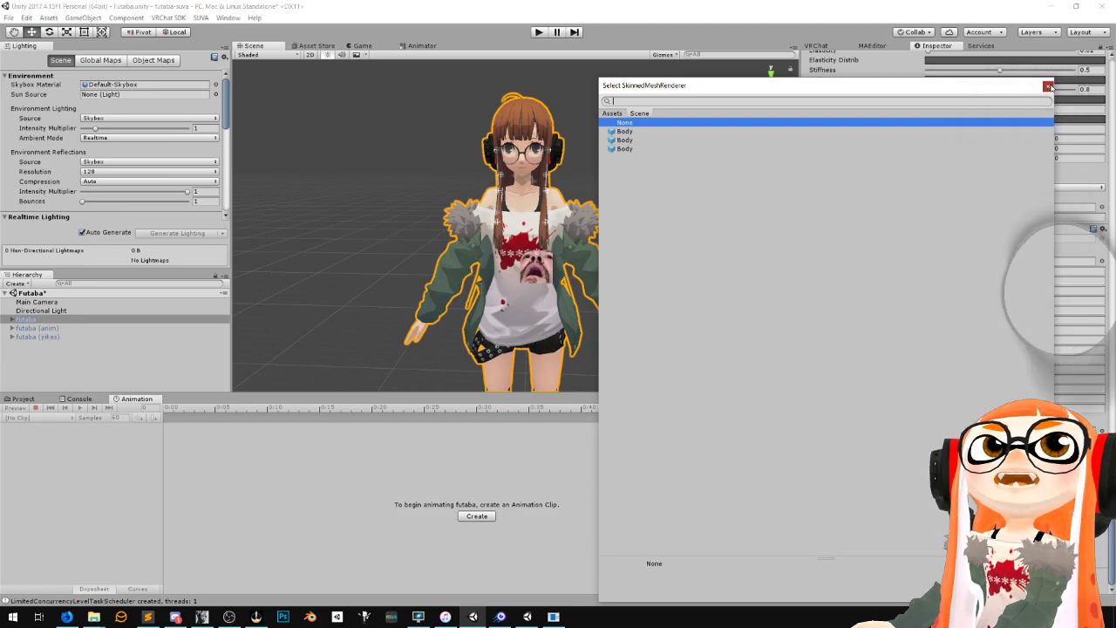
left_click(1078, 306)
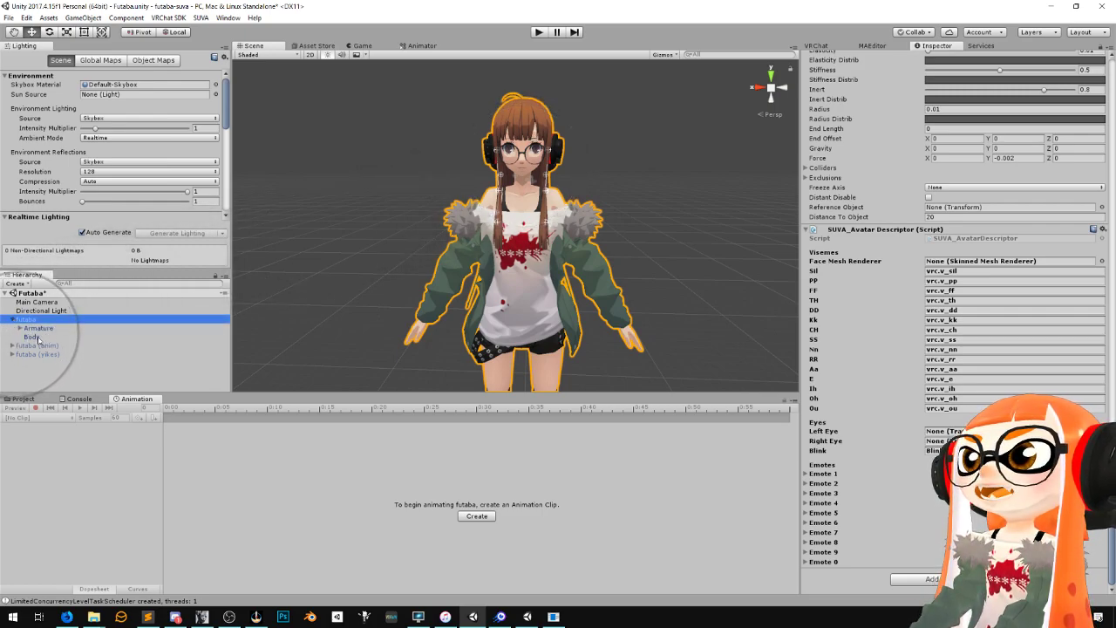
left_click_drag(30, 338, 968, 262)
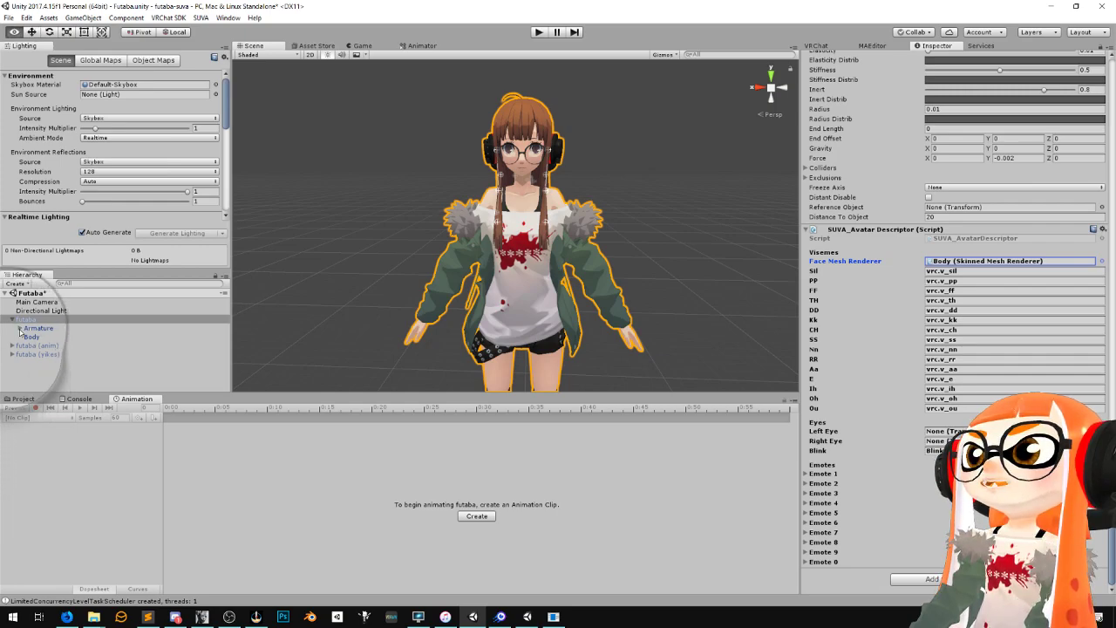
Assign the LeftEye and RightEye bones from futaba's armature as the Left Eye and Right Eye in the SUVA_Avatar Descriptor
left_click(19, 329)
scroll(35, 335, "down", 8)
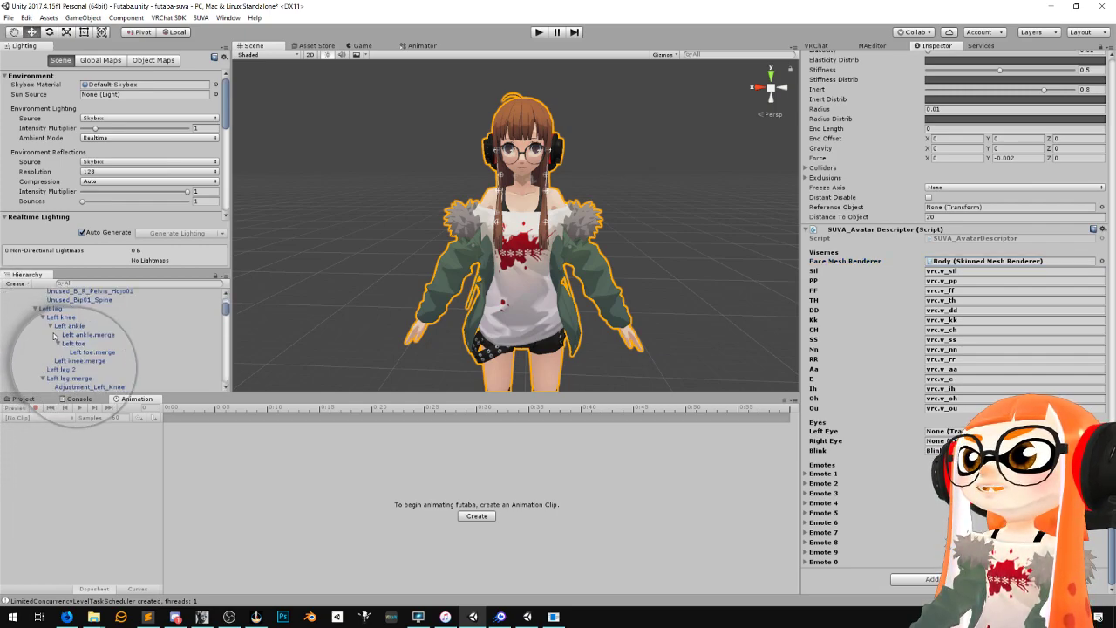
scroll(56, 338, "down", 2)
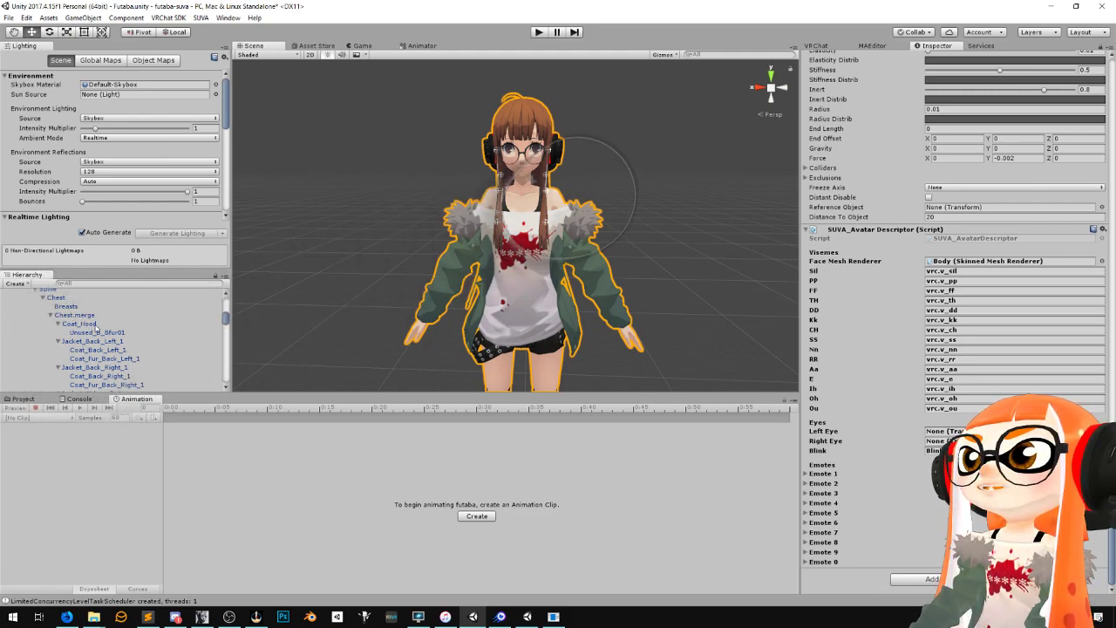
scroll(100, 328, "down", 4)
scroll(101, 330, "down", 4)
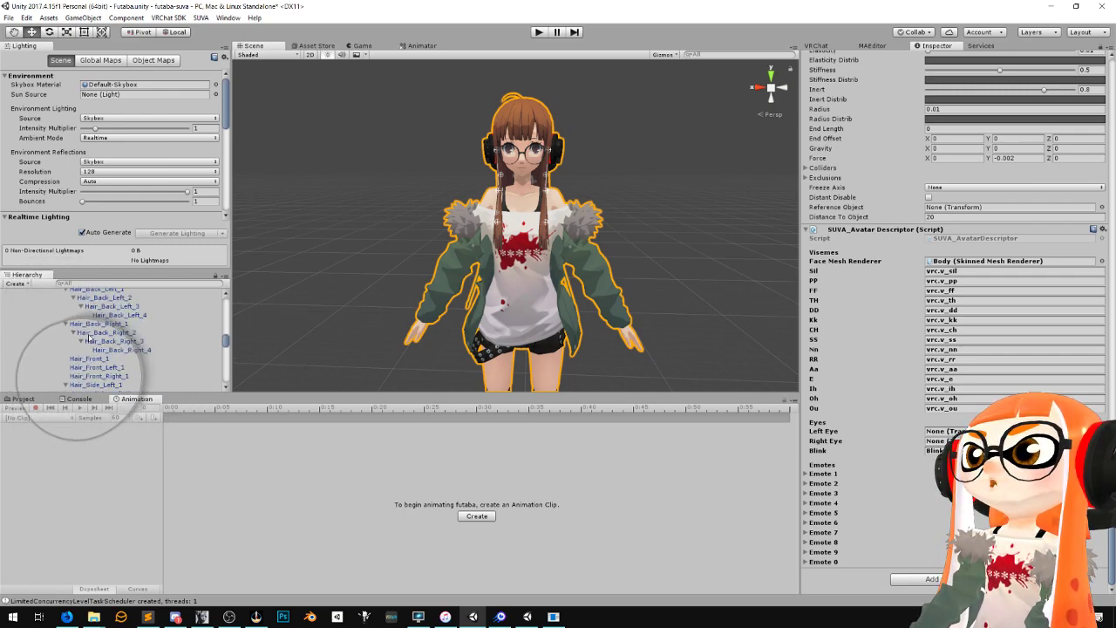
scroll(75, 343, "down", 6)
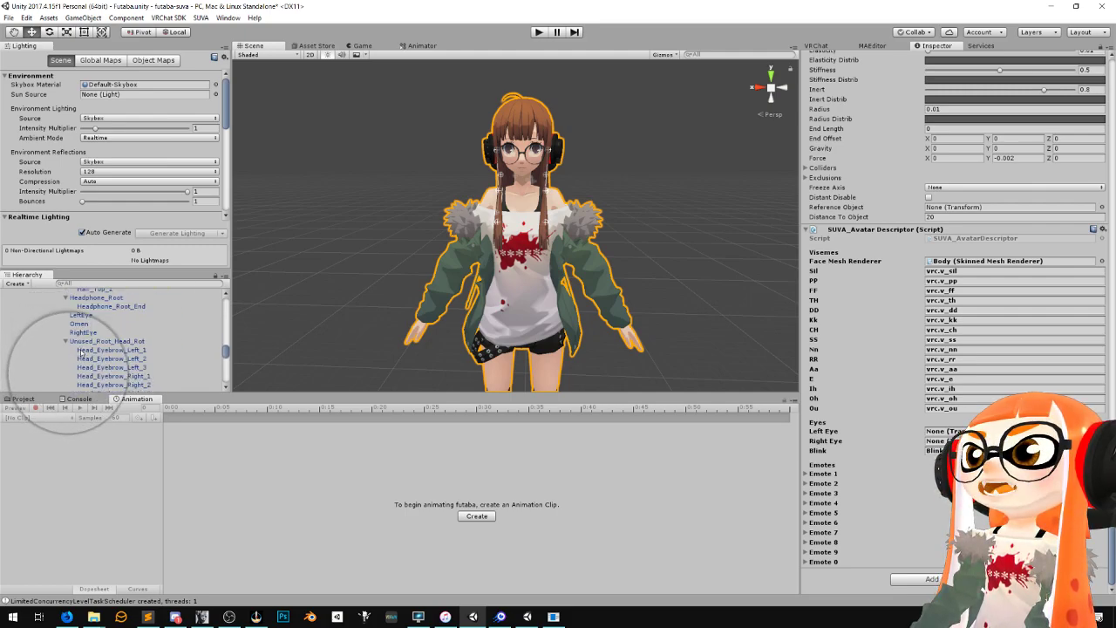
scroll(81, 351, "up", 2)
left_click_drag(80, 347, 943, 432)
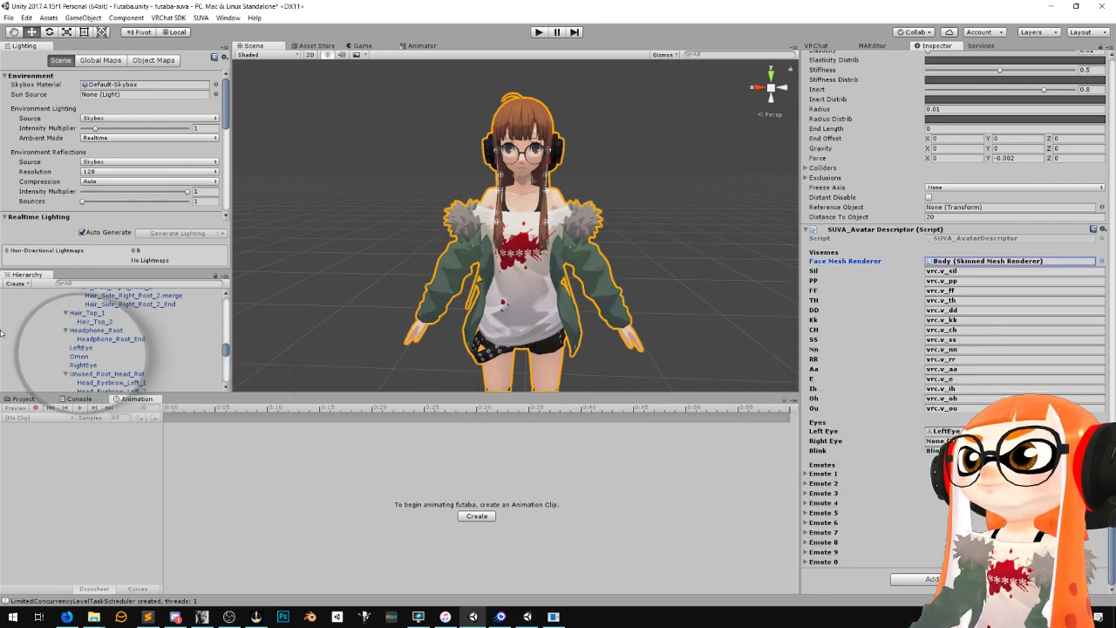
left_click_drag(83, 364, 942, 440)
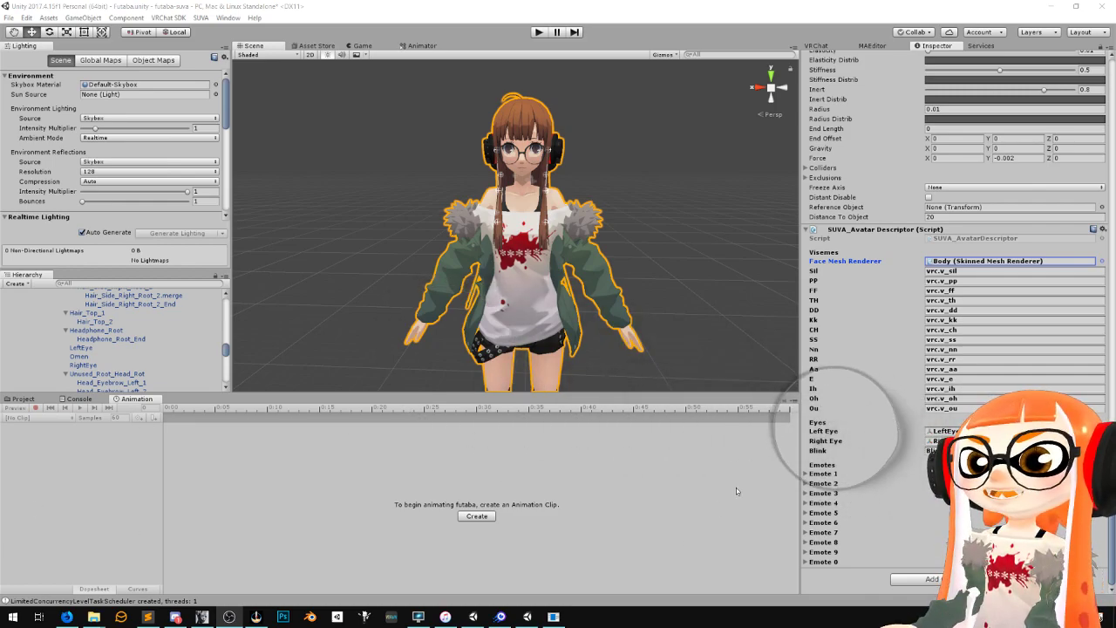
Show the project's Assets folder and collapse the futaba avatar in the scene hierarchy
left_click(807, 474)
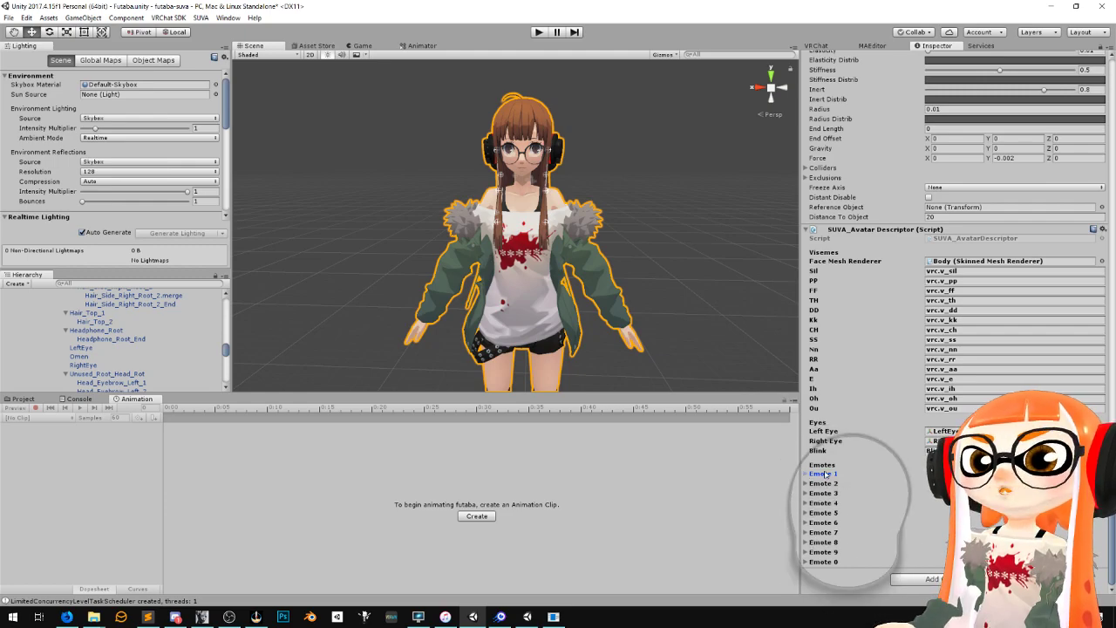
left_click(23, 398)
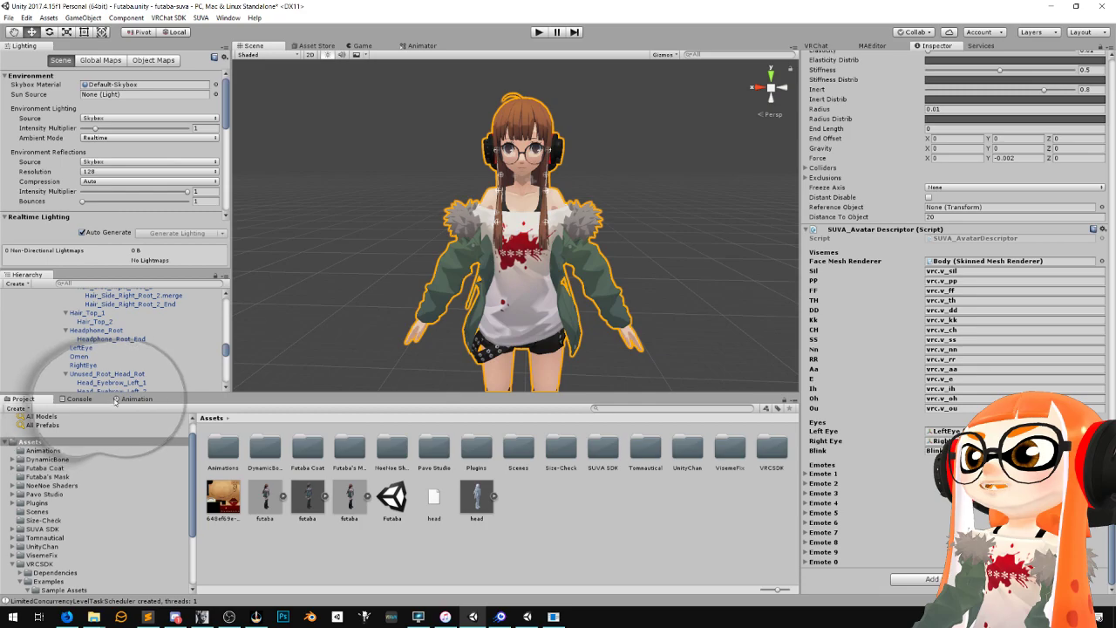
scroll(125, 348, "up", 5)
scroll(125, 348, "up", 10)
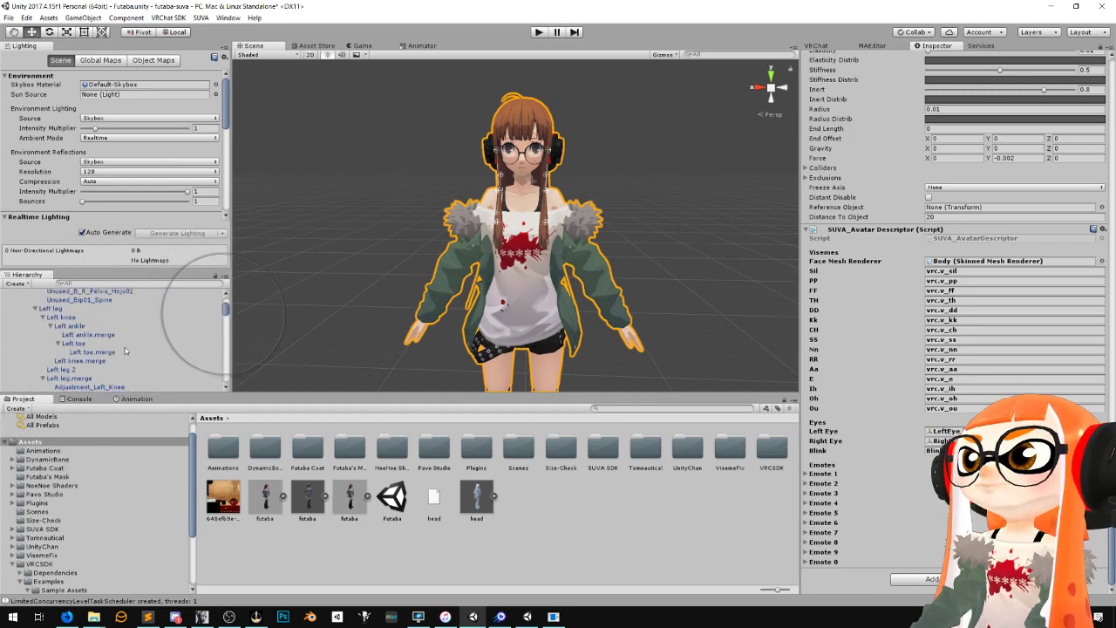
left_click(13, 321)
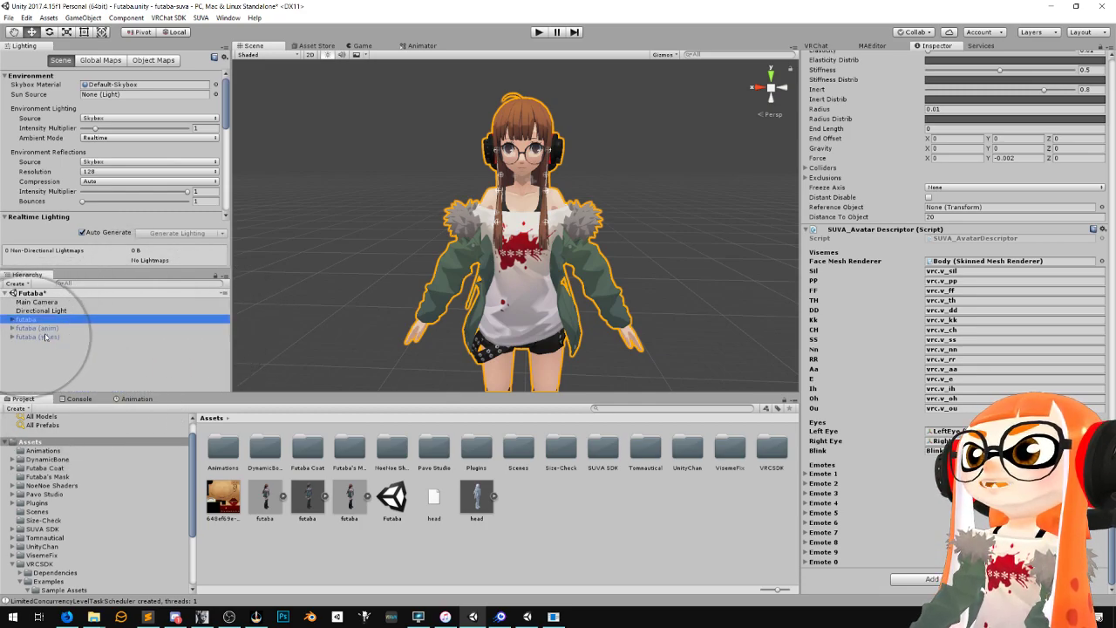
Select the futaba (anim) avatar and make it active in the scene
left_click(40, 329)
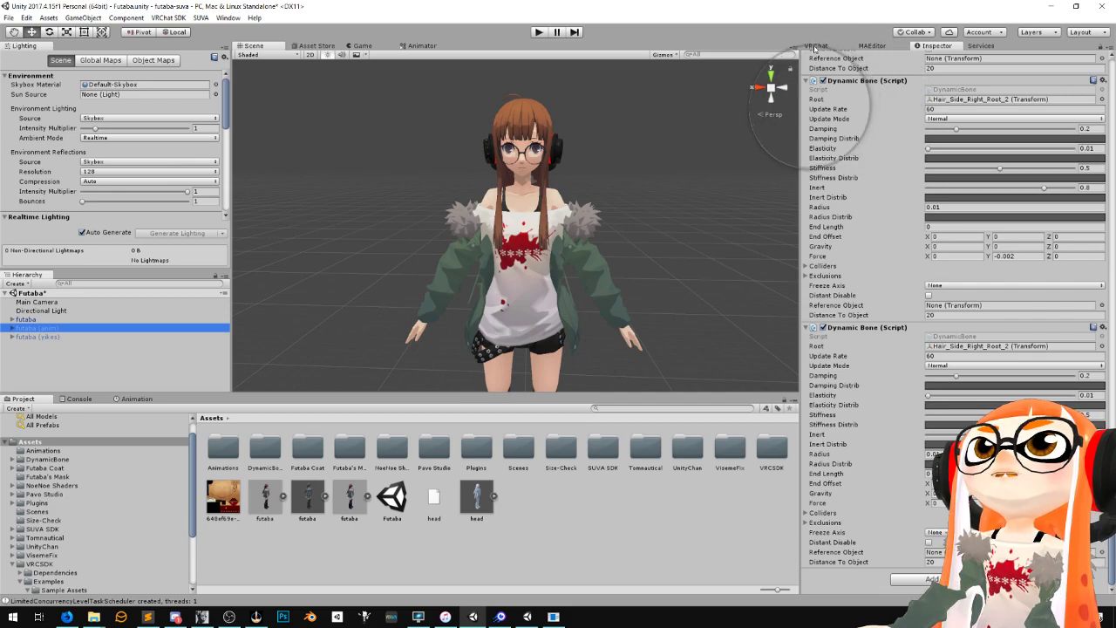
left_click(816, 45)
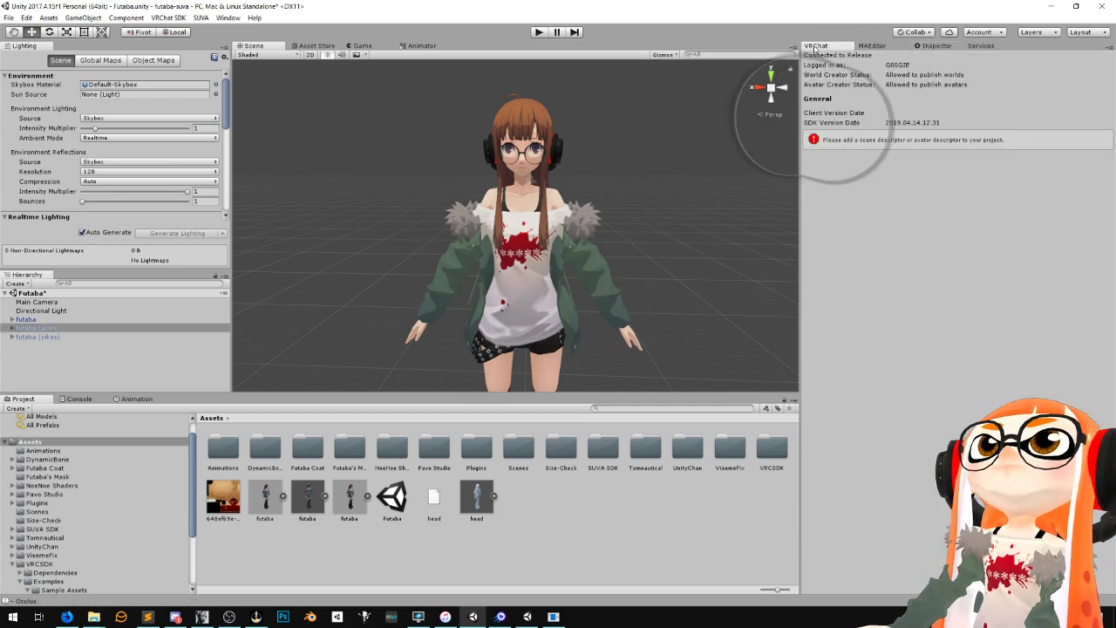
left_click(915, 45)
scroll(831, 103, "down", 5)
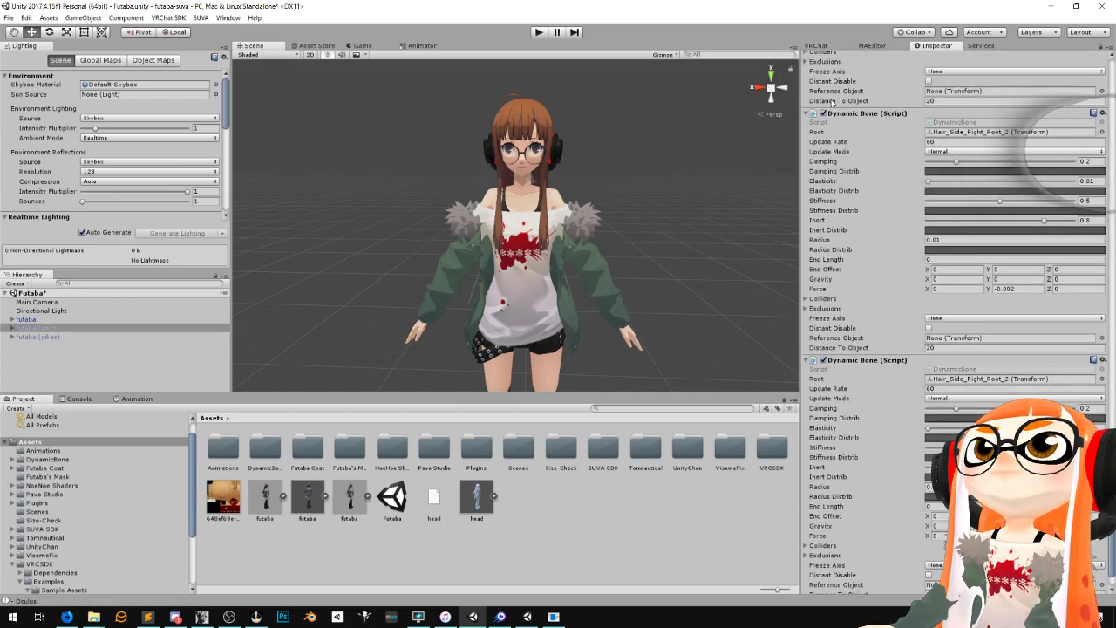
scroll(832, 103, "up", 5)
left_click_drag(1113, 349, 1113, 333)
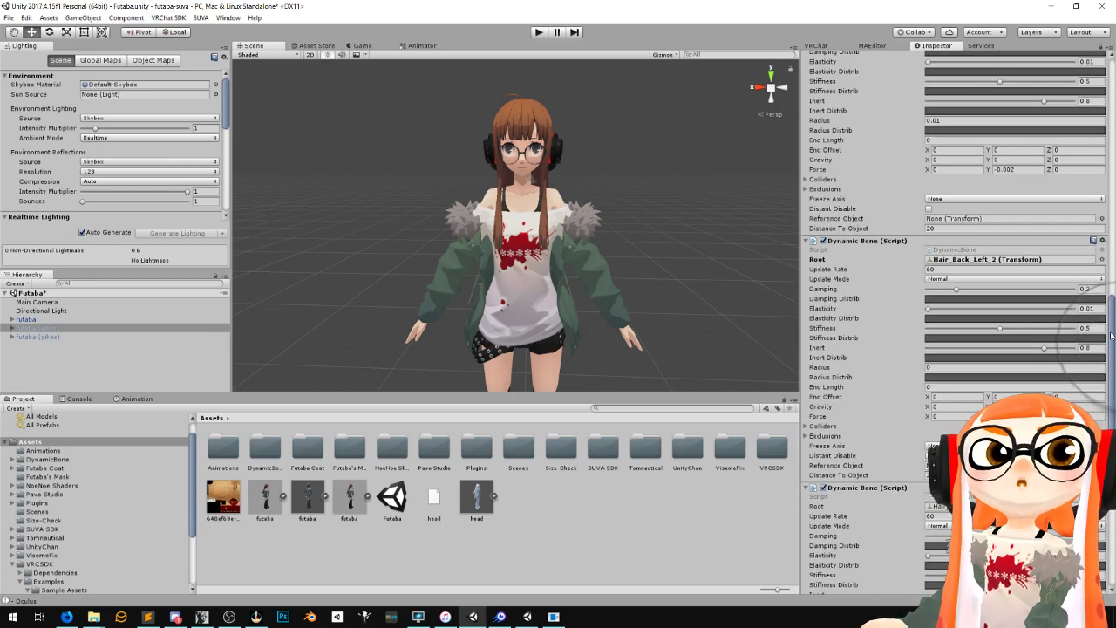
left_click_drag(1108, 374, 1046, 75)
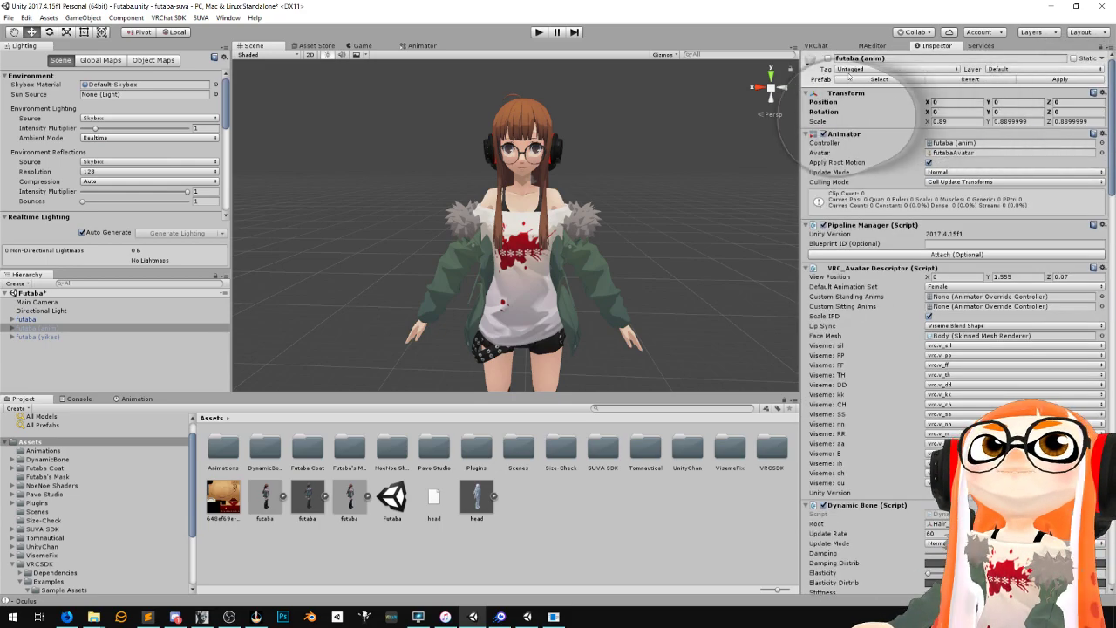
left_click(828, 58)
scroll(501, 344, "down", 5)
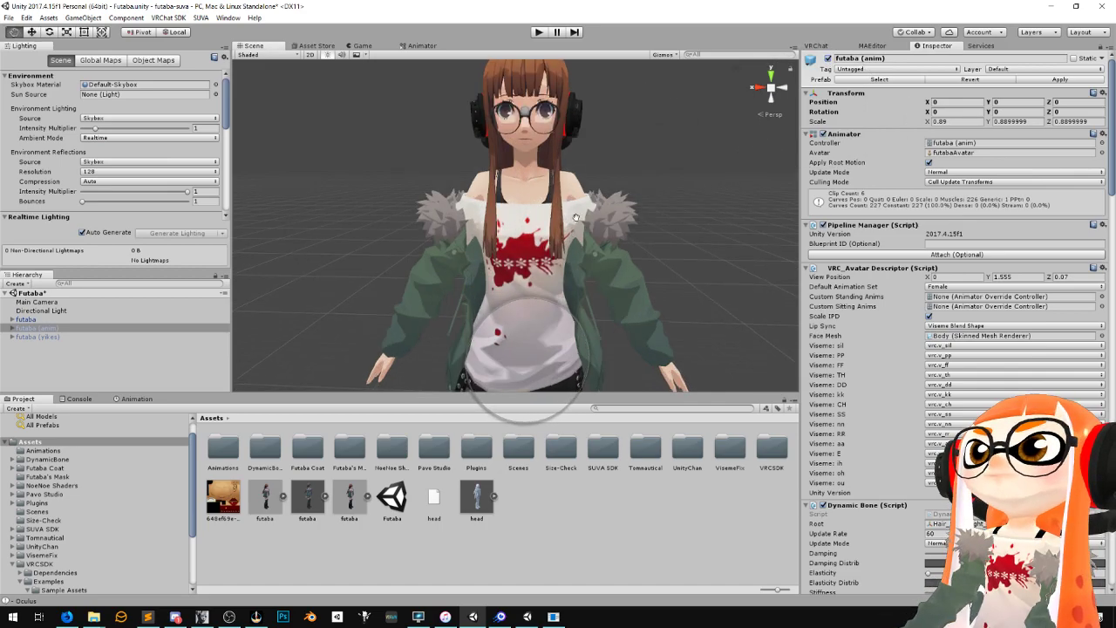
Create a new animation clip named mask for futaba (anim) in the Animations folder
left_click(40, 328)
left_click(129, 401)
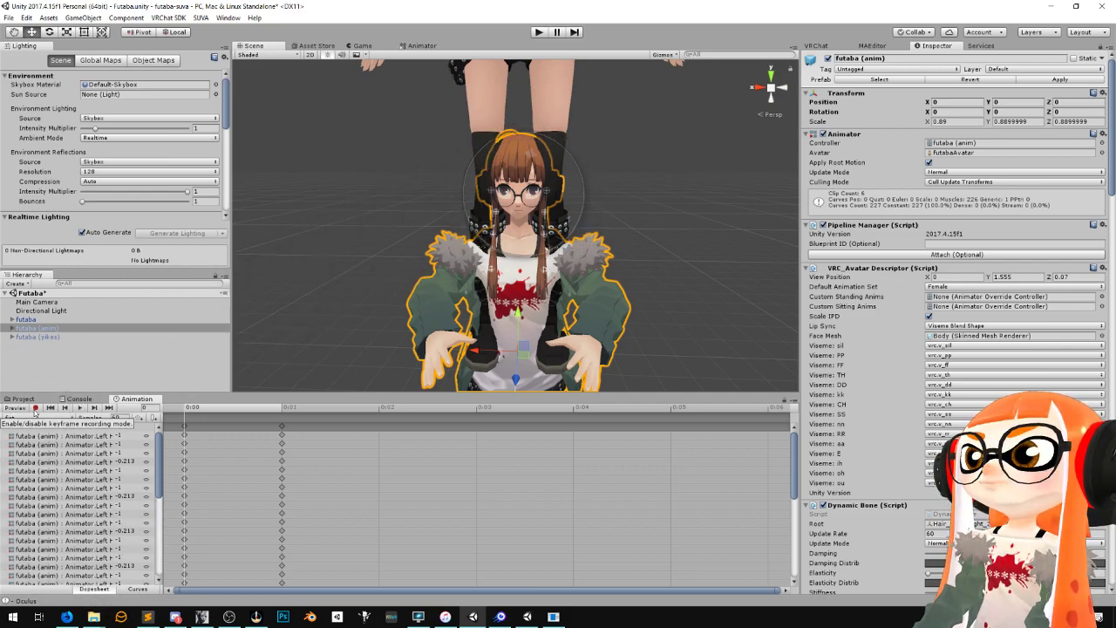
left_click(38, 419)
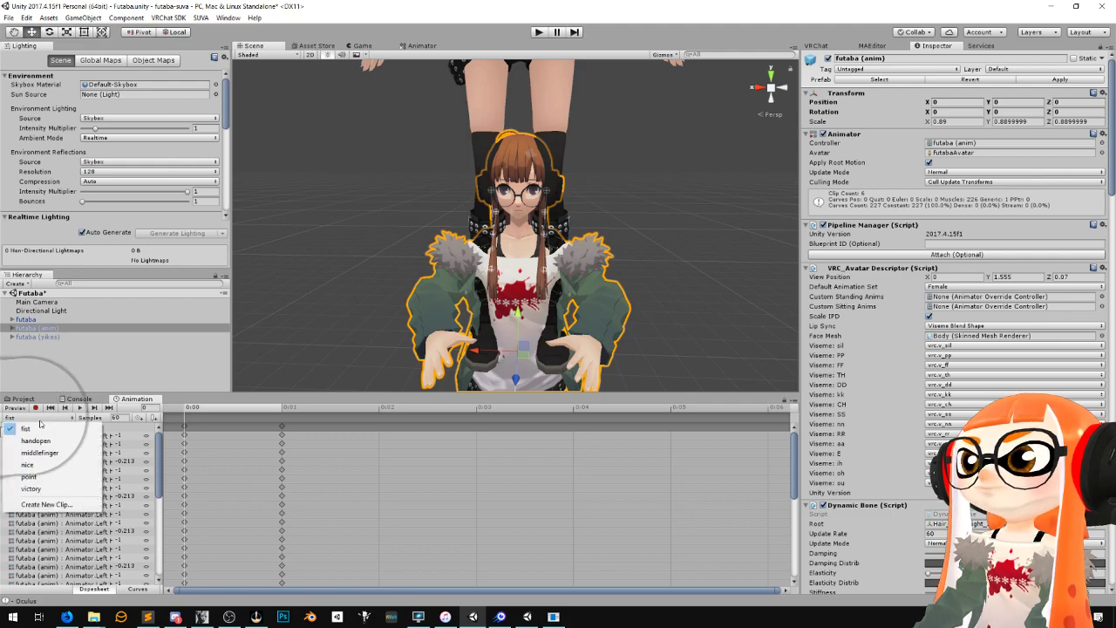
left_click(45, 504)
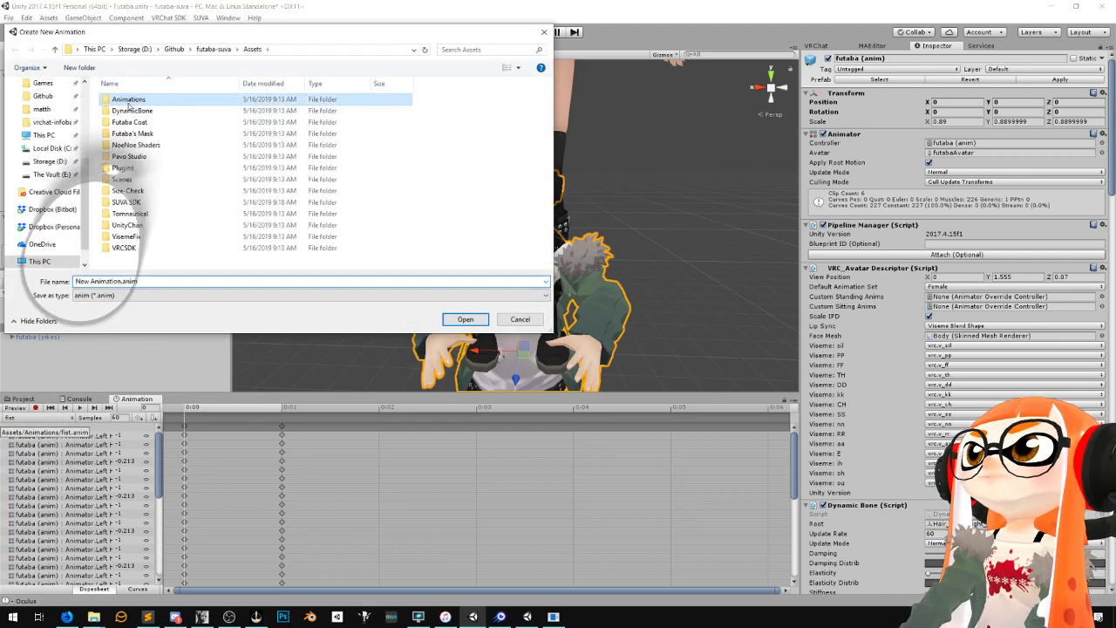
double_click(130, 100)
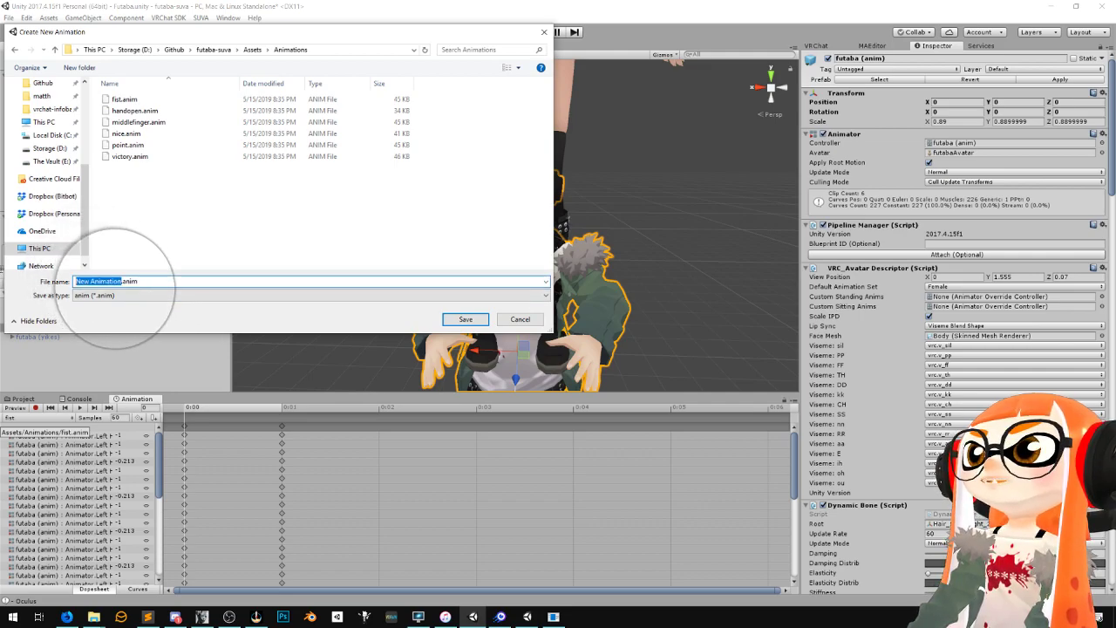
type("mask")
key("Return")
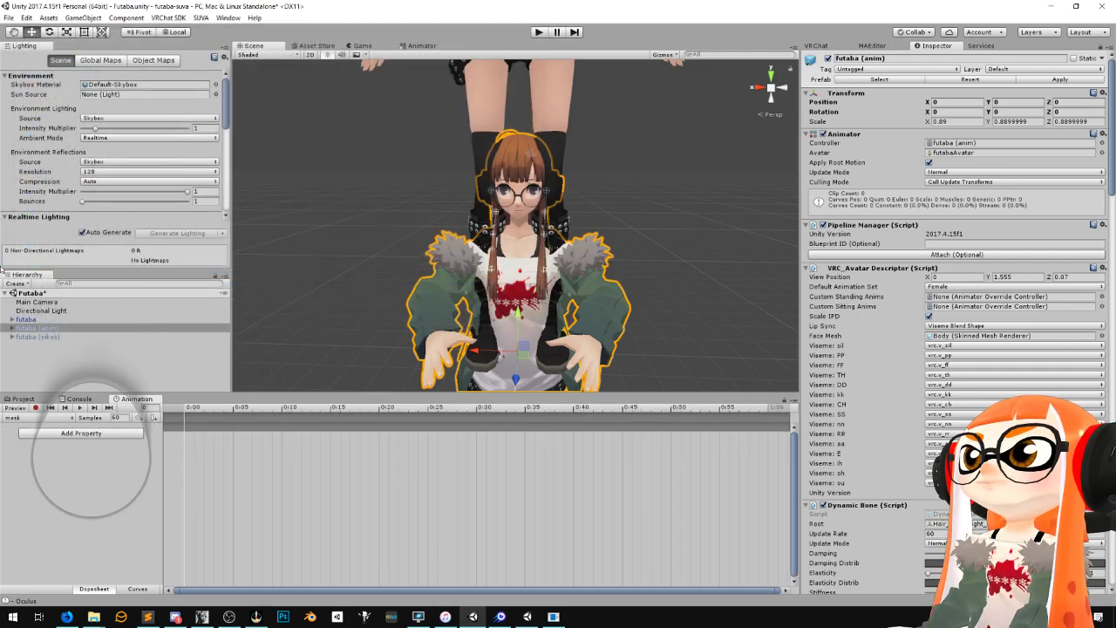
Record the Headphones Off and Mask On blend shapes of futaba (anim)'s Body at 100 in the mask clip
left_click(36, 407)
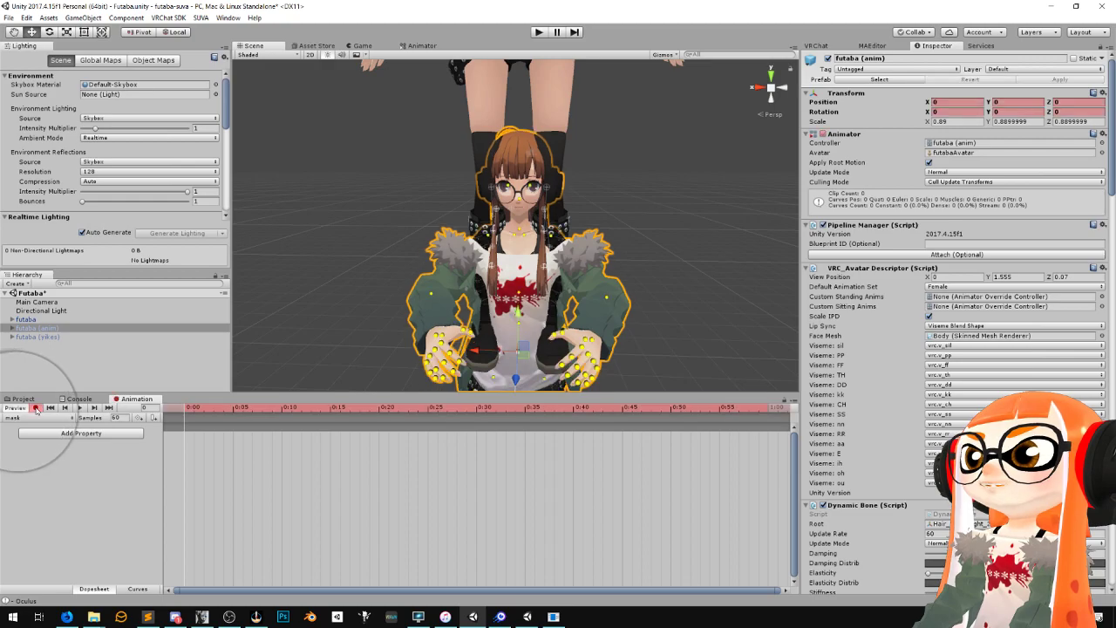
left_click(12, 328)
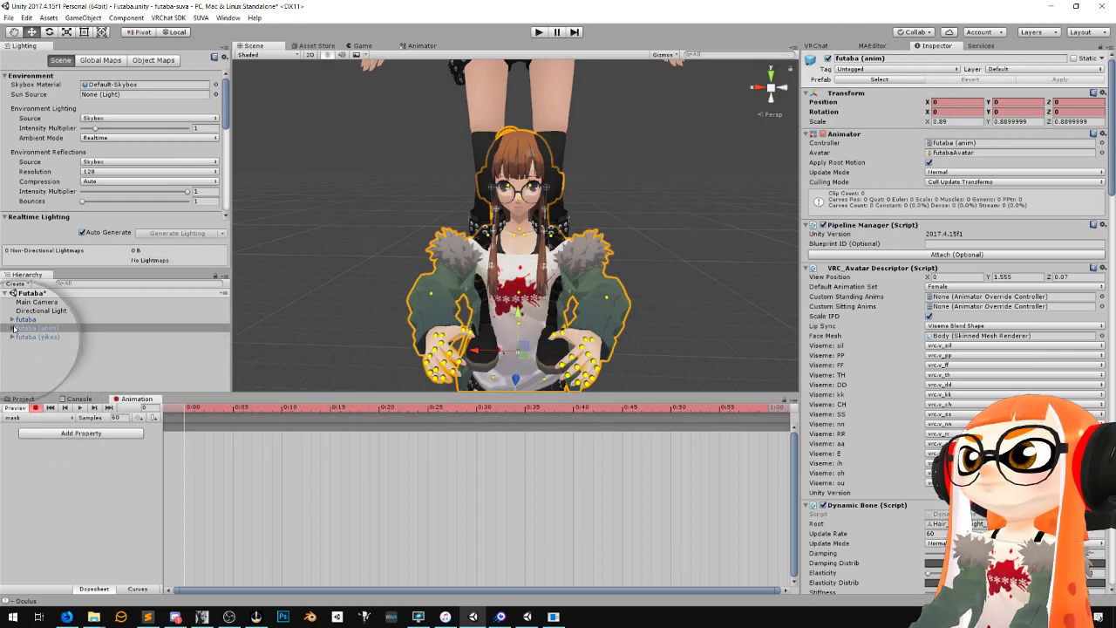
left_click(31, 346)
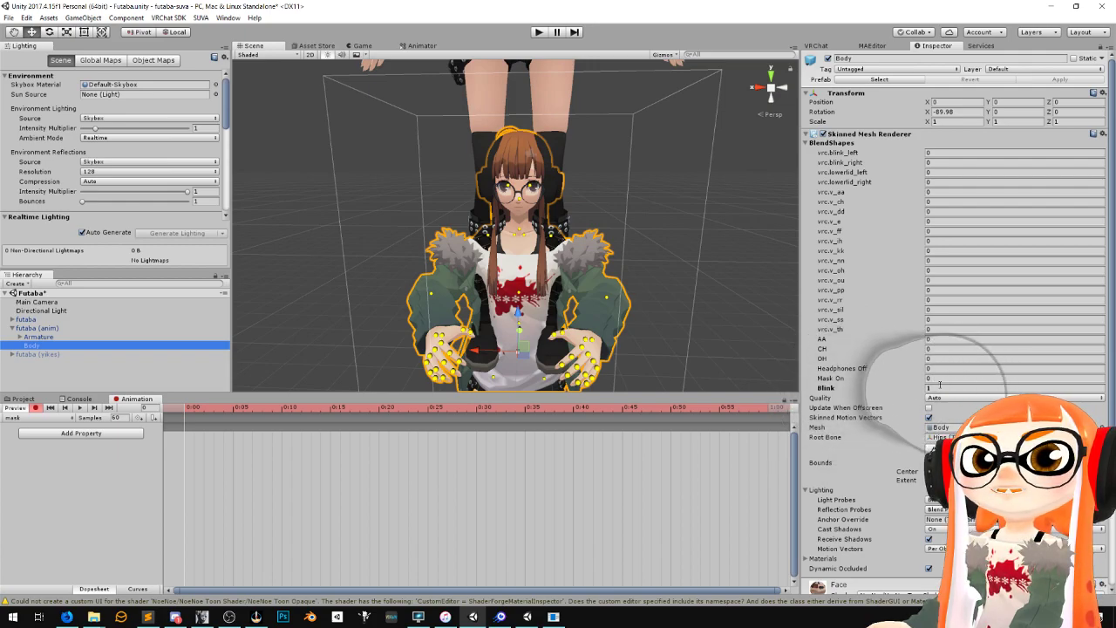
left_click(932, 368)
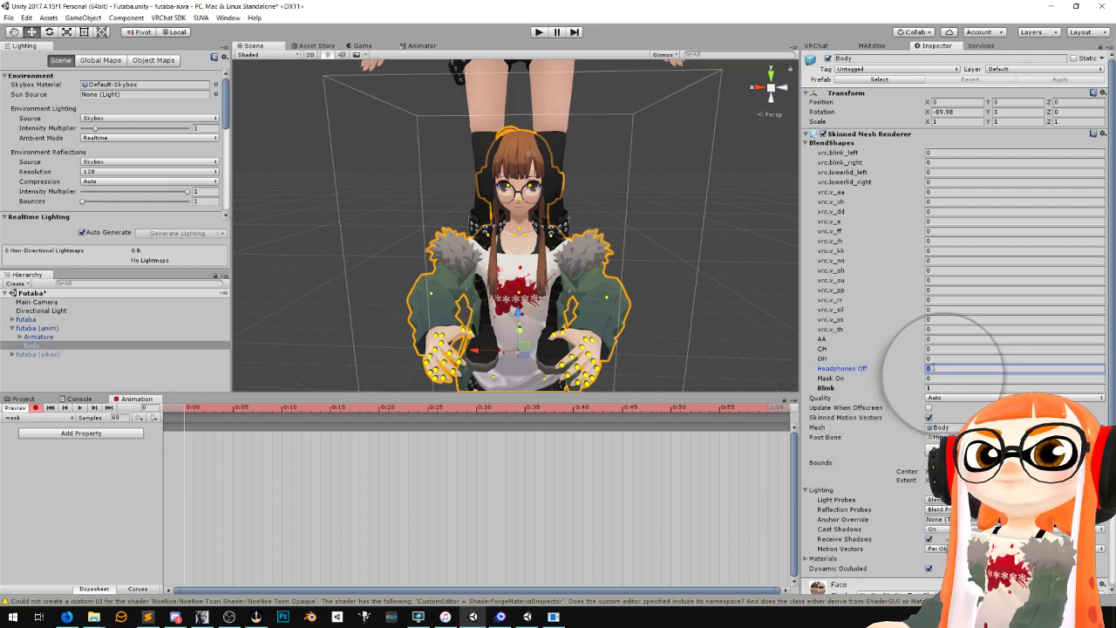
type("1")
left_click(938, 378)
type("100")
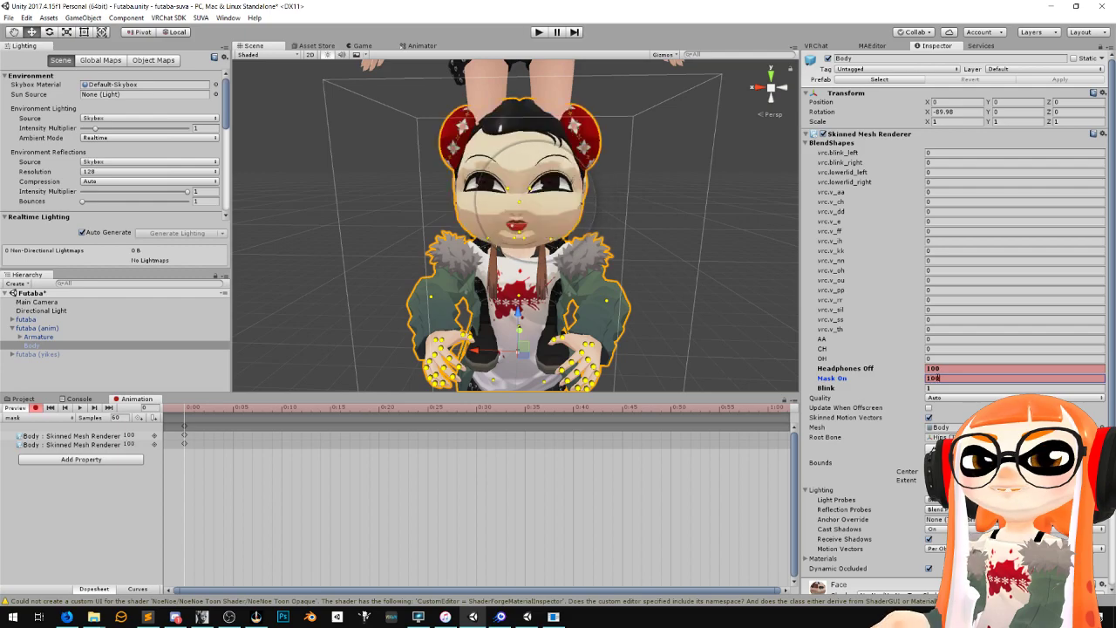
left_click(939, 387)
type("0")
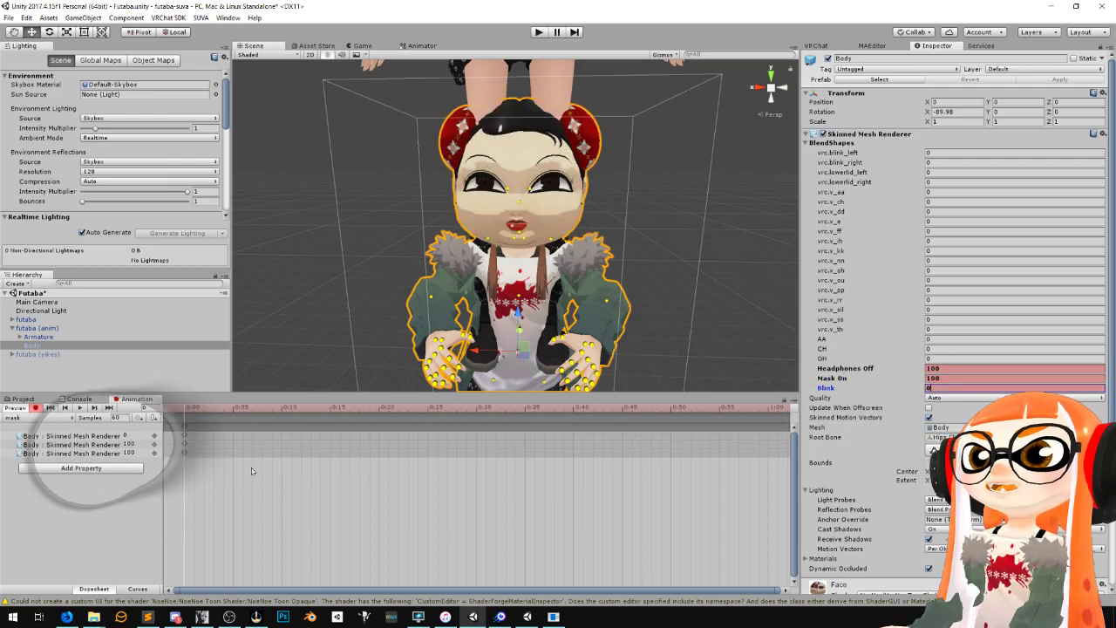
right_click(125, 436)
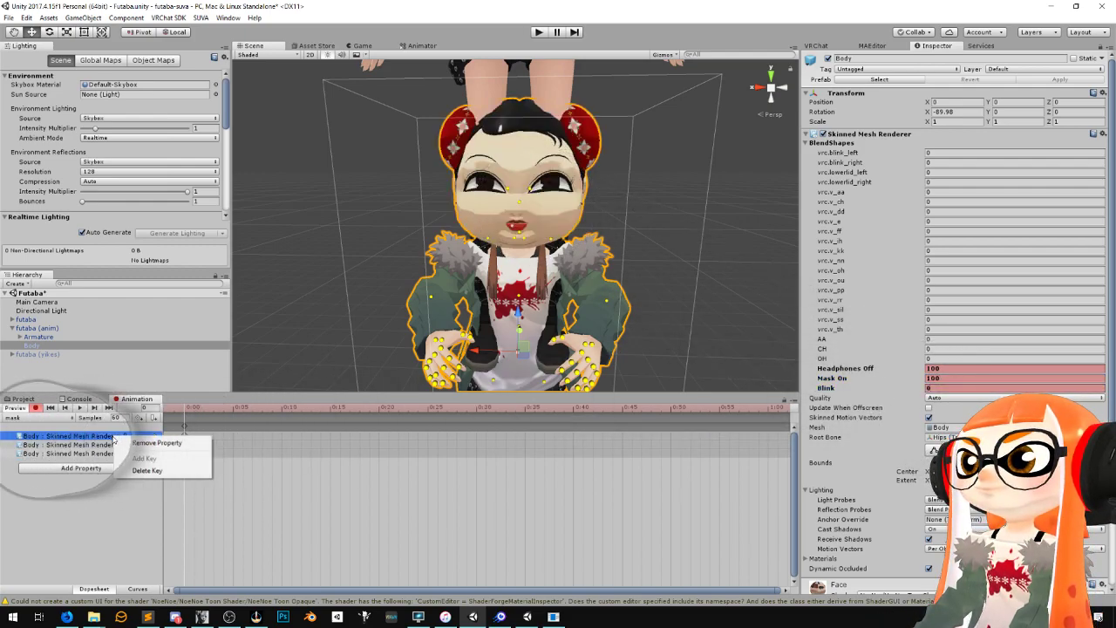
left_click(153, 443)
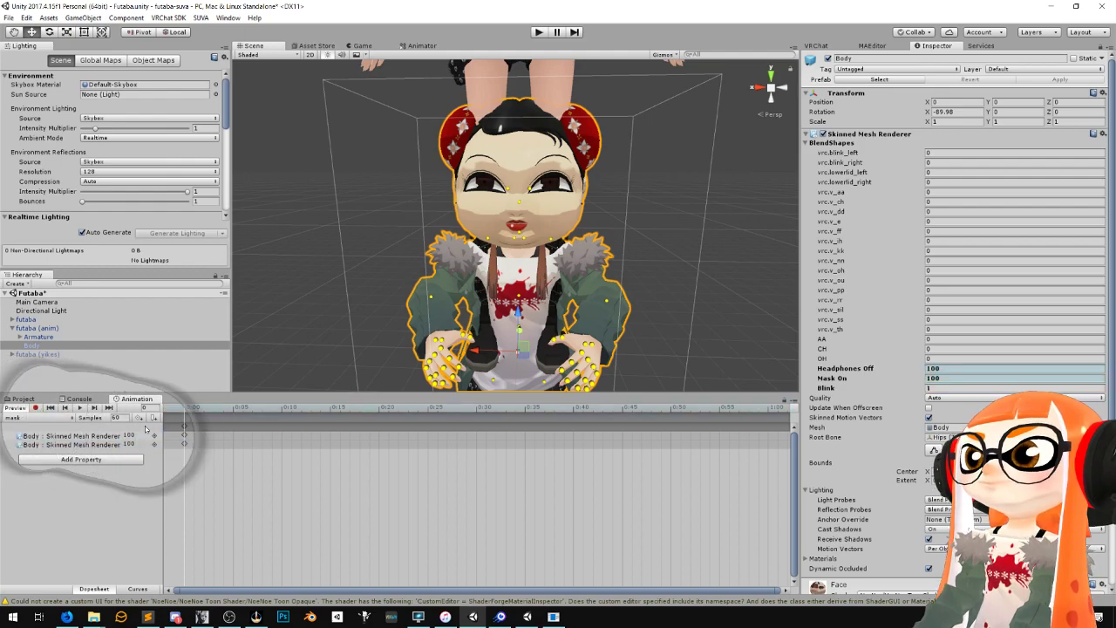
Copy the mask clip's keyframes from frame 0 to frame 1
left_click(184, 425)
left_click(193, 408)
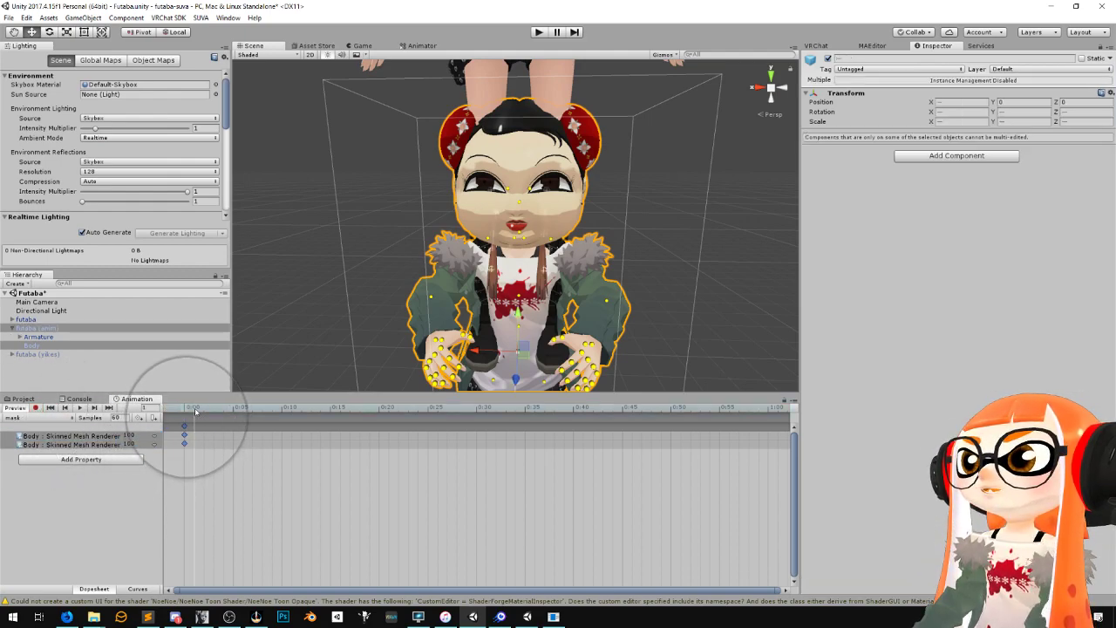
left_click(184, 426)
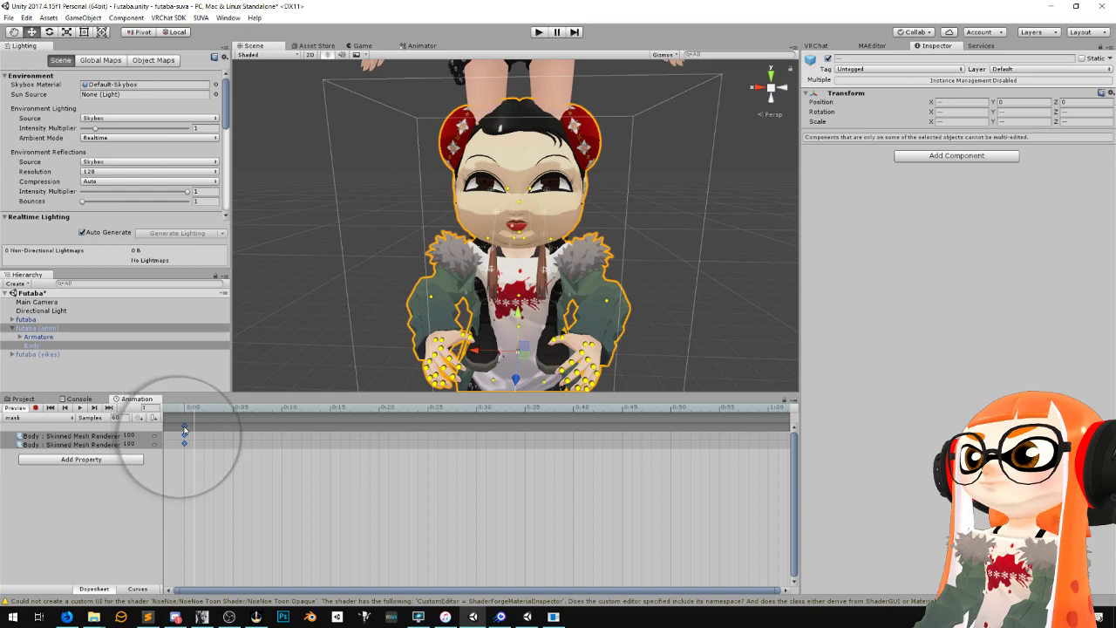
left_click(189, 411)
left_click(192, 410)
key("ctrl+v")
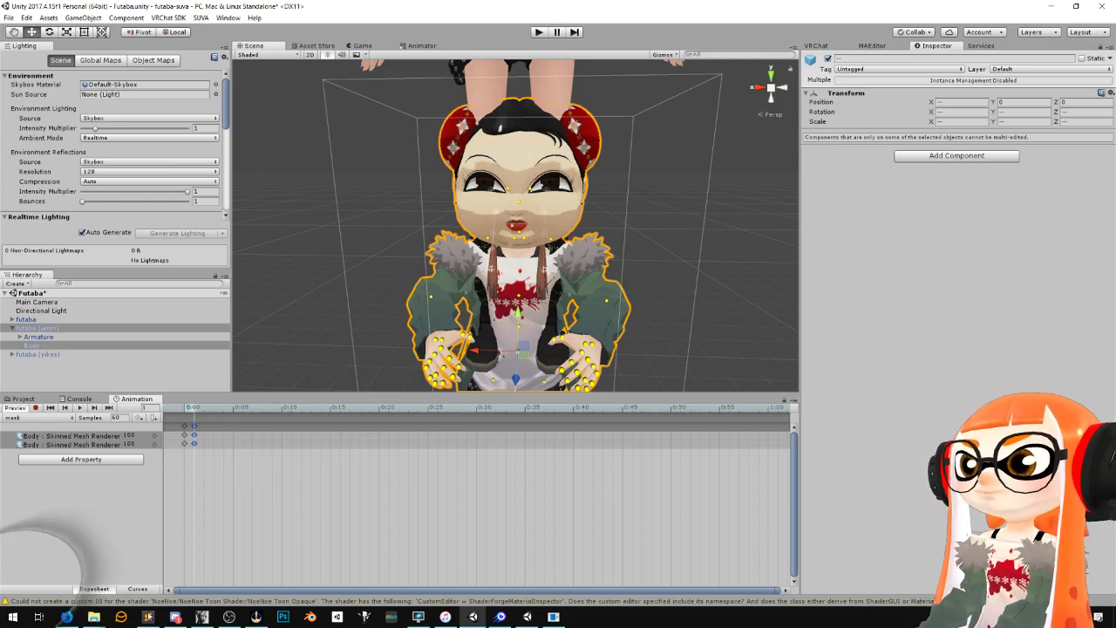
Switch to Firefox to view the SUVA product page on BOOTH, and return to Unity
left_click(66, 617)
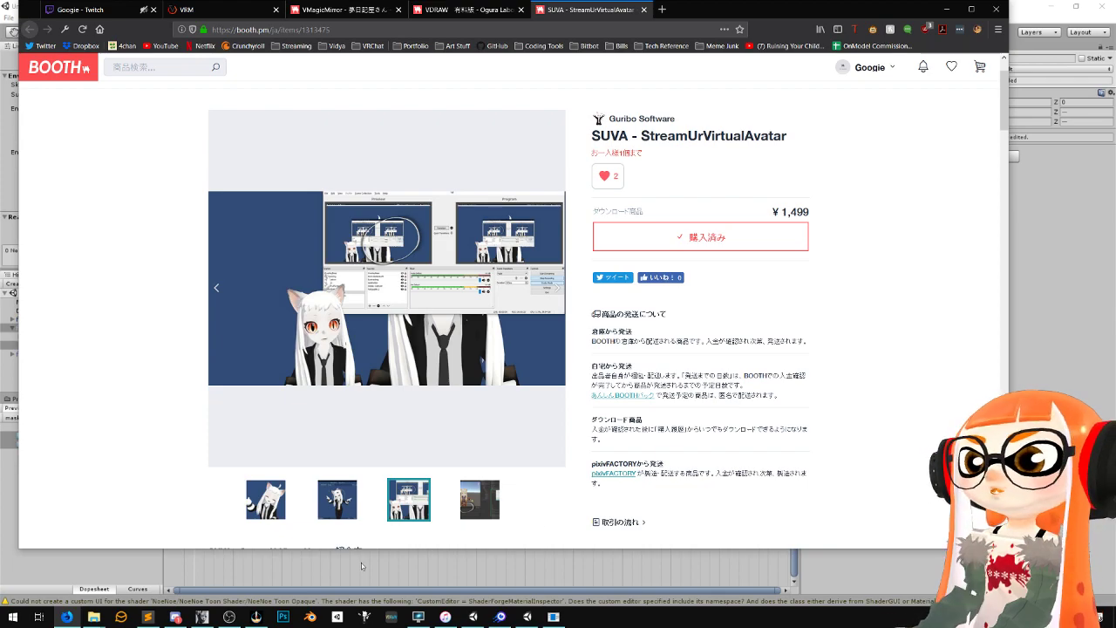
left_click(1049, 356)
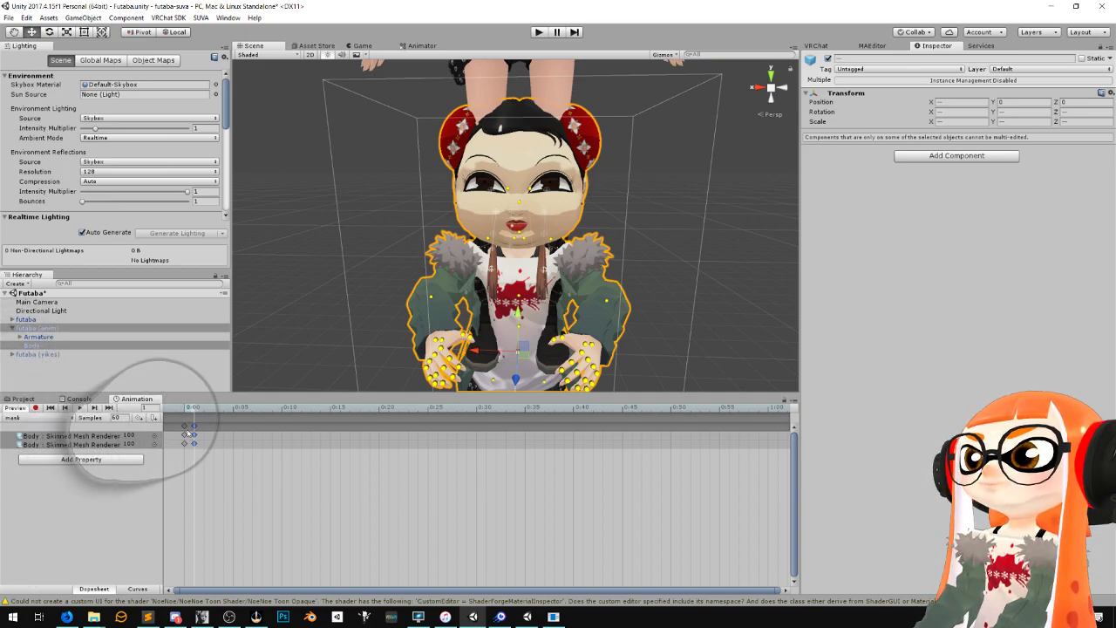
Create a new animation clip named headphonesoff for futaba (anim) in the Animations folder
left_click(39, 417)
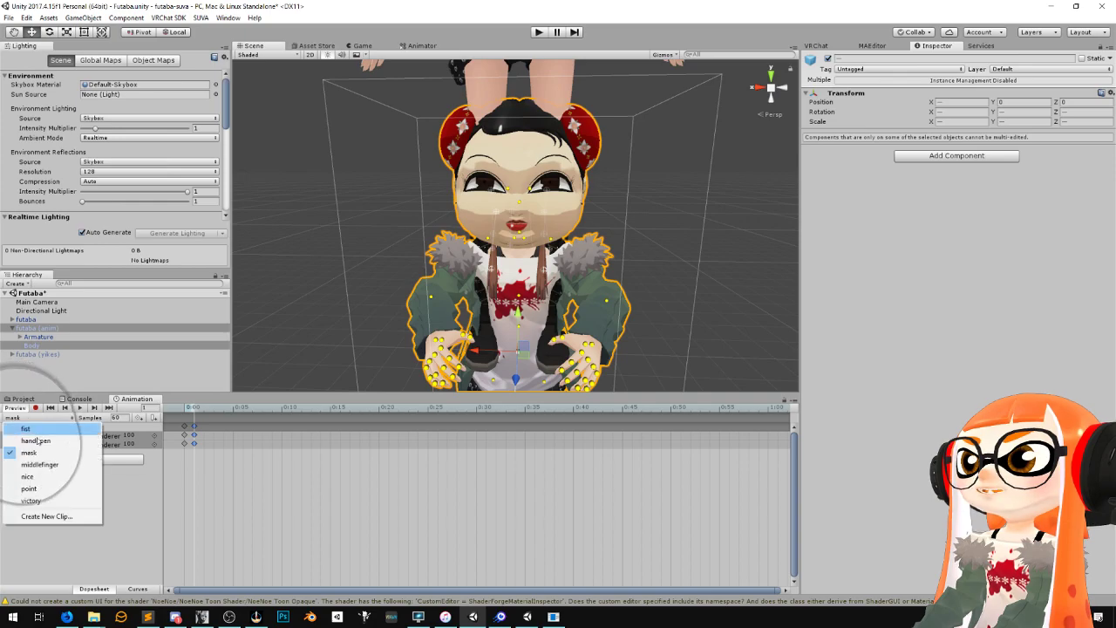
left_click(44, 516)
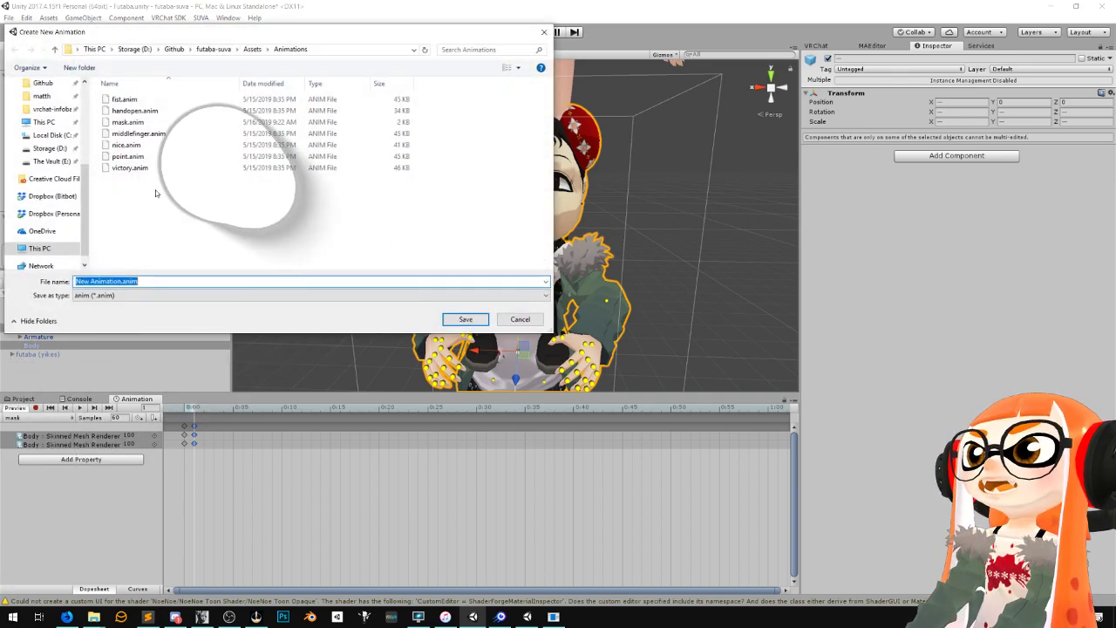
type("headp")
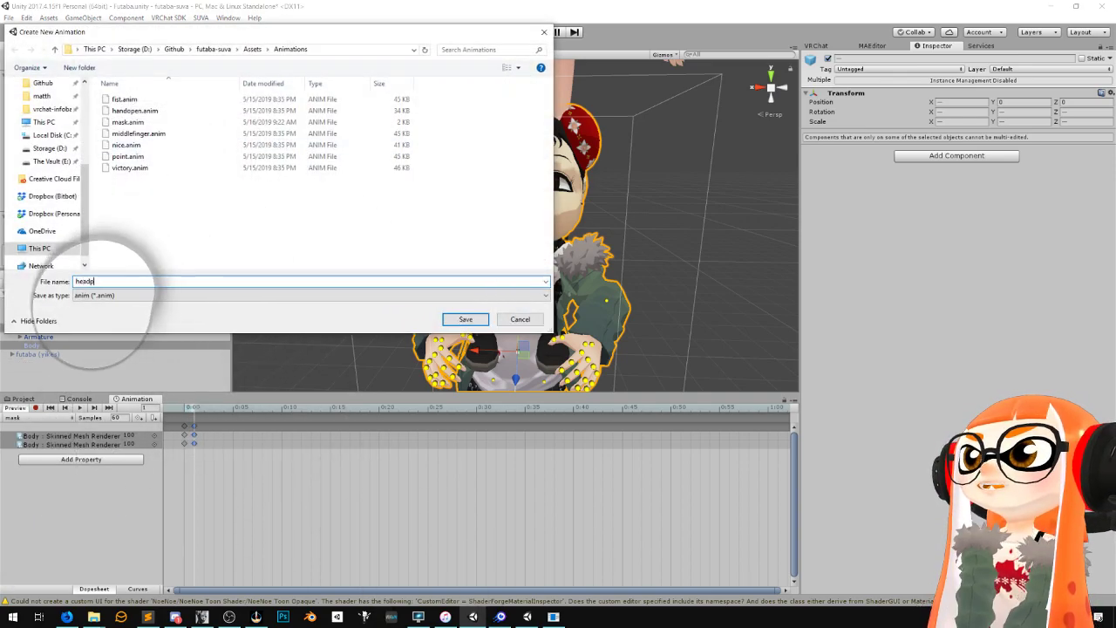
type("honesoff")
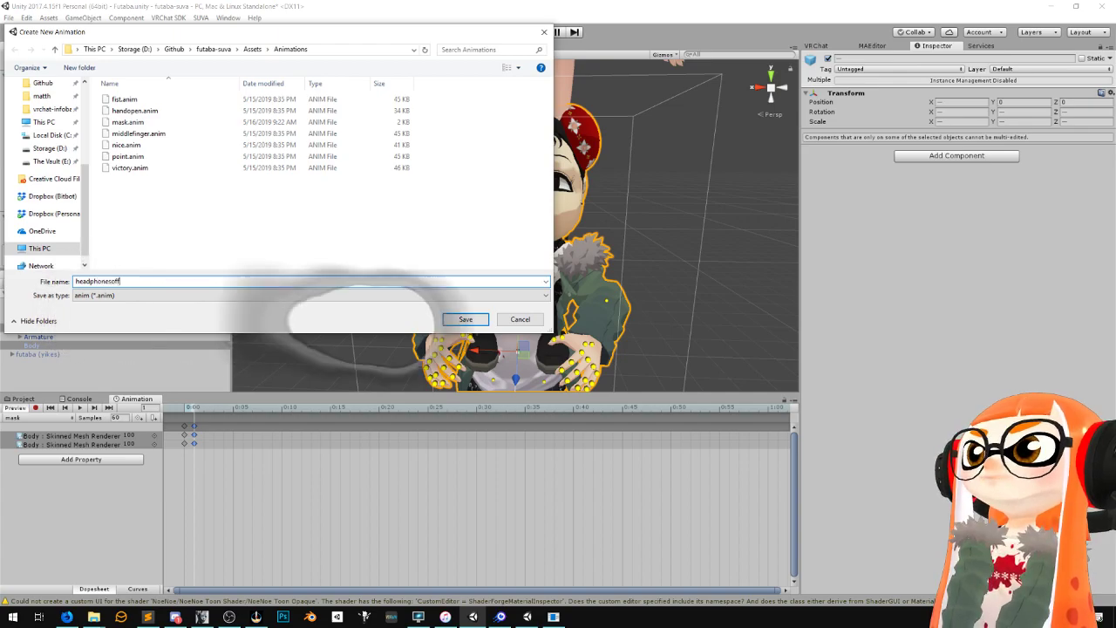
left_click(464, 319)
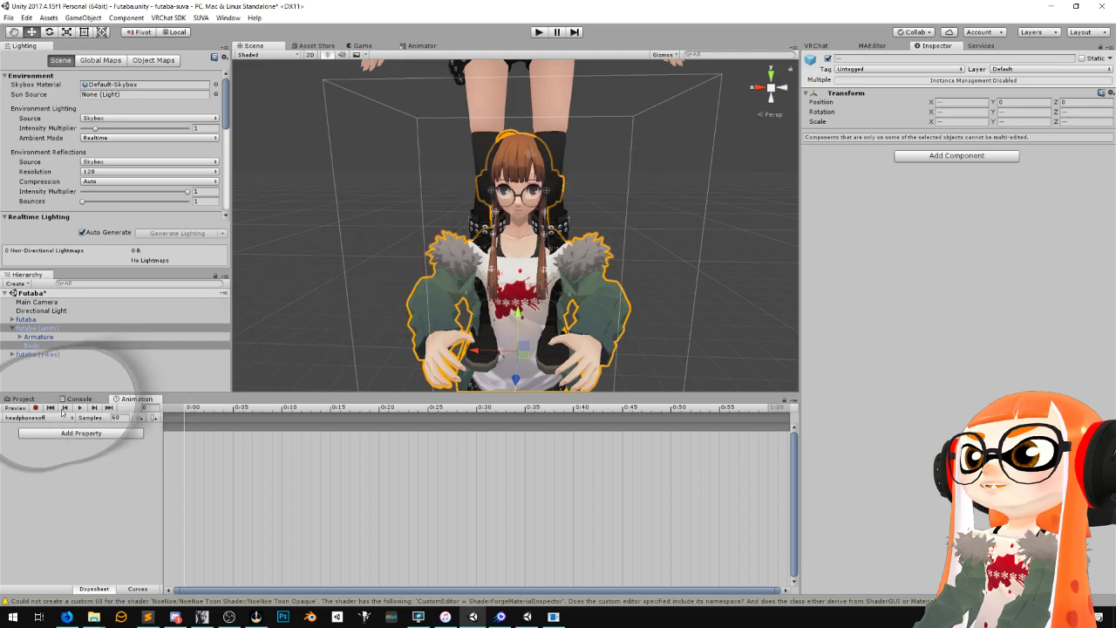
Record the Headphones Off blend shape of futaba (anim)'s Body at 100 in the headphonesoff clip, and select its keyframe
left_click(35, 407)
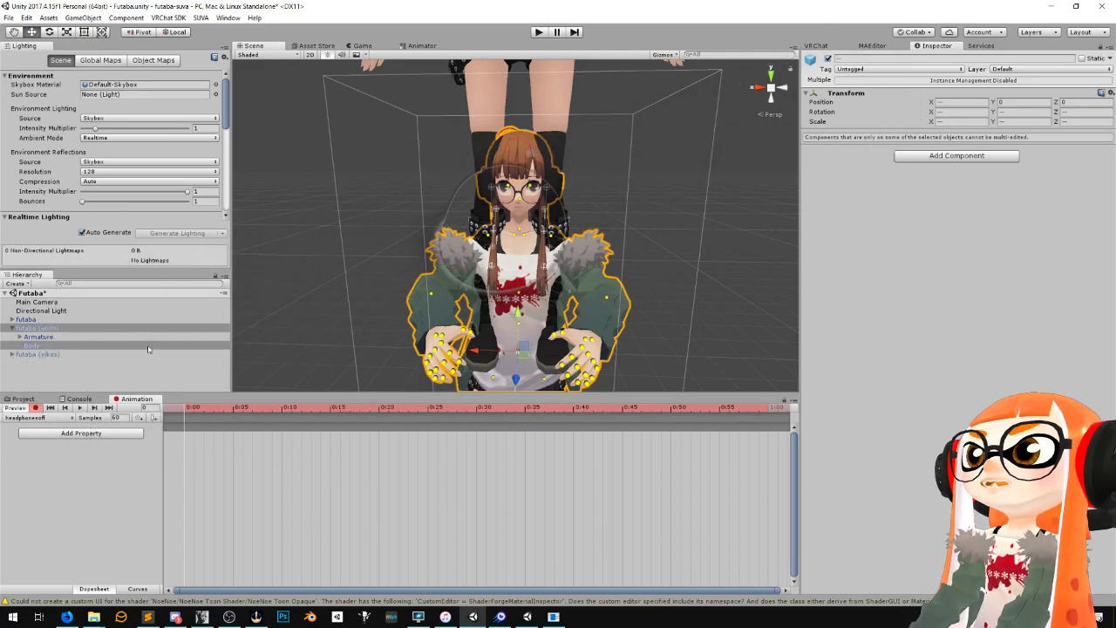
left_click(816, 46)
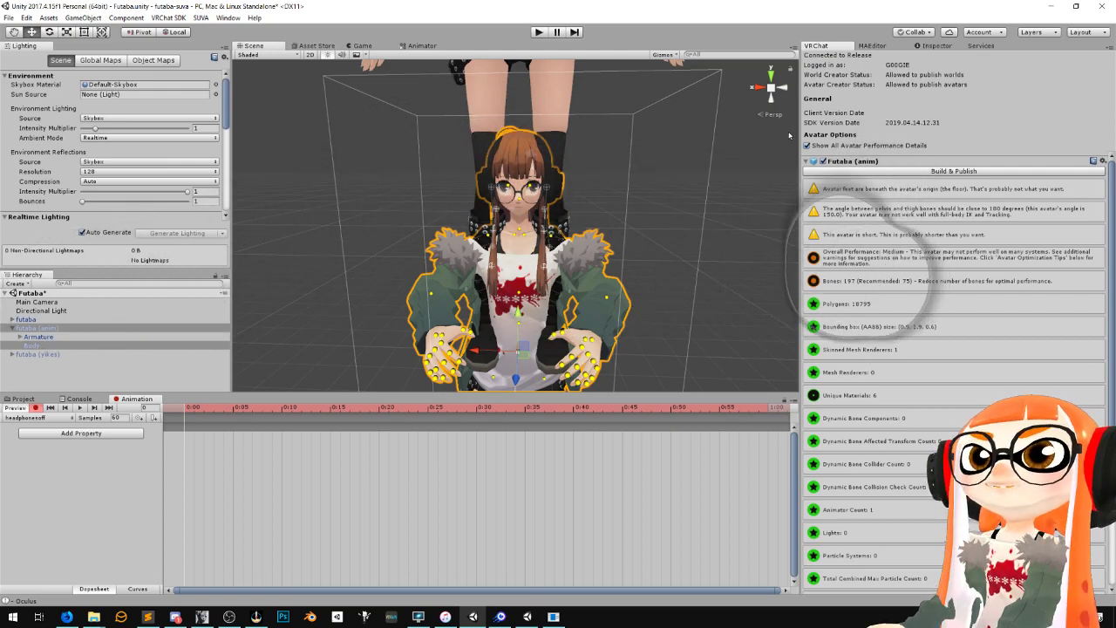
left_click(933, 45)
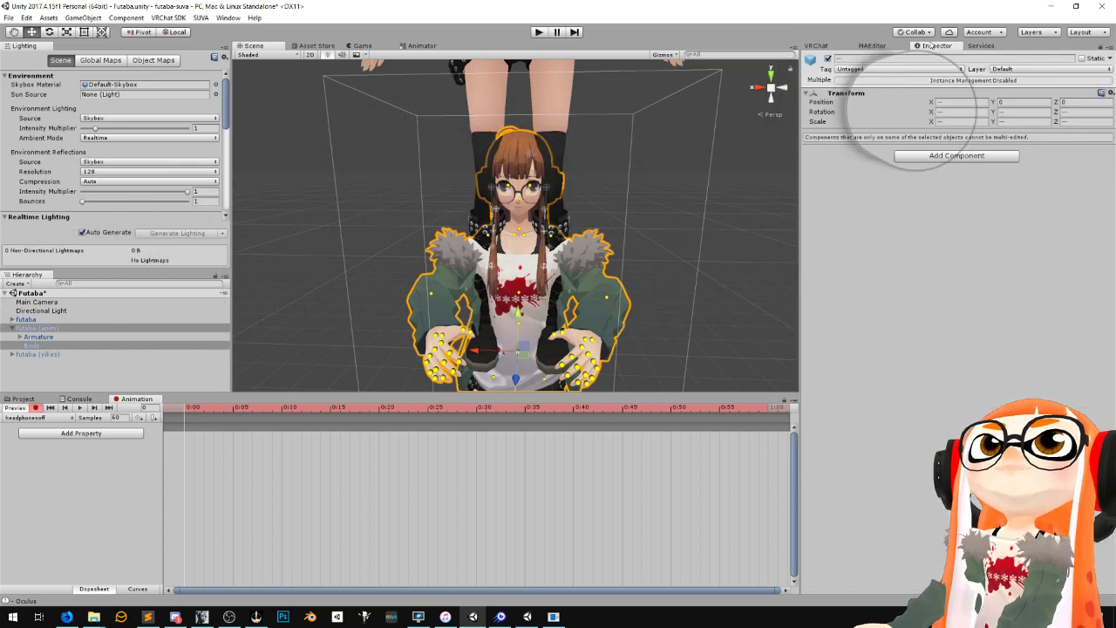
left_click(32, 346)
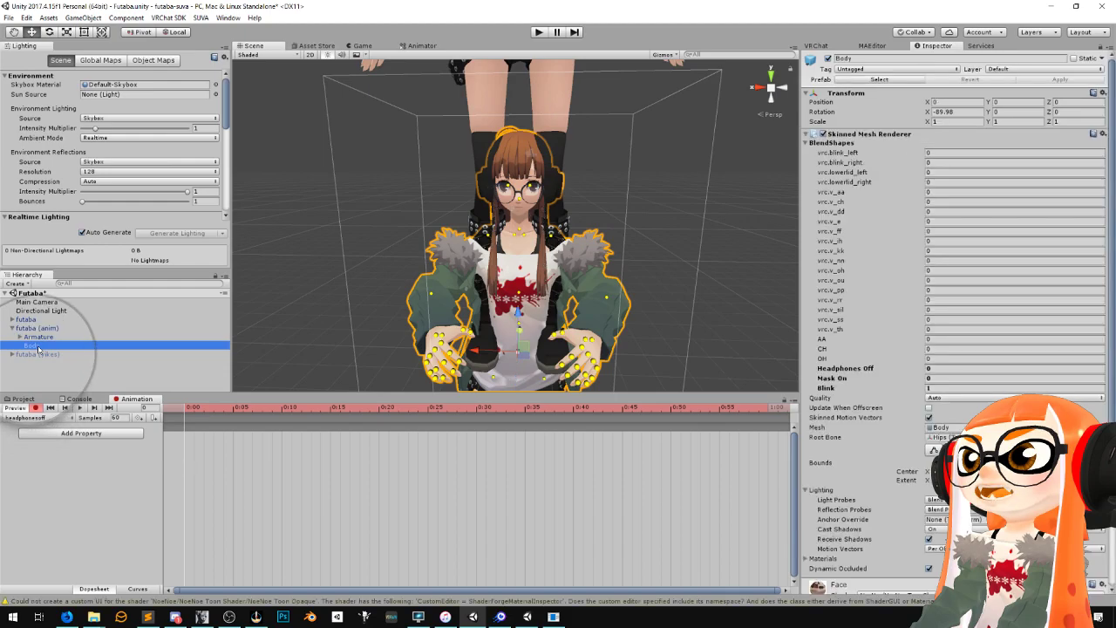
left_click(942, 369)
type("100")
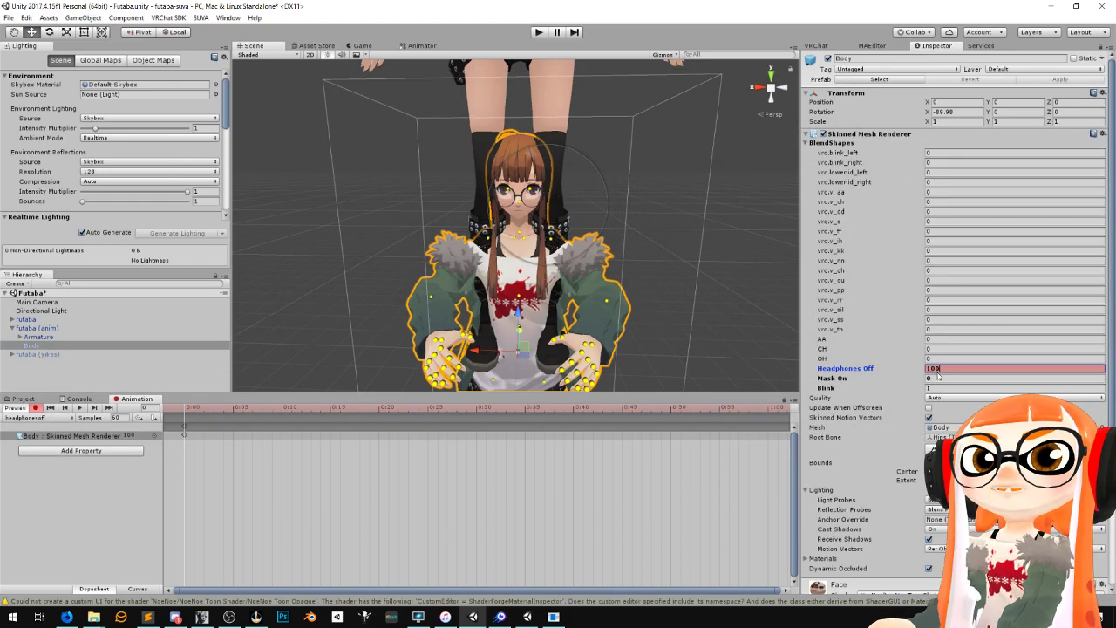
left_click(36, 408)
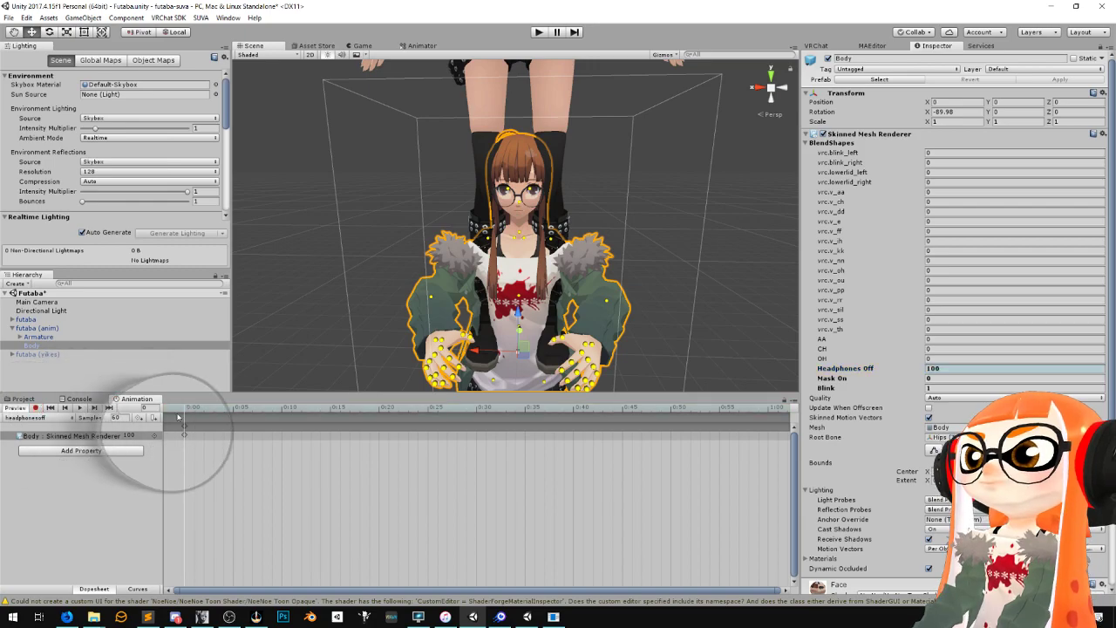
left_click(184, 426)
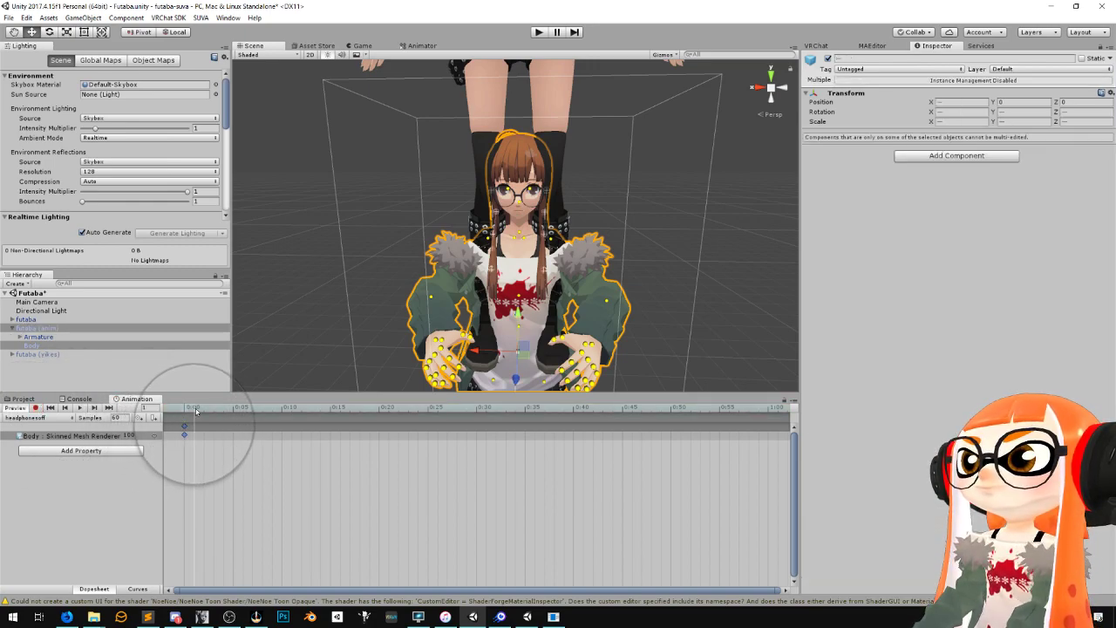
Deactivate the futaba (anim) object in the scene
left_click(23, 399)
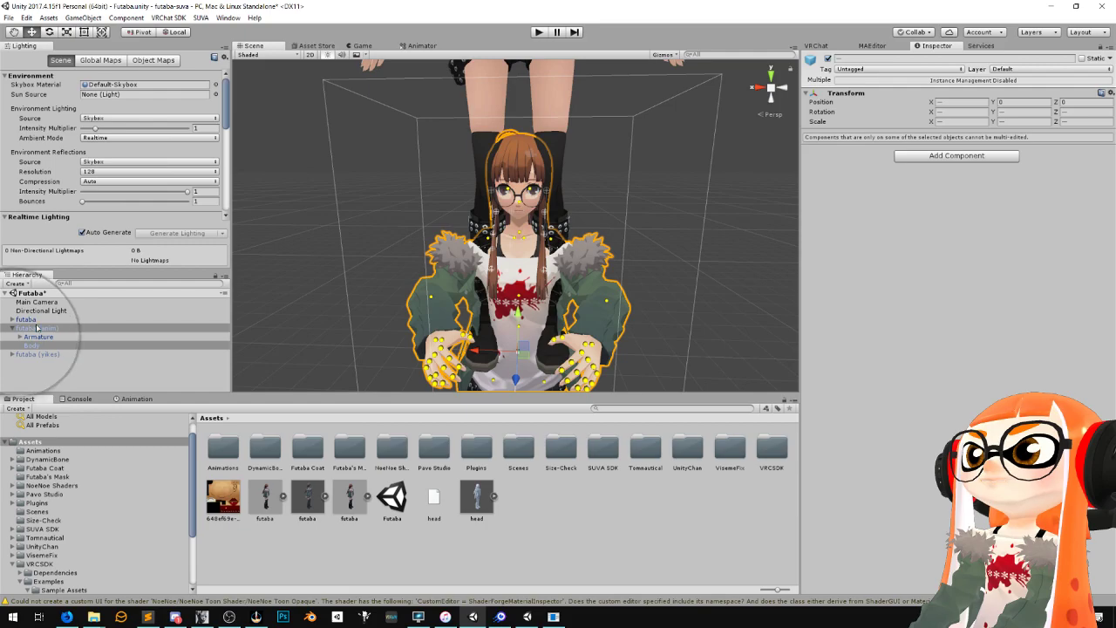
left_click(37, 328)
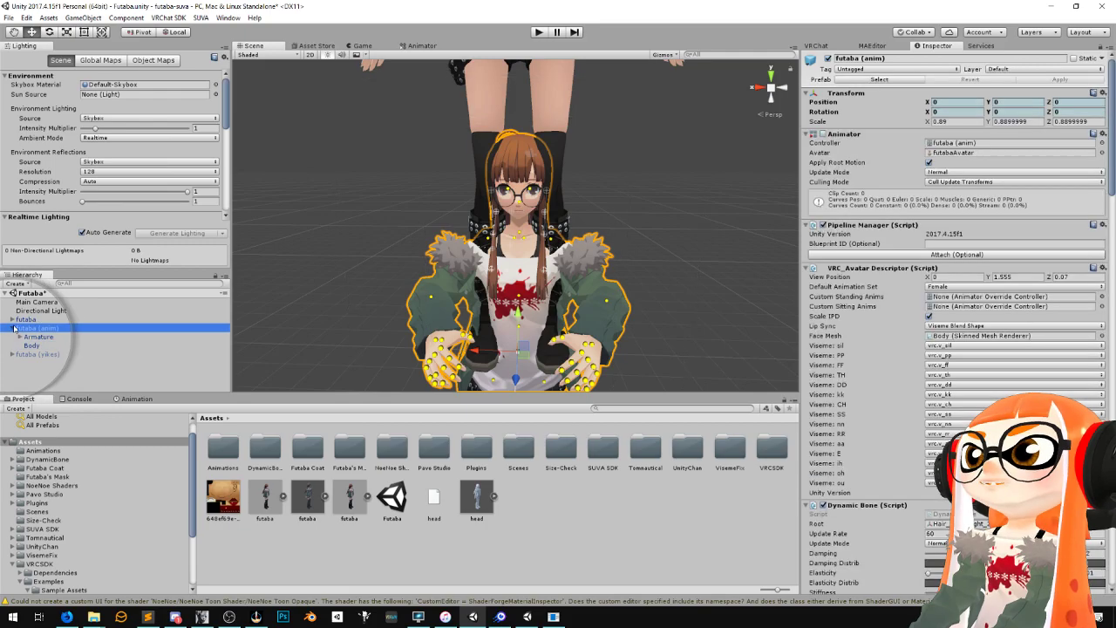
left_click(828, 58)
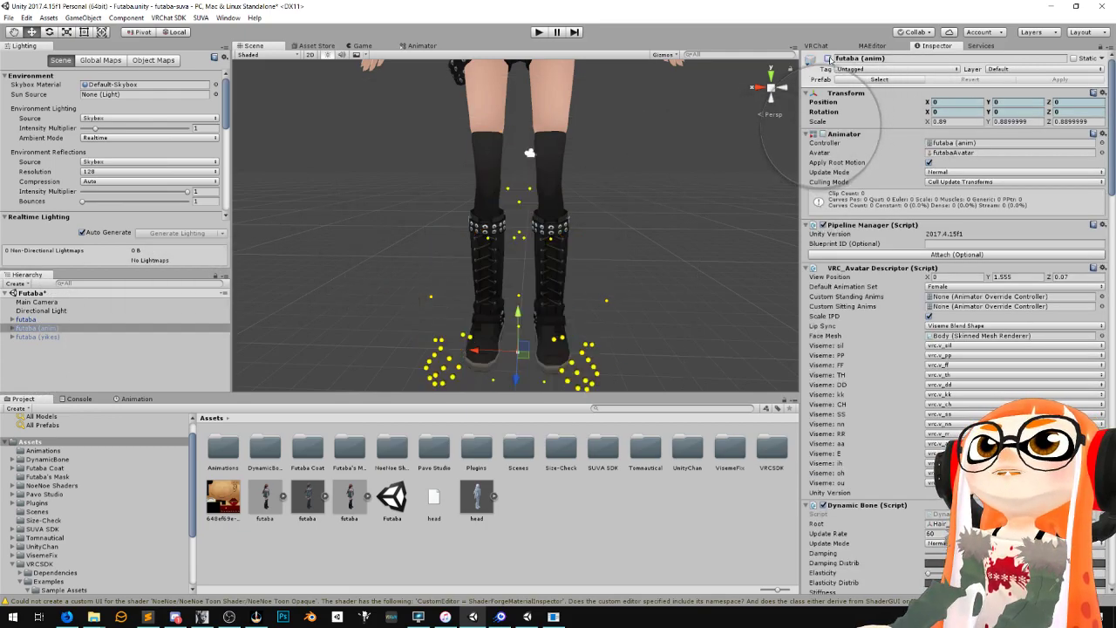
left_click(55, 320)
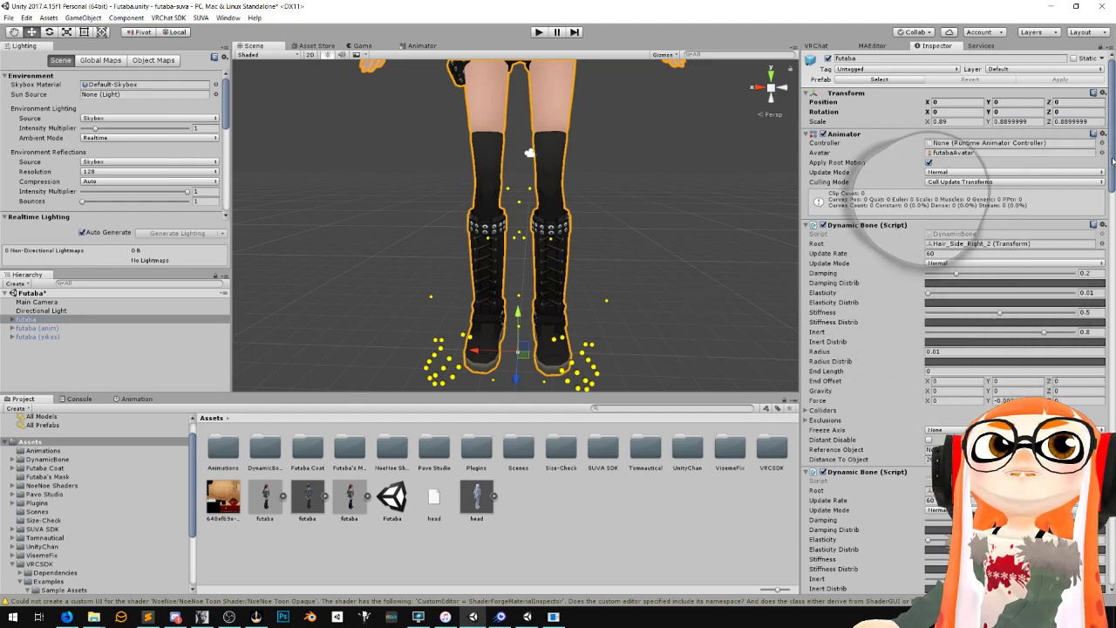
scroll(995, 384, "down", 5)
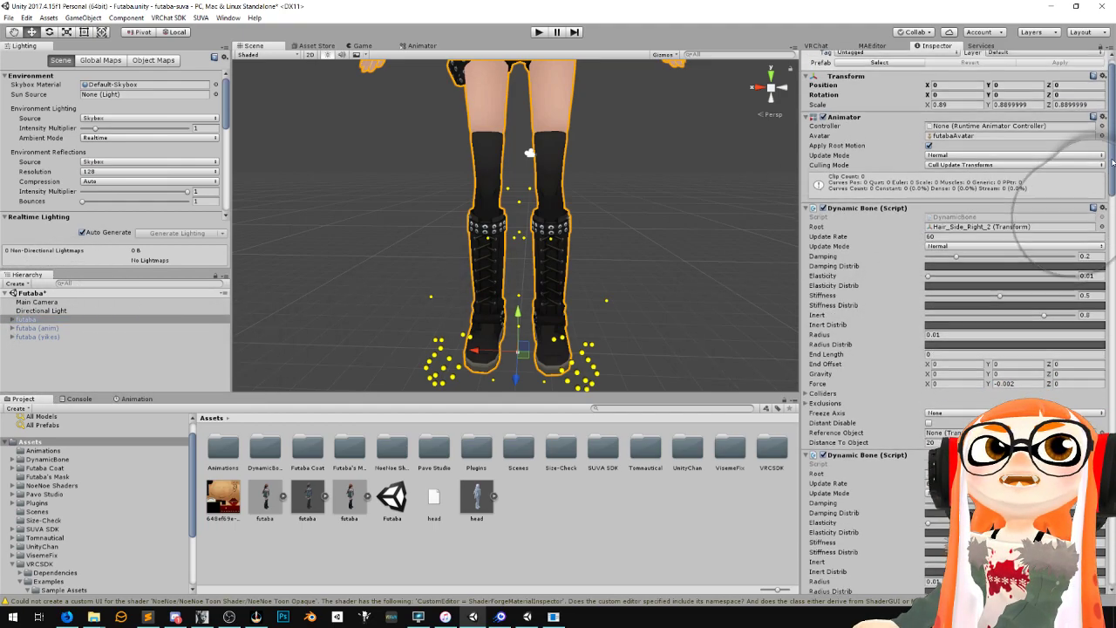
scroll(995, 384, "down", 3)
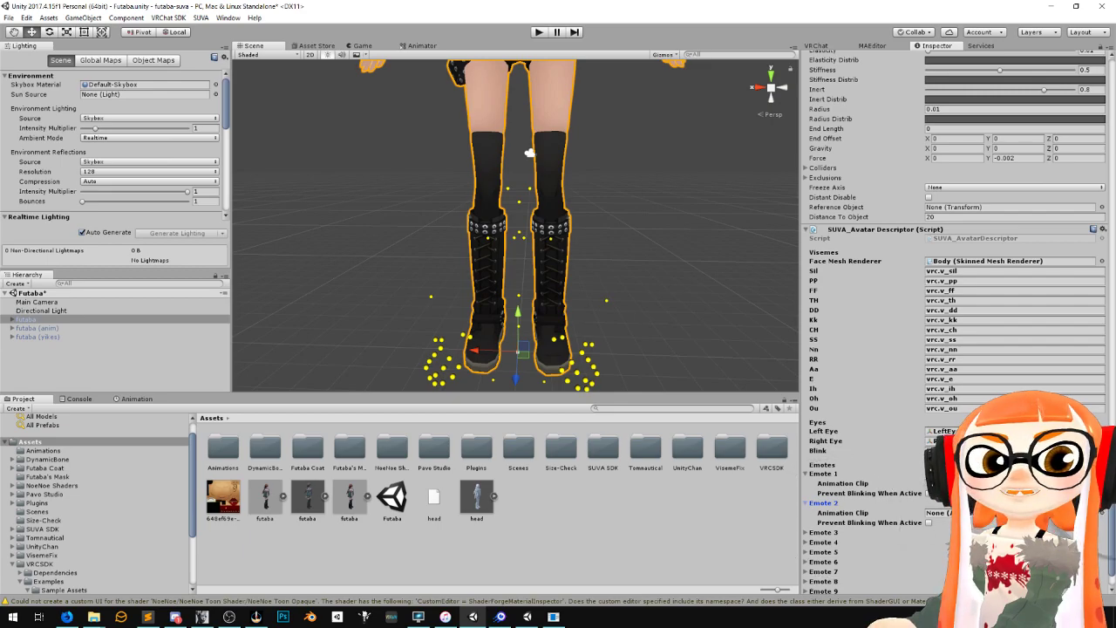
left_click(1102, 484)
left_click(1048, 85)
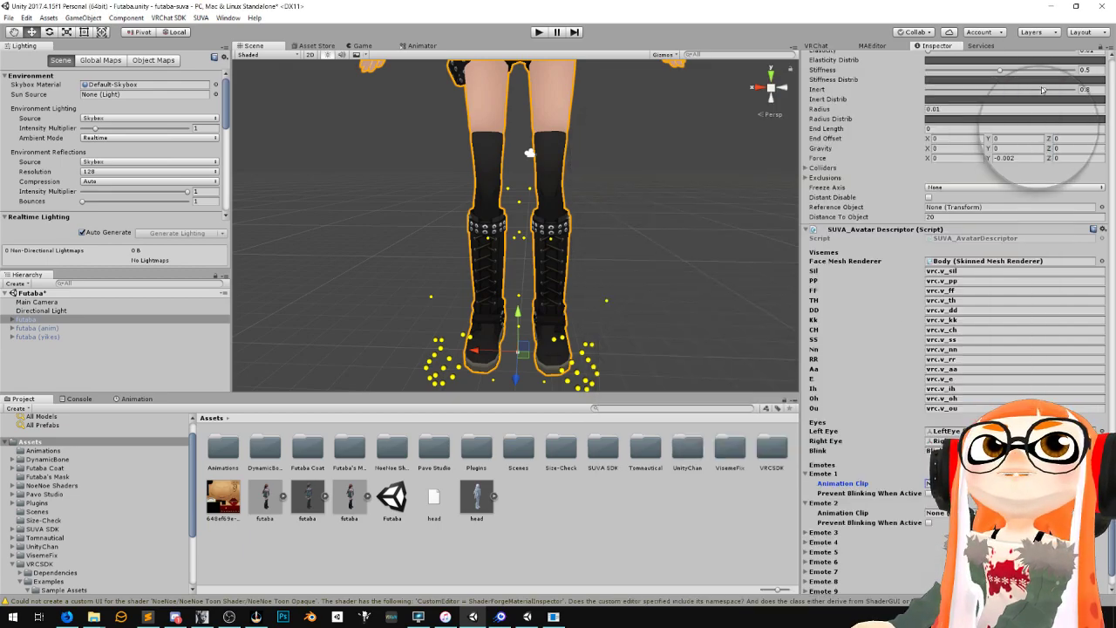
Assign the mask clip to Emote 1 and the headphonesoff clip to Emote 2 in futaba's SUVA Avatar Descriptor
double_click(222, 448)
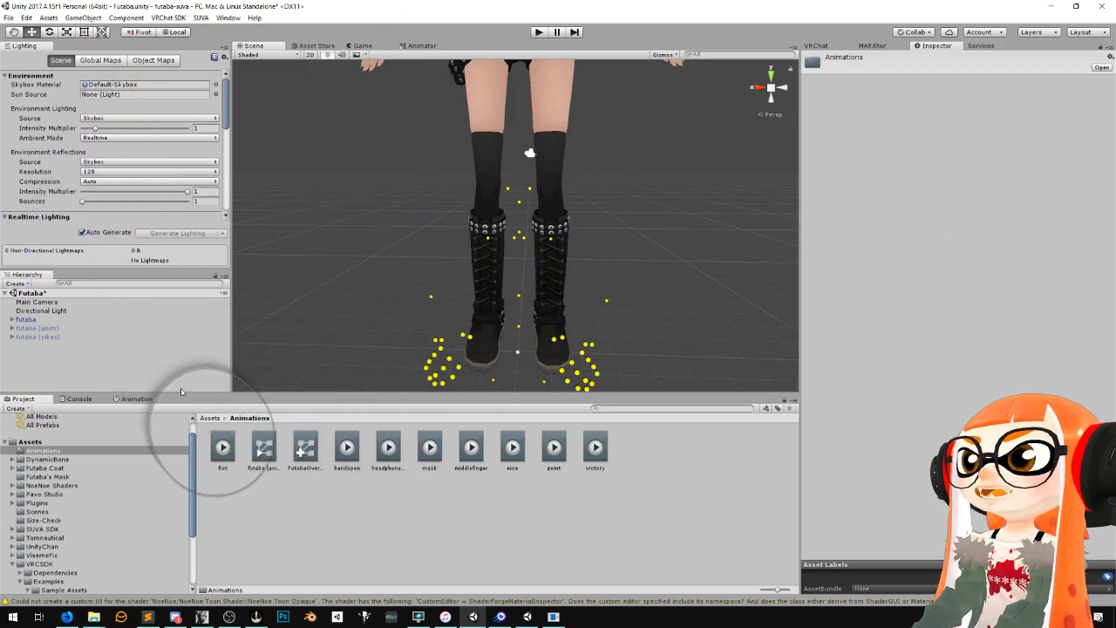
left_click(26, 320)
scroll(924, 515, "down", 10)
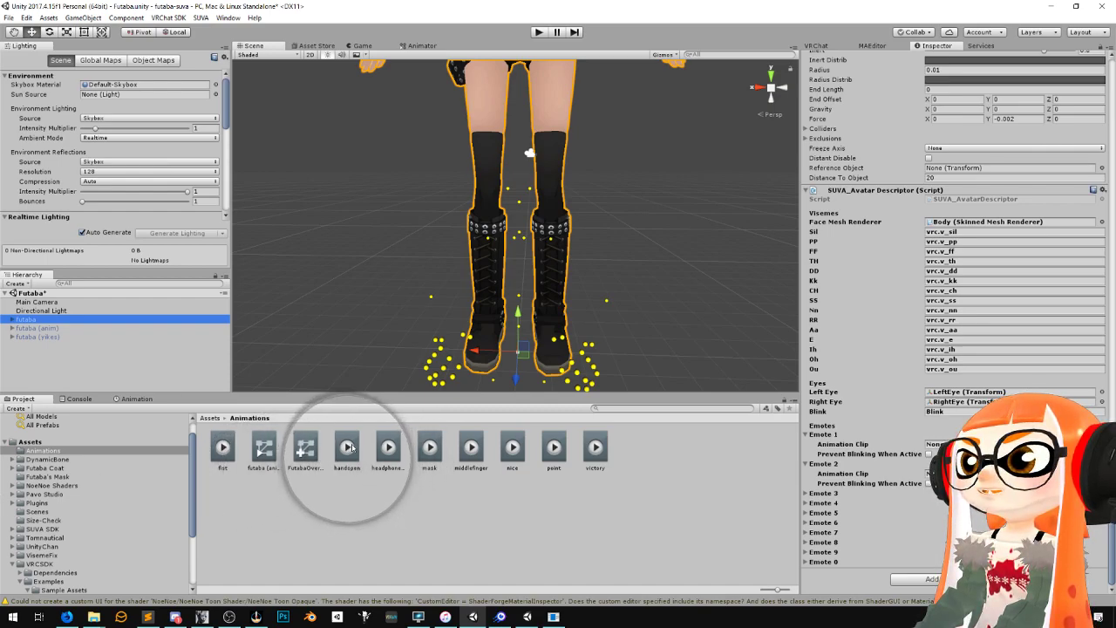
left_click_drag(388, 448, 990, 444)
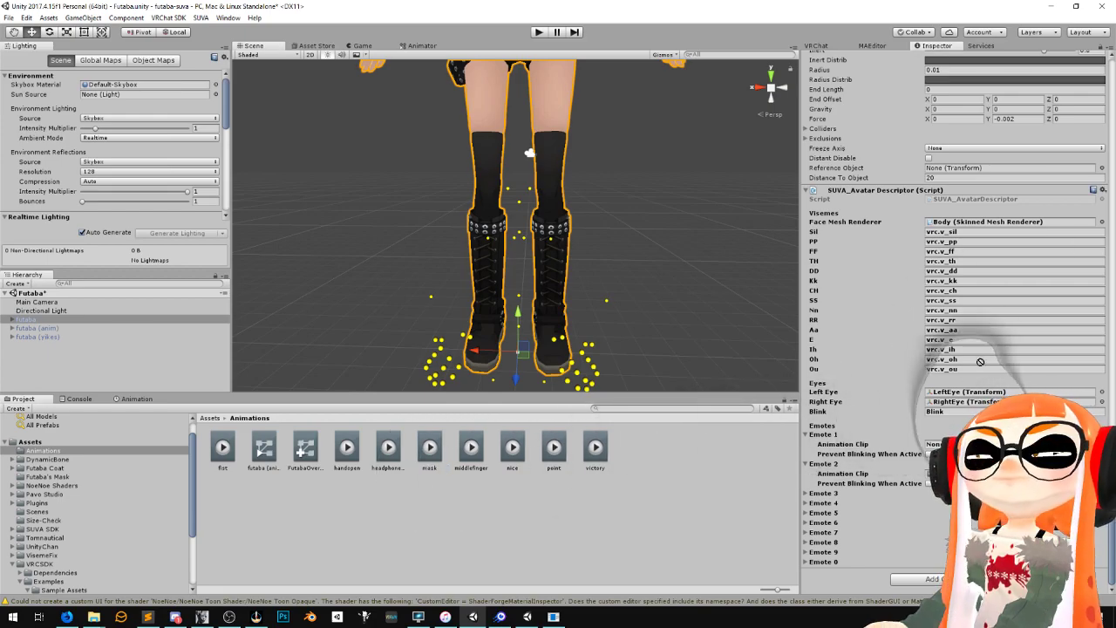
left_click_drag(929, 444, 929, 445)
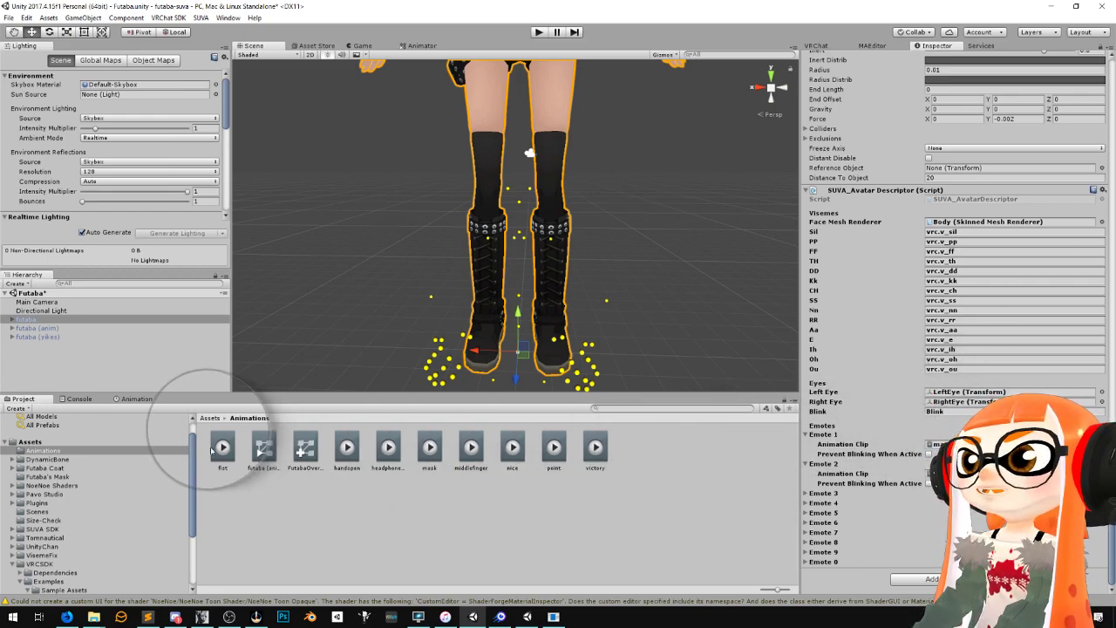
Review the fist clip's keyframes on futaba (anim), and return to the Animations folder
left_click(136, 399)
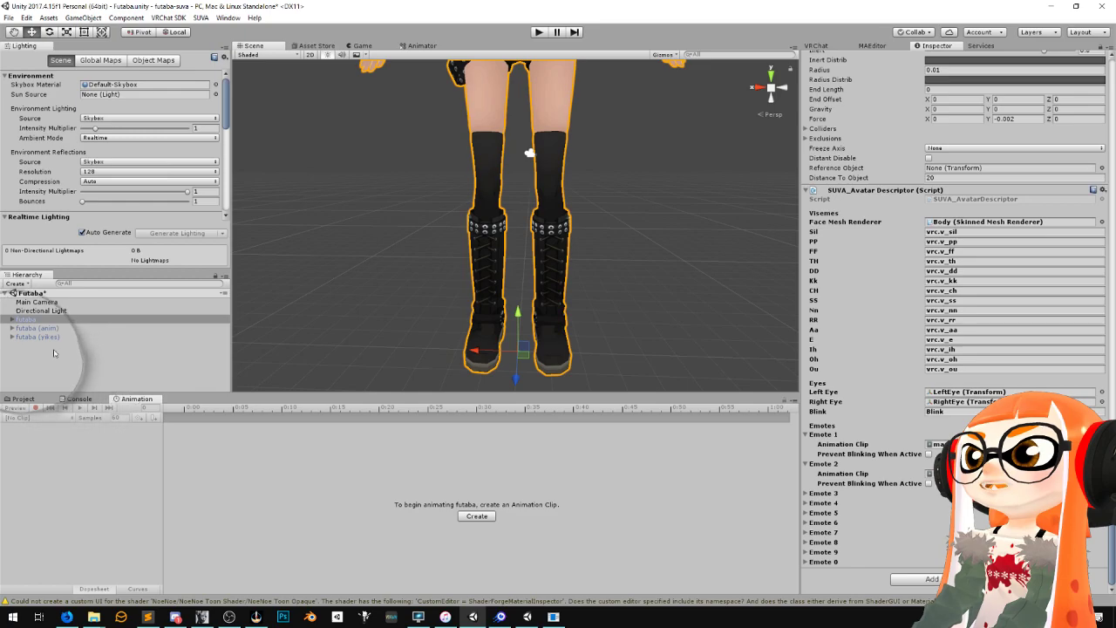
left_click(33, 328)
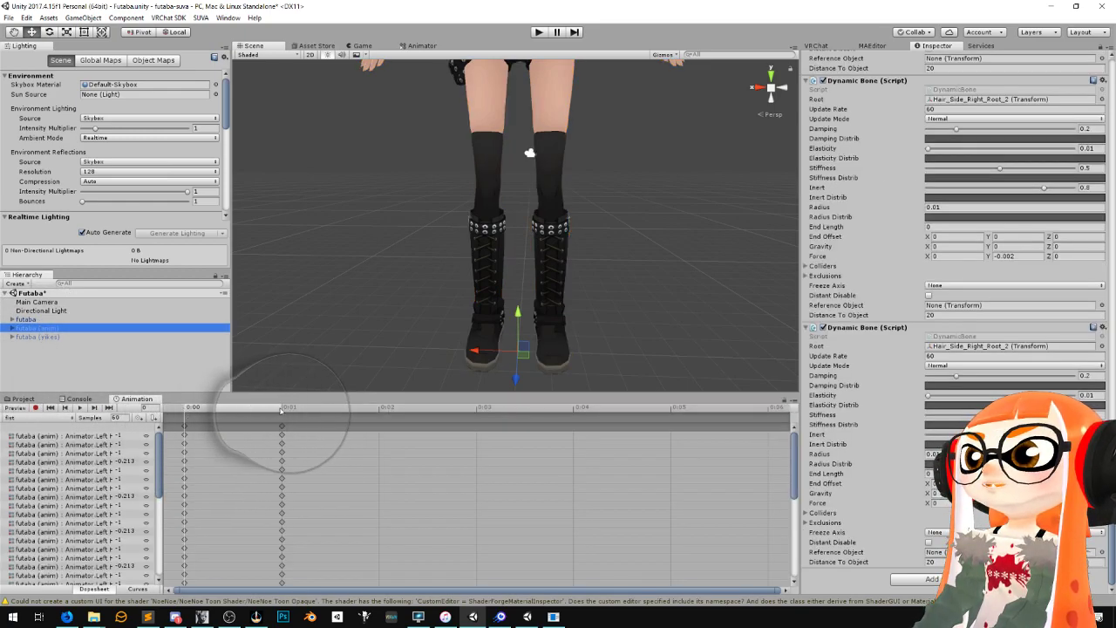
left_click(22, 399)
Select the futaba avatar and run SUVA's validation of all avatars
scroll(422, 200, "down", 9)
middle_click_drag(459, 182, 470, 353)
left_click(26, 320)
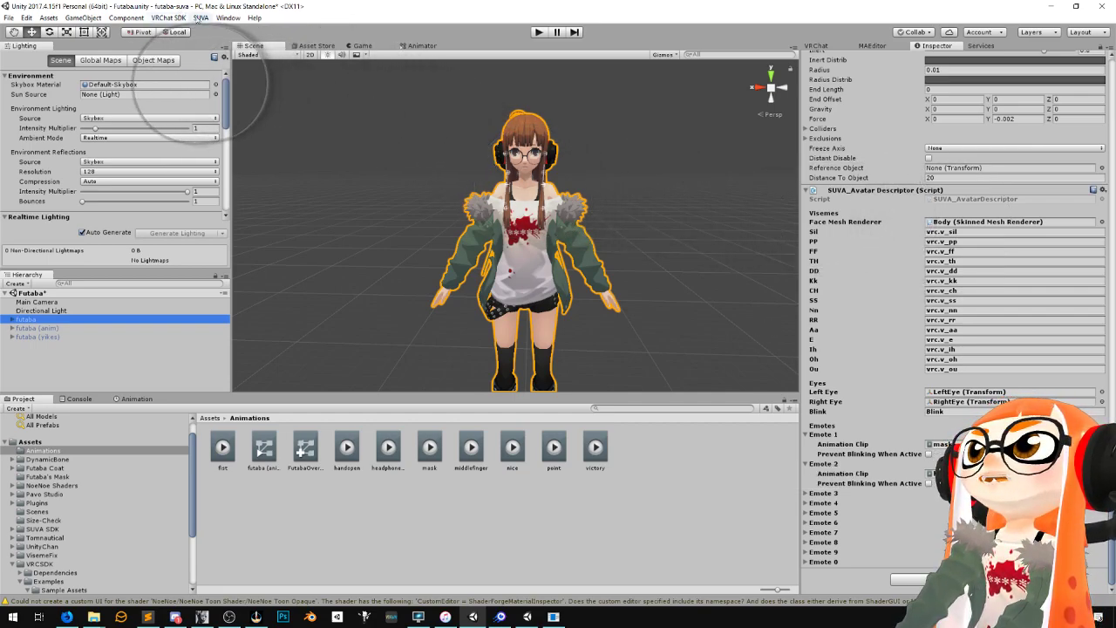
left_click(200, 18)
left_click(168, 17)
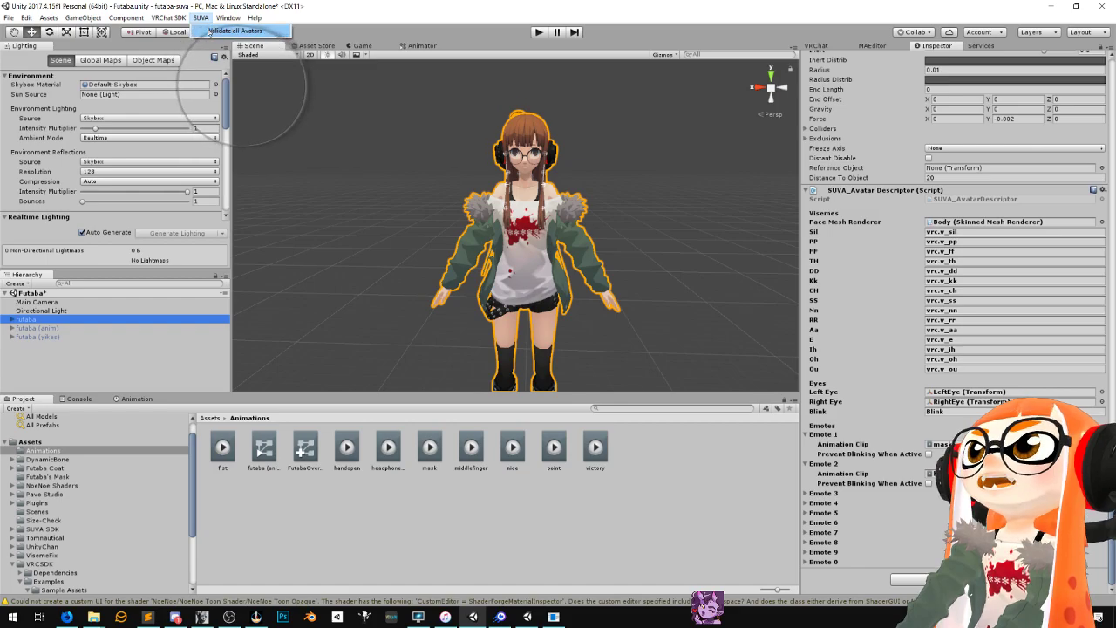
left_click(208, 31)
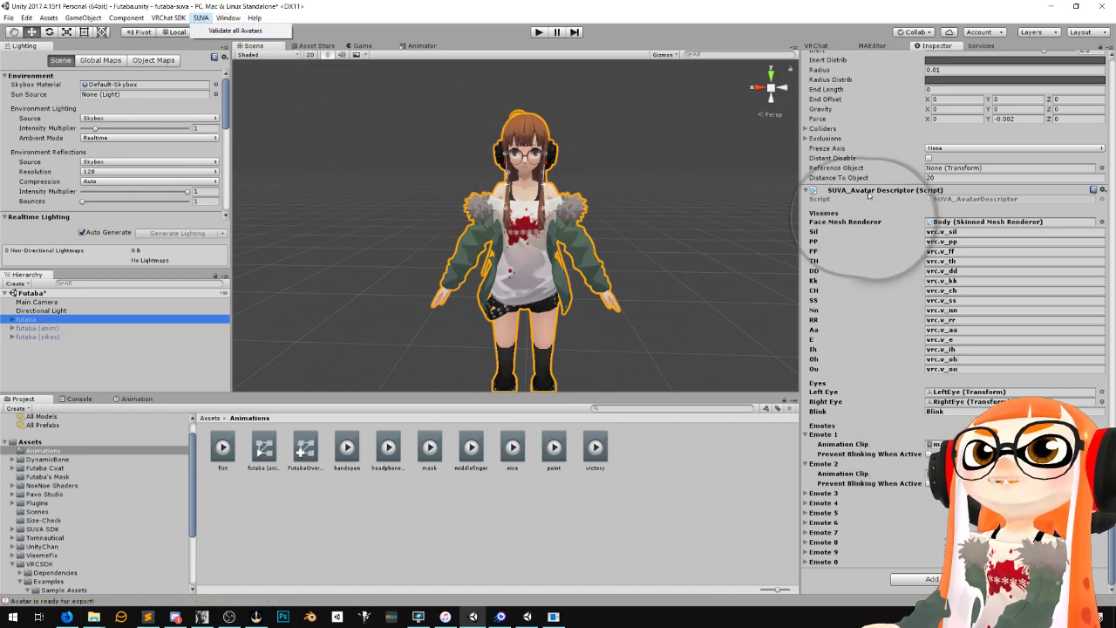
Export the futaba avatar for the SUVA application from its SUVA Avatar Descriptor
right_click(869, 195)
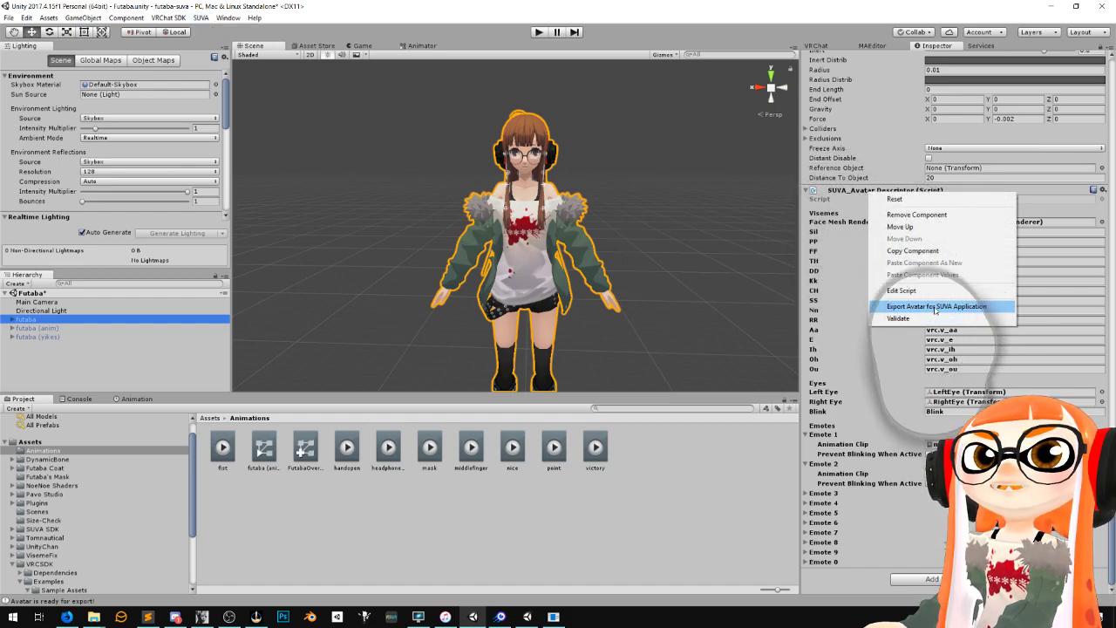
left_click(936, 307)
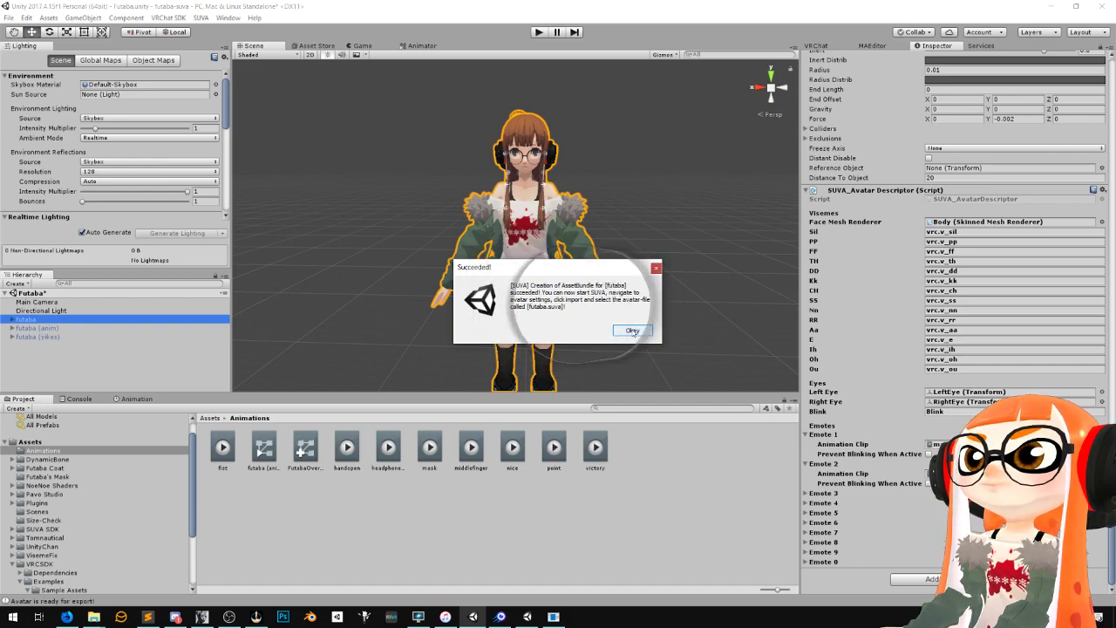
left_click(634, 331)
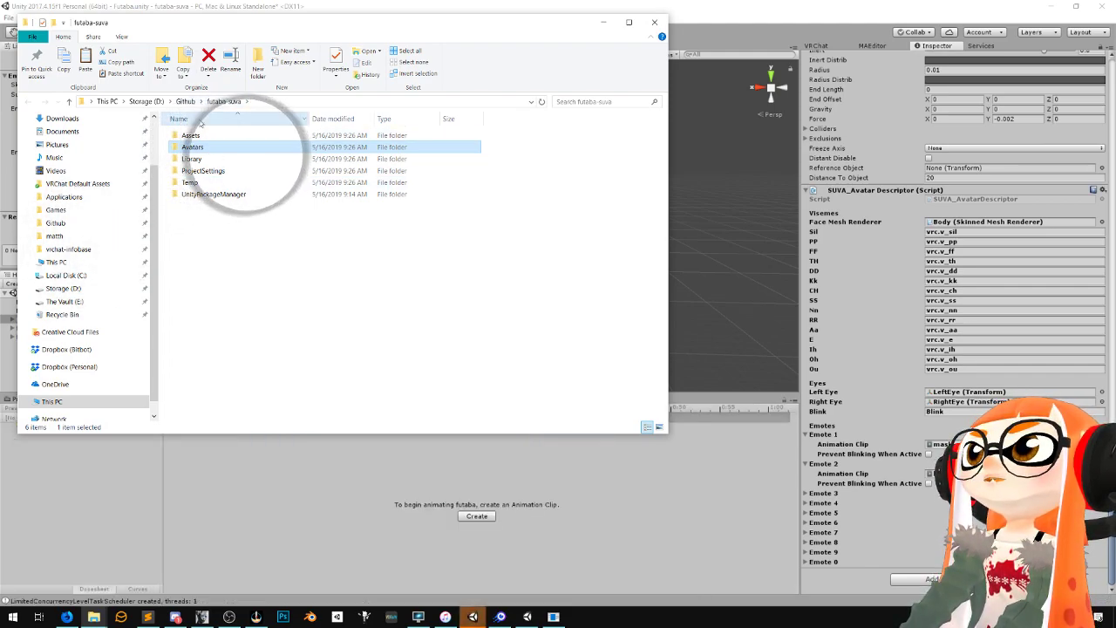
Inspect the exported avatar files in the project's Avatars/futaba folder in File Explorer, and go back to the Avatars folder
double_click(193, 147)
double_click(196, 137)
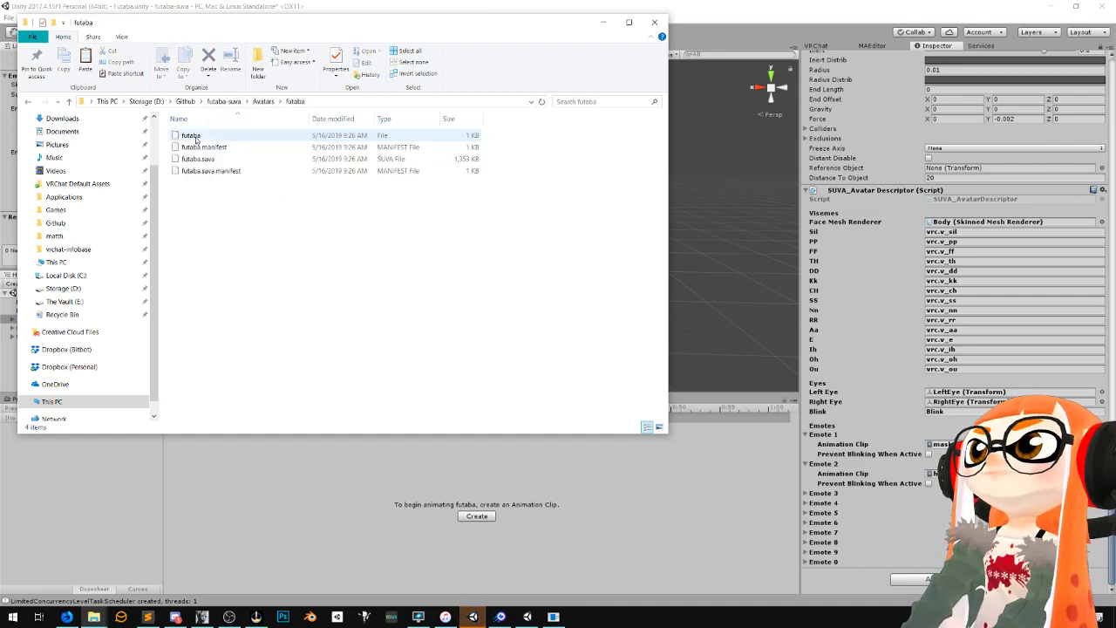
left_click(255, 102)
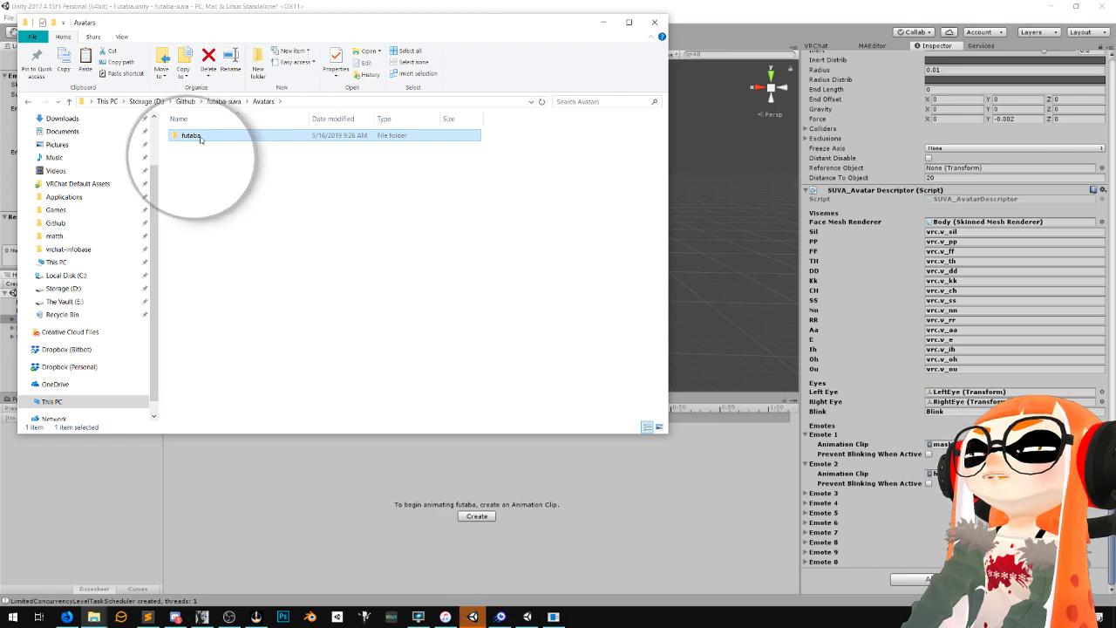
key("F2")
key("Escape")
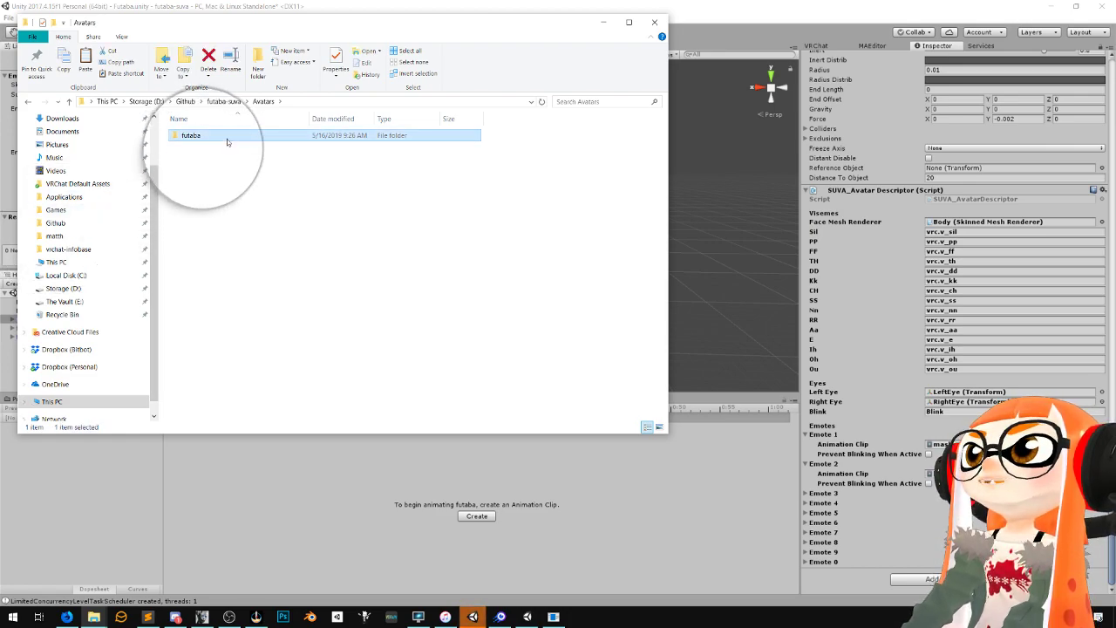
Switch to StreamUrVirtualAvatar by launching it with its current display configuration, and begin with the default start without networking
scroll(91, 188, "up", 3)
left_click(73, 140)
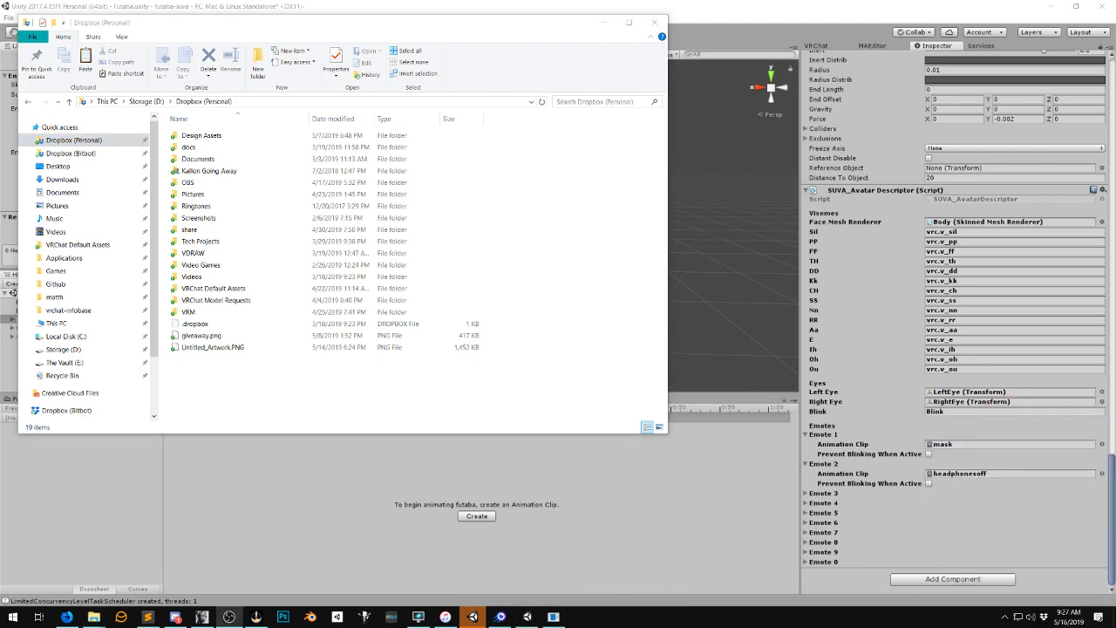
key("super")
type("suva")
key("Return")
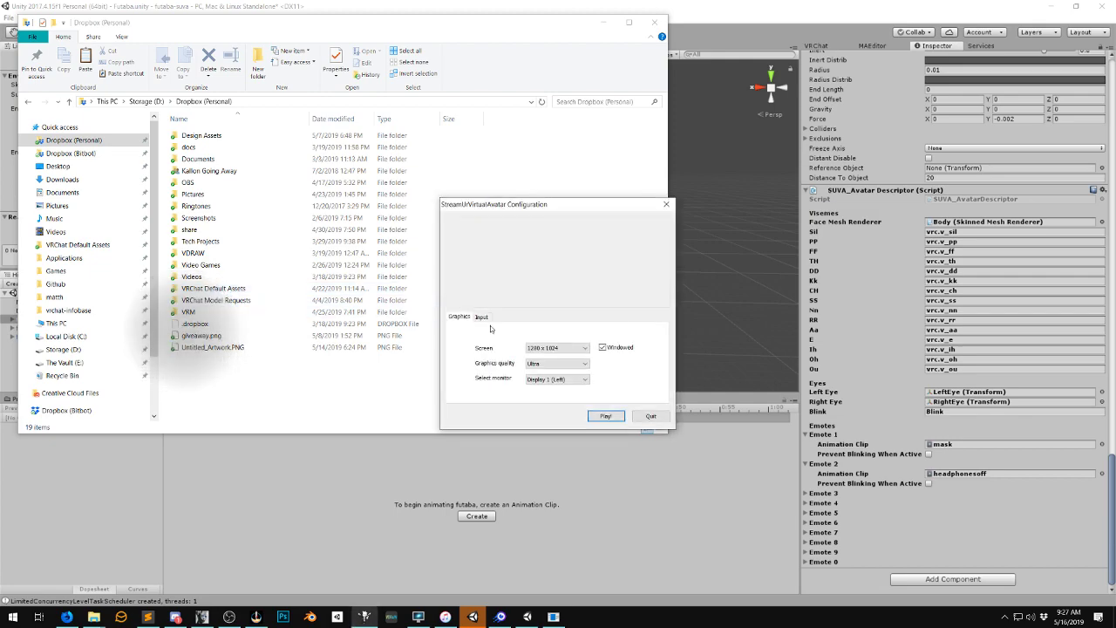
left_click(606, 416)
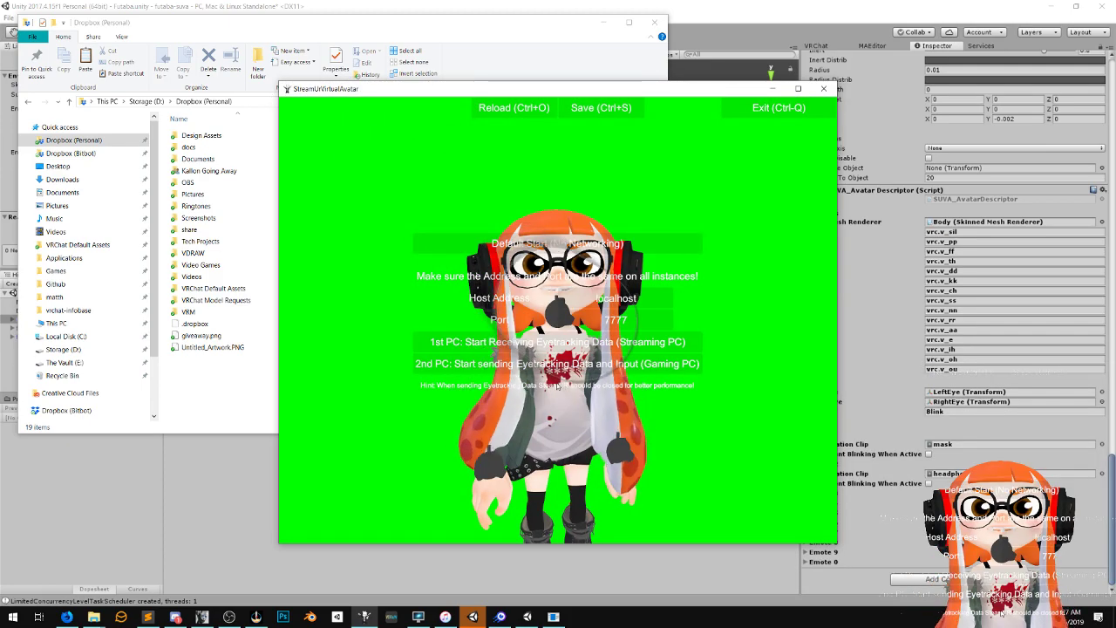
left_click(552, 247)
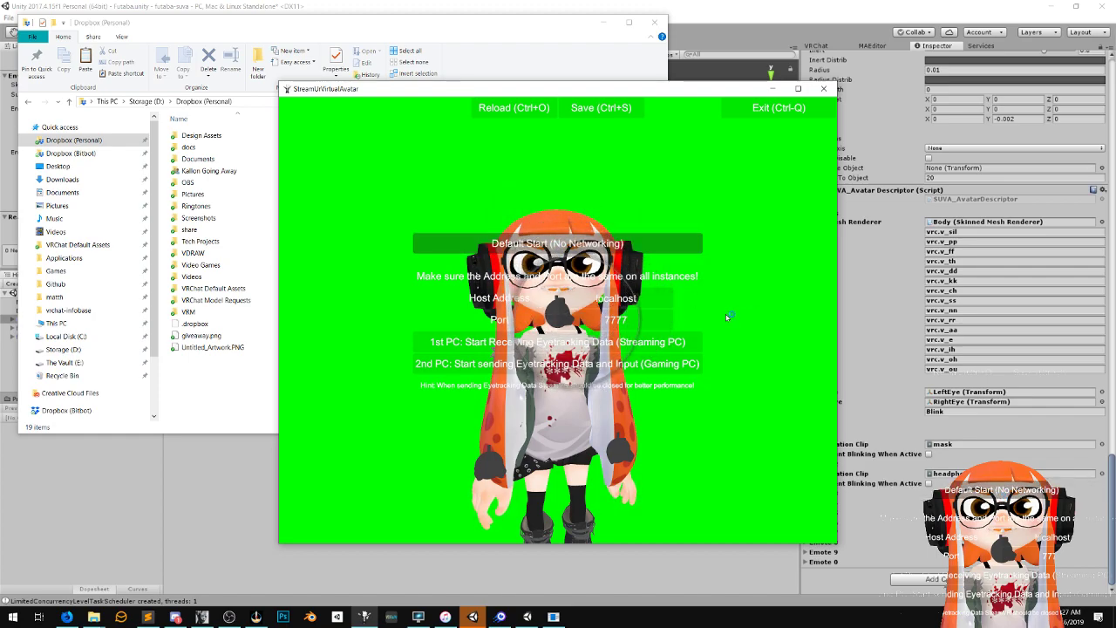
left_click(518, 244)
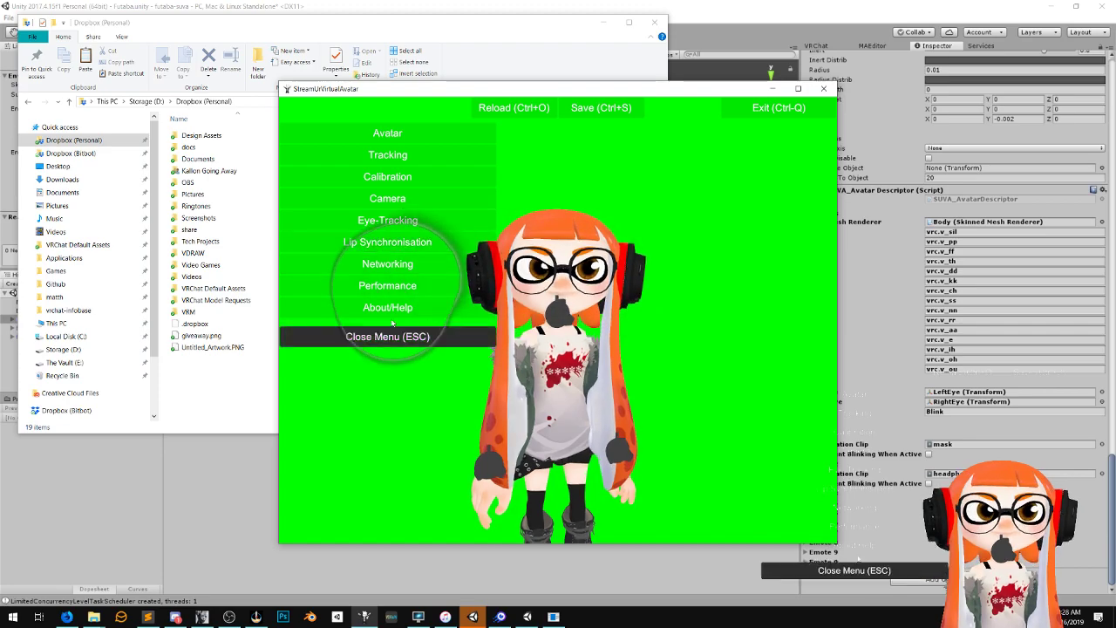
Import futaba.suva from the Github/futaba-suva/Avatars/futaba folder into the avatar list
left_click(395, 133)
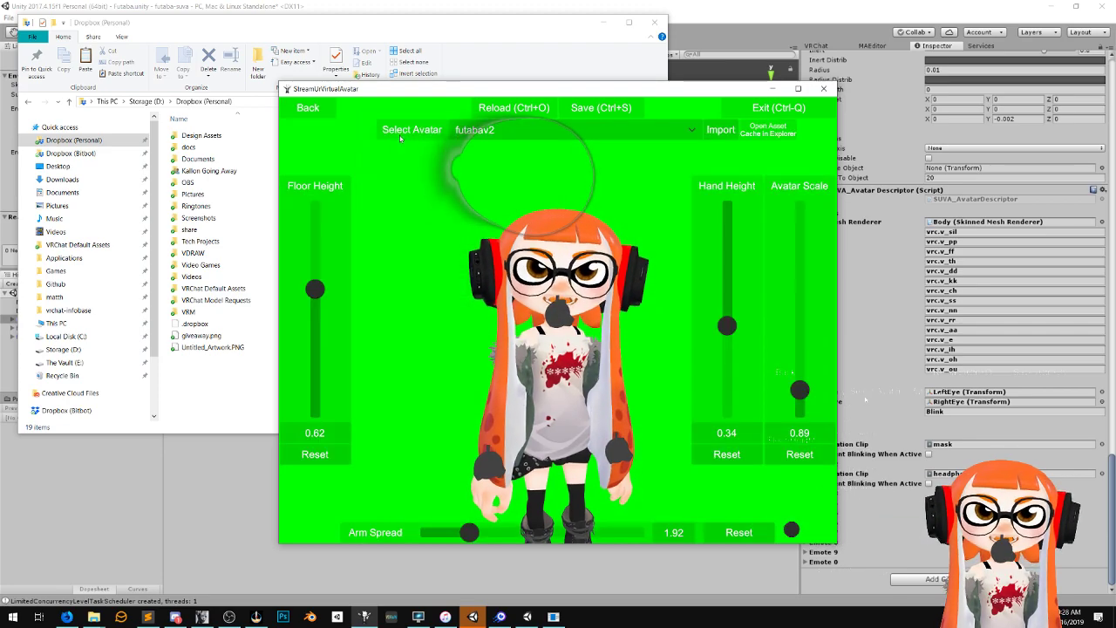
left_click(518, 131)
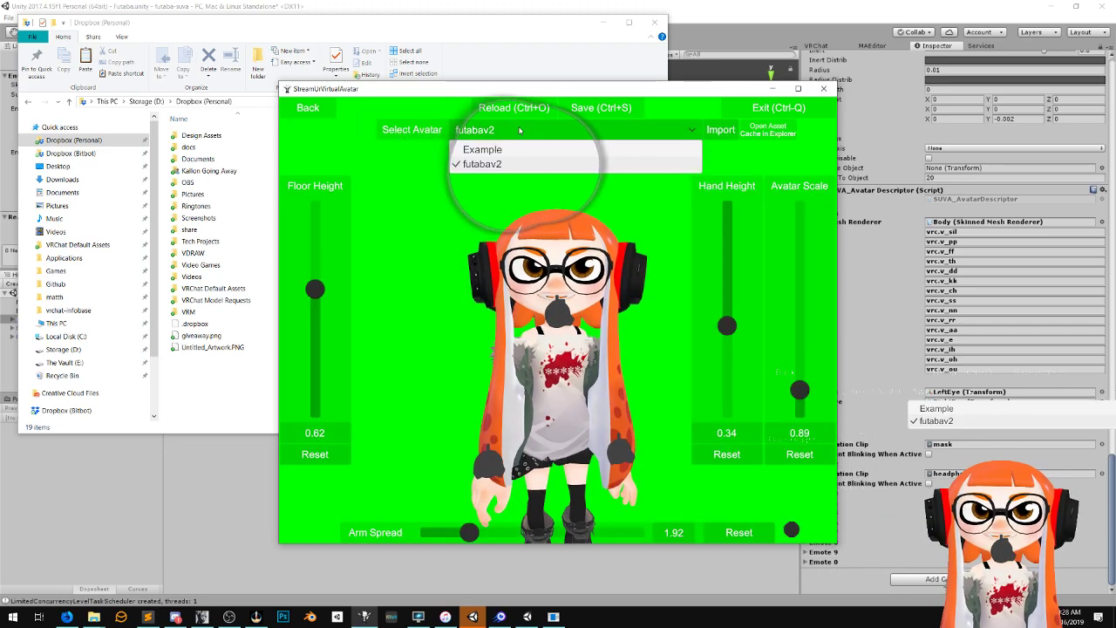
left_click(722, 130)
left_click(720, 131)
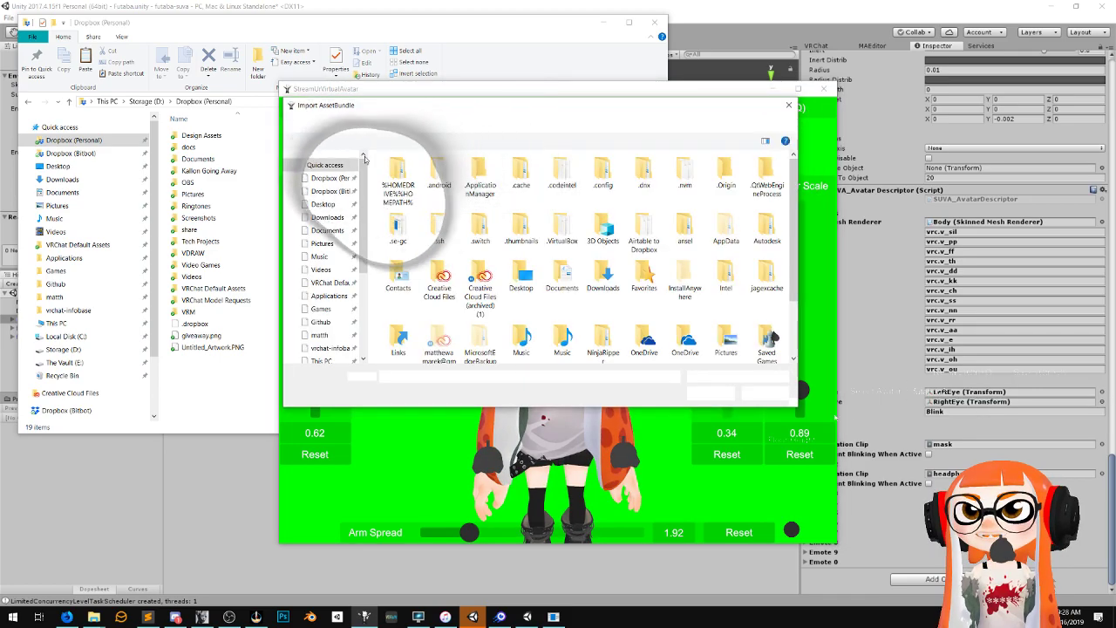
left_click(328, 322)
scroll(436, 279, "down", 6)
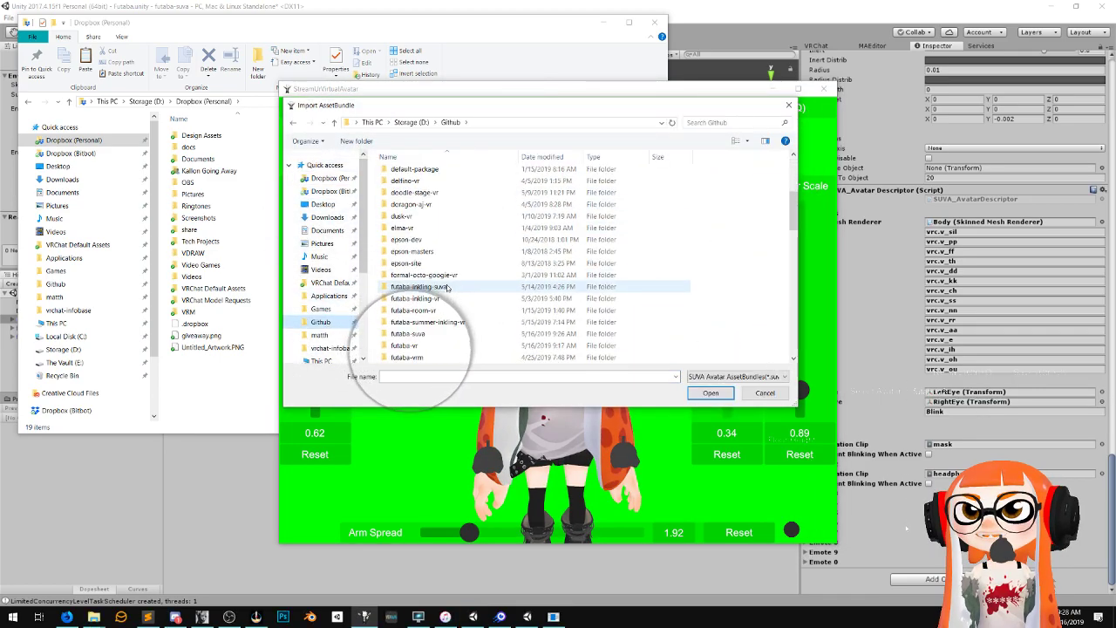
double_click(408, 334)
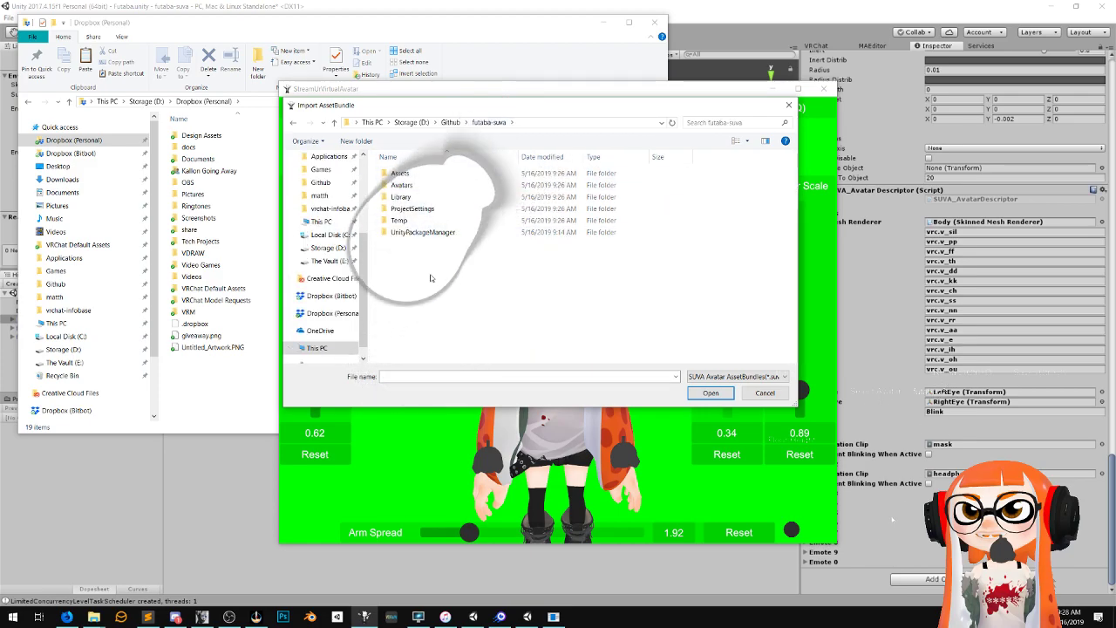
double_click(401, 185)
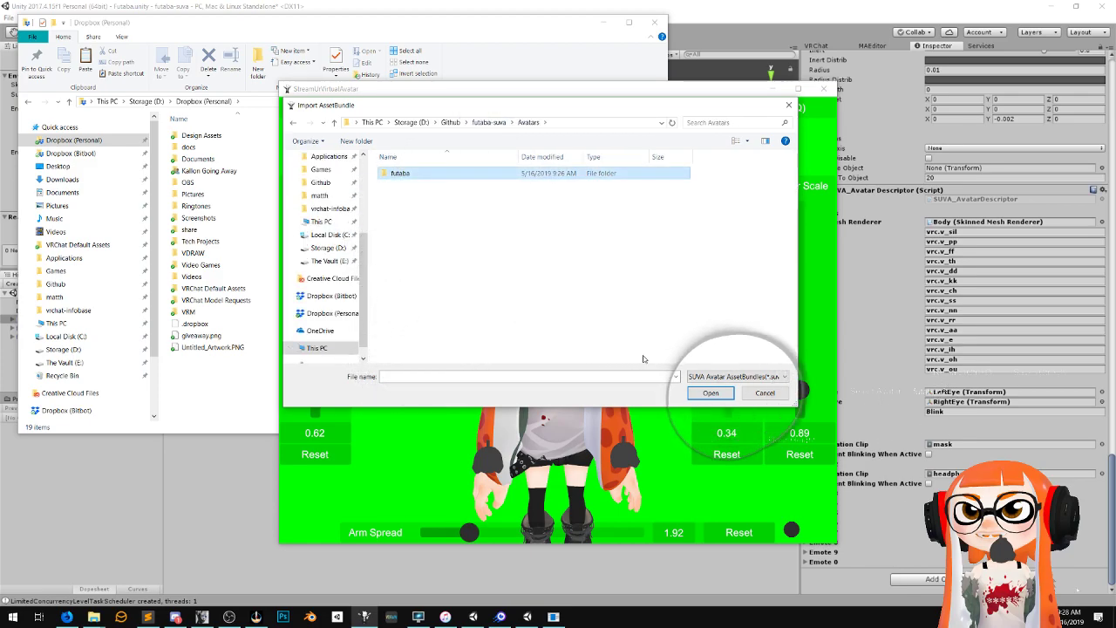
double_click(436, 173)
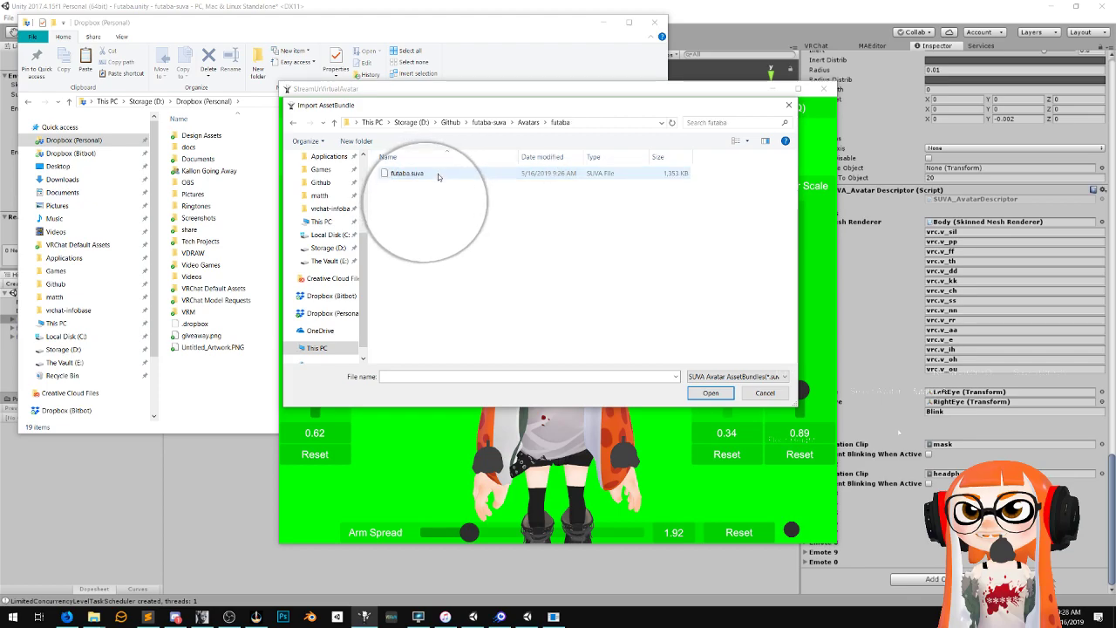
left_click(437, 173)
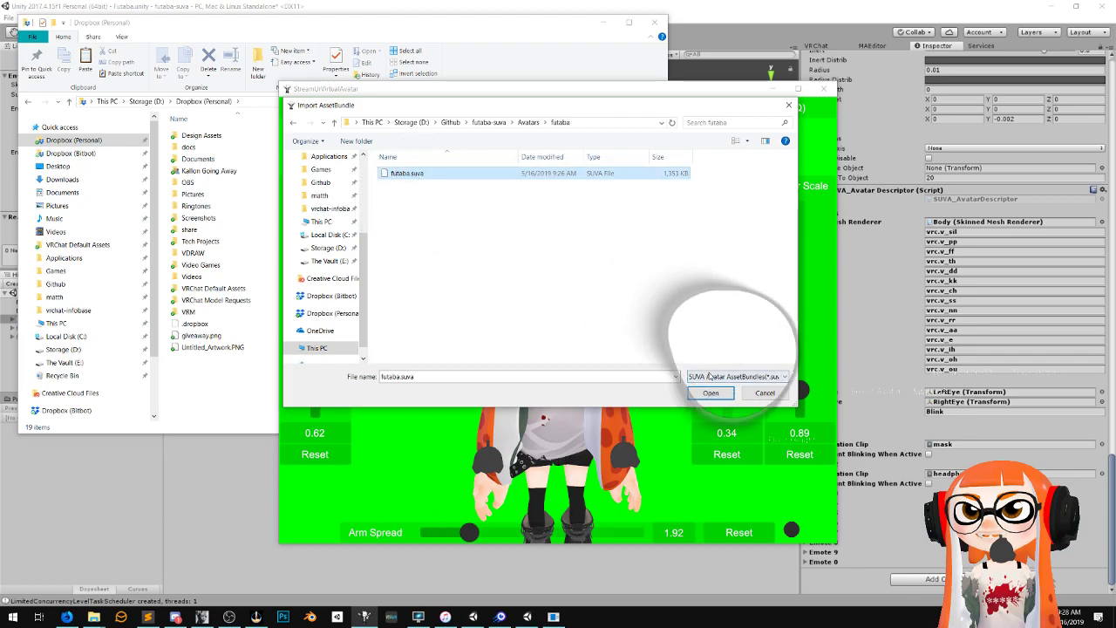
left_click(711, 392)
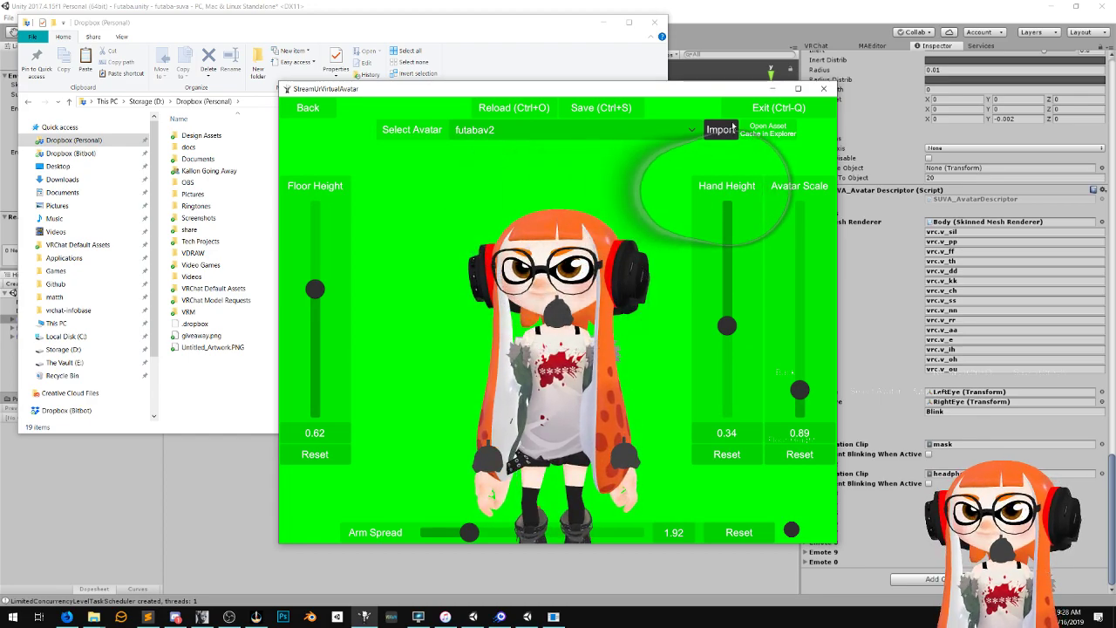
Set the active avatar to futaba, preview it with the settings menu closed, and exit StreamUrVirtualAvatar
left_click(493, 131)
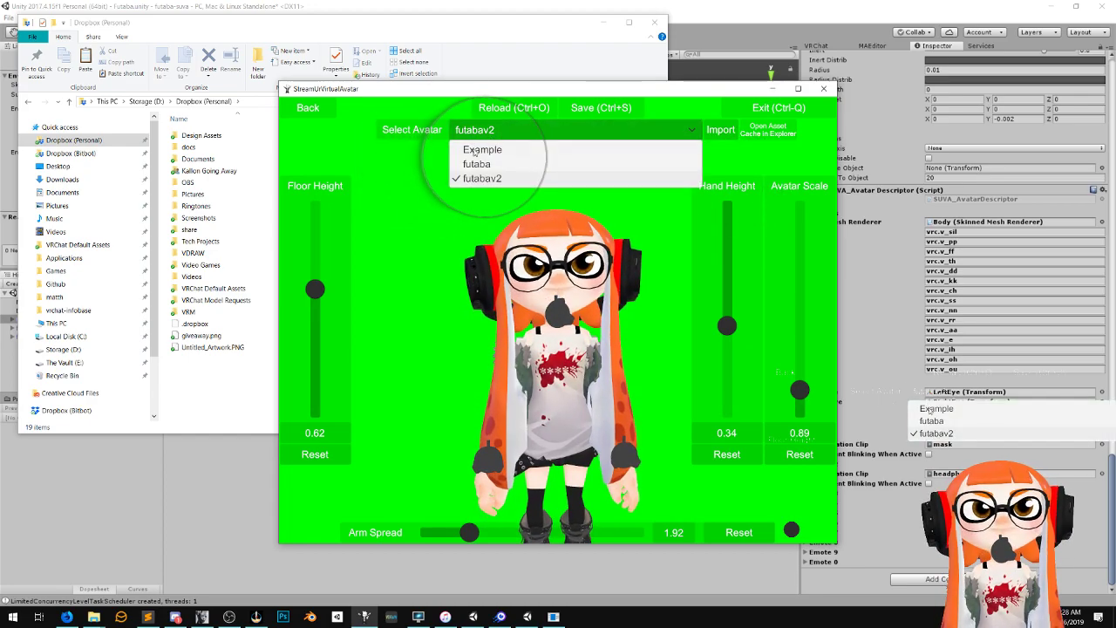
left_click(471, 165)
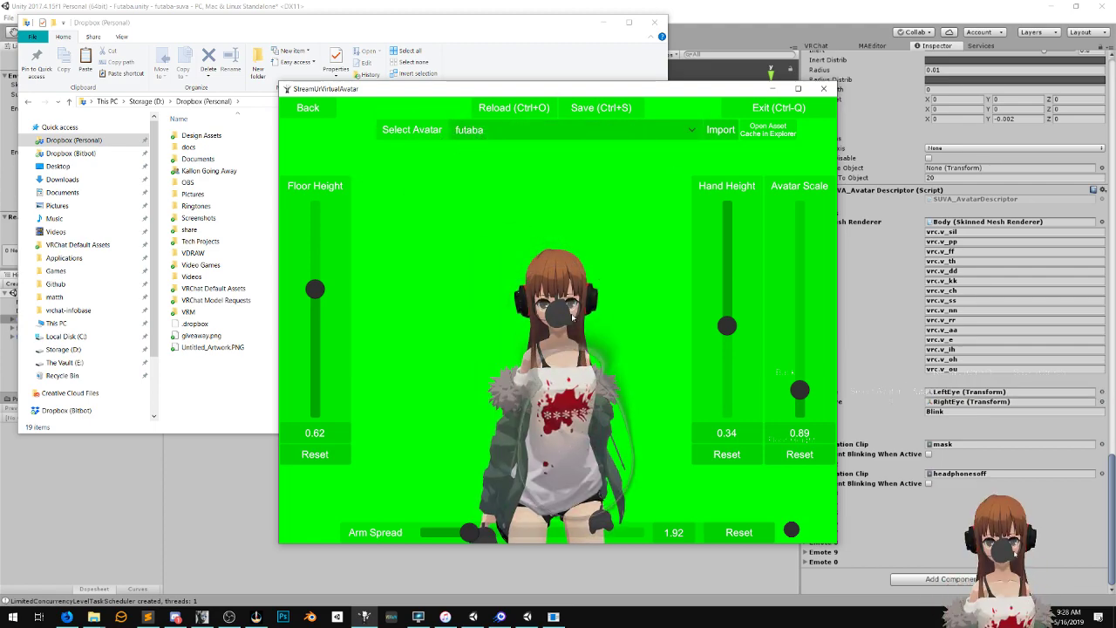
left_click(317, 112)
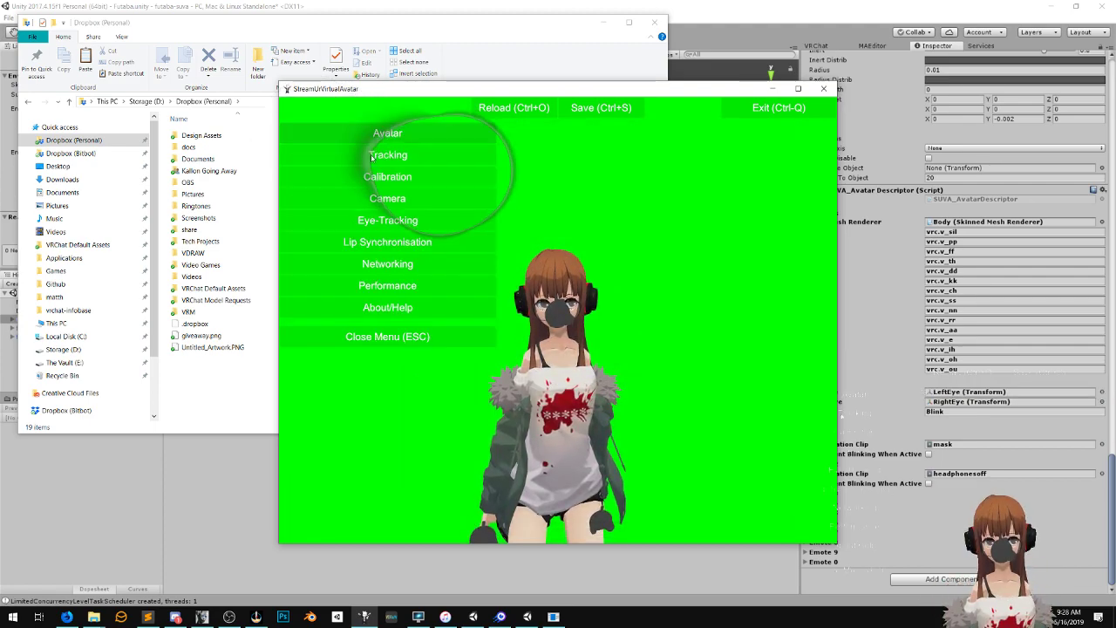
key("Escape")
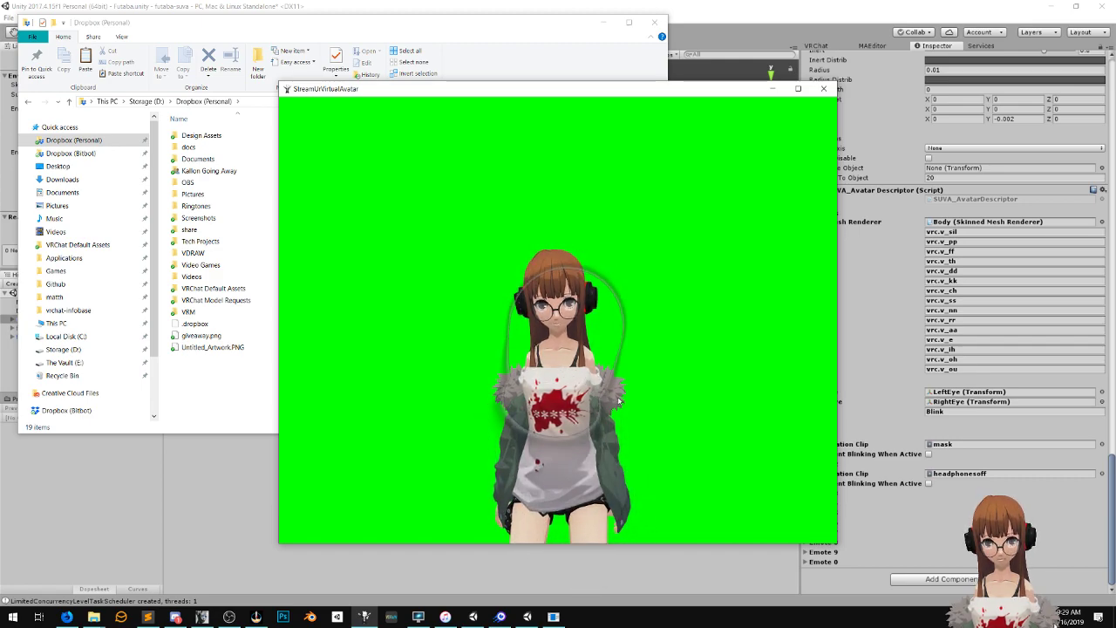
left_click(826, 89)
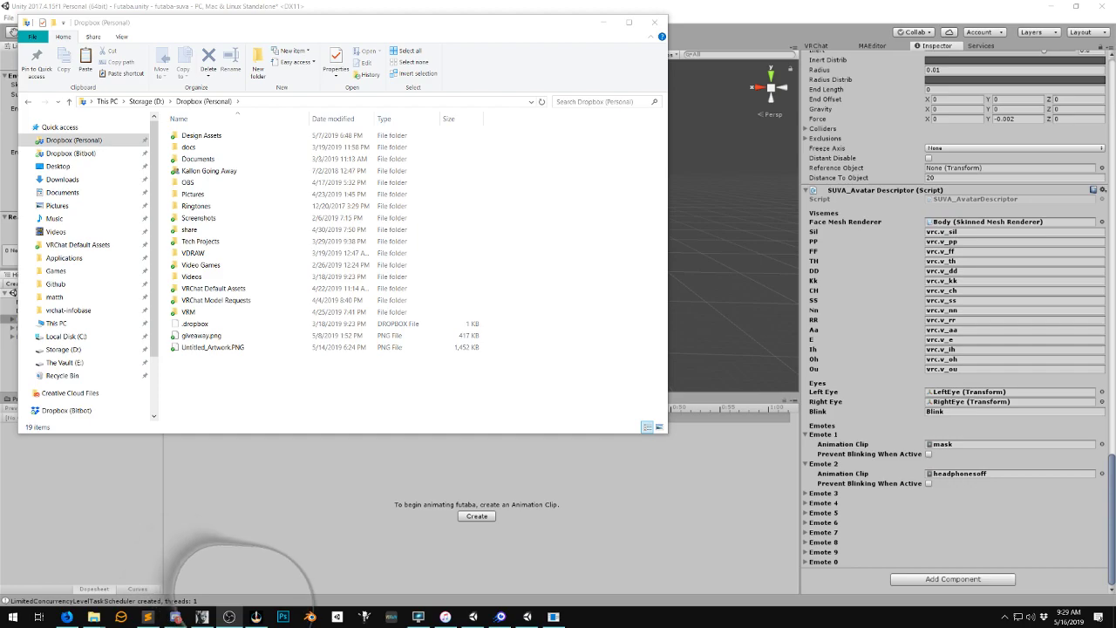
In the Sublime Text notes, add "(If using eye-tracking - full screen/same res as monitor)" below the SUVA link, and minimize the editor
left_click(149, 617)
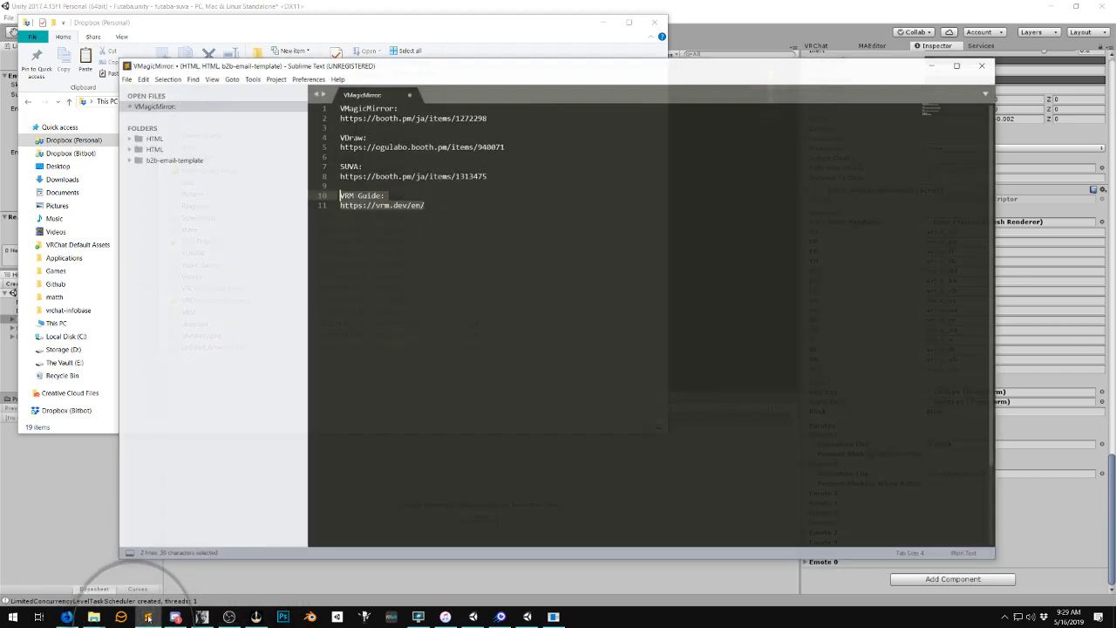
left_click(504, 170)
key("Return")
type("(If using")
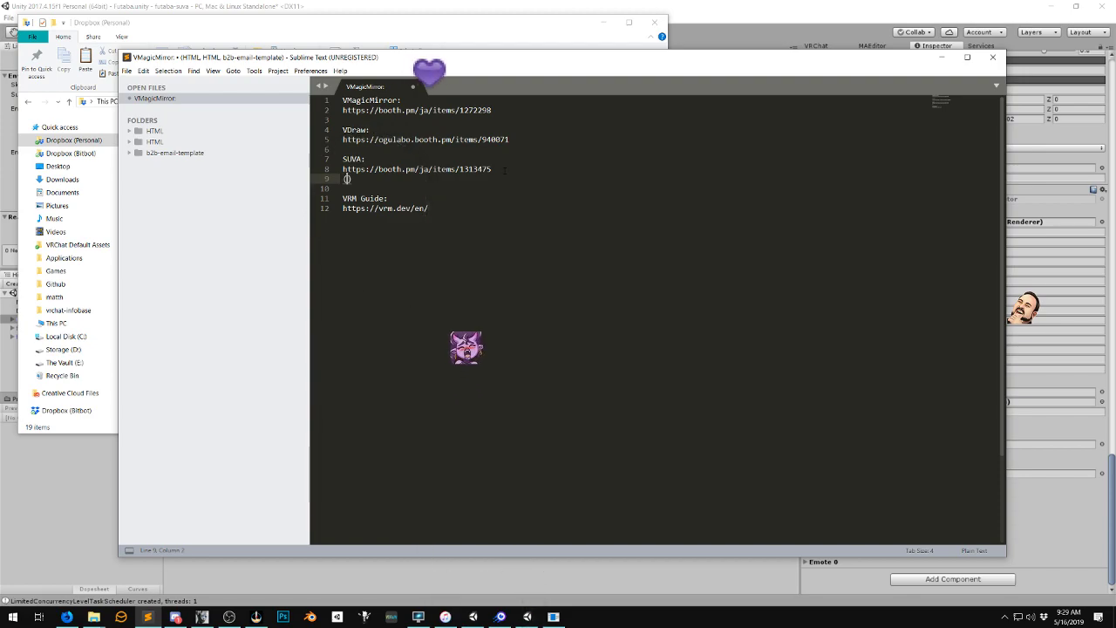
type(" eye-tra")
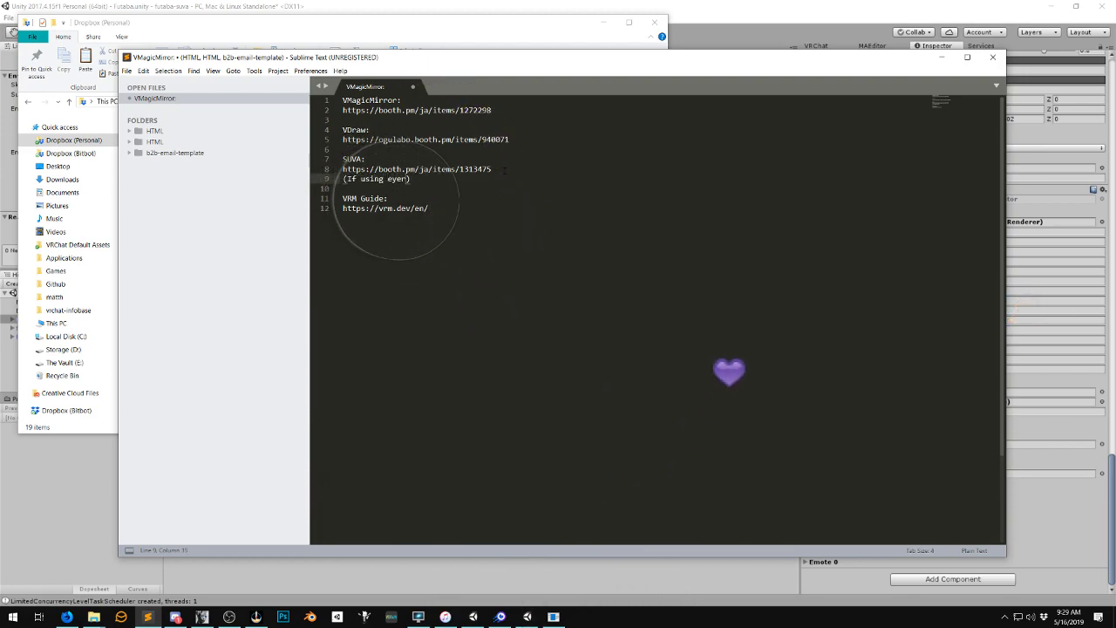
type("cking - ")
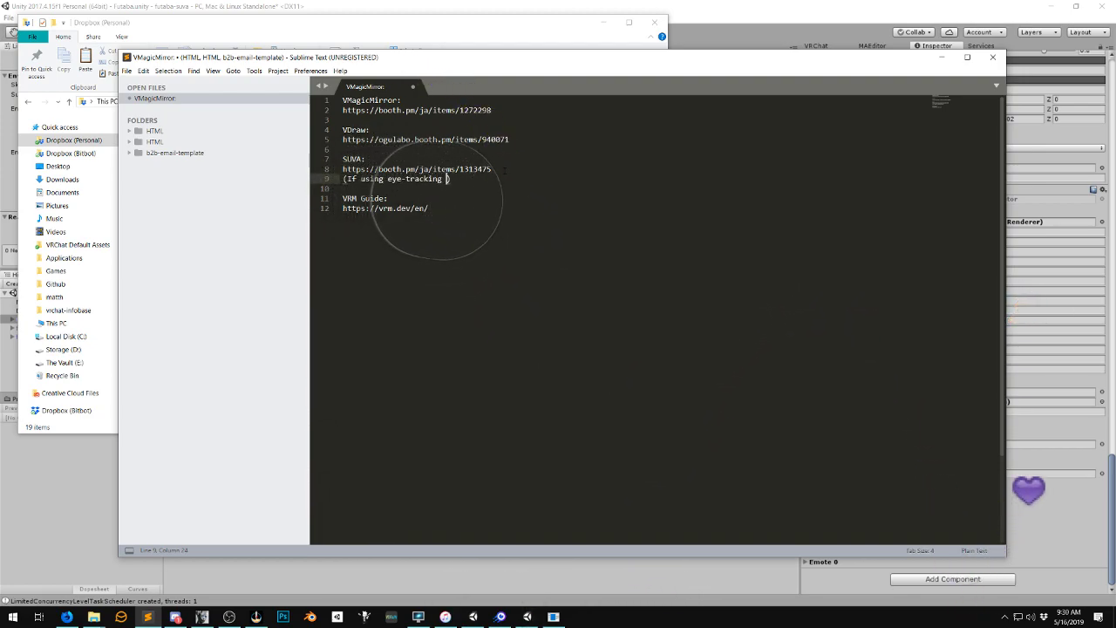
type("full screen")
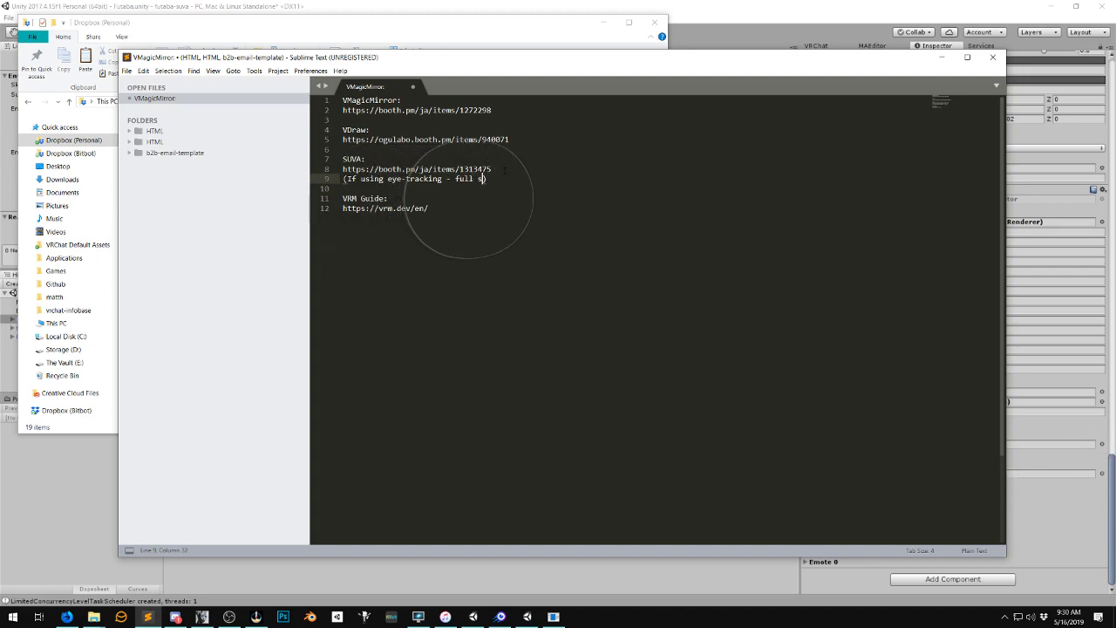
type("/same res as")
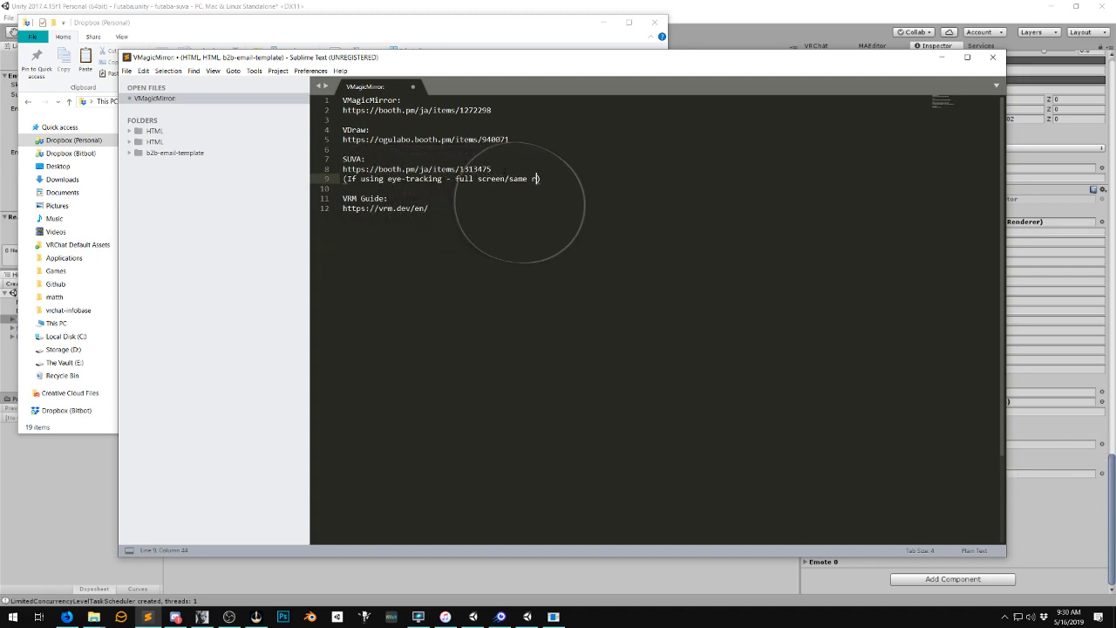
type(" monitor")
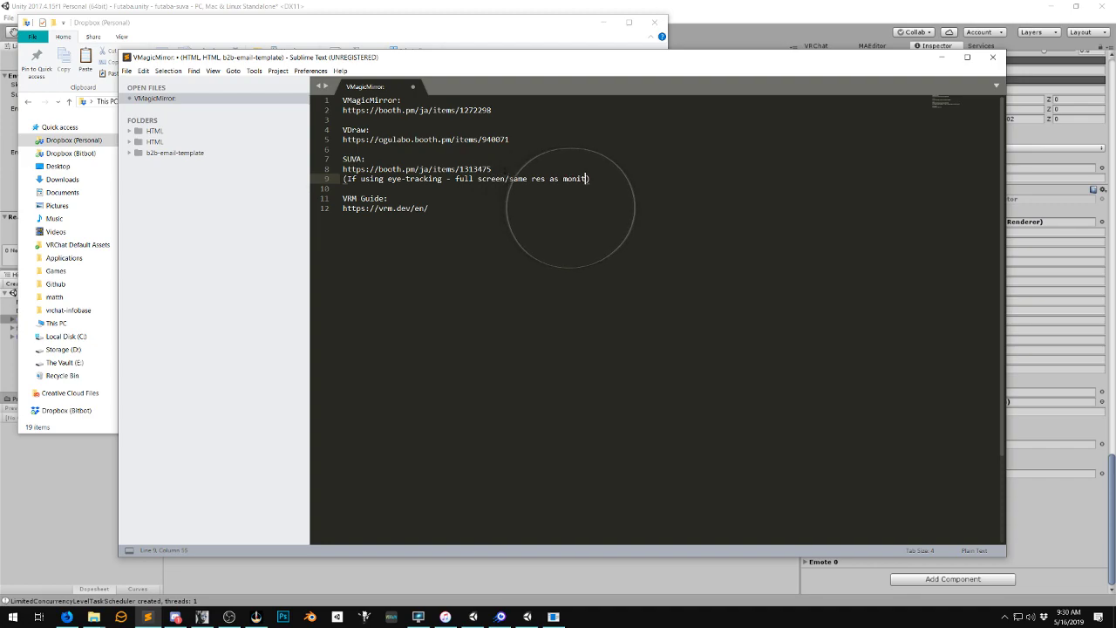
key("End")
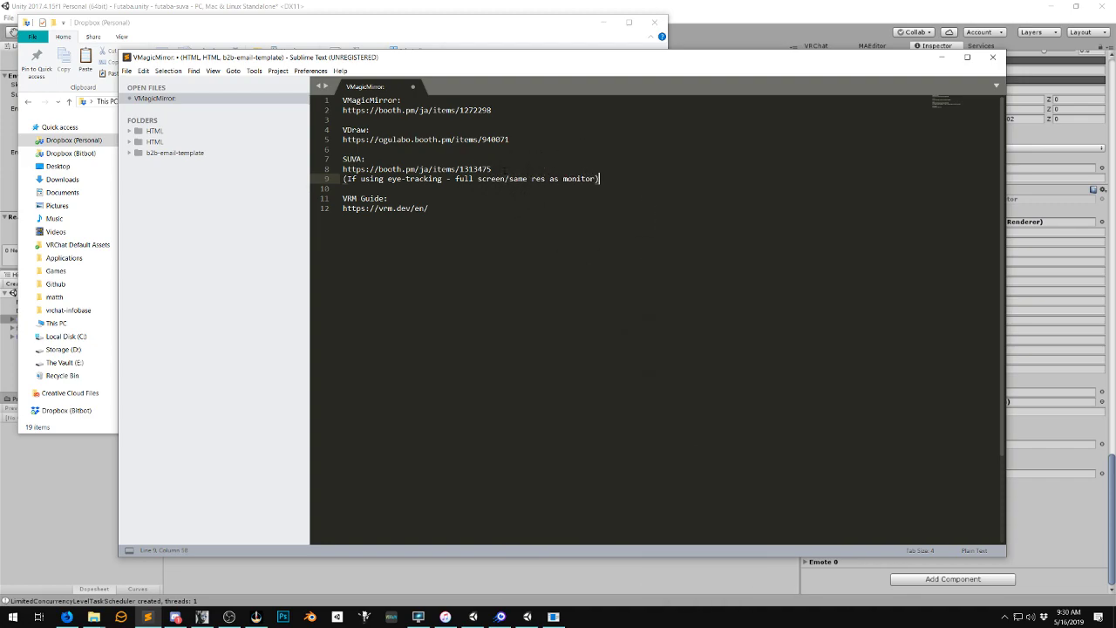
left_click(942, 56)
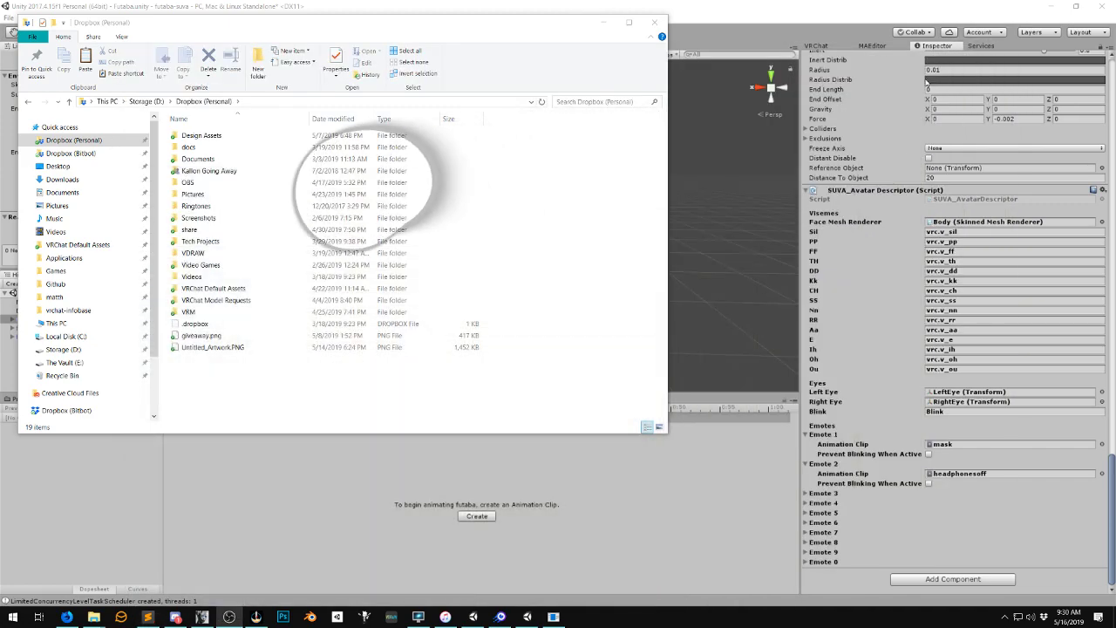
Minimize the Unity project and close the running VMagicMirror window
left_click(770, 31)
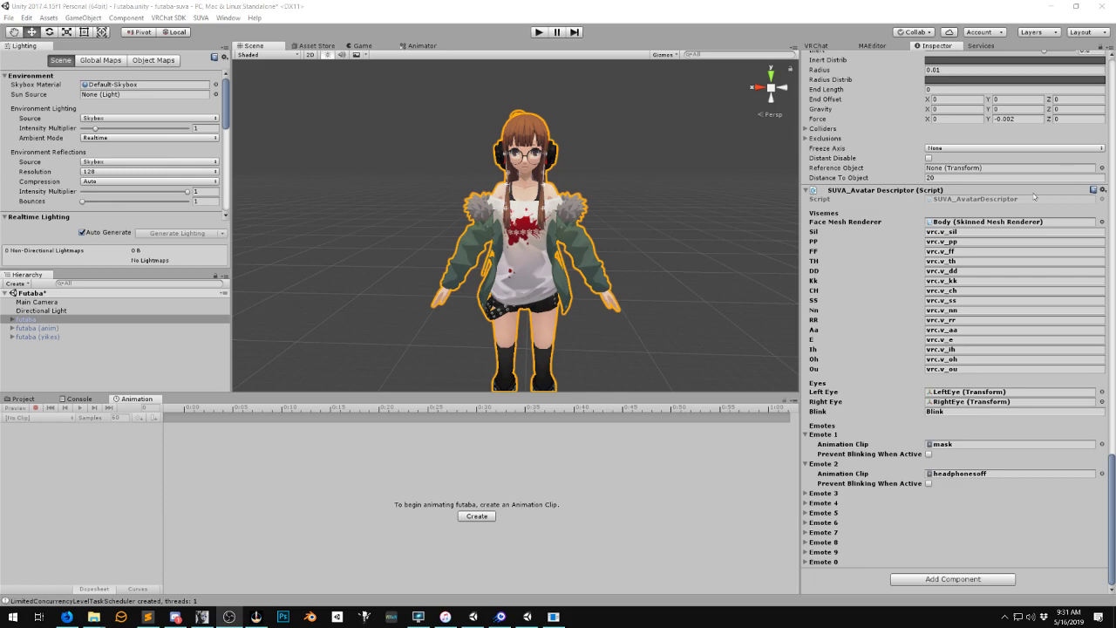
left_click(1051, 10)
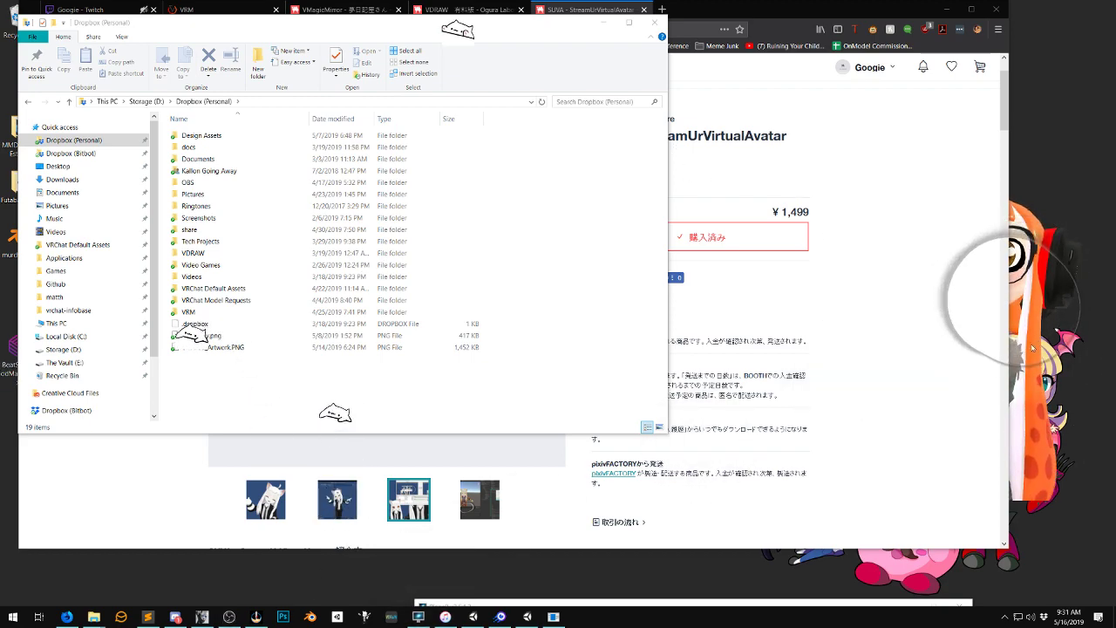
left_click(528, 617)
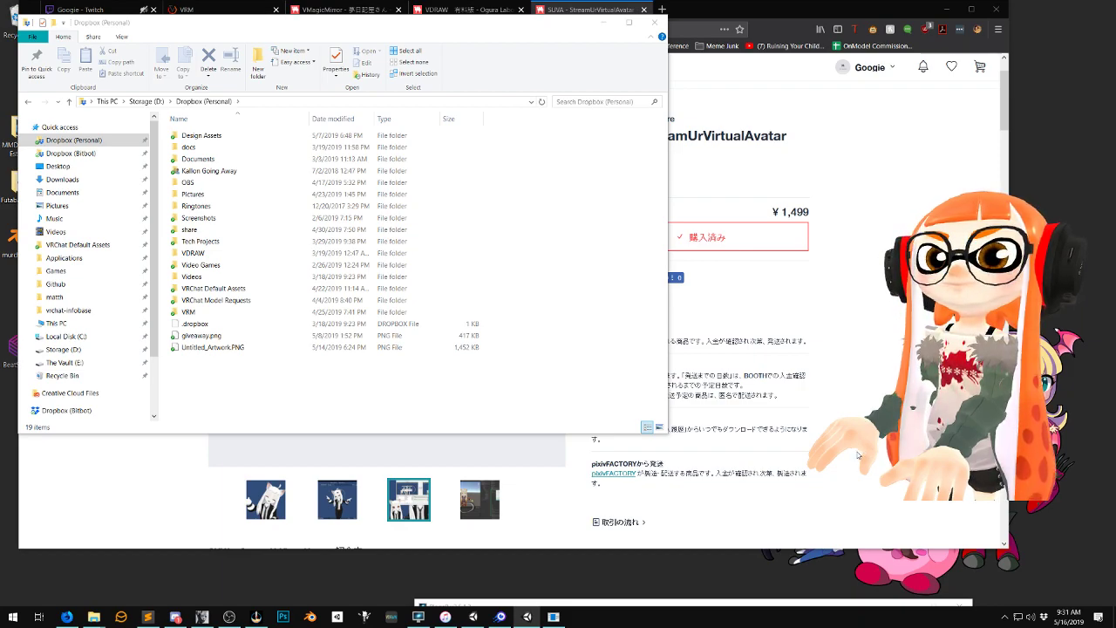
right_click(527, 617)
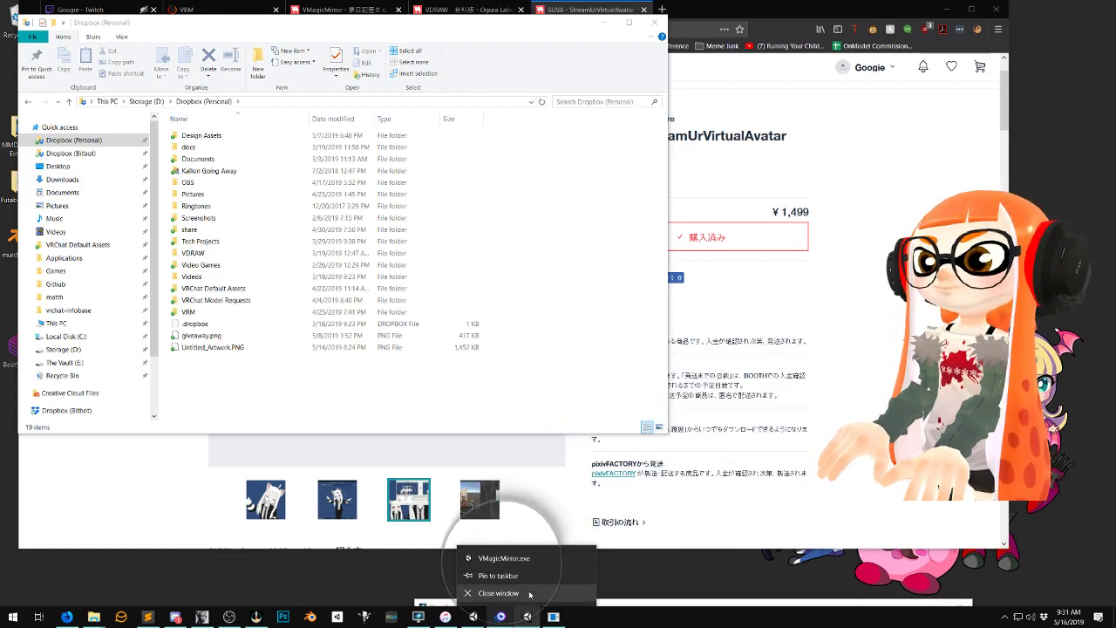
left_click(493, 594)
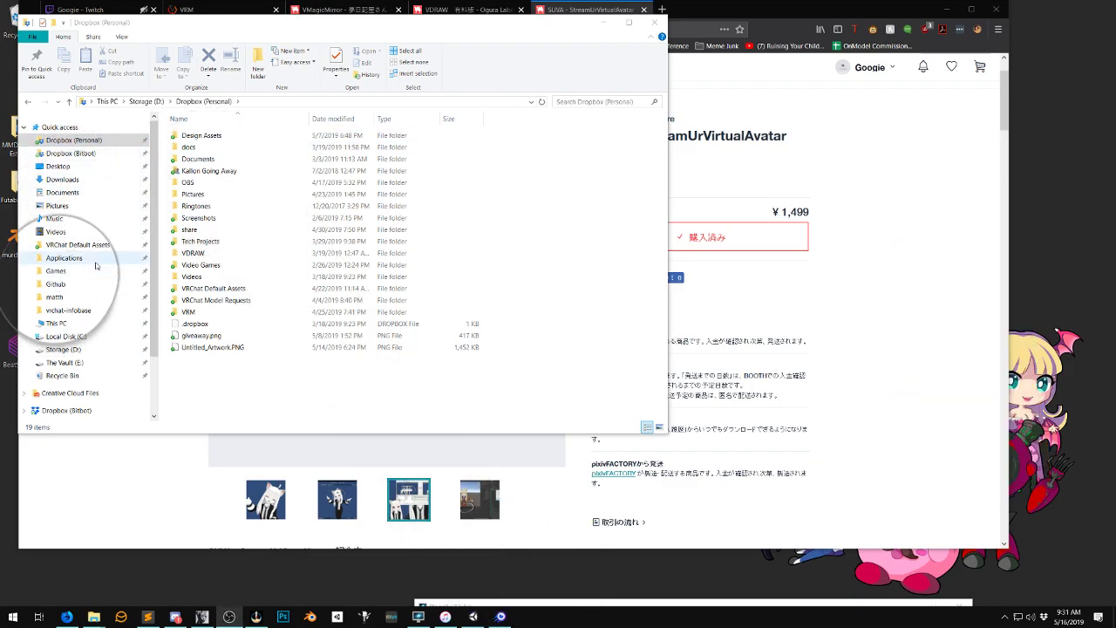
Launch VMagicMirror.exe from the Applications/VMagicMirror v0.8.0 folder, accepting its current display configuration
left_click(64, 258)
double_click(218, 170)
double_click(214, 229)
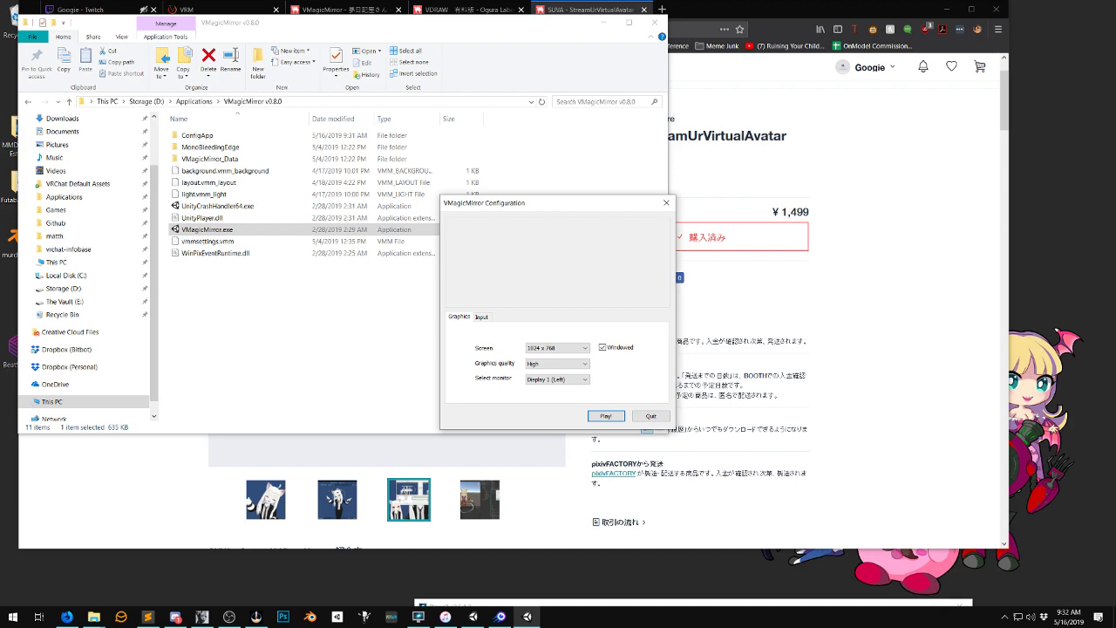
left_click(606, 416)
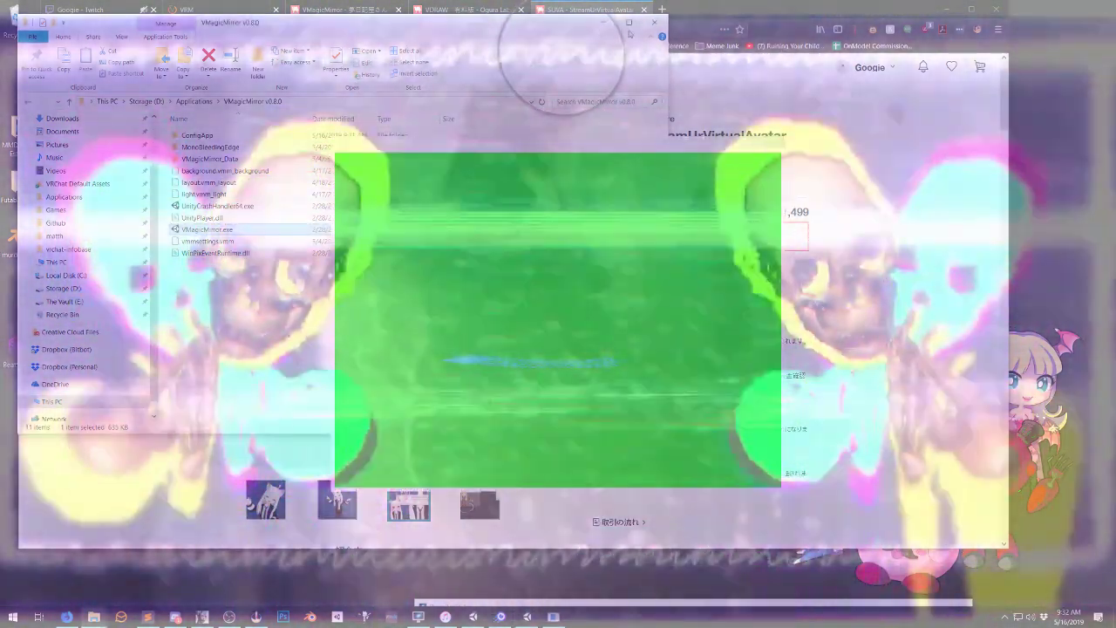
Bring the browser forward and show the VMagicMirror product page on BOOTH
left_click(818, 99)
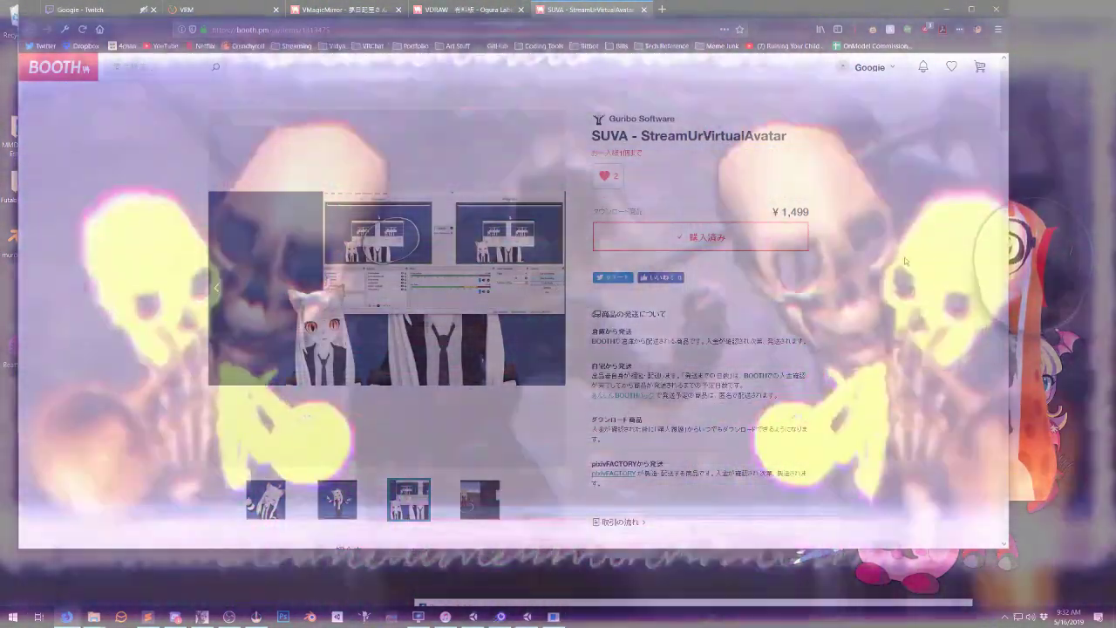
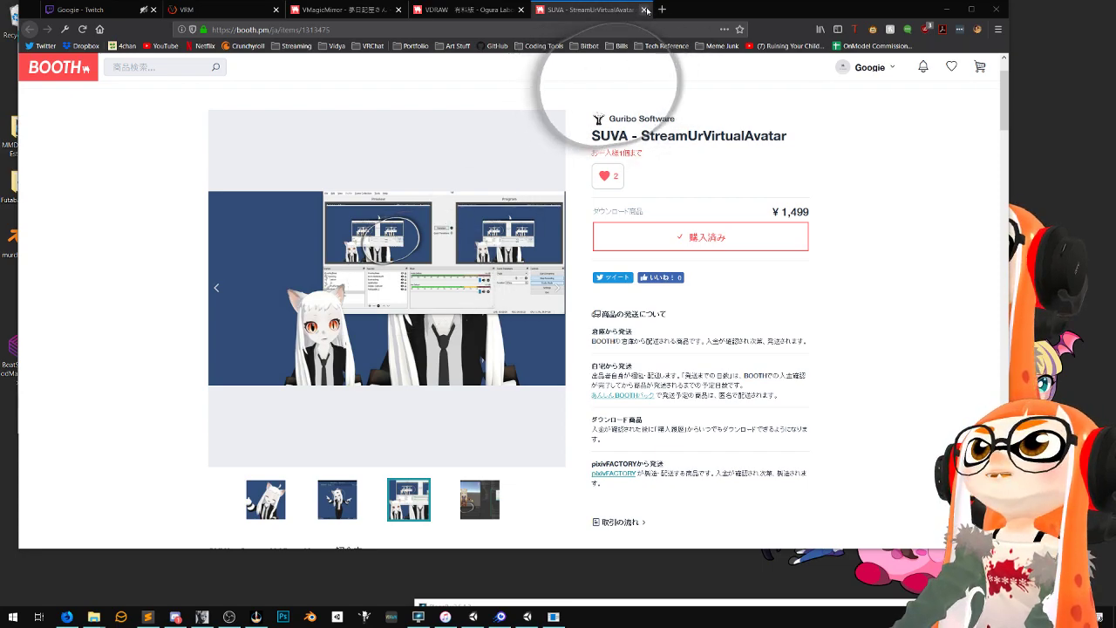
left_click(340, 9)
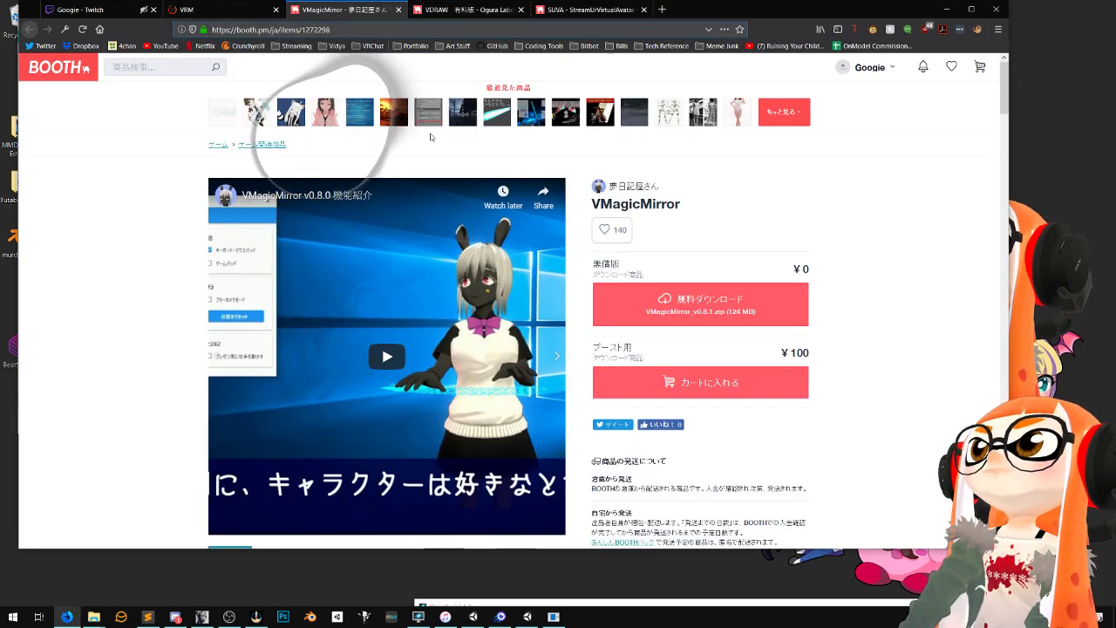
scroll(428, 132, "down", 2)
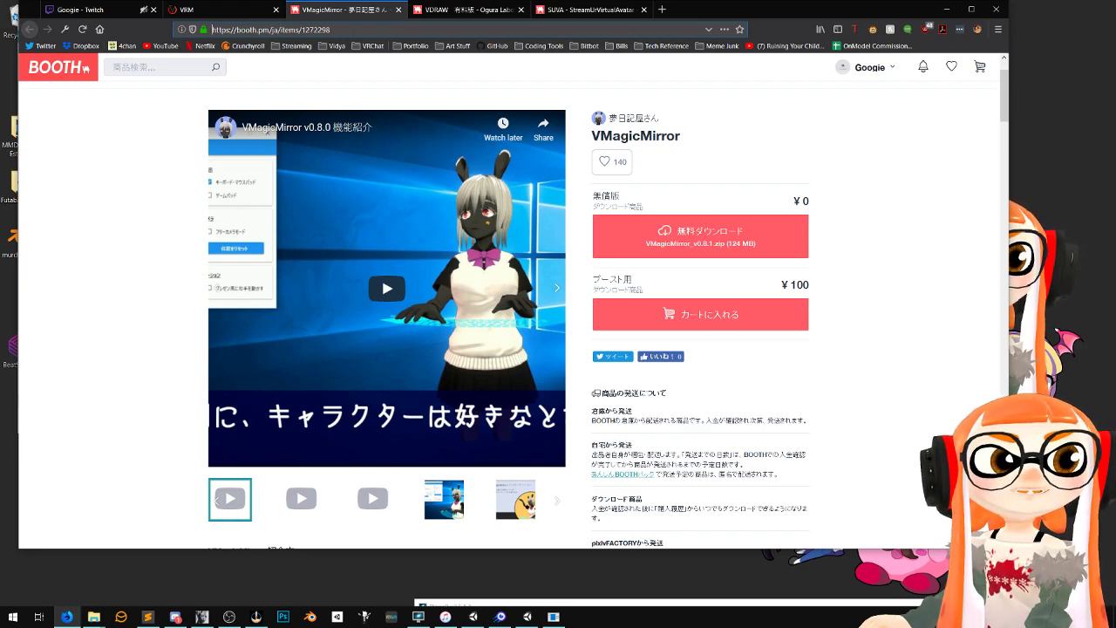
In the Sublime Text notes, add the line "github.com/Guribo/SUVA/wiki/About" directly below the SUVA BOOTH link
left_click(228, 617)
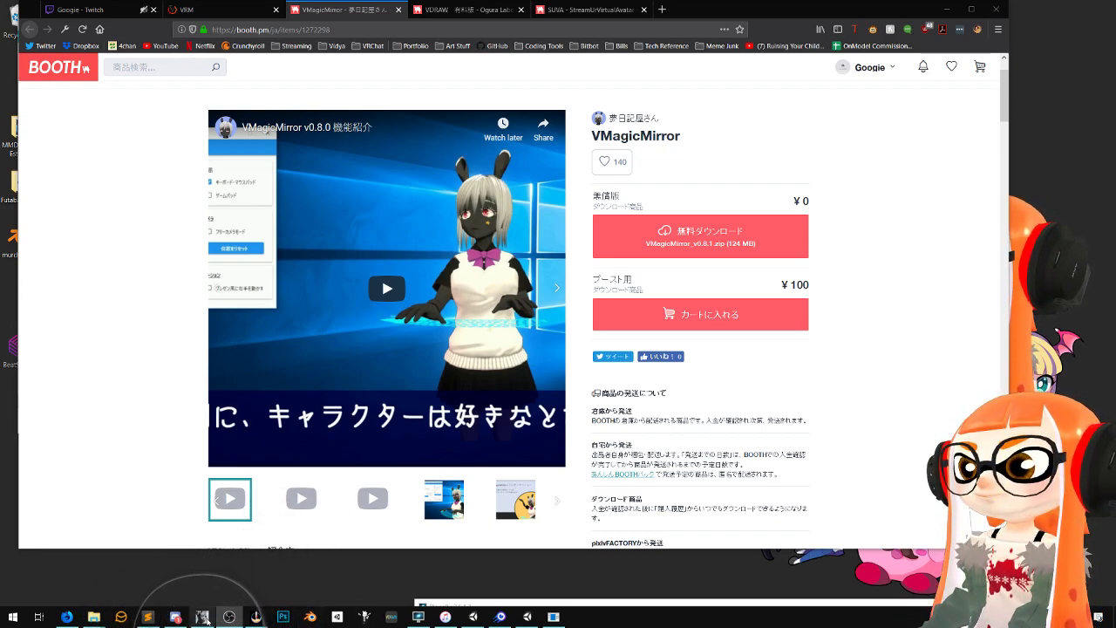
left_click(147, 616)
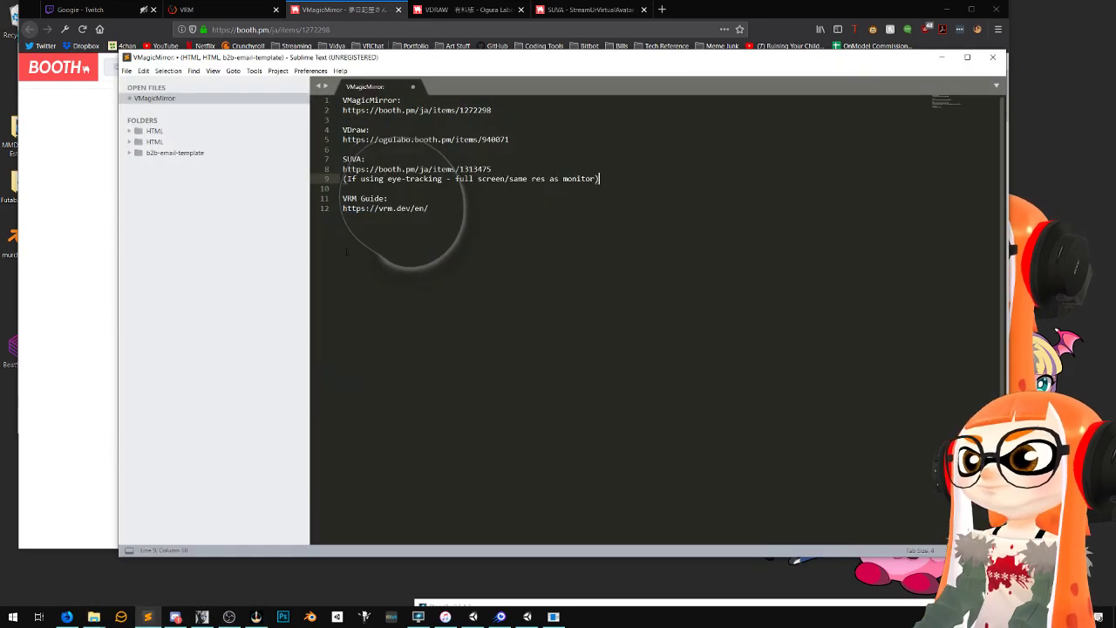
left_click(559, 169)
key("Return")
type("github.com / Guribo / SUVA/wiki/About")
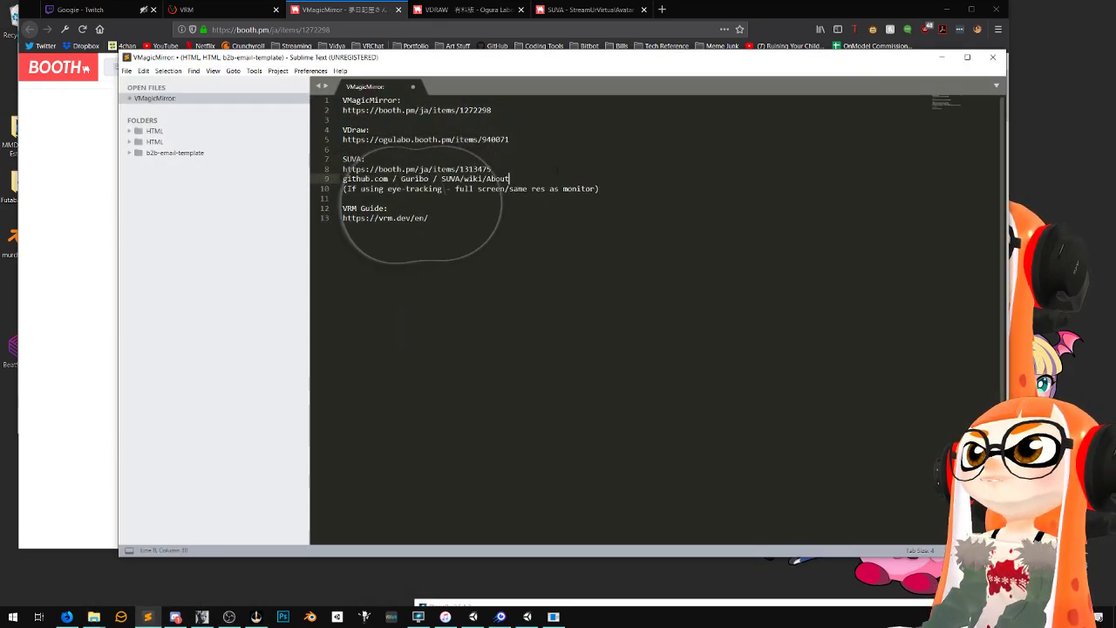
key("BackSpace")
key("Left")
key("BackSpace")
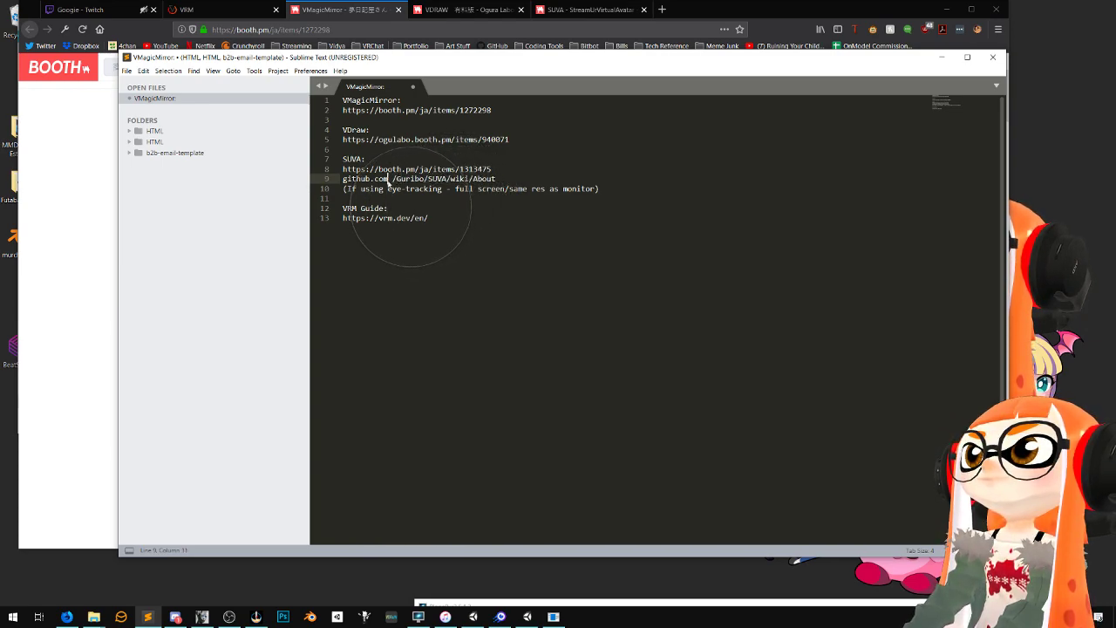
key("Delete")
left_click(229, 617)
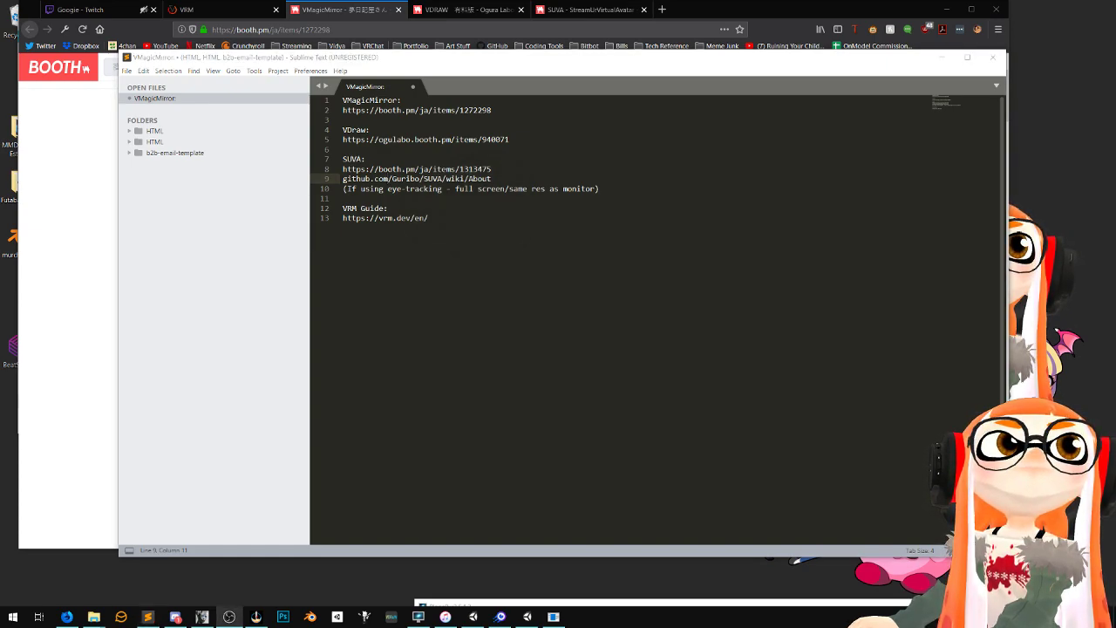
left_click(503, 170)
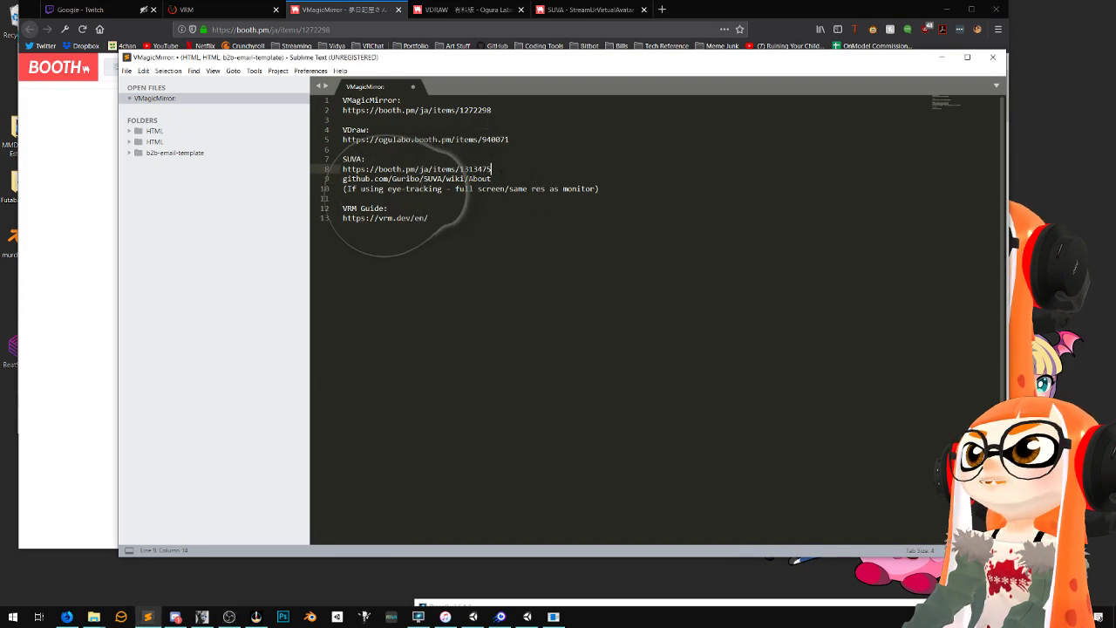
key("Return")
type("https://guribo.itch.io/suva")
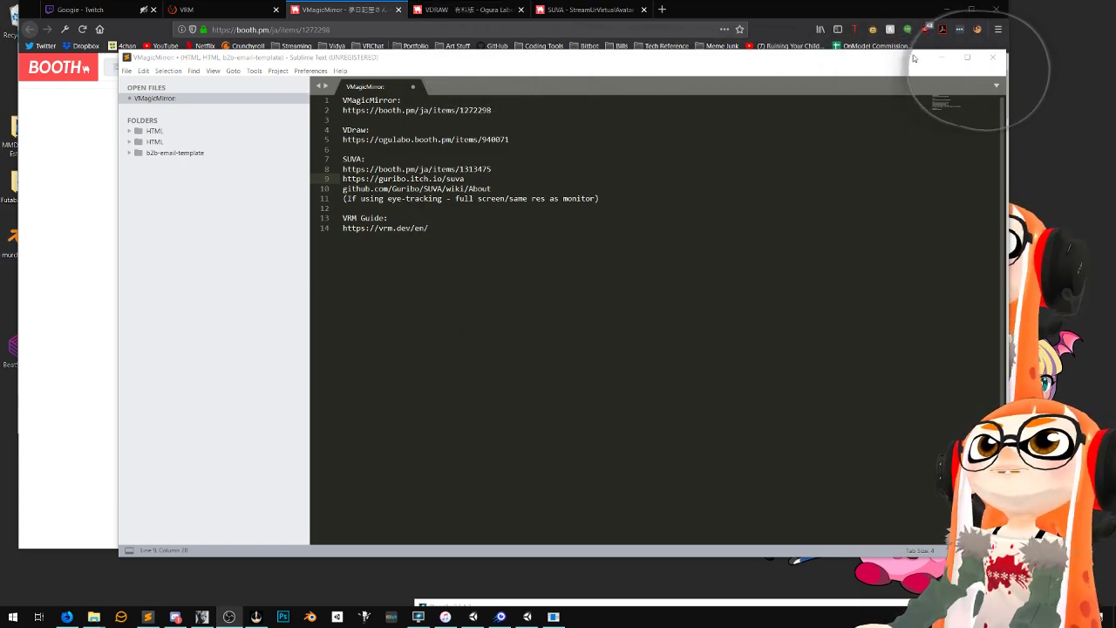
left_click(942, 56)
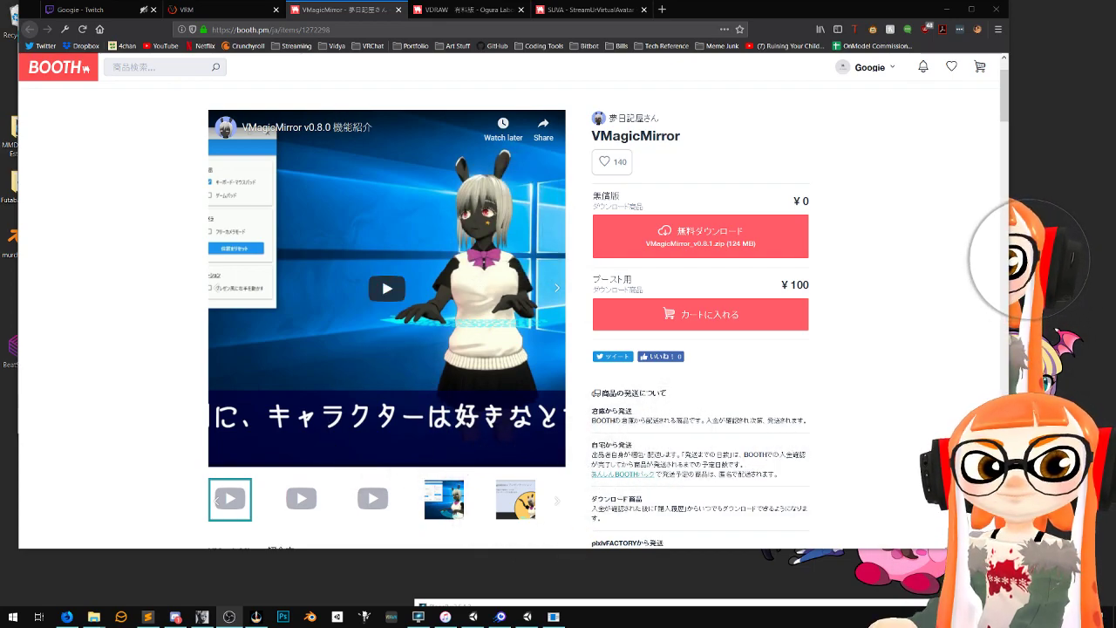
Reposition the browser window and show the VMagicMirror and VDRAW product pages
left_click_drag(778, 9, 859, 20)
scroll(253, 105, "up", 2)
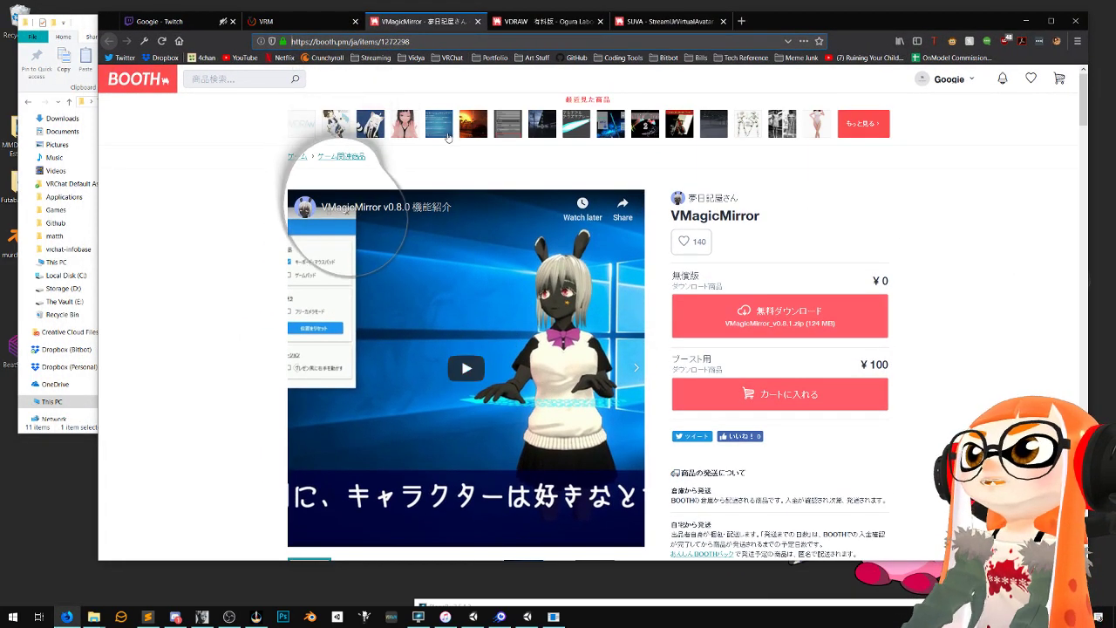
left_click(548, 22)
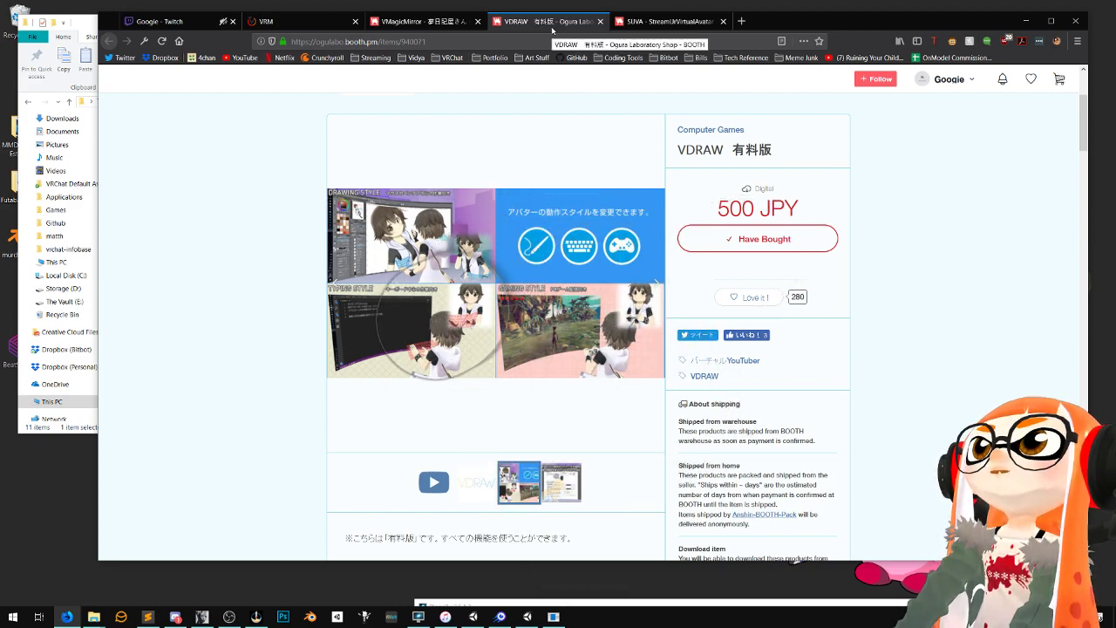
Look through the VRM guide's contents and open its "Conversion from existing 3D model" section to read the workflow
left_click(270, 21)
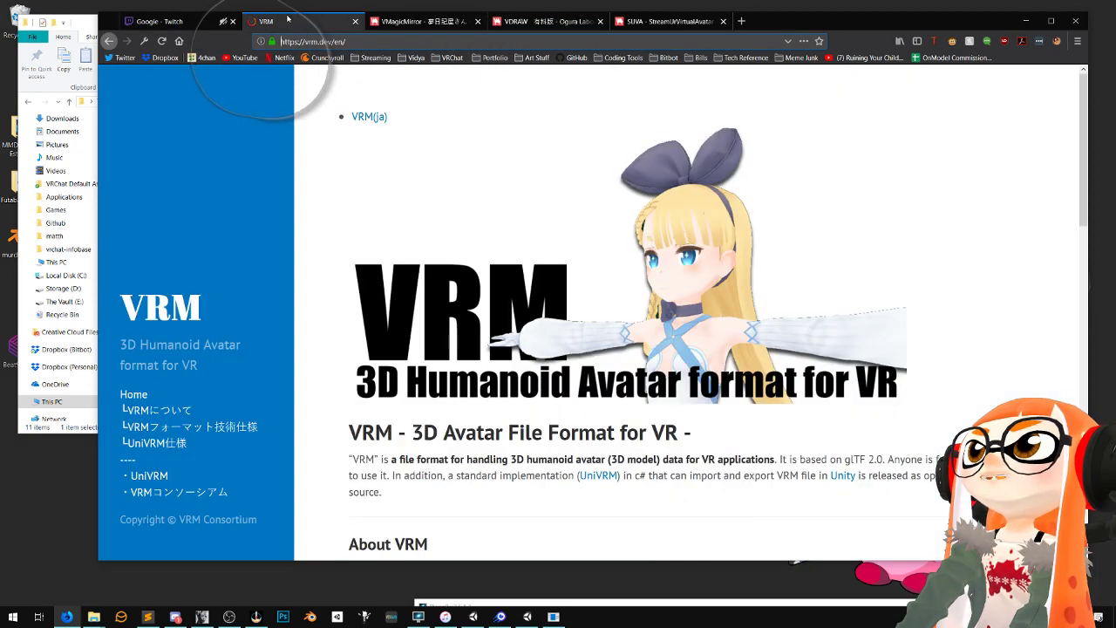
left_click(325, 41)
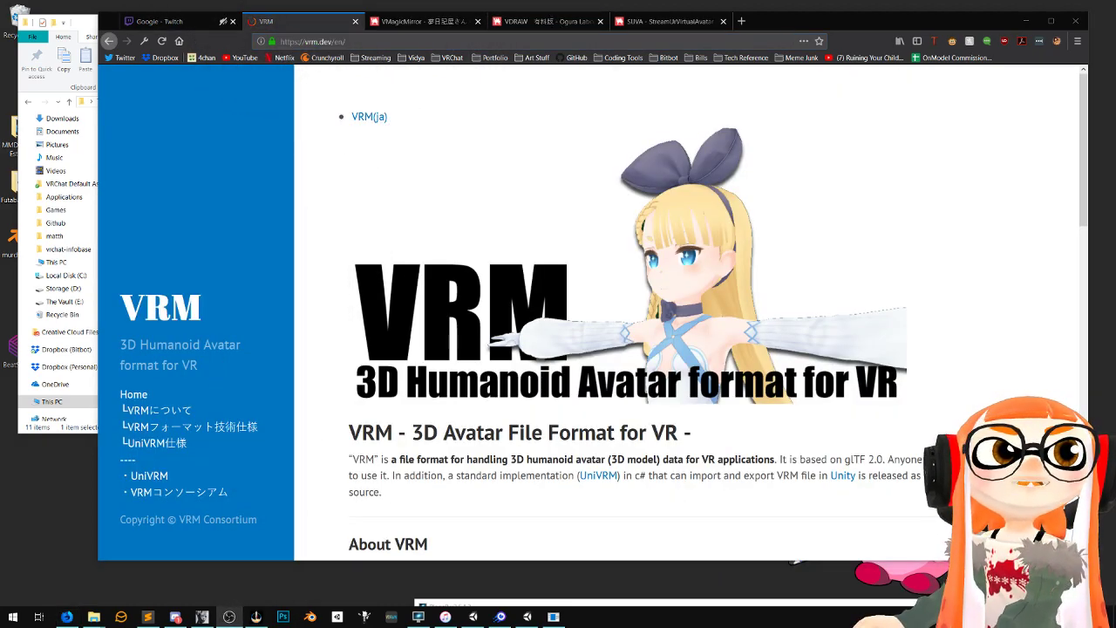
scroll(511, 349, "down", 3)
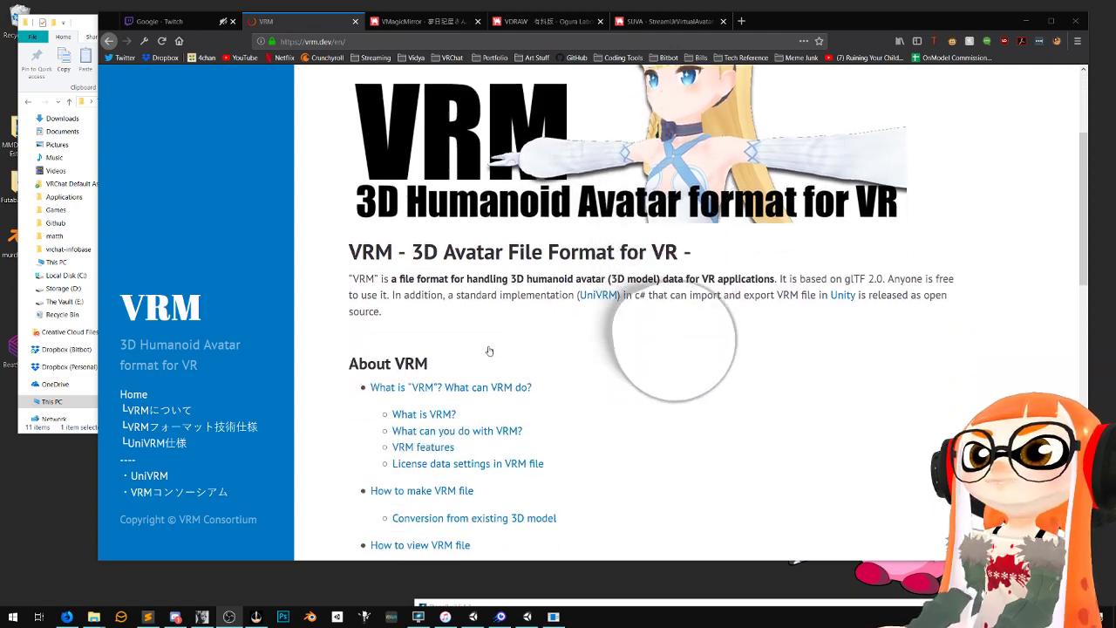
scroll(349, 342, "down", 5)
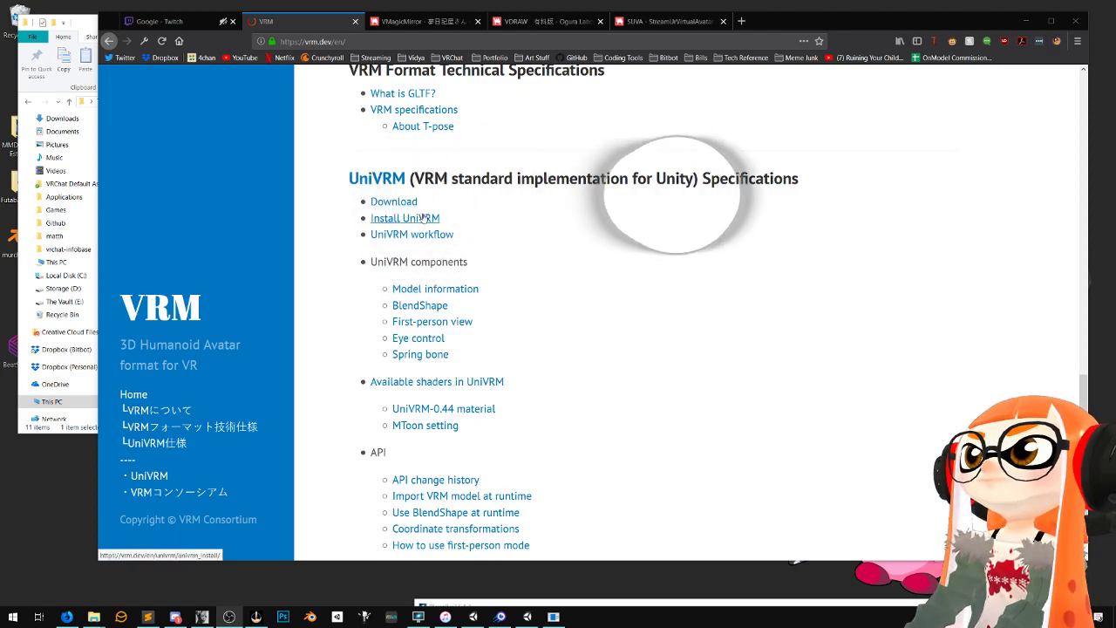
scroll(522, 391, "down", 1)
scroll(475, 417, "up", 10)
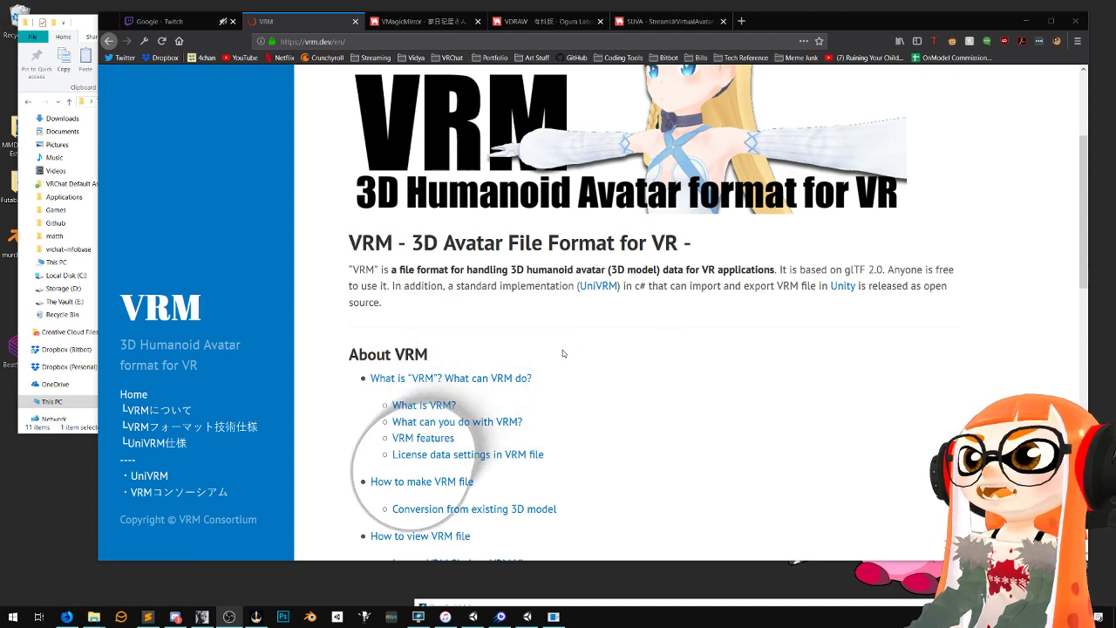
scroll(558, 357, "down", 3)
left_click(489, 395)
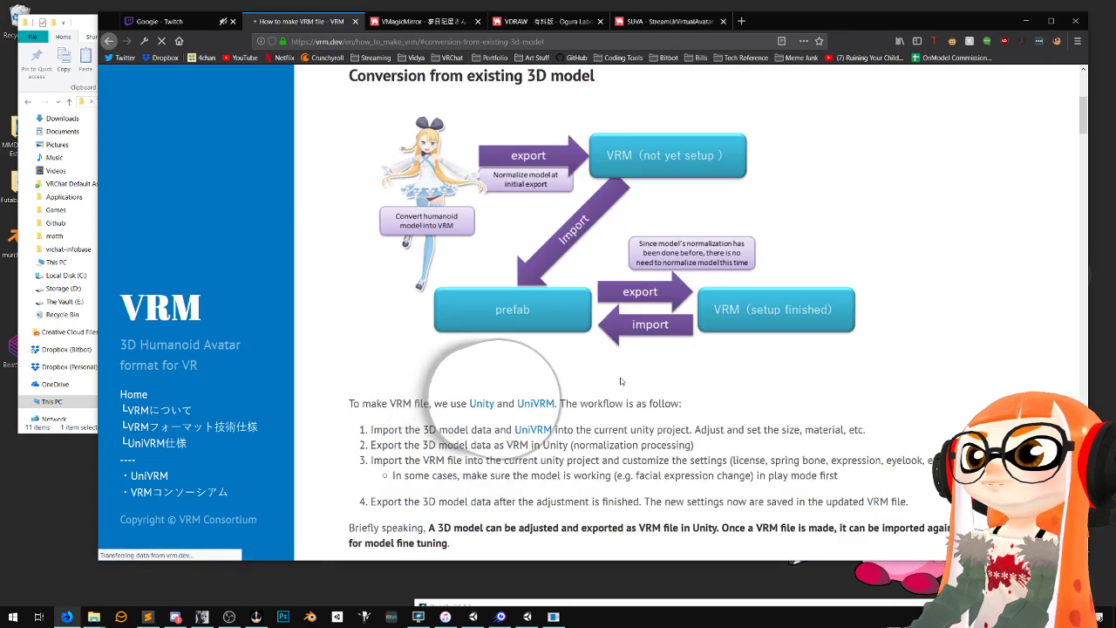
scroll(551, 370, "down", 5)
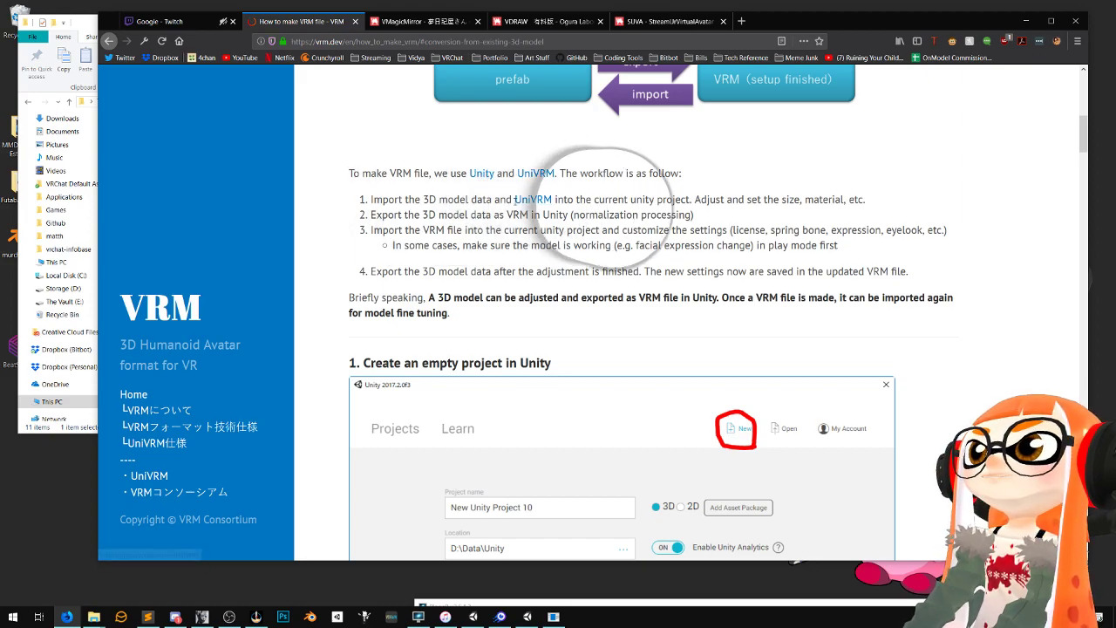
Open the guide's UniVRM link in a new tab and go to the GitHub repository's releases page
right_click(529, 201)
left_click(672, 209)
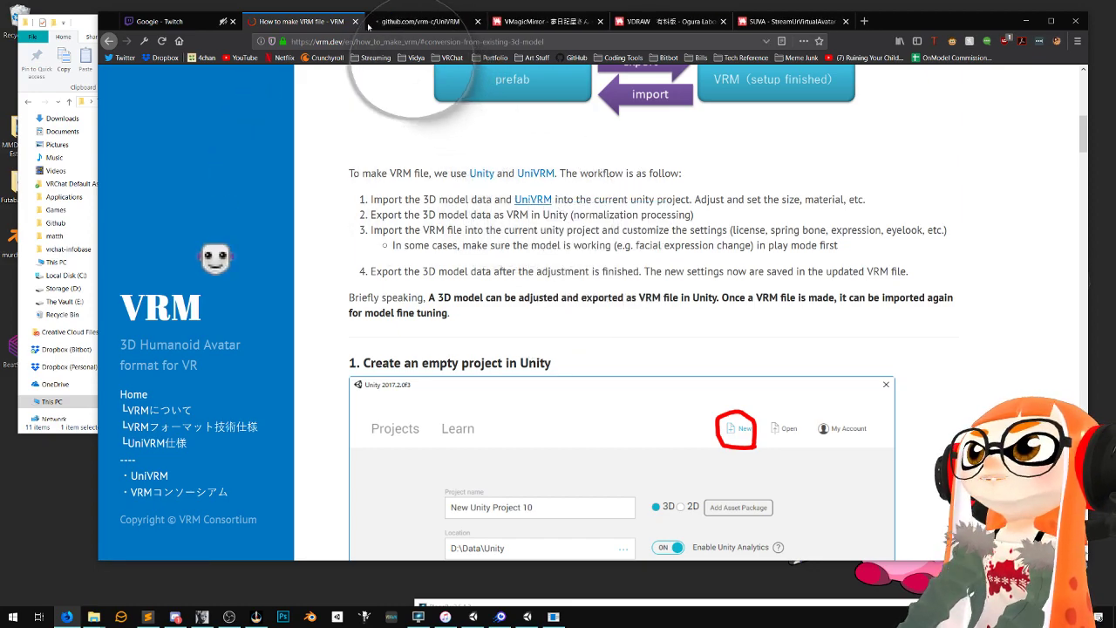
left_click(427, 21)
scroll(521, 234, "down", 4)
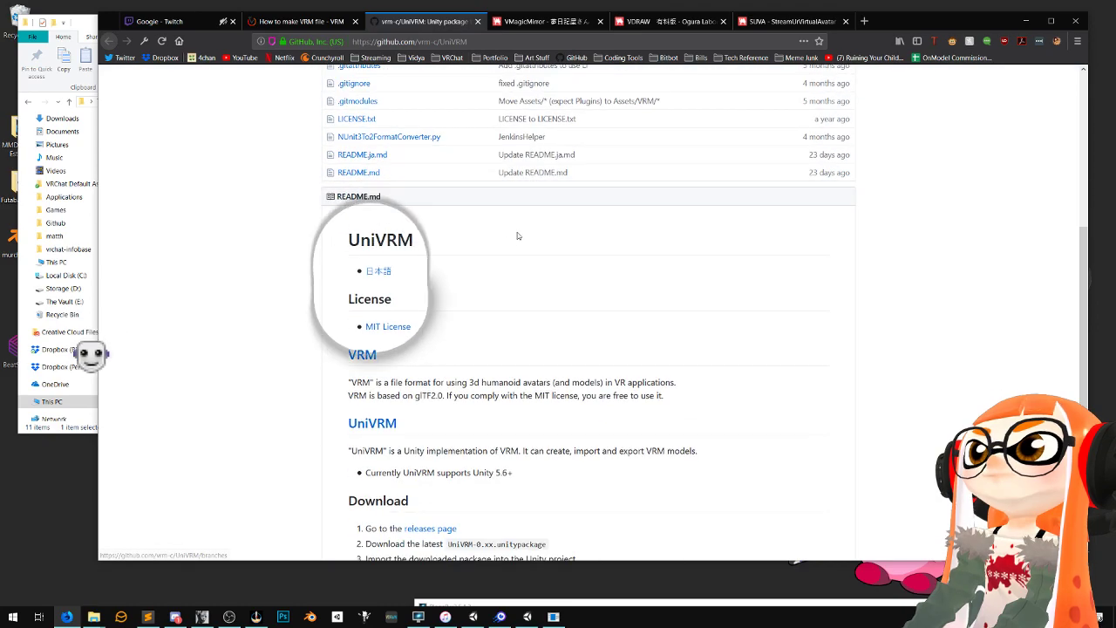
scroll(402, 261, "up", 4)
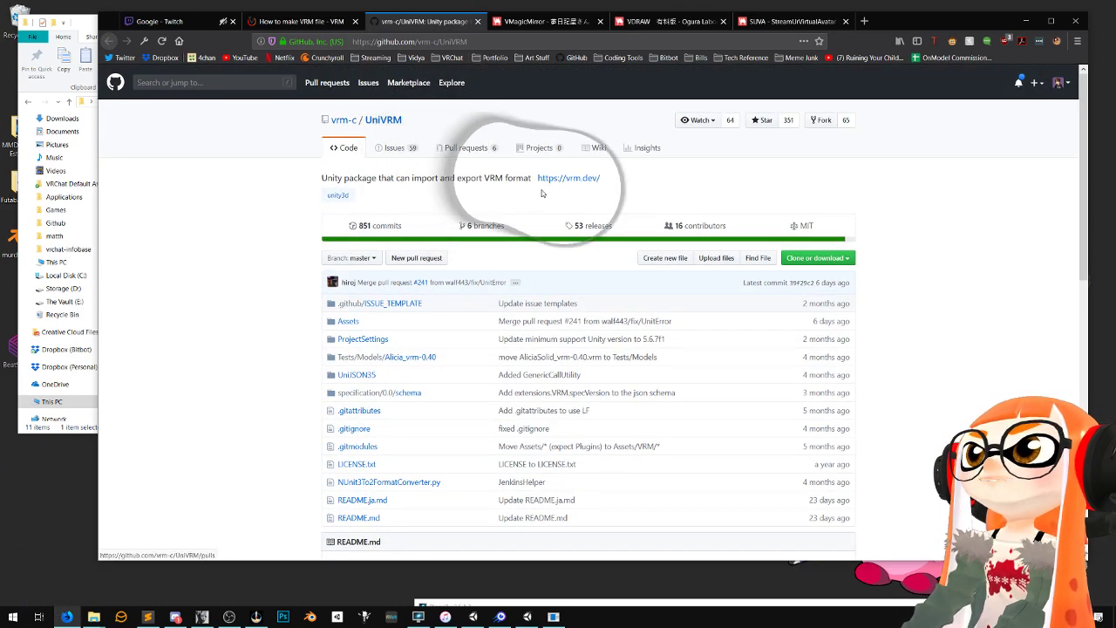
left_click(593, 225)
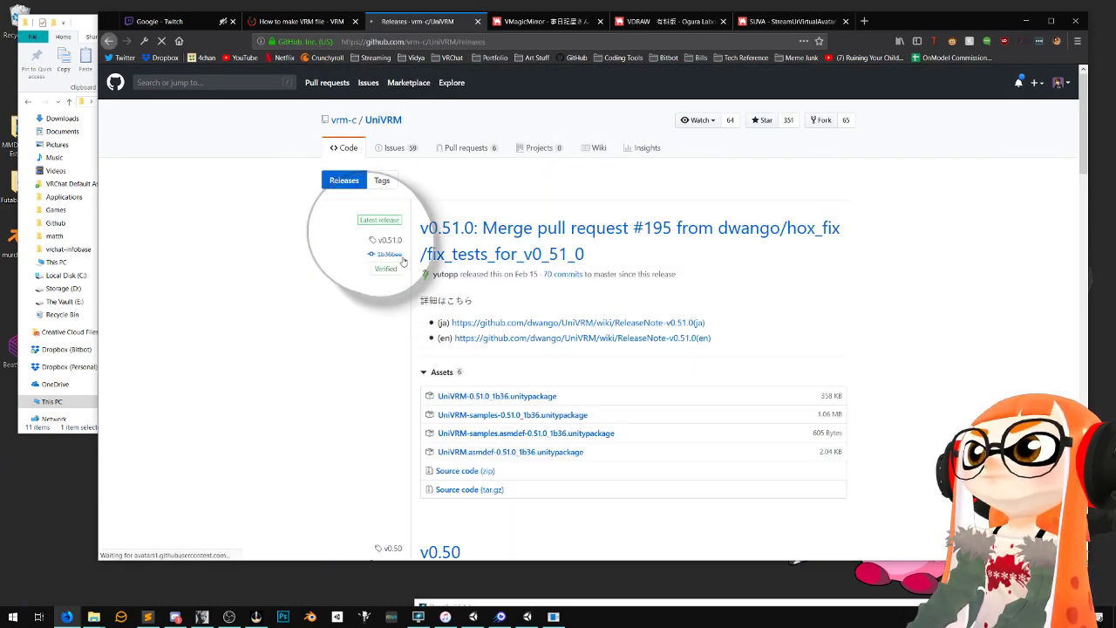
Download UniVRM-0.51.0_1b36.unitypackage from the v0.51.0 release assets, saving the file to disk
scroll(723, 364, "down", 3)
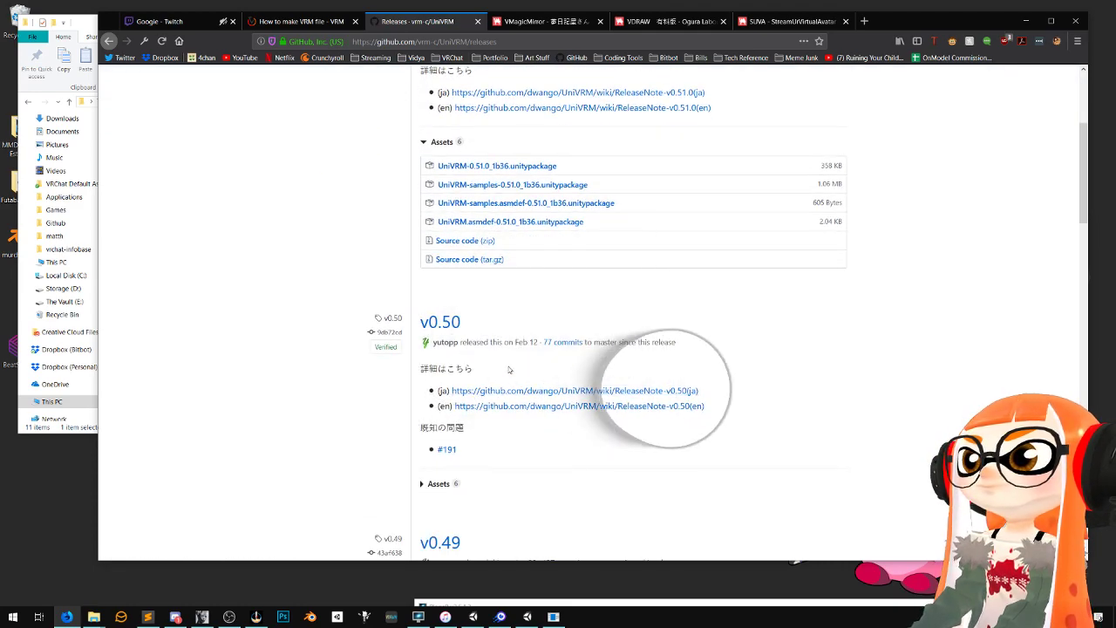
scroll(628, 358, "up", 3)
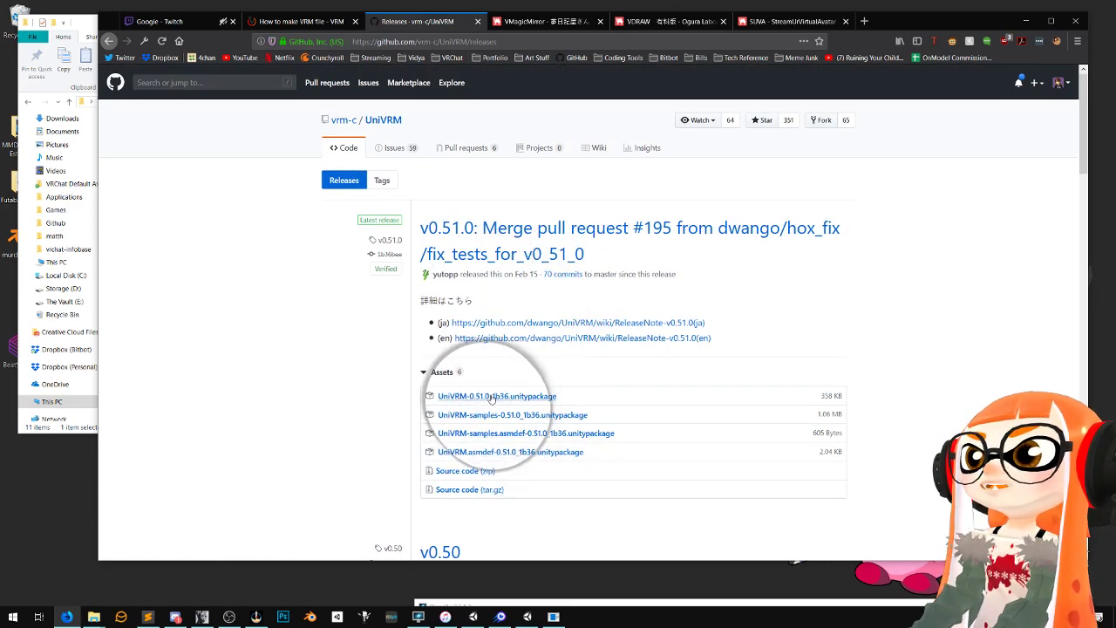
left_click(492, 401)
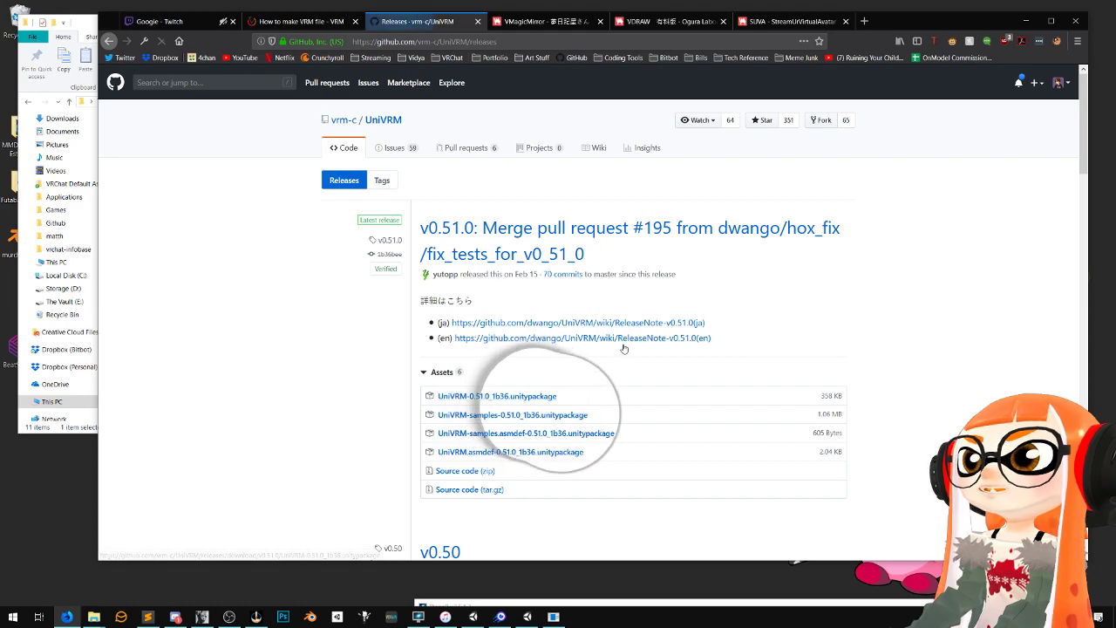
left_click(638, 404)
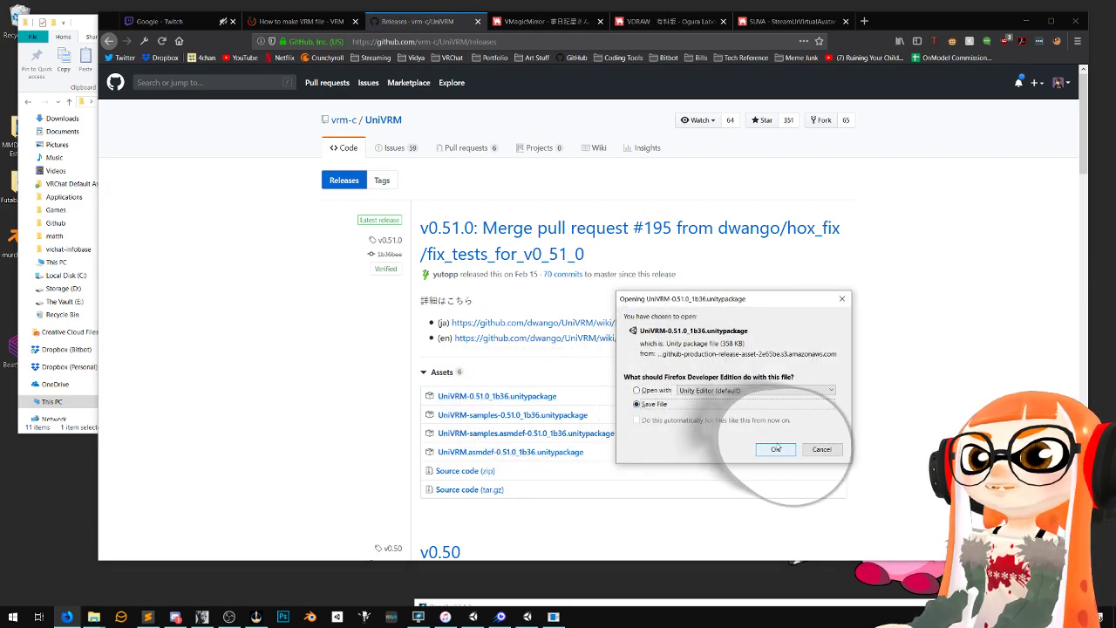
left_click(775, 449)
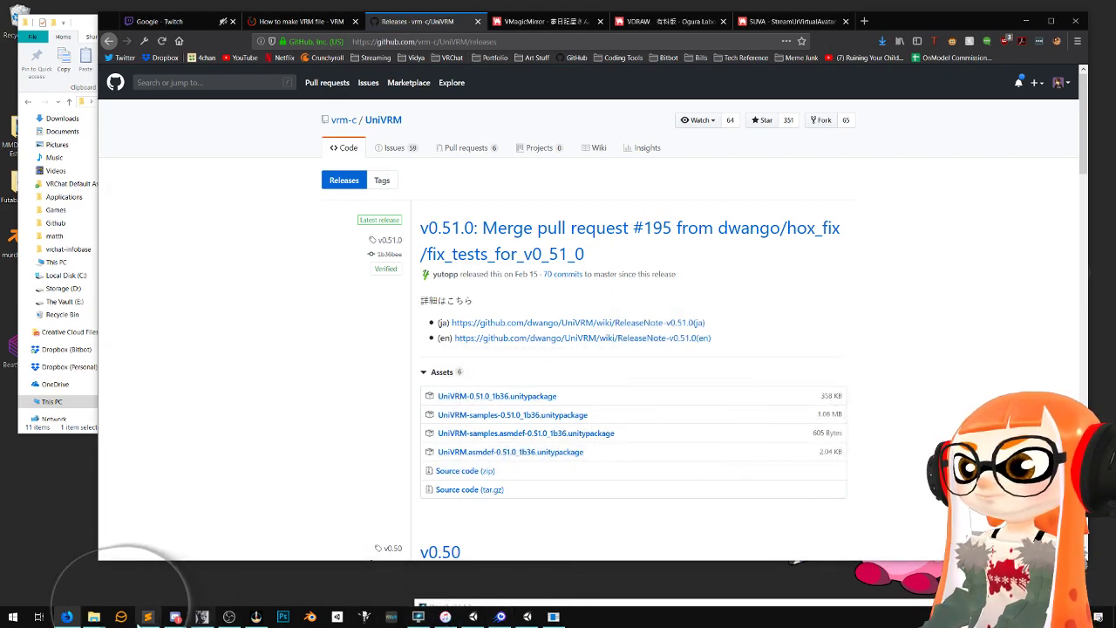
Bring up the Github folder in File Explorer and point out the futaba-vrm and futaba-vr project folders
mouse_move(93, 615)
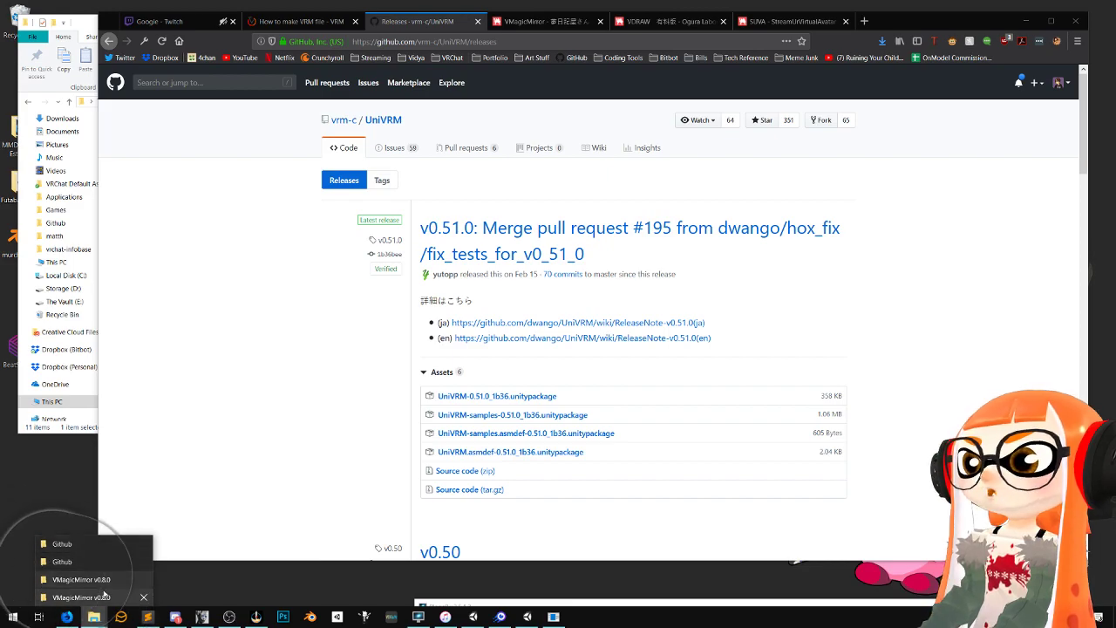
left_click(81, 561)
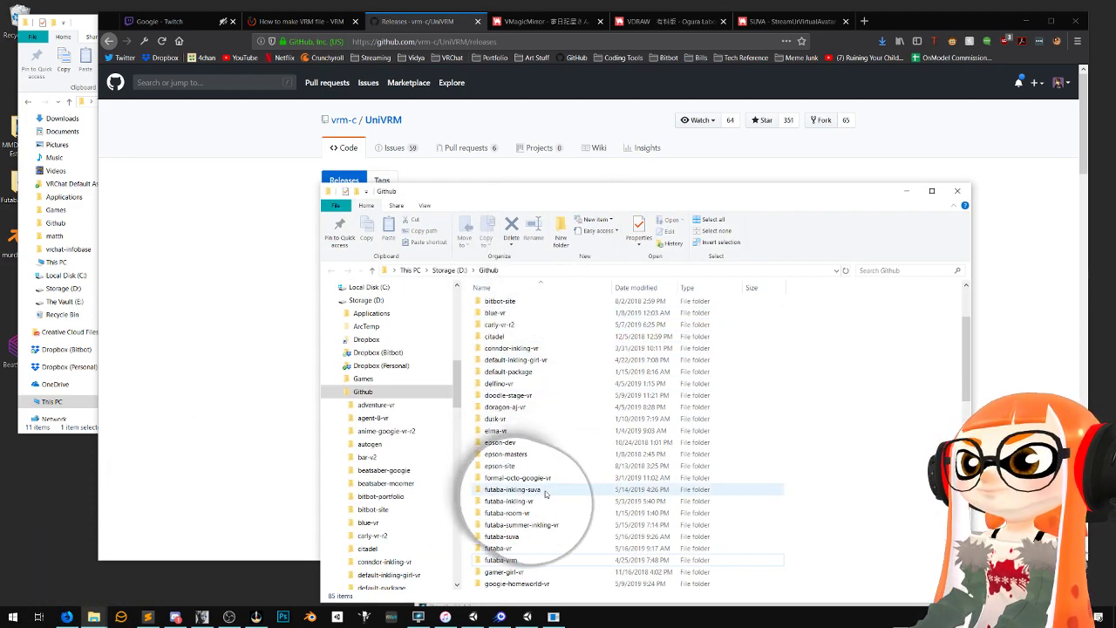
left_click(532, 560)
scroll(554, 526, "down", 1)
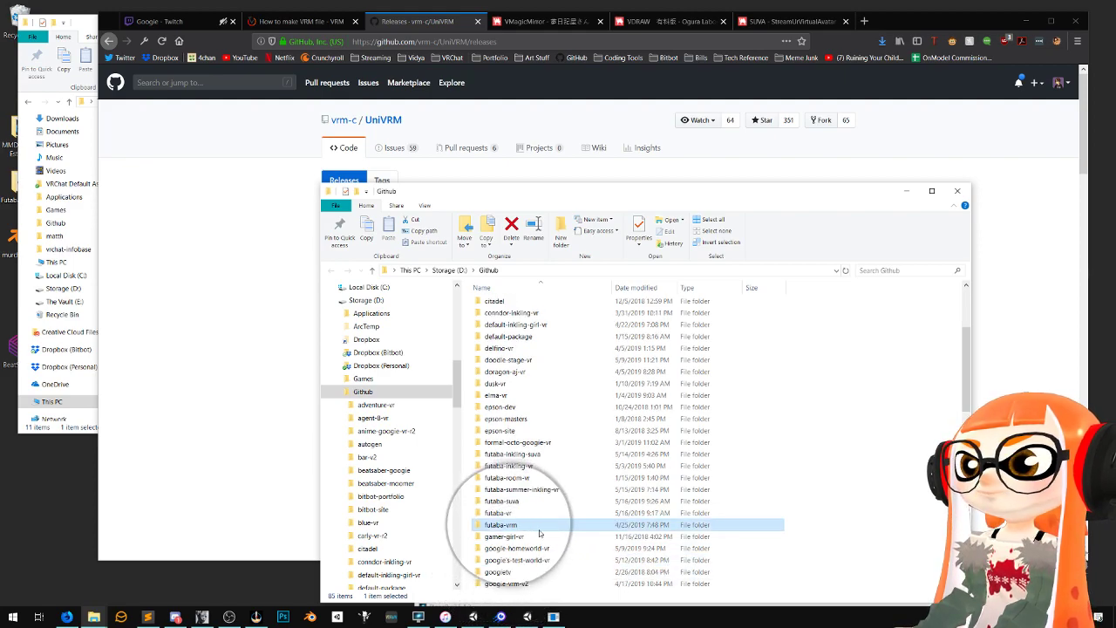
left_click(532, 517)
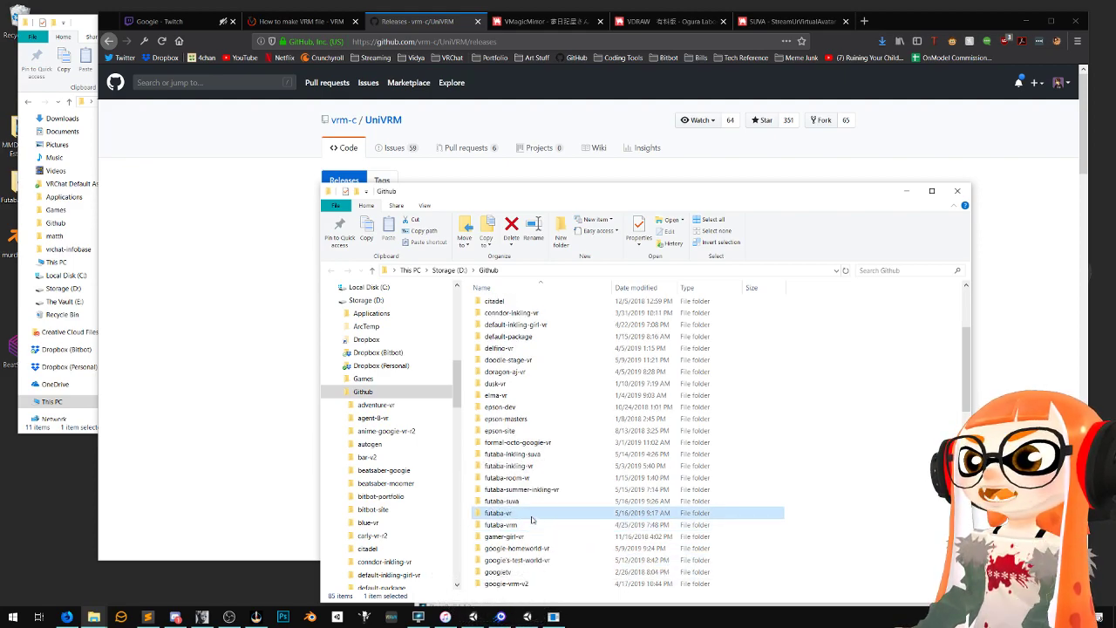
left_click(893, 467)
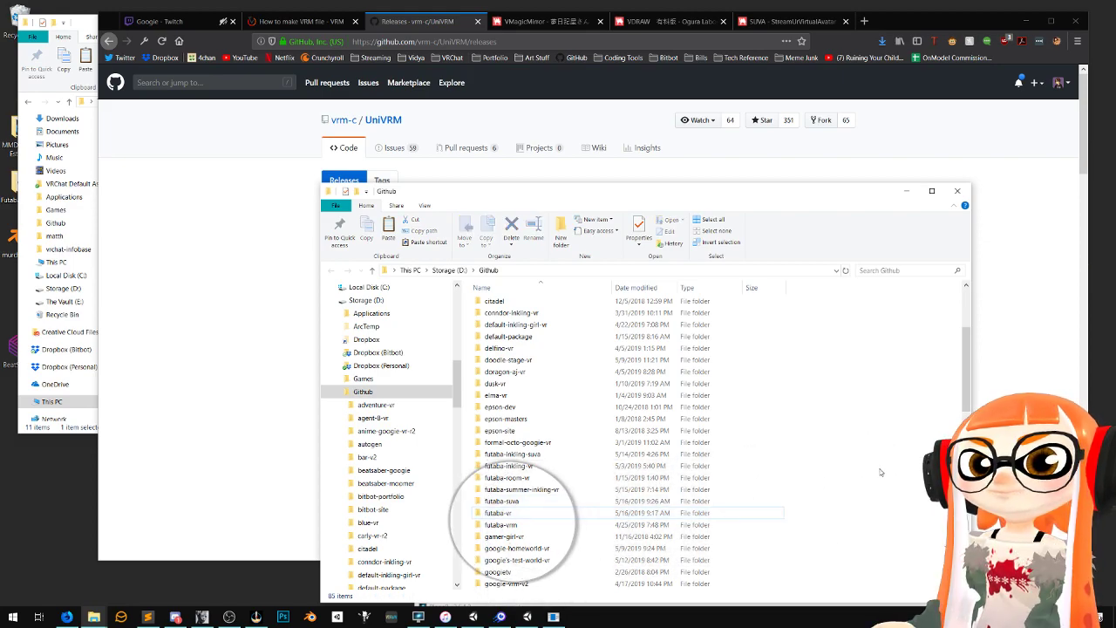
Duplicate the futaba-vr project folder inside the Github folder and rename the copy futaba-chan-vr
key("ctrl+v")
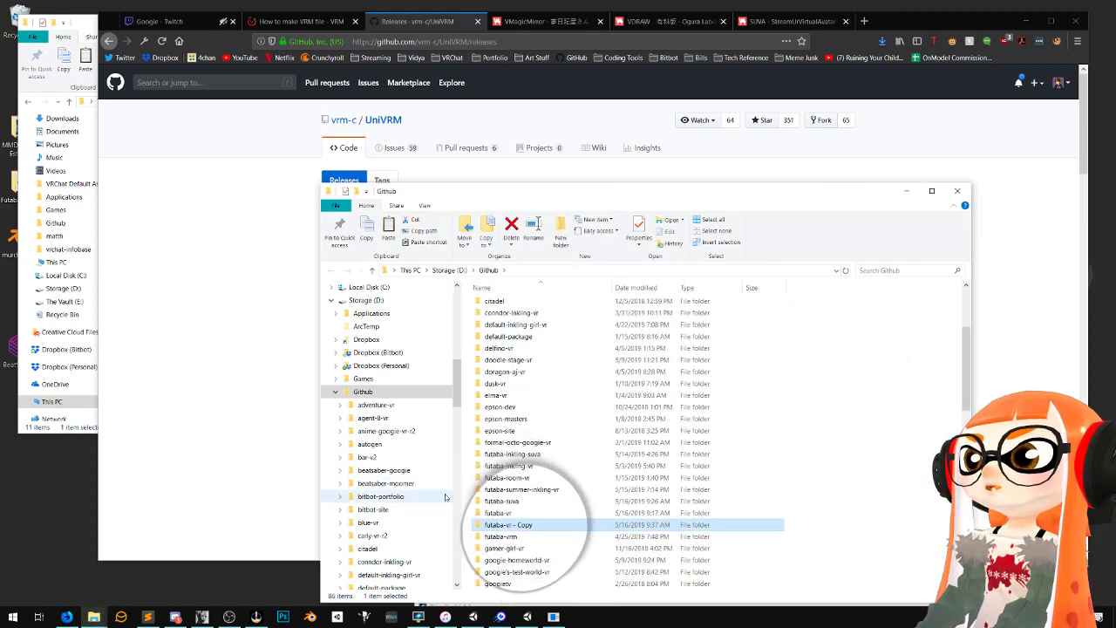
left_click(536, 527)
left_click_drag(534, 526, 513, 526)
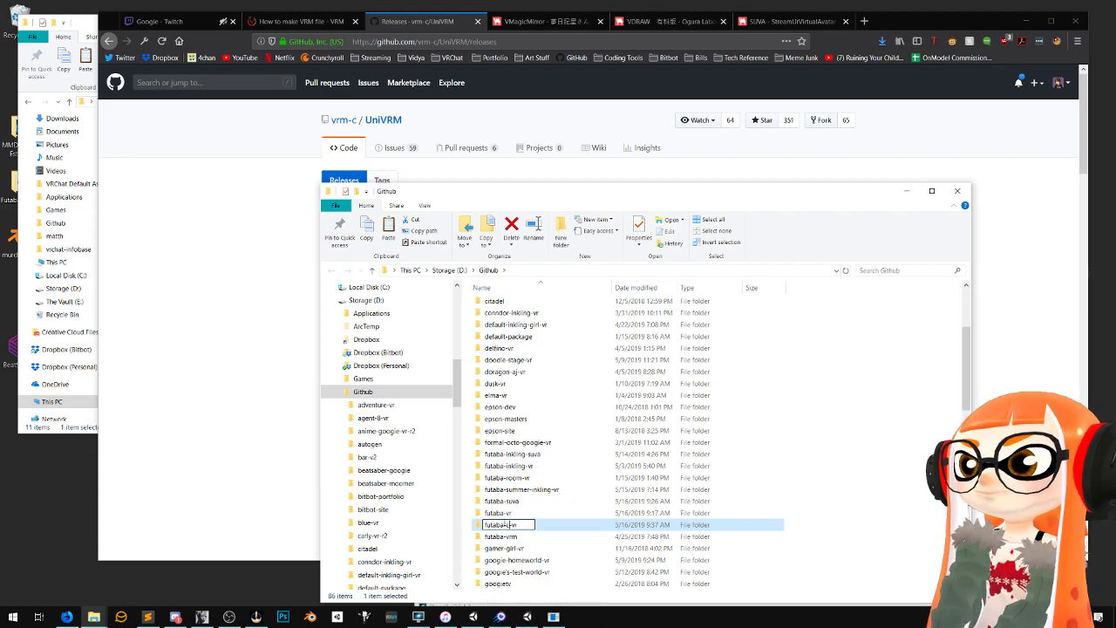
type("chan-")
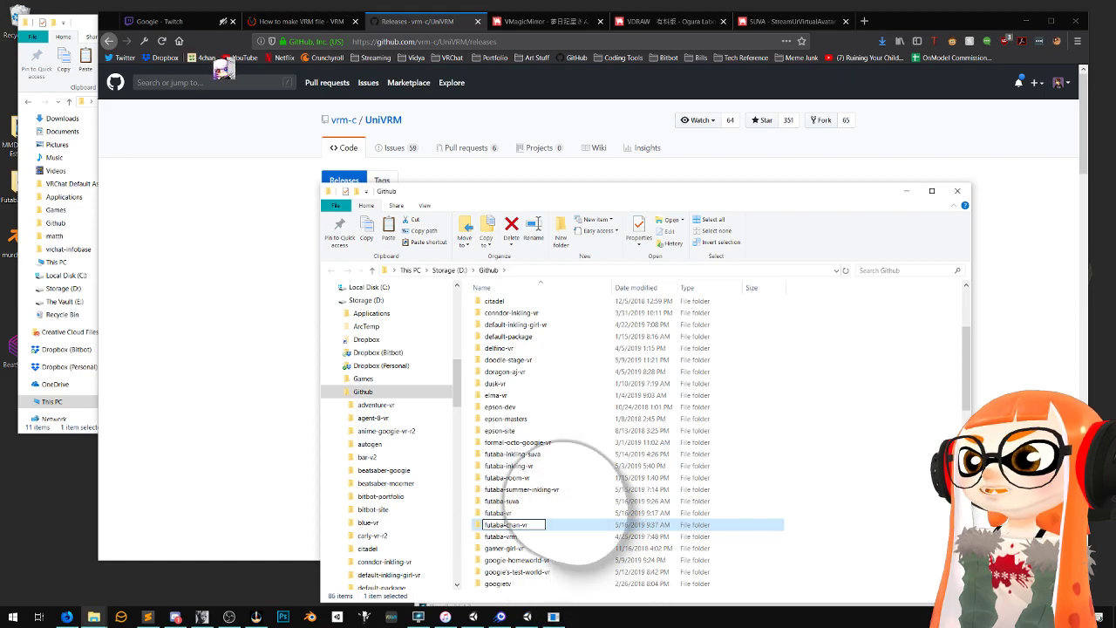
key("Return")
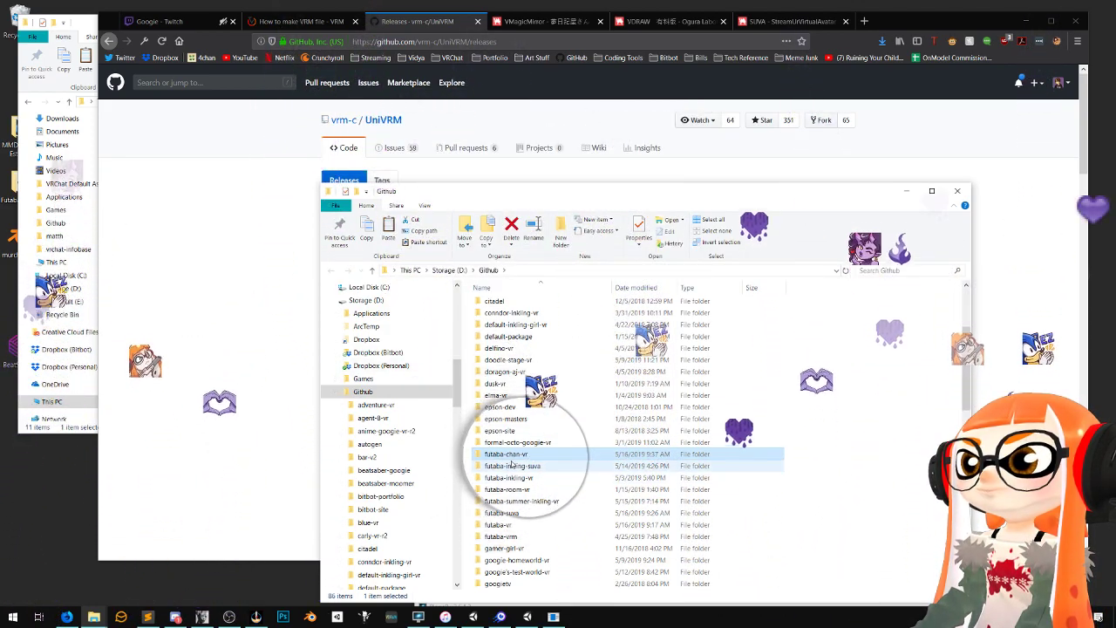
Switch to the Unity editor with the futaba-suva project and close it
left_click(473, 617)
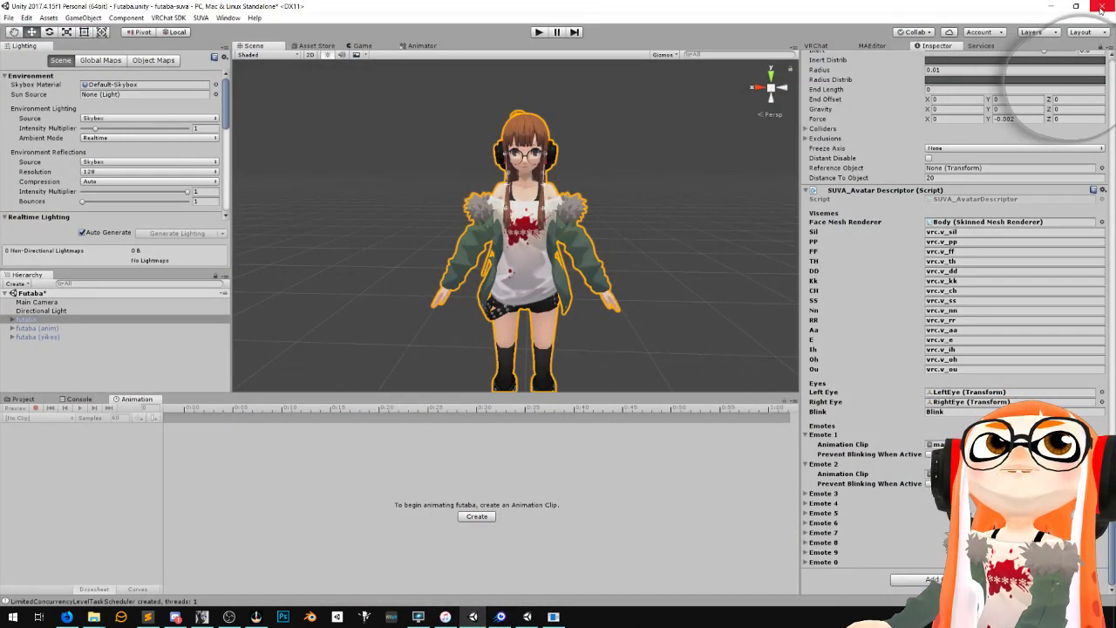
left_click(1101, 6)
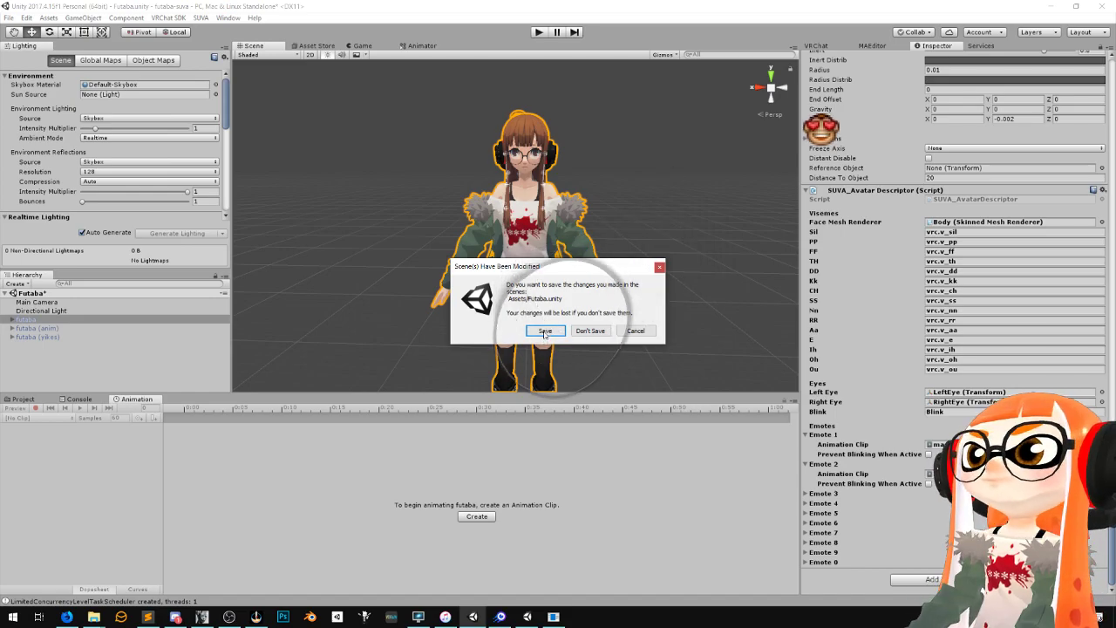
left_click(635, 331)
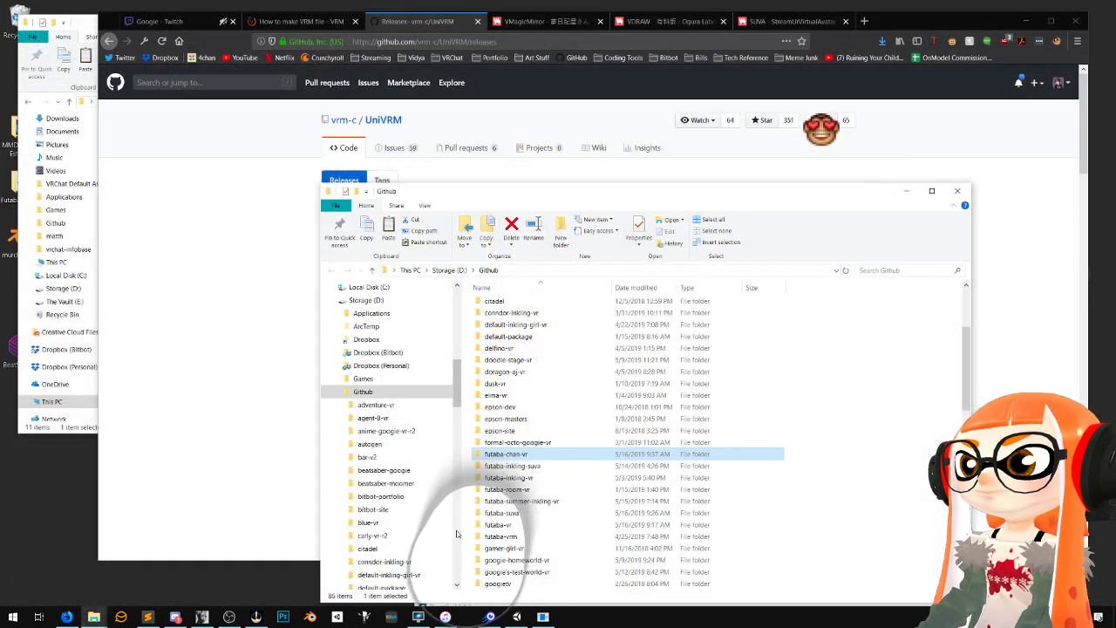
Open Unity Hub and add the futaba-chan-vr folder from Github to the project list
left_click(338, 616)
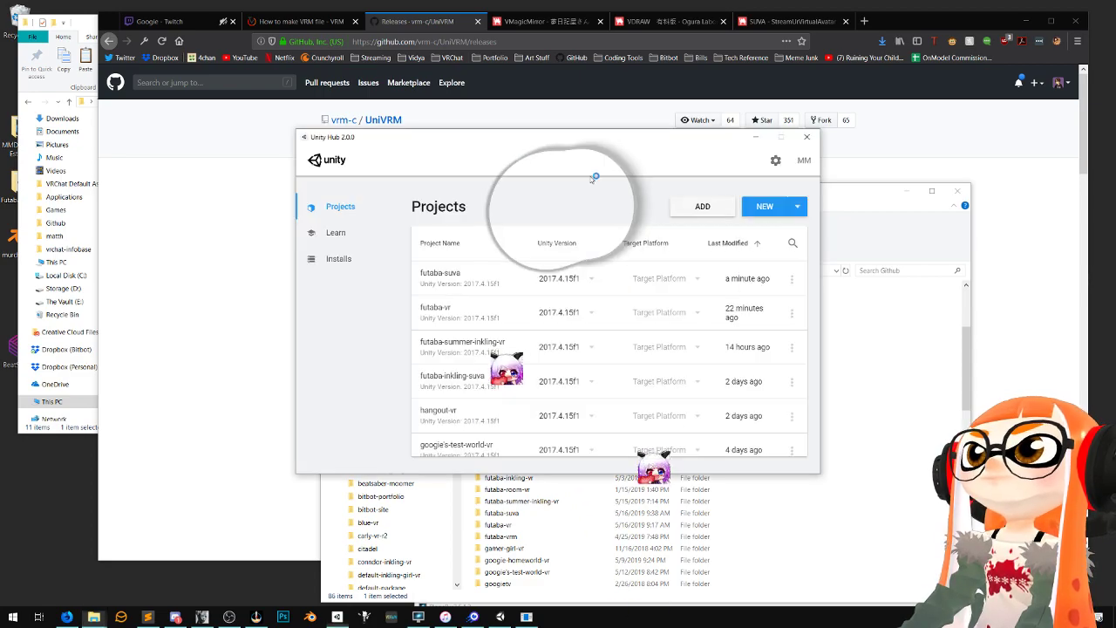
left_click(694, 207)
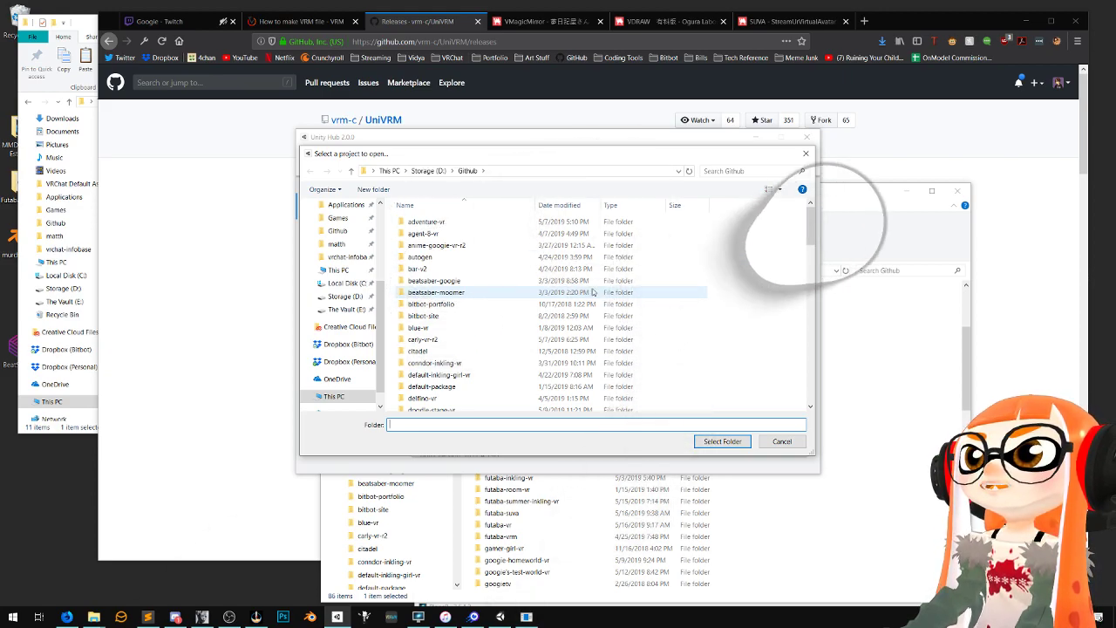
scroll(515, 310, "down", 8)
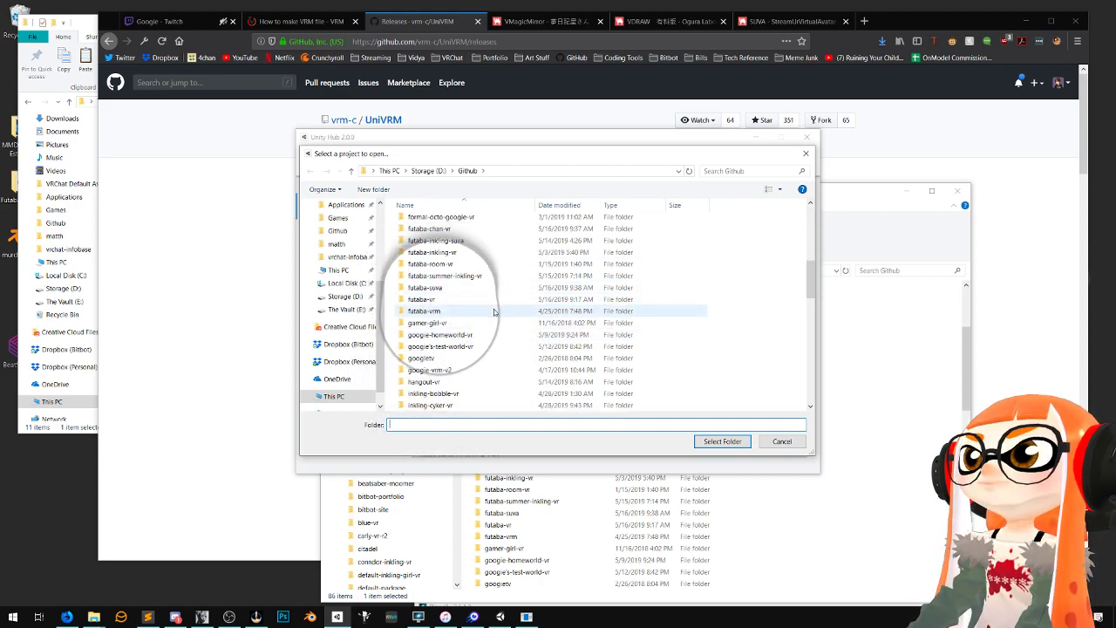
left_click(475, 230)
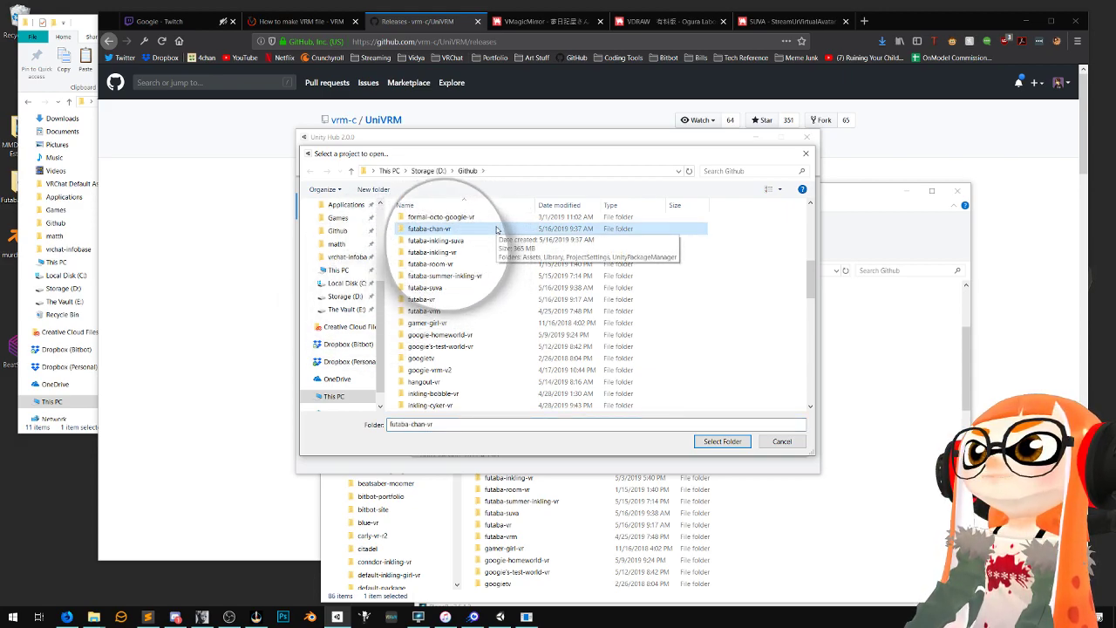
double_click(497, 229)
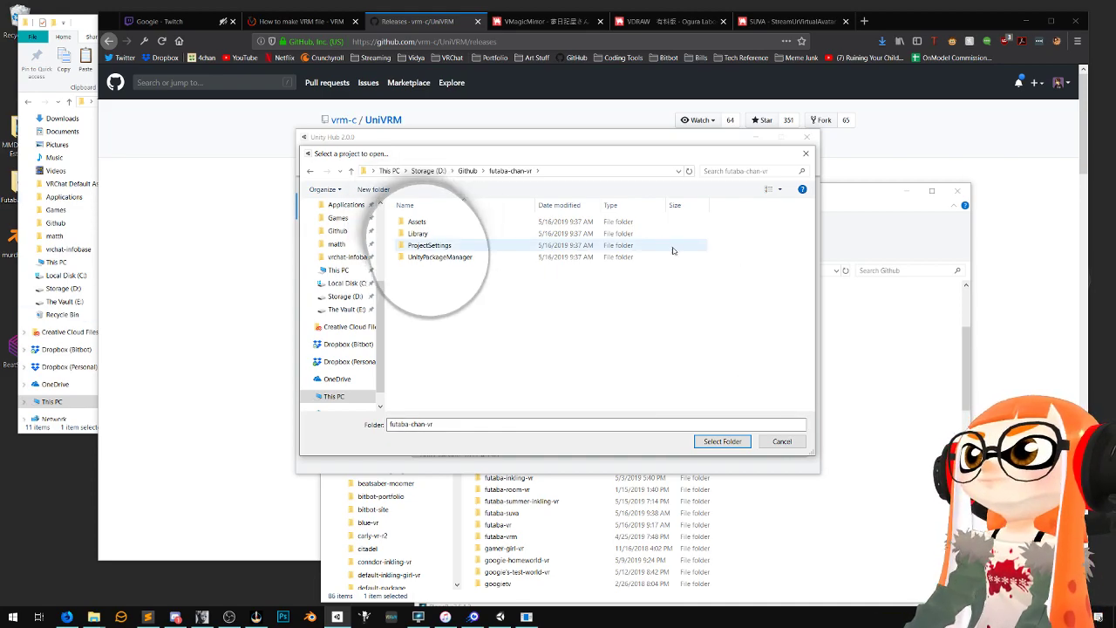
left_click(722, 442)
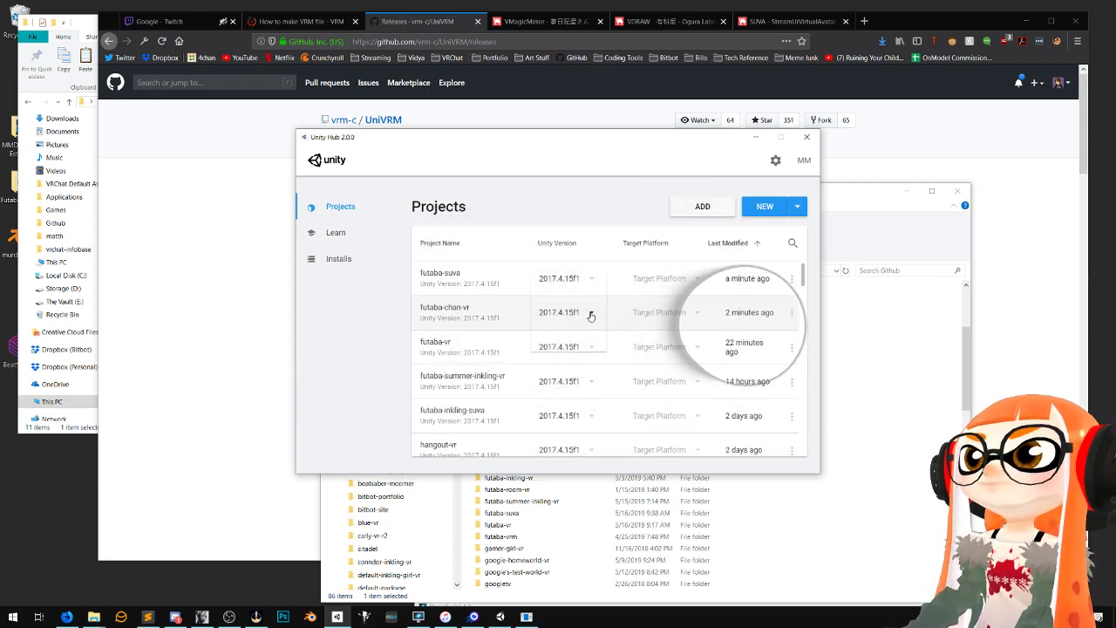
Choose Unity version 2017.4.15f1 for the futaba-chan-vr project and open it
left_click(583, 312)
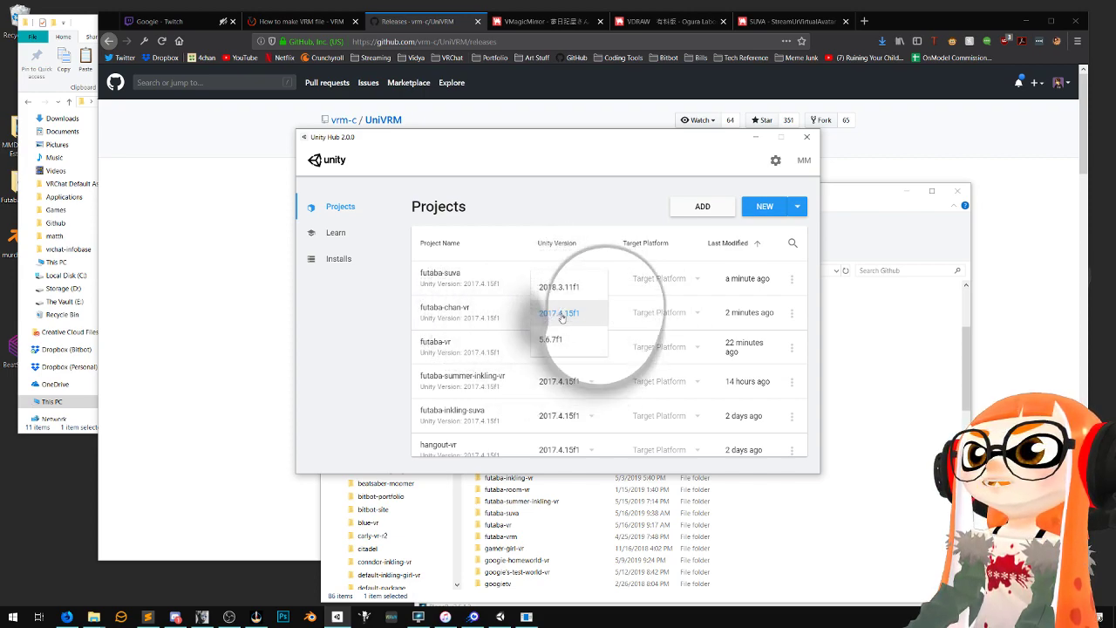
left_click(561, 316)
left_click(497, 318)
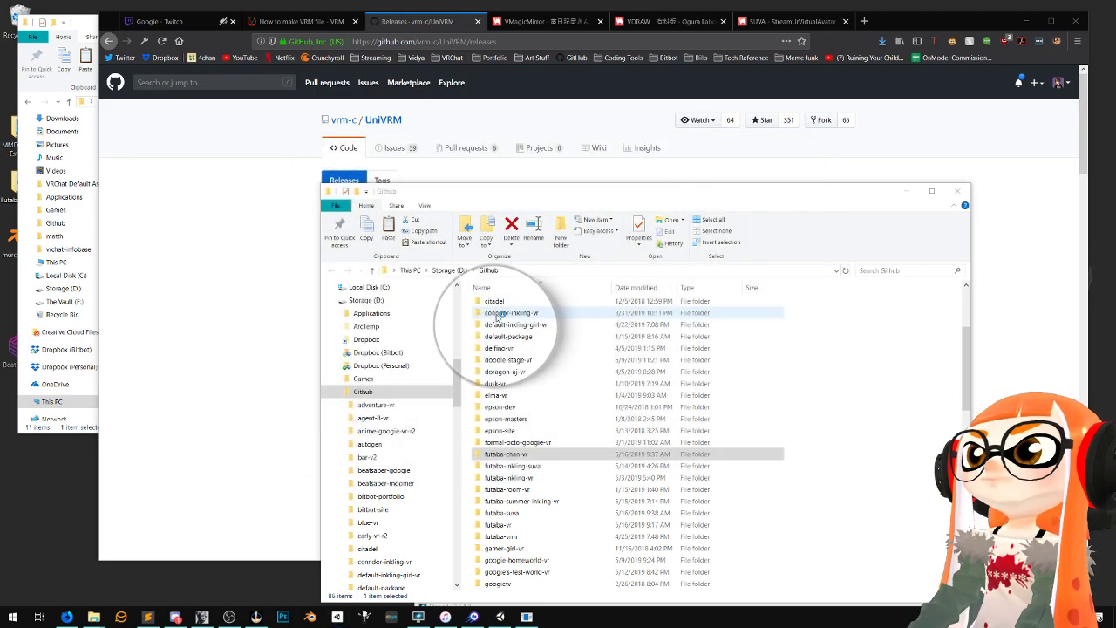
Put the File Explorer window away, close the VRM guide page, and show the project's Assets in the Unity editor
left_click(913, 193)
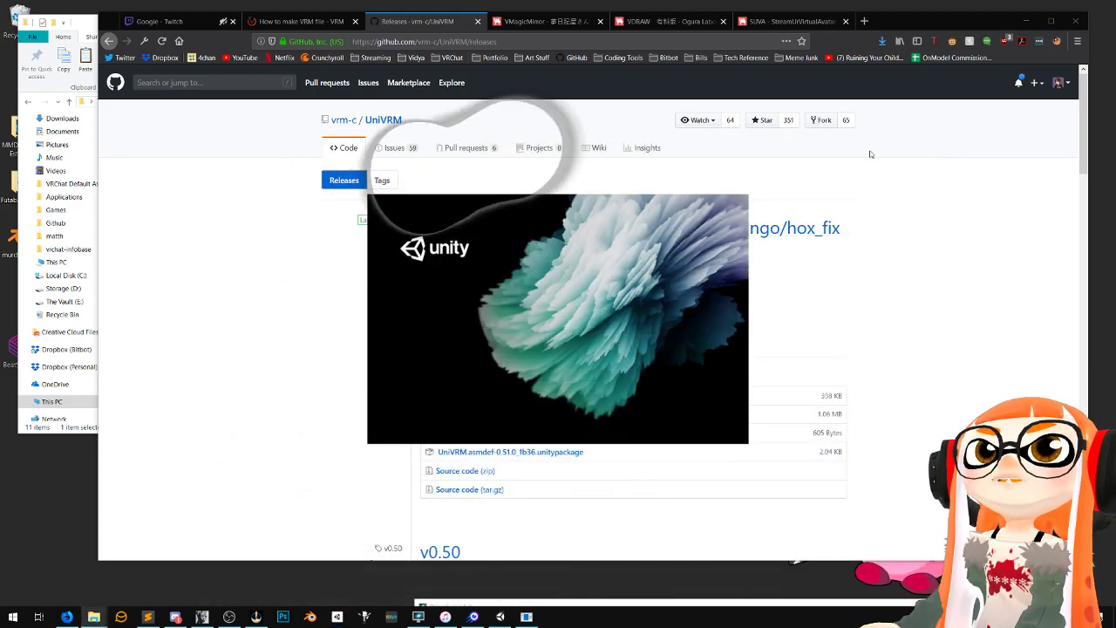
left_click(324, 24)
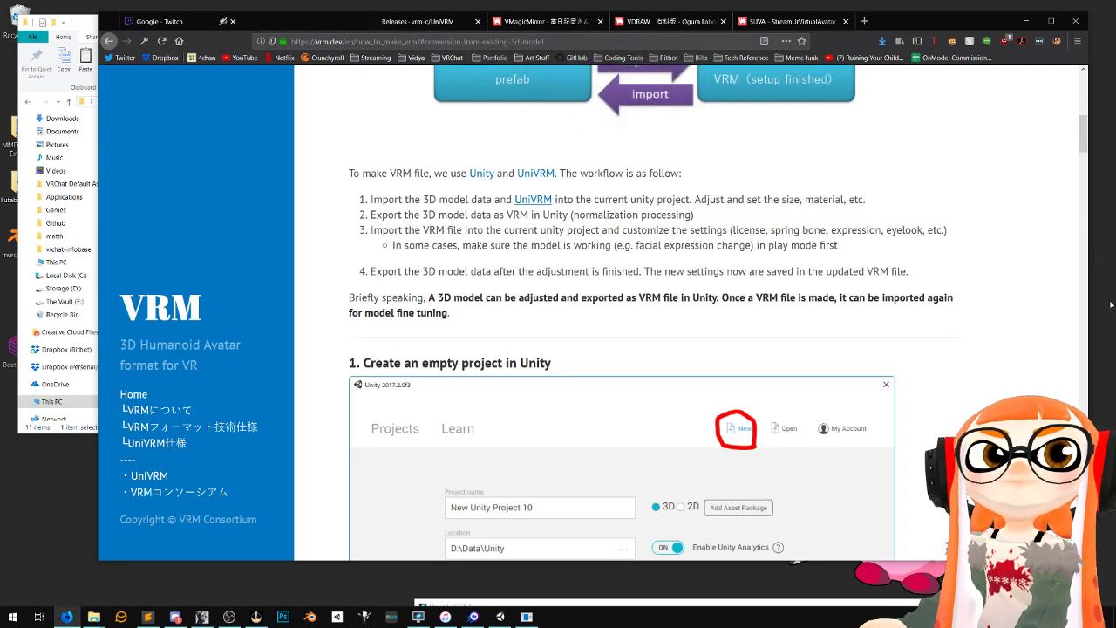
key("ctrl+w")
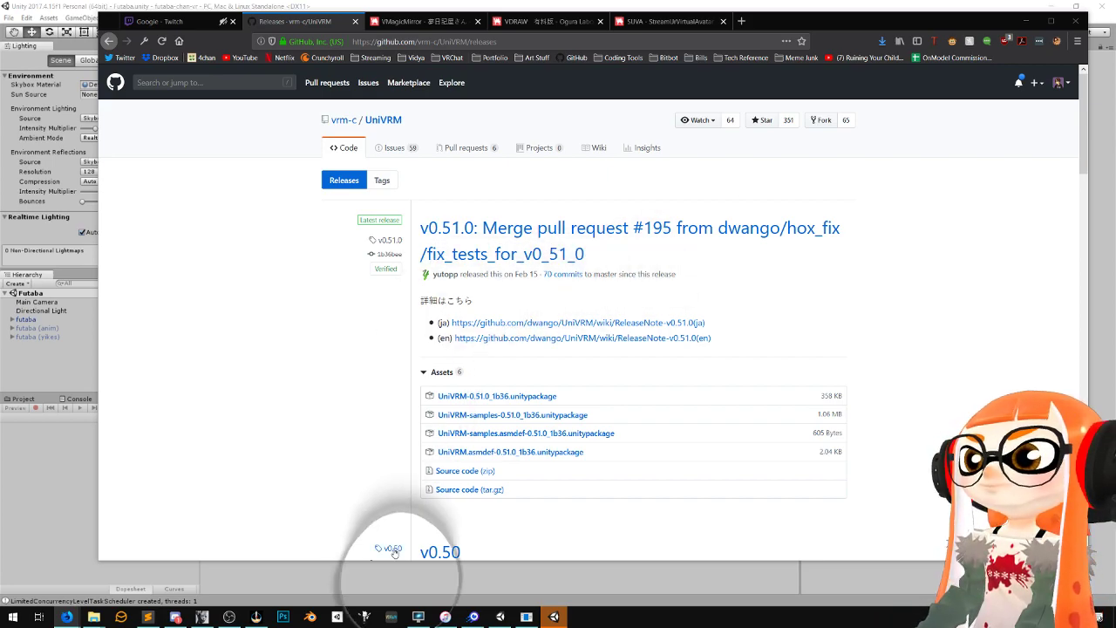
left_click(405, 571)
left_click(23, 399)
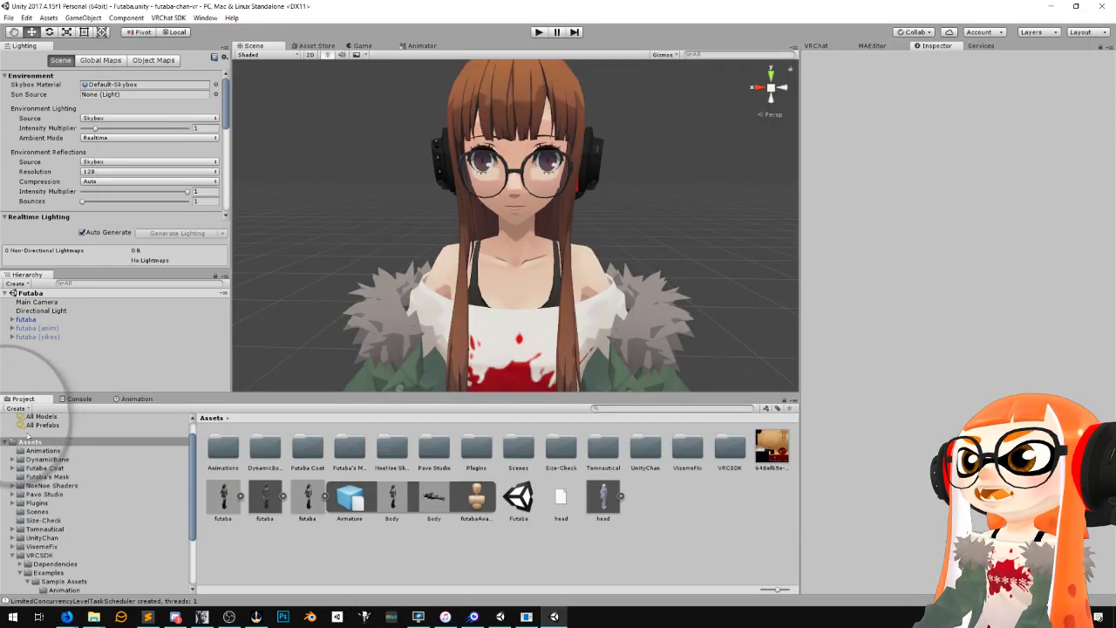
Delete the futaba (yikes) and futaba (anim) objects from the Futaba scene
left_click(42, 337)
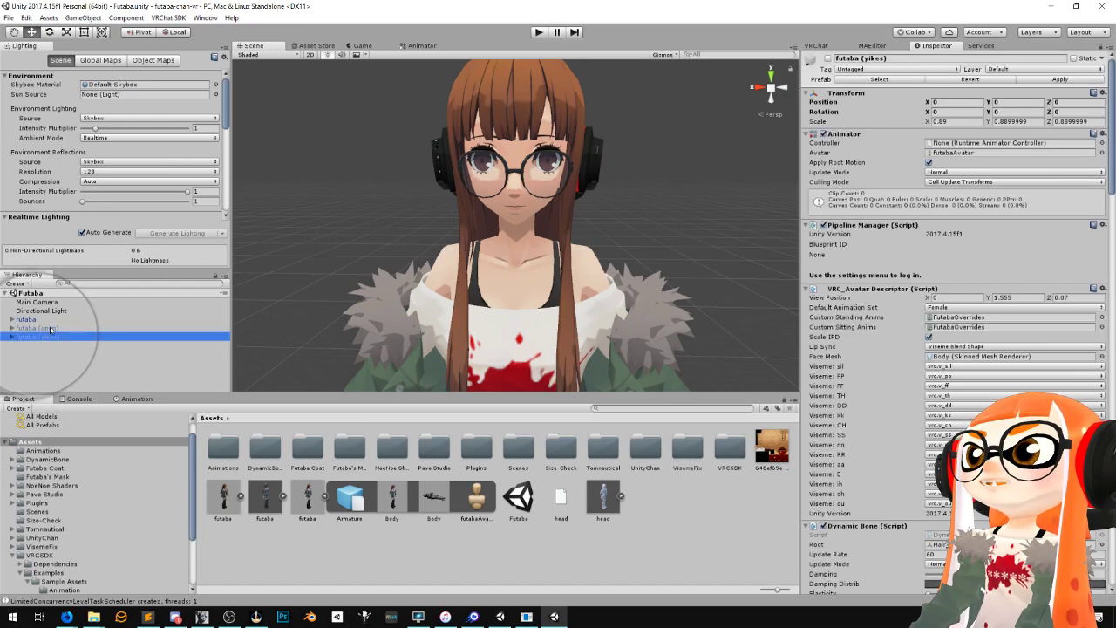
key("Delete")
left_click(53, 328)
key("Delete")
Remove the VRC_Avatar Descriptor, Pipeline Manager and all Dynamic Bone components from the futaba object
left_click(53, 322)
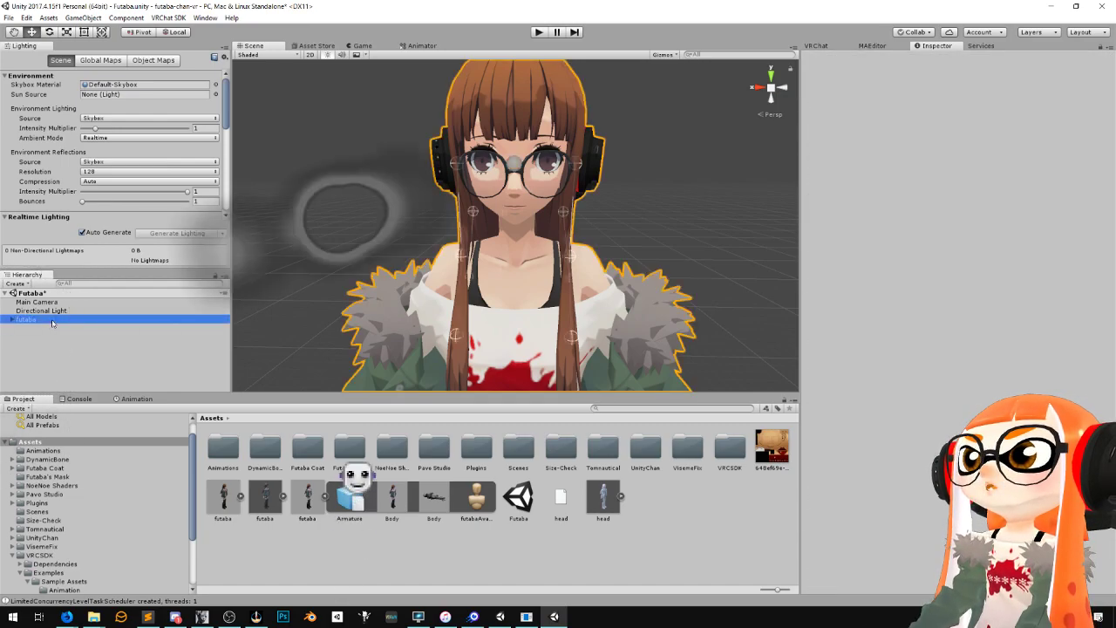
double_click(52, 322)
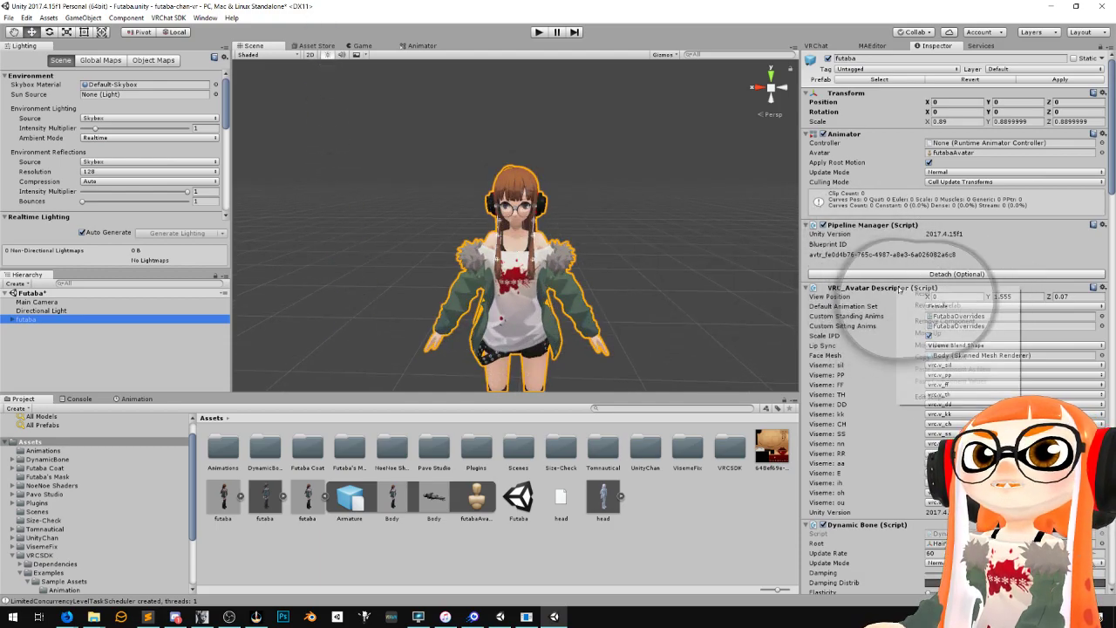
left_click(951, 321)
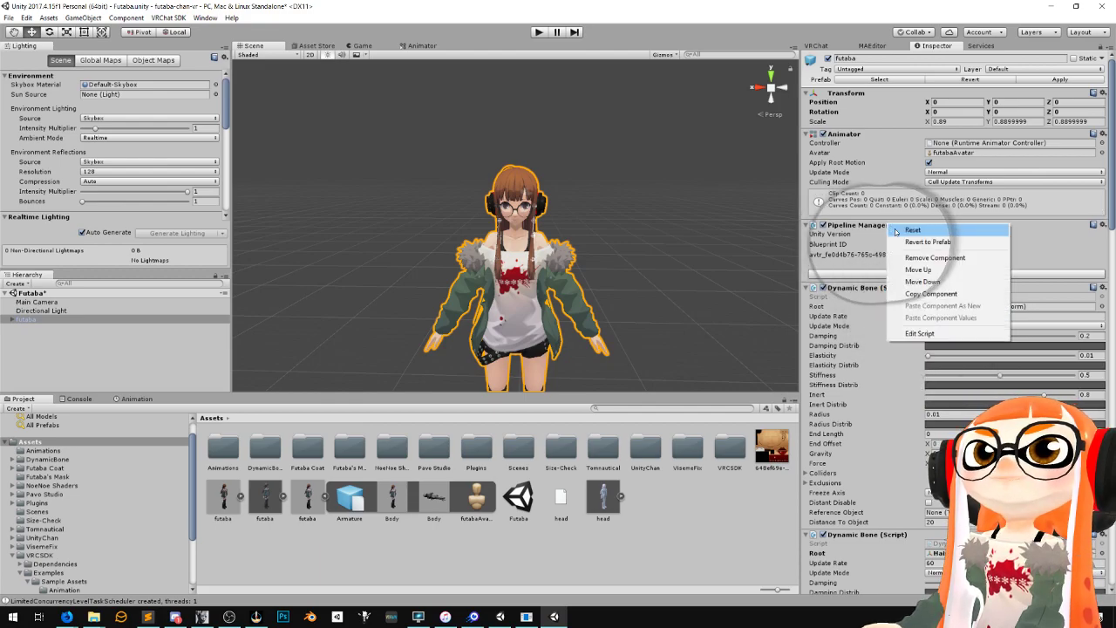
left_click(920, 260)
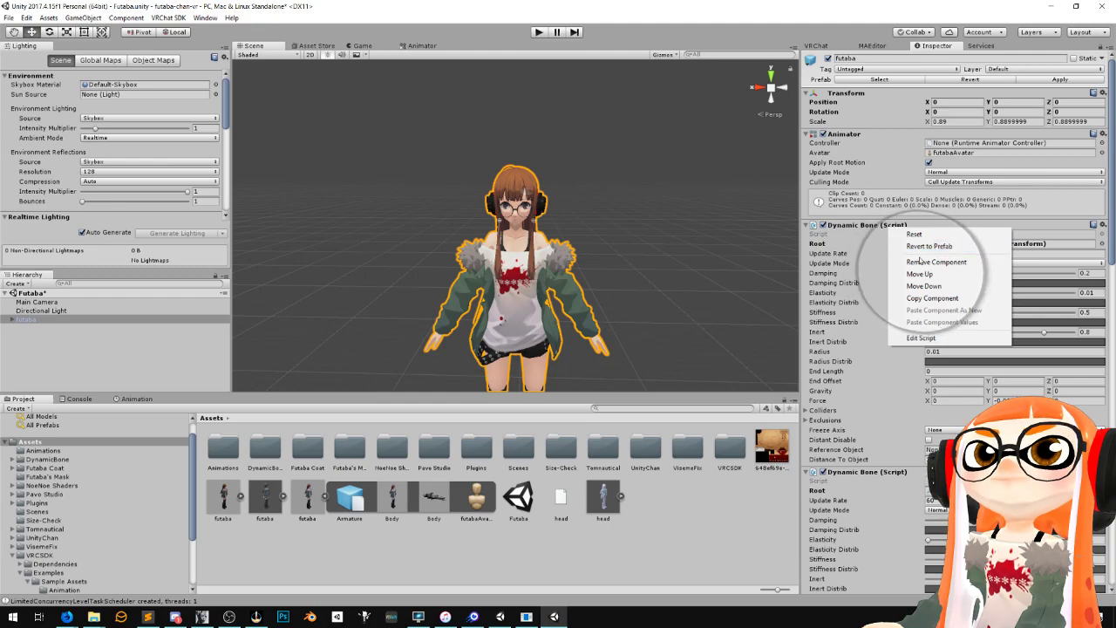
right_click(892, 225)
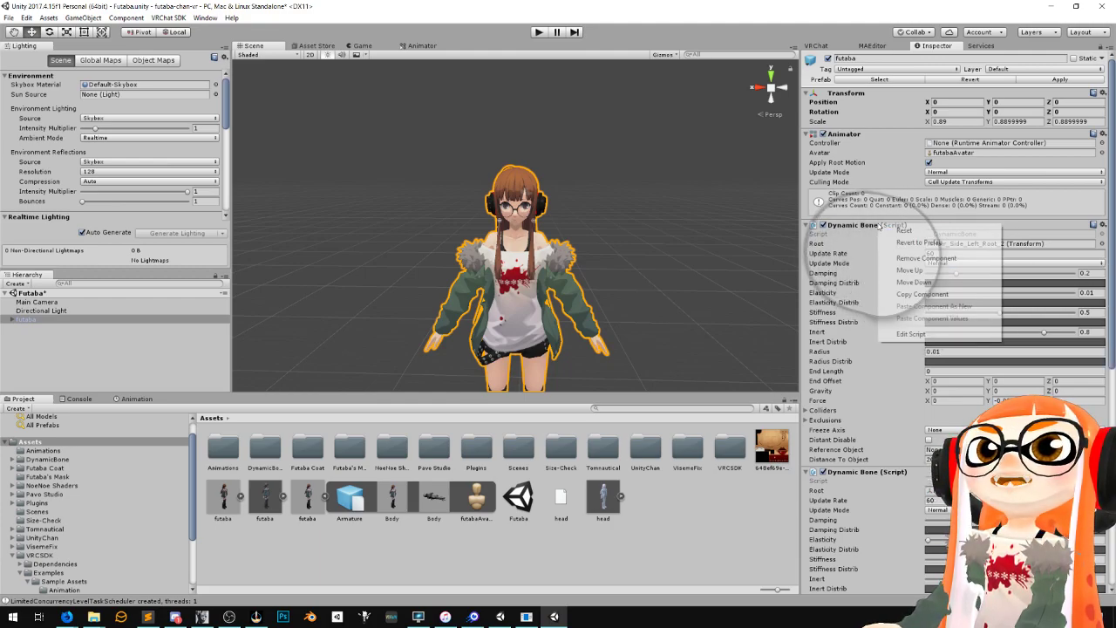
left_click(918, 259)
right_click(889, 225)
left_click(921, 259)
right_click(881, 228)
left_click(922, 262)
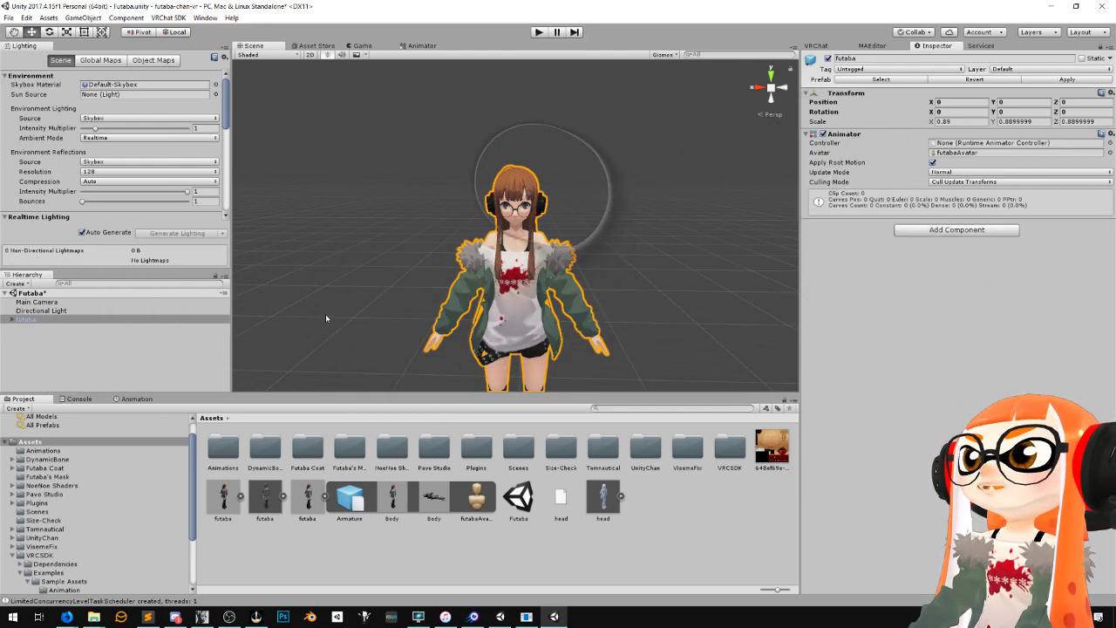
Check the Rig import settings of the futaba.blend and futaba.fbx model assets
scroll(352, 298, "up", 5)
scroll(384, 292, "down", 2)
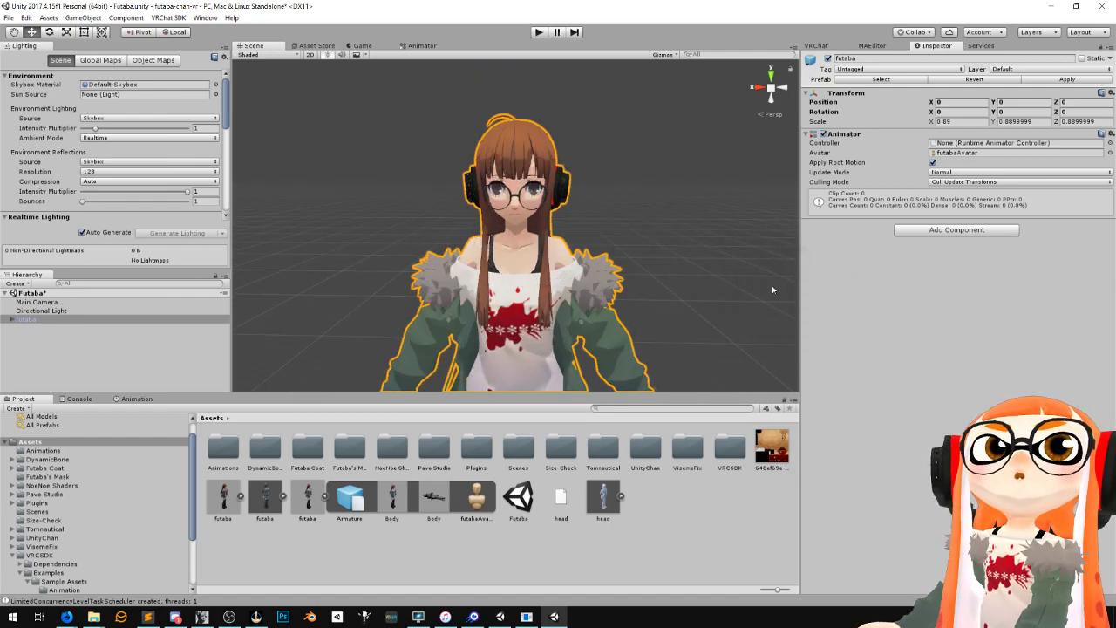
left_click(262, 499)
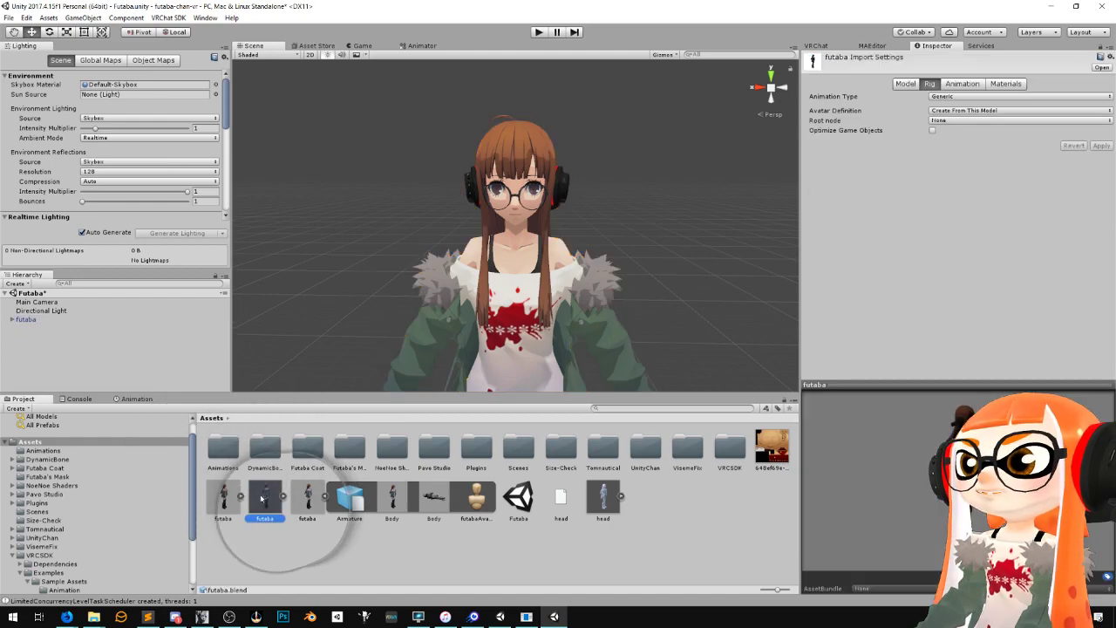
left_click(307, 497)
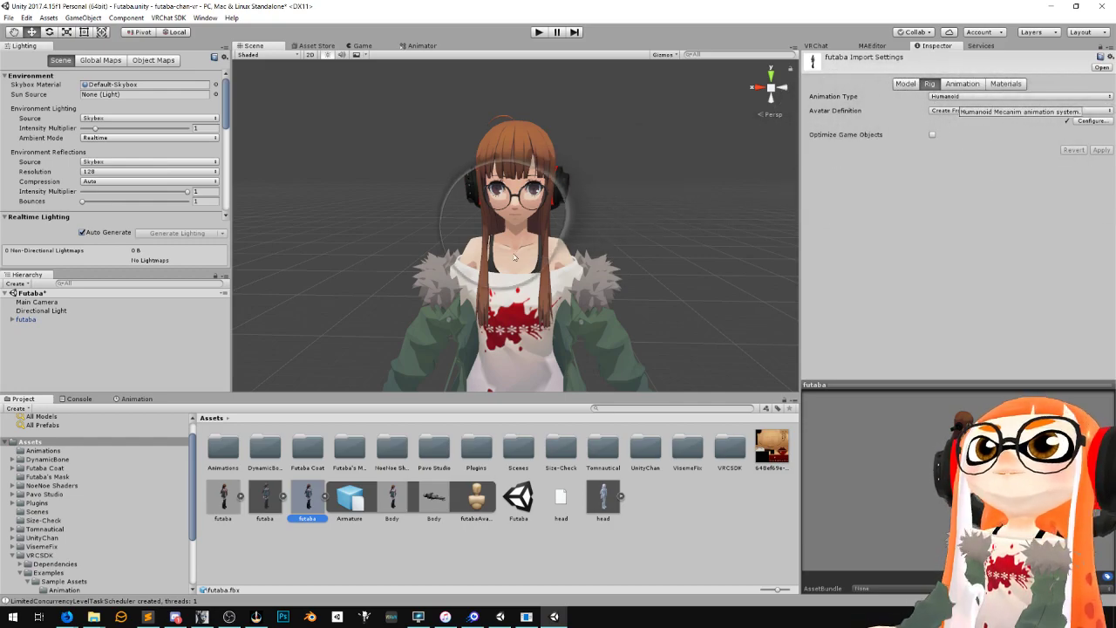
Select the futaba avatar's Body mesh and show its list of blend shapes
scroll(520, 243, "up", 5)
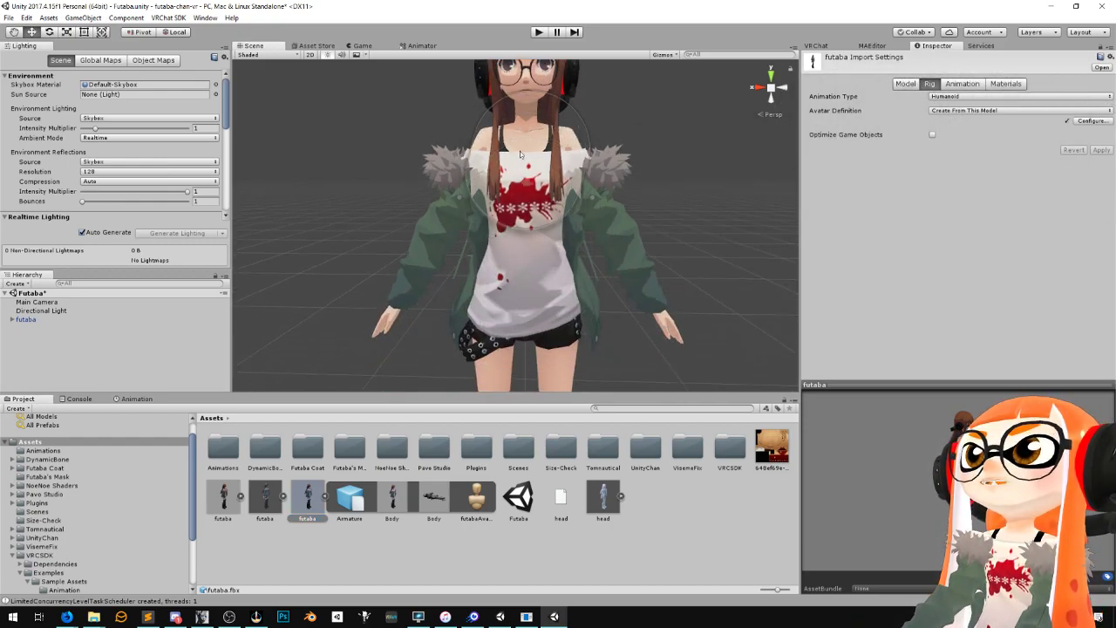
scroll(541, 296, "down", 3)
middle_click_drag(532, 297, 601, 337)
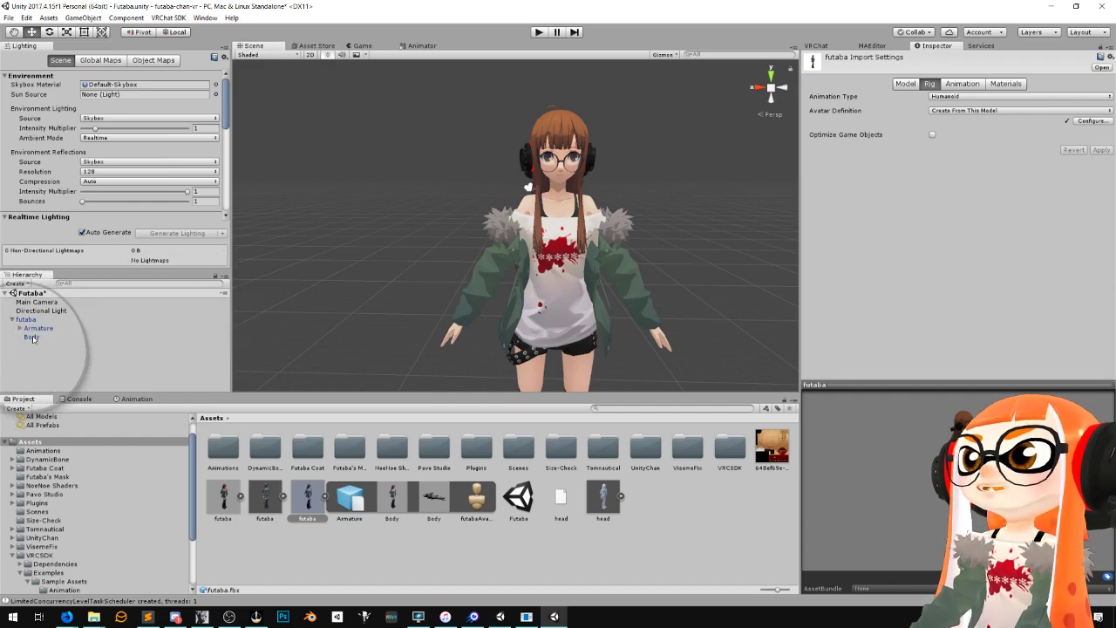
left_click(32, 337)
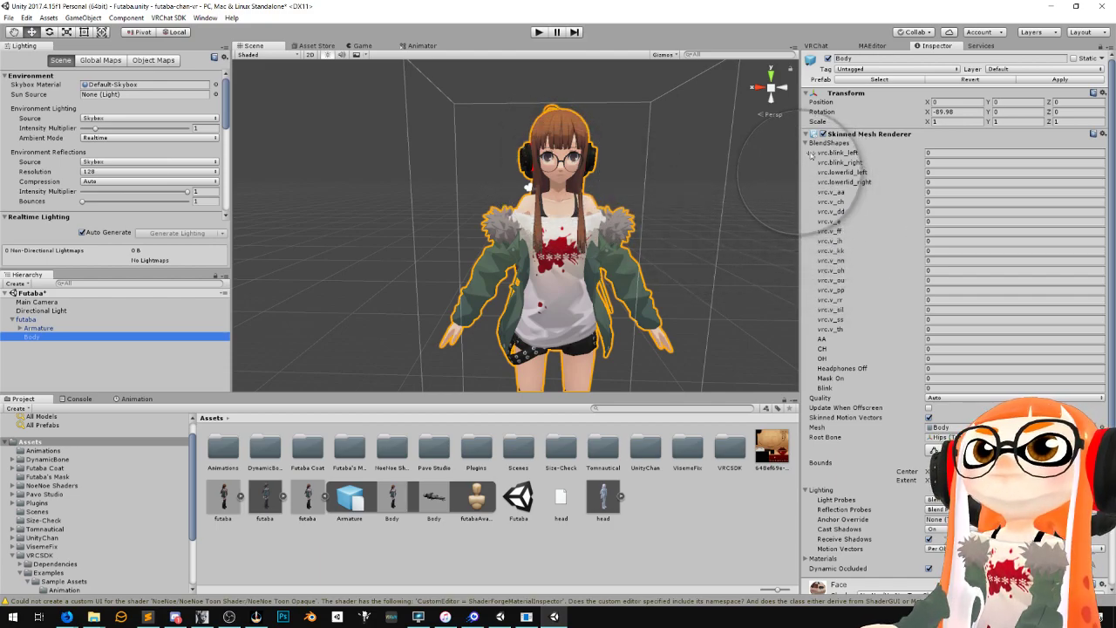
Collapse the Body mesh's blend shape list and show the import settings of futaba.blend
left_click(805, 144)
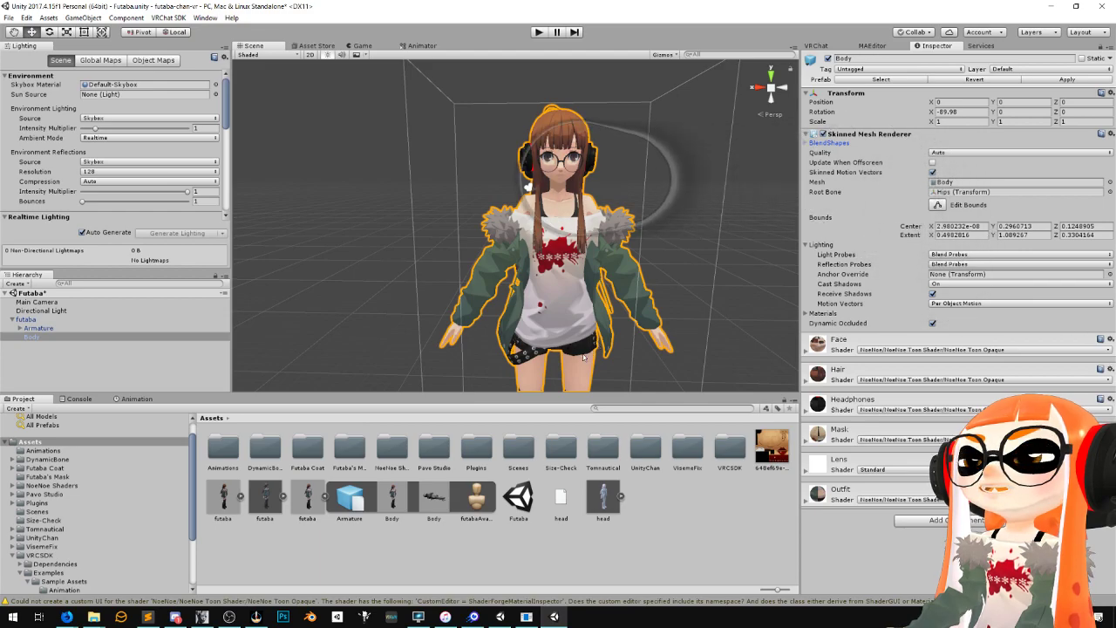
left_click(305, 450)
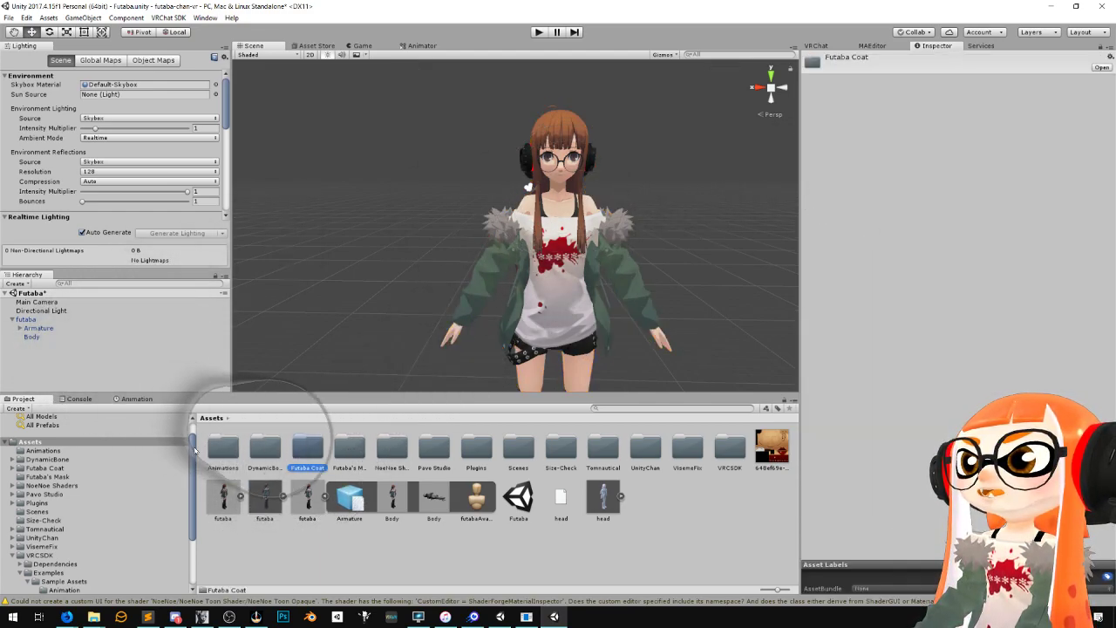
left_click(265, 497)
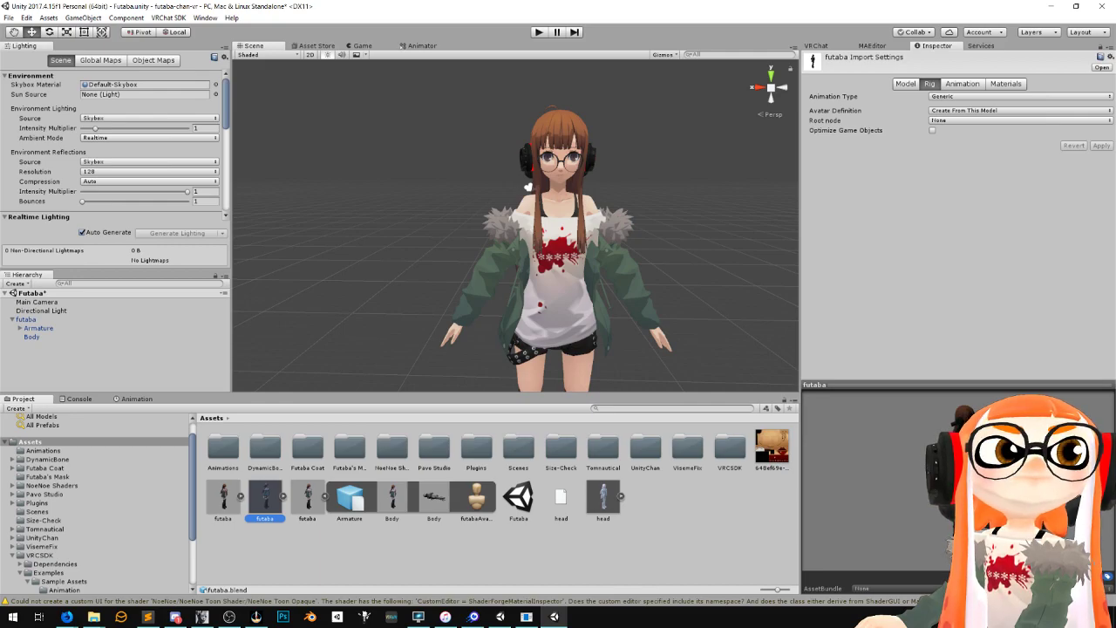
Try adding the head model to the scene alongside the full-body futaba avatar, and undo the placement
middle_click_drag(549, 269, 516, 199)
scroll(516, 319, "down", 3)
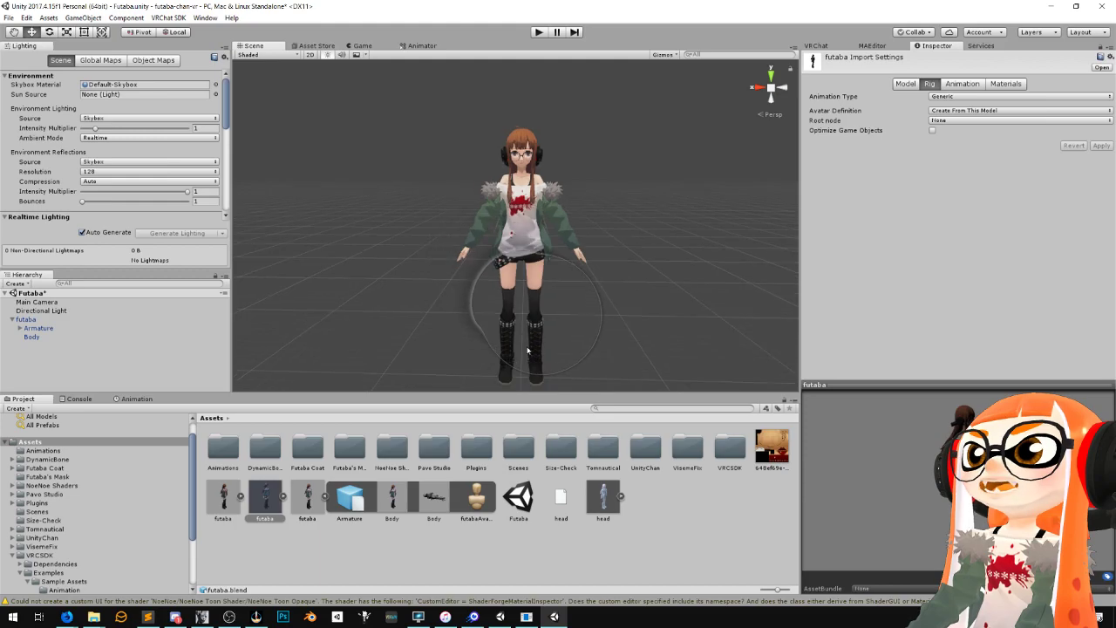
left_click(12, 319)
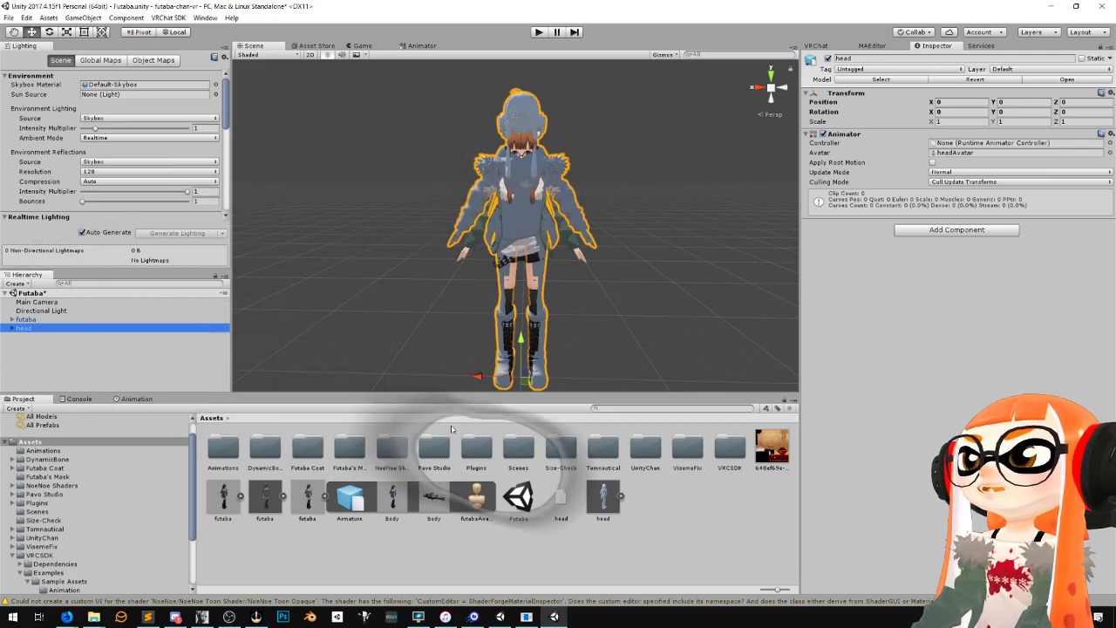
key("ctrl+z")
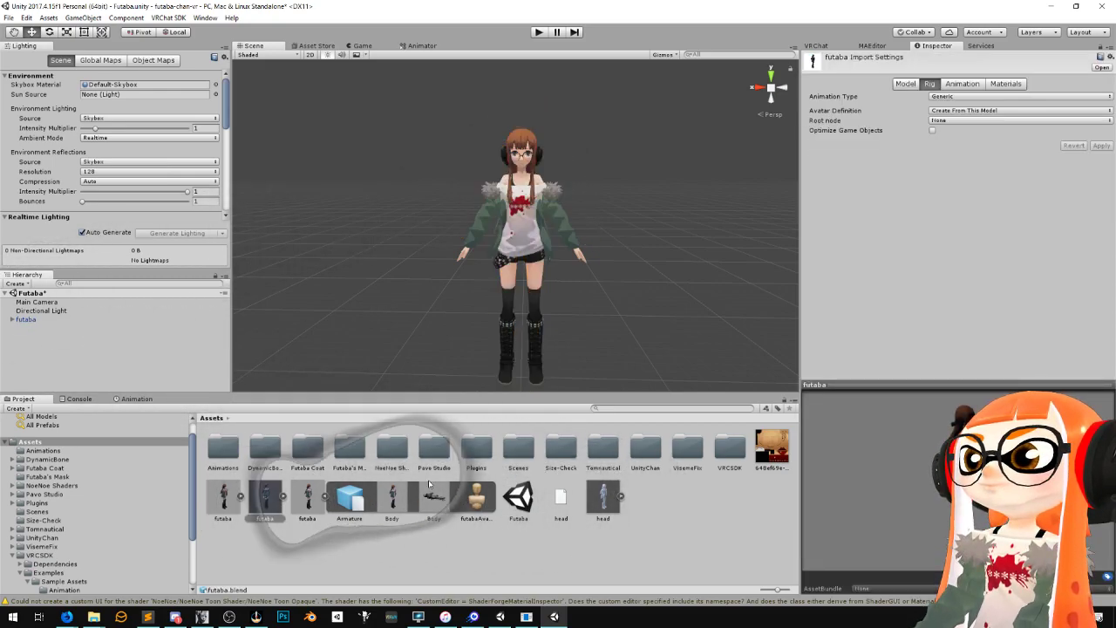
Compare the futaba avatar's height with the Size_Check_1.7m reference model, and delete the reference from the scene
double_click(560, 448)
left_click_drag(246, 454, 66, 339)
left_click_drag(597, 259, 517, 266, "alt")
left_click_drag(465, 373, 611, 377)
key("ctrl+z")
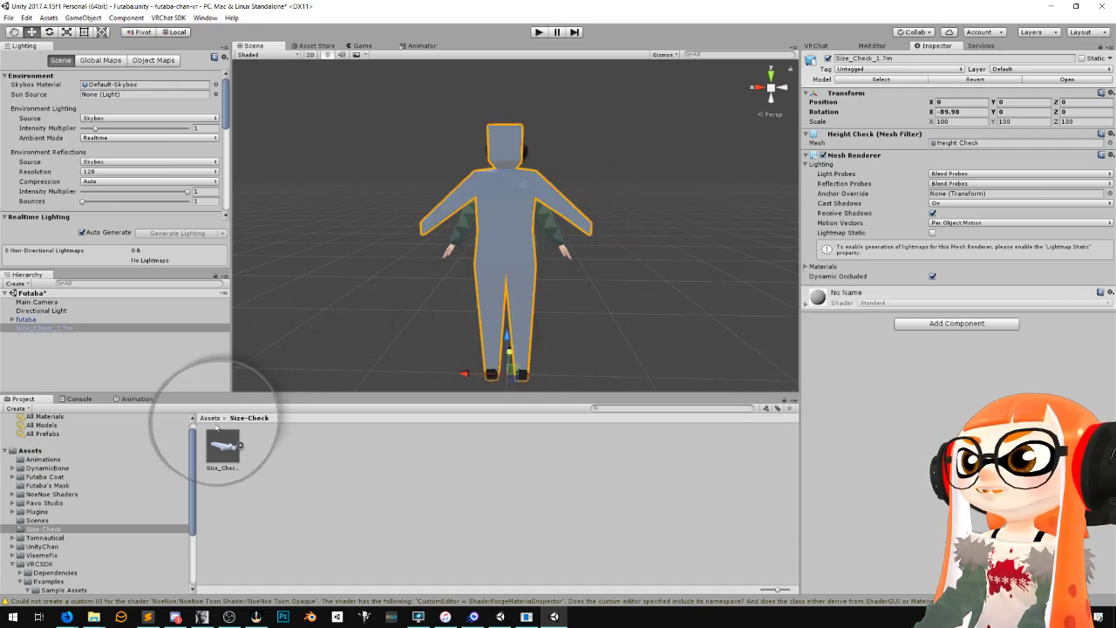
left_click_drag(463, 373, 645, 378)
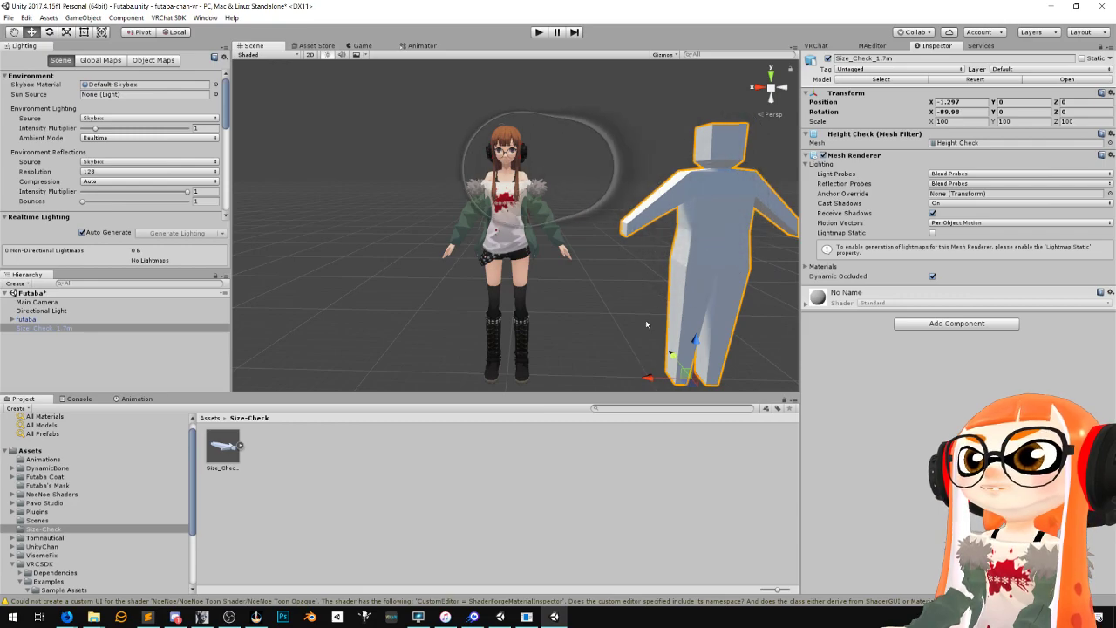
key("ctrl+z")
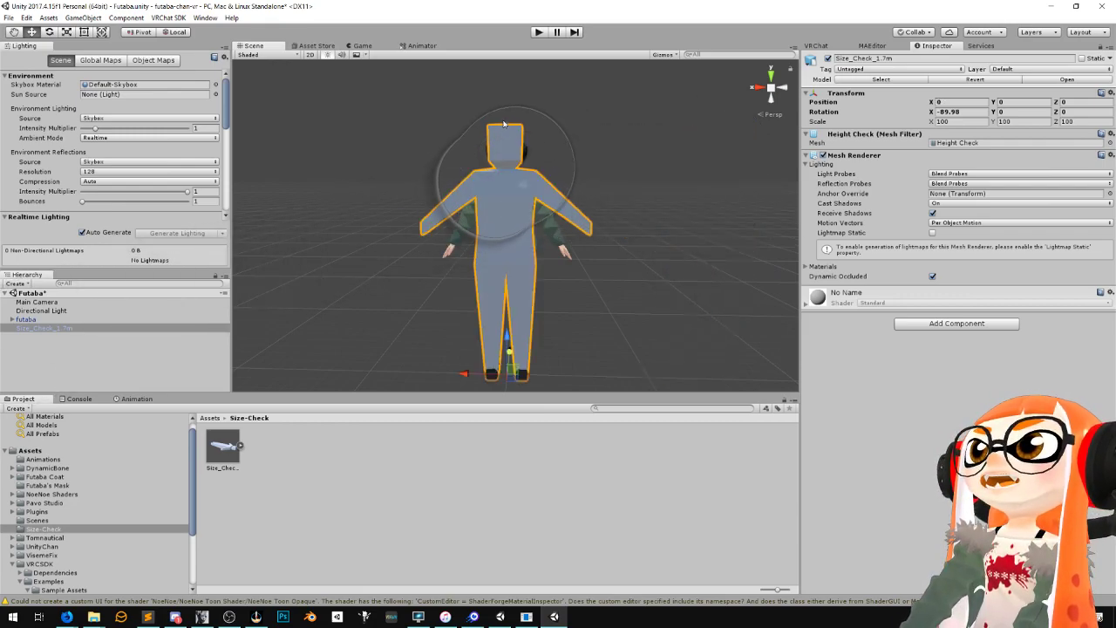
key("Delete")
Select the futaba avatar in the scene and import all of UniVRM-0.51.0_1b36.unitypackage from the Downloads folder
left_click(19, 320)
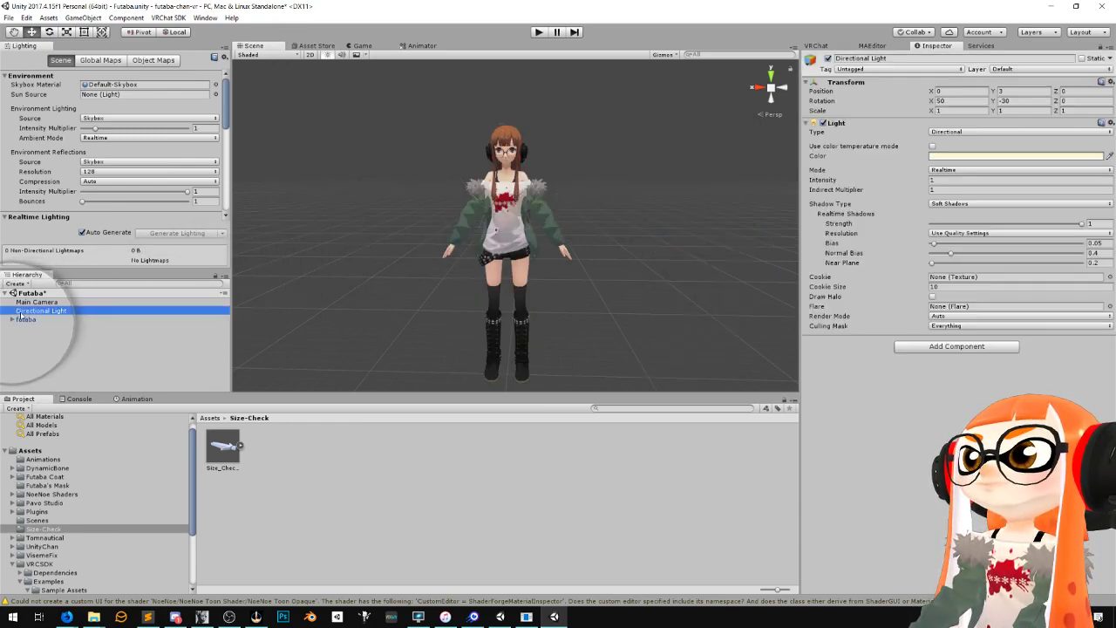
left_click(11, 321)
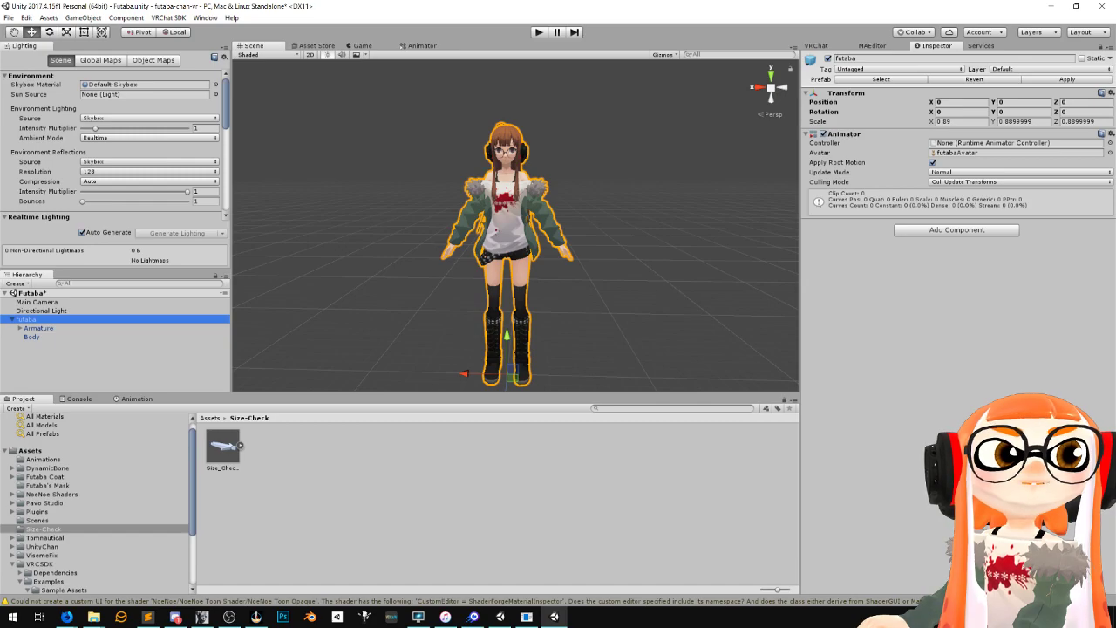
mouse_move(94, 617)
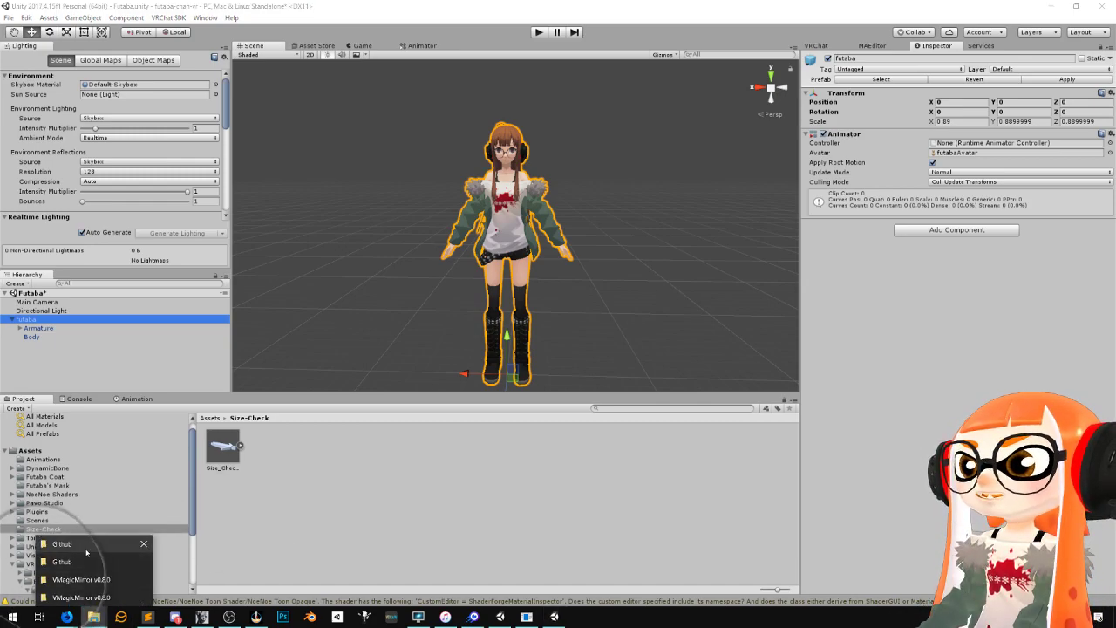
left_click(81, 580)
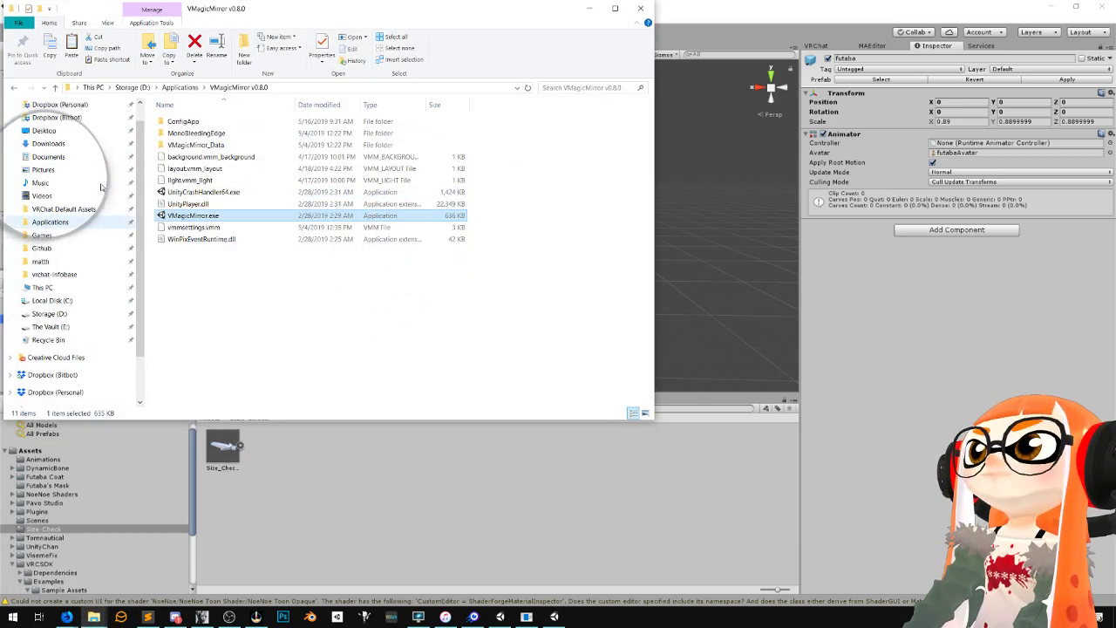
left_click(76, 168)
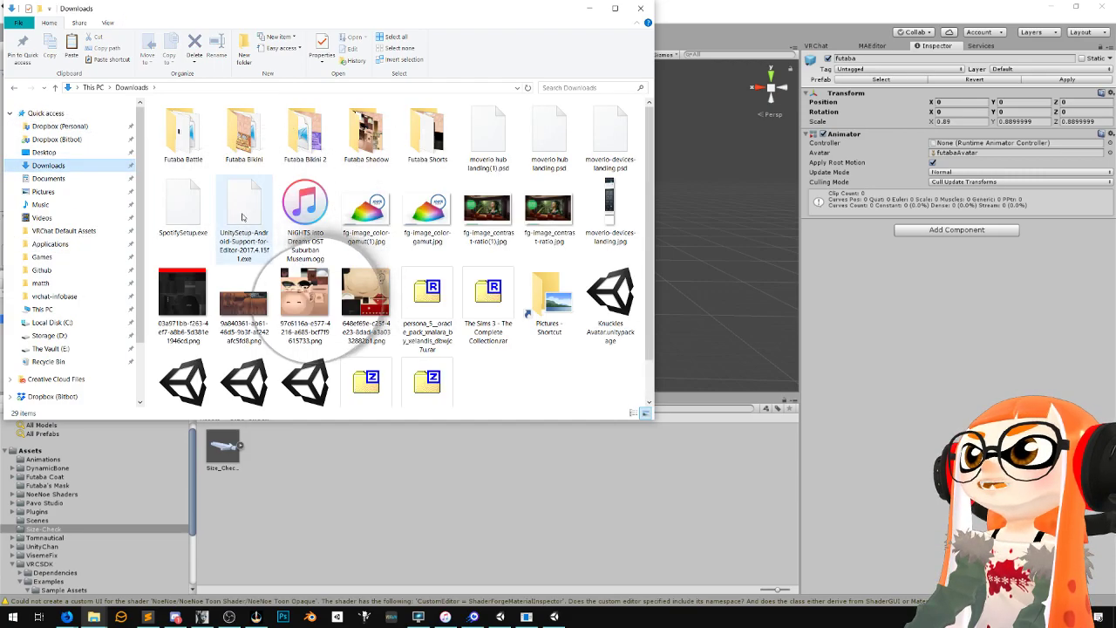
scroll(358, 296, "down", 1)
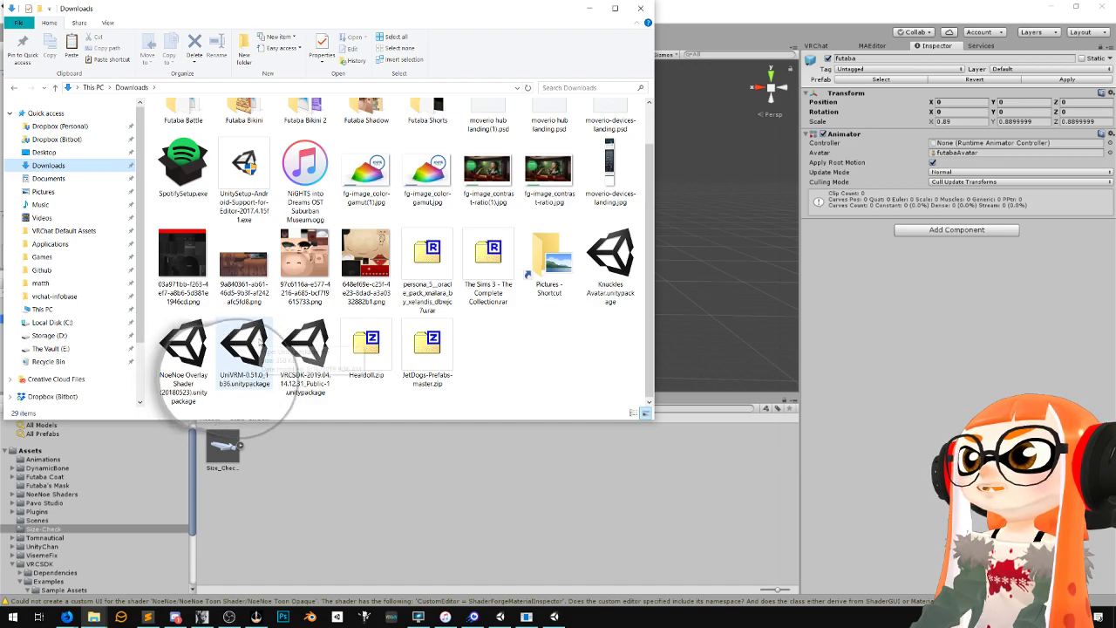
left_click(253, 341)
double_click(251, 343)
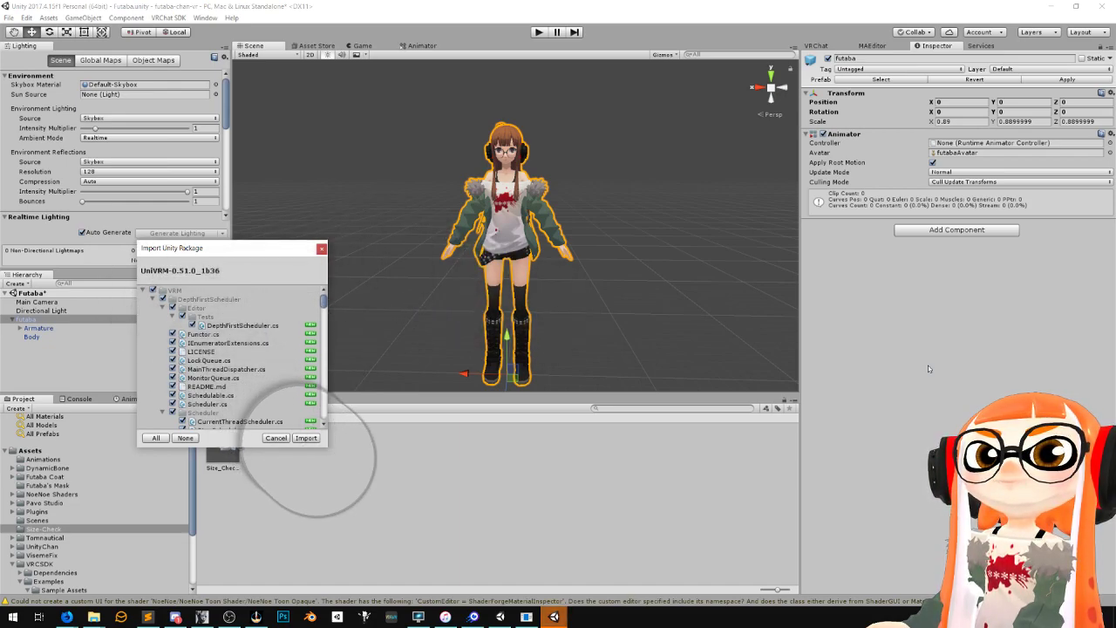
left_click(306, 438)
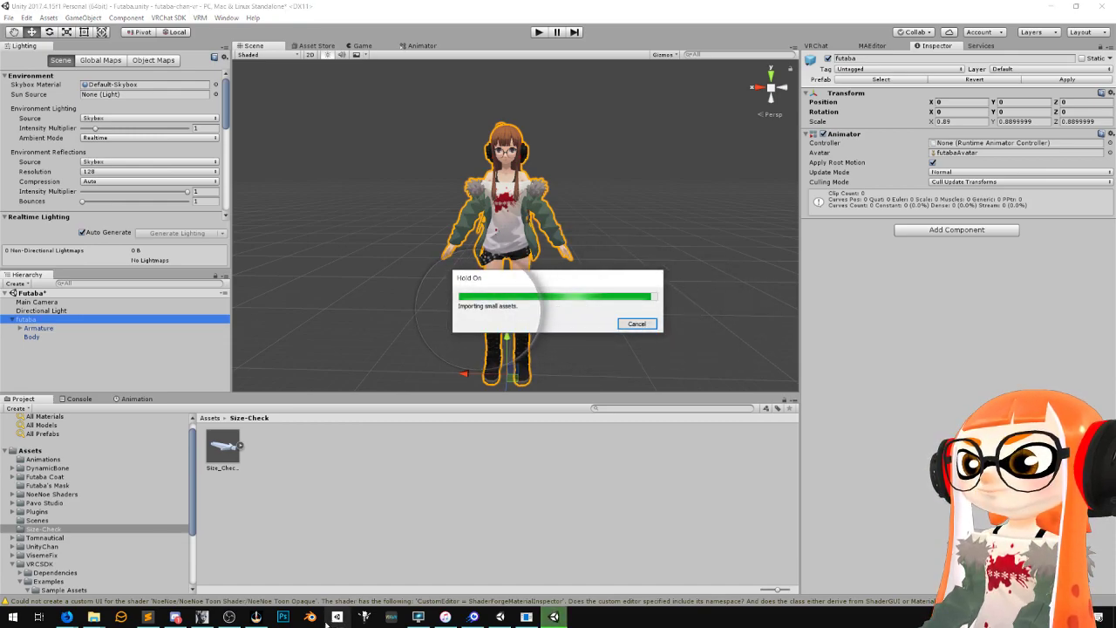
Show the project's root Assets folder while keeping the futaba avatar selected
key("ctrl+6")
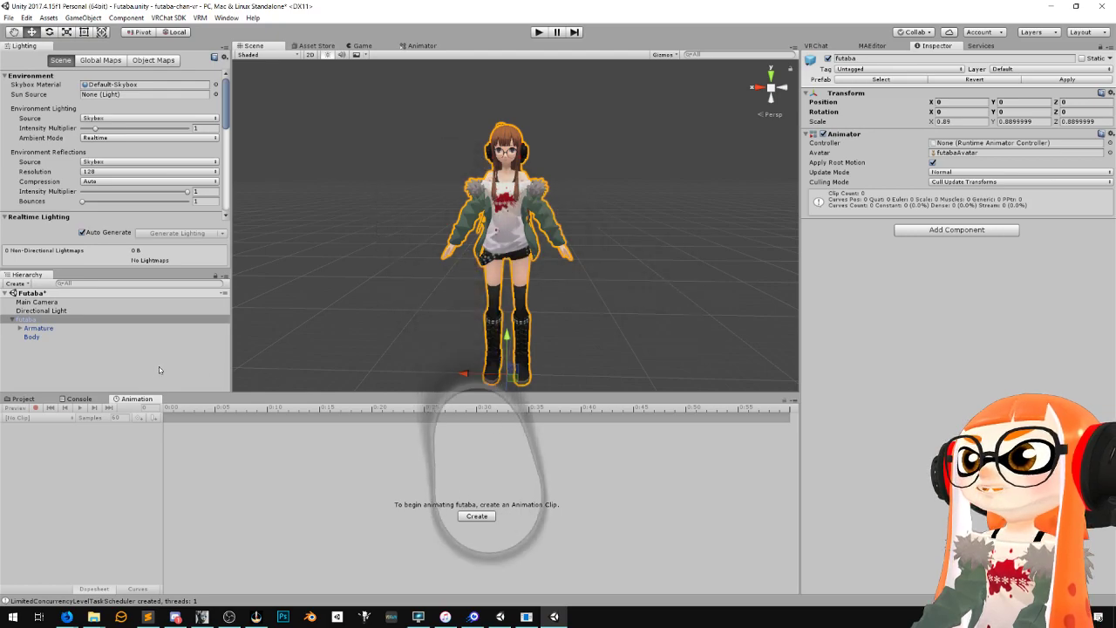
left_click(26, 319)
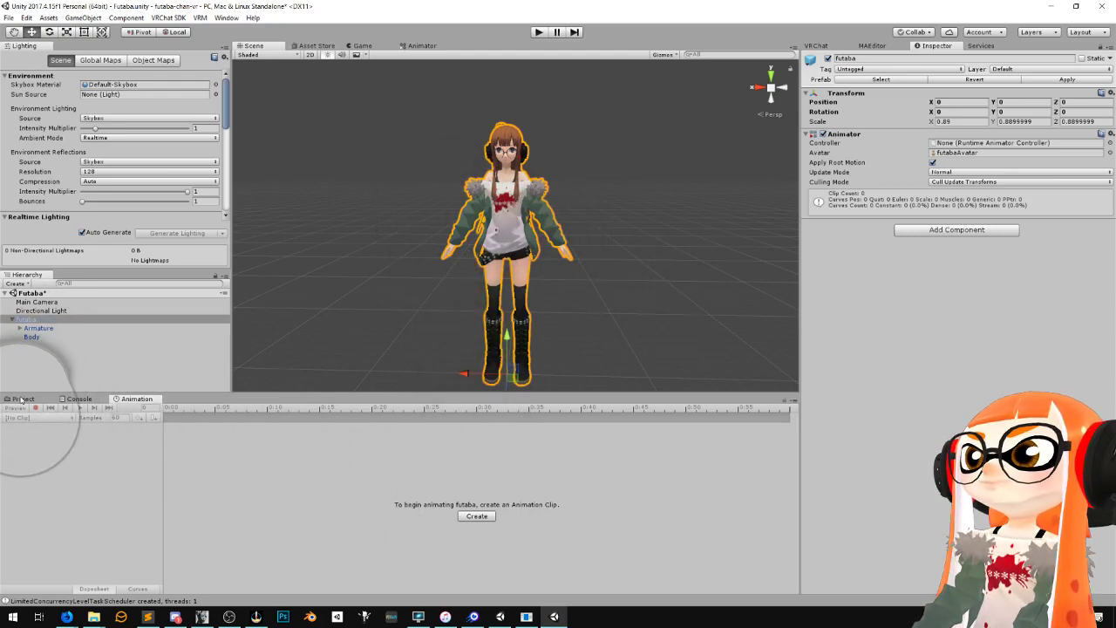
left_click(22, 399)
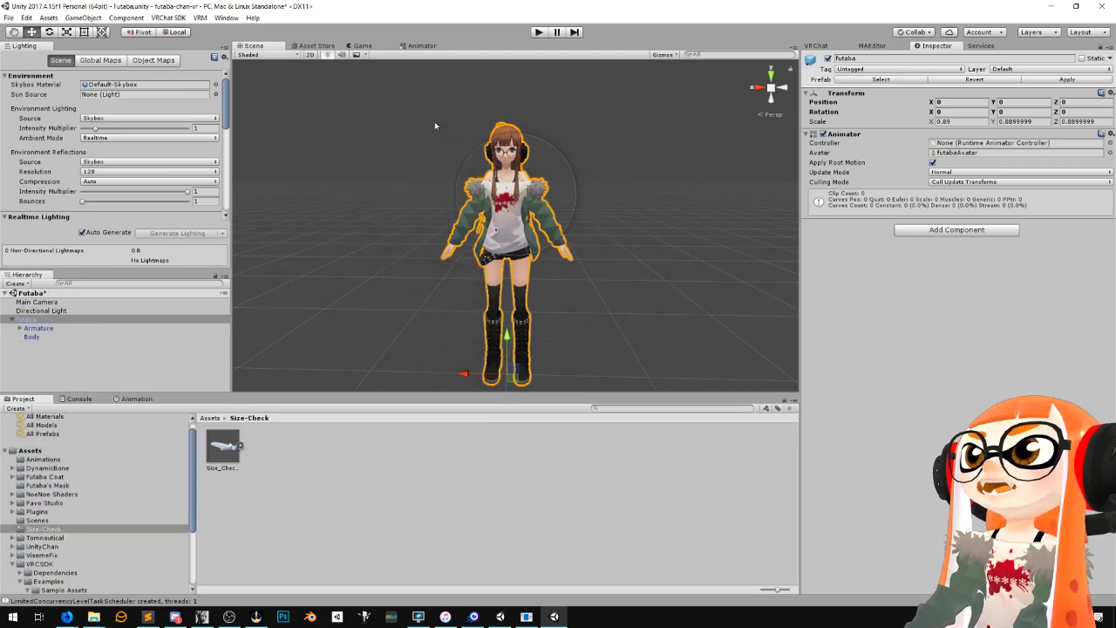
left_click(209, 418)
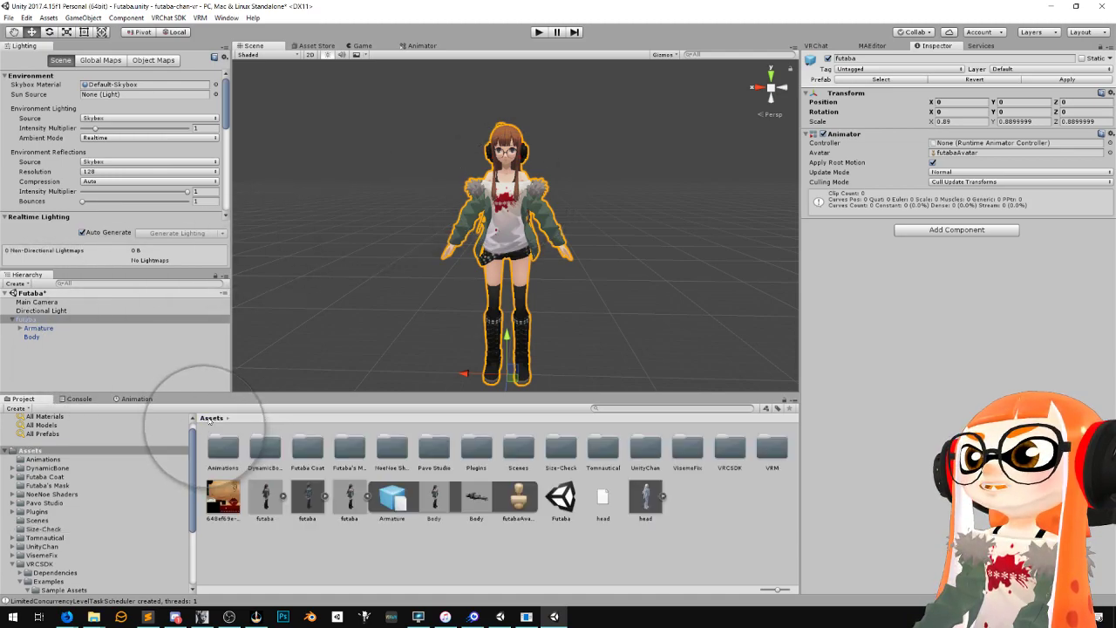
Open the UniVRM-0.51.0 humanoid exporter for the selected futaba avatar
left_click(201, 18)
mouse_move(221, 59)
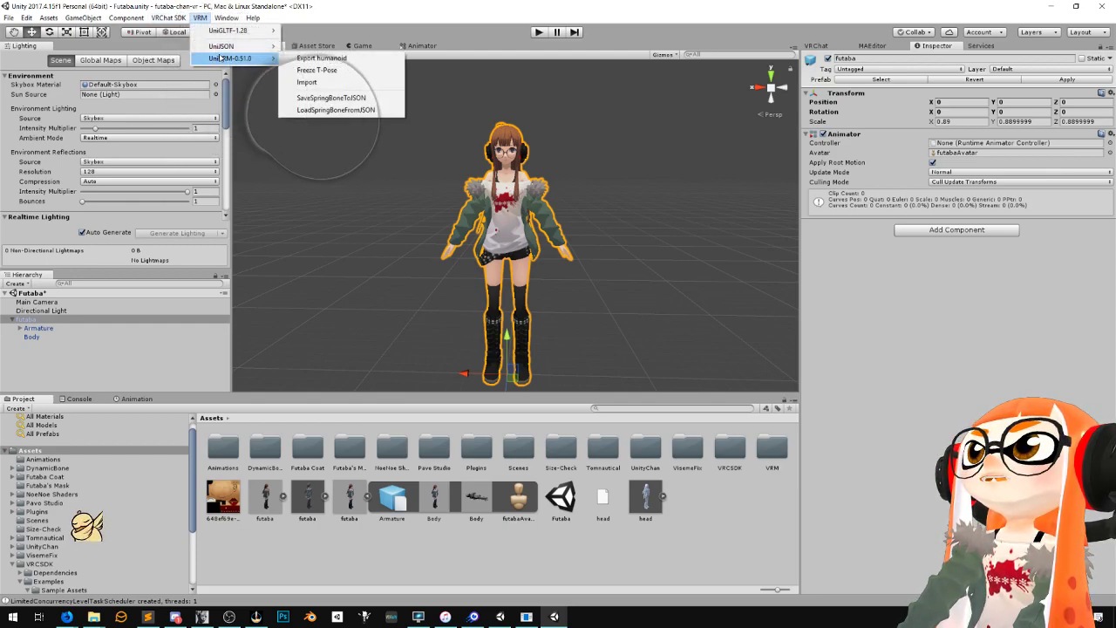
left_click(383, 59)
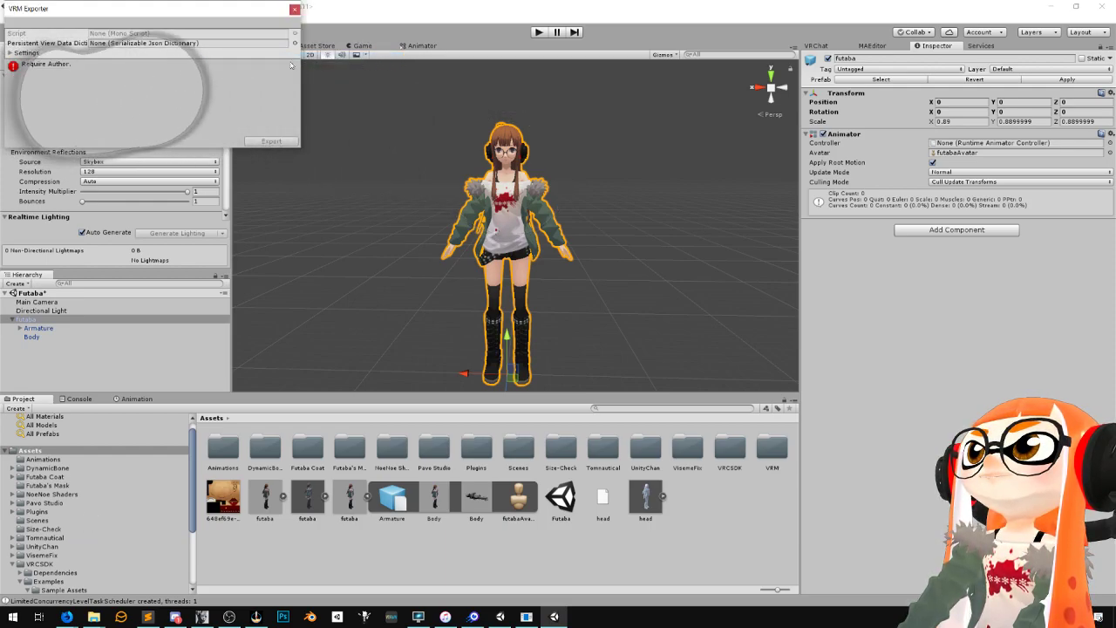
In the VRM export settings, set the author to "Googie is Awesome" and the title to "Futaba"
left_click(12, 53)
left_click(112, 81)
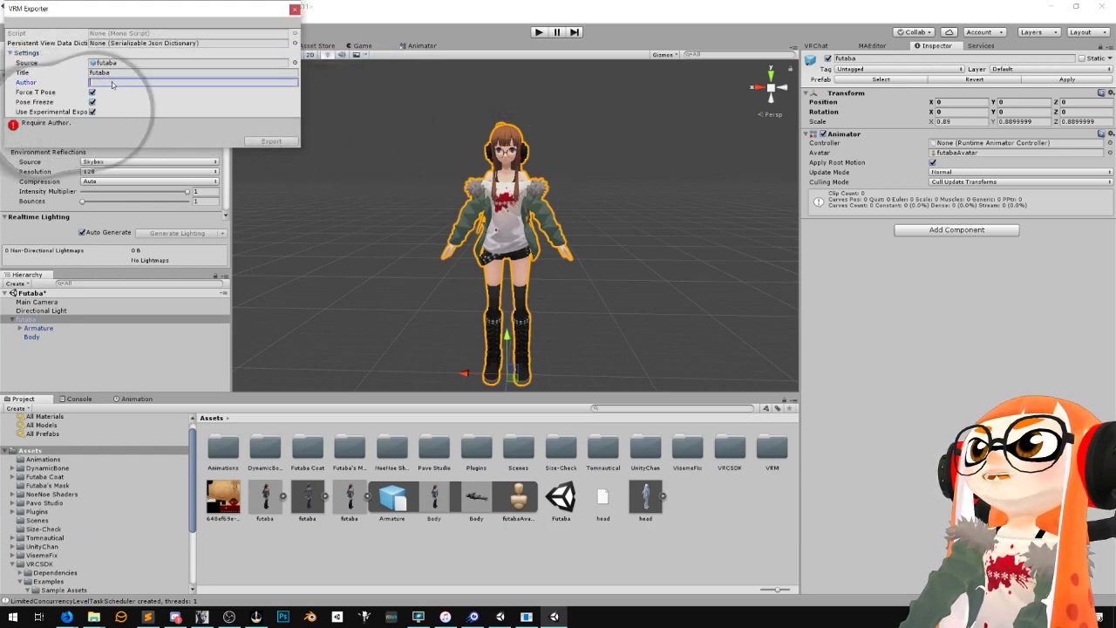
type("Google is Awesome")
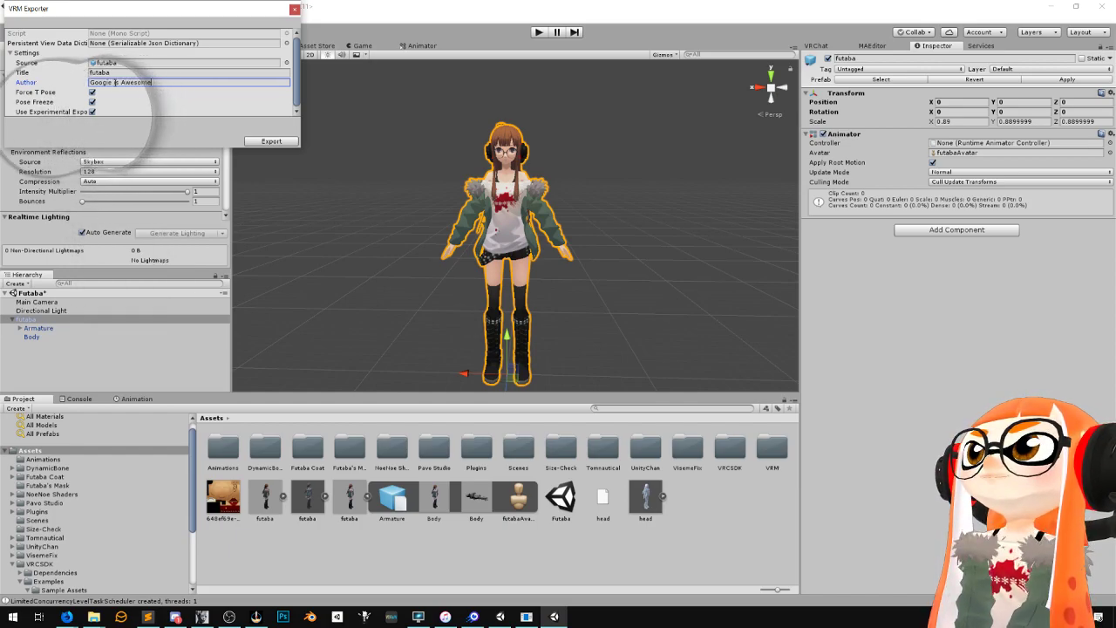
left_click(113, 72)
type("f")
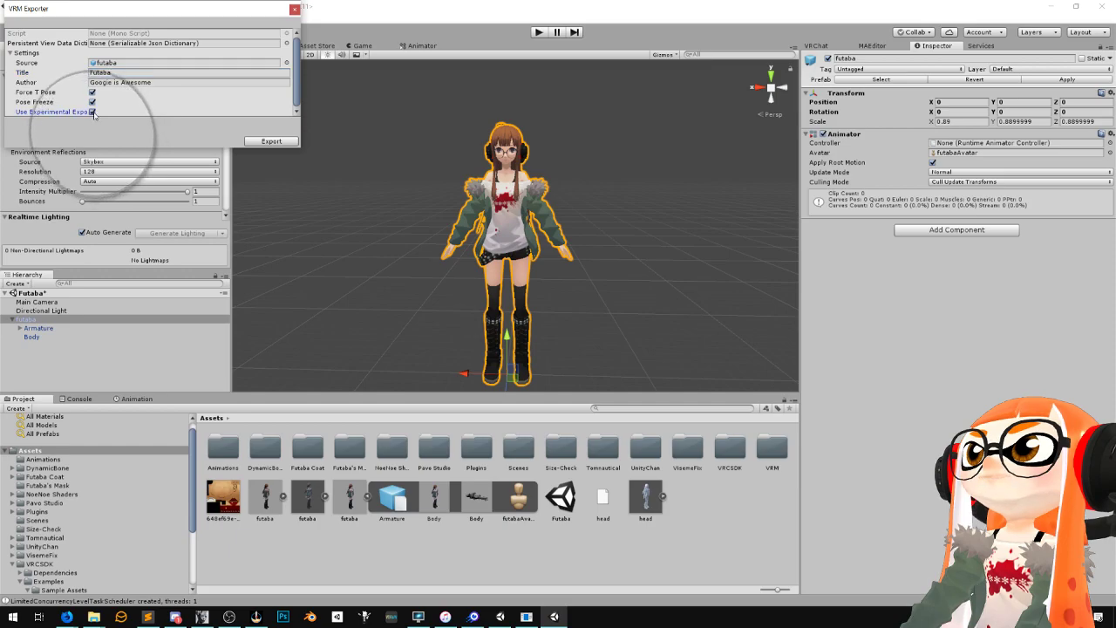
left_click(93, 113)
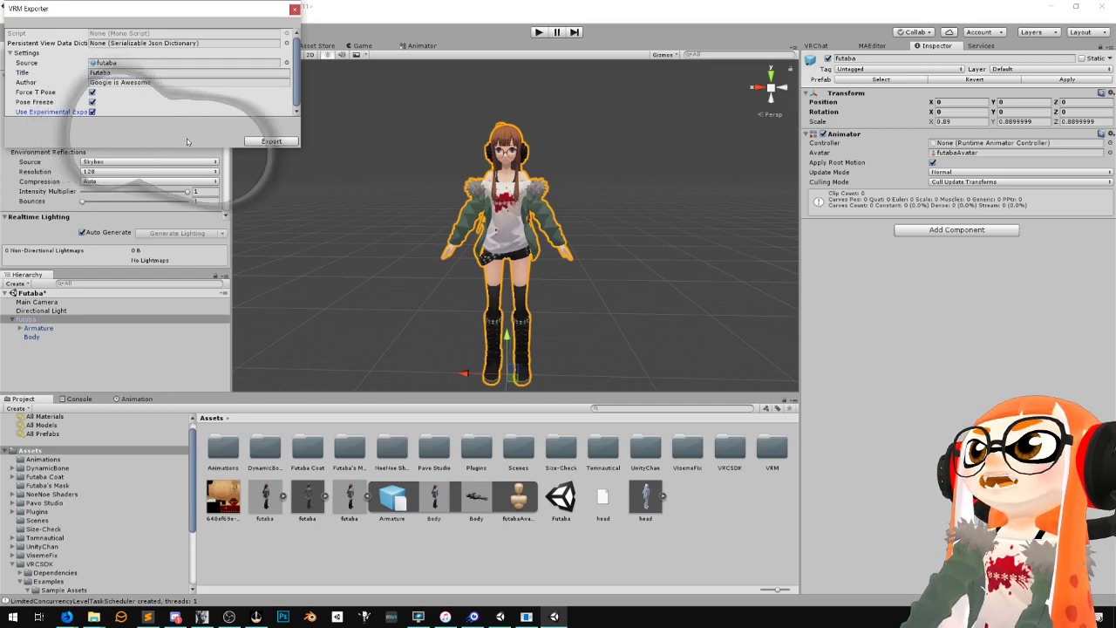
Start the VRM export and choose the Assets folder of the futaba-chan-vr project in Github as the save location
left_click(268, 141)
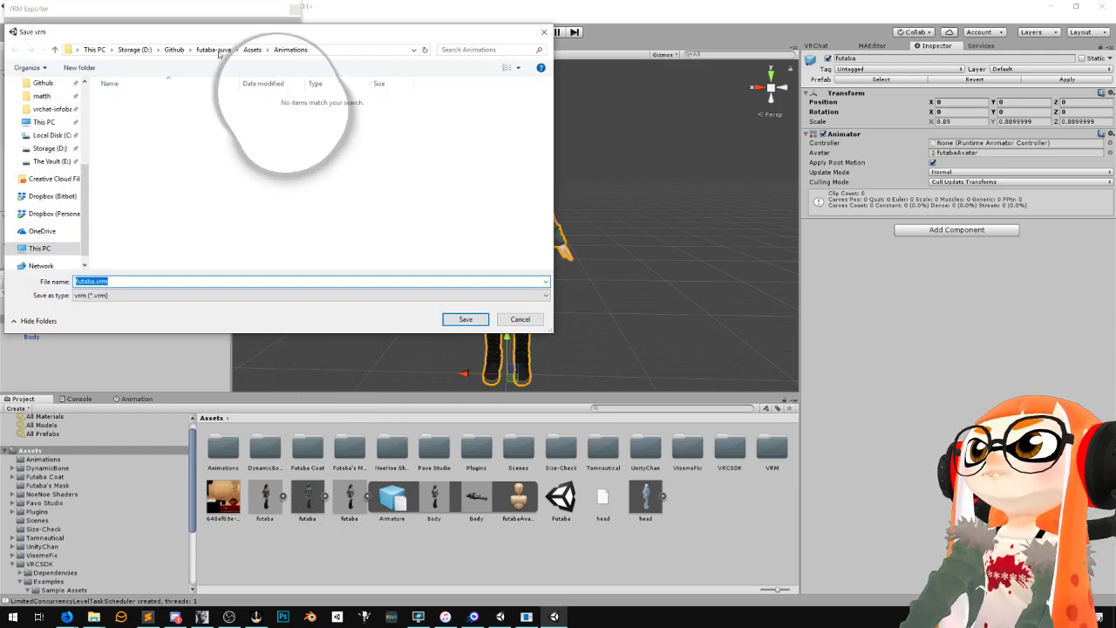
left_click(173, 50)
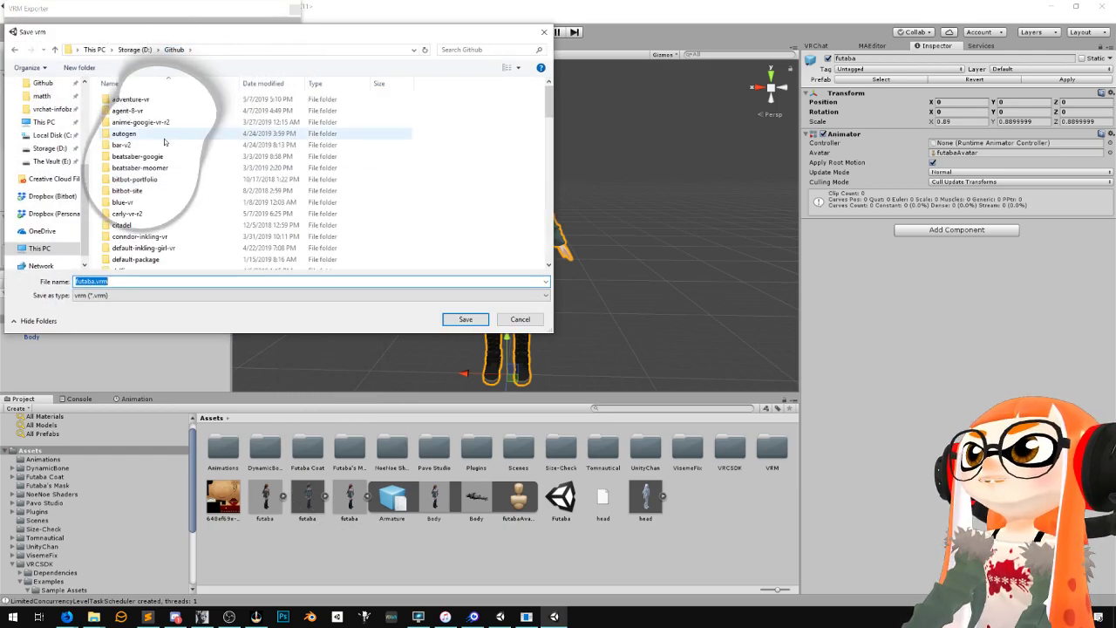
scroll(187, 195, "down", 6)
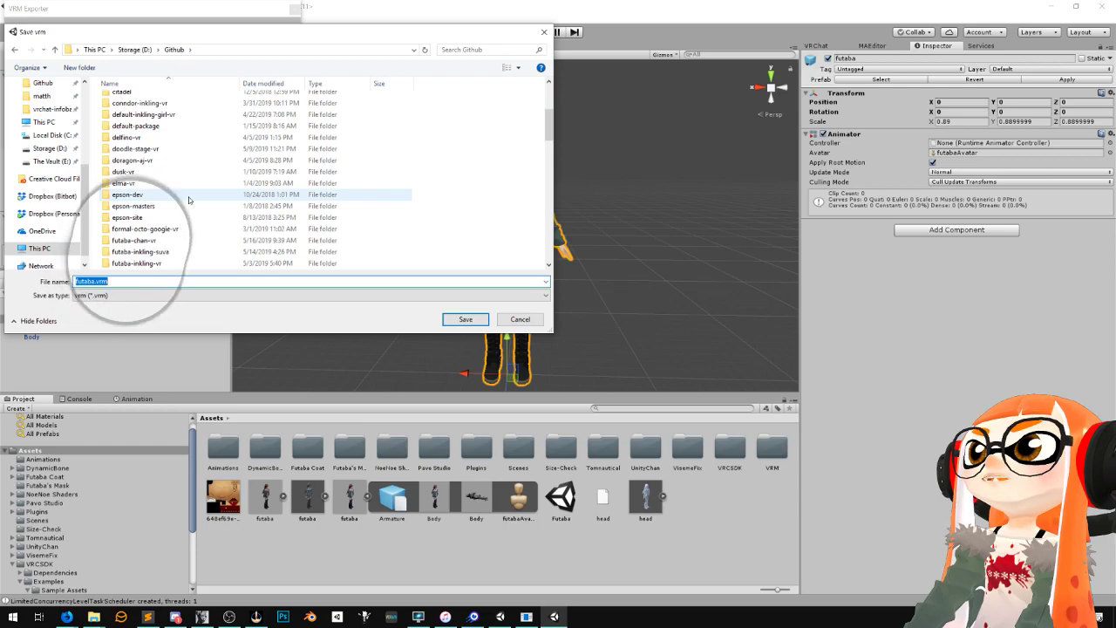
double_click(135, 172)
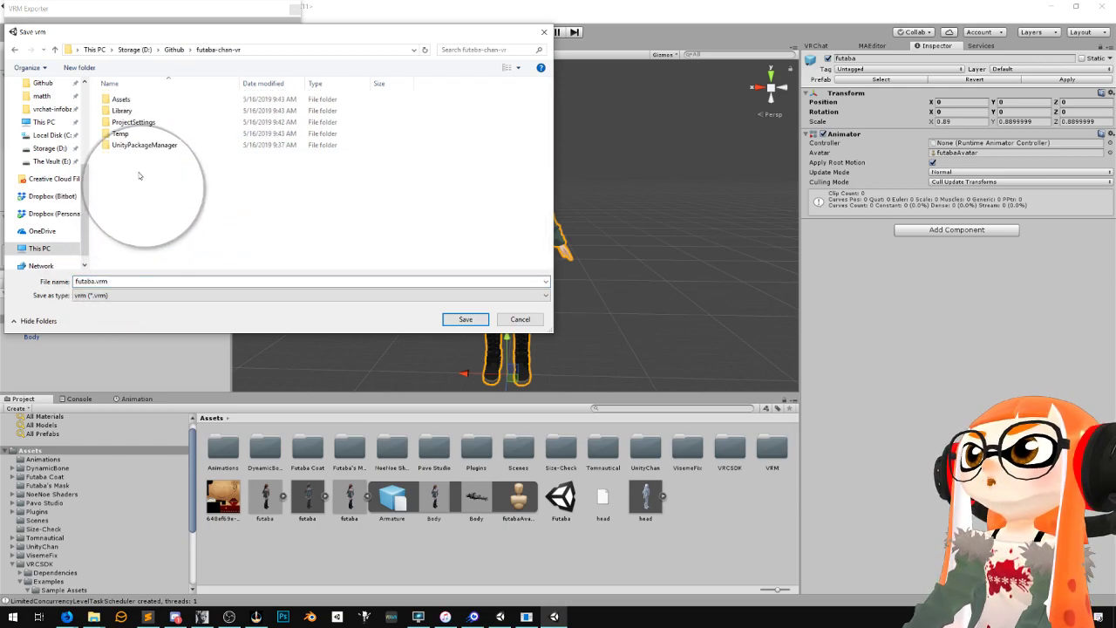
double_click(122, 99)
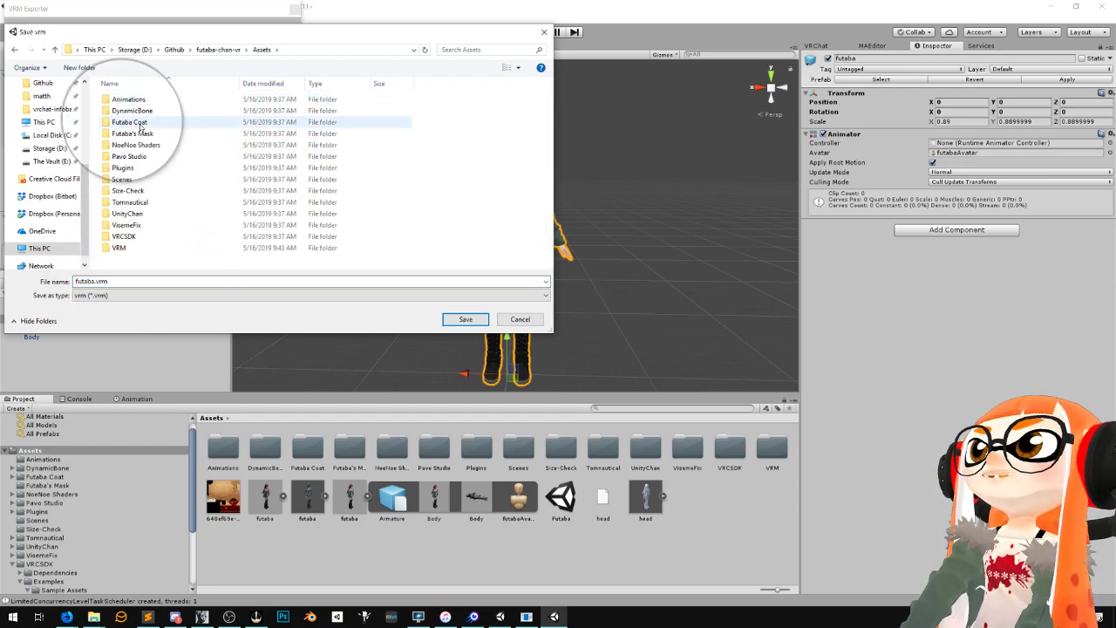
Create a folder named Normalized inside the project's Assets folder for the exported VRM
right_click(138, 268)
left_click(161, 276)
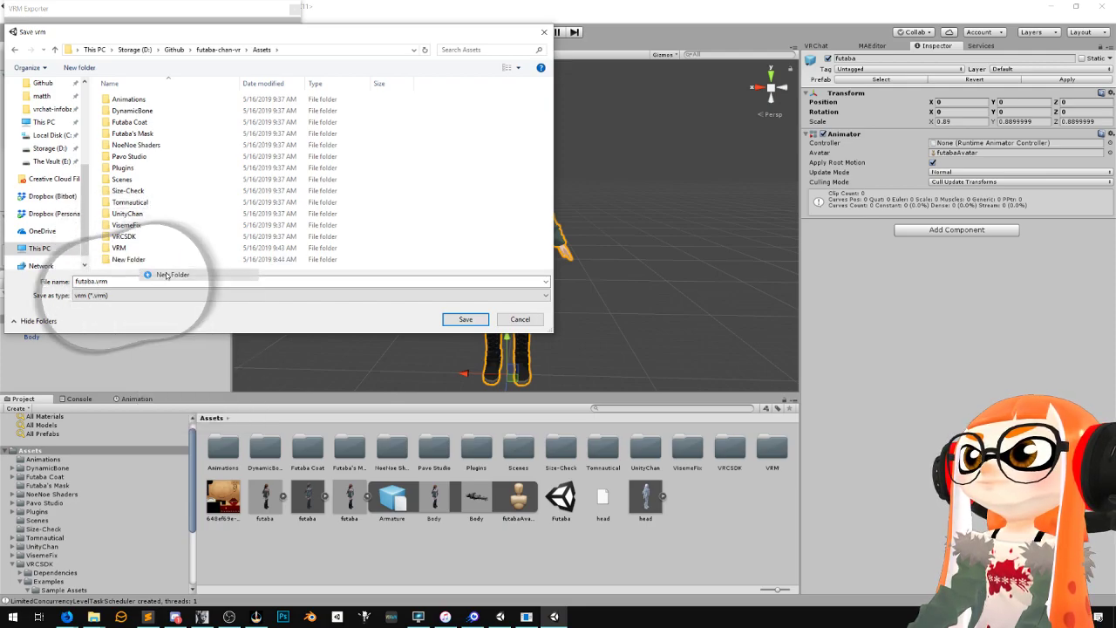
type("Normalized")
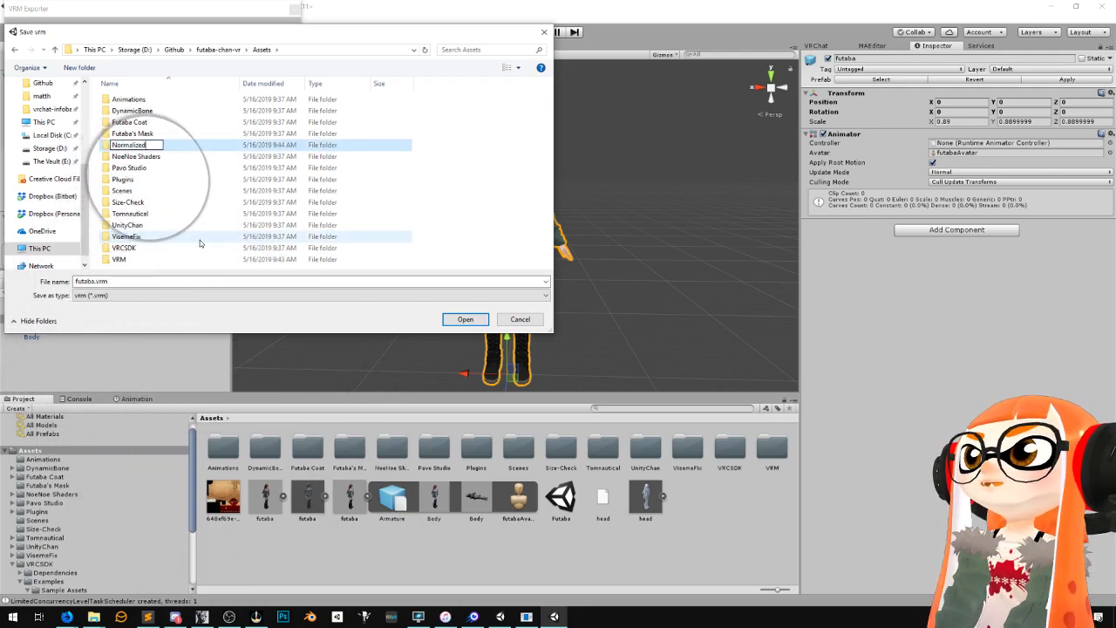
left_click(172, 133)
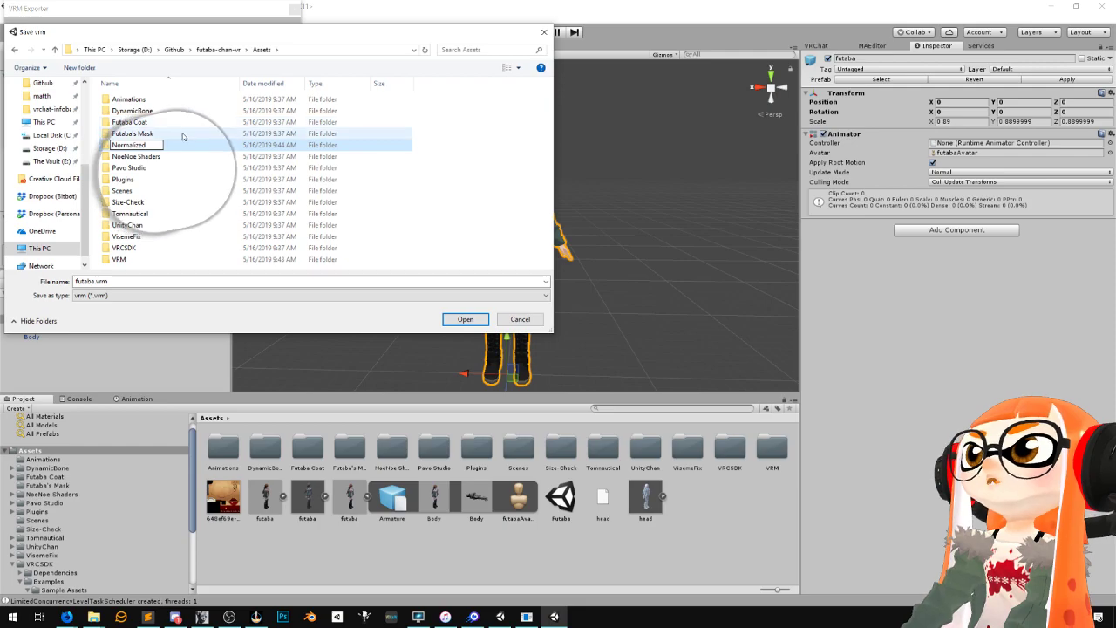
Save the export as futaba.vrm inside the Normalized folder
left_click(175, 158)
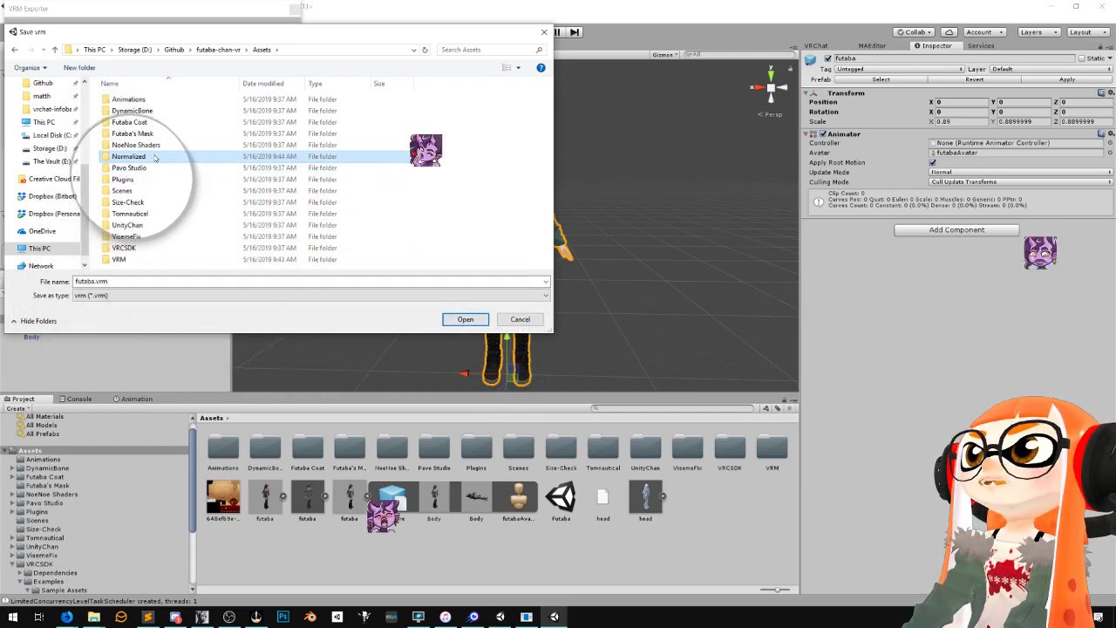
double_click(154, 155)
left_click(452, 318)
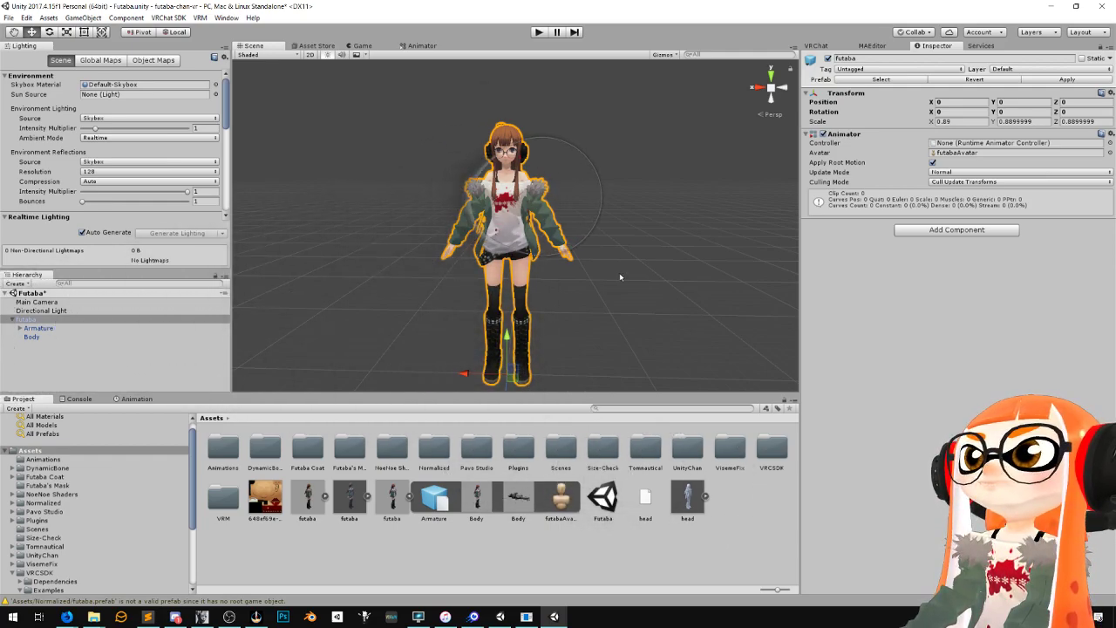
Place the futaba prefab from the Normalized folder into the scene and delete the original futaba object
double_click(433, 446)
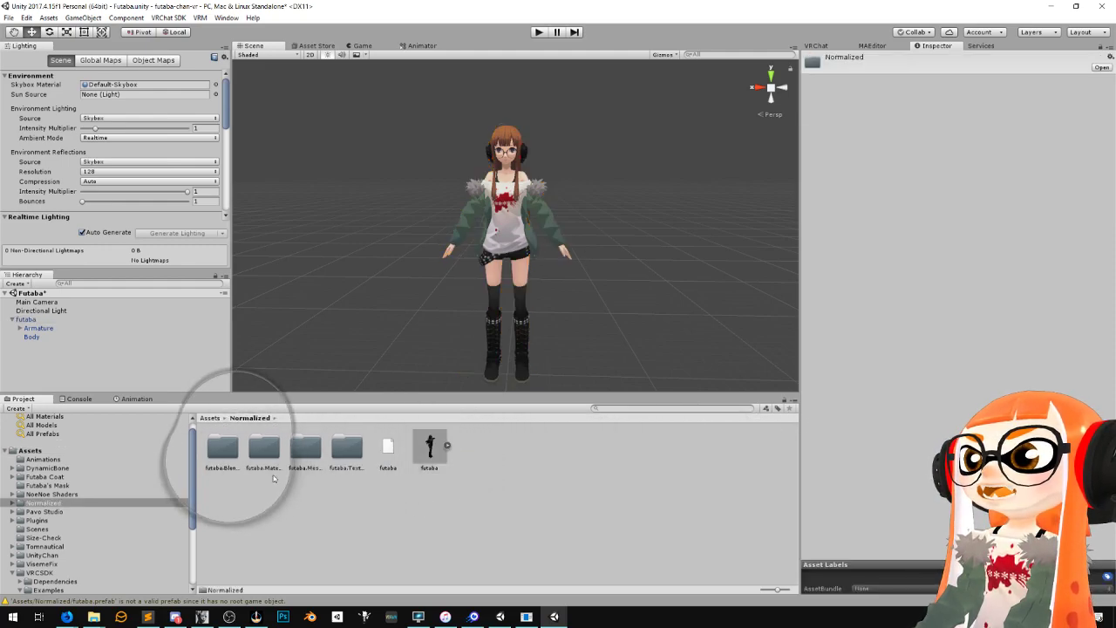
left_click(430, 452)
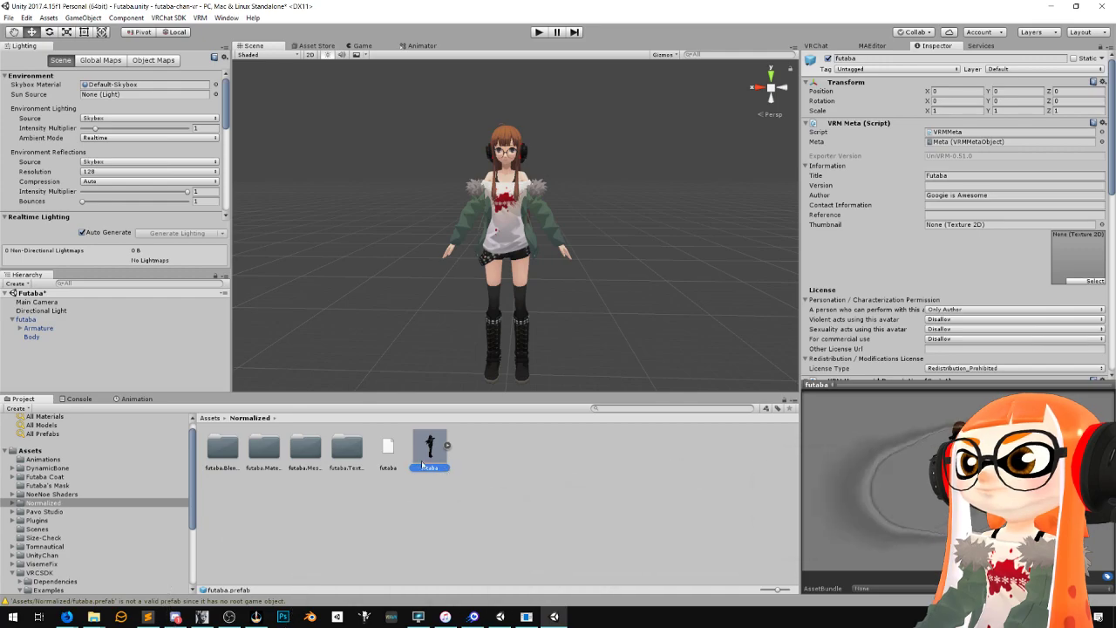
left_click_drag(430, 449, 87, 323)
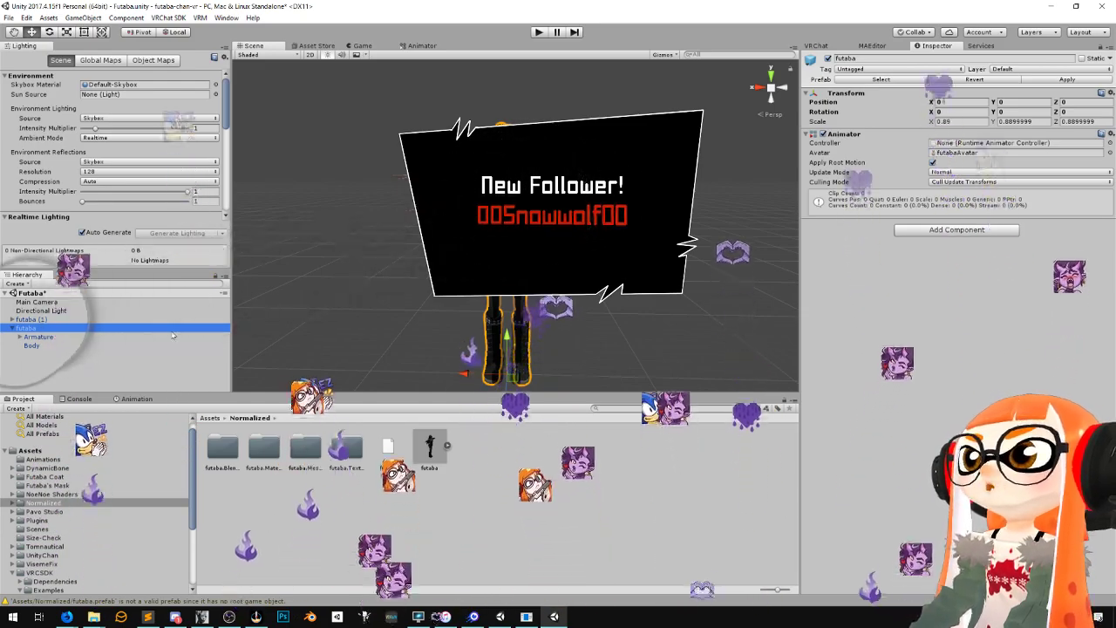
key("Delete")
Select the Body mesh of the futaba (1) avatar and change its Mask material's shader to VRM/MToon
scroll(453, 281, "up", 4)
middle_click_drag(453, 280, 504, 324)
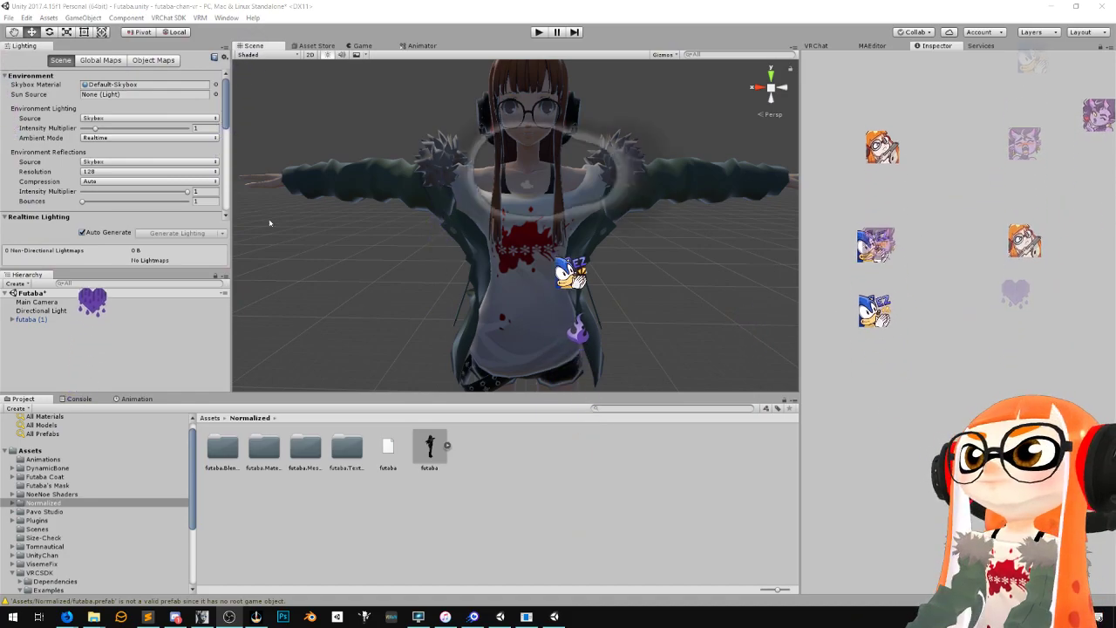
scroll(504, 181, "down", 3)
left_click_drag(504, 181, 541, 148, "alt")
scroll(542, 148, "up", 3)
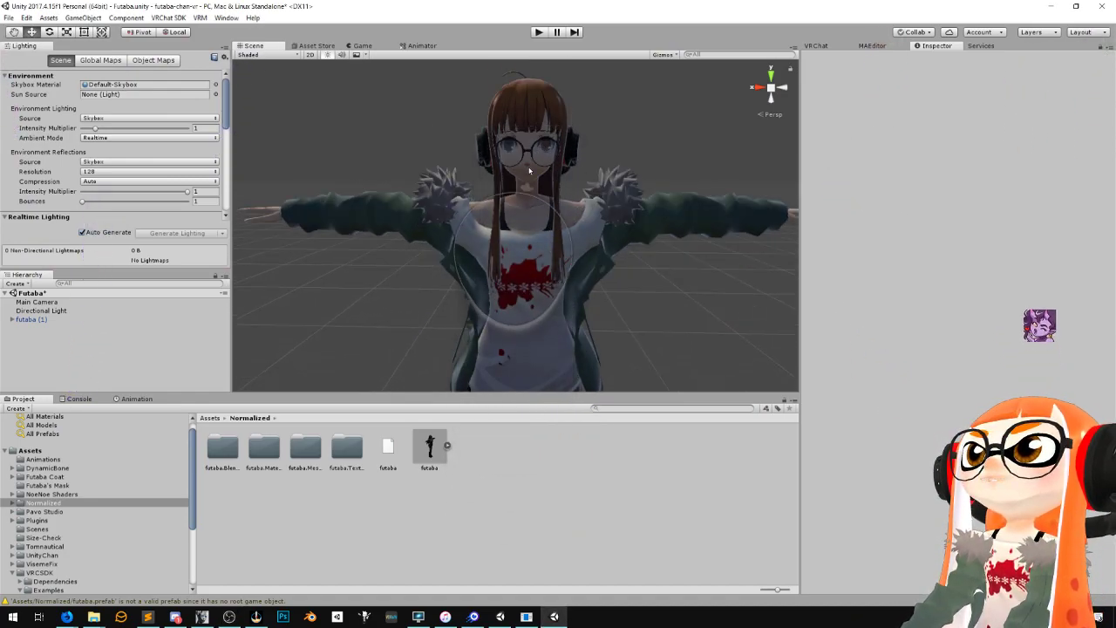
mouse_move(528, 221)
middle_mouse_down()
mouse_move(516, 185)
mouse_move(516, 232)
middle_mouse_up()
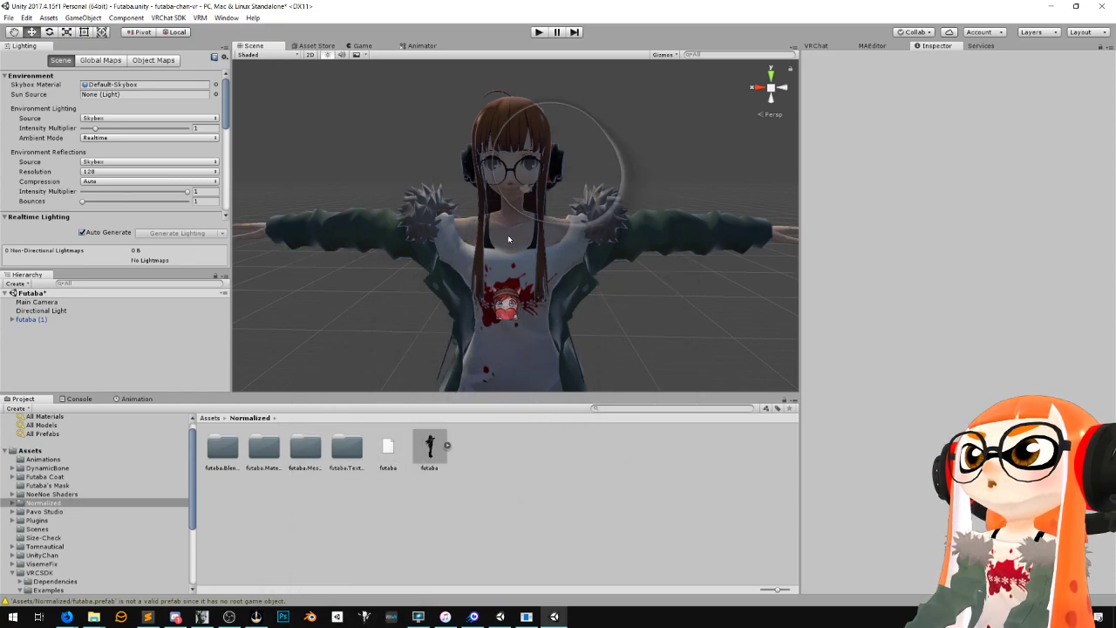
left_click(48, 320)
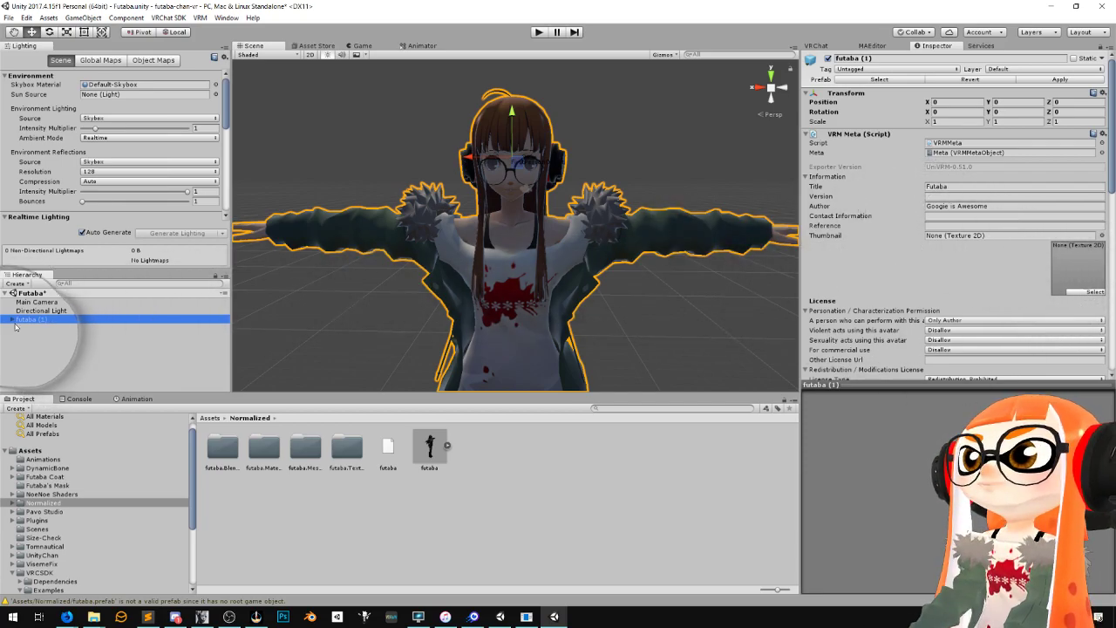
left_click(32, 336)
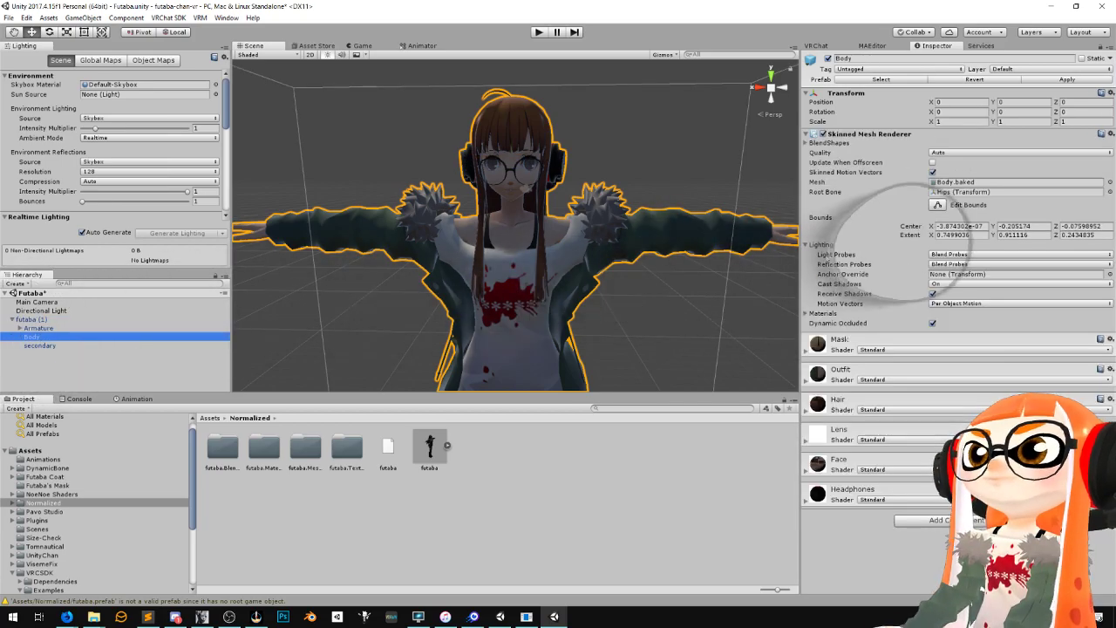
left_click(872, 351)
mouse_move(879, 332)
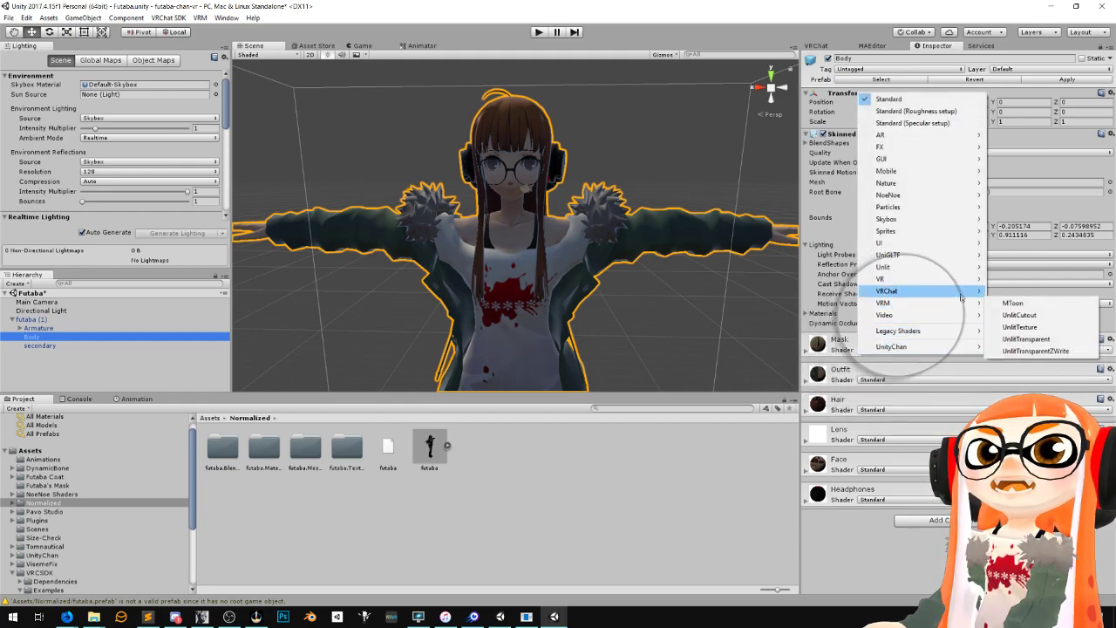
mouse_move(924, 302)
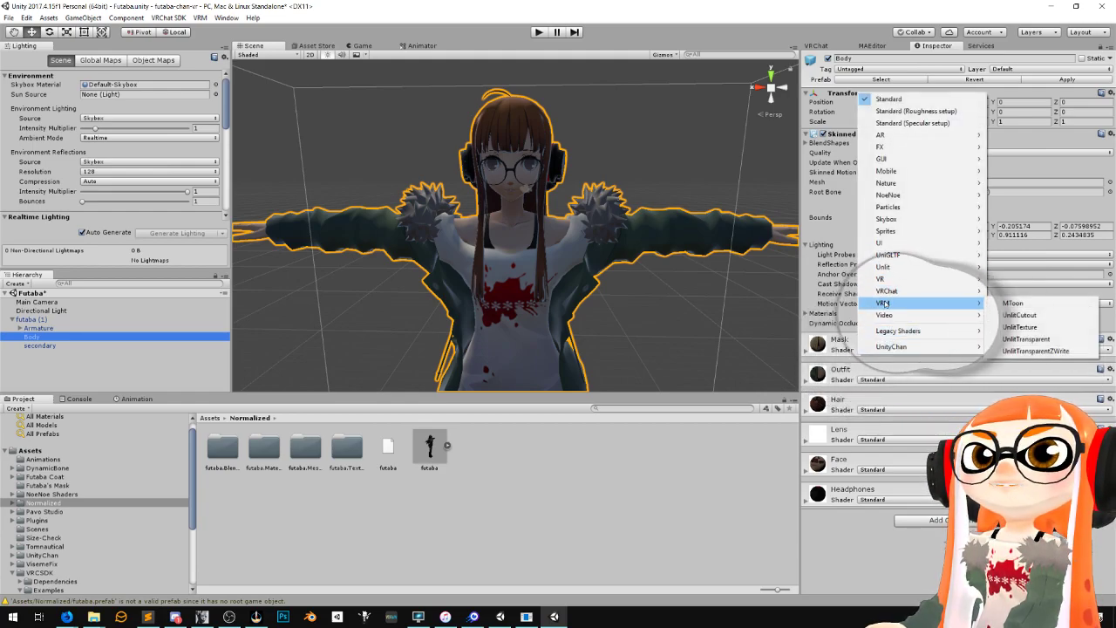
left_click(1025, 304)
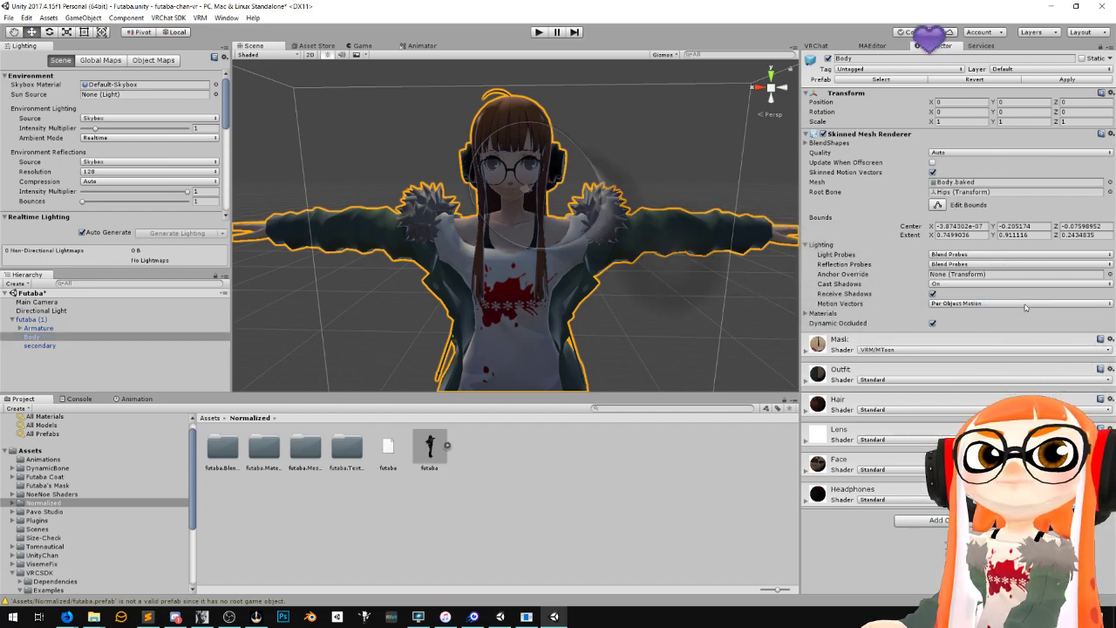
Change the shader of the Body's Outfit and Hair materials to VRM/MToon
left_click(911, 380)
mouse_move(916, 332)
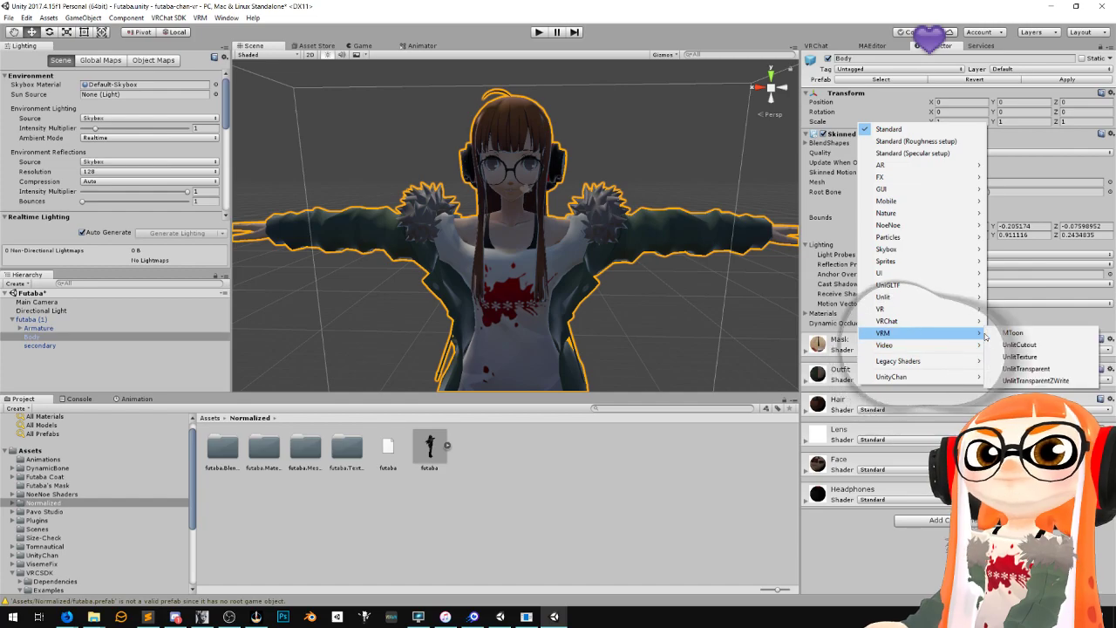
left_click(1003, 331)
left_click(889, 409)
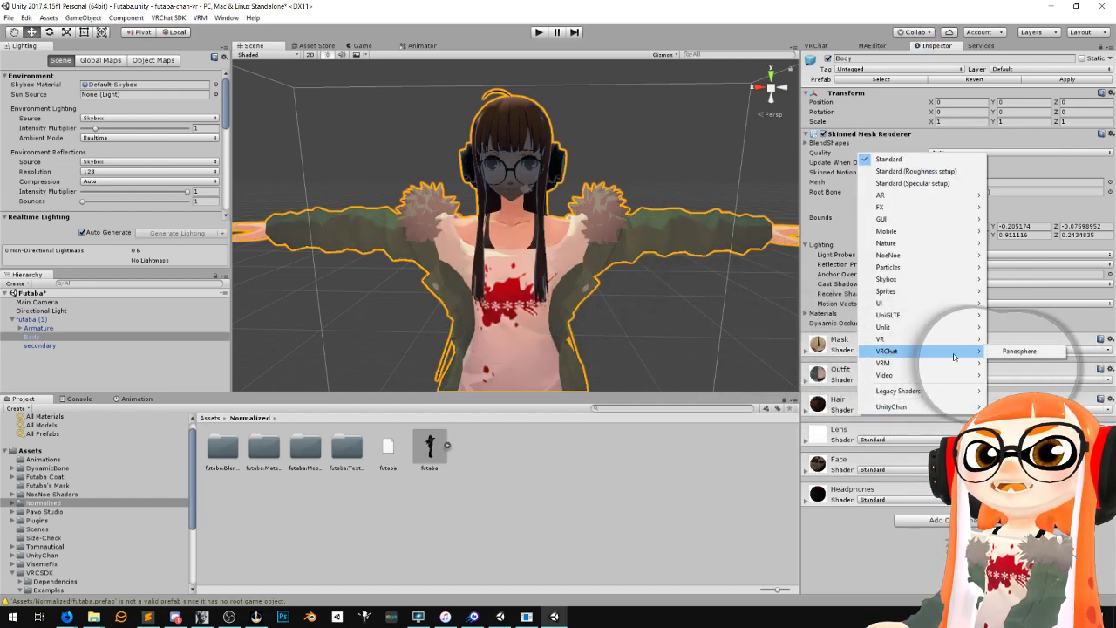
mouse_move(926, 338)
mouse_move(885, 363)
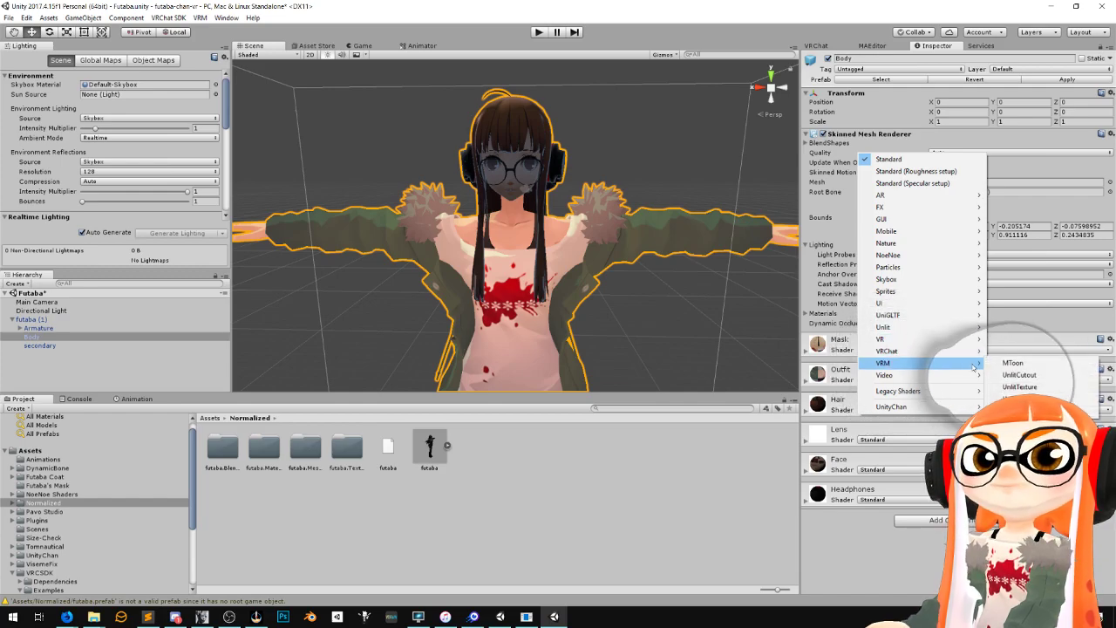
left_click(1007, 363)
Change the shader of the Body's Face and Headphones materials to VRM/MToon
left_click(874, 439)
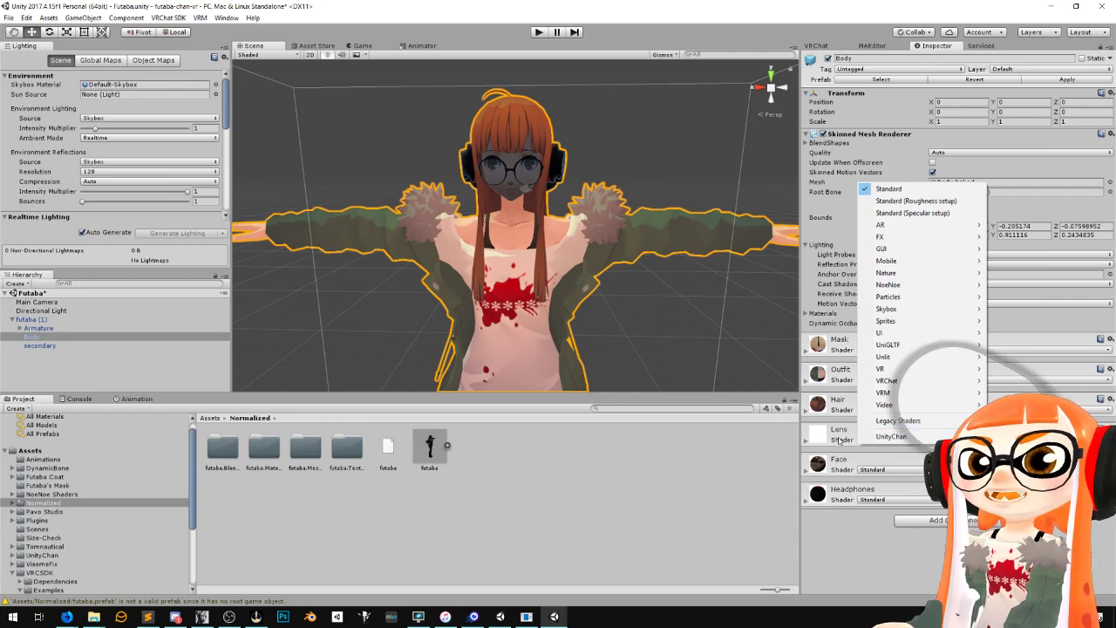
left_click(890, 469)
left_click(890, 469)
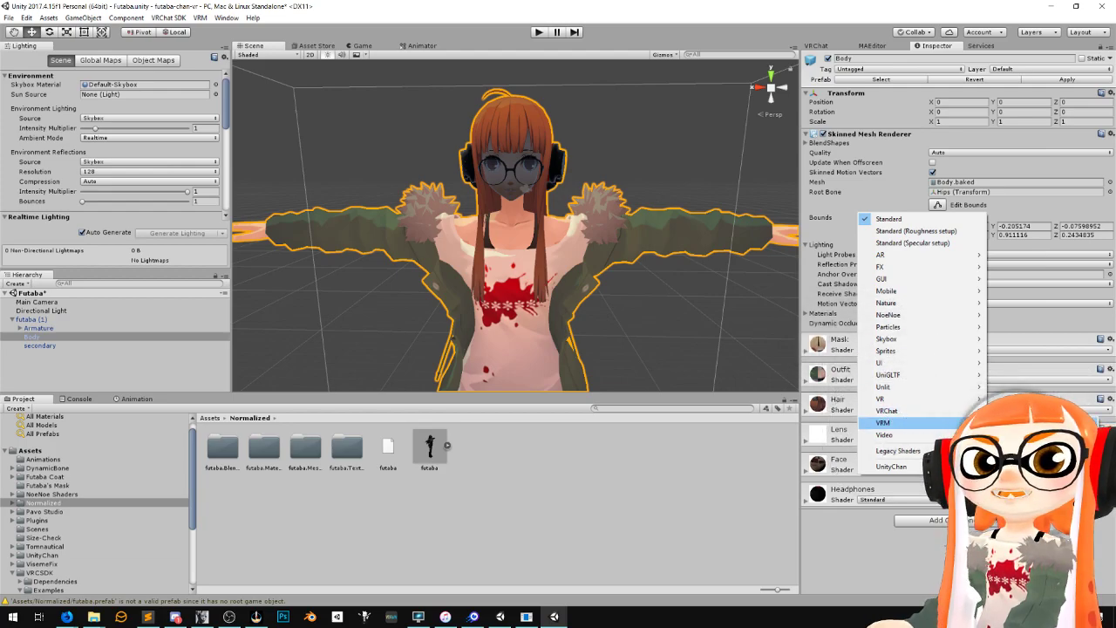
left_click(1030, 423)
left_click(874, 501)
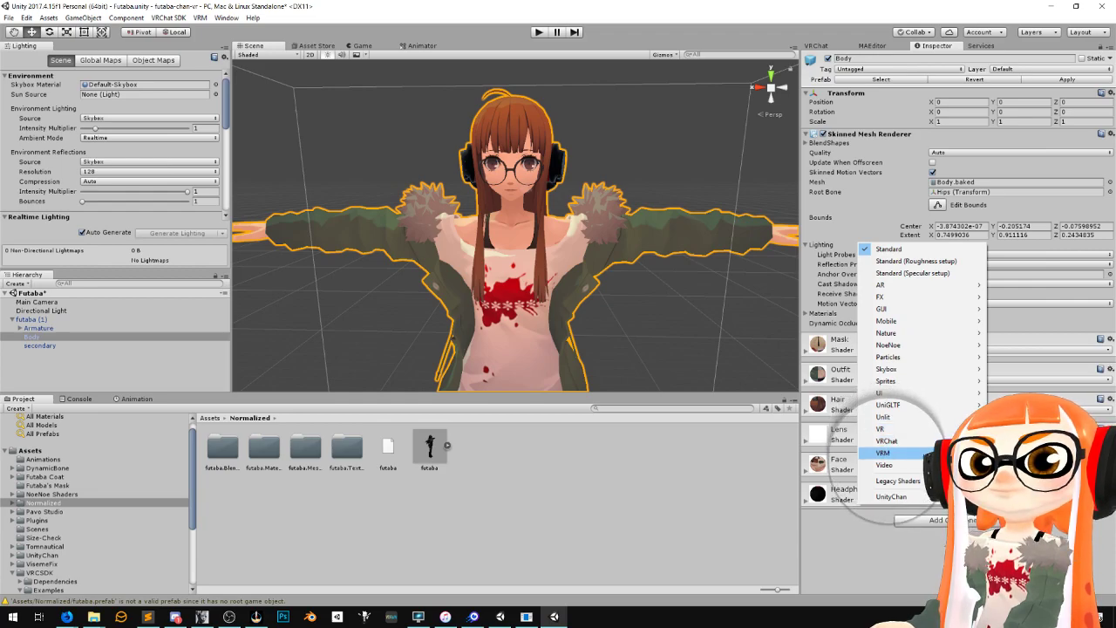
left_click(1029, 453)
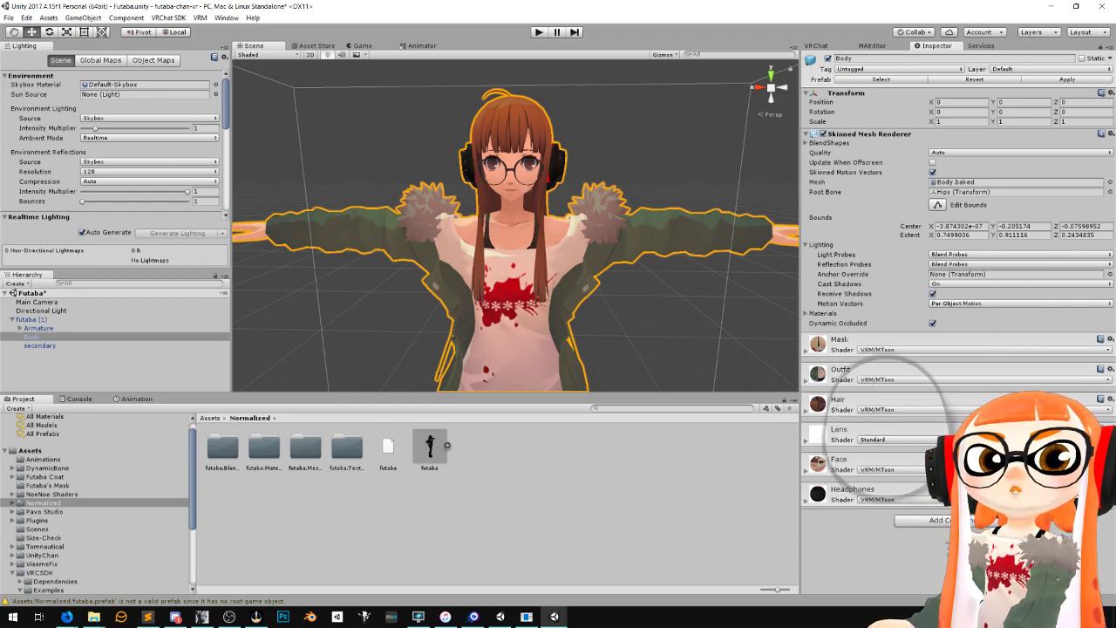
Try the VRM/UnlitTransparent, VRM/UnlitCutout and VRM/UnlitTransparentZWrite shaders on the Lens material
left_click(875, 441)
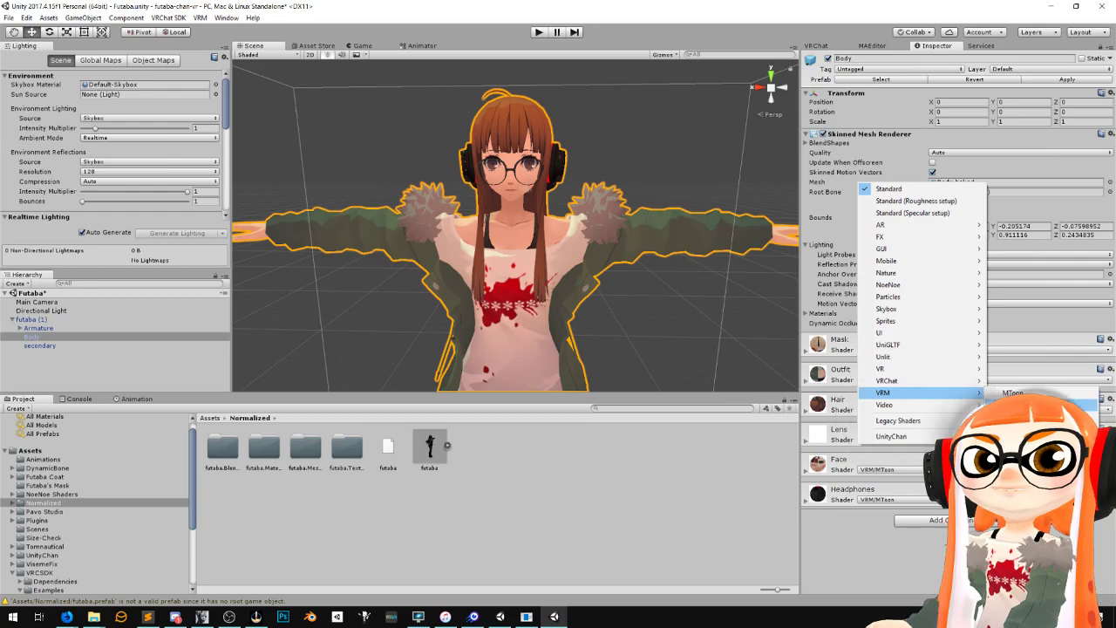
left_click(1030, 429)
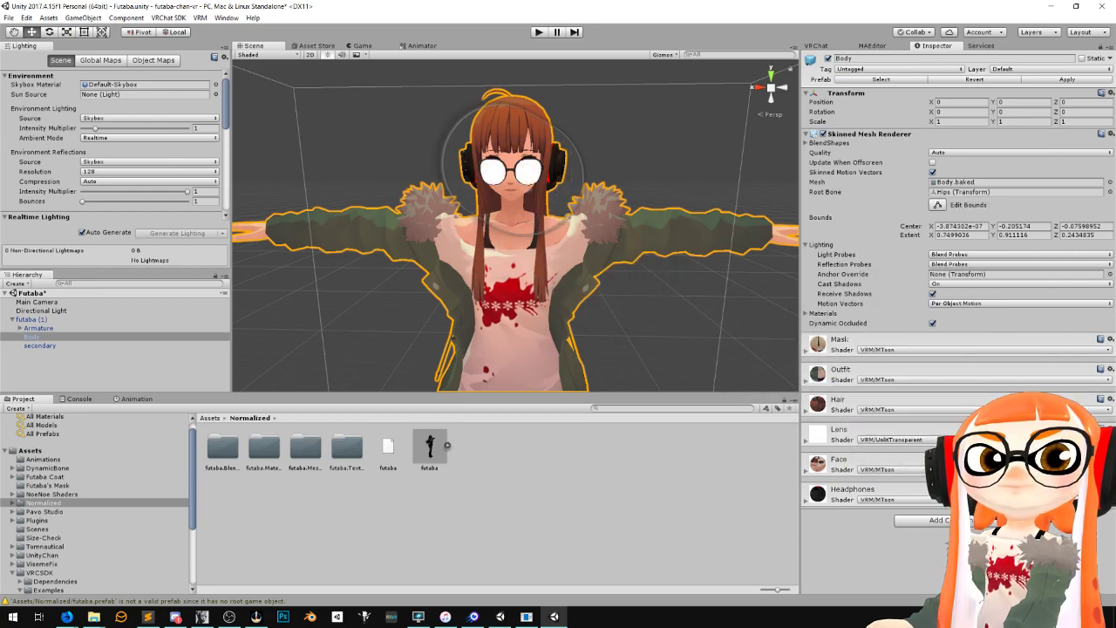
left_click(807, 443)
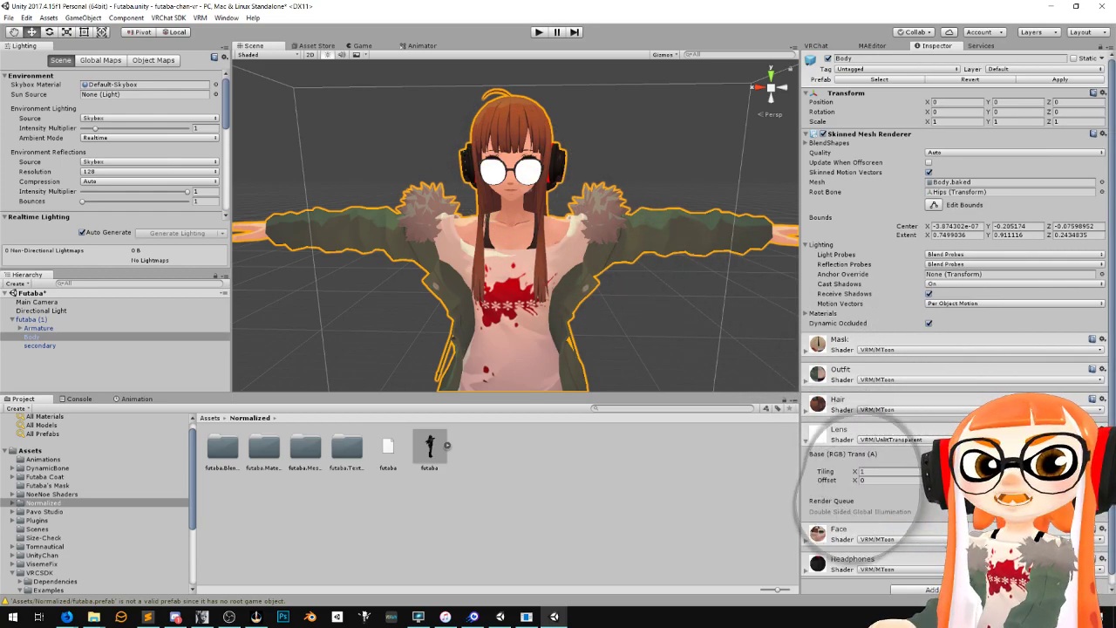
left_click(891, 440)
mouse_move(938, 393)
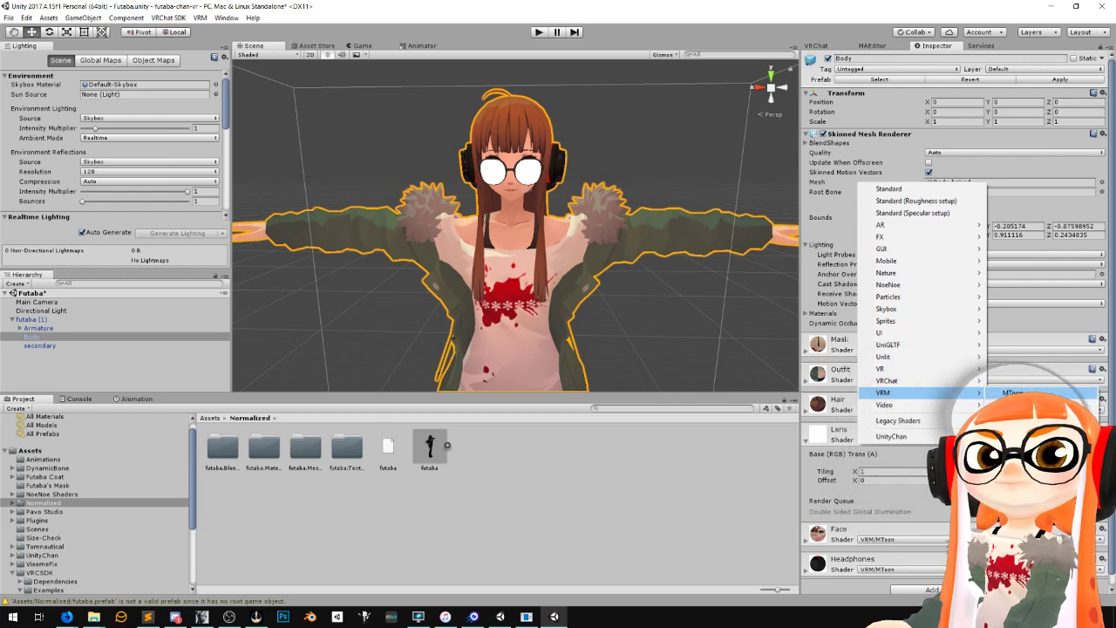
left_click(1021, 405)
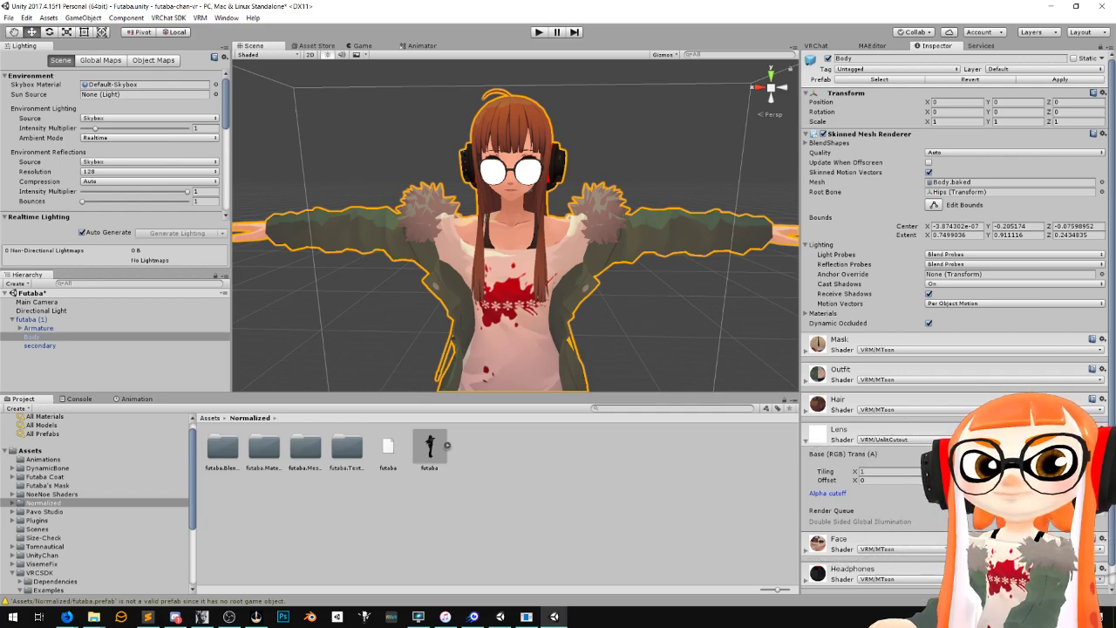
left_click(903, 439)
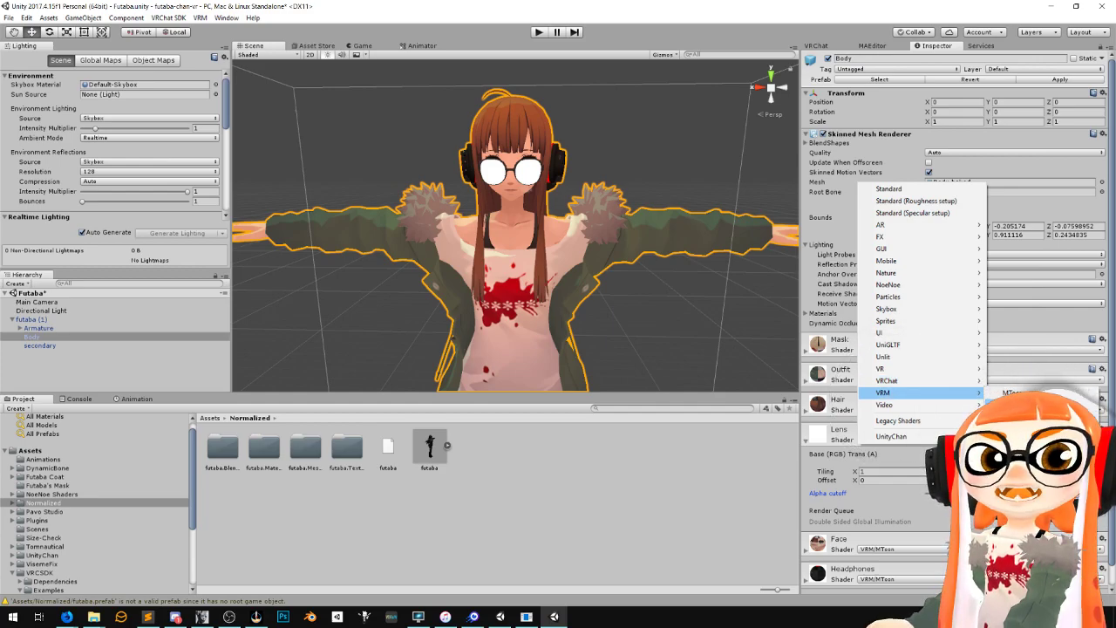
left_click(1034, 440)
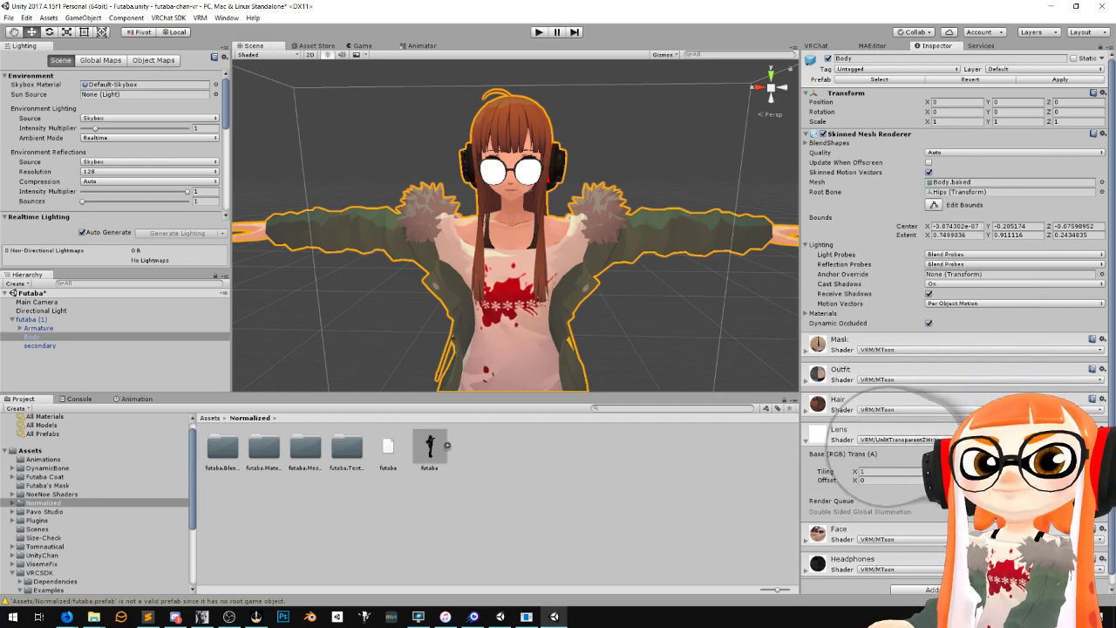
left_click(903, 440)
left_click(894, 499)
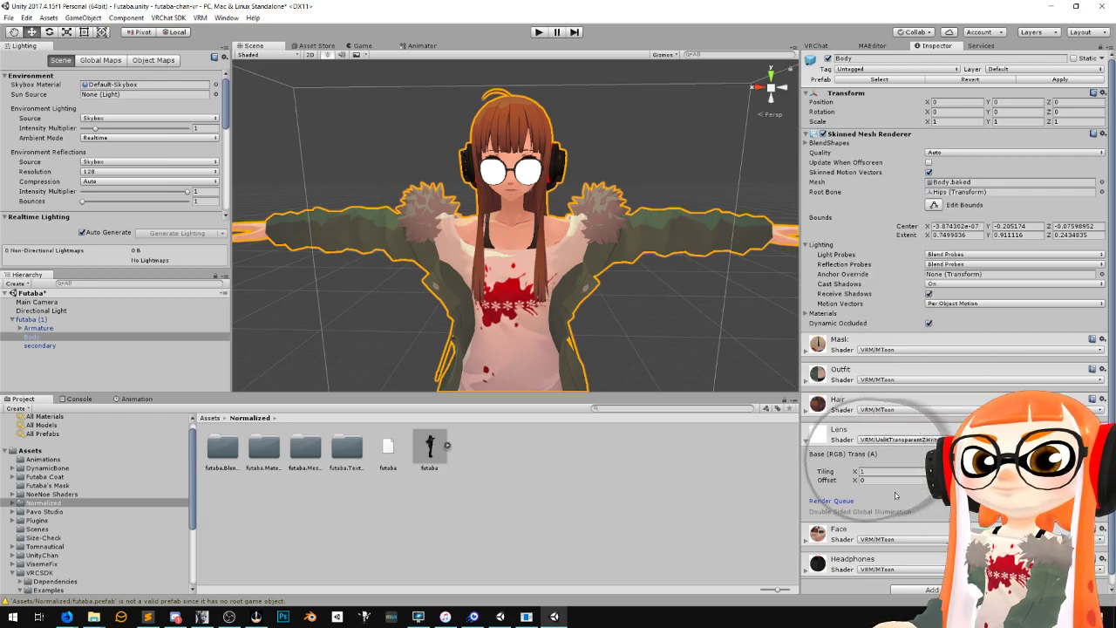
Change the Lens material's shader to VRM/MToon and set its Cull Mode to Off
left_click(939, 438)
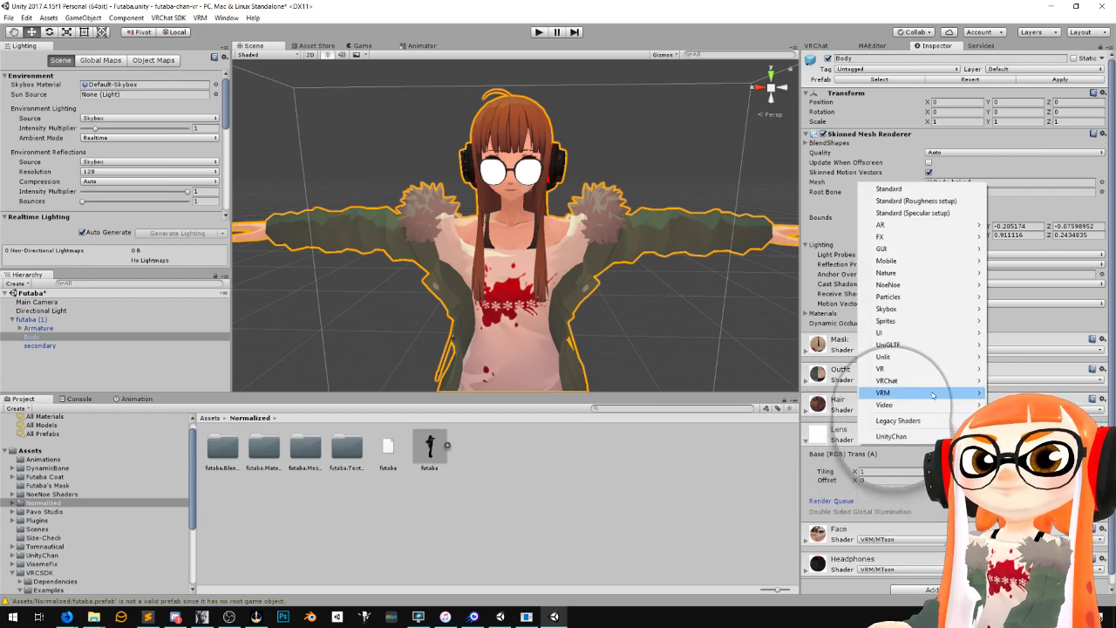
left_click(1011, 395)
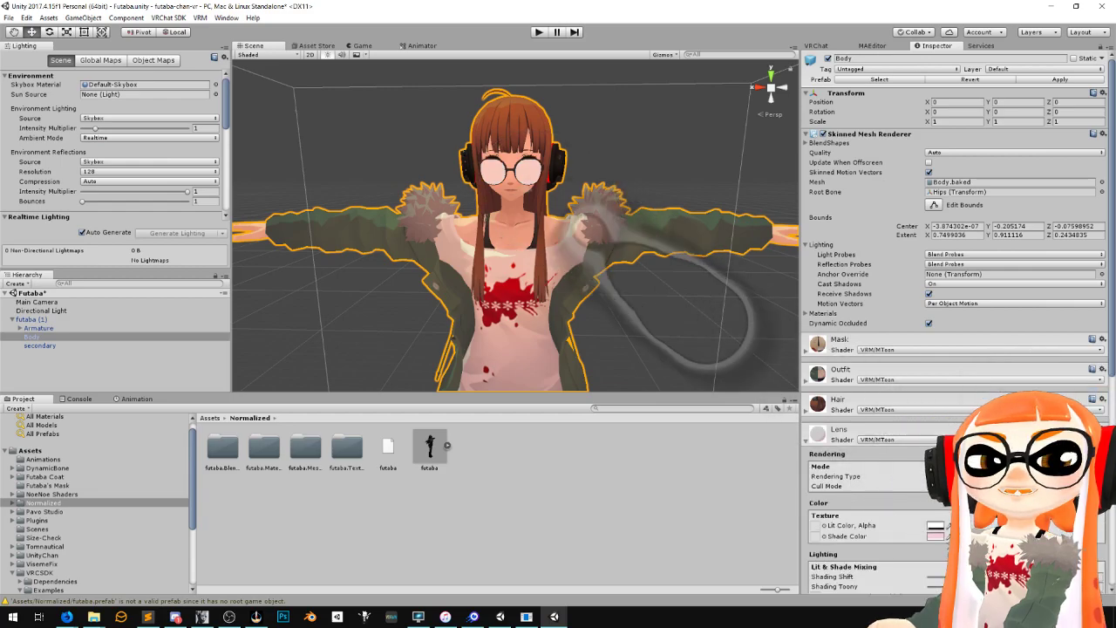
scroll(839, 473, "down", 3)
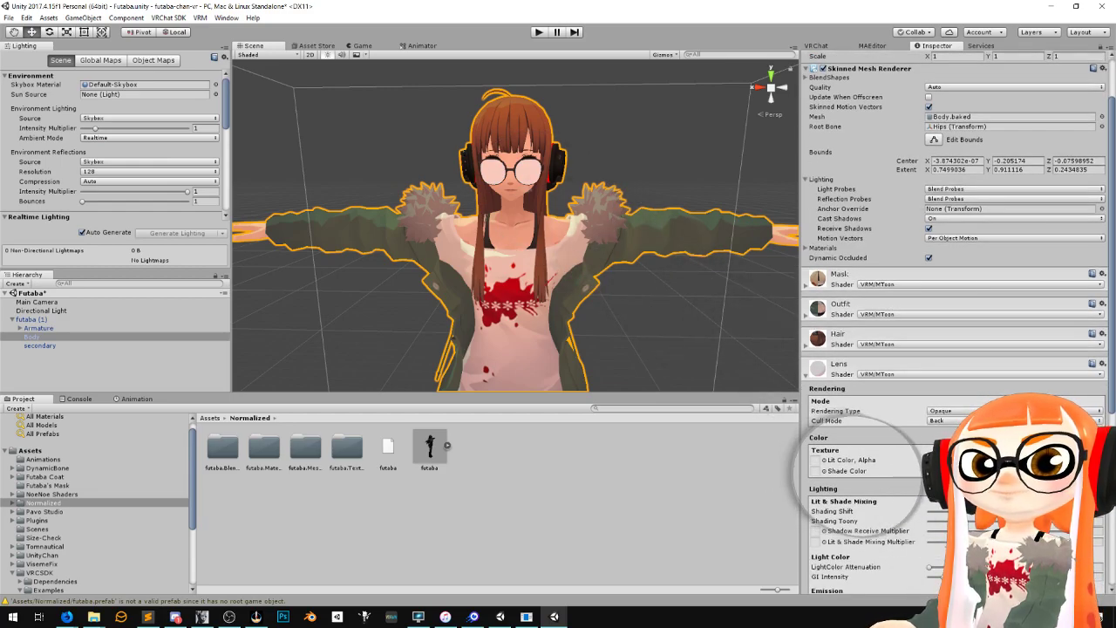
scroll(543, 279, "up", 3)
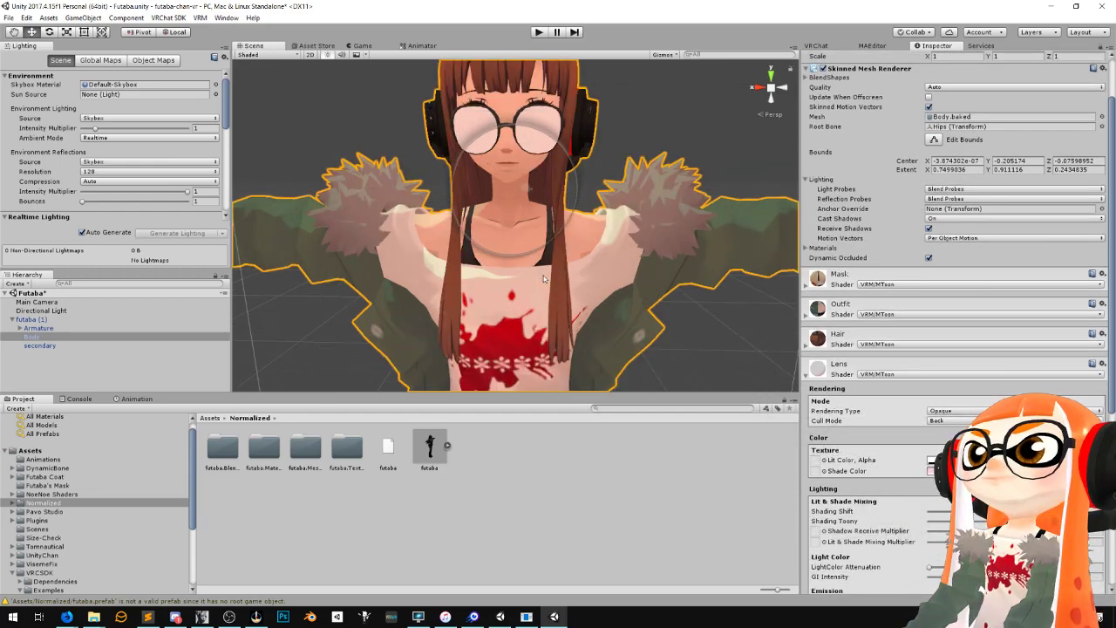
scroll(544, 279, "up", 5)
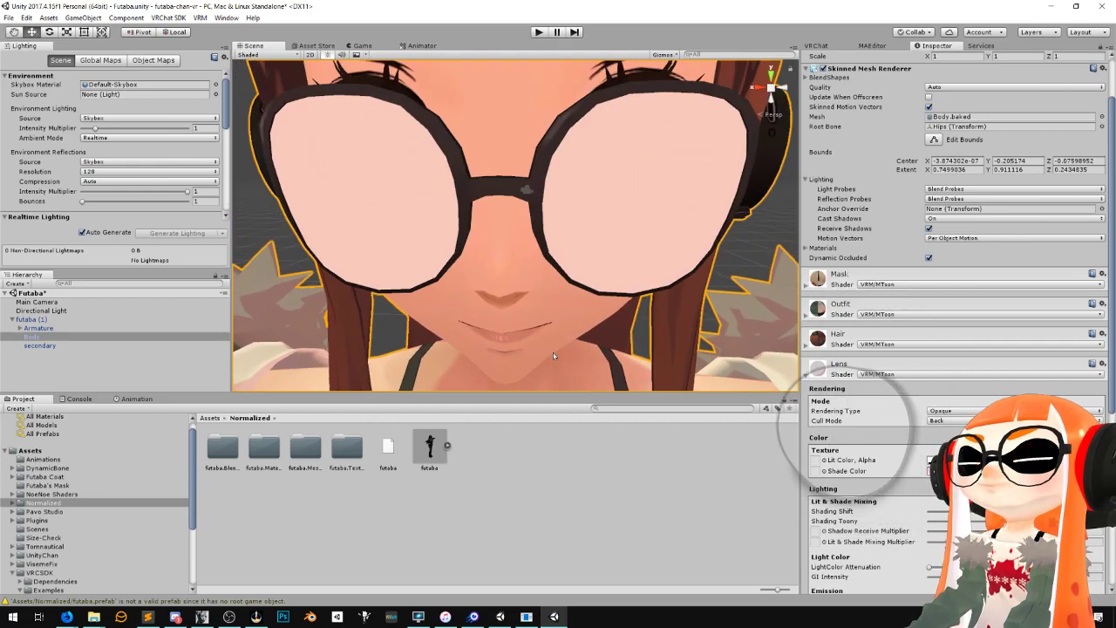
scroll(553, 356, "down", 10)
scroll(638, 367, "up", 3)
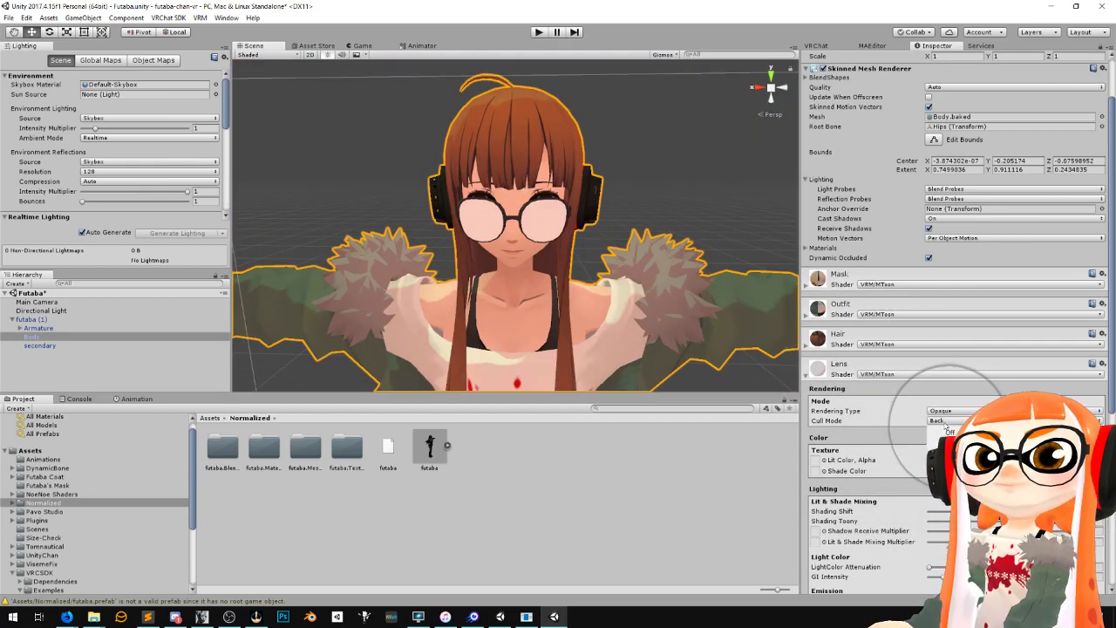
left_click(950, 442)
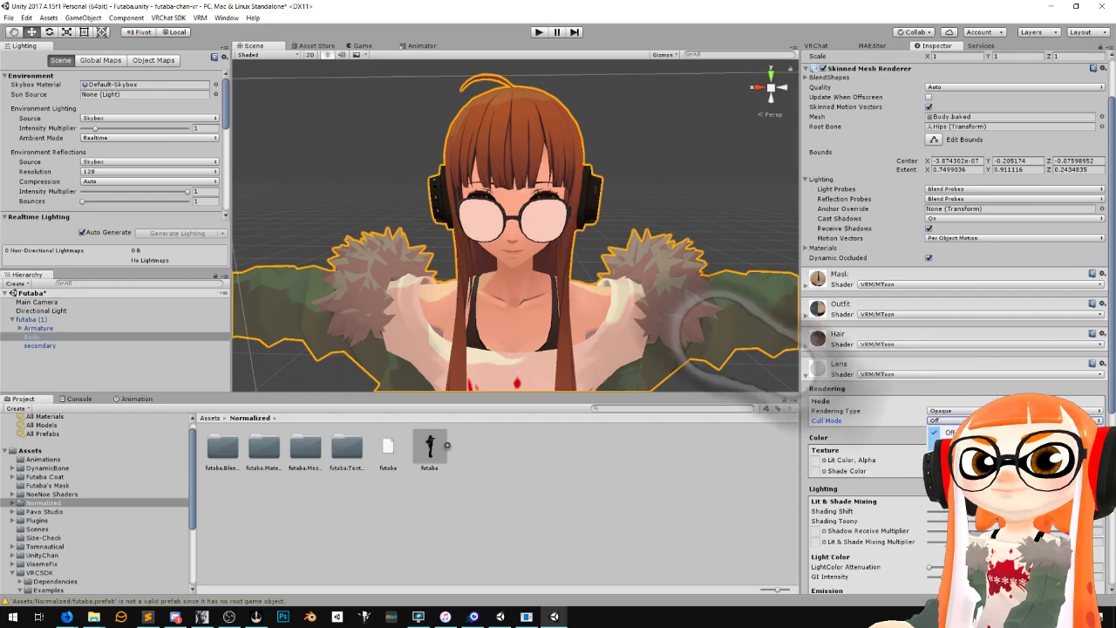
Examine the avatar's glasses lenses, head and outfit in the scene from the front and the side
middle_click_drag(551, 300, 543, 234)
scroll(497, 257, "up", 5)
scroll(496, 256, "down", 6)
left_click_drag(751, 259, 436, 258, "alt")
scroll(581, 260, "up", 4)
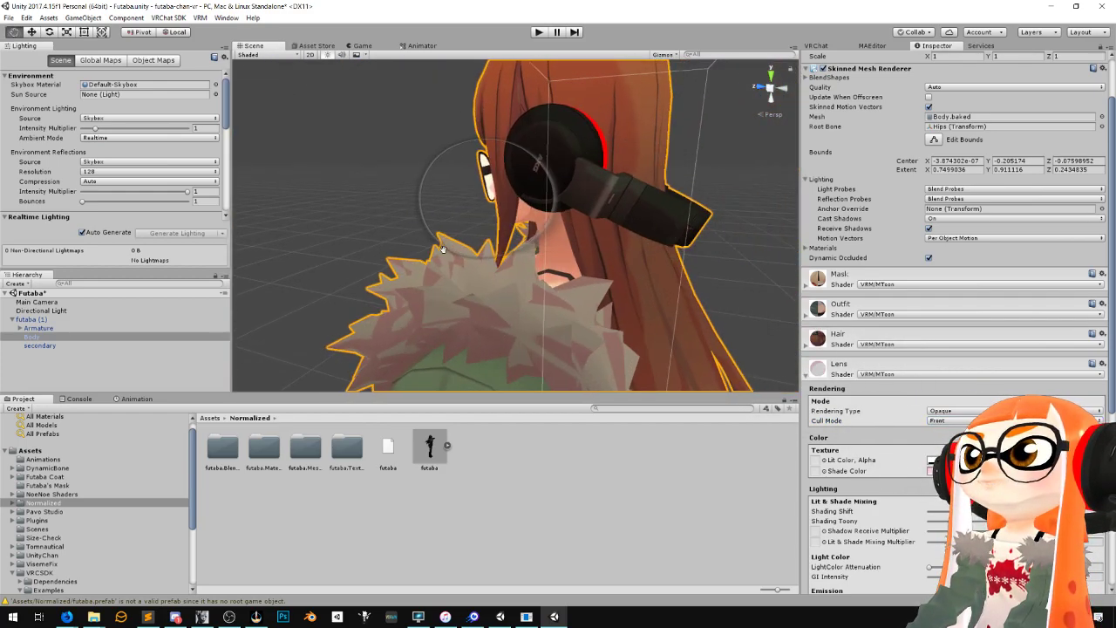
middle_click_drag(437, 257, 431, 246)
left_click_drag(430, 246, 573, 242, "alt")
middle_click_drag(573, 241, 461, 248)
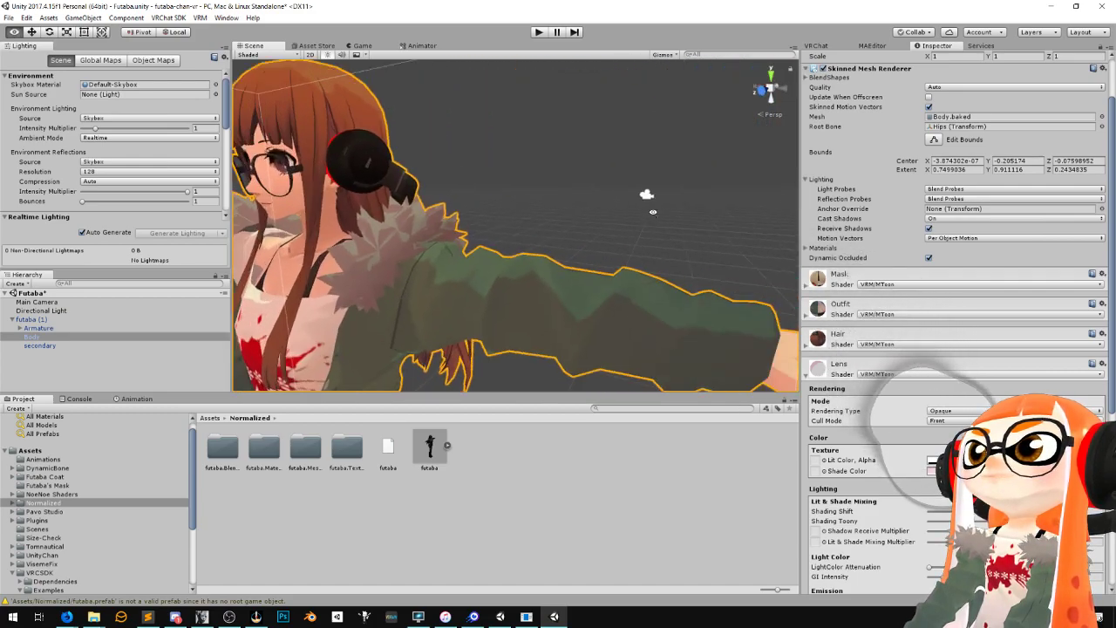
scroll(461, 249, "down", 4)
left_click_drag(462, 249, 544, 236, "alt")
scroll(650, 234, "up", 5)
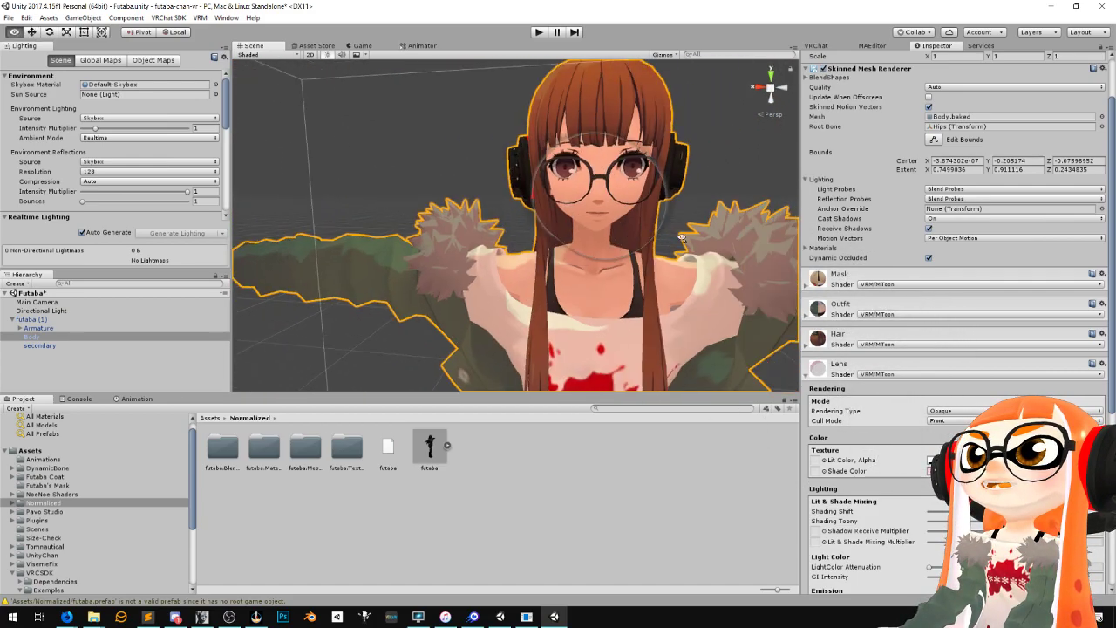
scroll(873, 349, "down", 3)
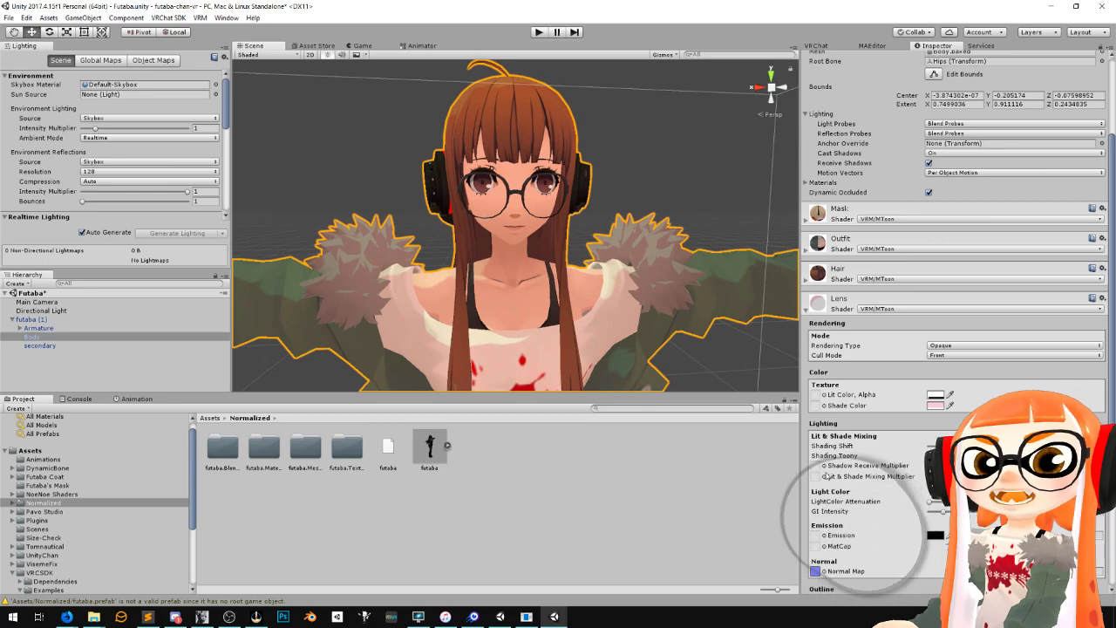
scroll(509, 349, "down", 5)
middle_click_drag(509, 366, 530, 309)
scroll(512, 268, "up", 2)
left_click_drag(531, 308, 508, 292, "alt")
middle_click_drag(515, 335, 517, 273)
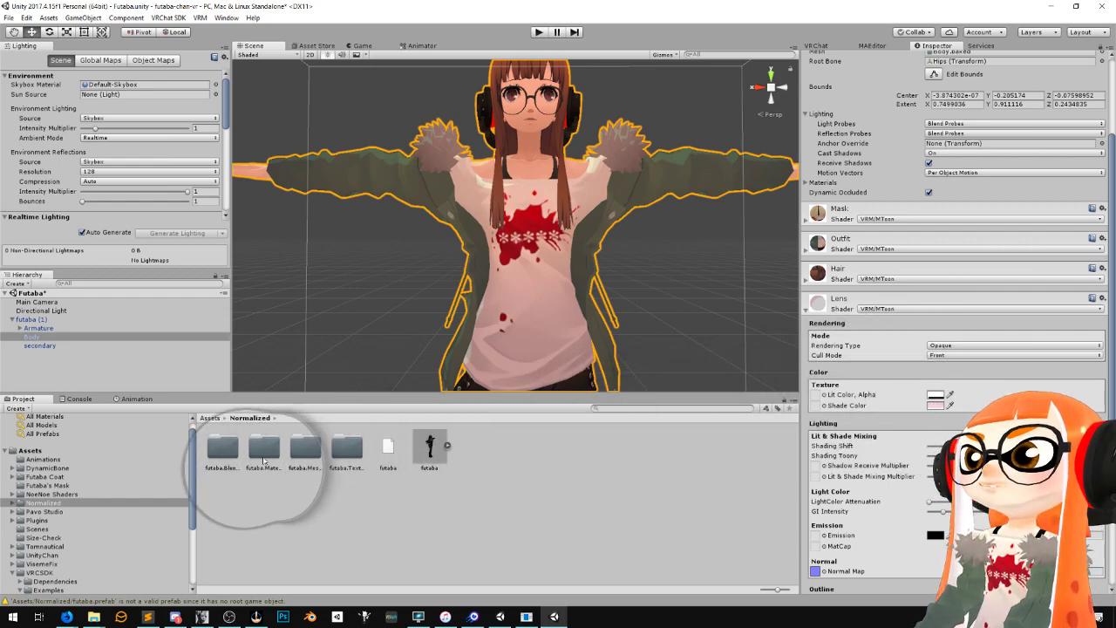
Set the Shade Color of all six materials in the futaba.Materials folder to the near-white F7F6F6FF
double_click(263, 450)
left_click(222, 447)
left_click(432, 449, "shift")
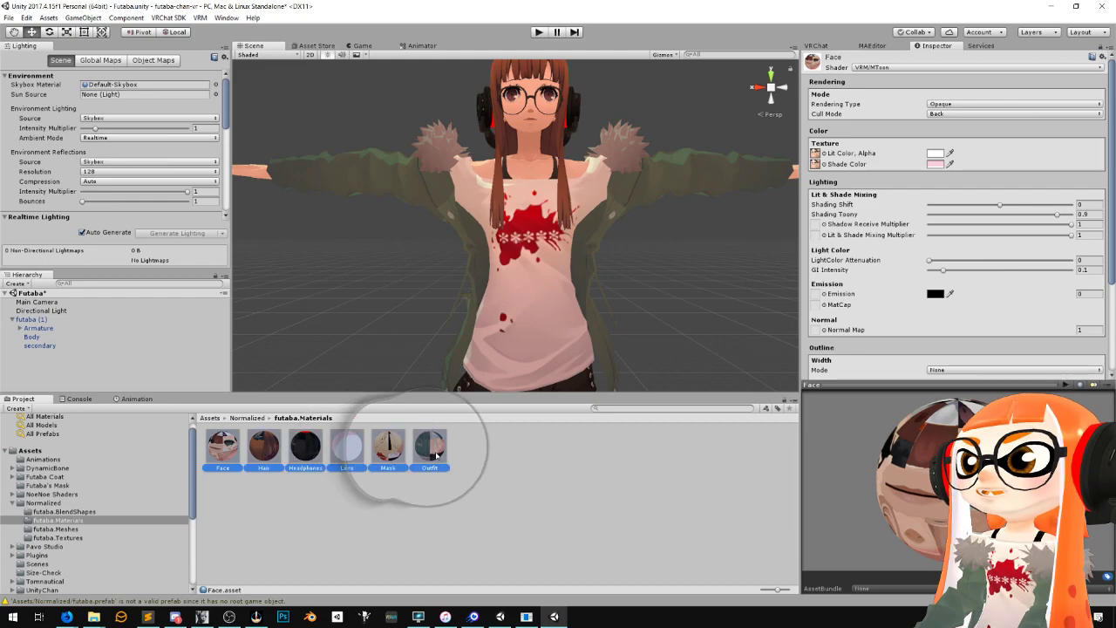
left_click(935, 164)
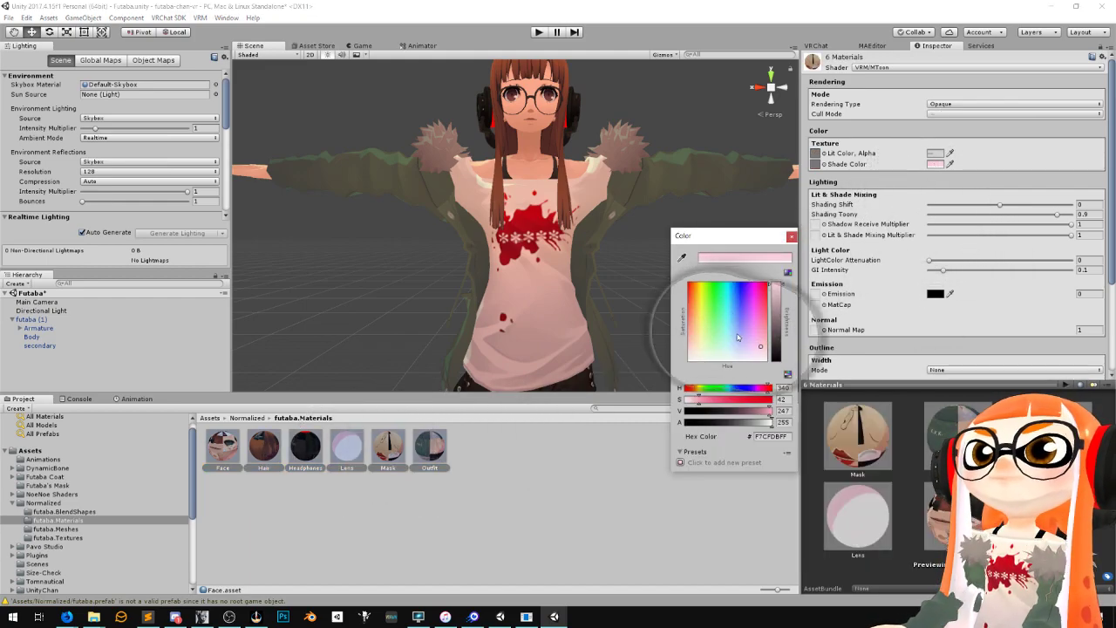
left_click_drag(759, 346, 761, 357)
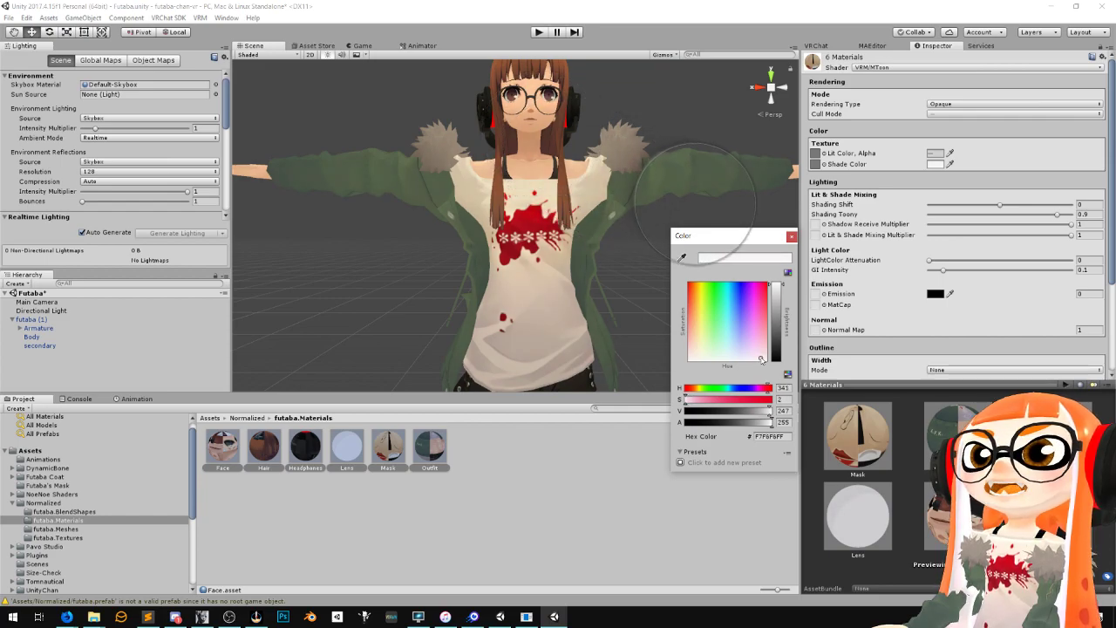
right_click_drag(521, 113, 524, 288)
middle_click_drag(541, 123, 544, 323)
right_click_drag(546, 324, 558, 244)
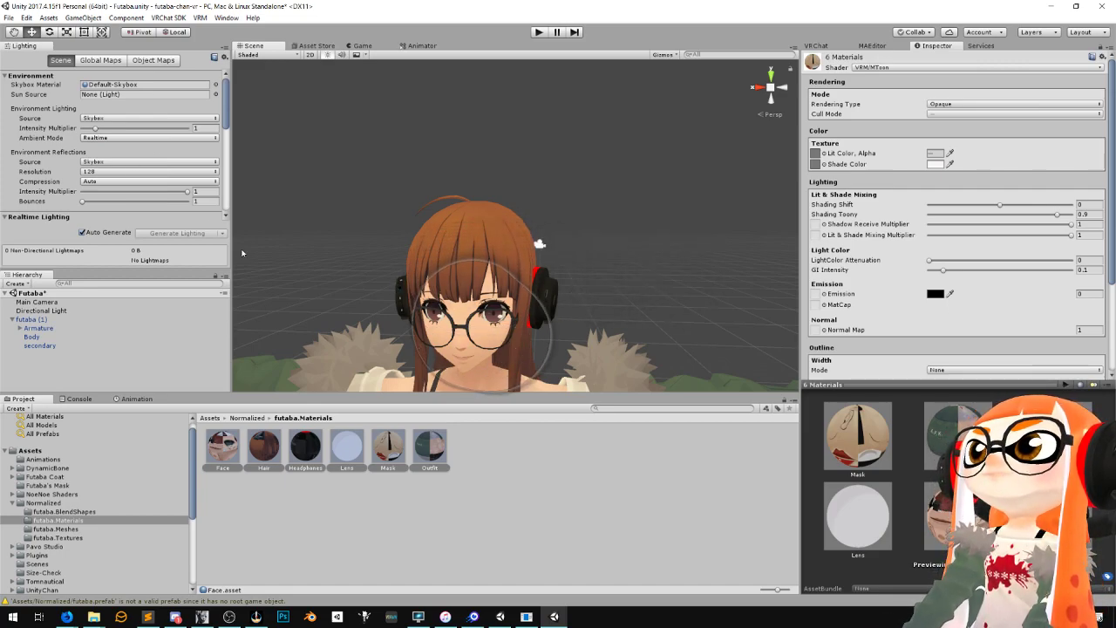
scroll(491, 248, "down", 5)
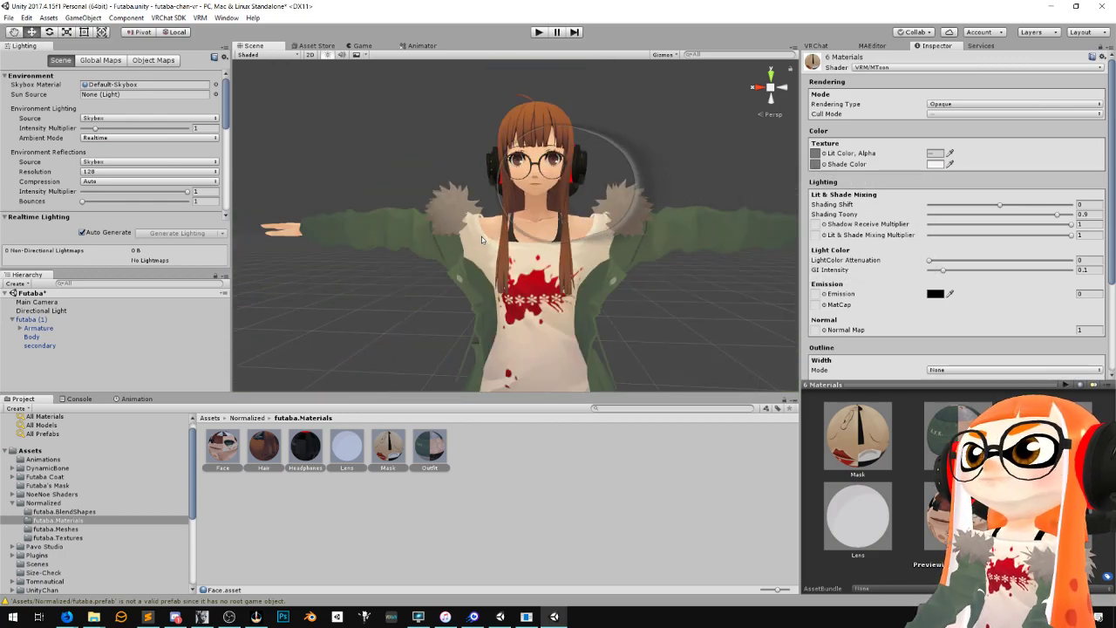
Open the BlendShape asset referenced by the VRM Blend Shape Proxy of futaba (1) and expand the NEUTRAL clip's Body shapes
left_click(32, 320)
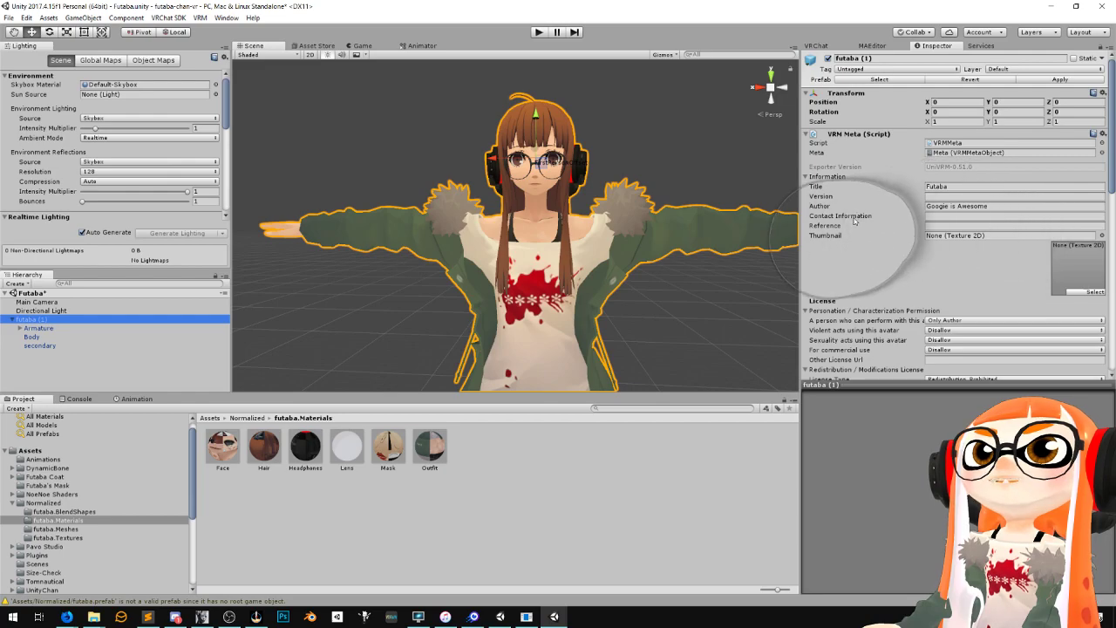
scroll(854, 225, "down", 2)
scroll(854, 228, "down", 4)
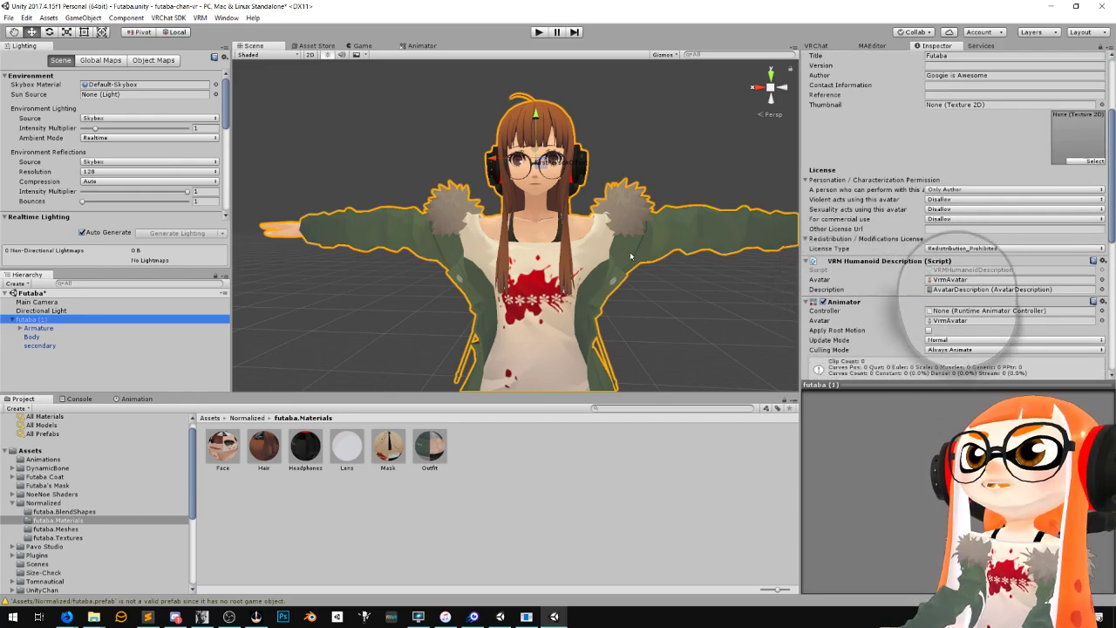
scroll(820, 261, "down", 4)
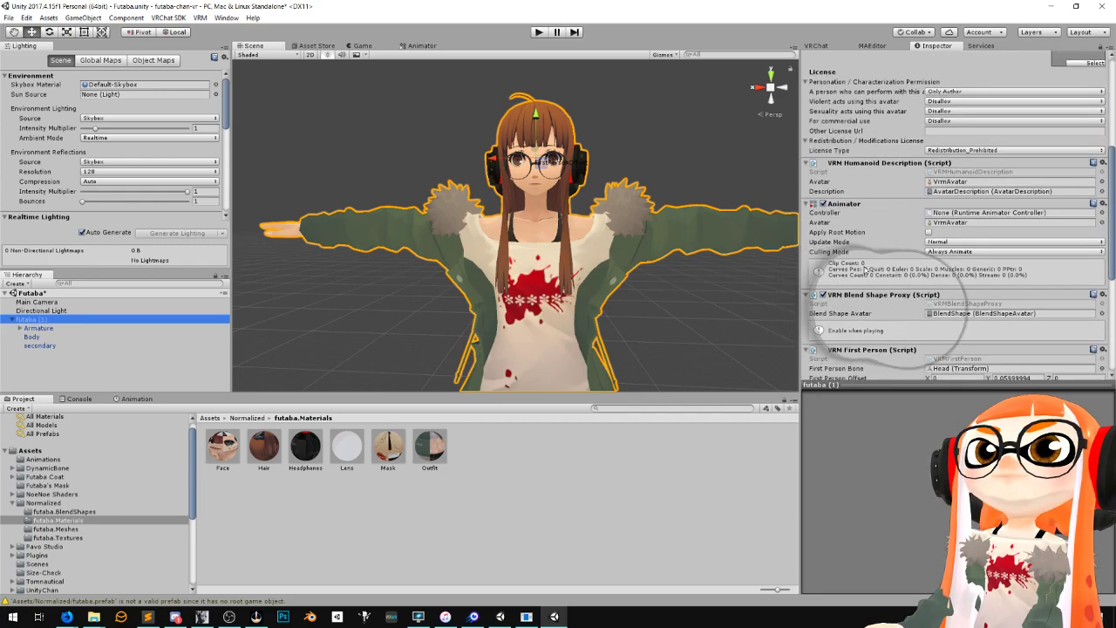
scroll(866, 270, "down", 1)
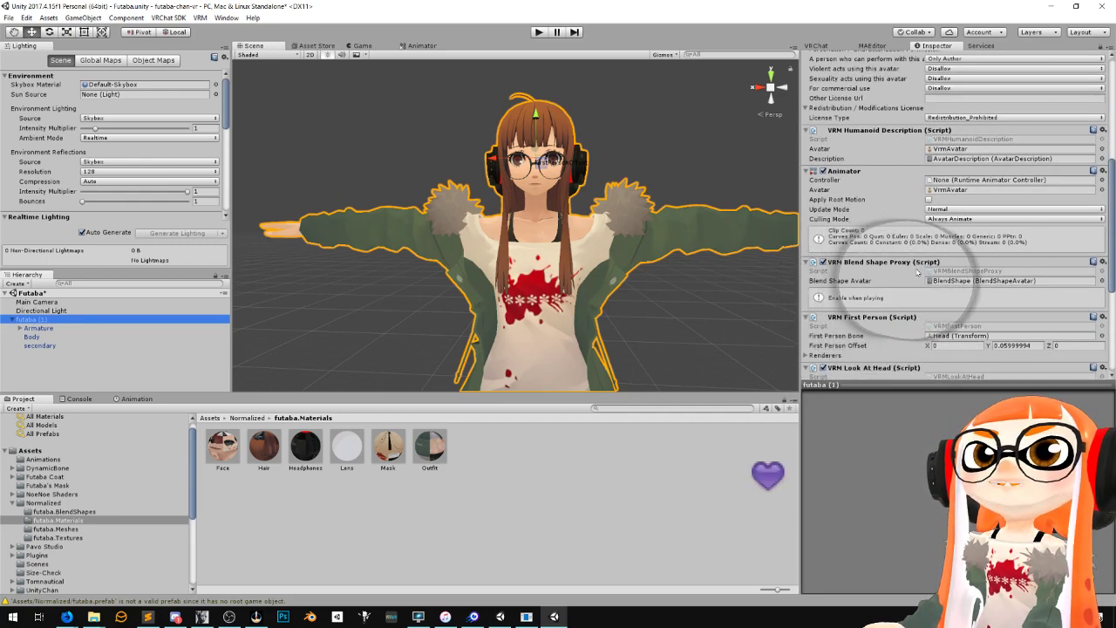
double_click(1003, 283)
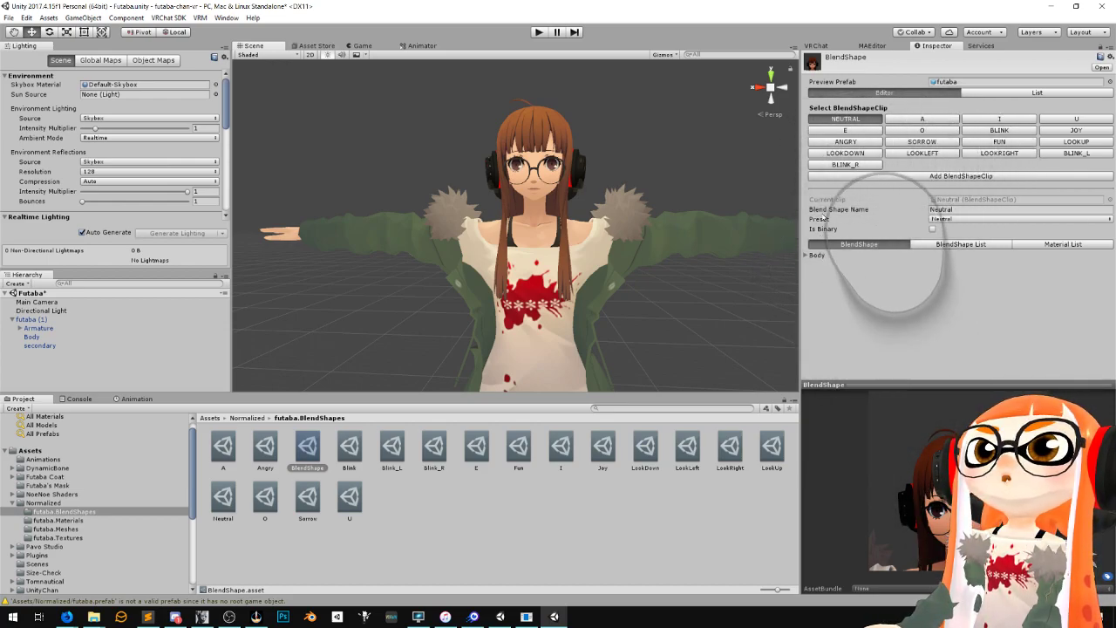
left_click(805, 256)
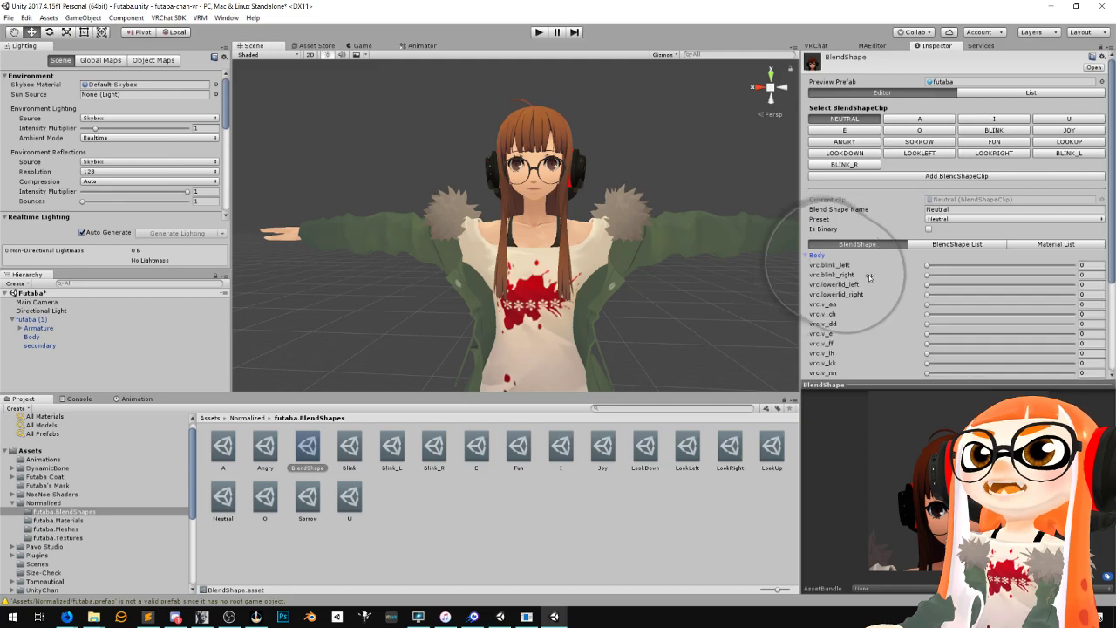
Set vrc.v_aa to 100 in the A blend shape clip and vrc.v_ih to 100 in the I clip
left_click(920, 120)
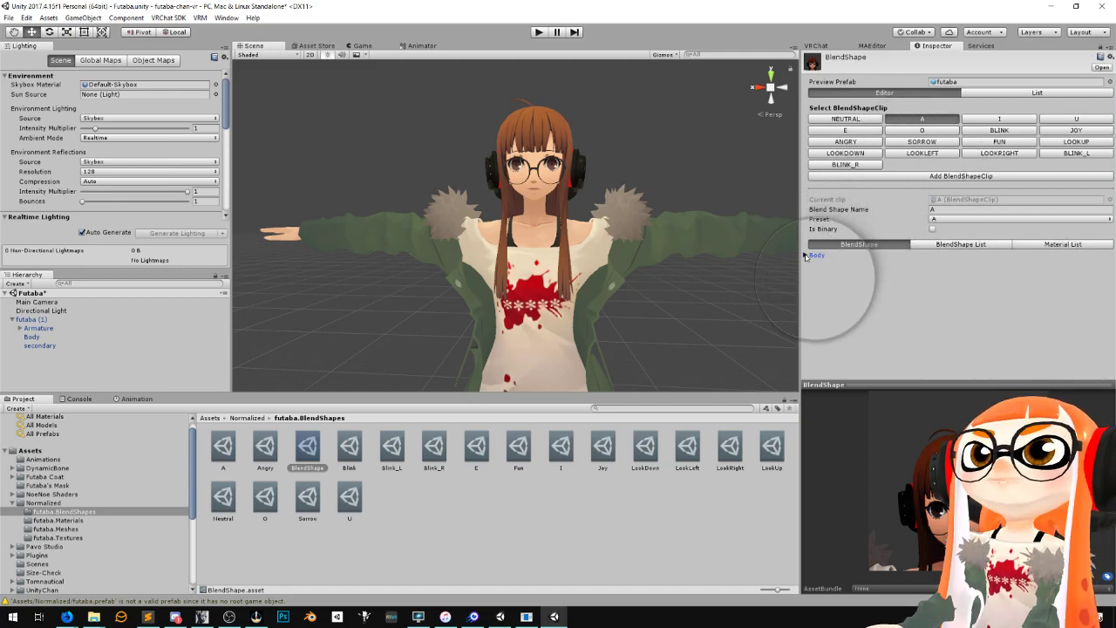
scroll(854, 262, "down", 1)
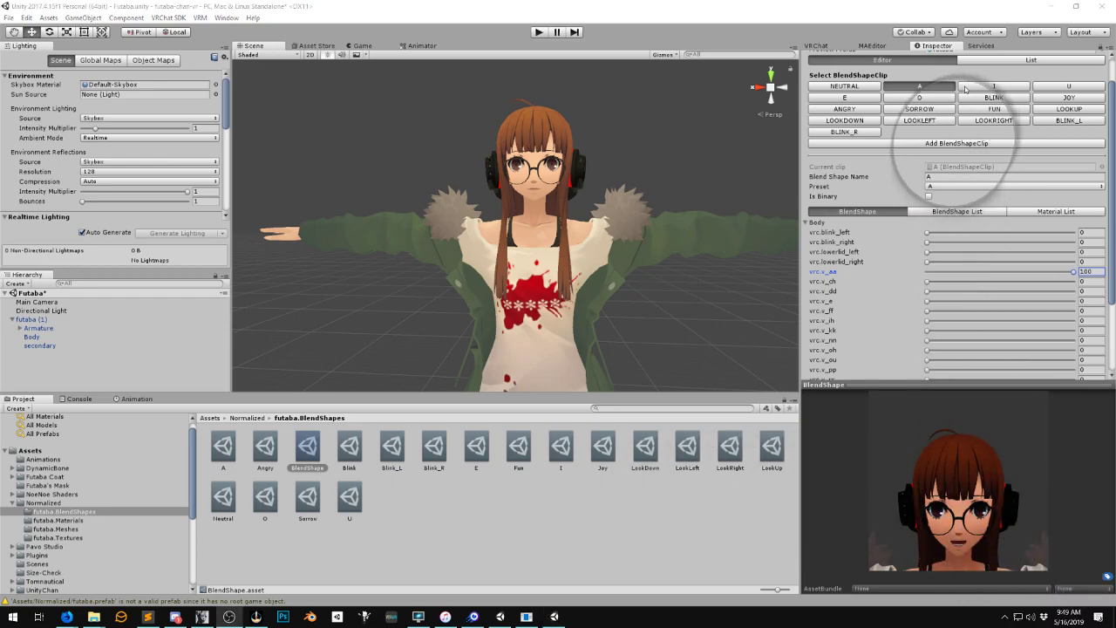
left_click(995, 87)
left_click(816, 255)
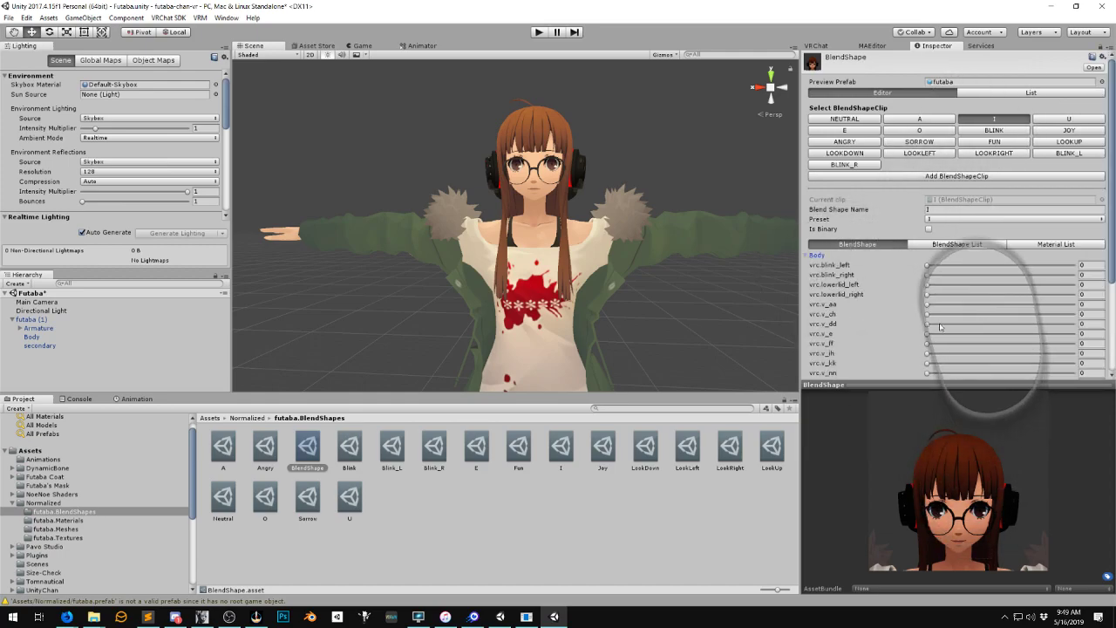
scroll(913, 351, "down", 2)
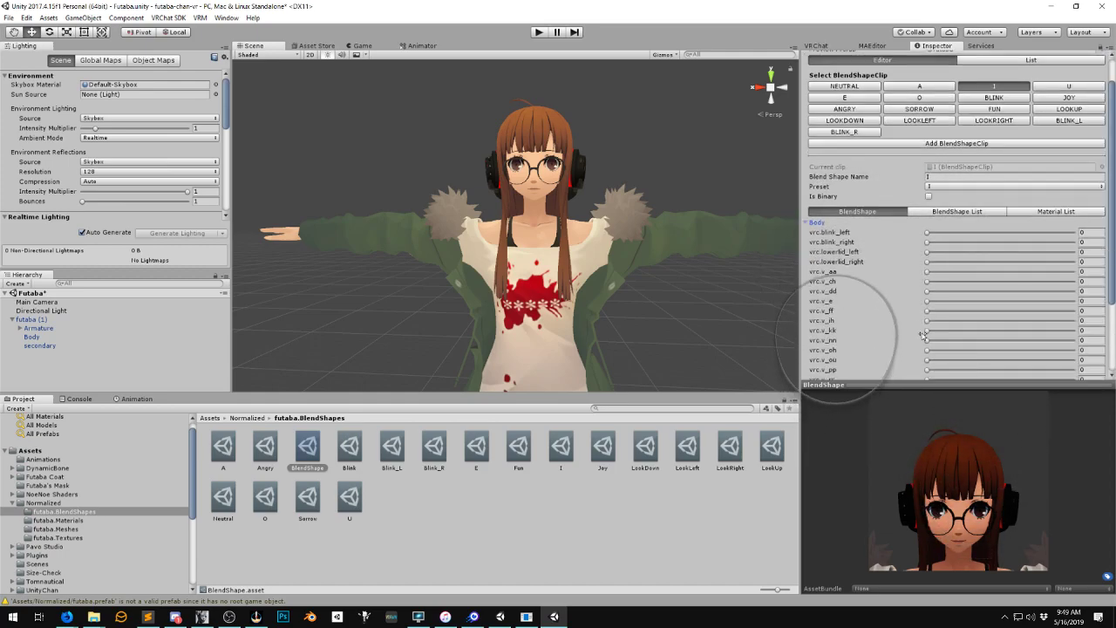
scroll(924, 331, "down", 2)
left_click_drag(928, 288, 1074, 288)
scroll(871, 241, "up", 4)
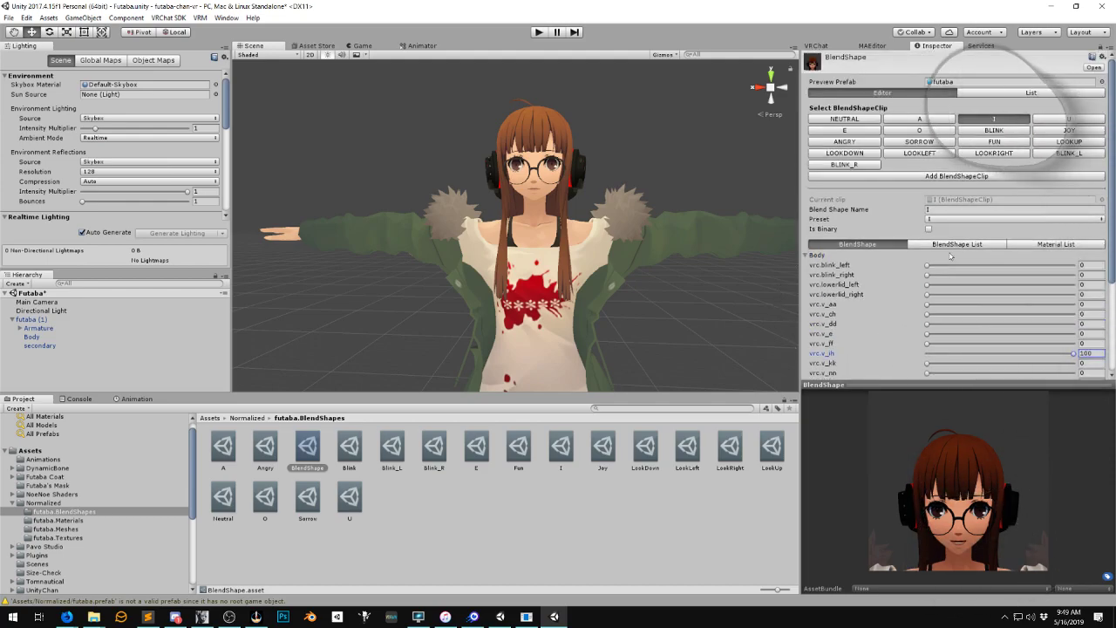
Set the Body's vrc.v_ou shape to 100 in the U blend shape clip
left_click(1077, 118)
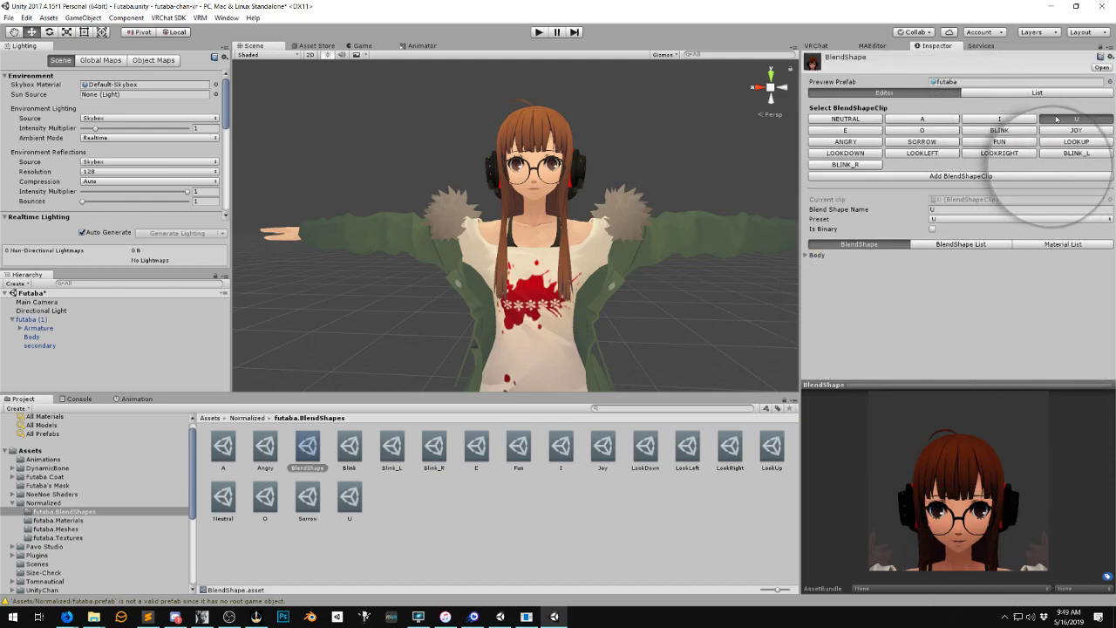
left_click(817, 255)
scroll(873, 297, "down", 6)
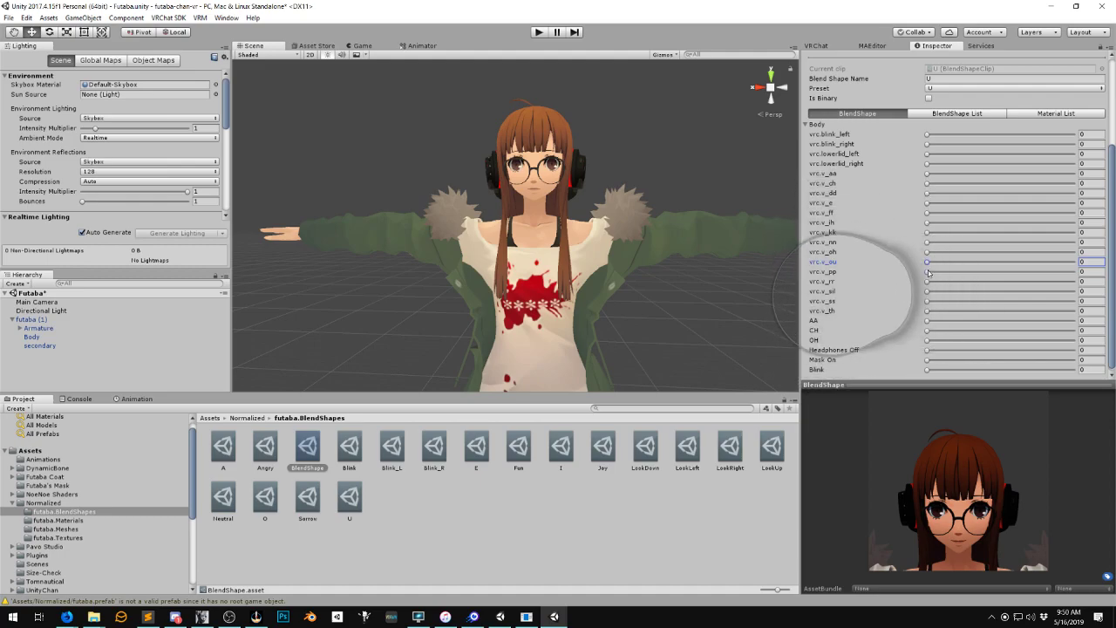
left_click_drag(928, 262, 1077, 262)
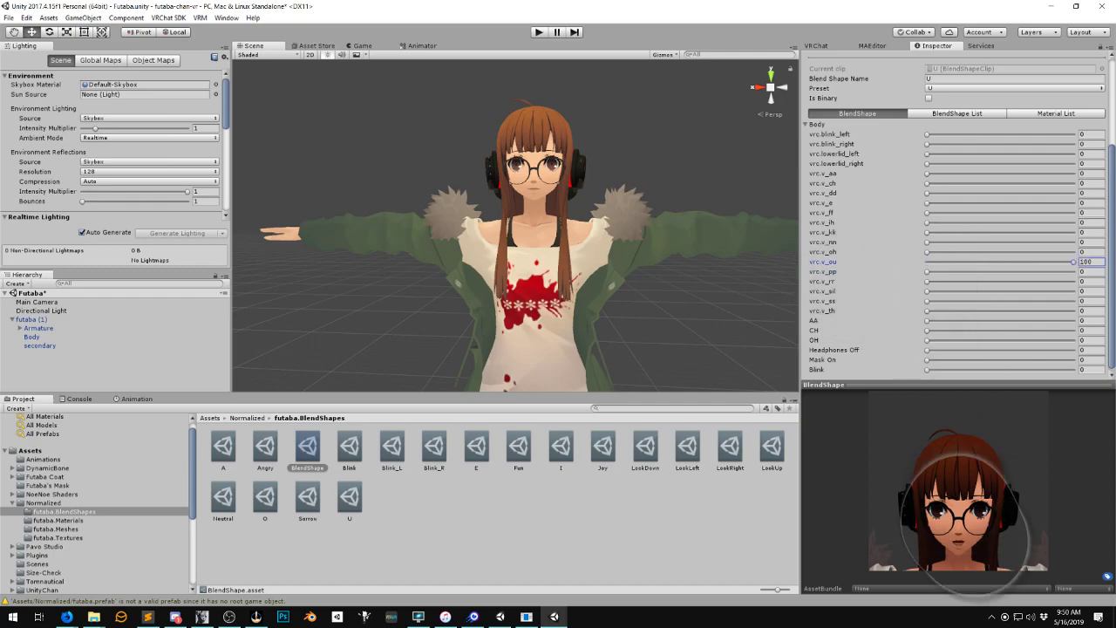
scroll(1047, 218, "up", 5)
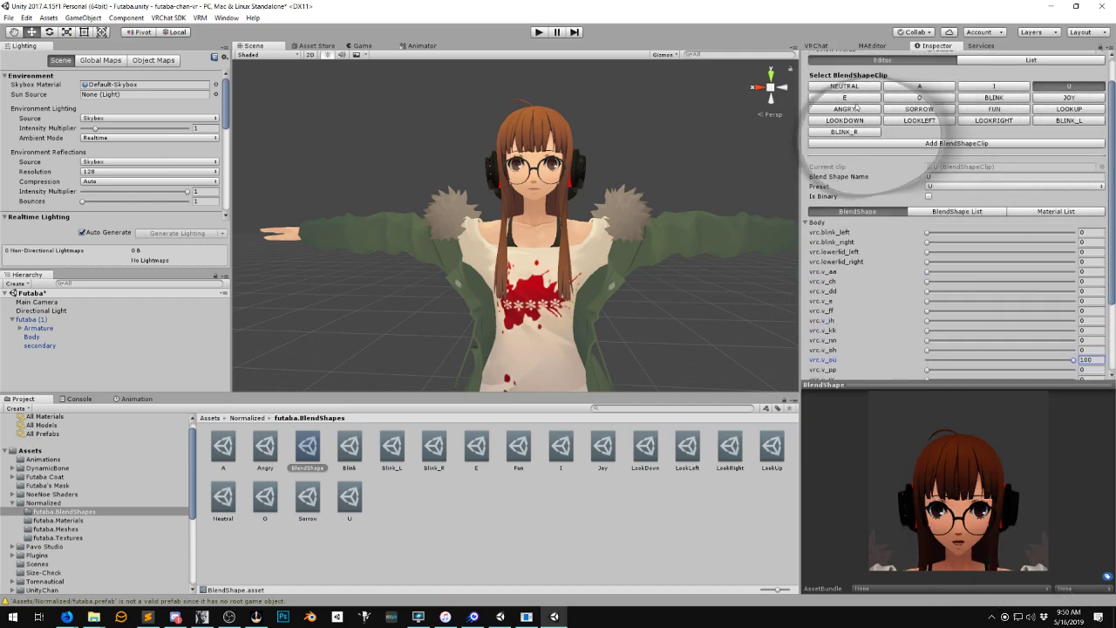
Set the Body's vrc.v_e shape to 100 in the E blend shape clip
left_click(845, 130)
left_click(816, 255)
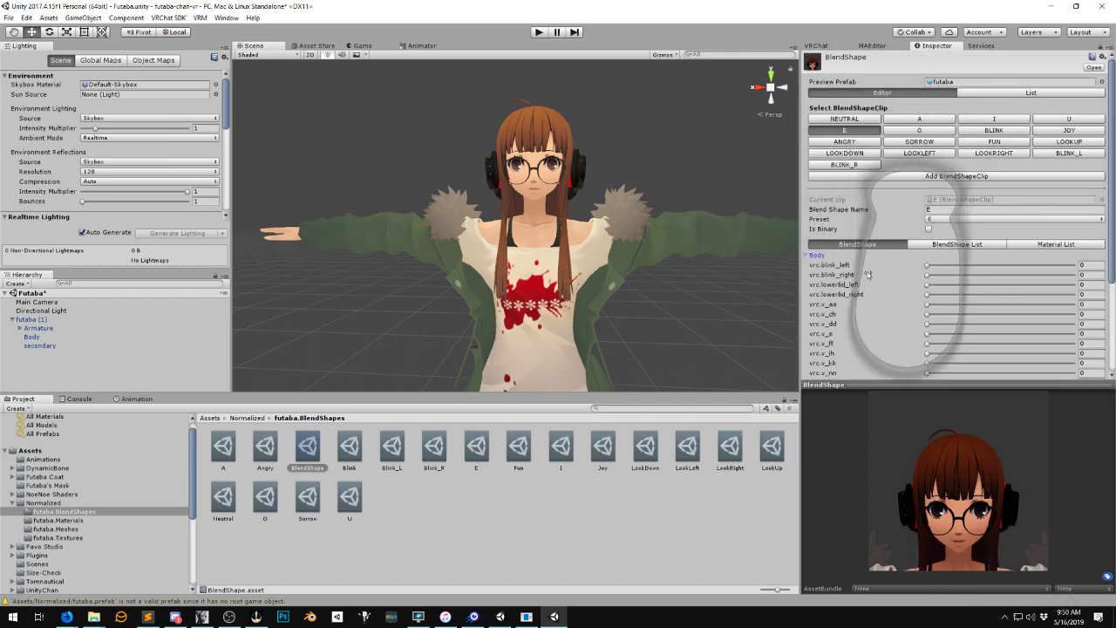
scroll(878, 299, "down", 1)
left_click_drag(927, 301, 1078, 301)
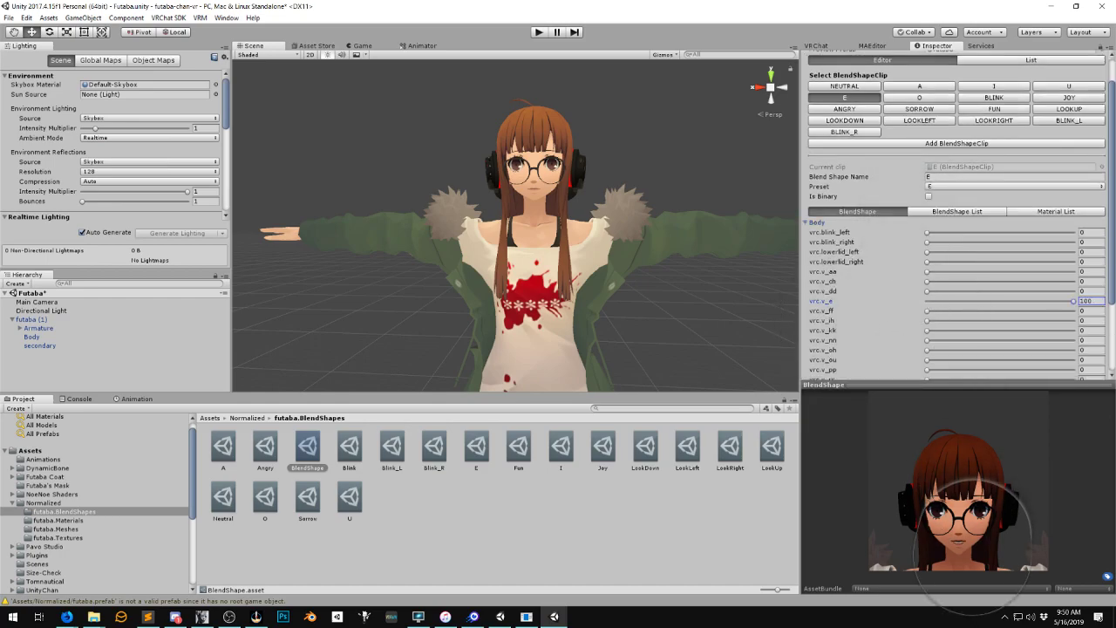
Set the Body's vrc.v_oh shape to 100 in the O blend shape clip
left_click(920, 97)
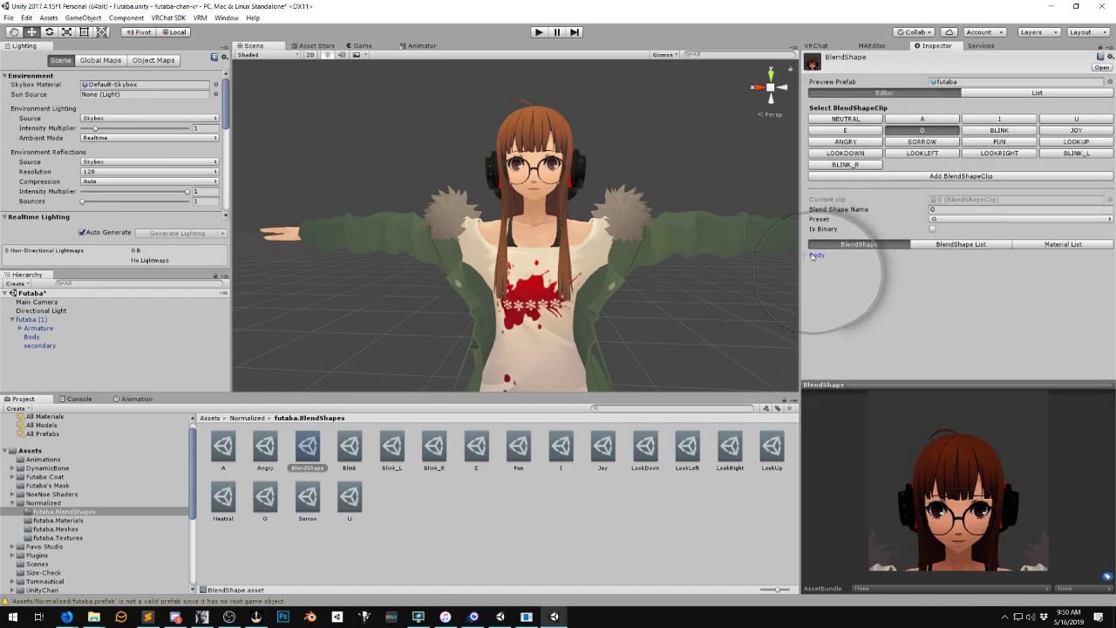
left_click(814, 256)
scroll(908, 262, "down", 4)
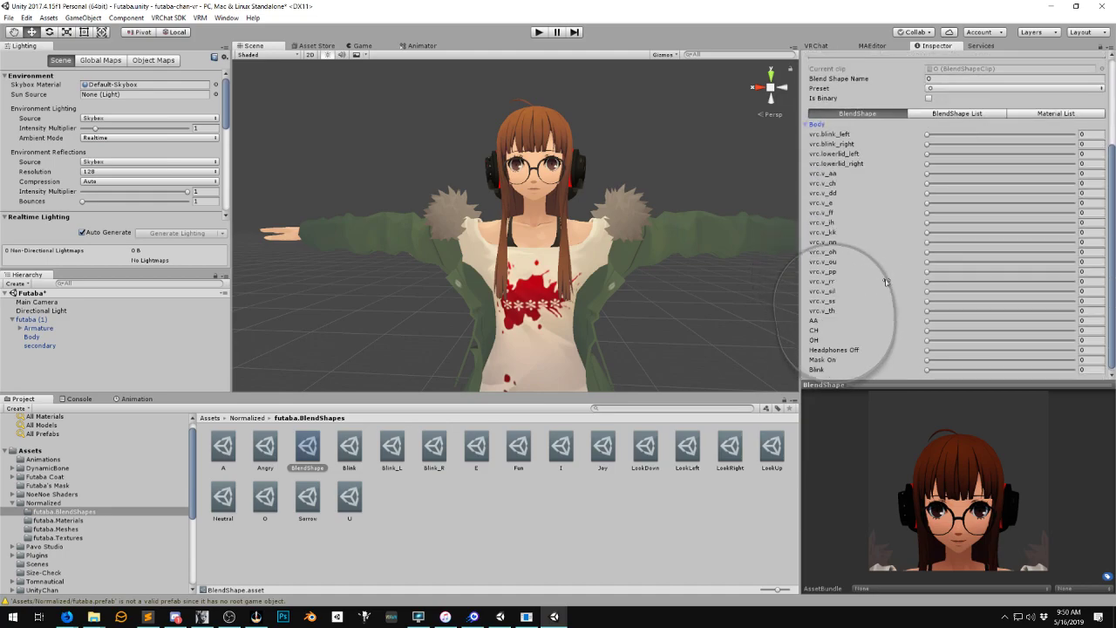
left_click_drag(927, 253, 1083, 252)
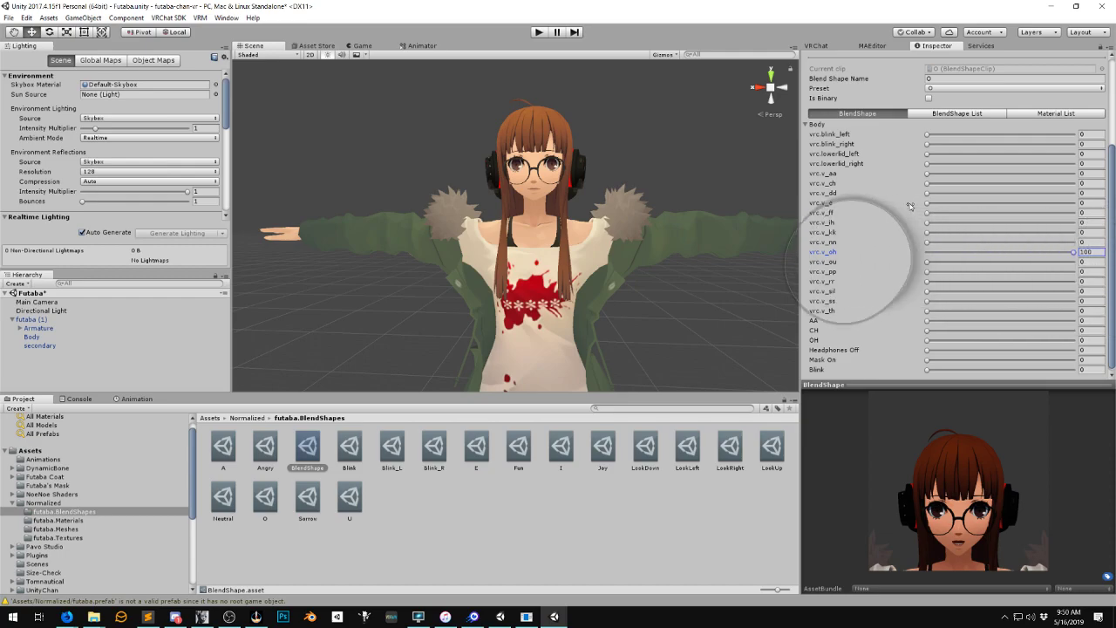
scroll(910, 204, "up", 3)
scroll(910, 204, "up", 2)
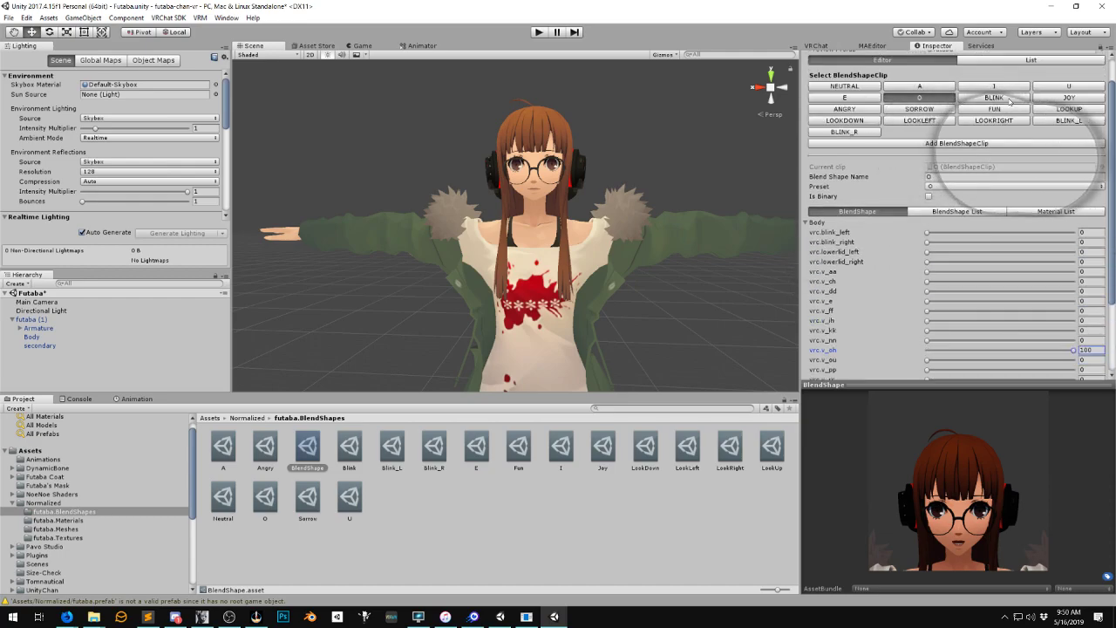
Set the Body's Blink shape to 100 in the BLINK blend shape clip
left_click(1000, 130)
left_click(808, 255)
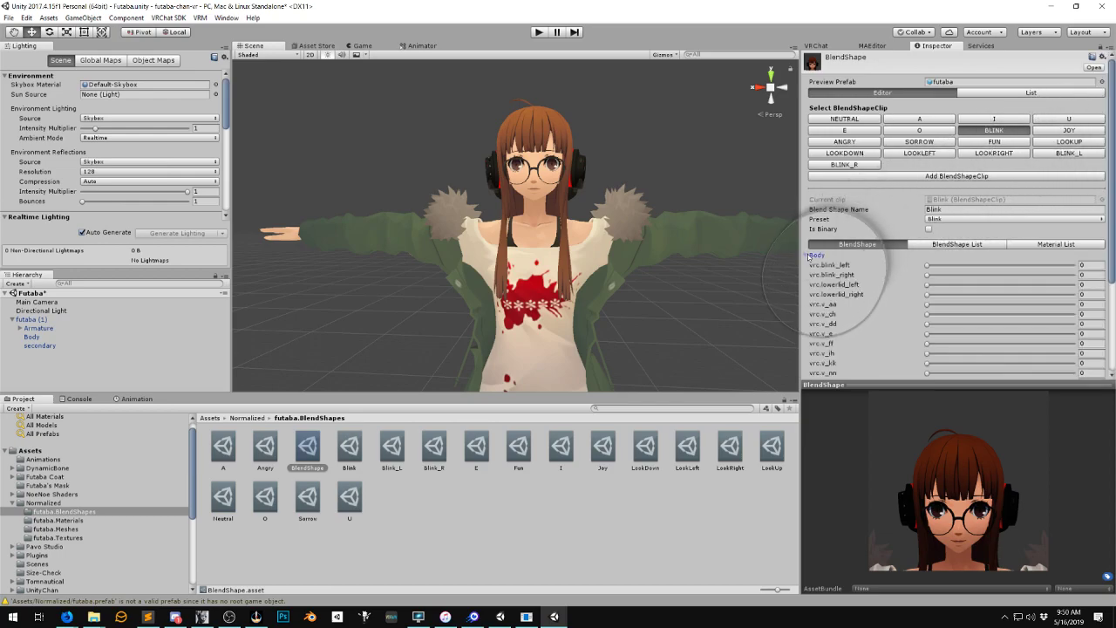
scroll(872, 253, "down", 3)
scroll(903, 253, "down", 3)
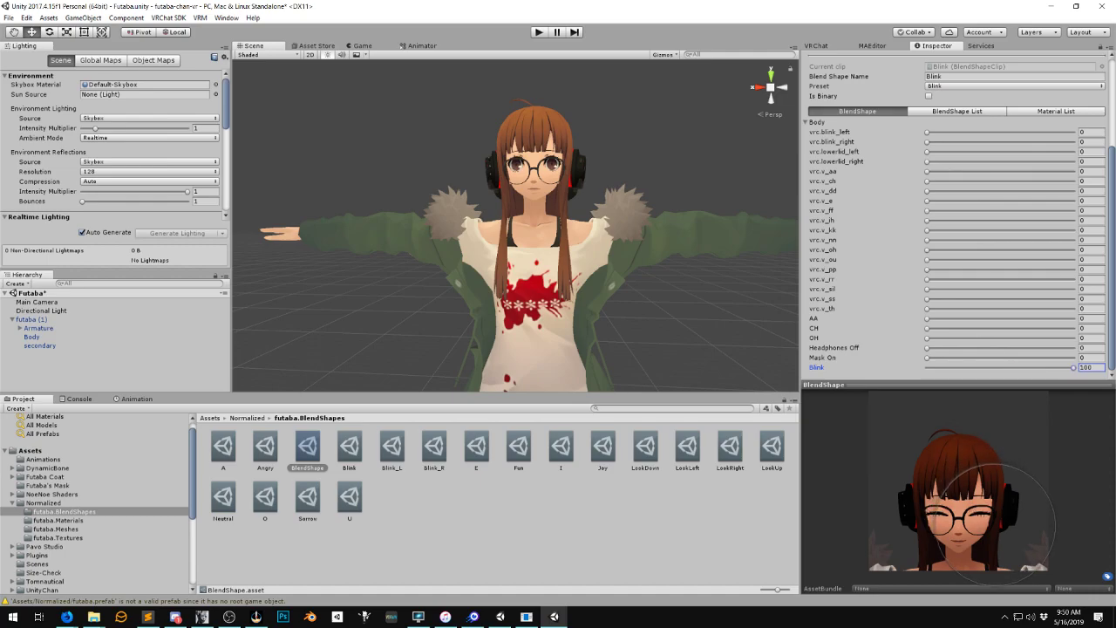
scroll(881, 174, "up", 6)
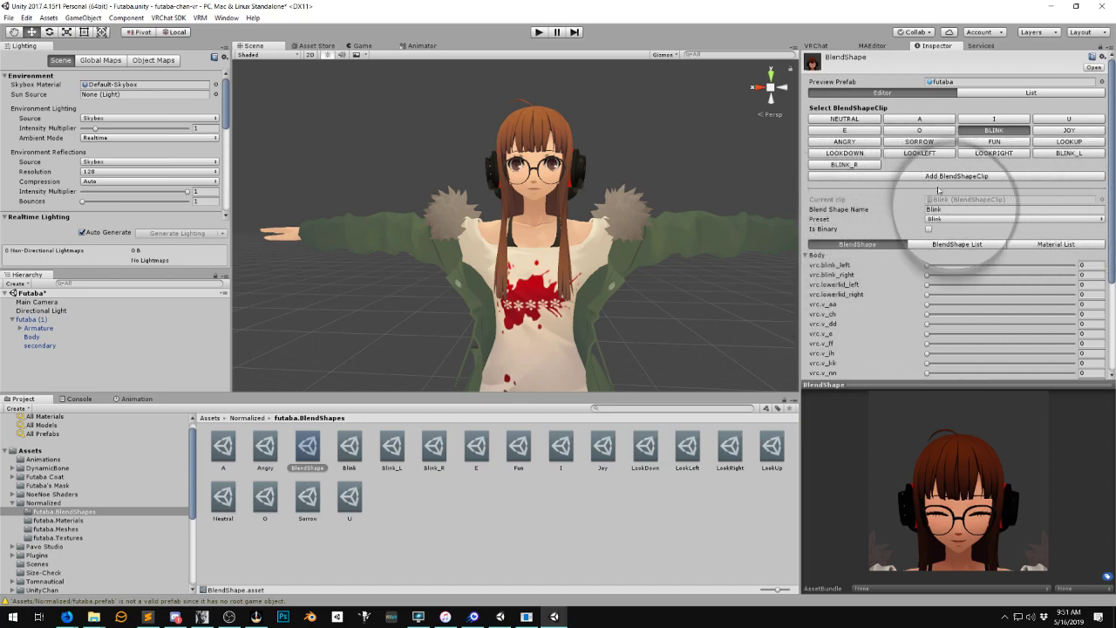
Add a new blend shape clip and save it as Mask in the futaba.BlendShapes folder
left_click(892, 176)
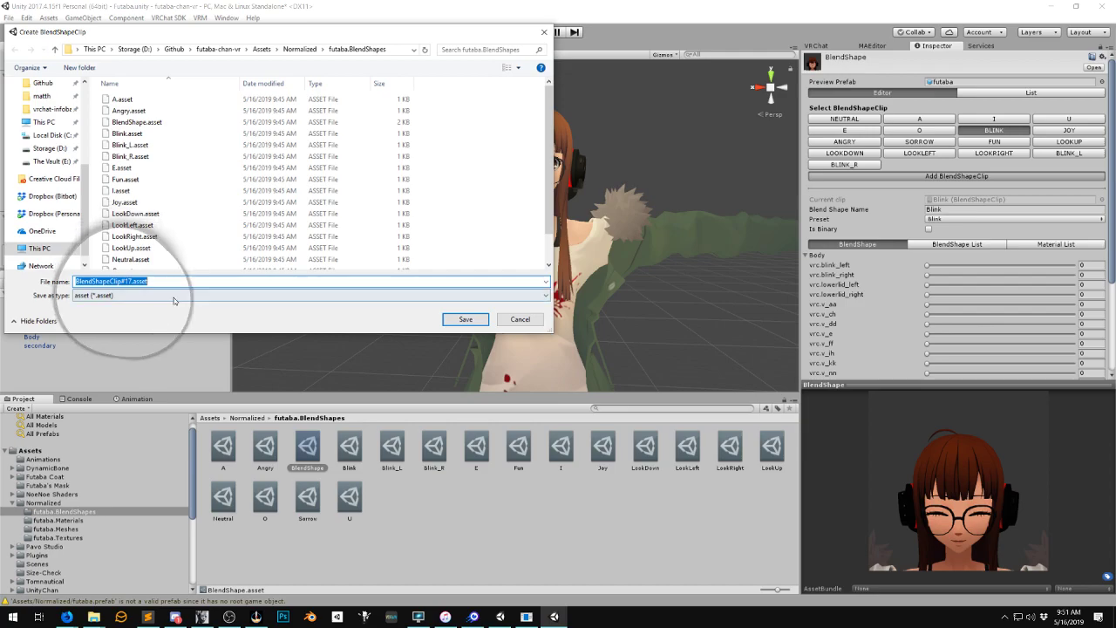
left_click(130, 281)
double_click(131, 282)
type("Mask")
key("Return")
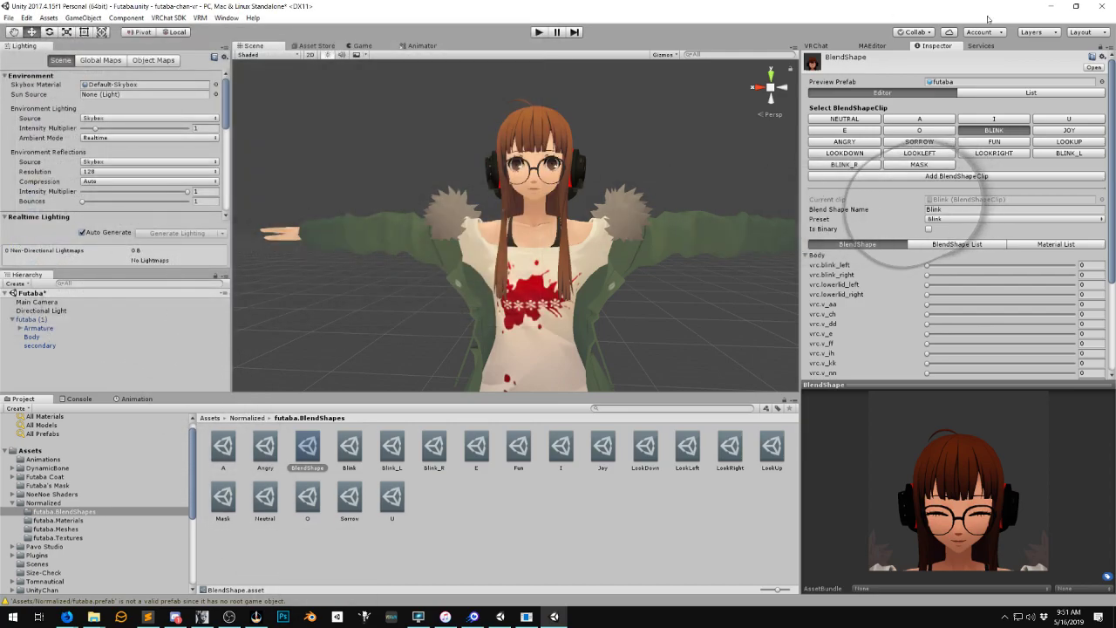
Set the Body's Mask On shape to 100 in the Mask blend shape clip and raise Headphones Off to its maximum
left_click(810, 255)
scroll(834, 324, "down", 3)
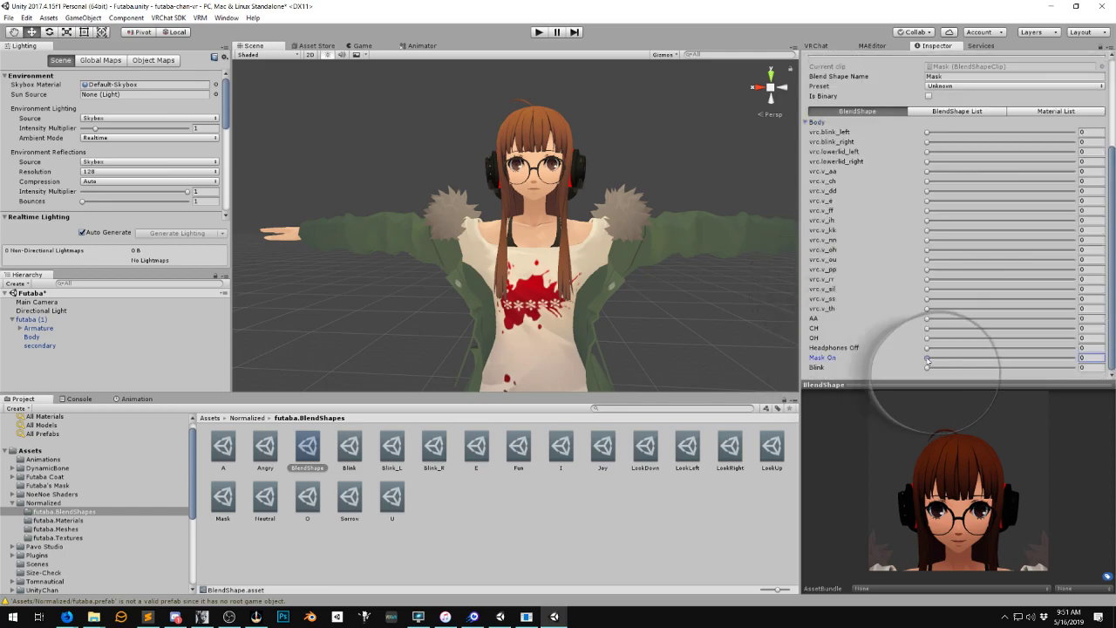
left_click_drag(927, 358, 1076, 358)
left_click(1062, 367)
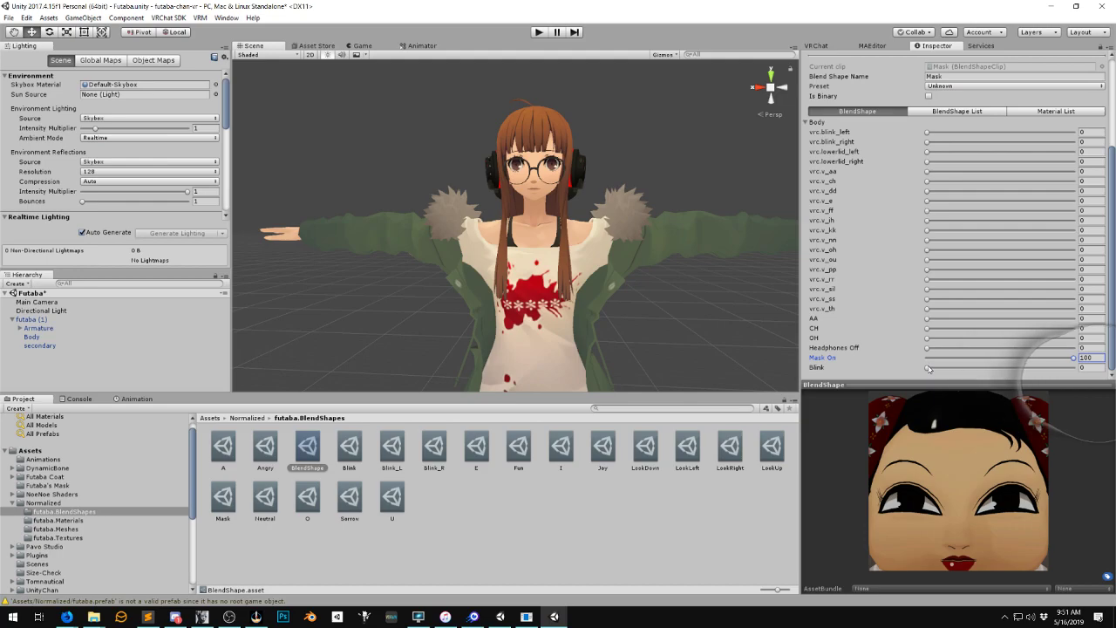
left_click_drag(981, 367, 859, 344)
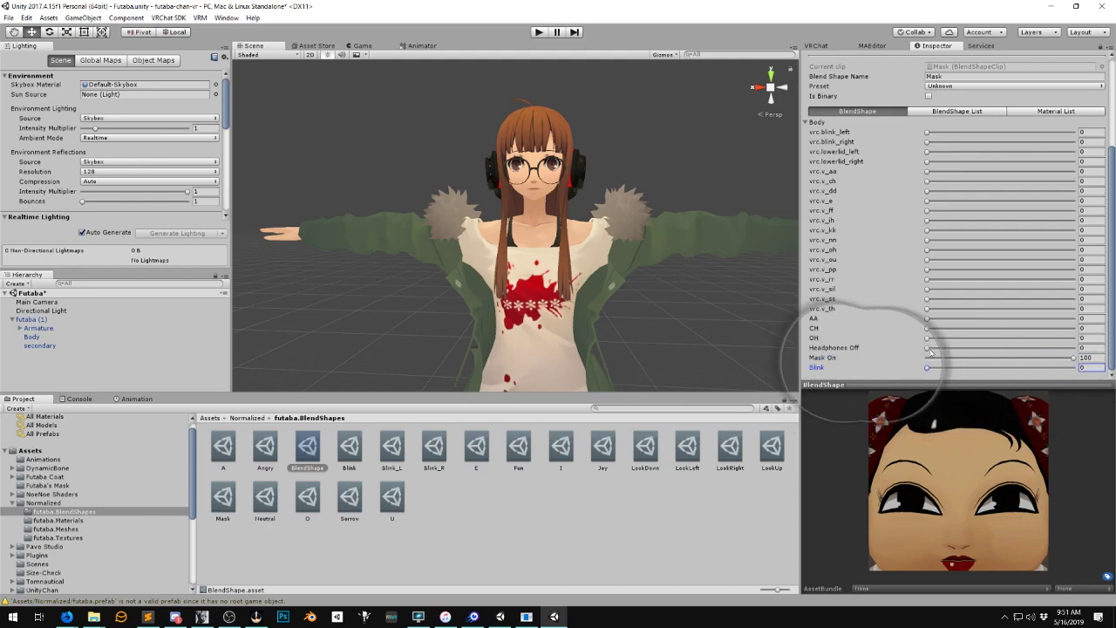
left_click_drag(927, 348, 1078, 348)
scroll(951, 131, "up", 3)
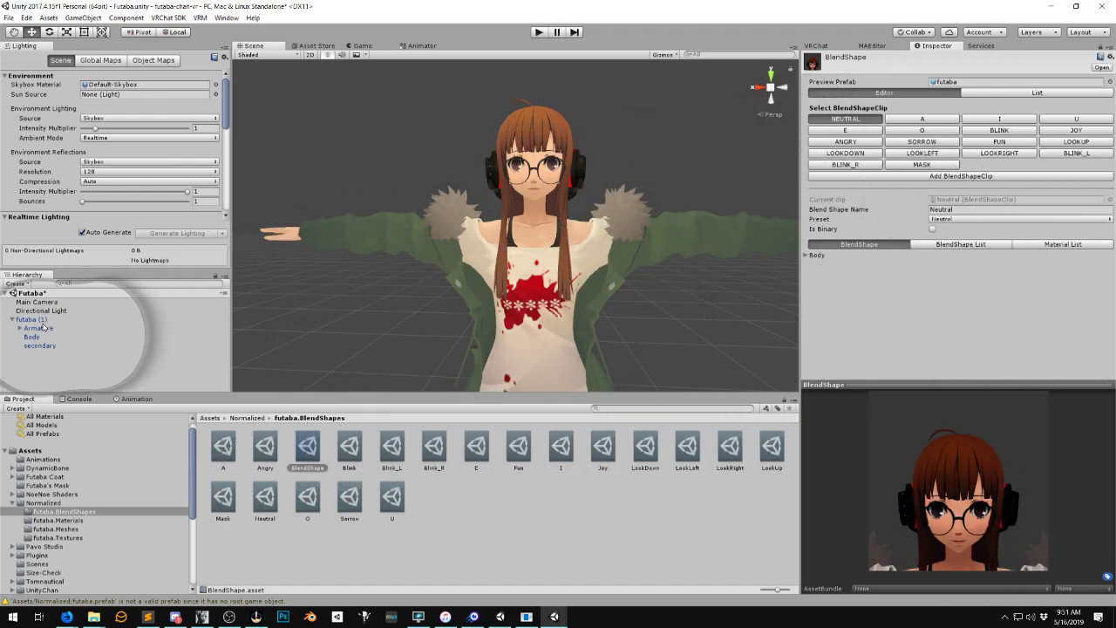
Examine the left and right eye transforms in the VRM Look At Bone Applyer of the futaba (1) avatar
left_click(32, 319)
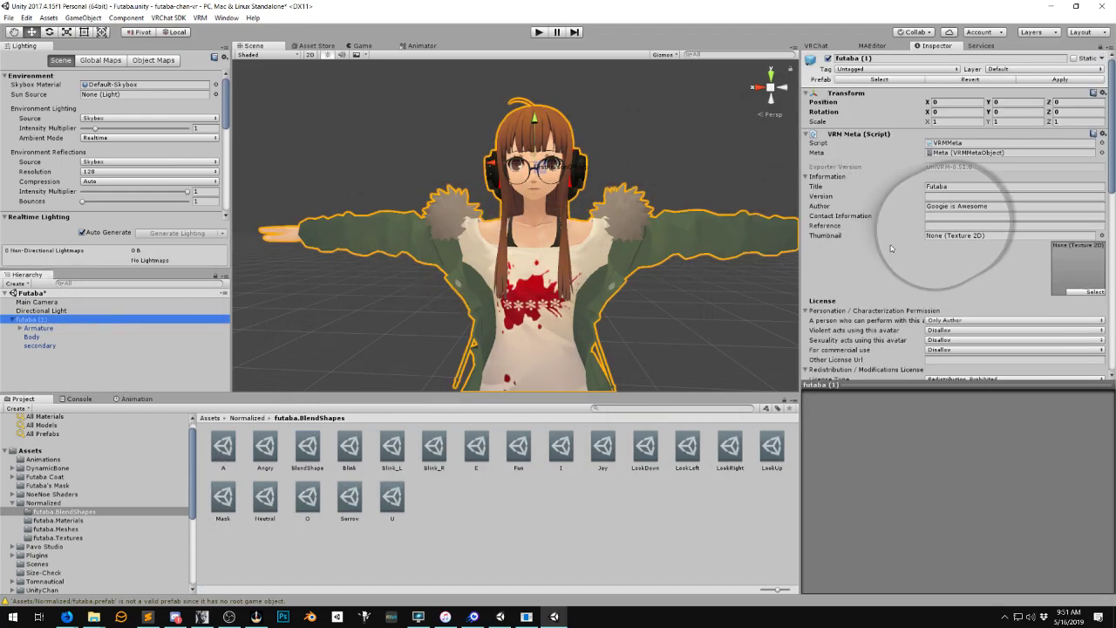
scroll(890, 253, "down", 10)
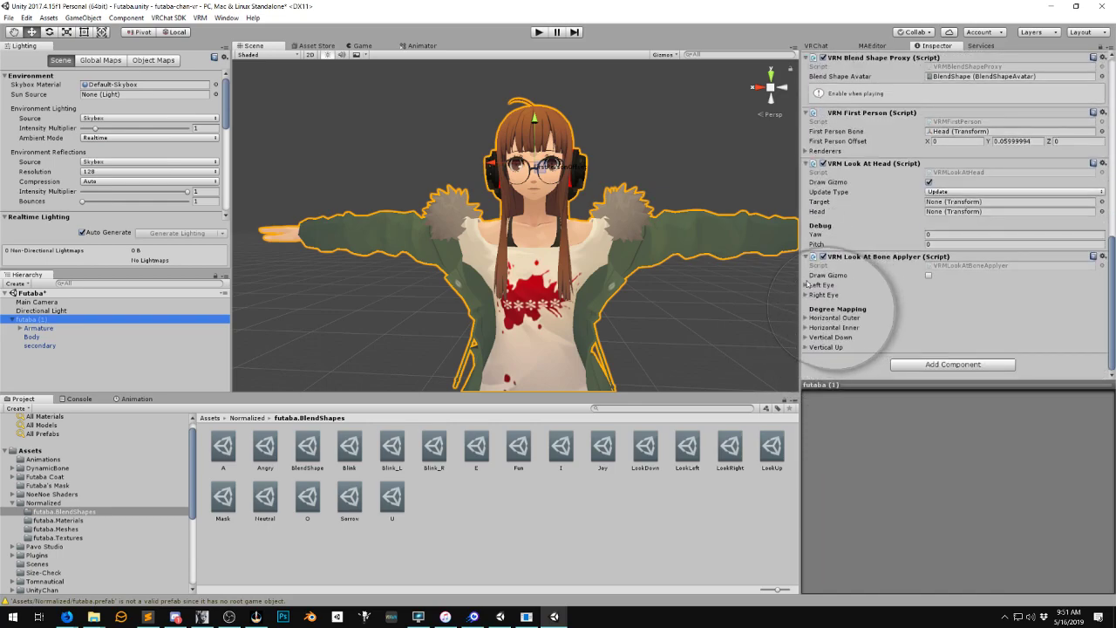
left_click(806, 286)
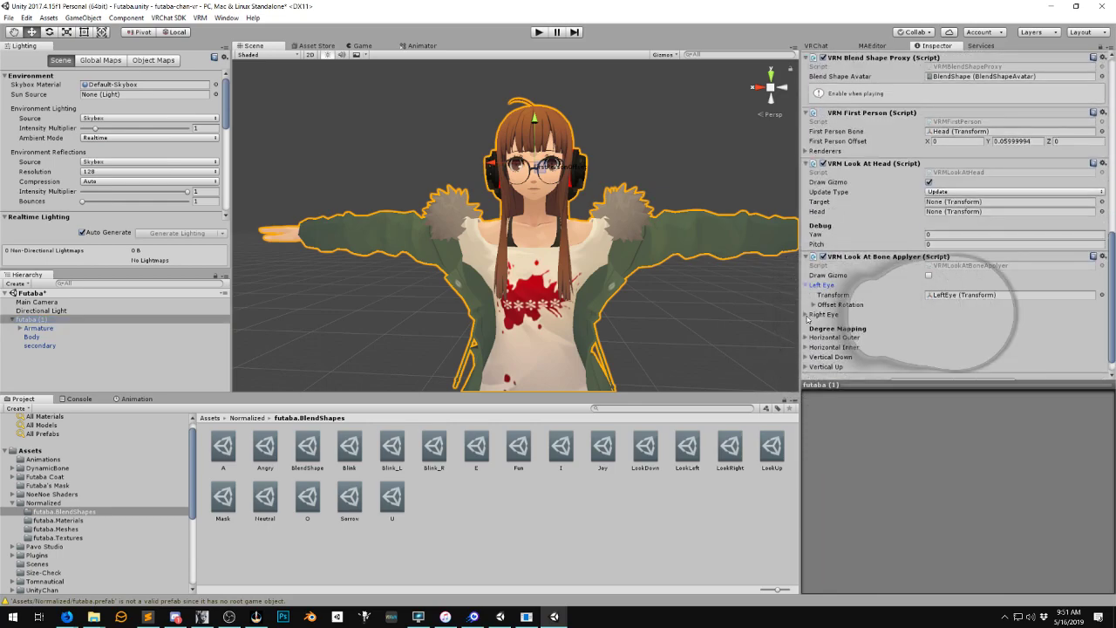
left_click(823, 315)
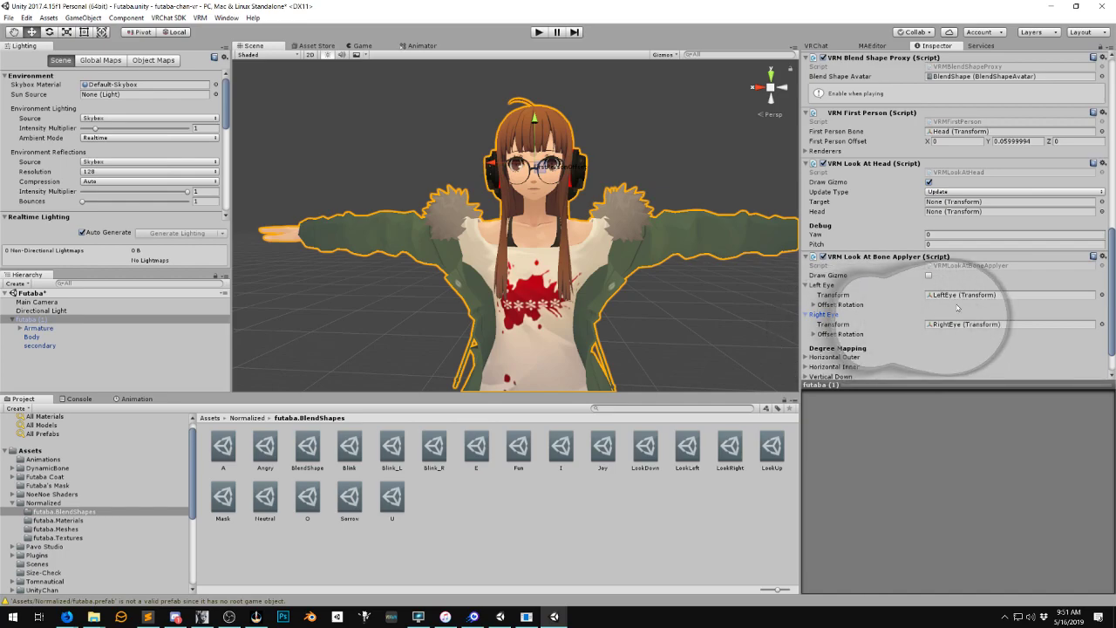
scroll(931, 328, "down", 1)
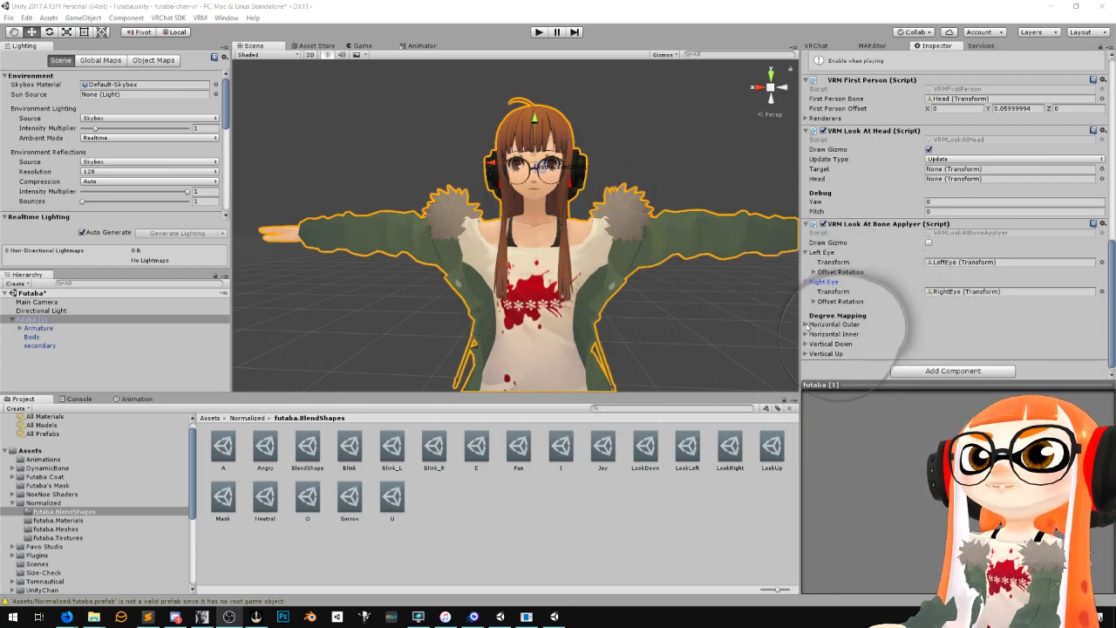
Expand the Horizontal Outer, Horizontal Inner, Vertical Down and Vertical Up degree mappings to examine their ranges
left_click(807, 325)
left_click(806, 324)
left_click(807, 325)
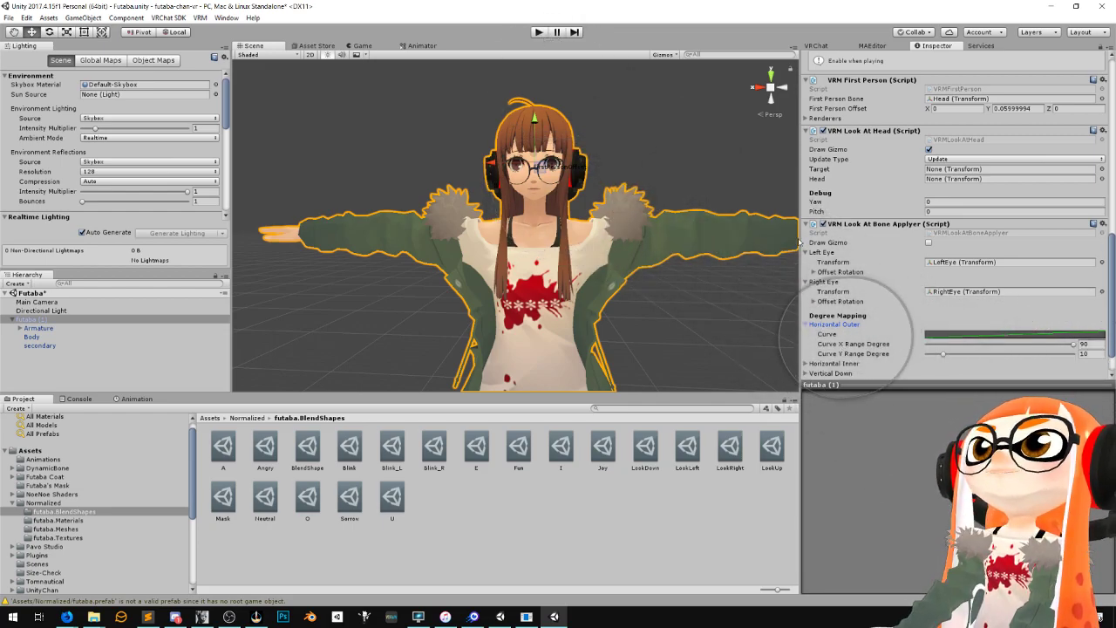
scroll(846, 293, "down", 2)
left_click(807, 350)
left_click(807, 341)
left_click(807, 331)
scroll(969, 327, "down", 1)
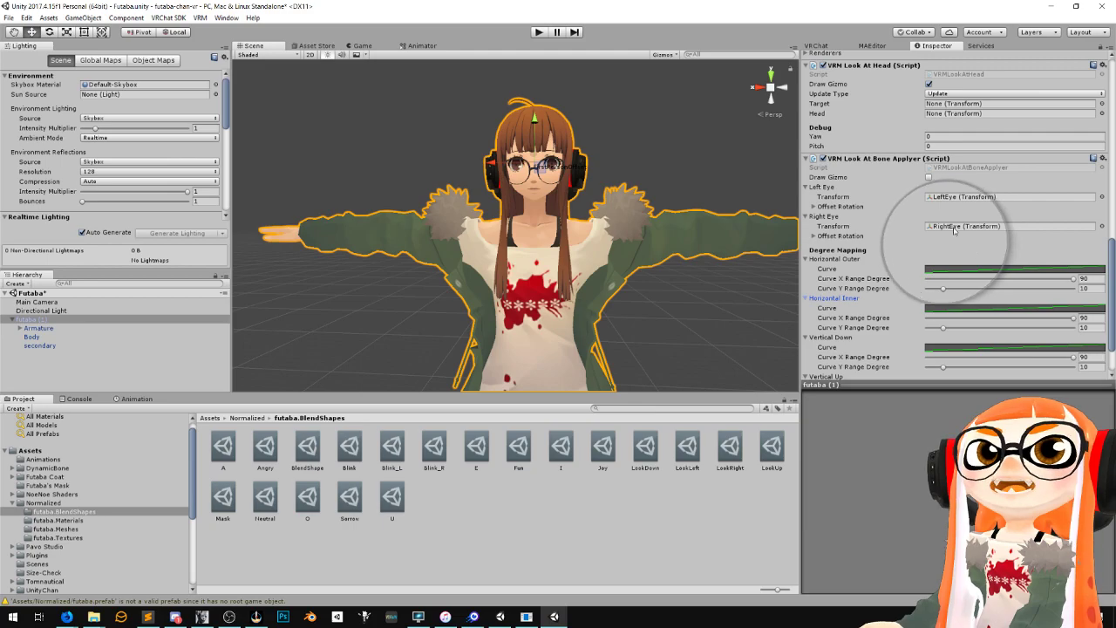
Locate the bone assigned to the Left Eye transform in the avatar's hierarchy
left_click(942, 197)
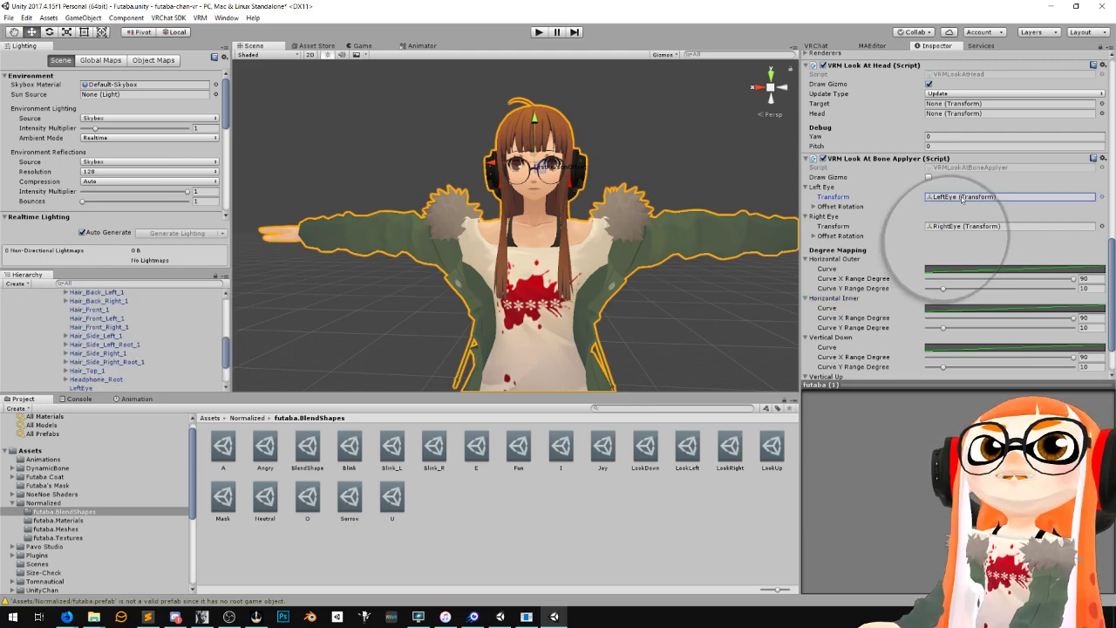
scroll(88, 352, "up", 2)
scroll(91, 352, "down", 4)
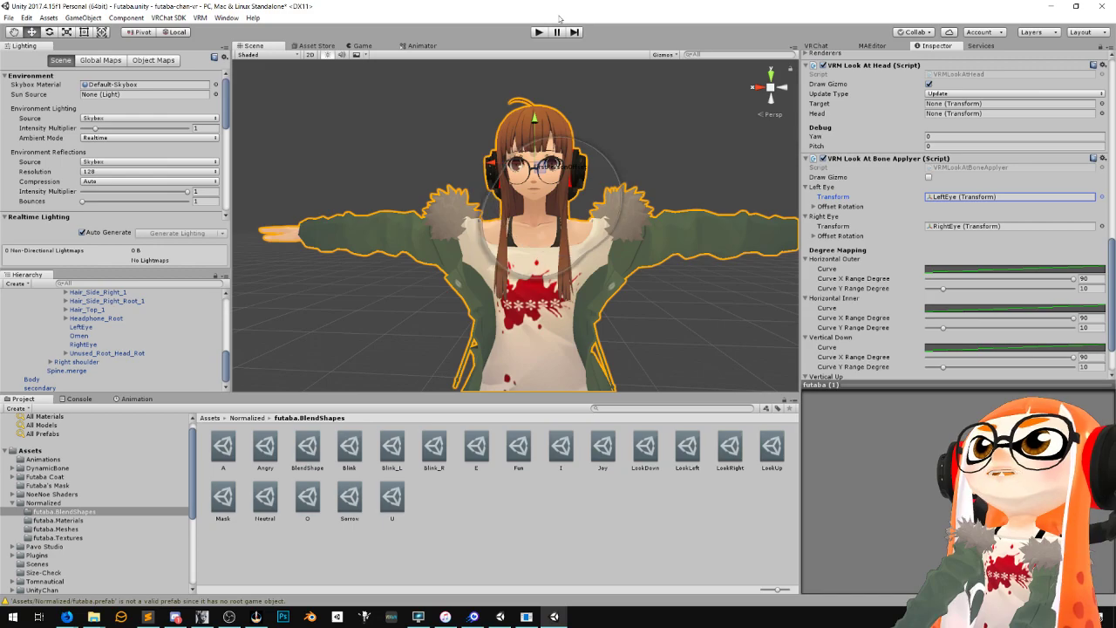
Run the scene briefly to check the avatar's VRM Look At Head and Bone Applyer settings, and stop it
left_click(538, 32)
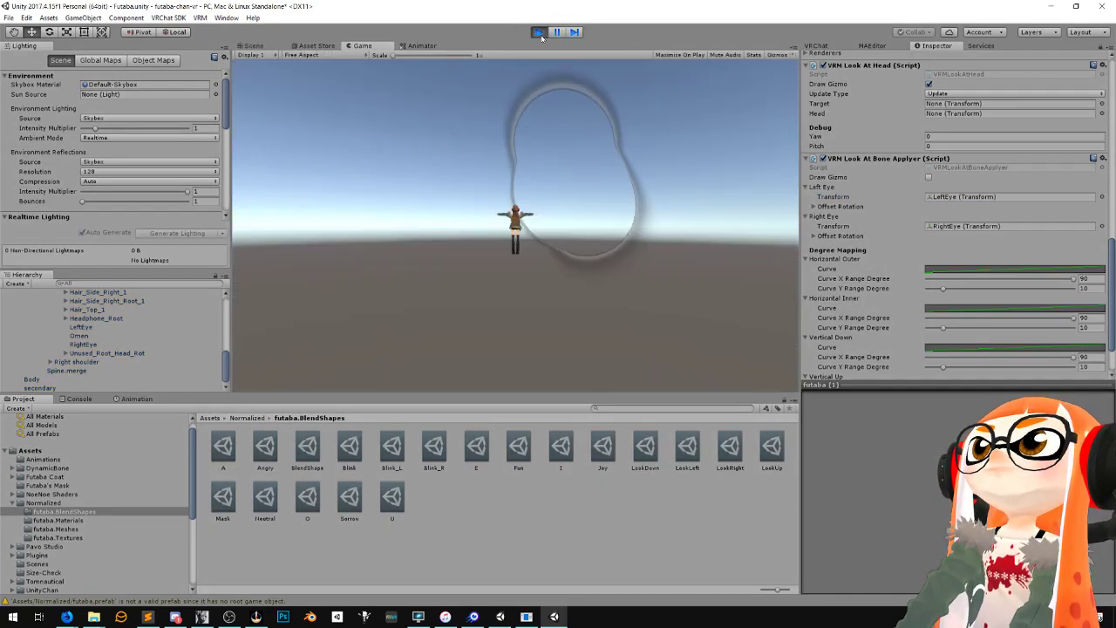
scroll(866, 266, "down", 5)
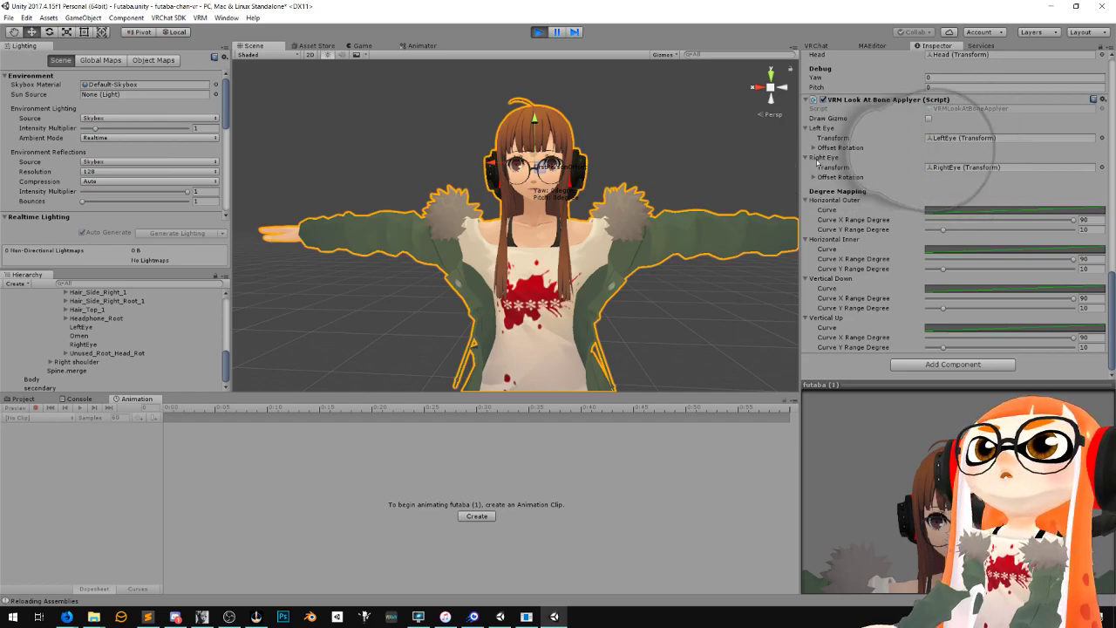
scroll(872, 131, "up", 3)
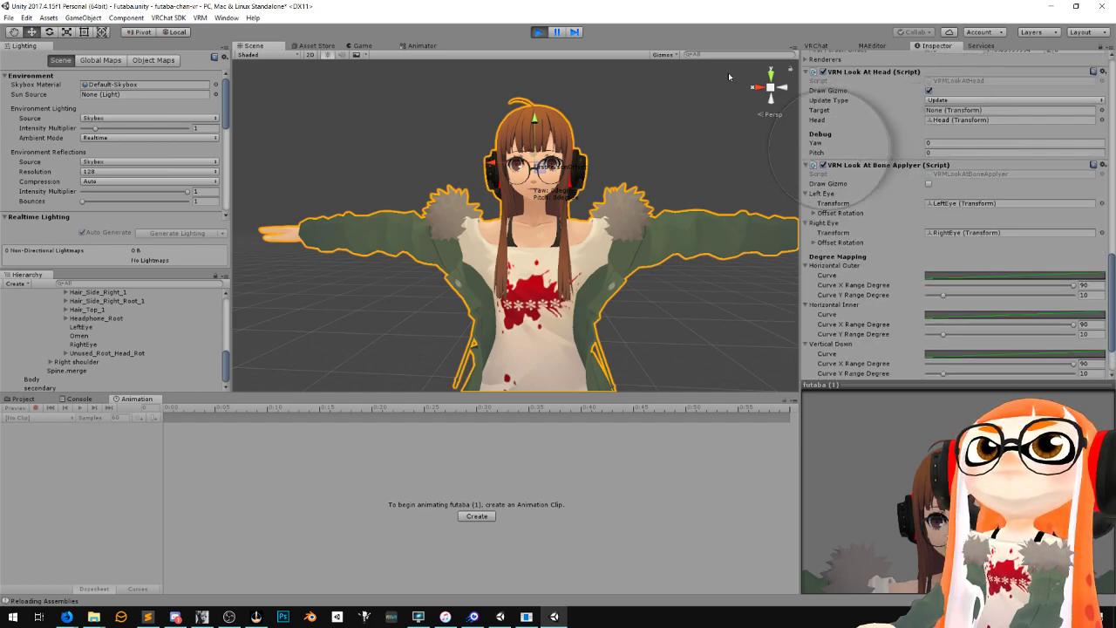
left_click(539, 32)
Assign the avatar's Head bone as the Head transform of the VRM Look At Head component
scroll(977, 218, "up", 6)
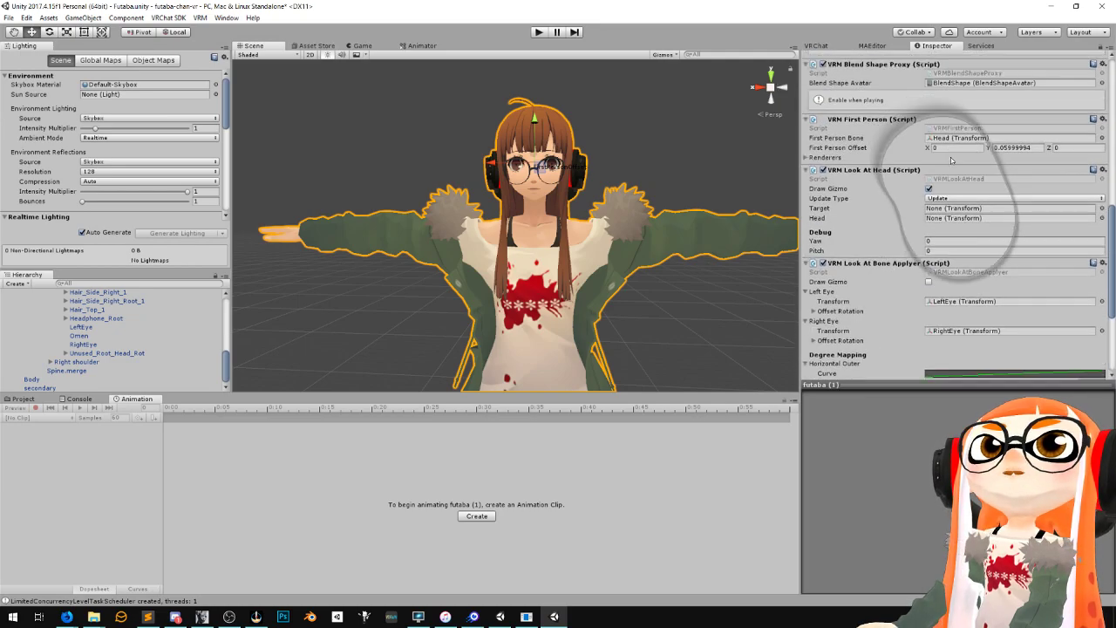
scroll(969, 209, "down", 4)
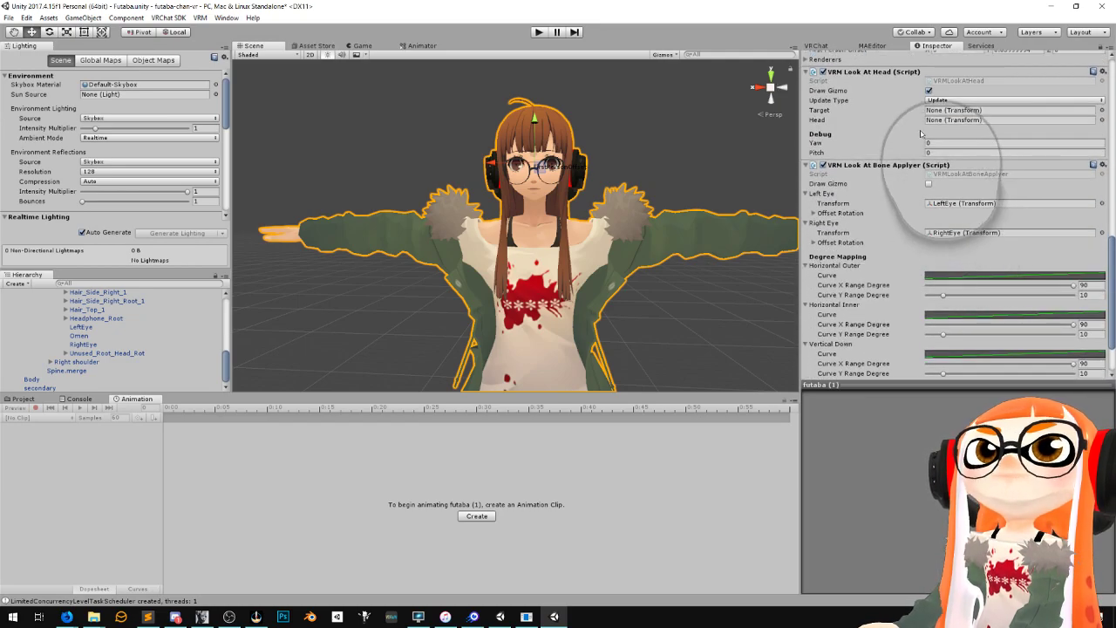
left_click(962, 121)
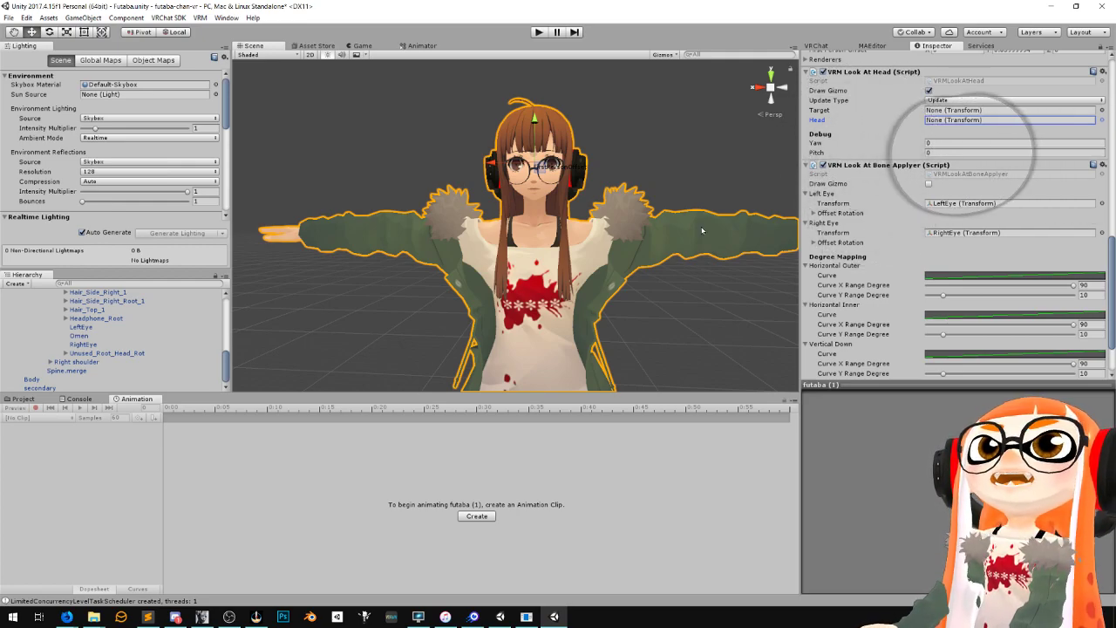
scroll(131, 342, "up", 2)
scroll(131, 341, "up", 5)
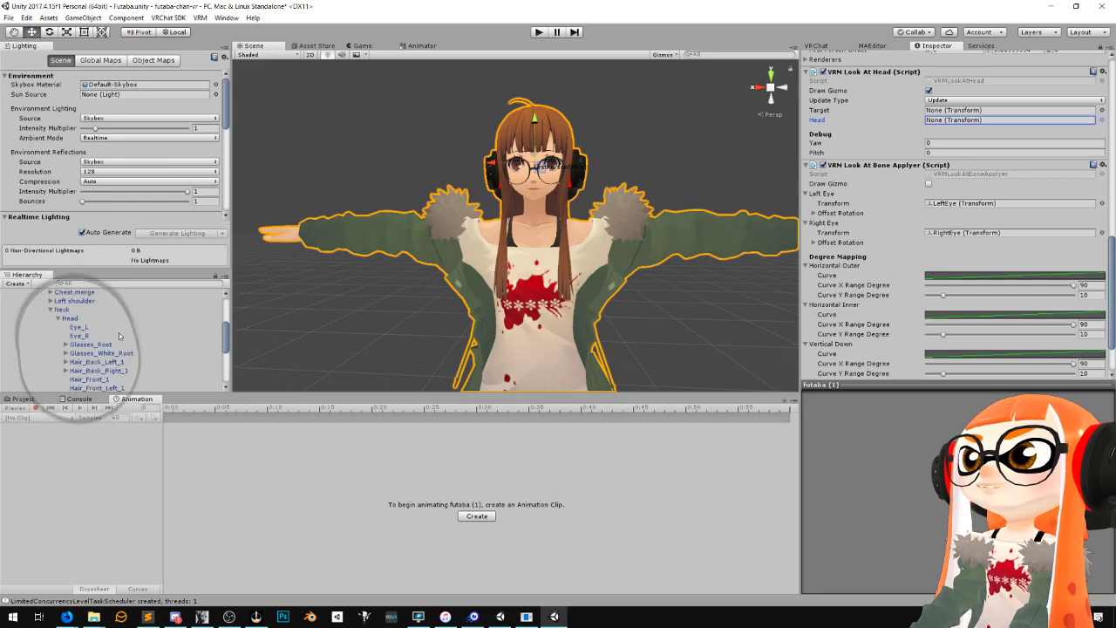
left_click_drag(944, 127, 946, 122)
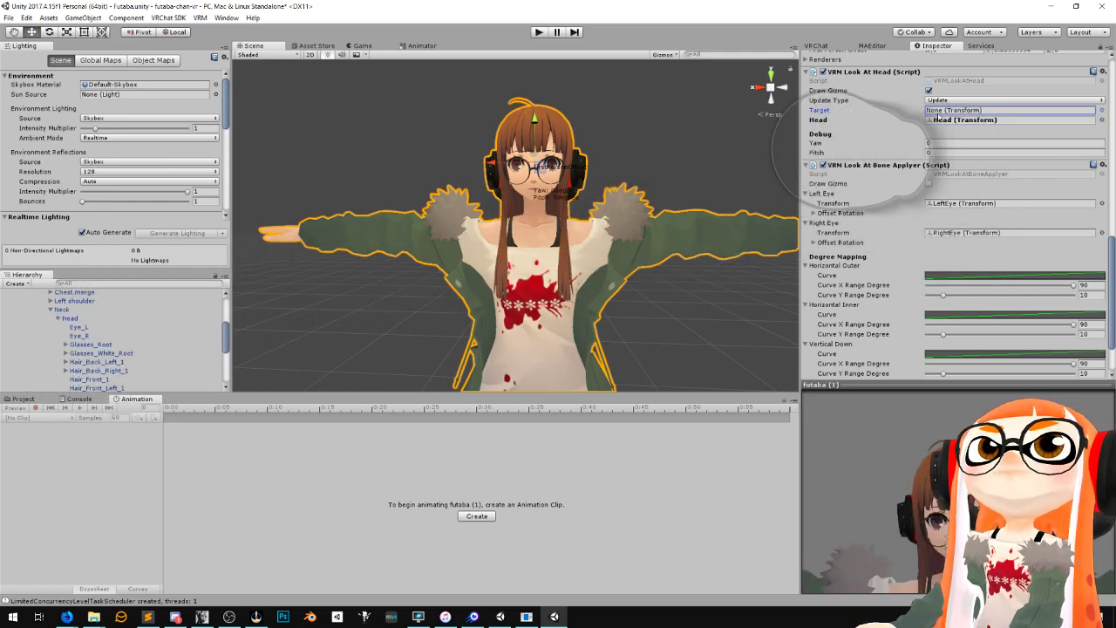
Assign the Main Camera as the Target of the VRM Look At Head component
scroll(131, 327, "up", 5)
left_click(12, 320)
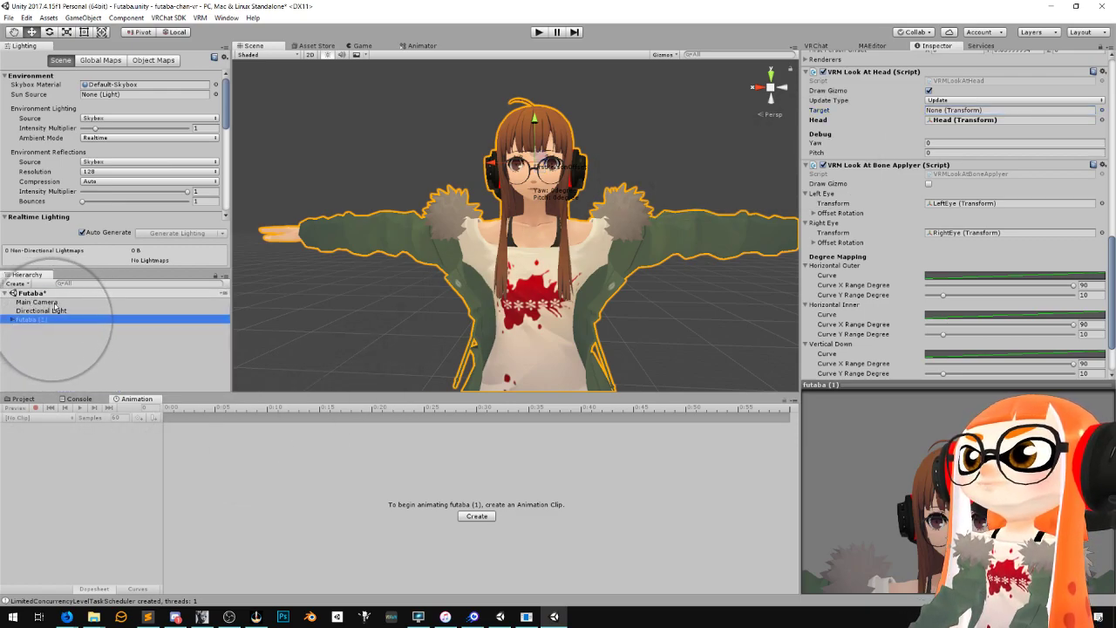
left_click(947, 111)
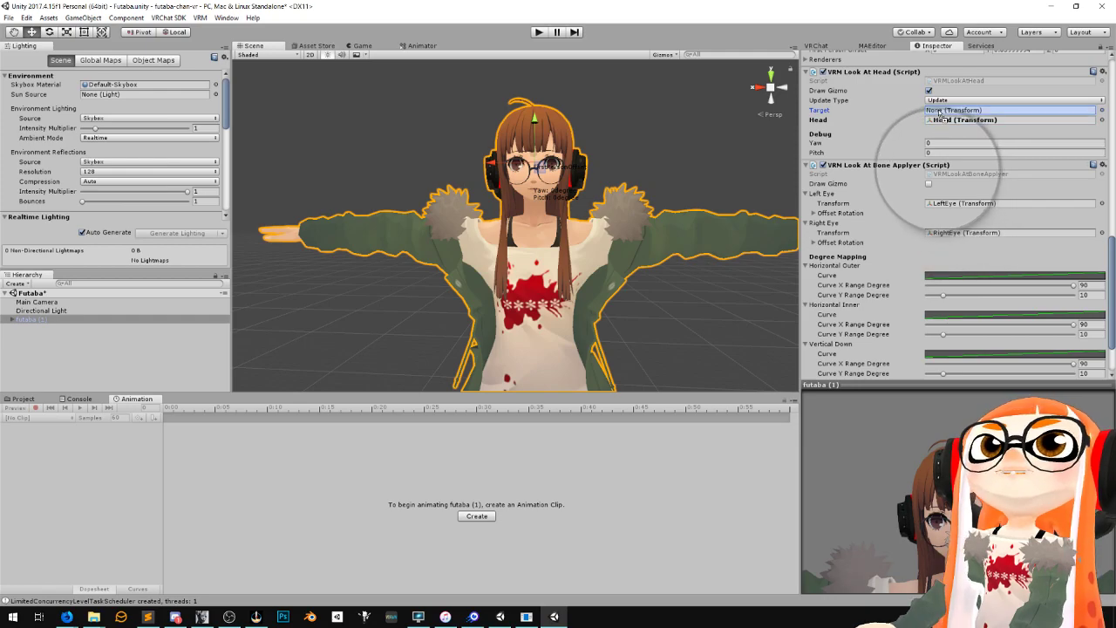
left_click_drag(941, 115, 963, 110)
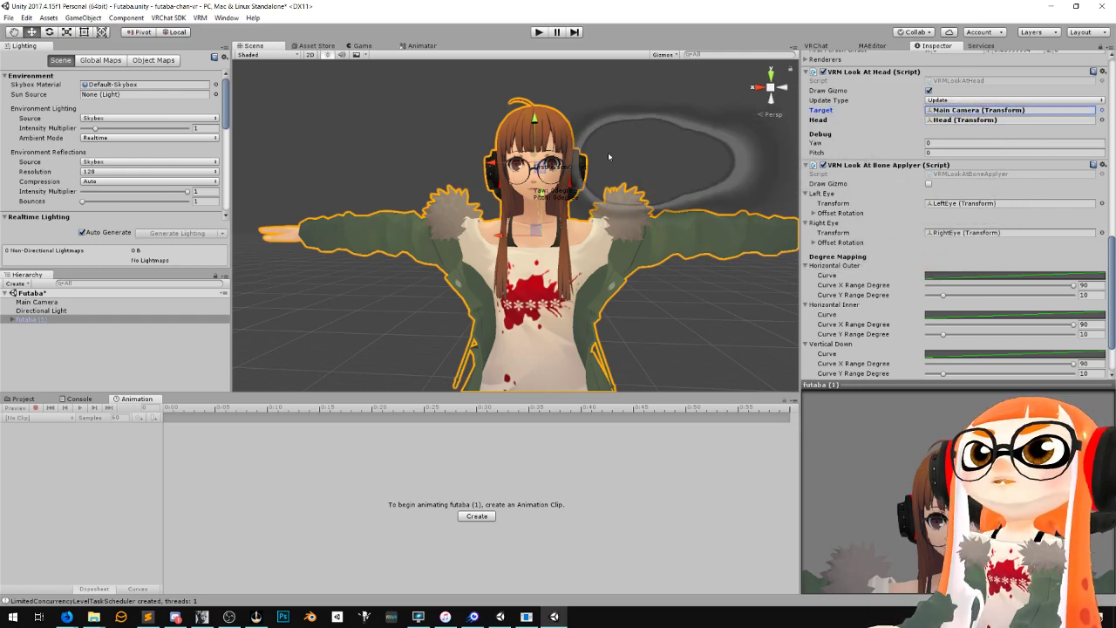
Run the scene and frame the avatar together with the Main Camera in the Scene view
left_click(539, 32)
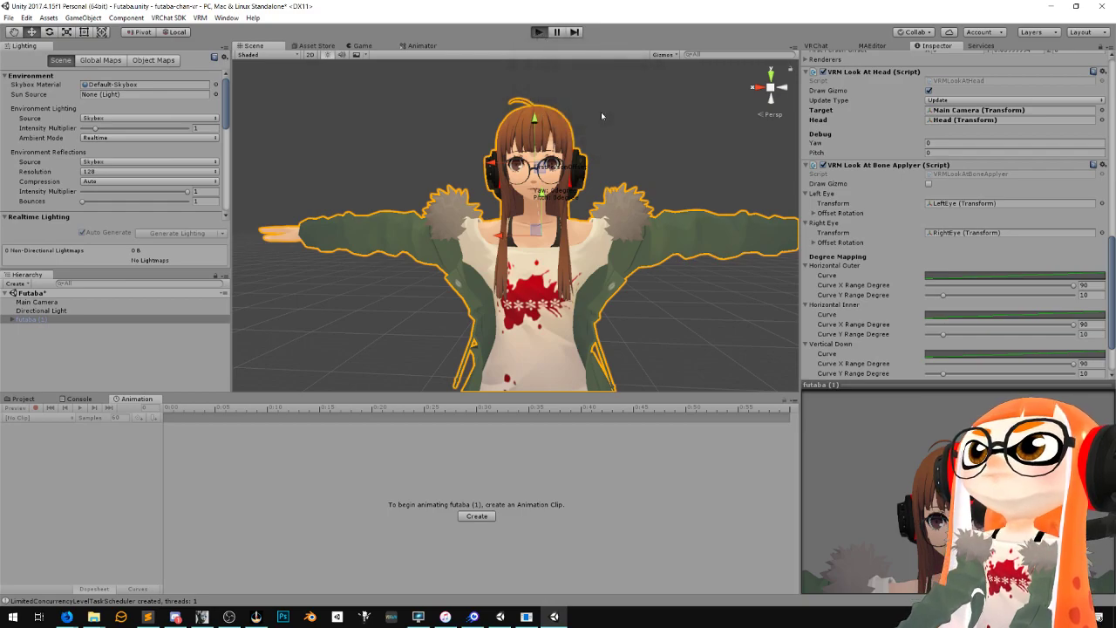
left_click(252, 45)
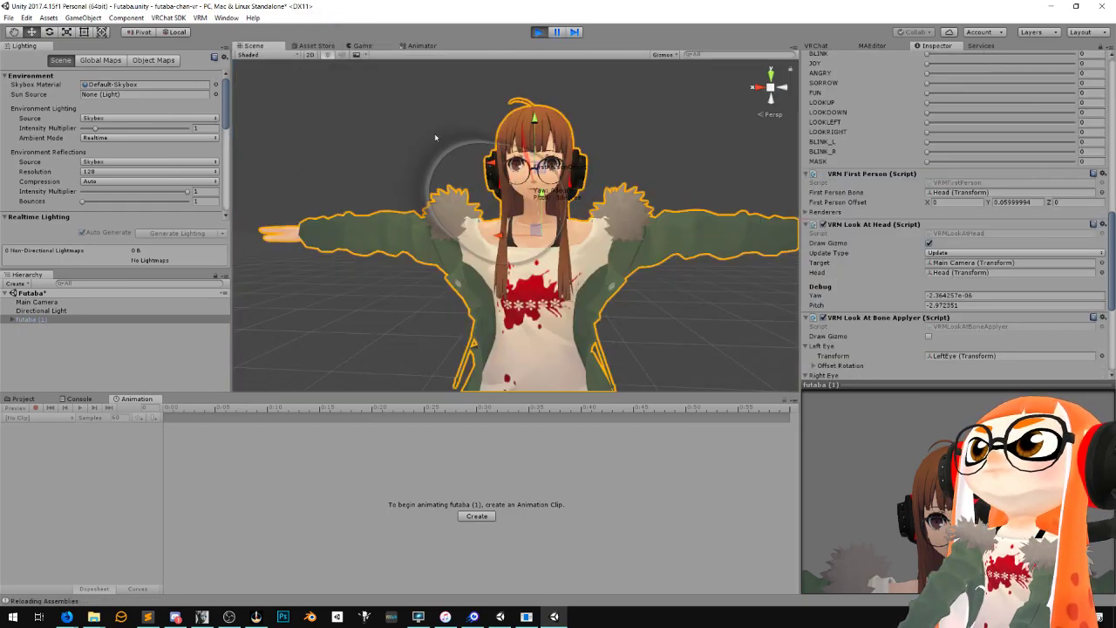
right_click_drag(635, 218, 521, 227)
scroll(506, 232, "down", 5)
middle_click_drag(474, 237, 431, 261)
middle_click_drag(667, 193, 458, 294)
key("f")
mouse_move(586, 226)
middle_mouse_down()
mouse_move(573, 218)
mouse_move(588, 237)
middle_mouse_up()
scroll(623, 204, "down", 5)
right_click_drag(588, 236, 554, 257)
left_click_drag(554, 258, 427, 119, "alt")
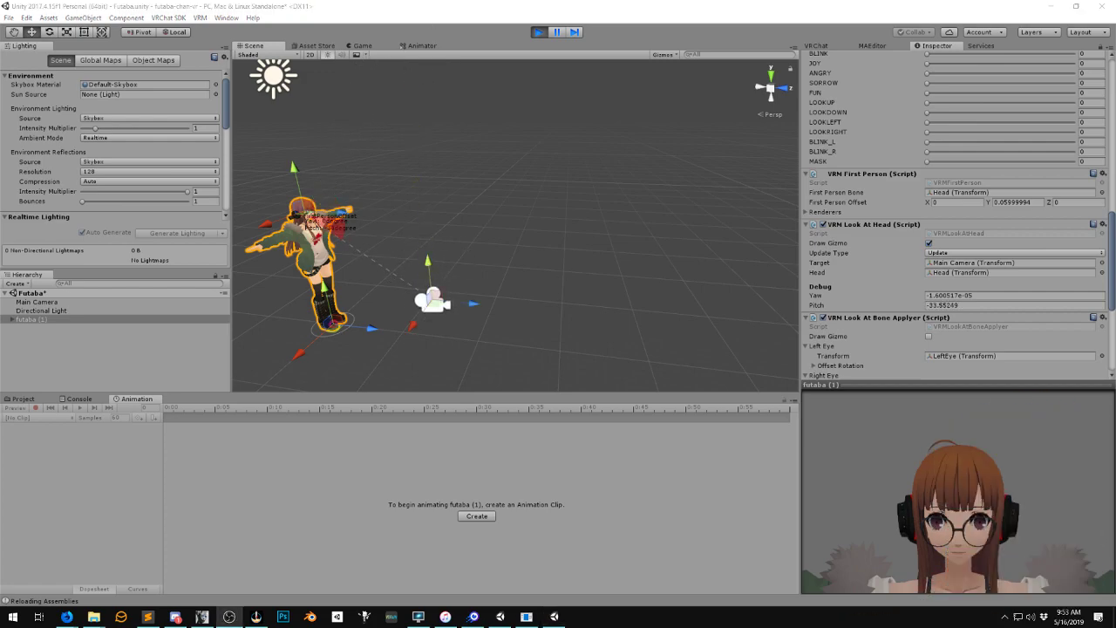
Move the Main Camera vertically and sideways around the running avatar to test how its eyes follow
left_click_drag(432, 268, 448, 34)
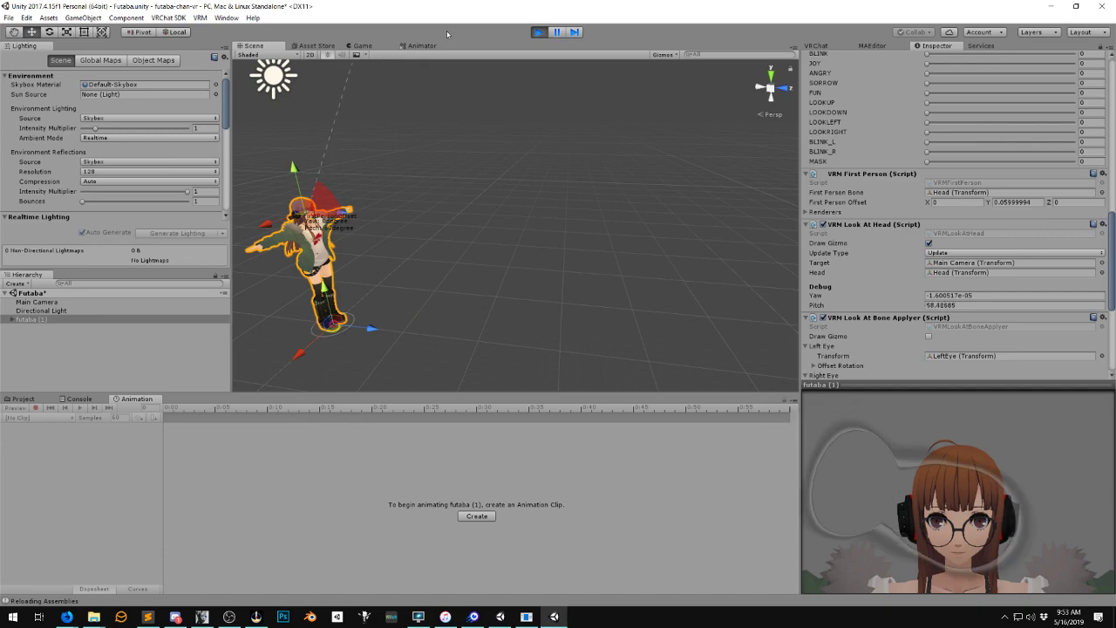
left_click_drag(429, 413, 436, 186)
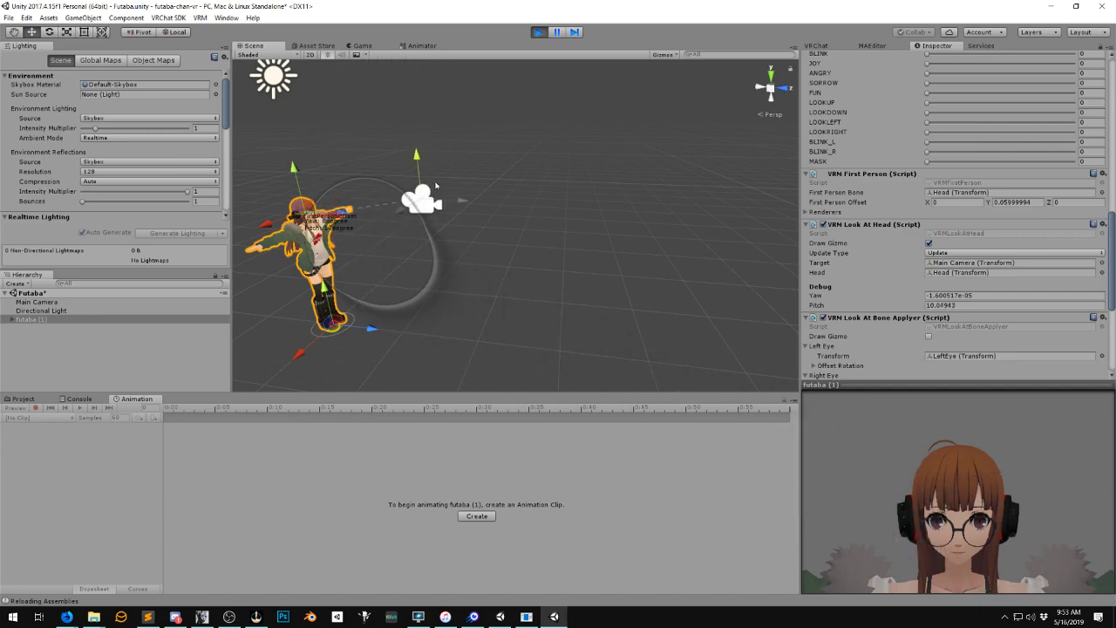
left_click_drag(423, 241, 330, 331)
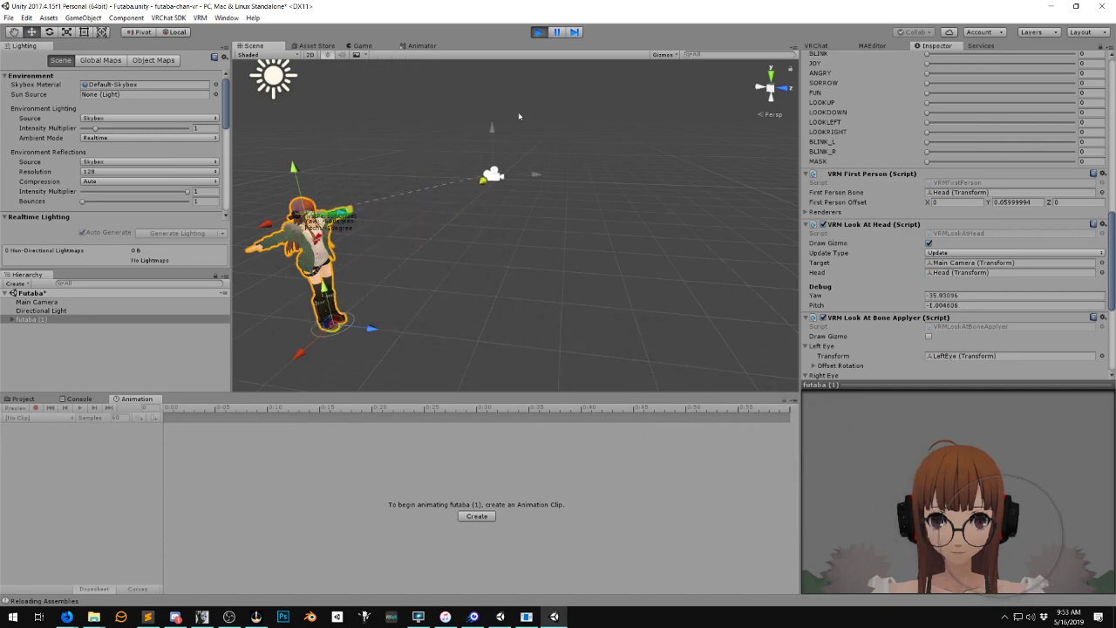
left_click_drag(560, 100, 414, 357)
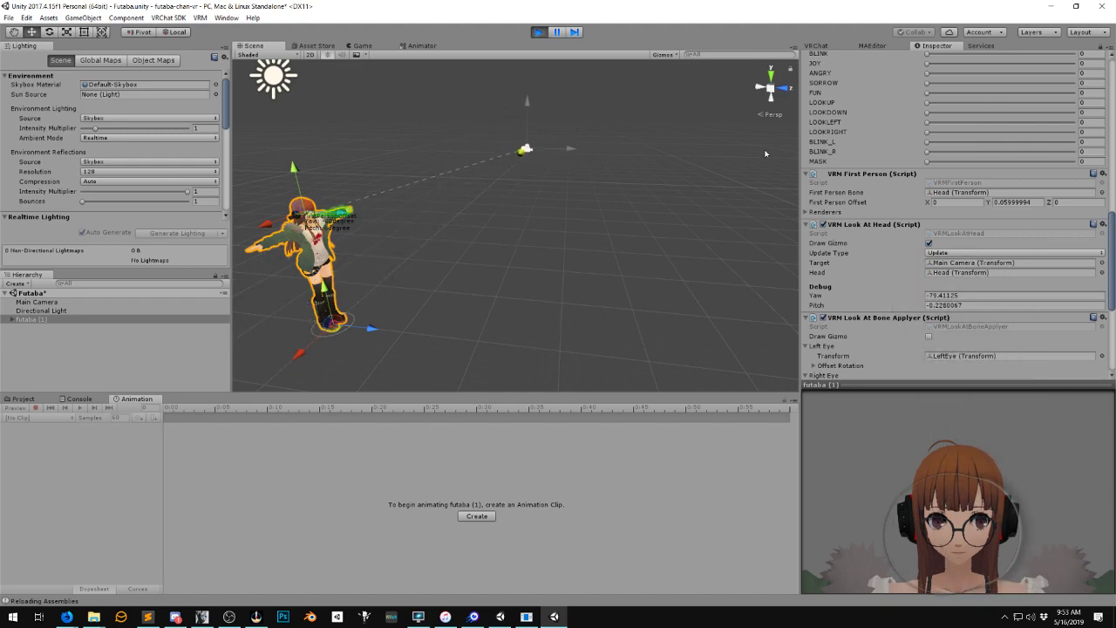
Set the Horizontal Inner Curve Y Range Degree to 15.7 in the VRM Look At Bone Applyer
scroll(1003, 305, "down", 8)
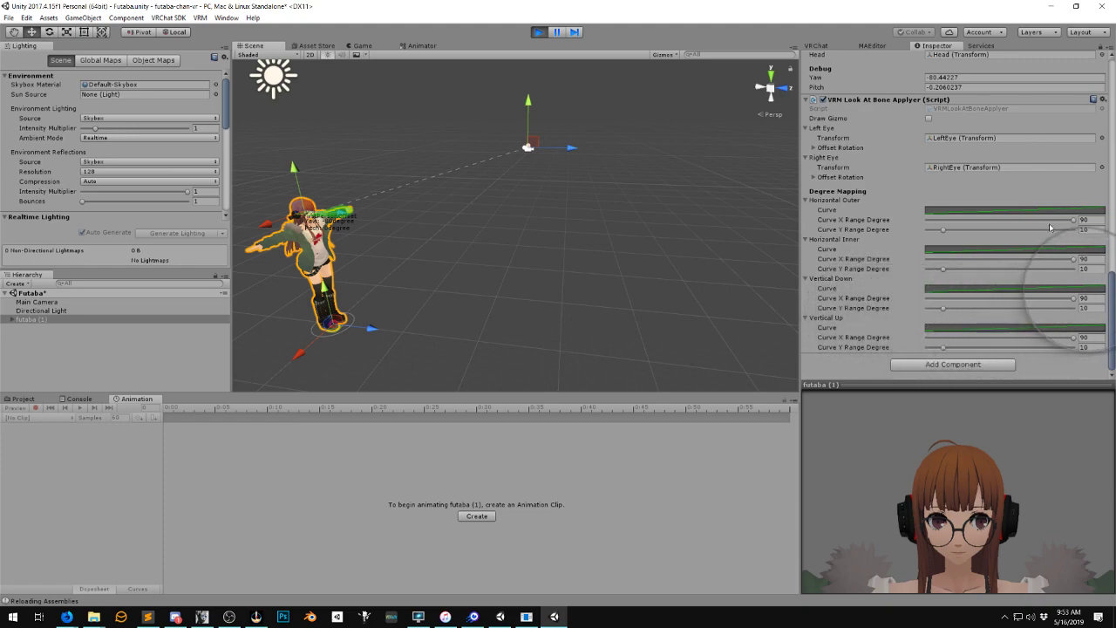
mouse_move(954, 268)
left_mouse_down()
mouse_move(994, 274)
mouse_move(943, 271)
mouse_move(1002, 271)
mouse_move(953, 273)
left_mouse_up()
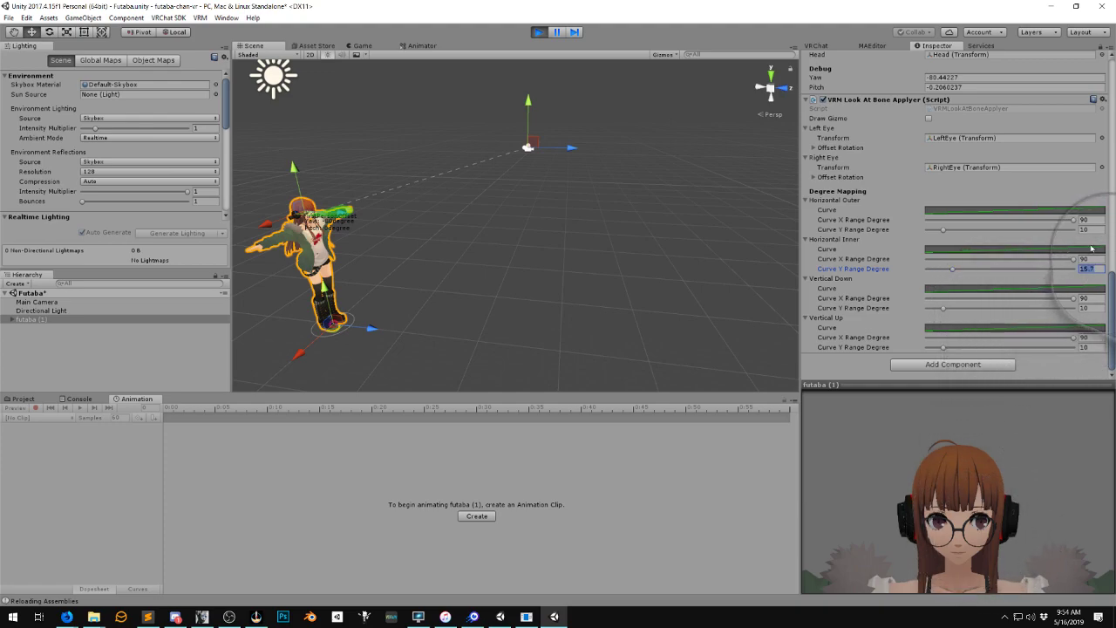
Set the Curve Y Range Degree to 15 for both Horizontal Inner and Horizontal Outer in the VRM Look At Bone Applyer
type("15")
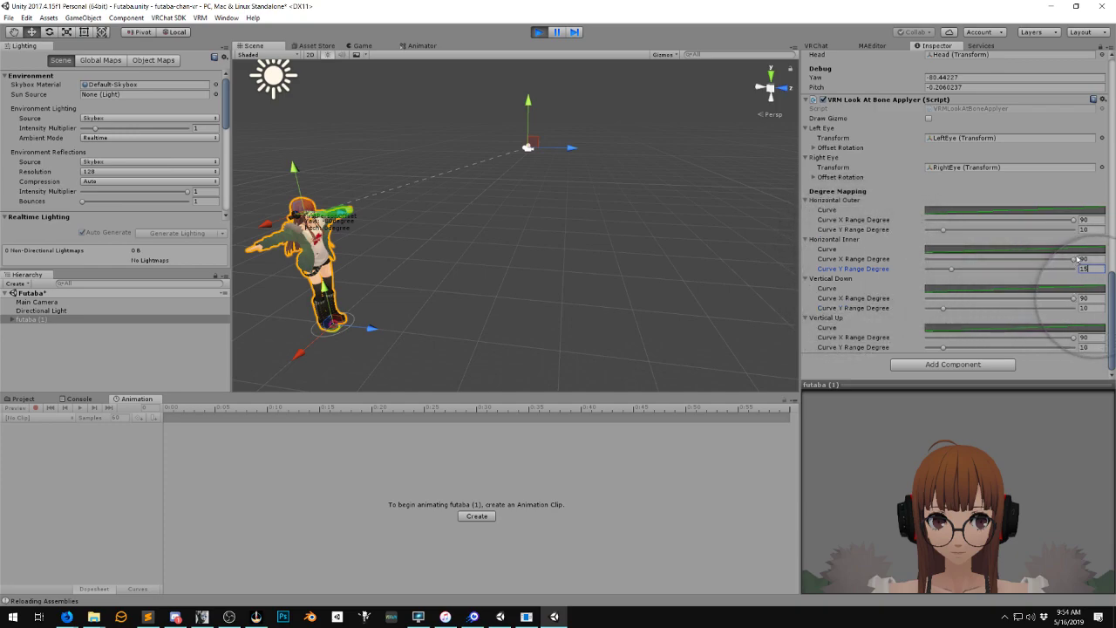
left_click(1089, 229)
type("15")
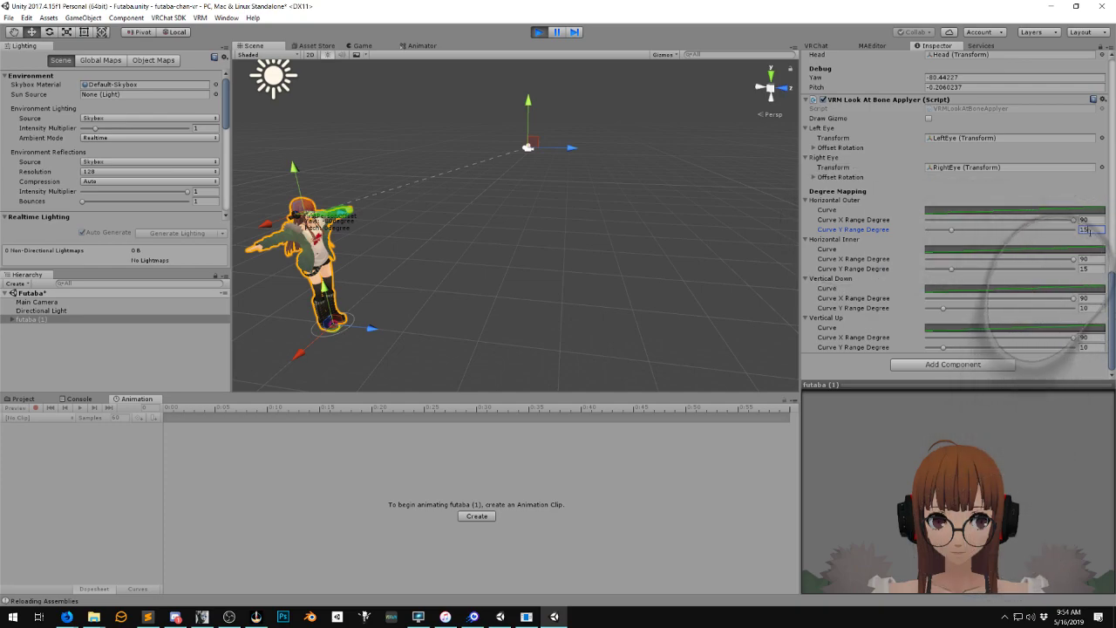
left_click(1089, 308)
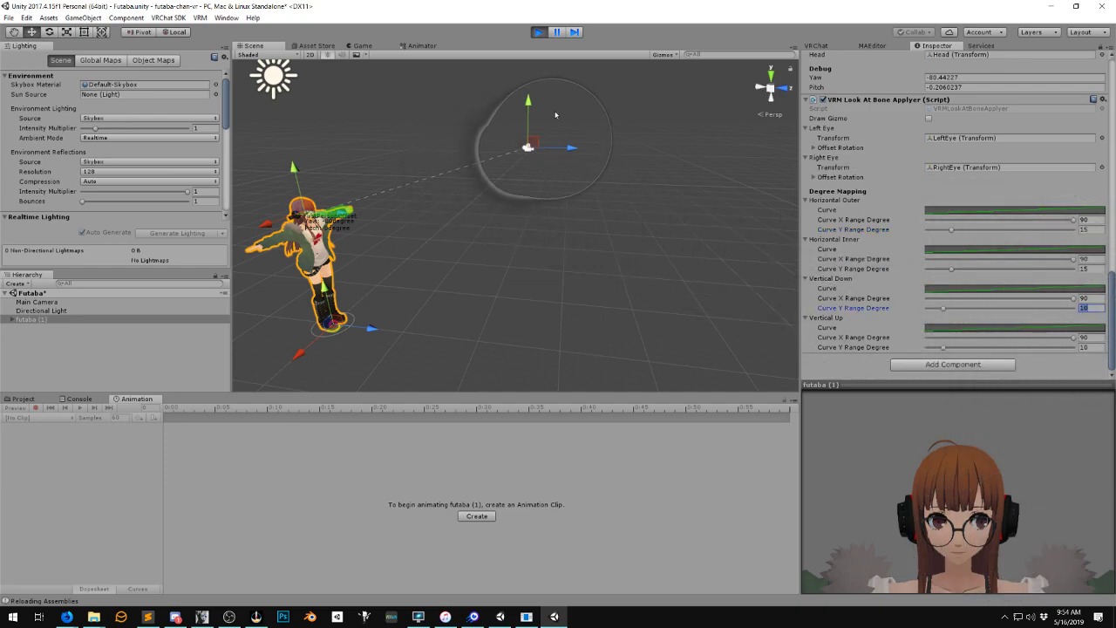
Move the Main Camera in front of the running avatar and raise it above the head to test the eyes' upward gaze
right_click_drag(776, 170, 619, 200)
middle_click_drag(618, 200, 539, 229)
left_click_drag(655, 157, 551, 220)
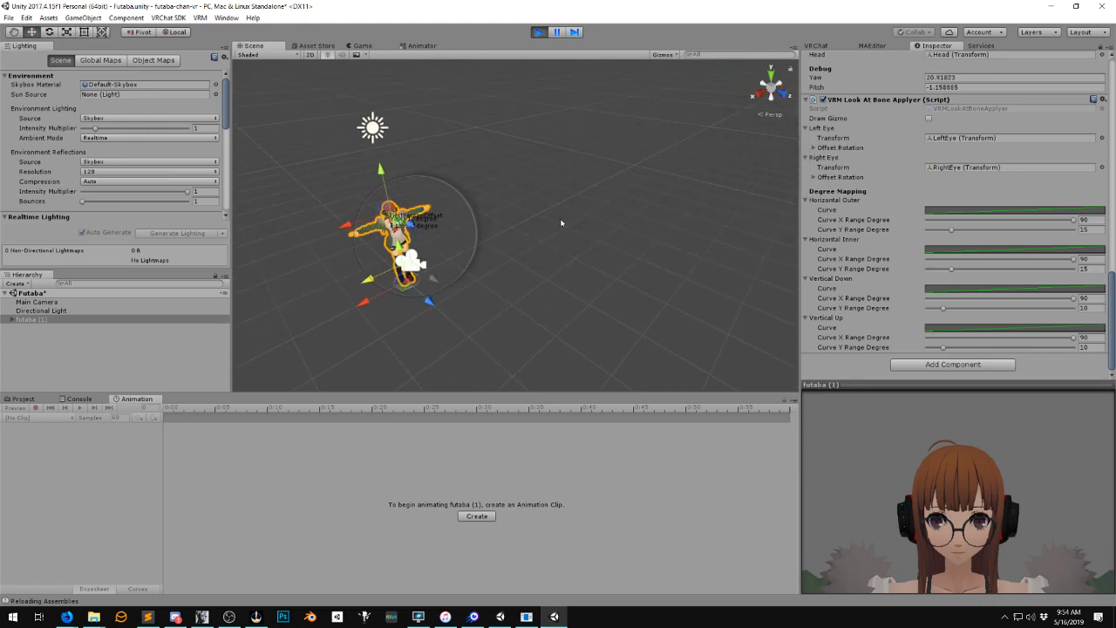
left_click_drag(429, 216, 434, 86)
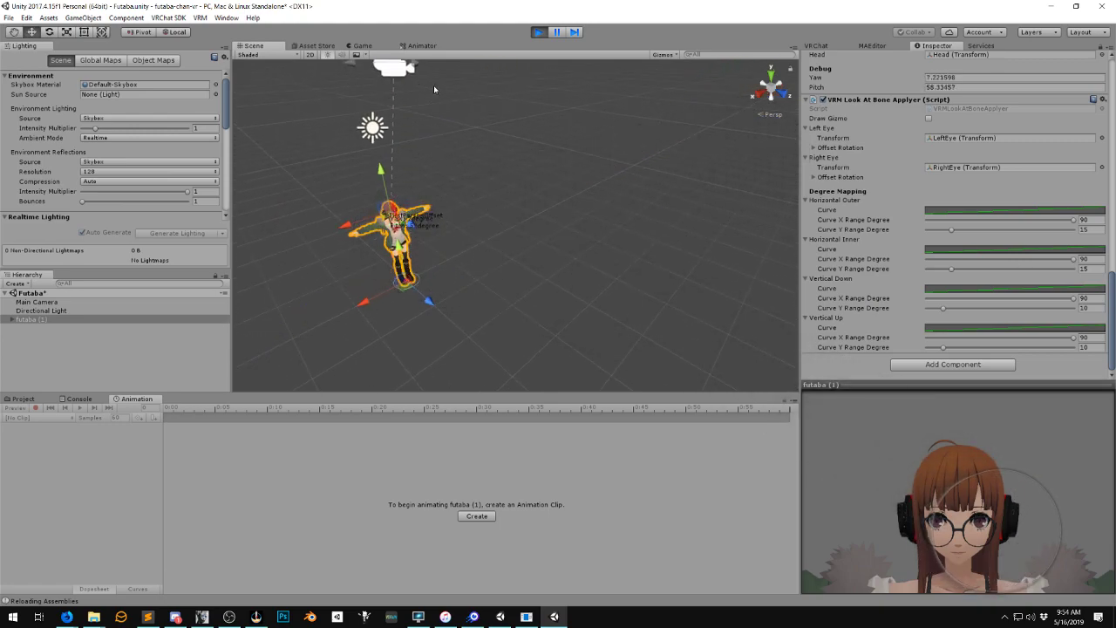
Set the Curve Y Range Degree to 26.4 for Vertical Down and 25 for Vertical Up
left_click(953, 308)
left_click_drag(970, 311, 970, 310)
left_click(955, 347)
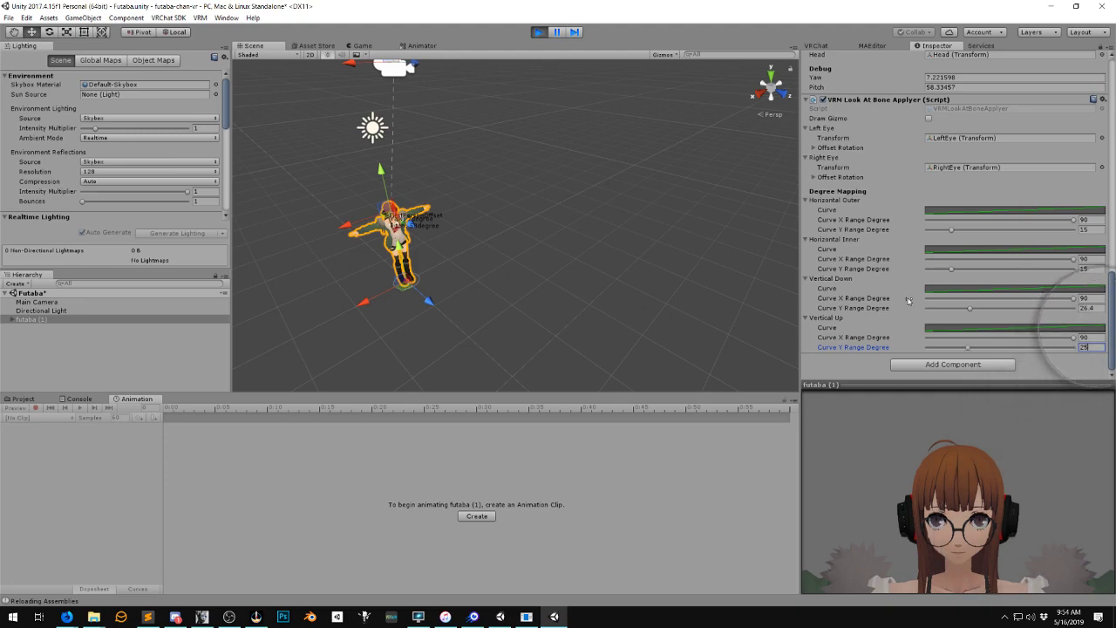
Lower the Main Camera from above the avatar to well below its feet to test the eyes' downward gaze
right_click_drag(505, 159, 457, 101)
left_click_drag(435, 94, 454, 333)
middle_click_drag(479, 215, 519, 64)
left_click_drag(497, 190, 481, 323)
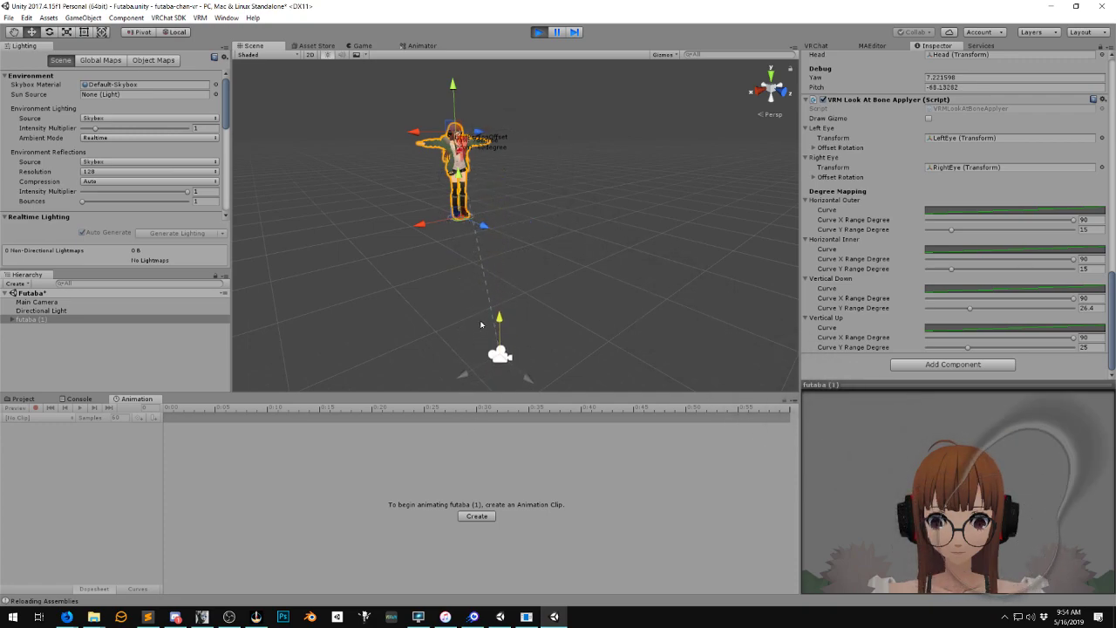
Copy the VRM Look At Bone Applyer component, stop the running scene, and paste its values back onto the same component
right_click(913, 101)
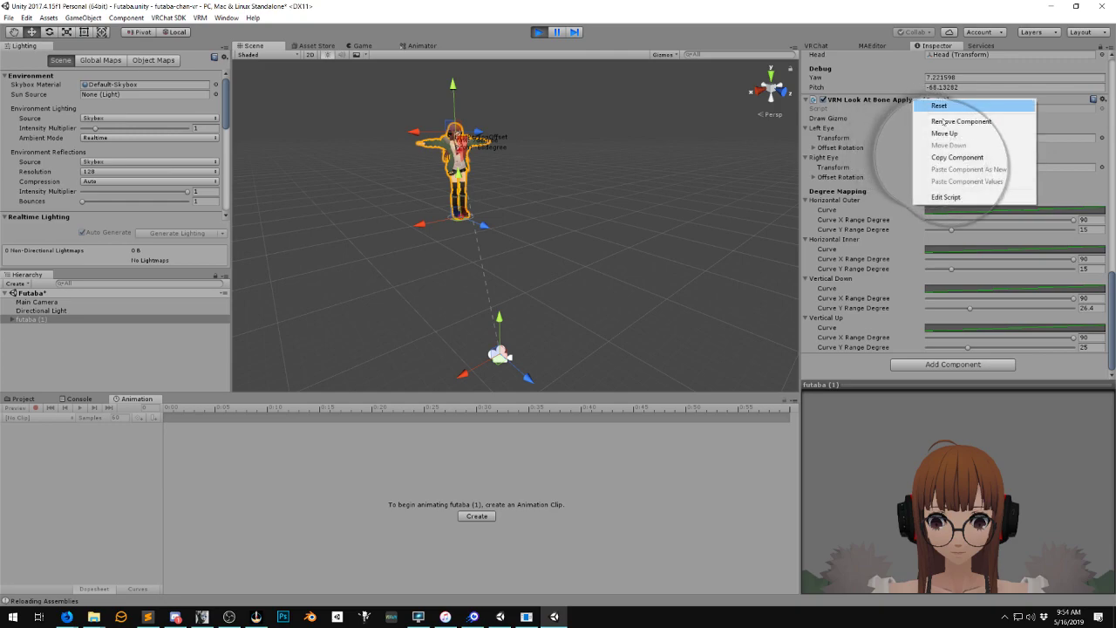
left_click(965, 158)
left_click(540, 32)
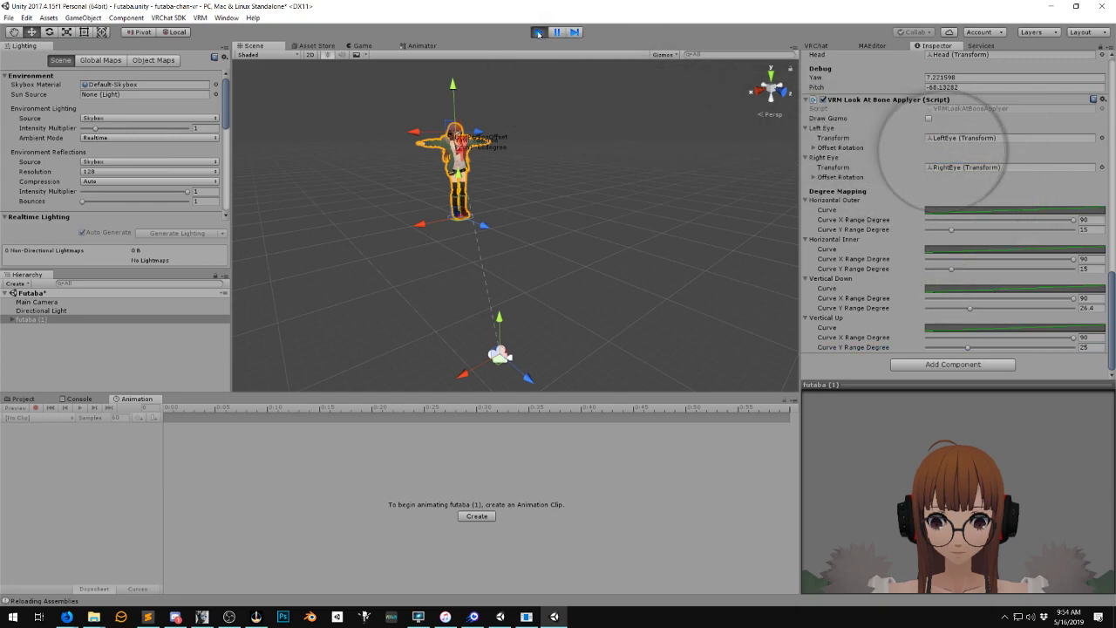
right_click(895, 99)
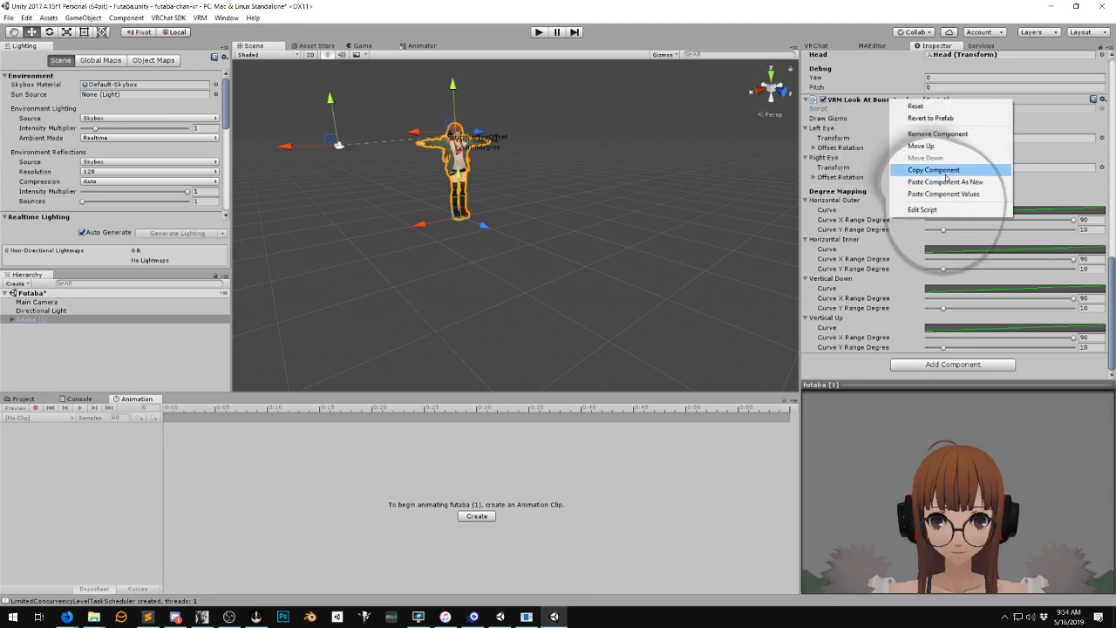
left_click(955, 193)
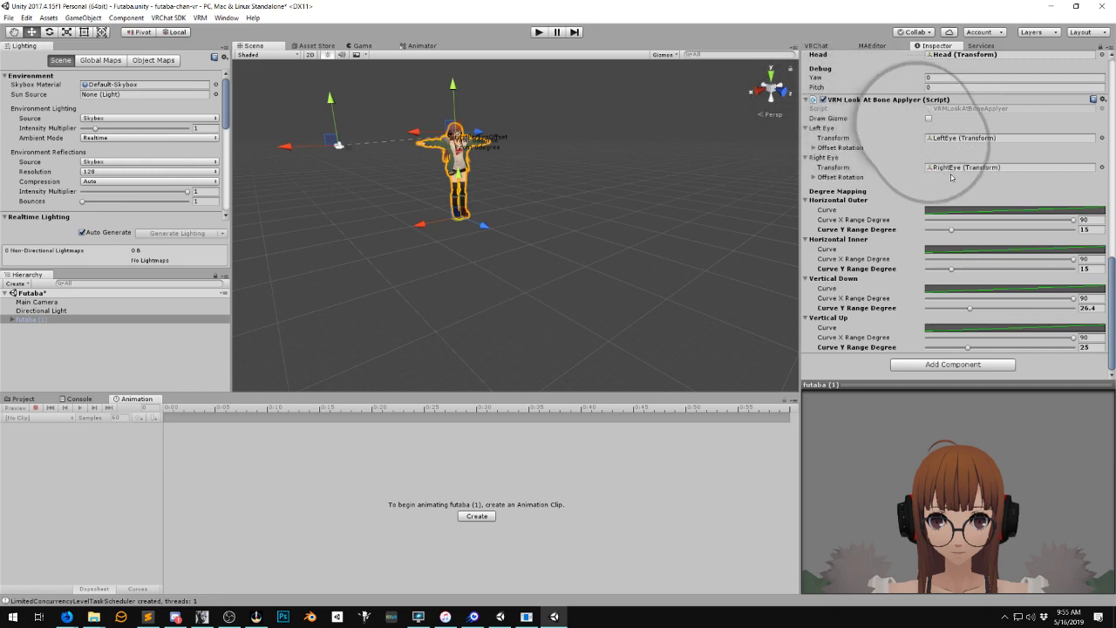
Reposition the Main Camera close in front of the avatar and raise it to about waist or chest height
left_click_drag(669, 198, 677, 240, "alt")
middle_click_drag(678, 239, 714, 256)
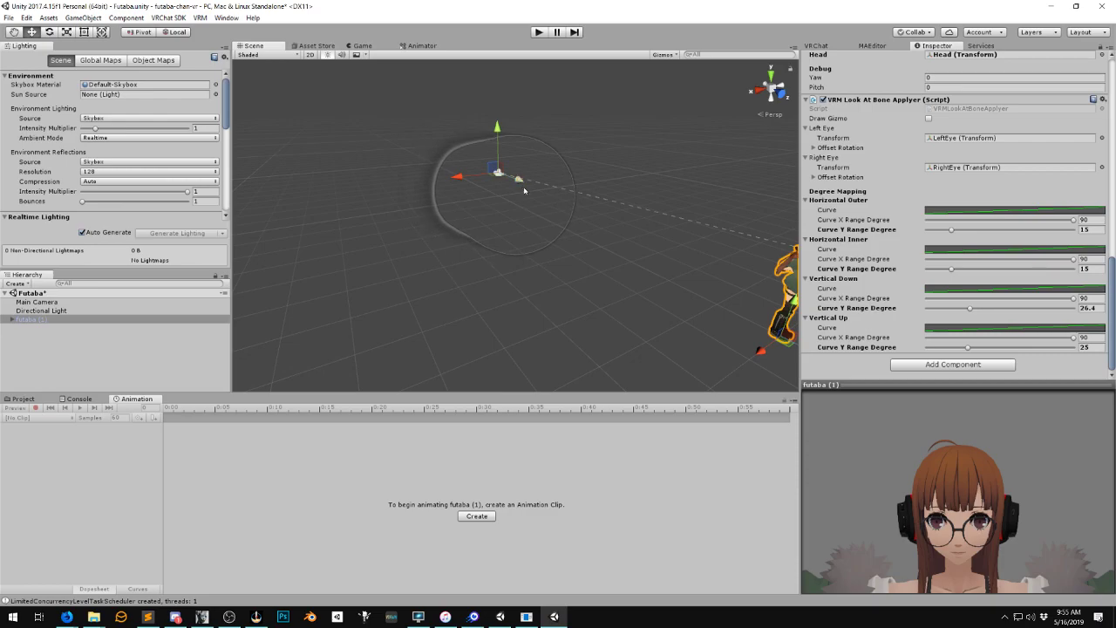
key("f")
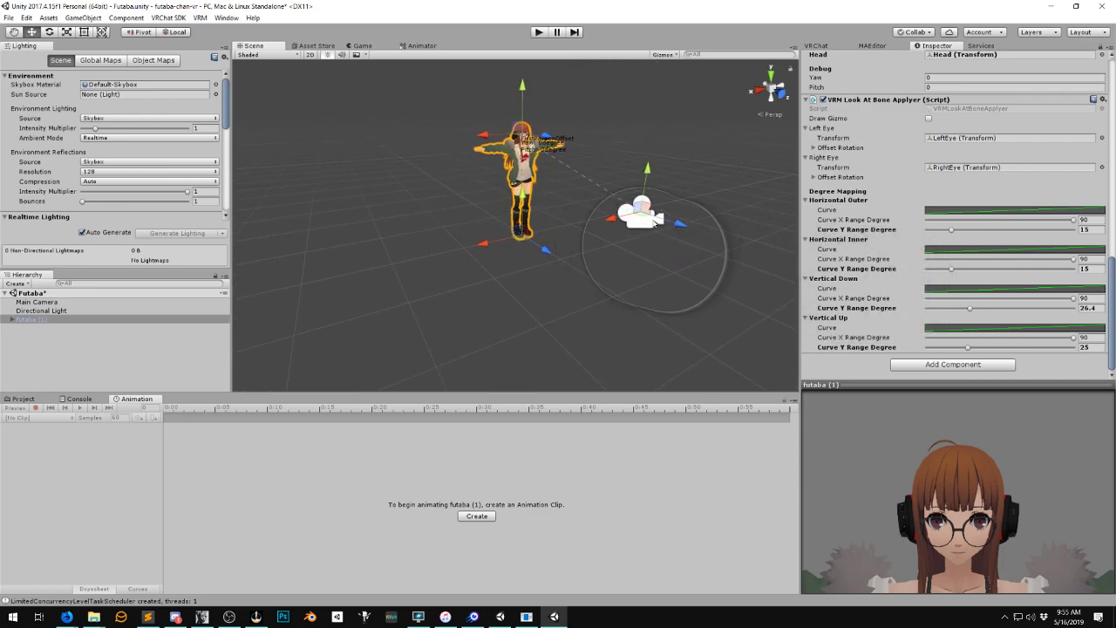
left_click_drag(660, 218, 649, 212)
left_click_drag(623, 140, 625, 123)
Set the Version to 2.0 in the avatar's VRM Meta information, leaving Contact Information and Reference empty
scroll(877, 172, "up", 5)
scroll(877, 173, "up", 10)
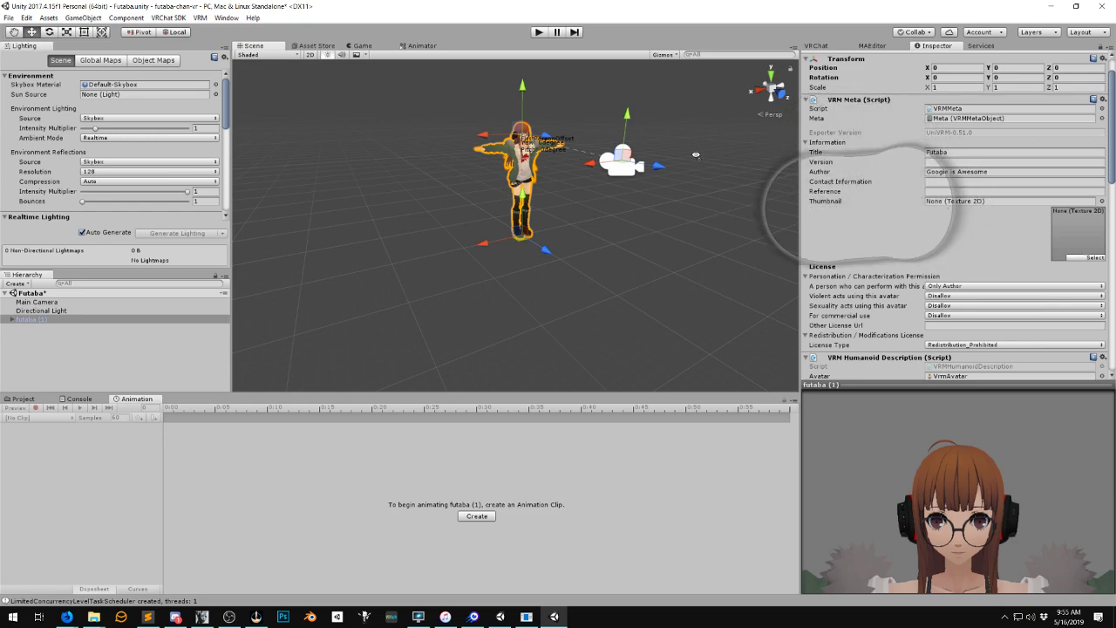
middle_click_drag(680, 162, 767, 174)
left_click_drag(742, 175, 549, 178, "alt")
scroll(546, 180, "up", 2)
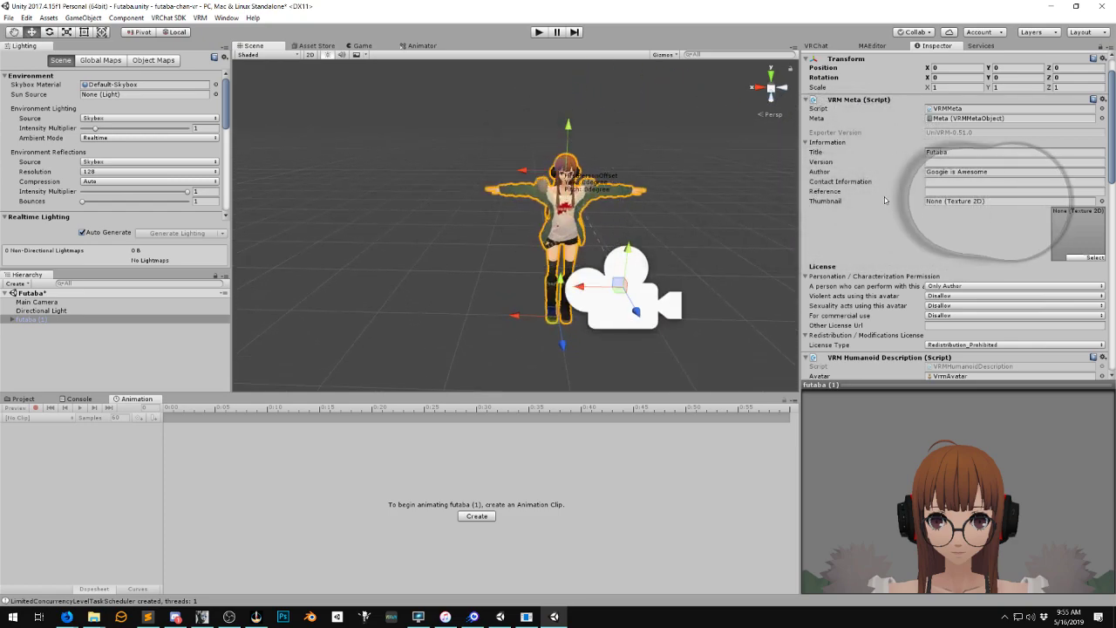
left_click(946, 161)
type("2.0")
left_click(951, 180)
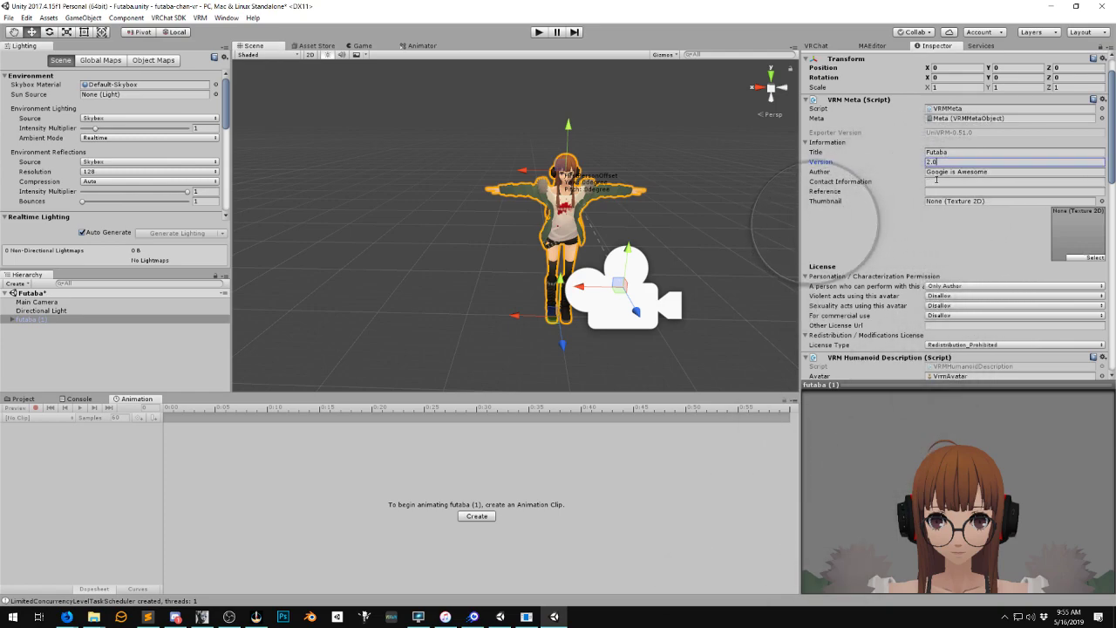
left_click(952, 191)
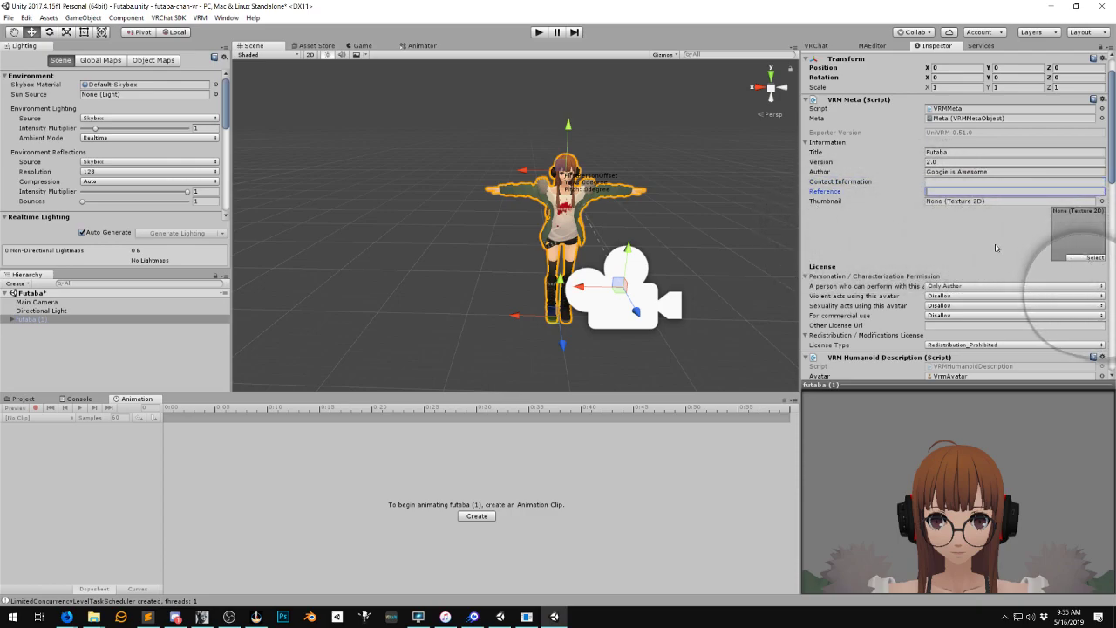
Import P5_Futaba_Sakura-1-e1487315313137.png from the Desktop folder into the project's futaba.BlendShapes folder
left_click(66, 616)
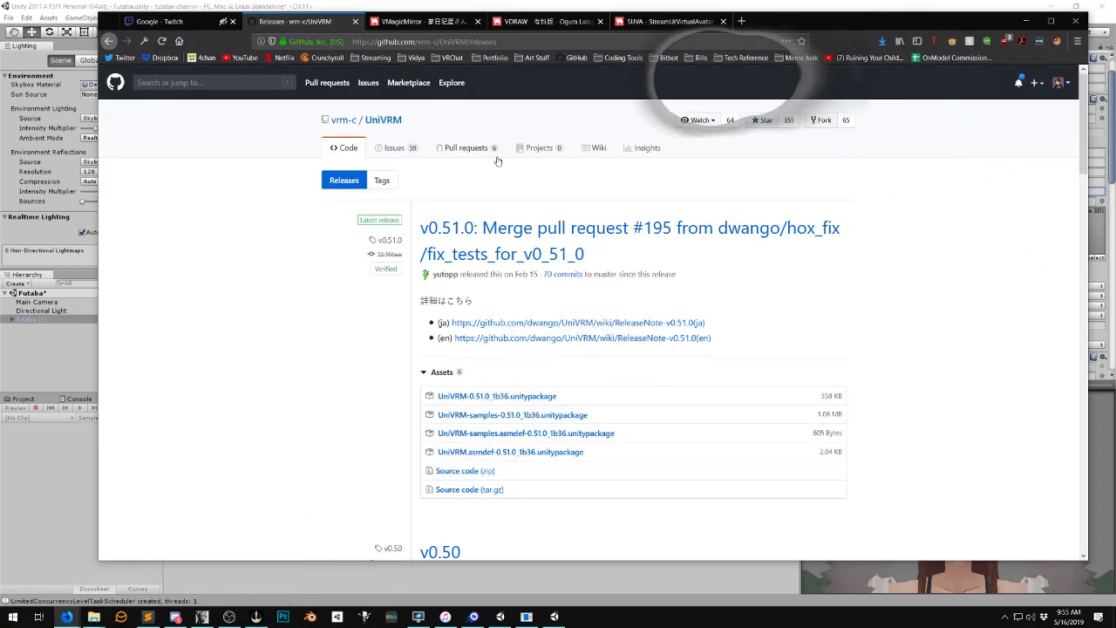
mouse_move(68, 620)
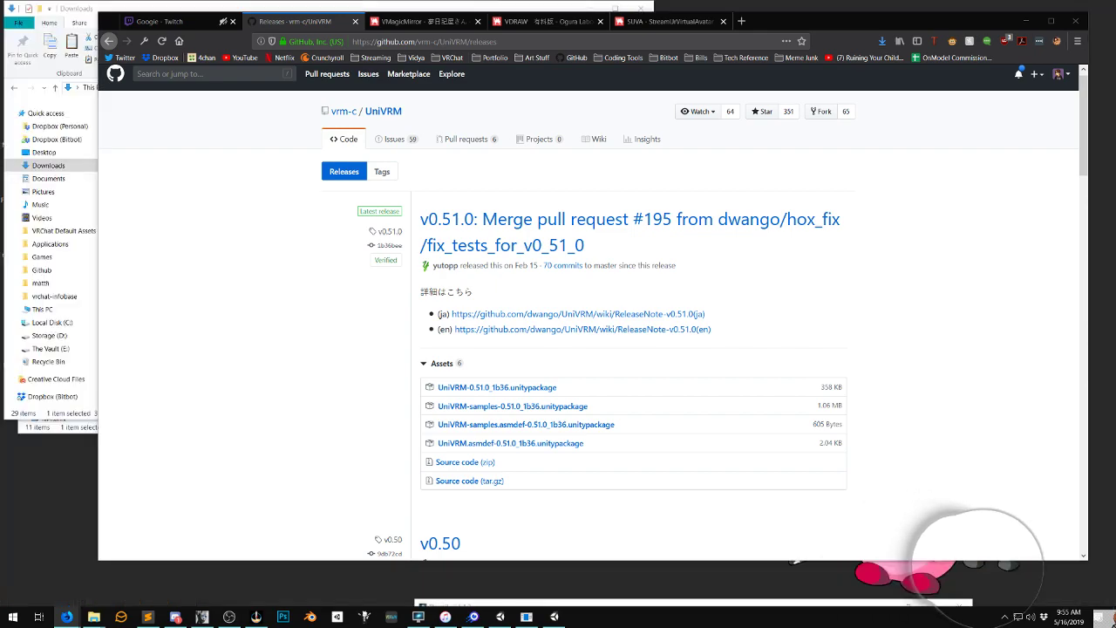
key("super+d")
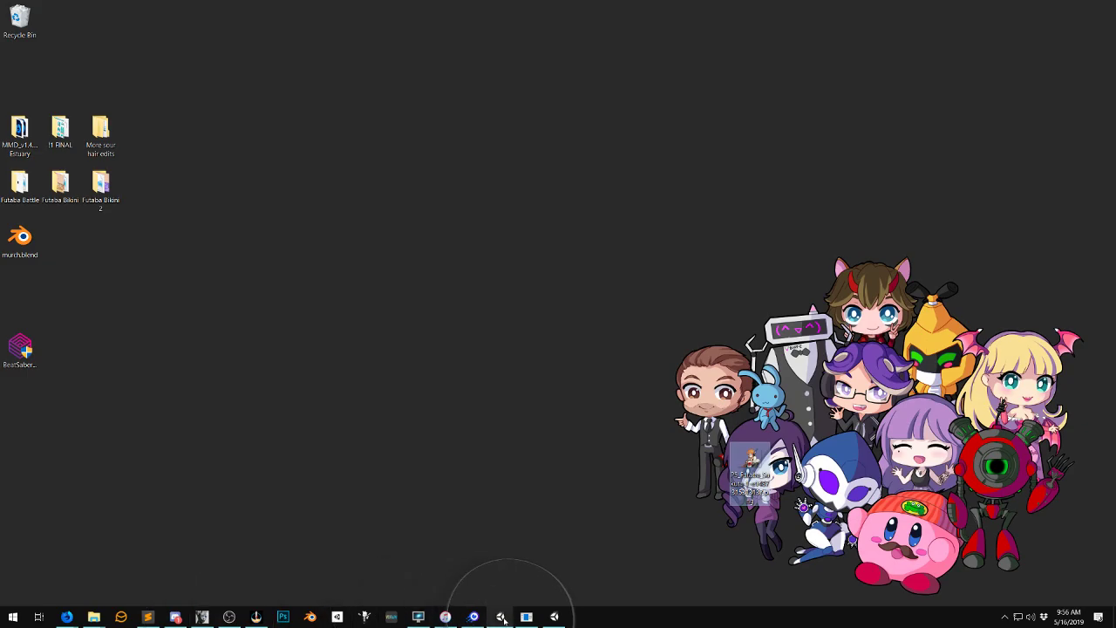
left_click(557, 617)
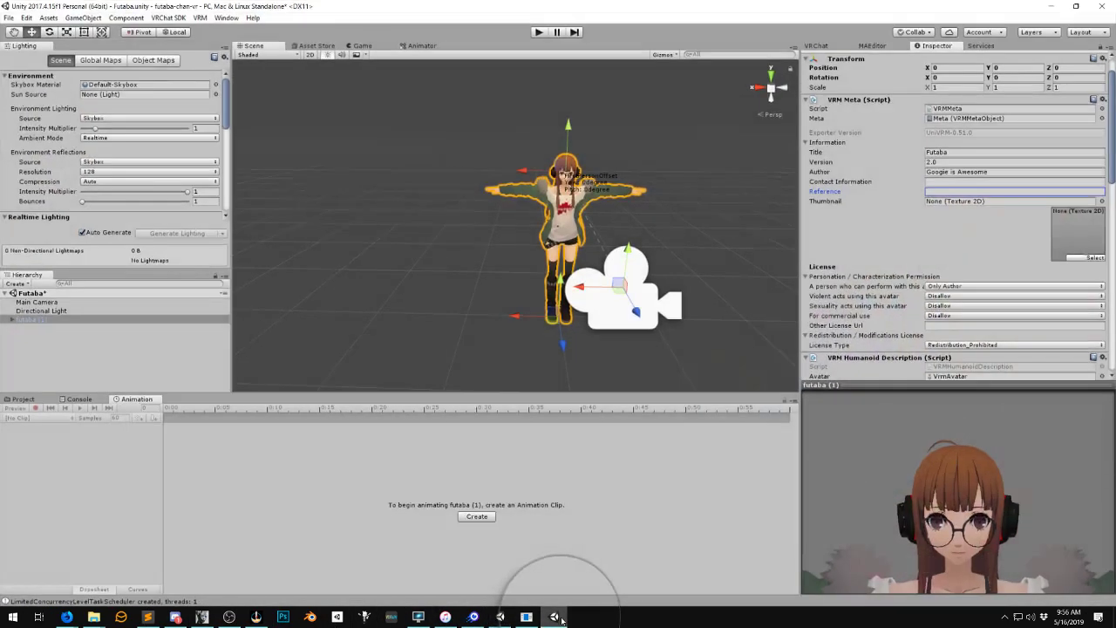
left_click(23, 398)
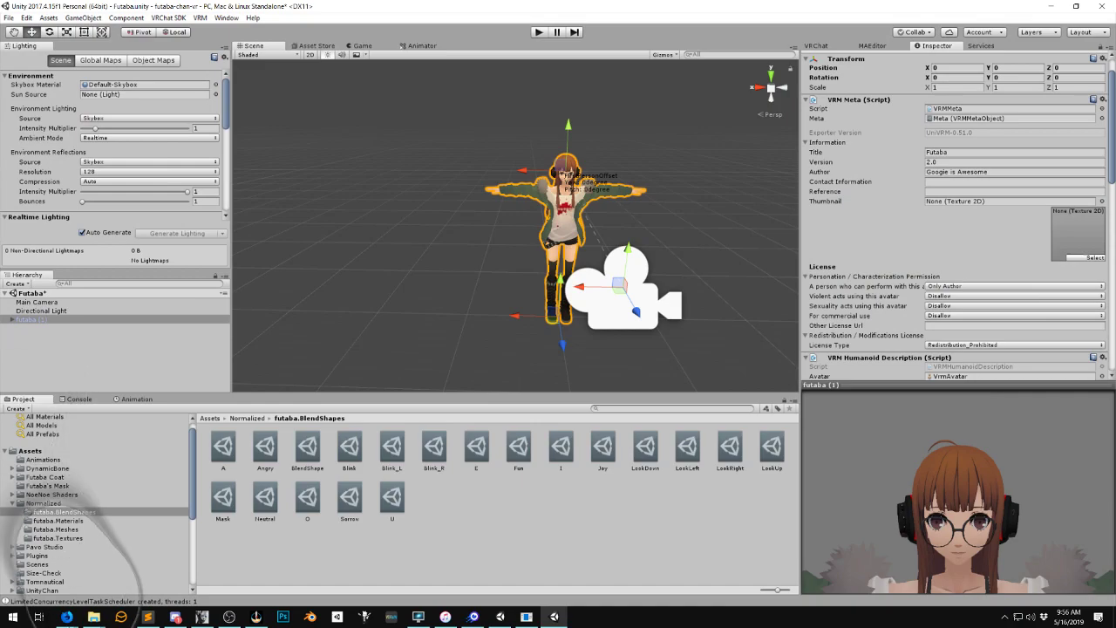
right_click(94, 617)
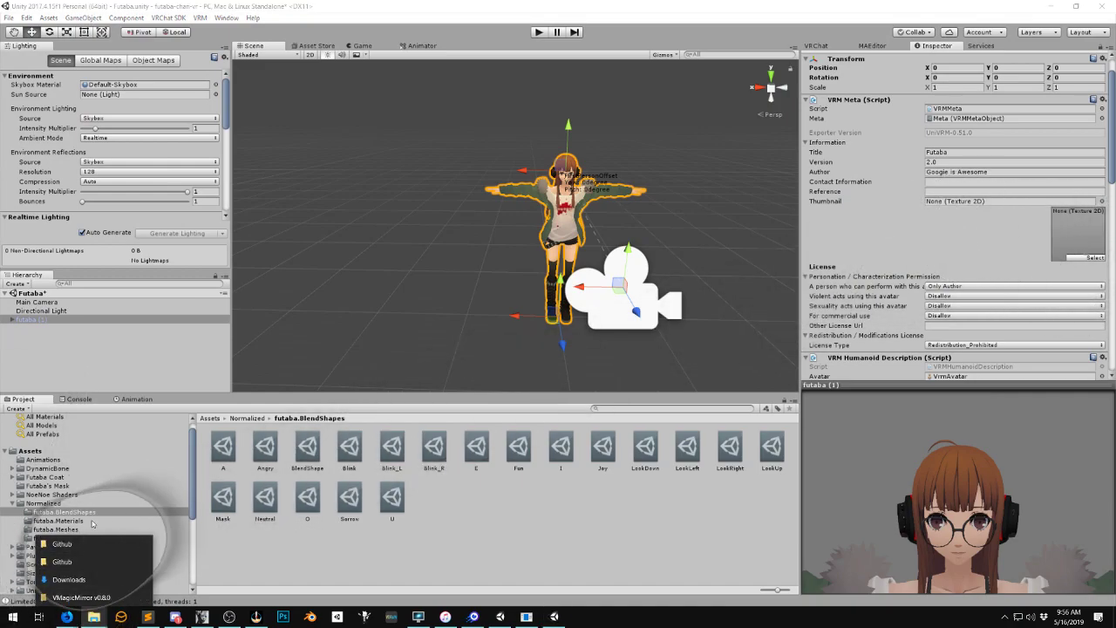
left_click(68, 579)
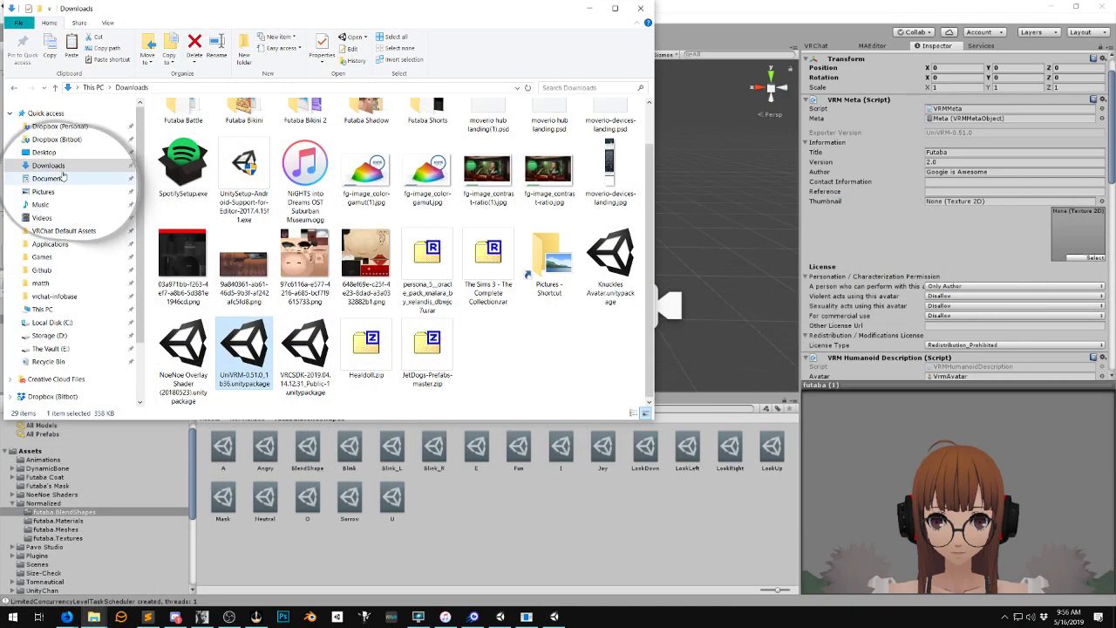
left_click(44, 152)
left_click_drag(495, 223, 546, 467)
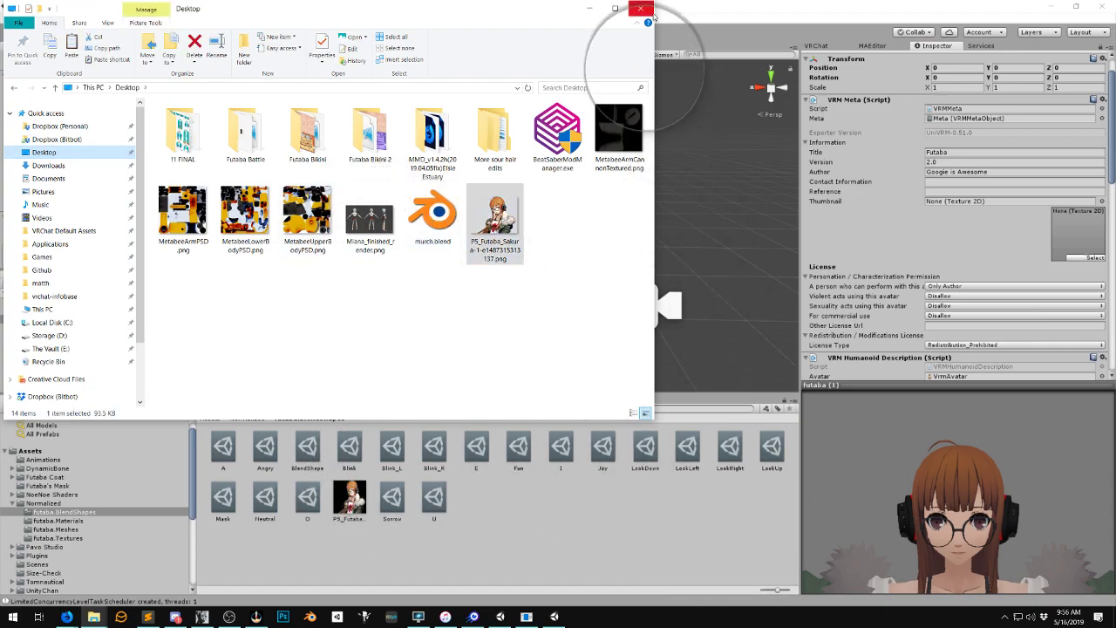
left_click(651, 12)
Move the imported Futaba picture from futaba.BlendShapes to the root Assets folder
left_click(349, 498)
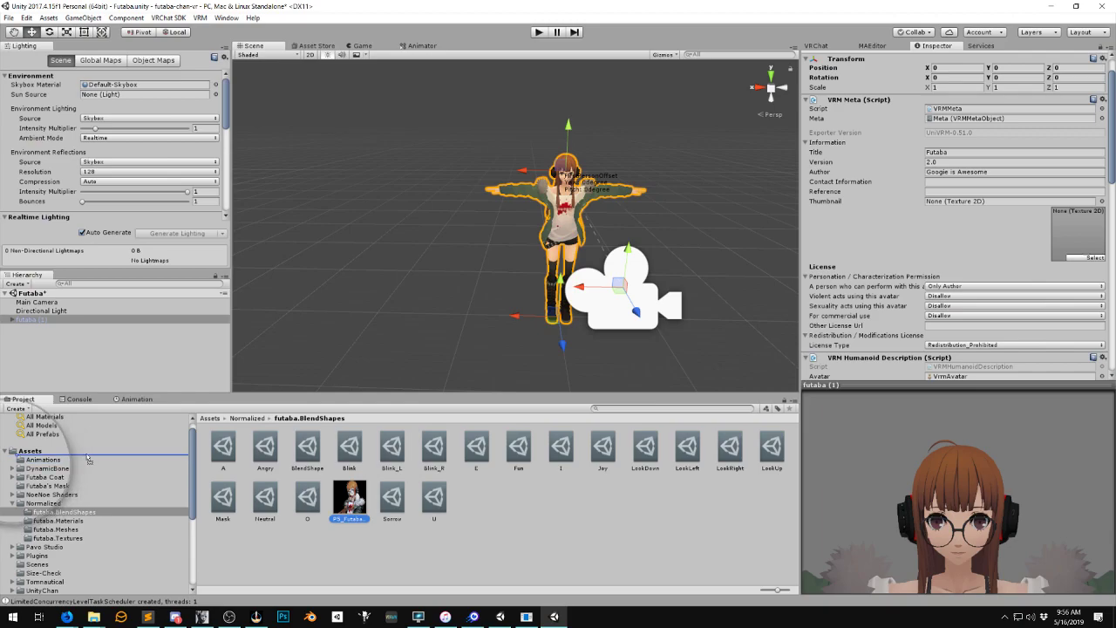
left_click_drag(87, 454, 87, 453)
left_click(266, 498)
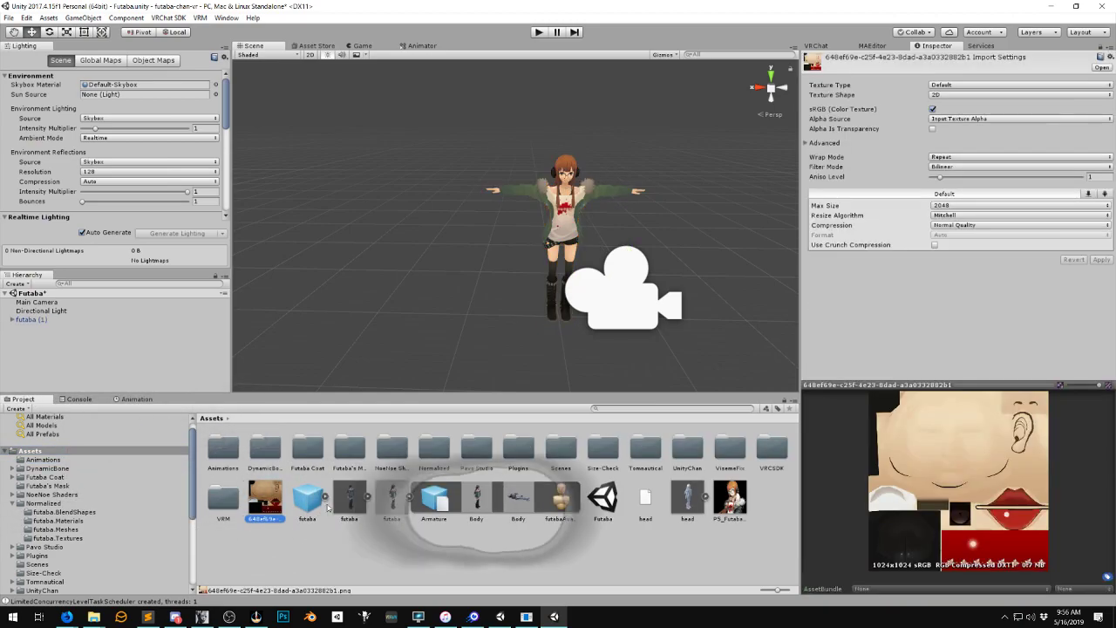
Set the Futaba picture's Texture Type to Sprite (2D and UI), apply the import settings, and reselect the futaba (1) avatar
left_click(732, 504)
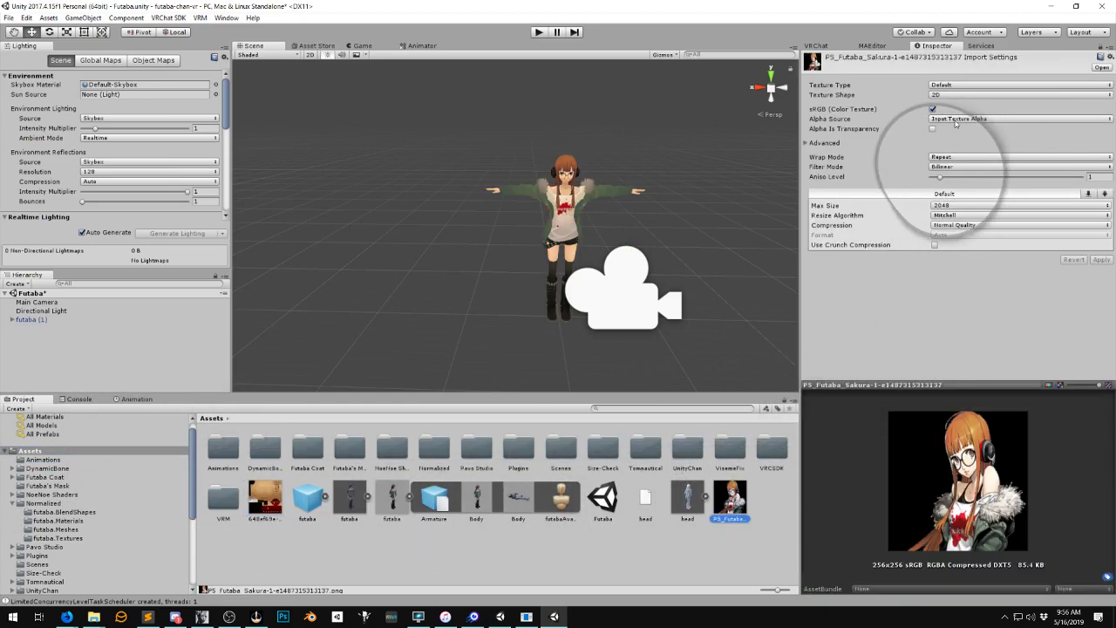
left_click(955, 84)
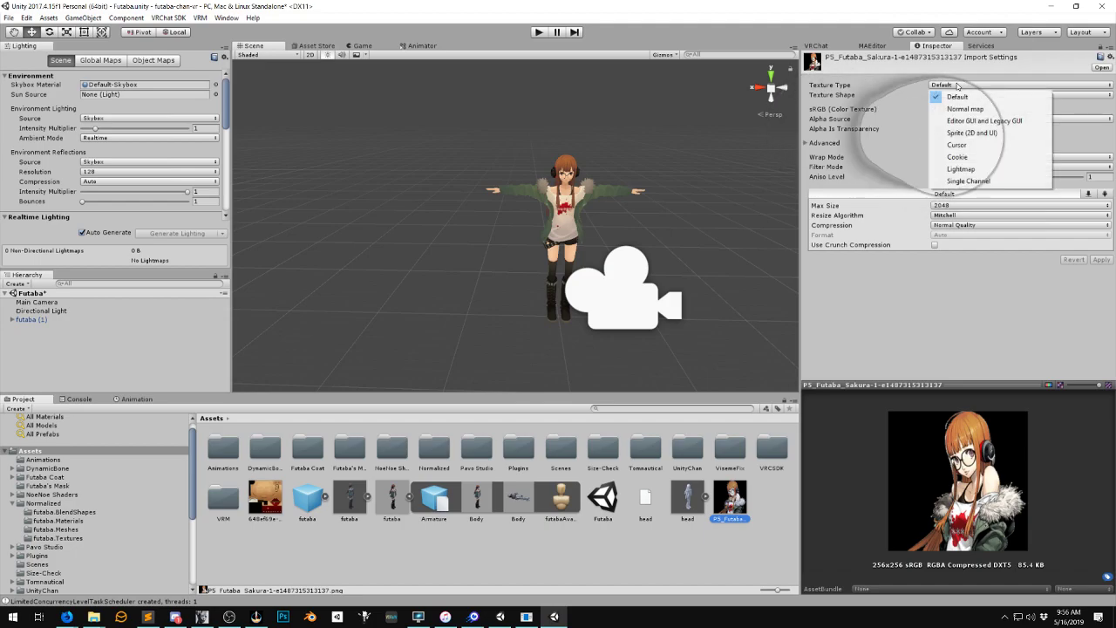
left_click(975, 133)
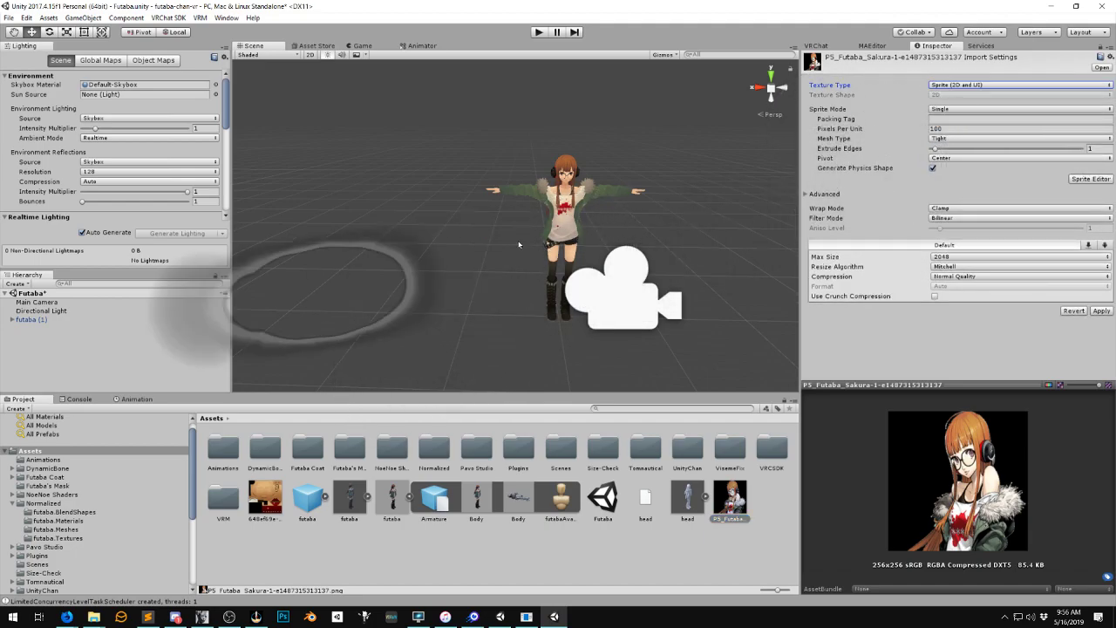
left_click(58, 323)
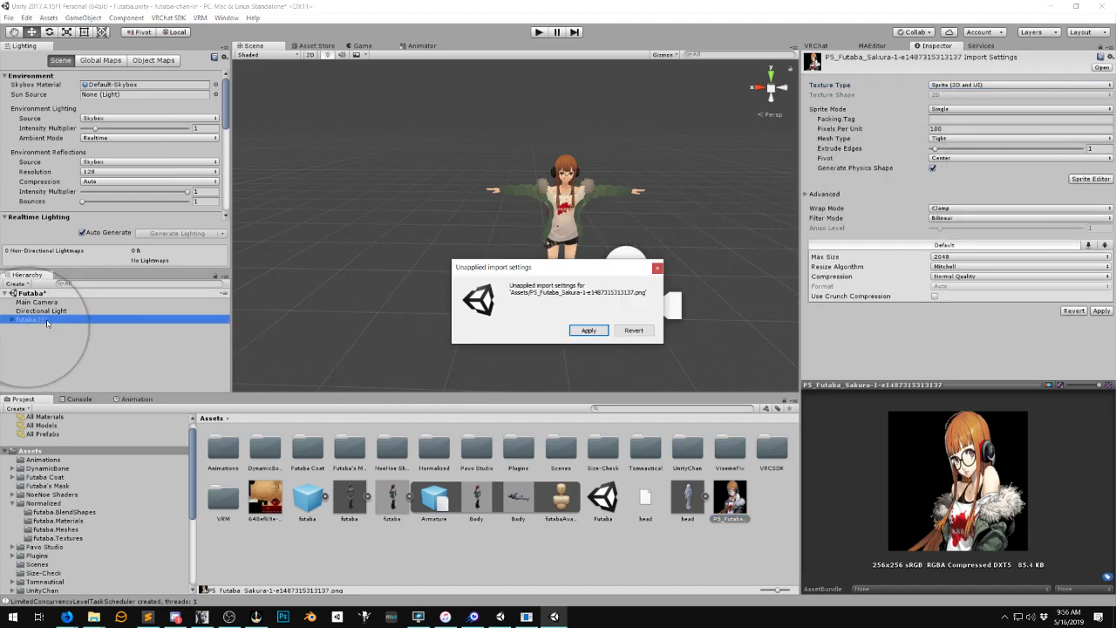
left_click(586, 331)
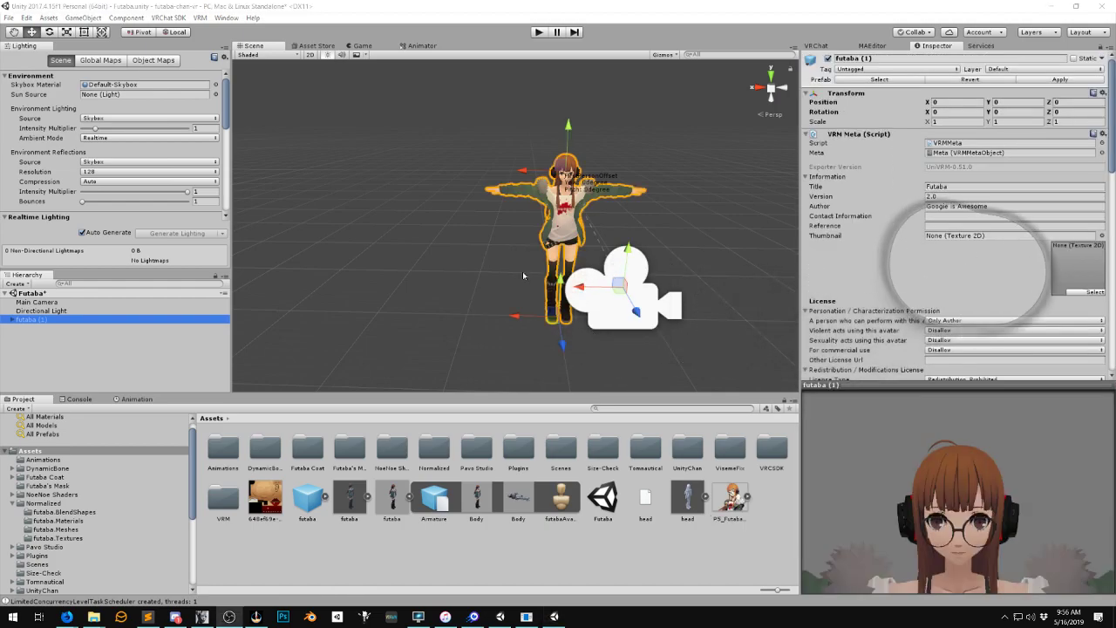
Assign the Futaba picture as the Thumbnail in VRM Meta and review the license permissions without changing them
left_click_drag(731, 497, 1082, 281)
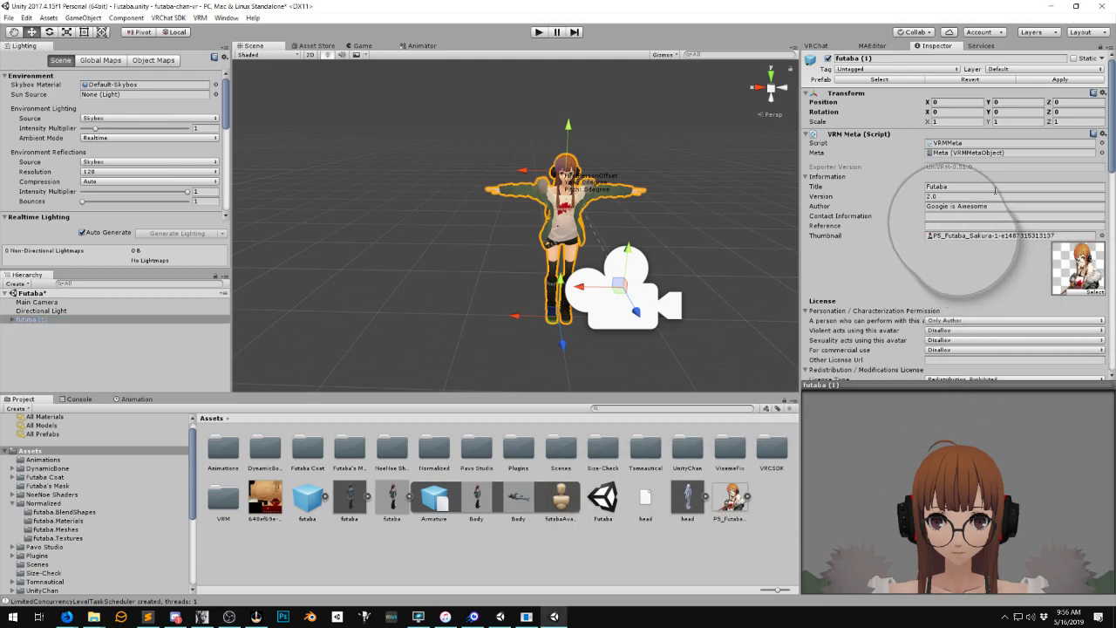
scroll(915, 280, "down", 1)
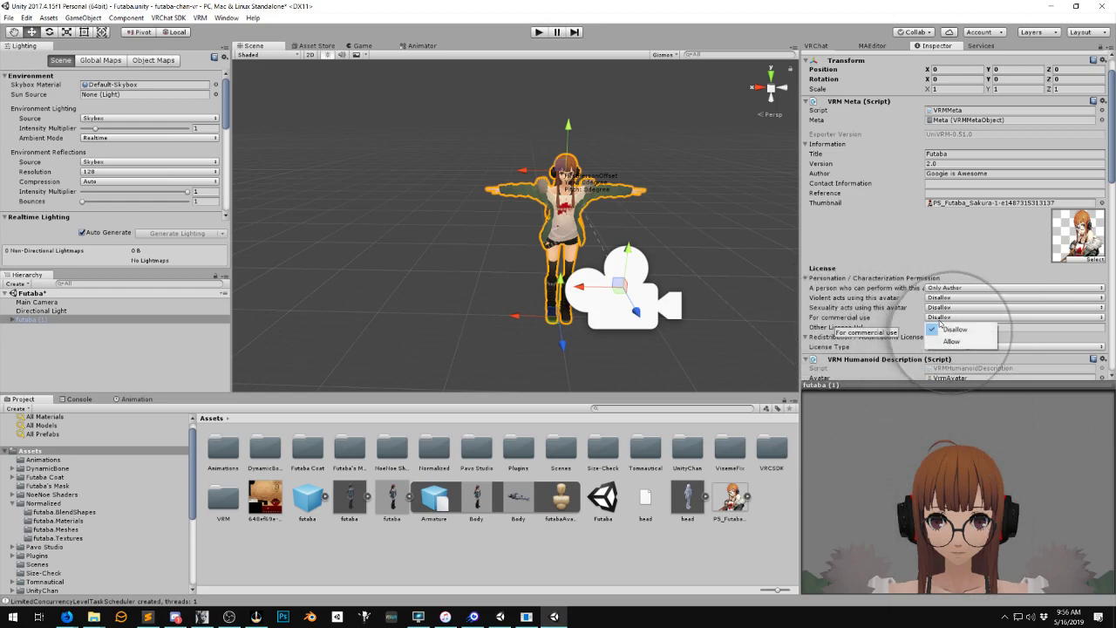
left_click(759, 486)
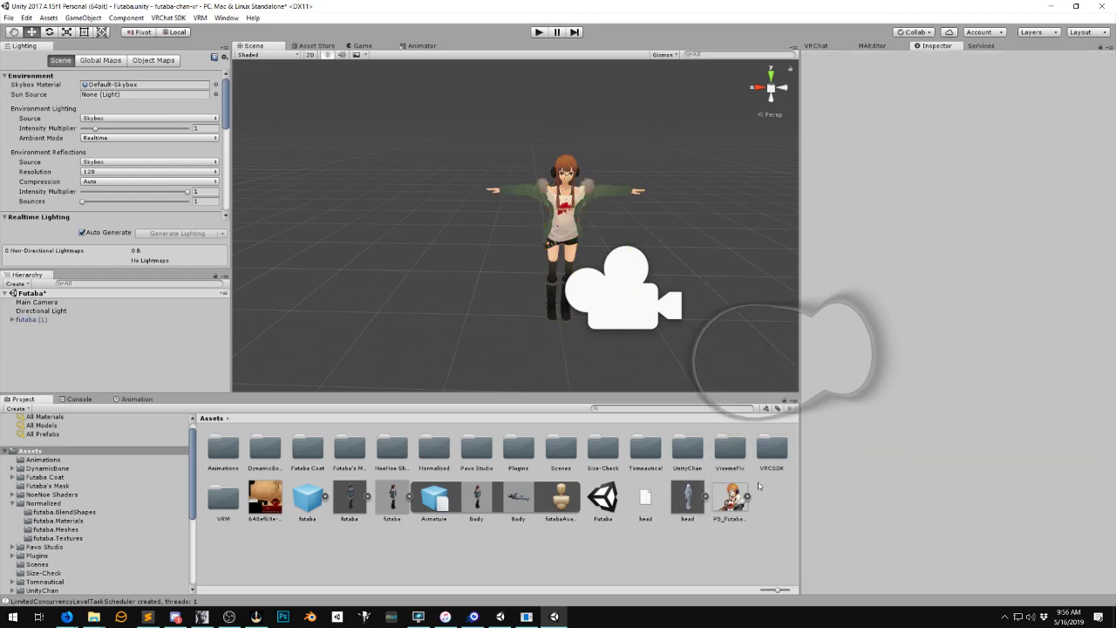
Select the secondary object under futaba (1) to bring up its VRM Spring Bone settings
left_click(28, 321)
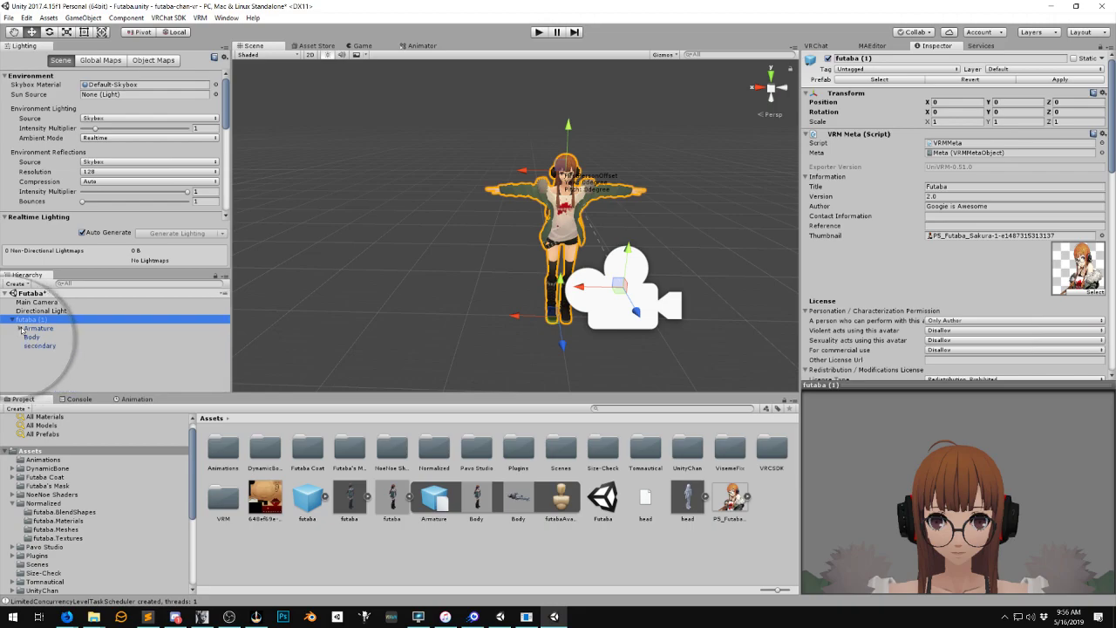
left_click(39, 345)
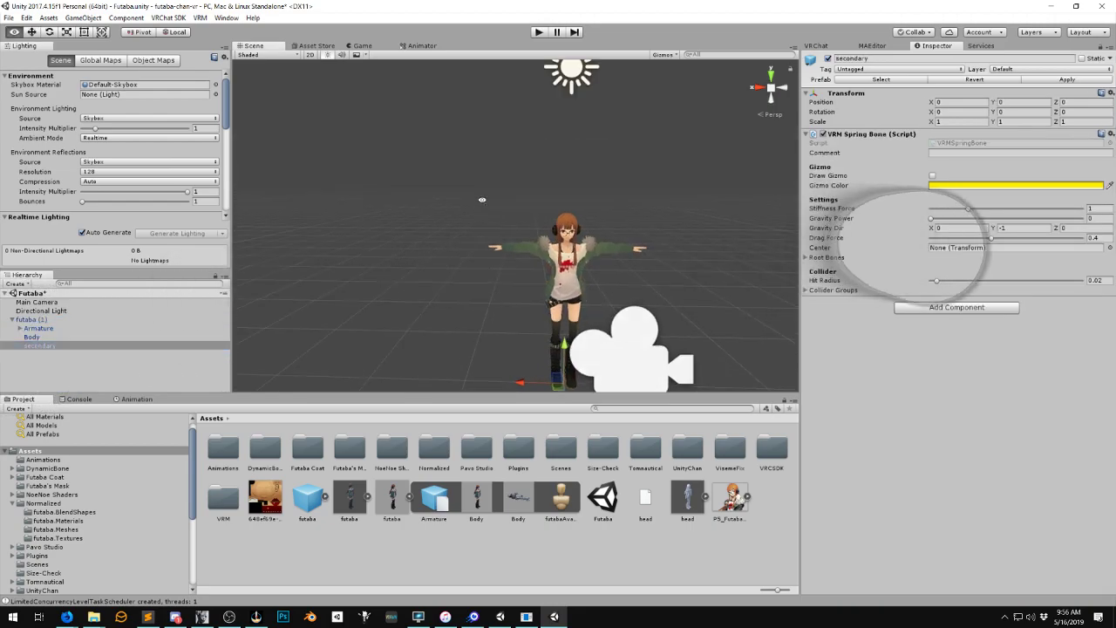
key("f")
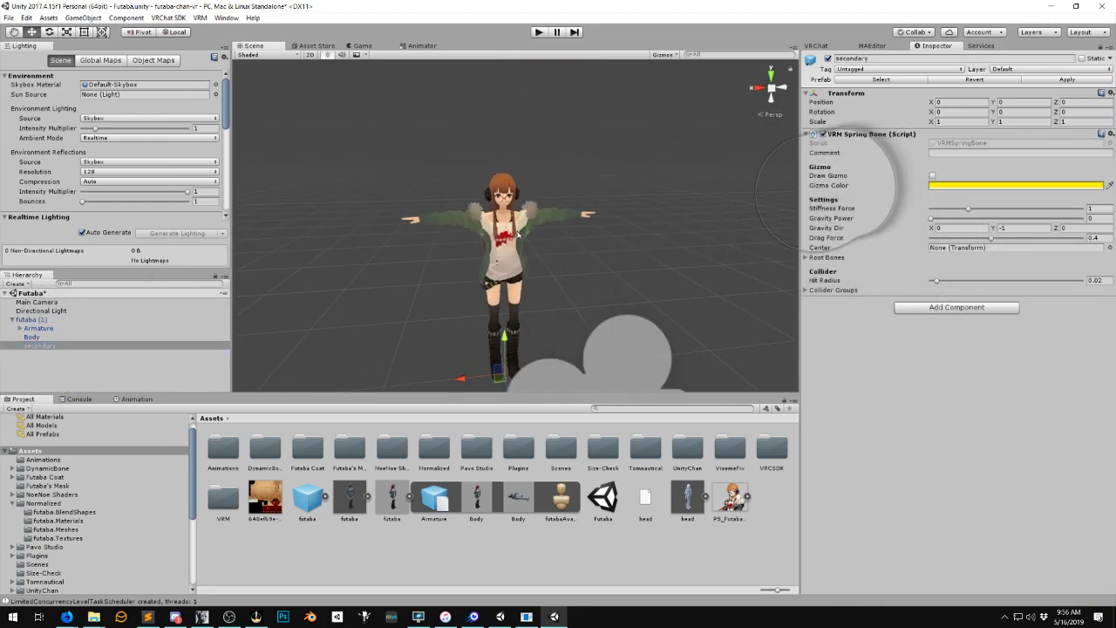
scroll(515, 248, "up", 5)
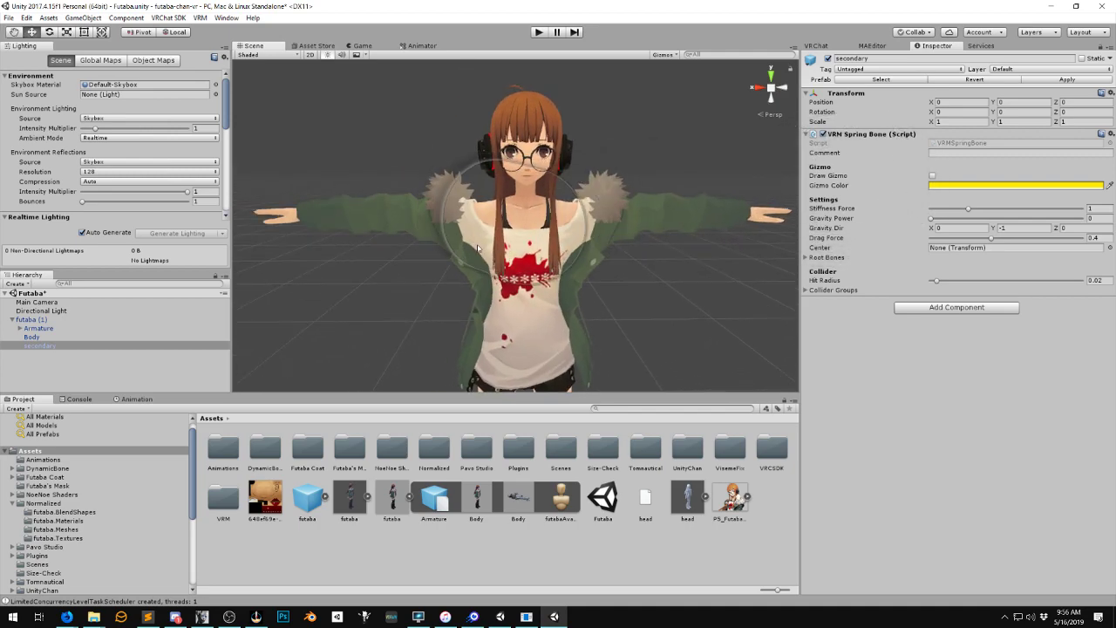
mouse_move(476, 242)
right_mouse_down()
mouse_move(558, 286)
mouse_move(532, 244)
mouse_move(540, 232)
mouse_move(480, 221)
right_mouse_up()
left_click_drag(481, 222, 389, 189, "alt")
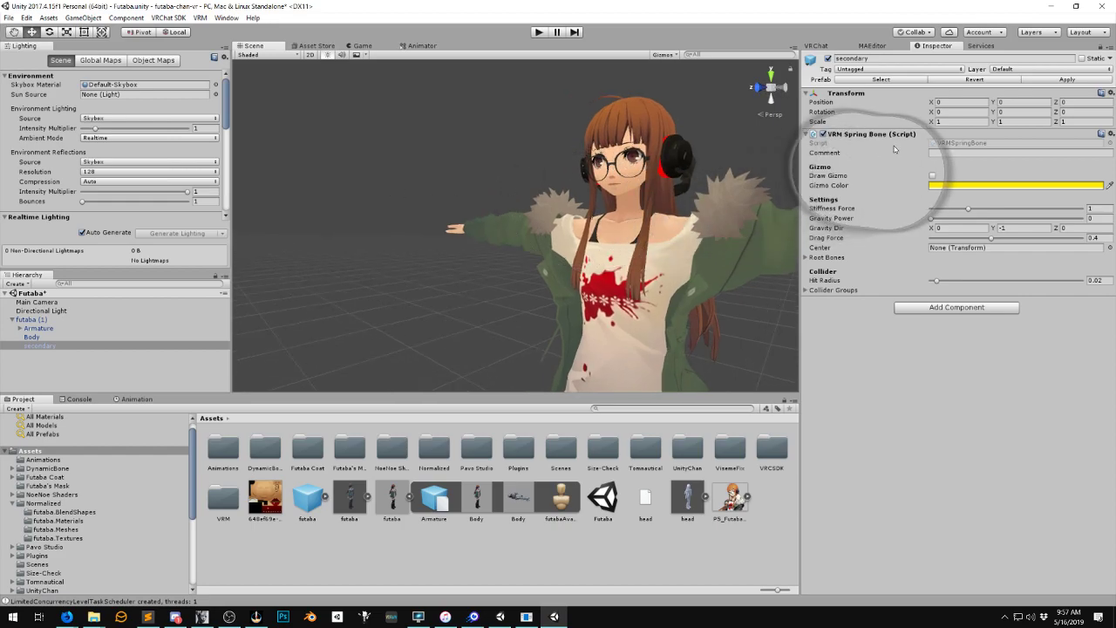
left_click_drag(715, 179, 593, 205, "alt")
middle_click_drag(593, 204, 673, 236)
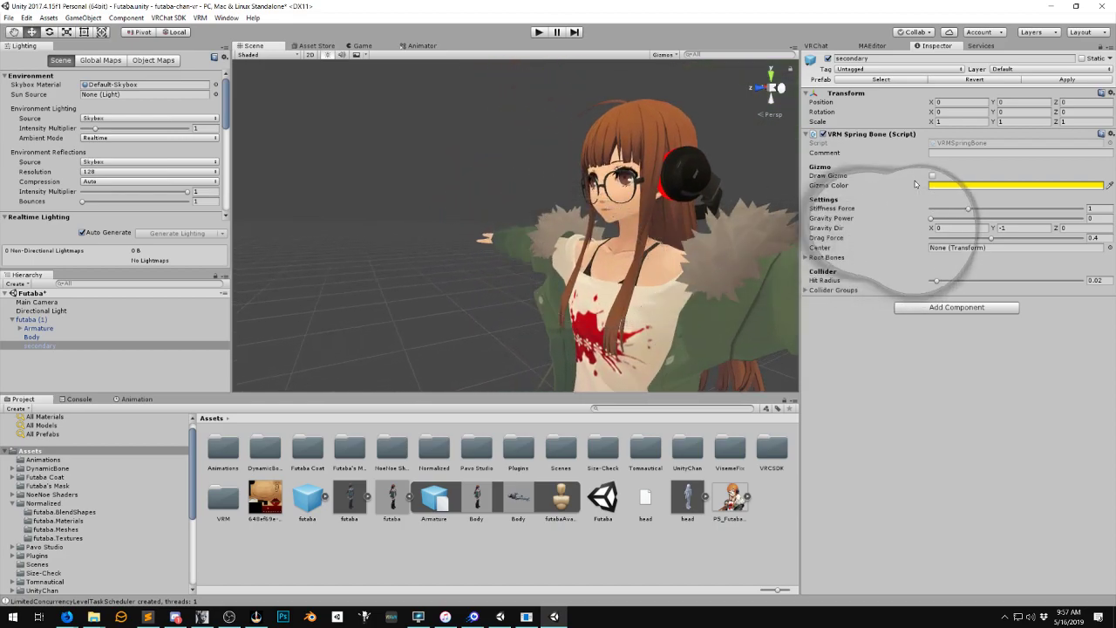
Expand the whole Armature hierarchy and add Hair_Back_Left_2 as the first entry in the spring bone's Root Bones
left_click(805, 258)
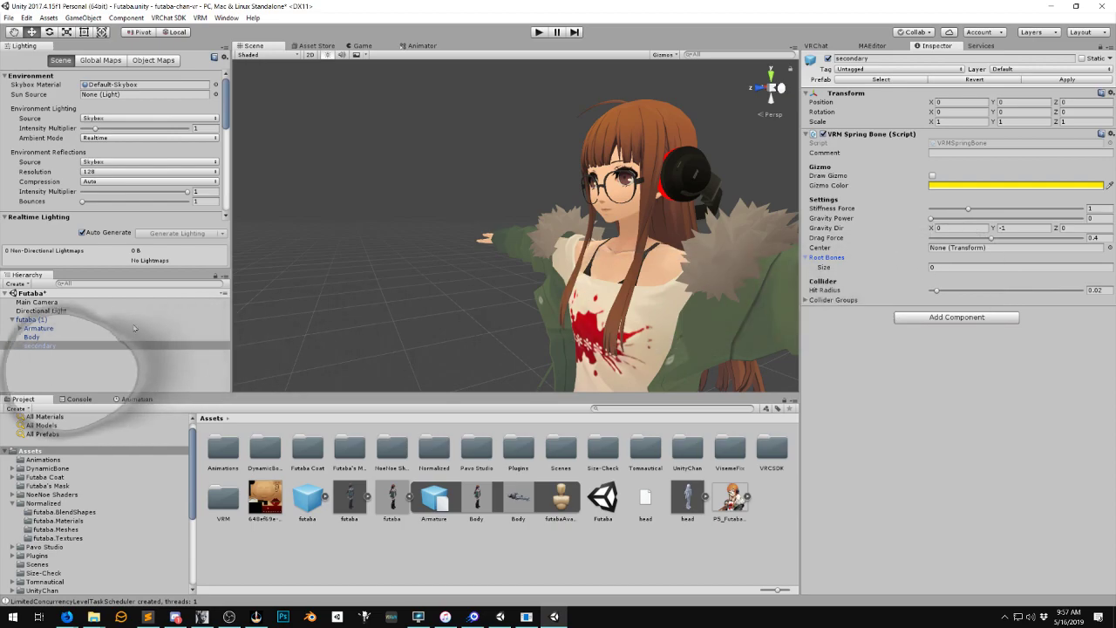
left_click(20, 328, "alt")
scroll(26, 332, "down", 10)
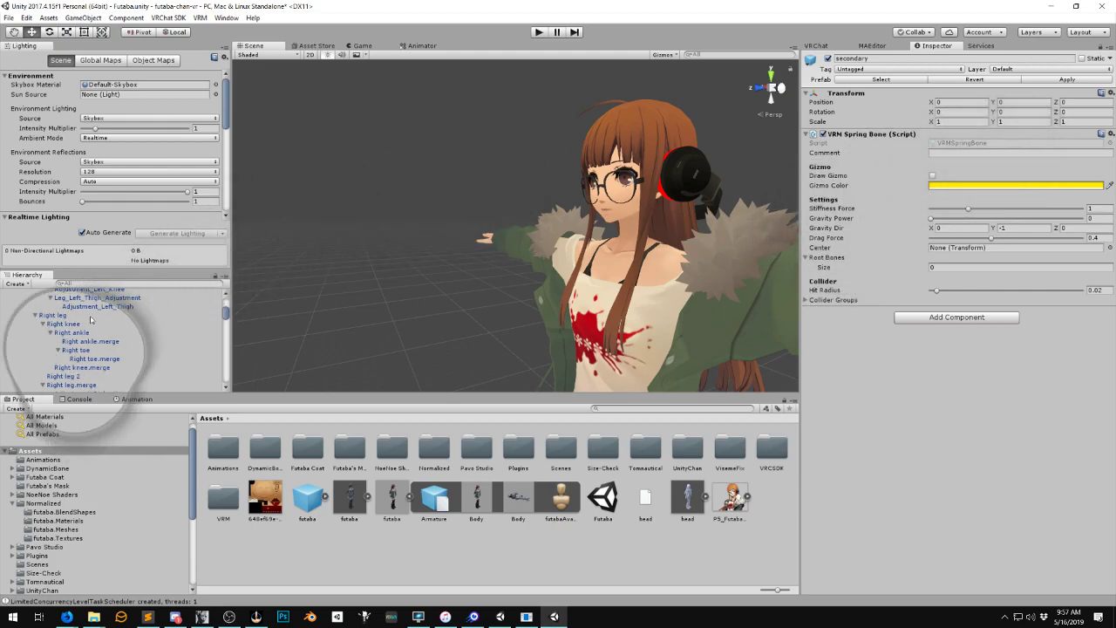
scroll(56, 345, "down", 5)
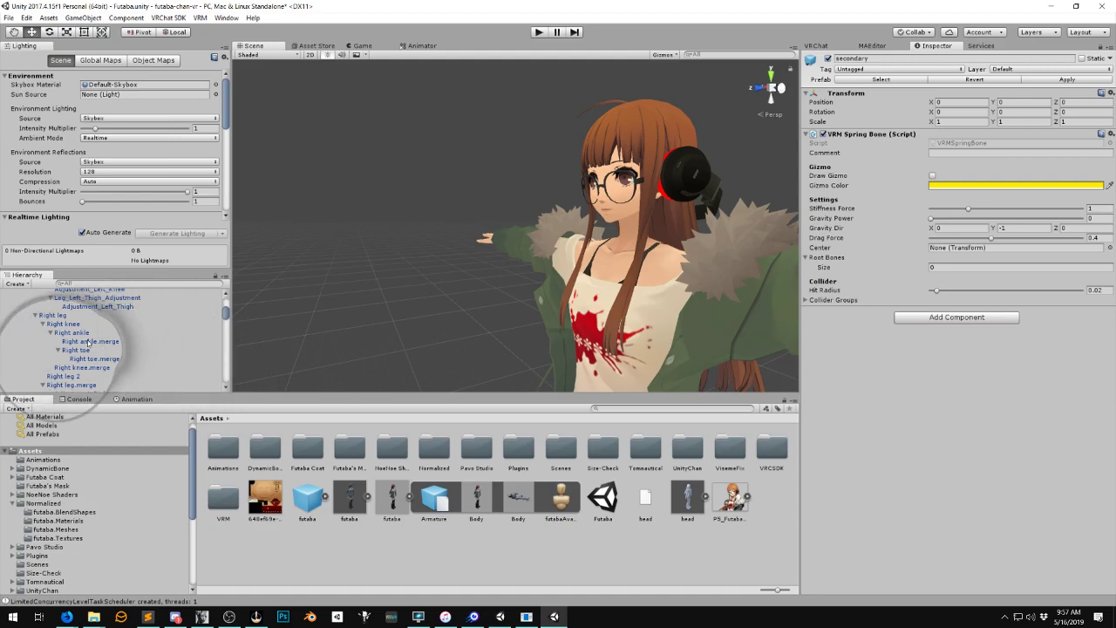
scroll(87, 345, "down", 5)
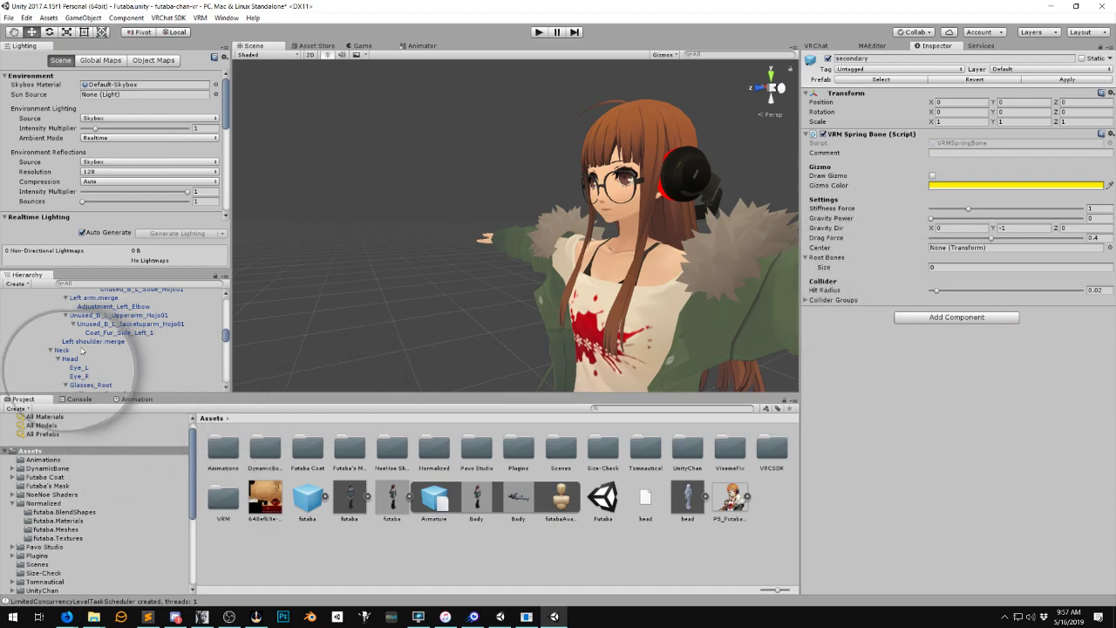
scroll(76, 355, "down", 3)
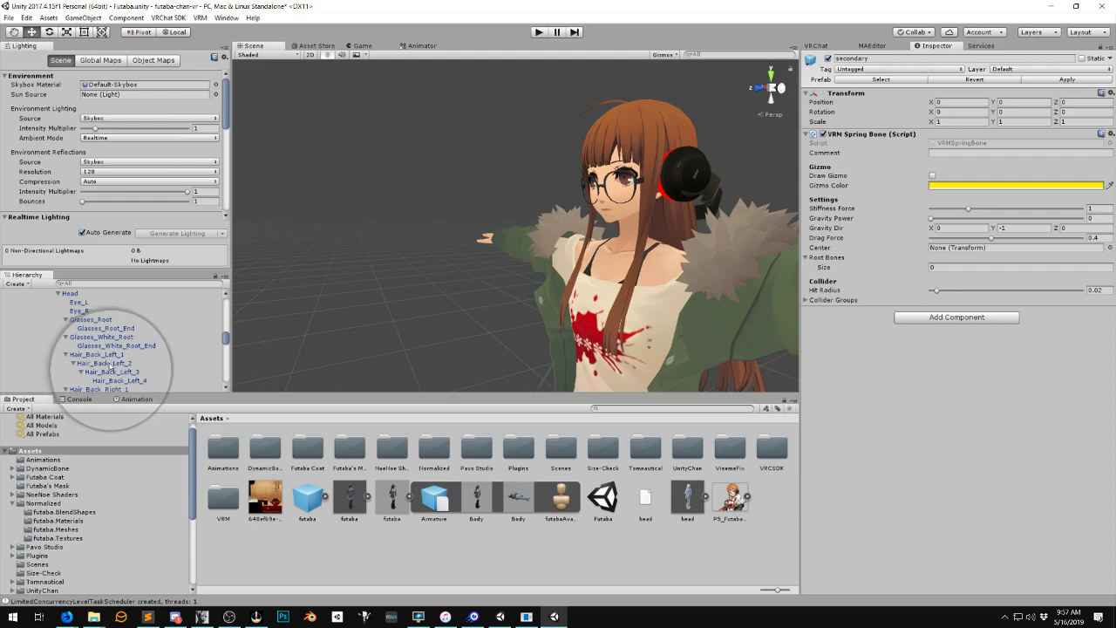
left_click_drag(106, 366, 856, 267)
left_click_drag(917, 251, 828, 261)
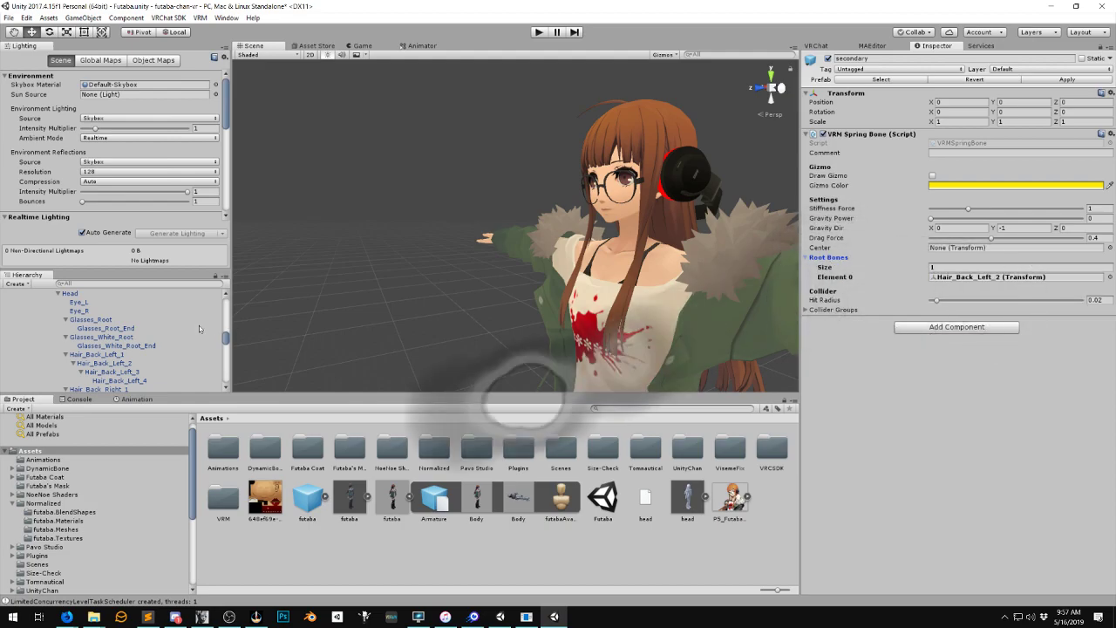
Add Hair_Back_Right_2, Hair_Side_Left_2, Hair_Side_Left_Root_2, Hair_Side_Right_2 and Hair_Side_Right_Root_2 to the spring bone's Root Bones
left_click_drag(113, 366, 828, 262)
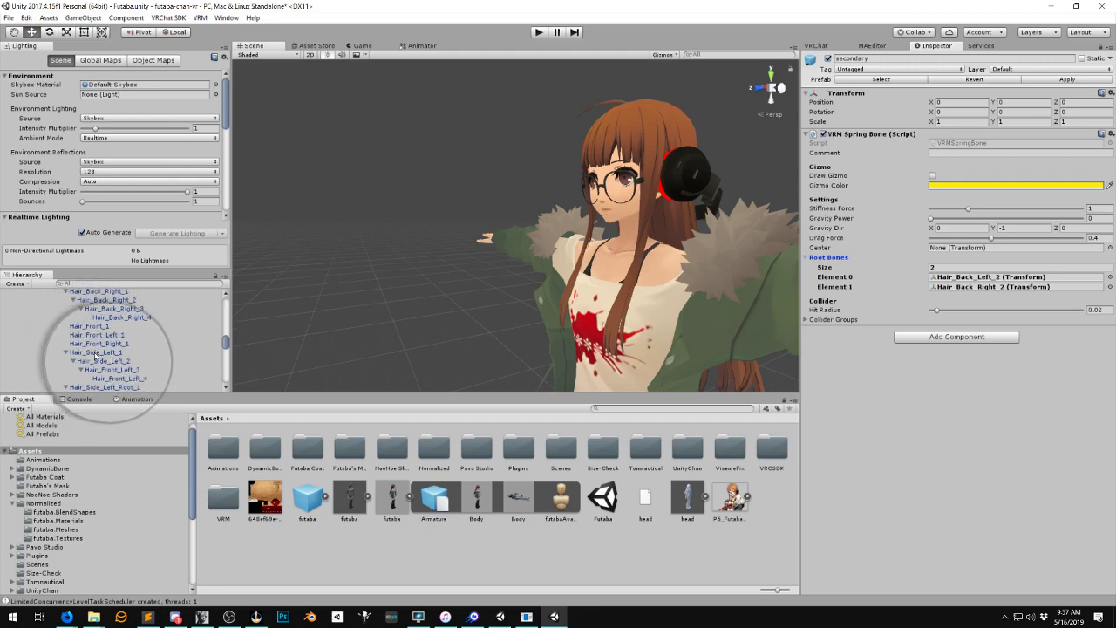
left_click_drag(97, 368, 835, 263)
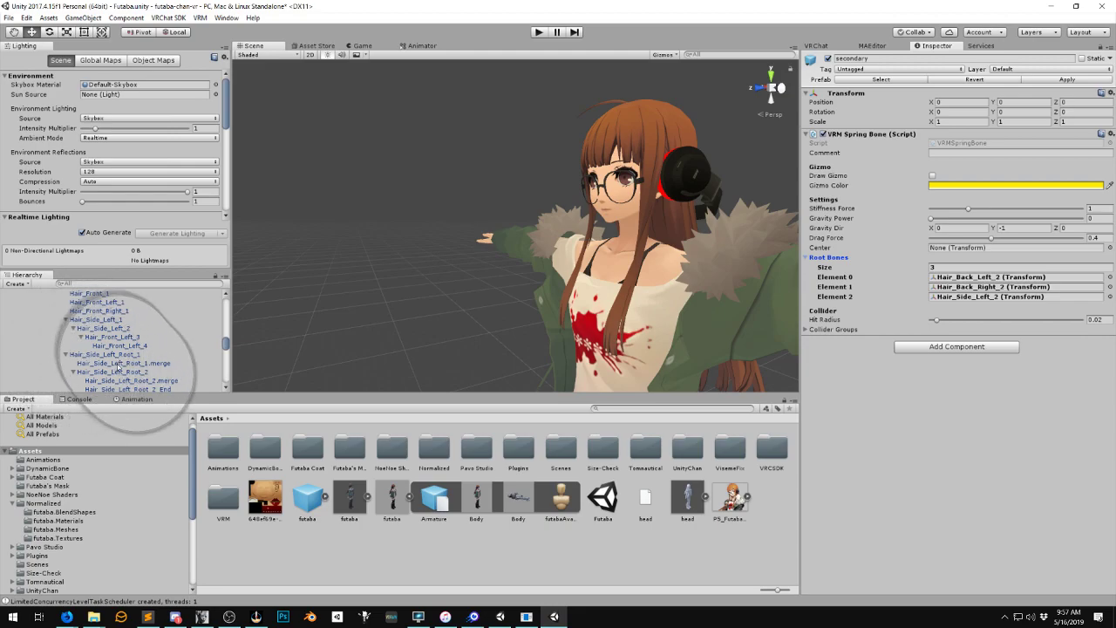
left_click_drag(313, 350, 829, 259)
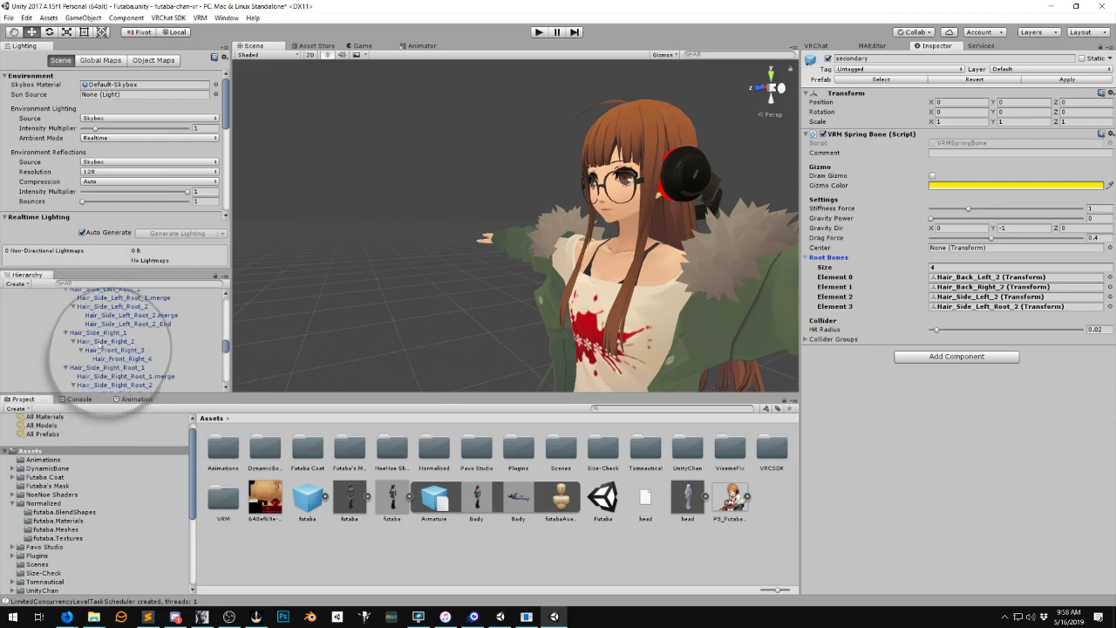
left_click_drag(121, 349, 831, 259)
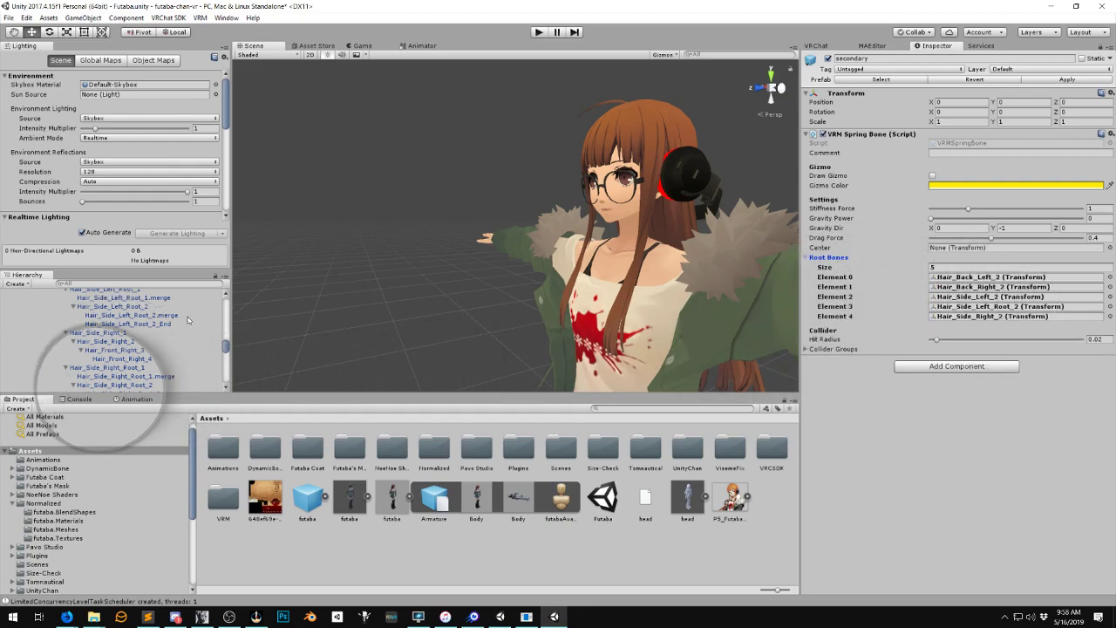
scroll(96, 340, "down", 2)
left_click_drag(117, 353, 834, 261)
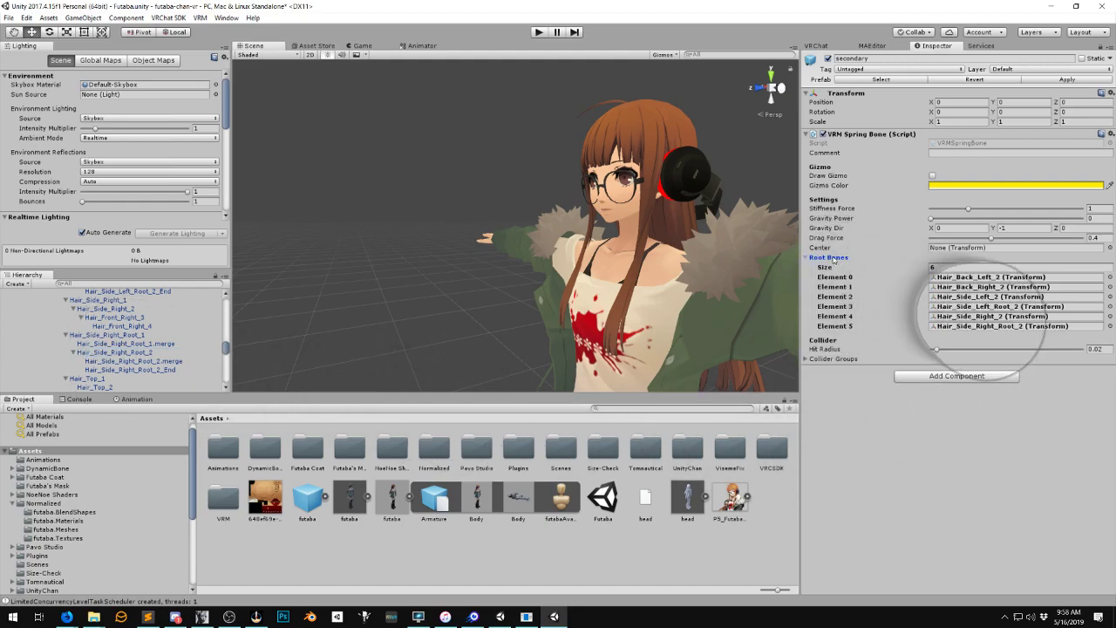
Set the spring bone's Gravity Power to about 0.137
right_click_drag(593, 284, 678, 284)
left_click_drag(533, 327, 299, 359, "alt")
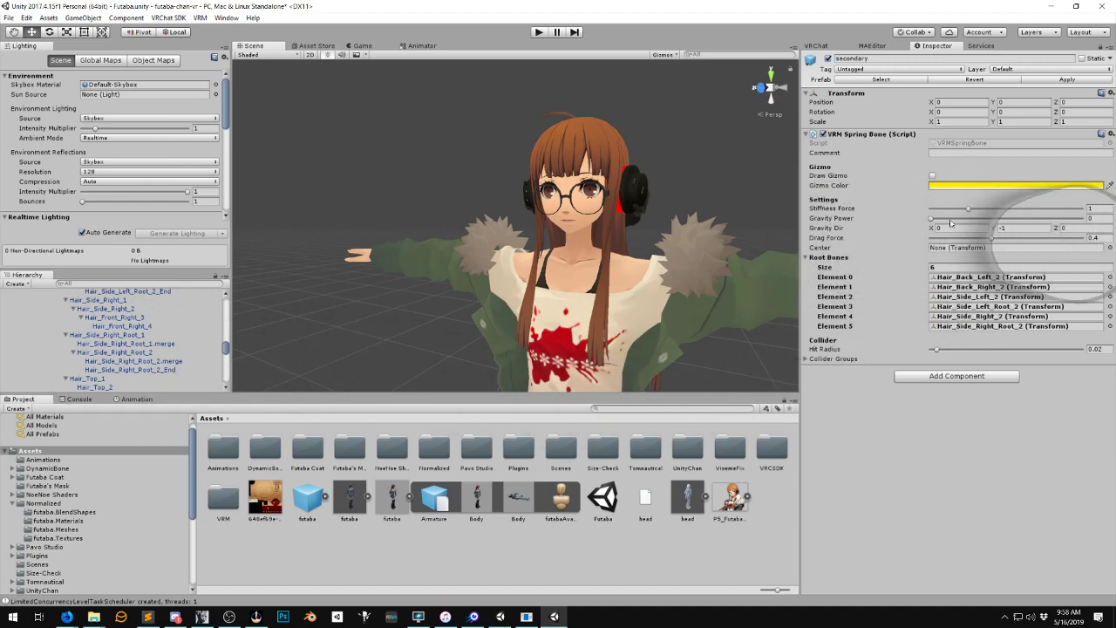
left_click_drag(941, 219, 944, 219)
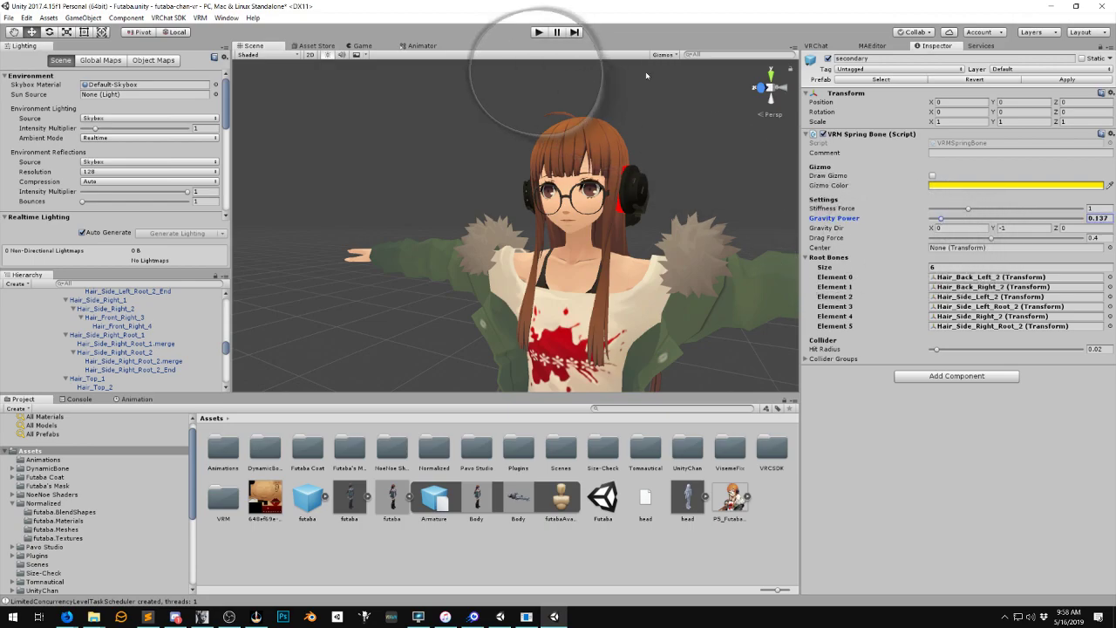
Start Play mode, enable Draw Gizmo on the spring bone, and inspect the hair in the Scene view
left_click(537, 32)
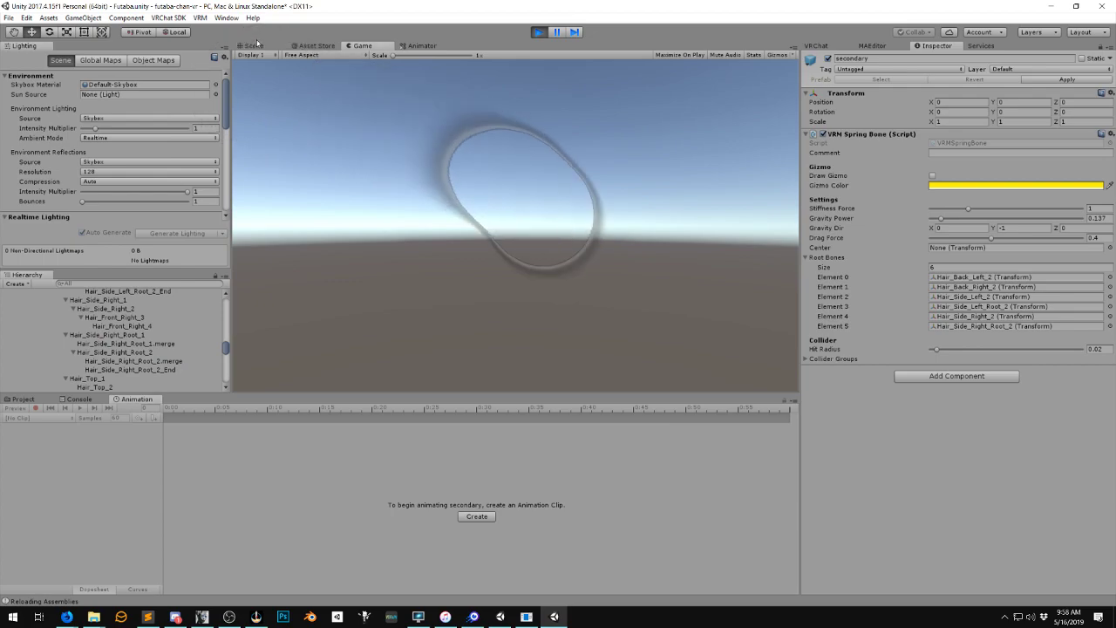
left_click(251, 45)
left_click_drag(485, 189, 433, 182, "alt")
left_click(932, 175)
mouse_move(585, 214)
left_mouse_down("alt")
mouse_move(617, 217)
mouse_move(611, 262)
mouse_move(431, 256)
left_mouse_up("alt")
left_click_drag(767, 248, 585, 249)
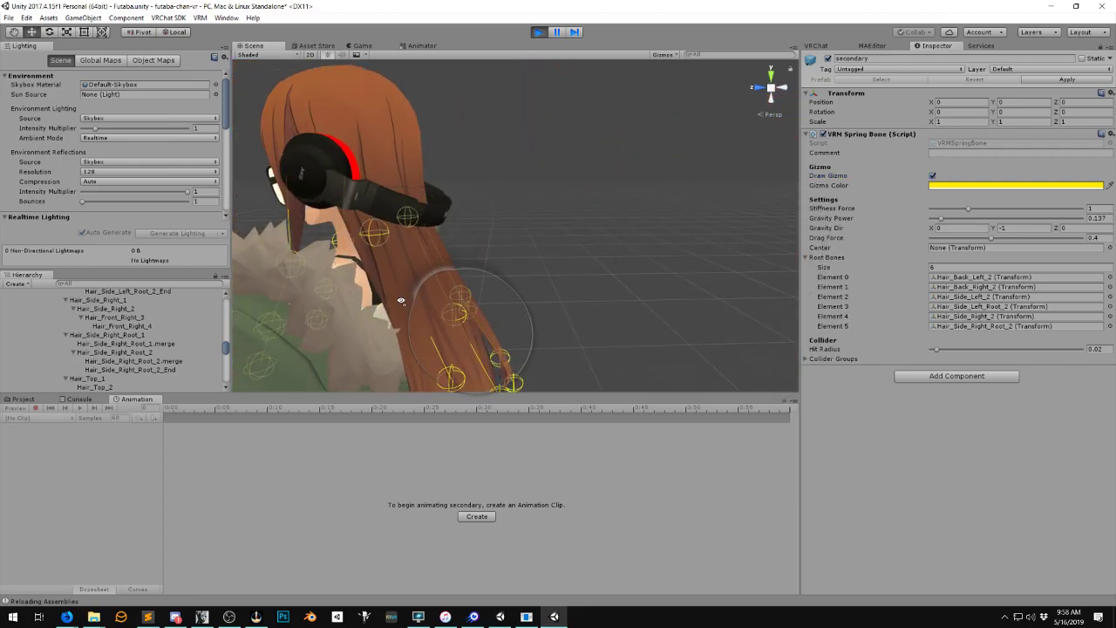
left_click_drag(402, 301, 484, 255, "alt")
scroll(483, 256, "down", 3)
middle_click_drag(484, 258, 520, 208)
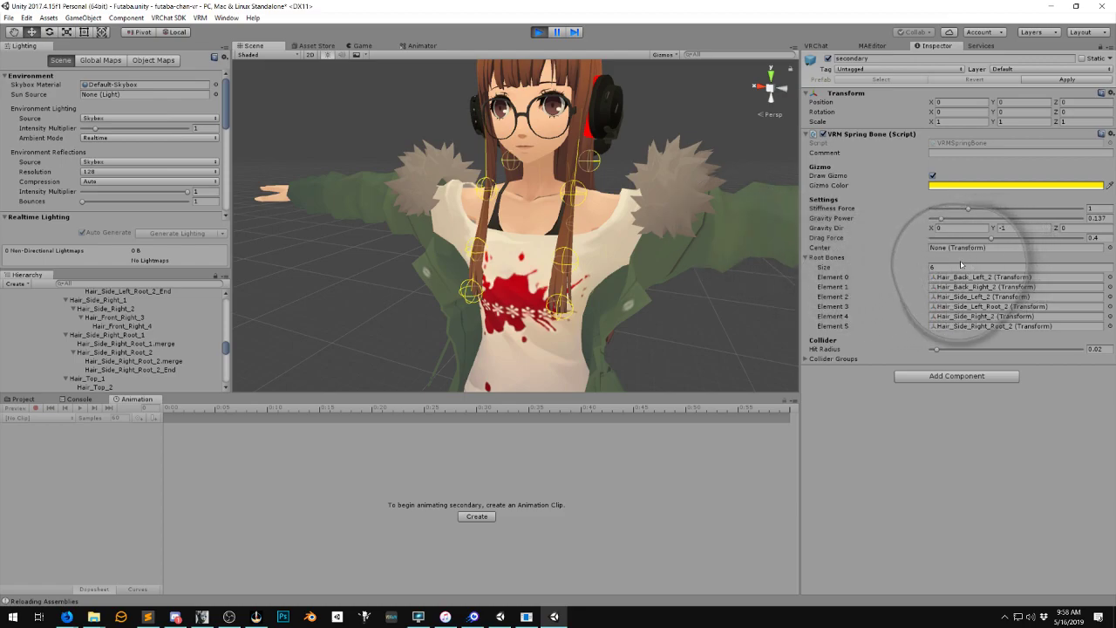
Set the spring bone's Gravity Power to 2 while in Play mode
left_click_drag(942, 218, 1022, 215)
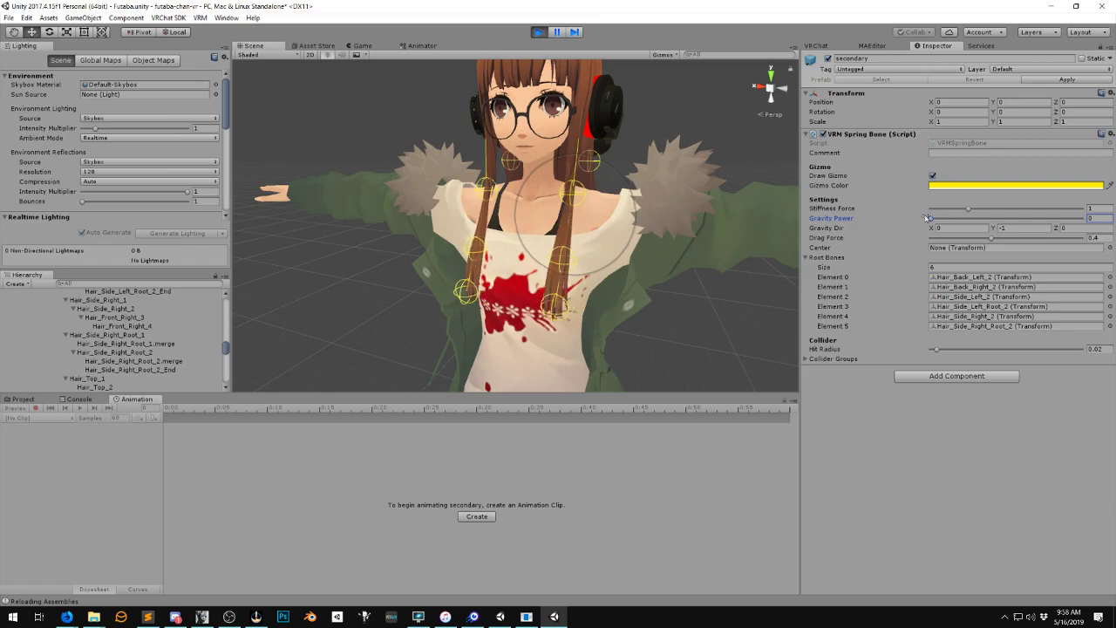
scroll(494, 208, "down", 3)
Rotate the Neck bone by about -47 degrees on Z to test how the hair moves
scroll(84, 367, "up", 10)
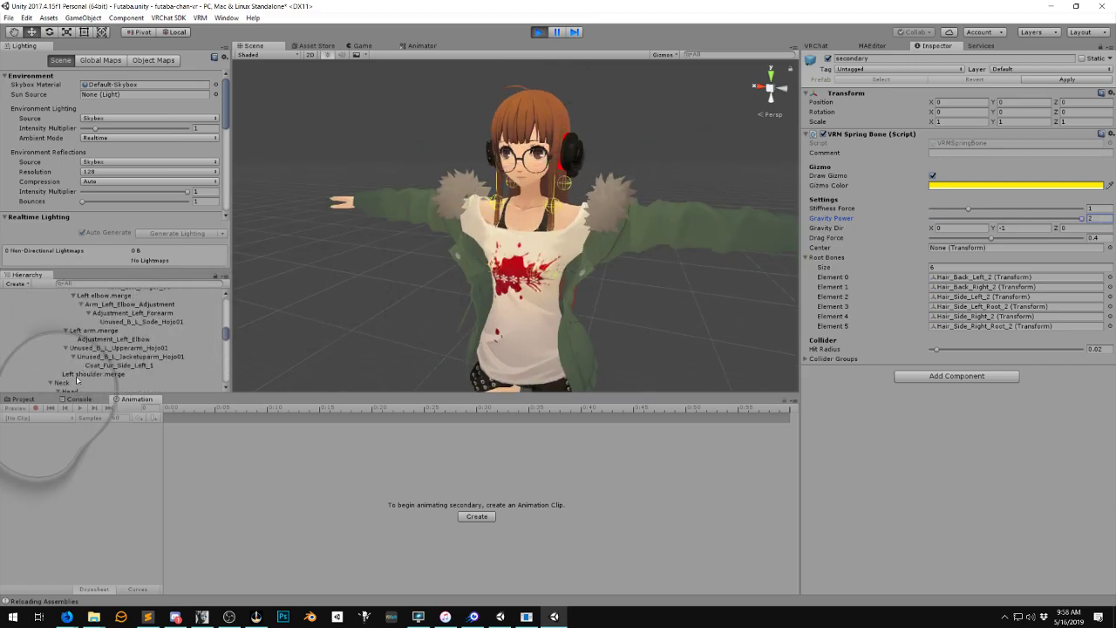
scroll(52, 375, "down", 2)
left_click(61, 352)
key("e")
left_click_drag(539, 208, 510, 136)
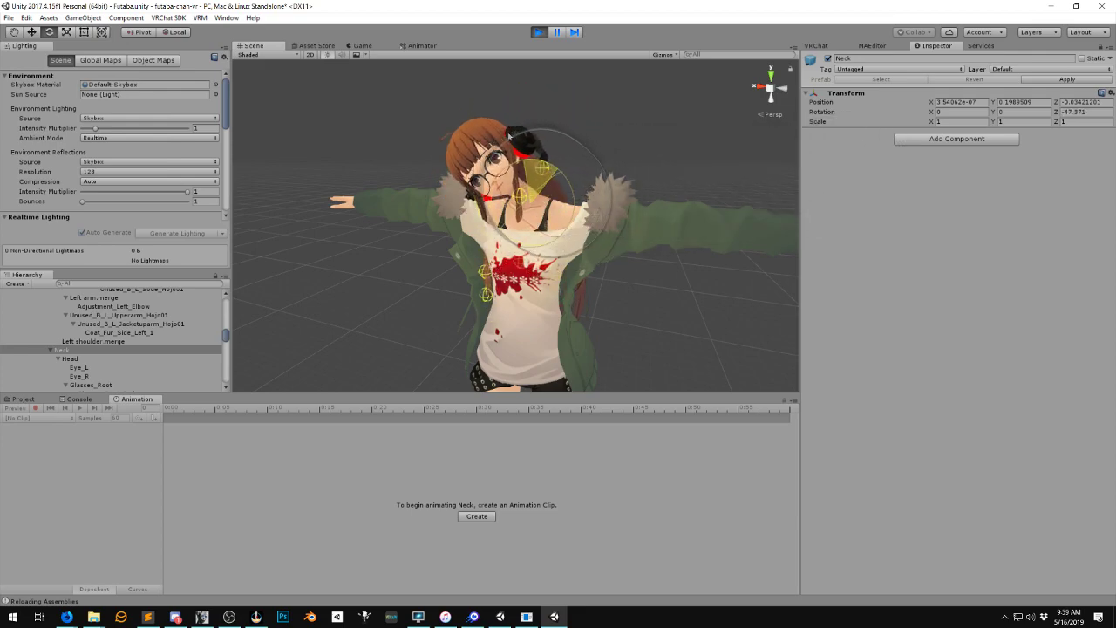
Reselect the secondary object and try to run the VRM Spring Bone component's Setup method
scroll(143, 328, "up", 10)
scroll(143, 328, "down", 10)
scroll(114, 366, "down", 5)
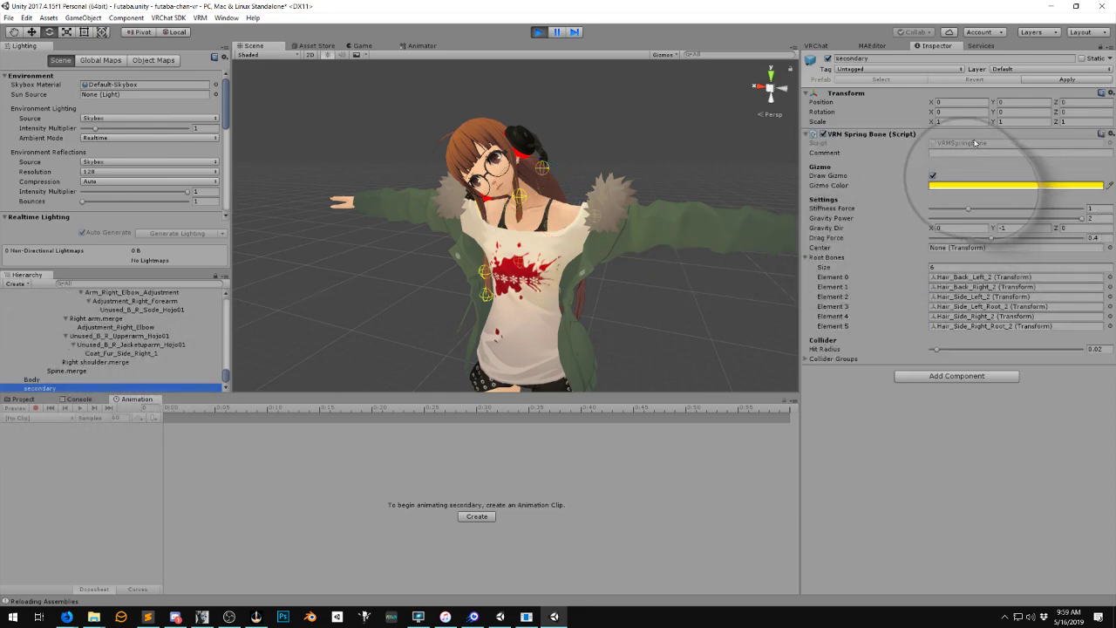
right_click(976, 144)
left_click(984, 305)
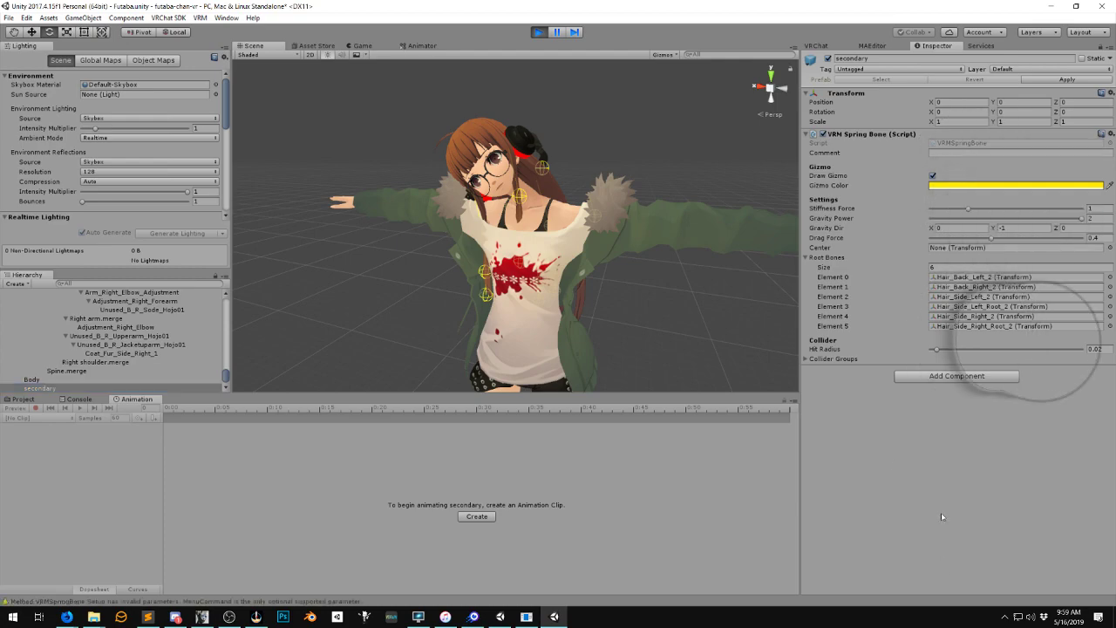
Set the spring bone's Stiffness Force to 1.25 and expand its Collider Groups
scroll(725, 289, "up", 7)
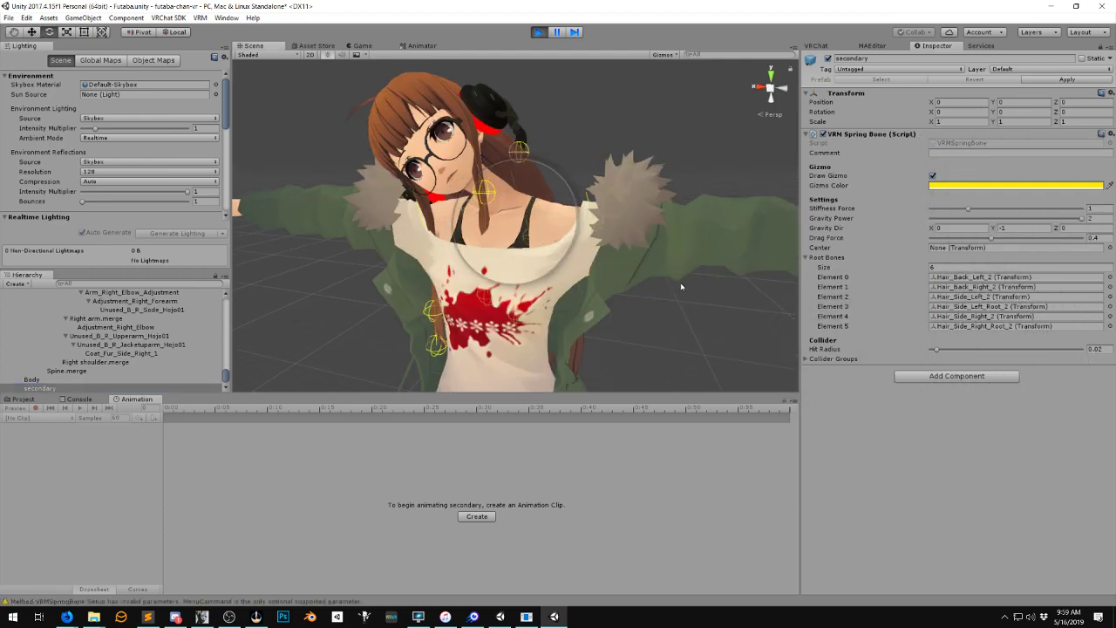
scroll(705, 209, "up", 2)
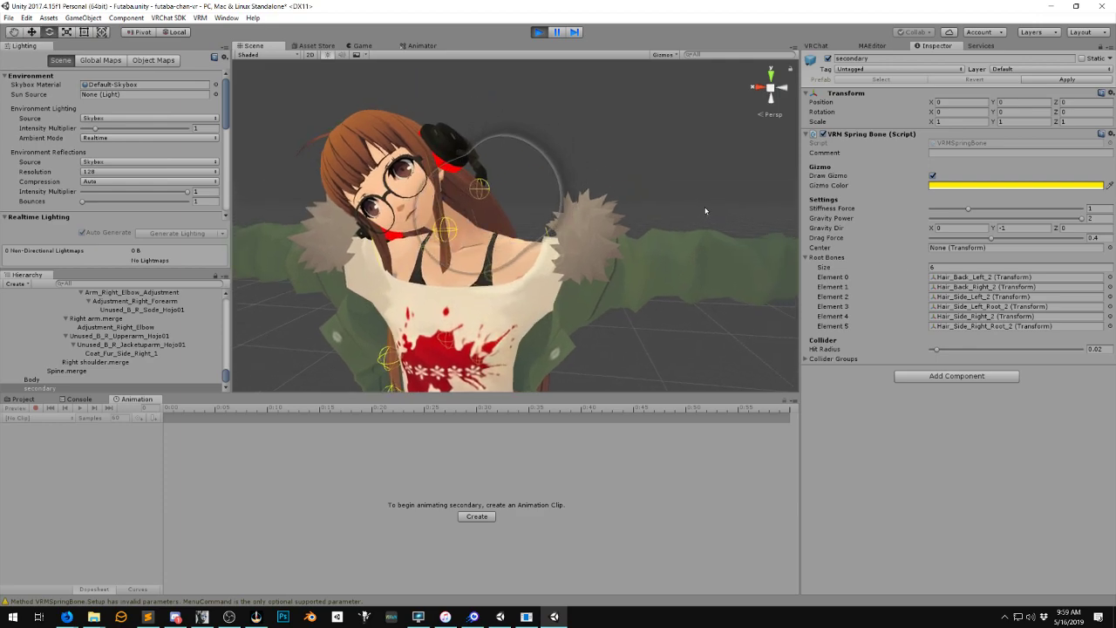
mouse_move(969, 209)
left_mouse_down()
mouse_move(992, 210)
mouse_move(851, 200)
mouse_move(976, 209)
left_mouse_up()
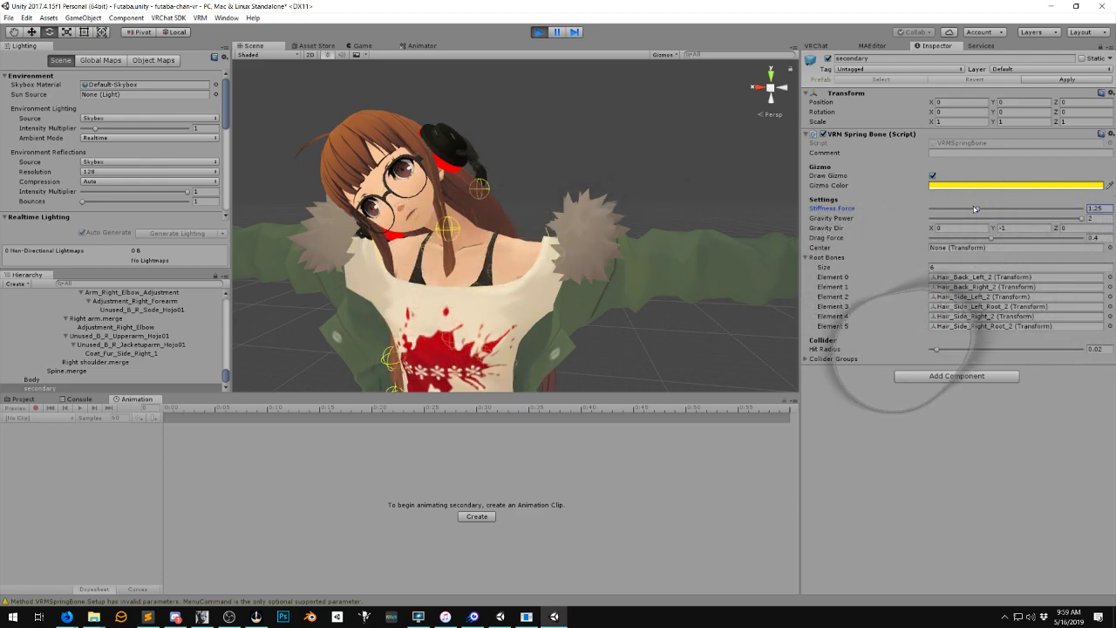
left_click(807, 359)
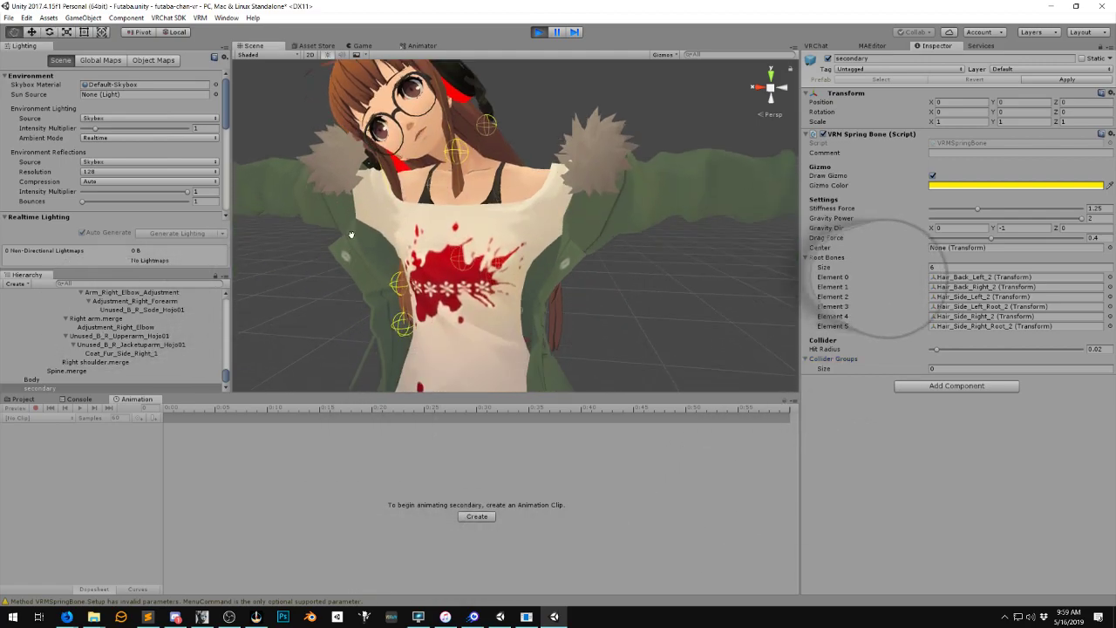
Copy the VRM Spring Bone component, stop Play mode, and paste the tuned values back onto secondary's spring bone
right_click(905, 135)
key("Escape")
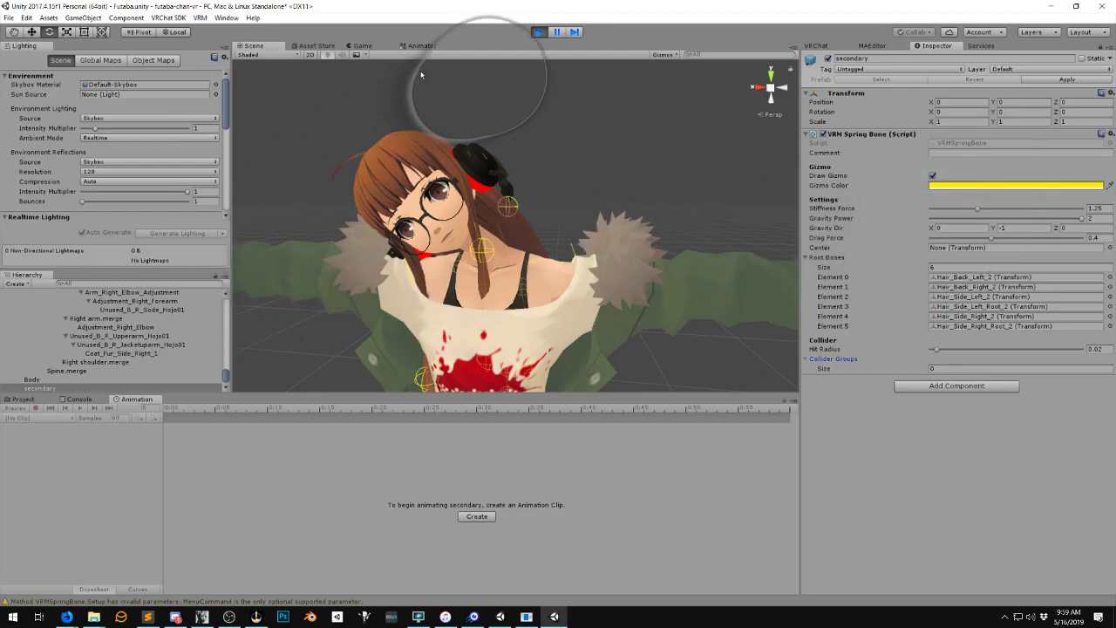
left_click(538, 32)
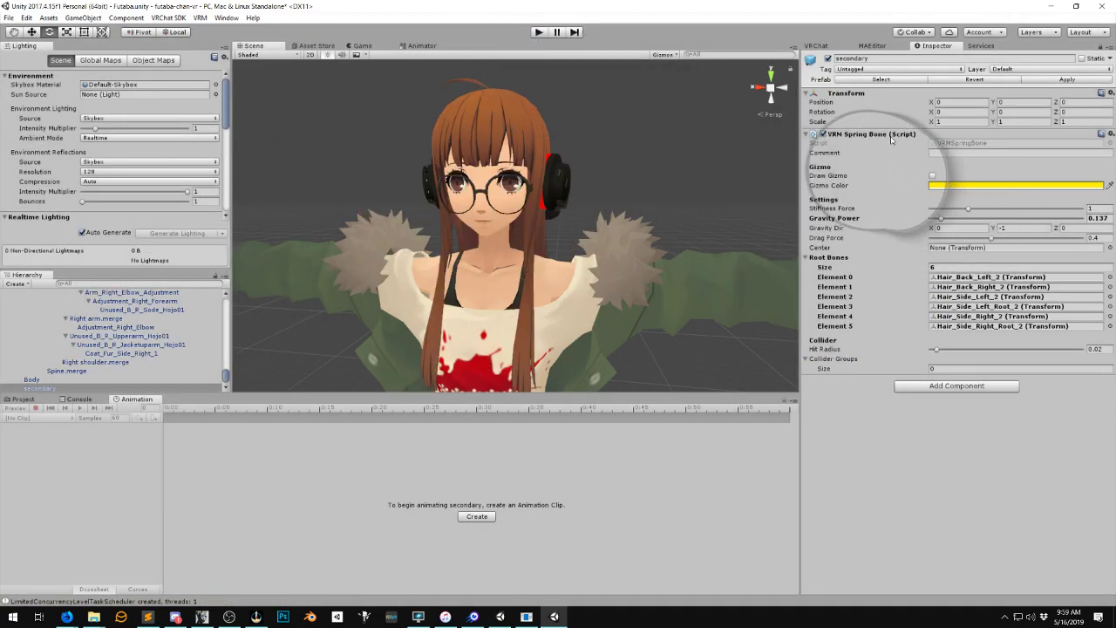
right_click(898, 136)
left_click(951, 228)
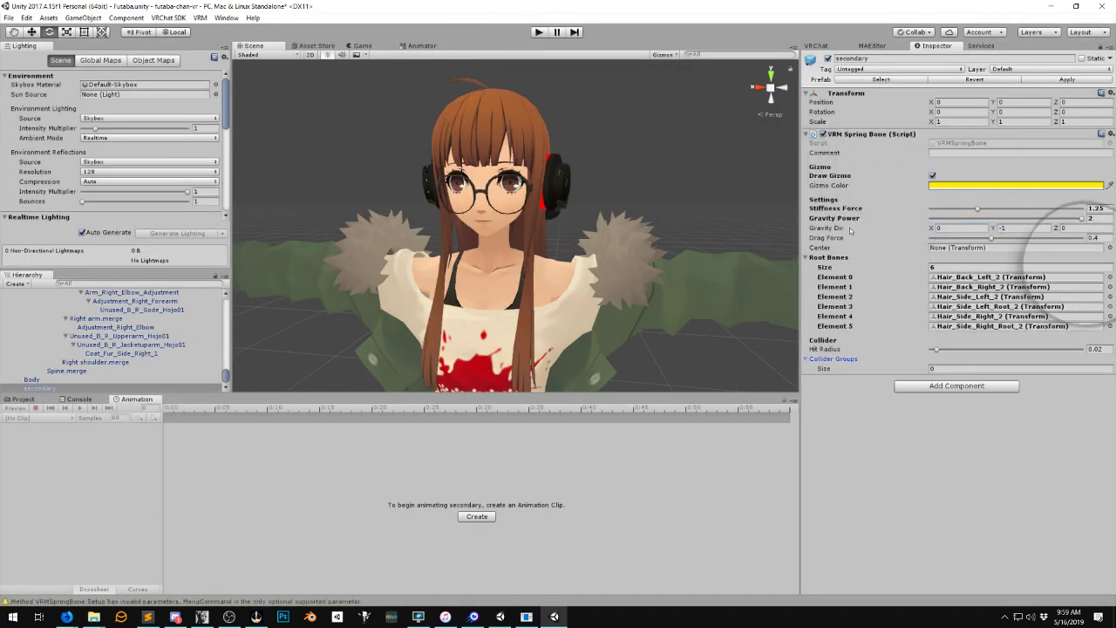
scroll(150, 336, "up", 10)
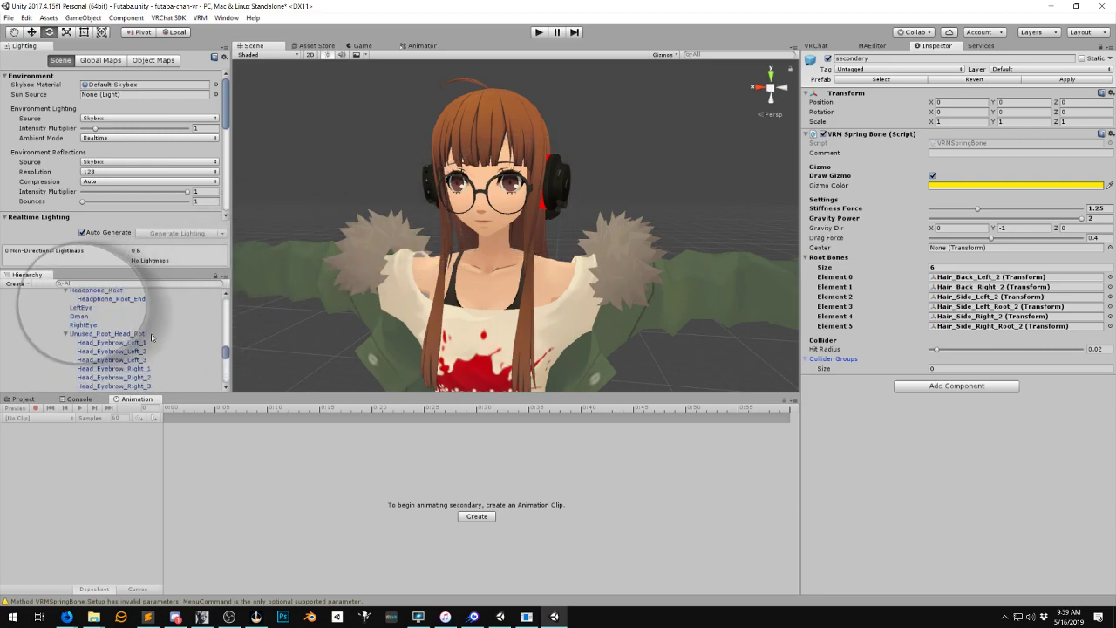
Open the UniVRM exporter for the root futaba (1) object and set the export title to Futaba VRM
scroll(150, 336, "up", 8)
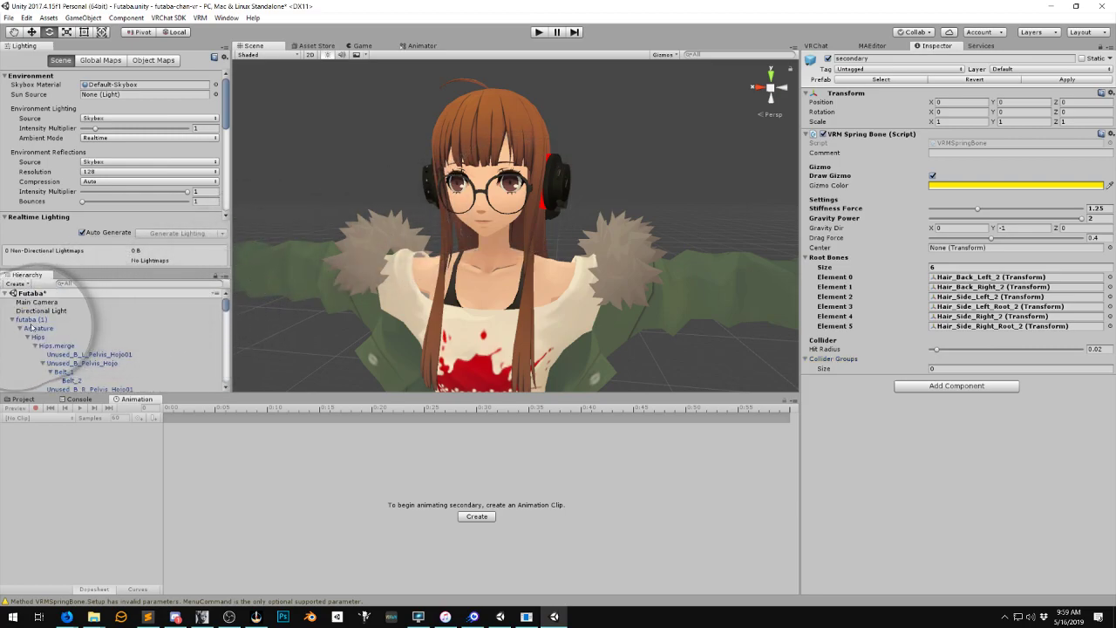
left_click(13, 320)
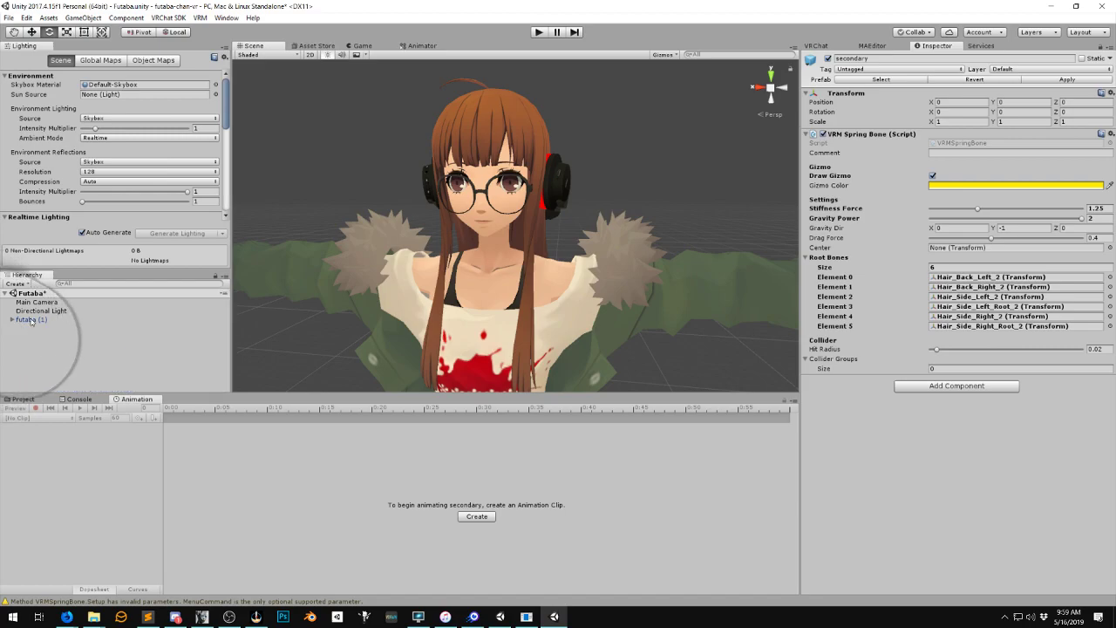
left_click(30, 320)
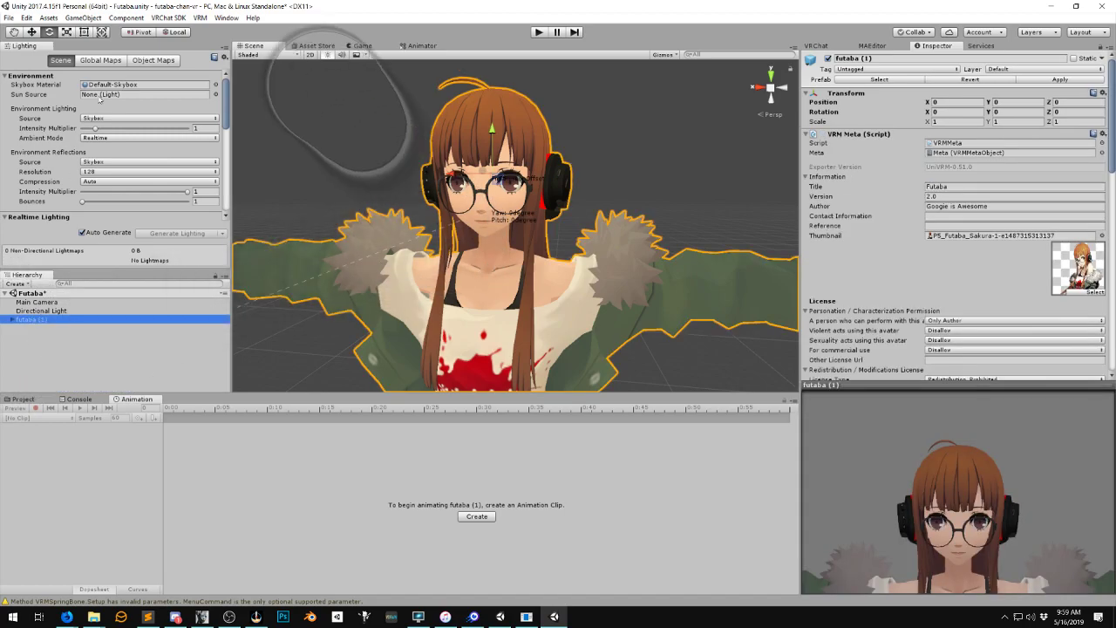
left_click(202, 17)
mouse_move(230, 59)
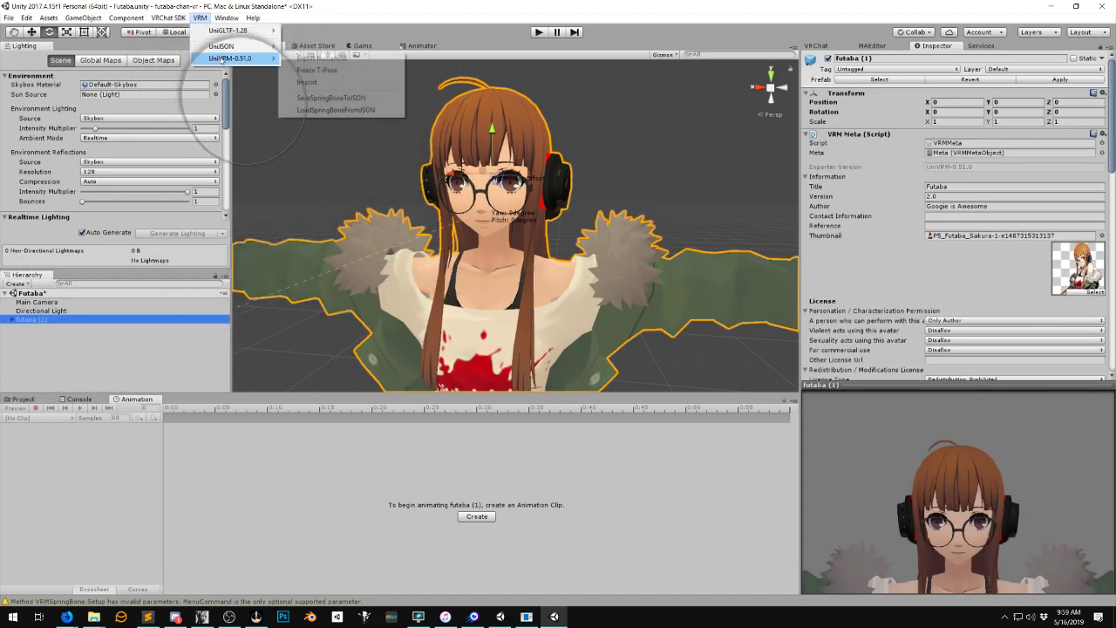
left_click(336, 59)
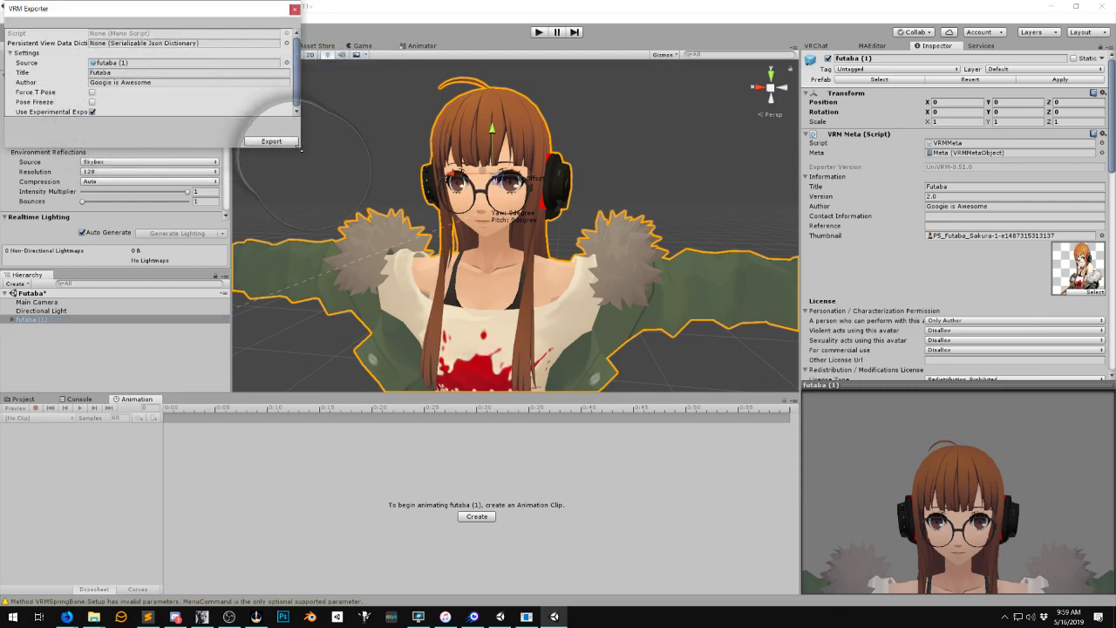
left_click(162, 72)
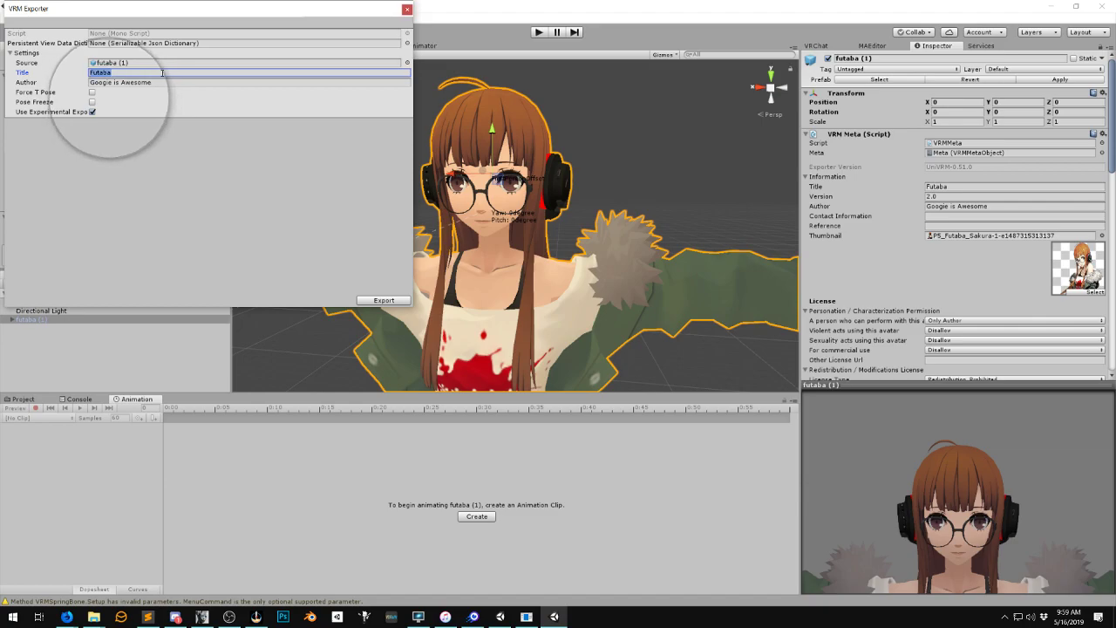
type("VRM")
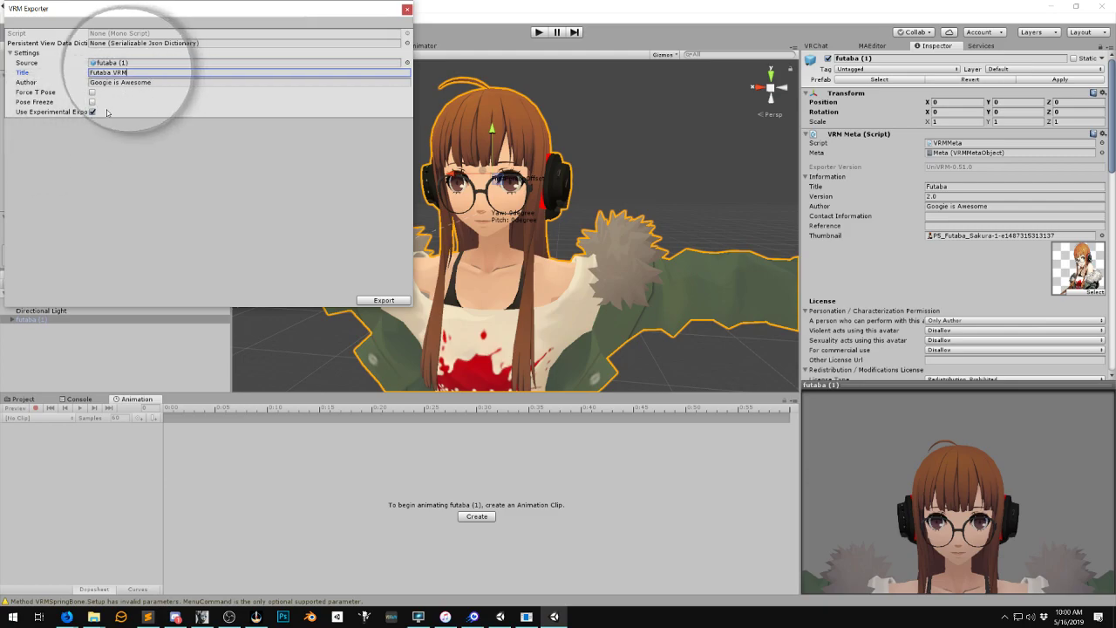
Export the avatar as futabachan.vrm into the VRM folder of the personal Dropbox
left_click(385, 301)
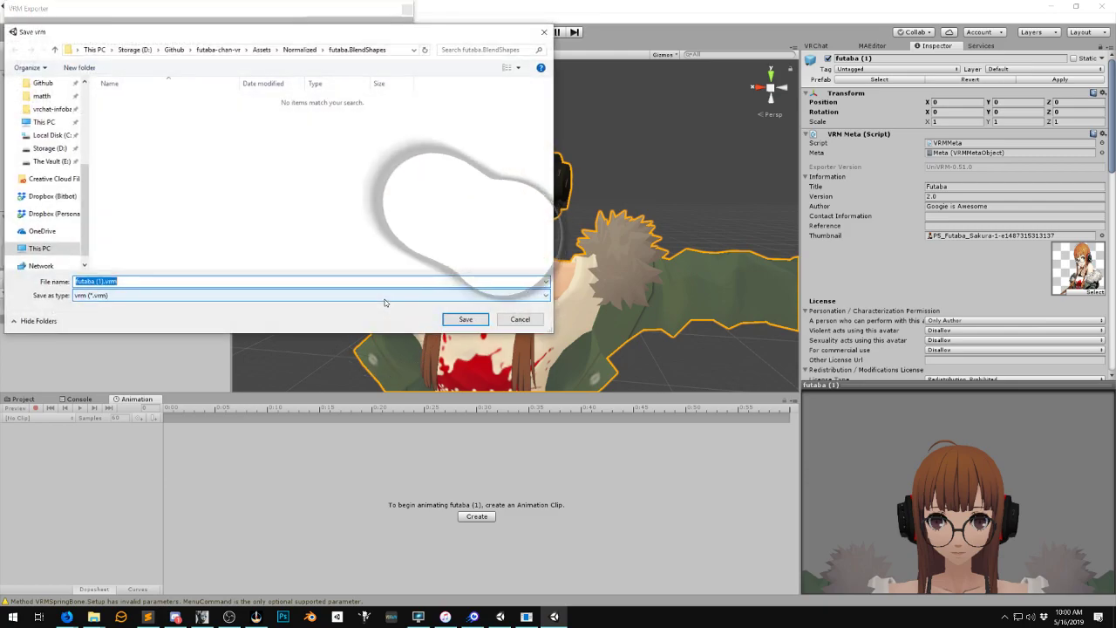
scroll(48, 165, "up", 5)
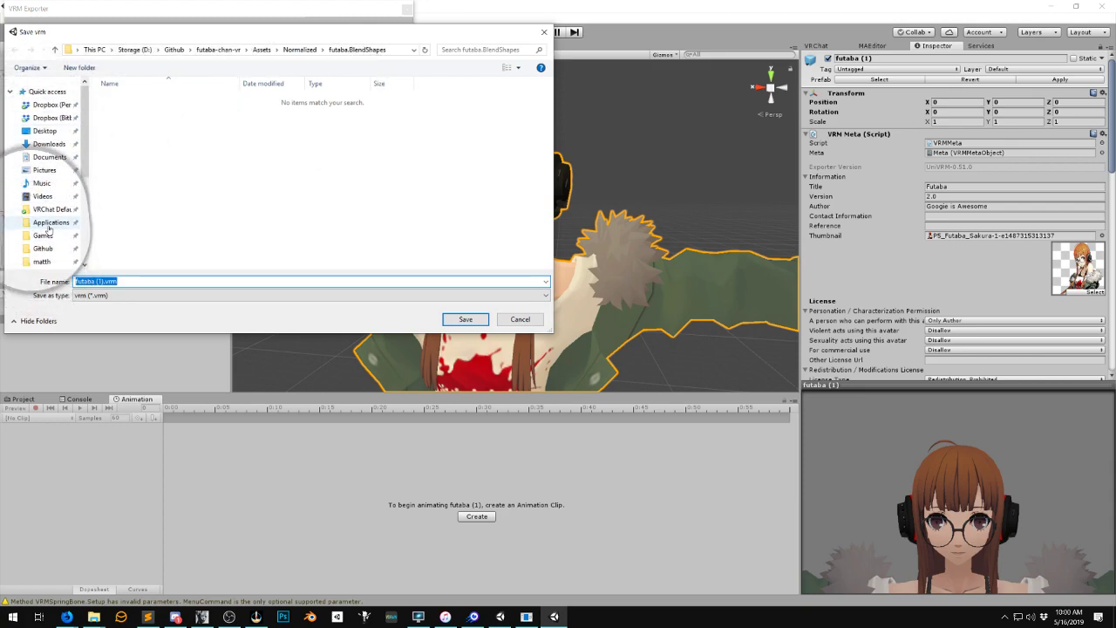
left_click(45, 111)
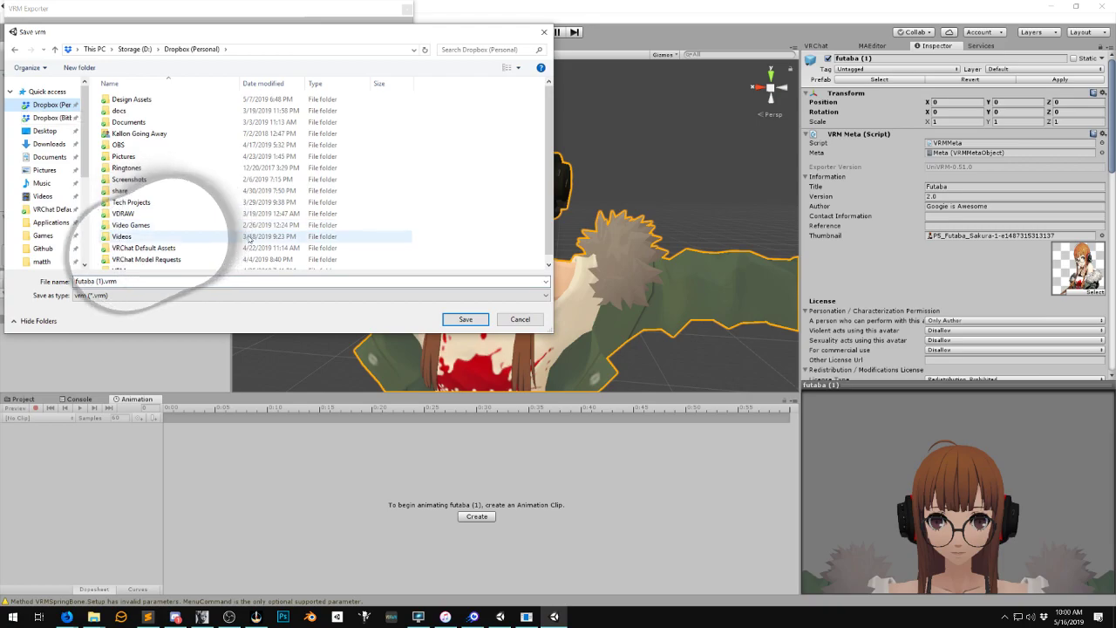
double_click(192, 261)
left_click(104, 281)
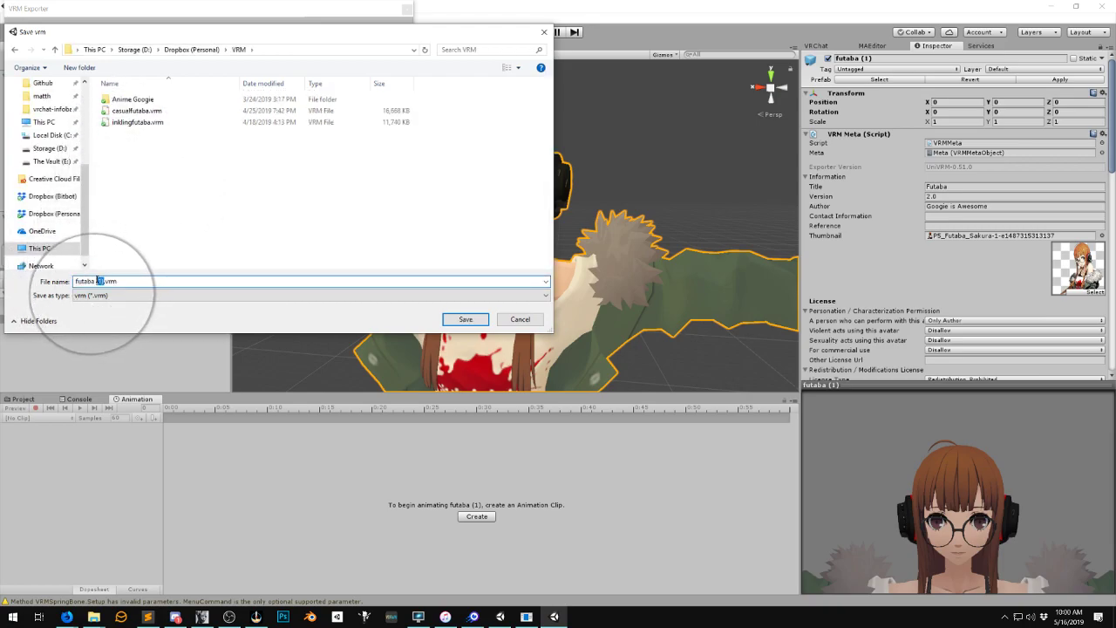
type("futabachan")
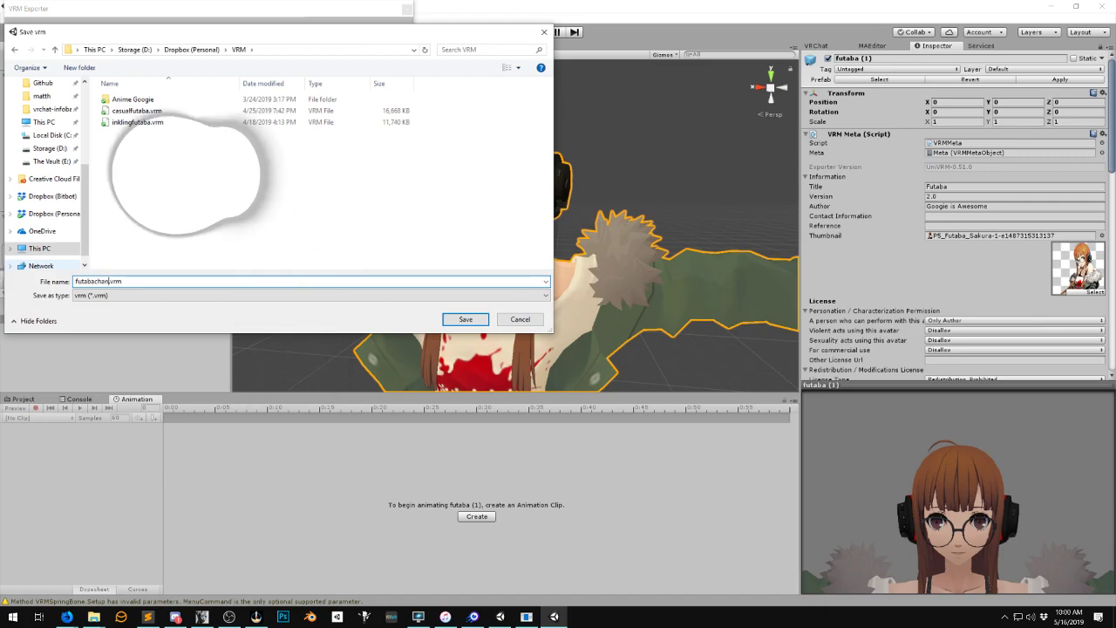
left_click(475, 322)
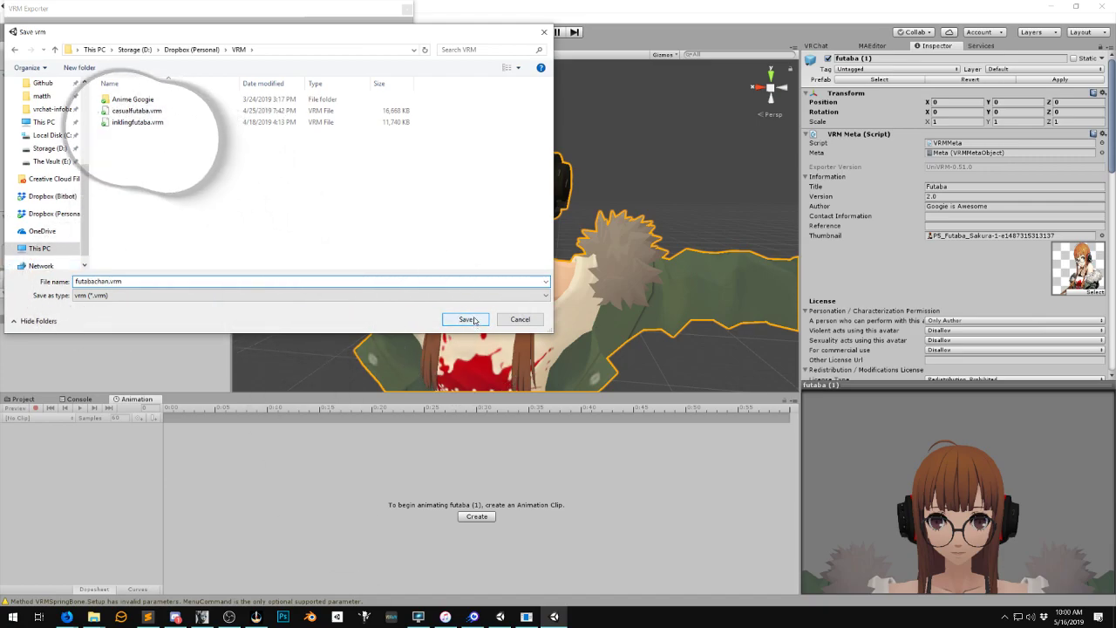
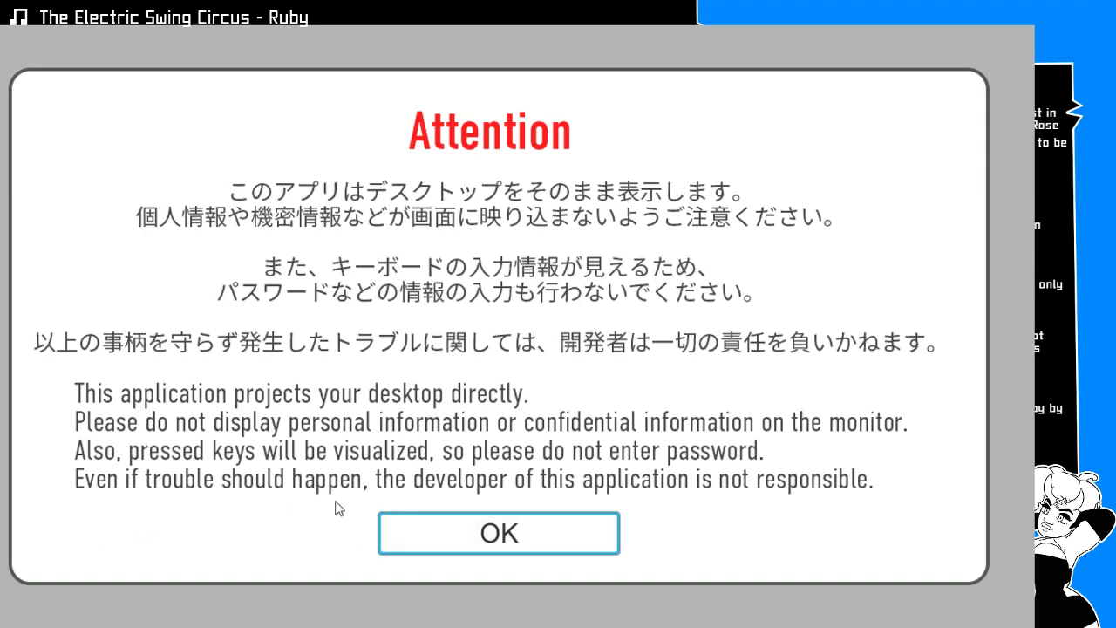
Switch to VDRAW, start it in the Windows 8 and later normal mode, and load the Futaba VRM, agreeing to its usage terms
left_click(395, 528)
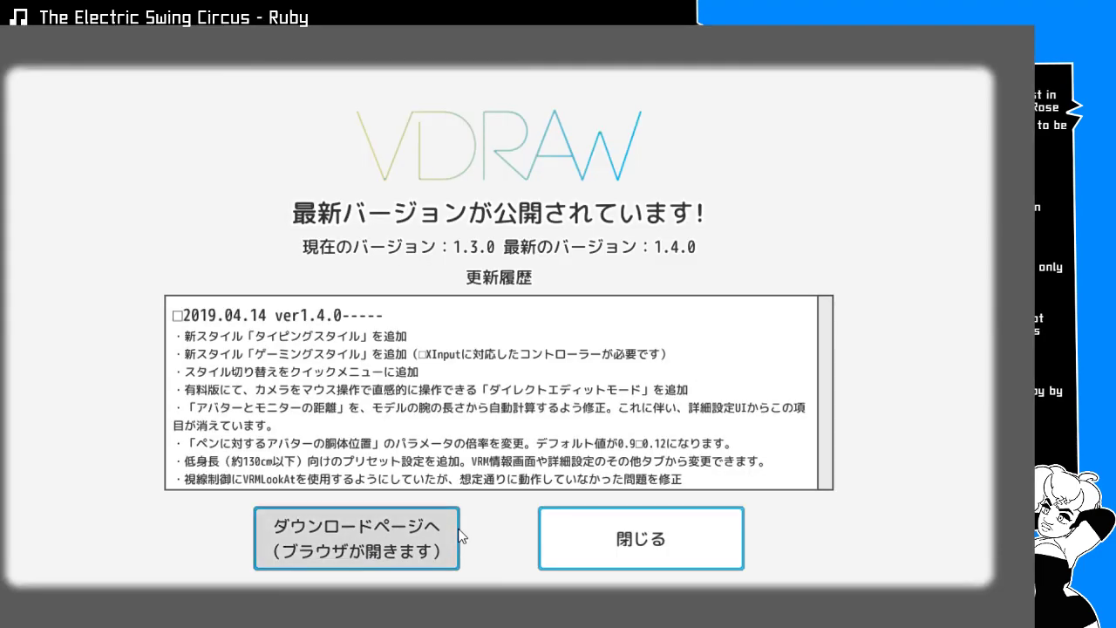
left_click(355, 471)
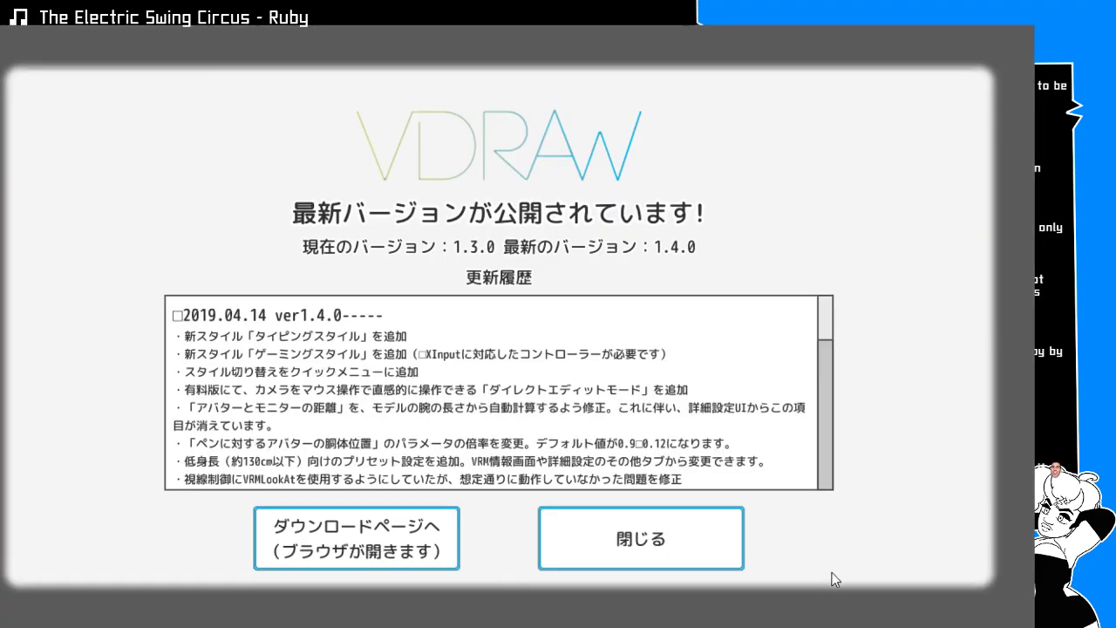
left_click(668, 555)
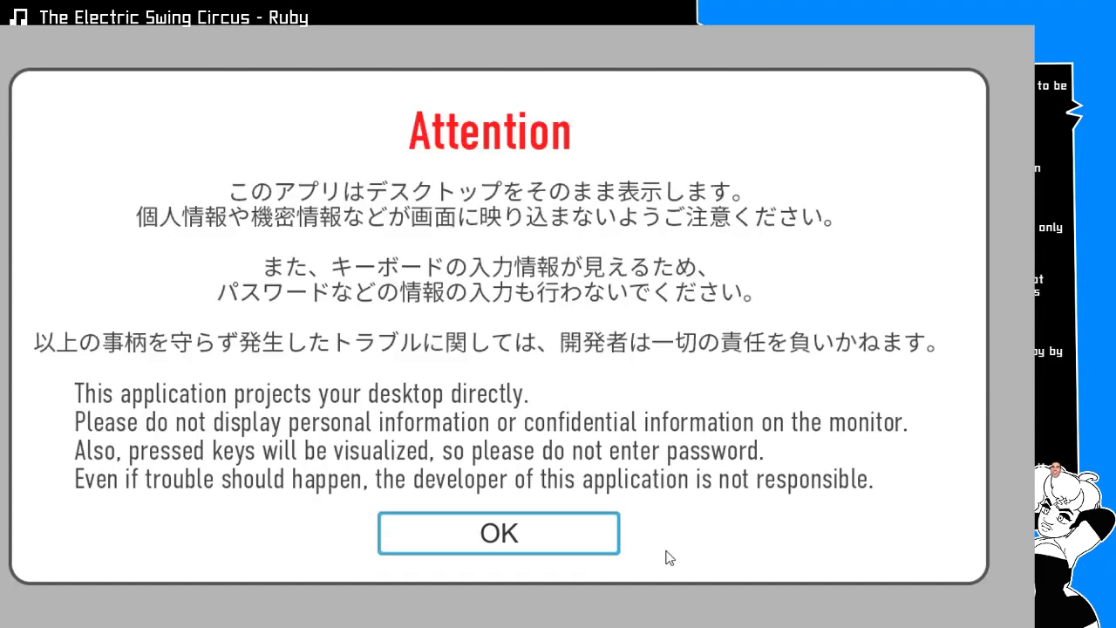
left_click(524, 534)
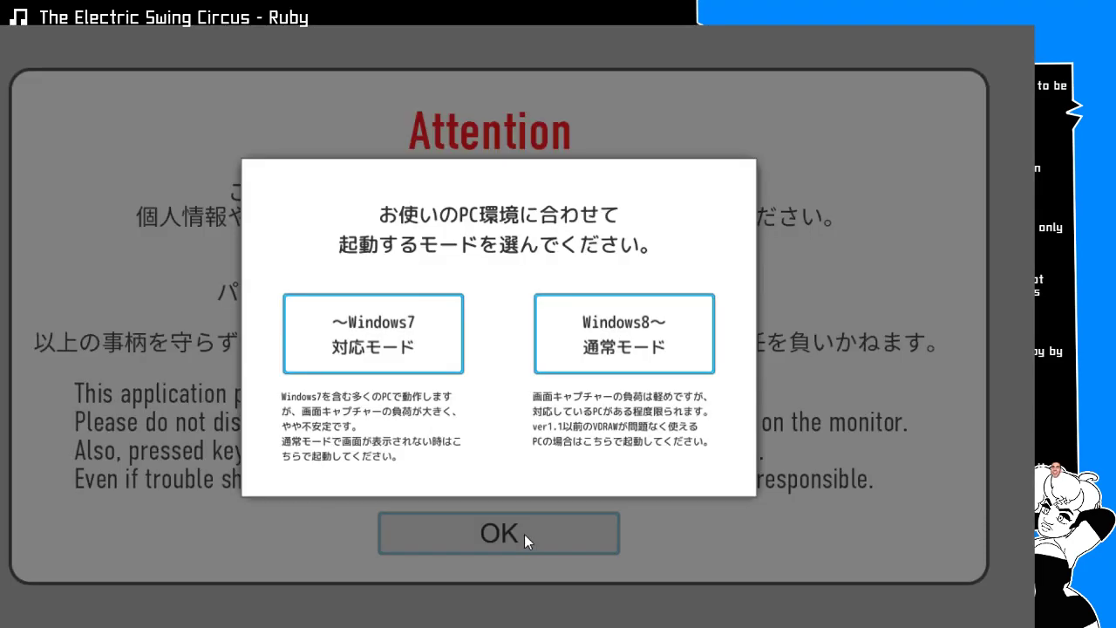
left_click(657, 371)
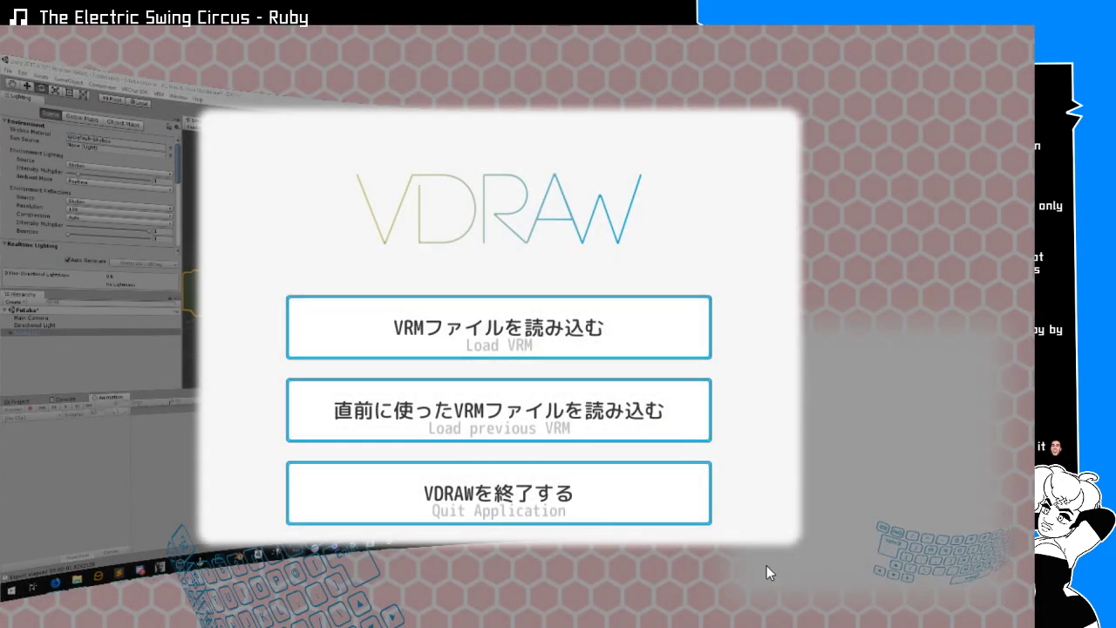
left_click(490, 340)
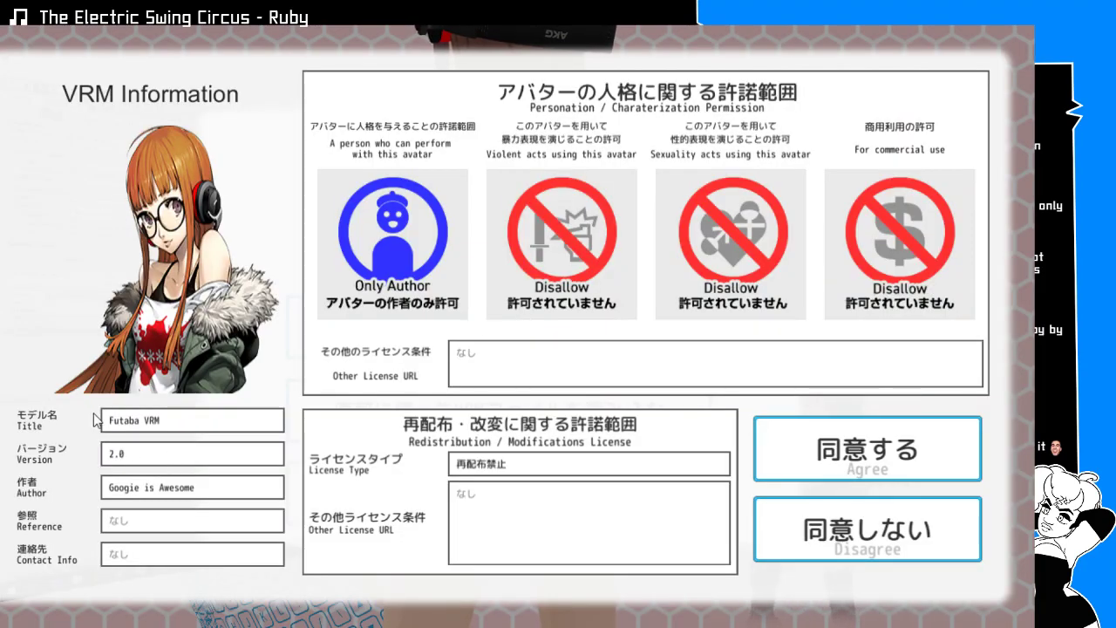
left_click(930, 460)
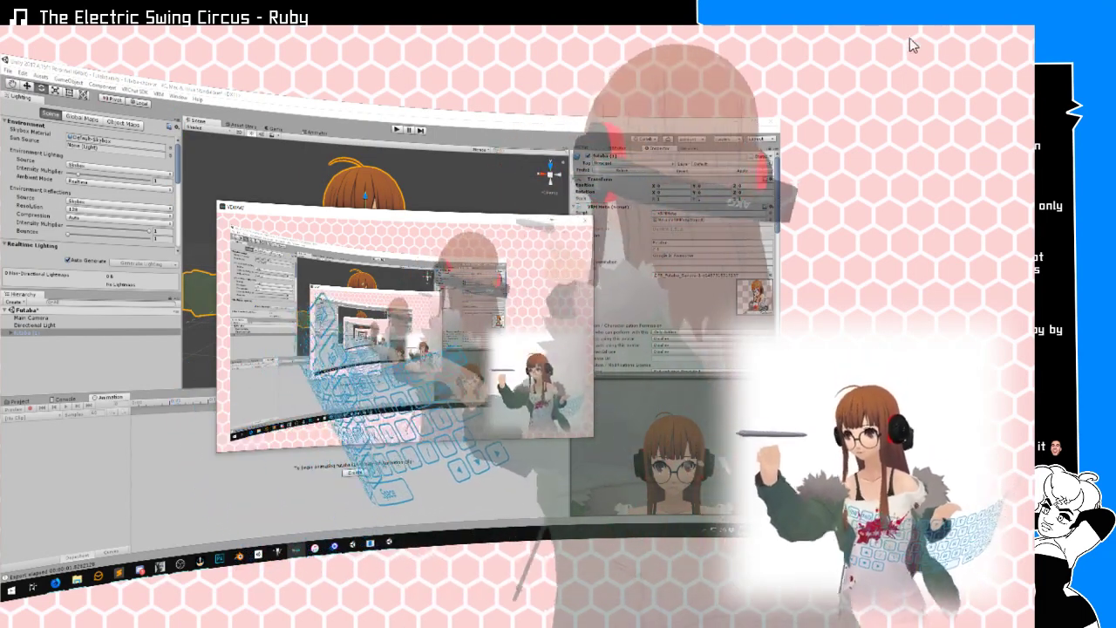
Set the background image to Chroma_key_Green.png in the background settings
mouse_move(3, 262)
left_click(18, 460)
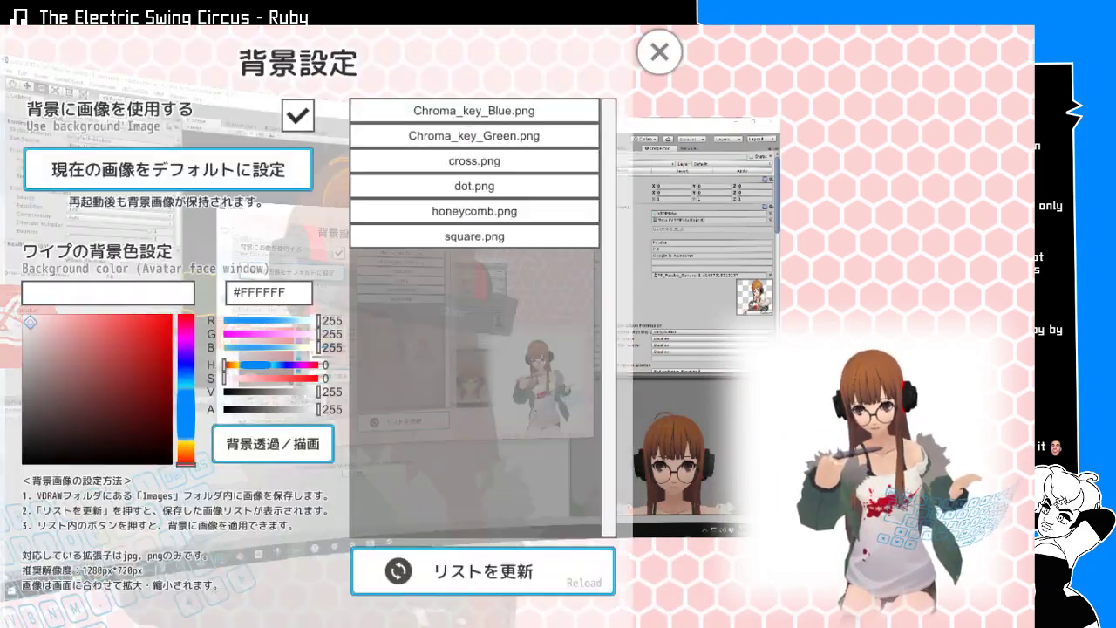
left_click(474, 136)
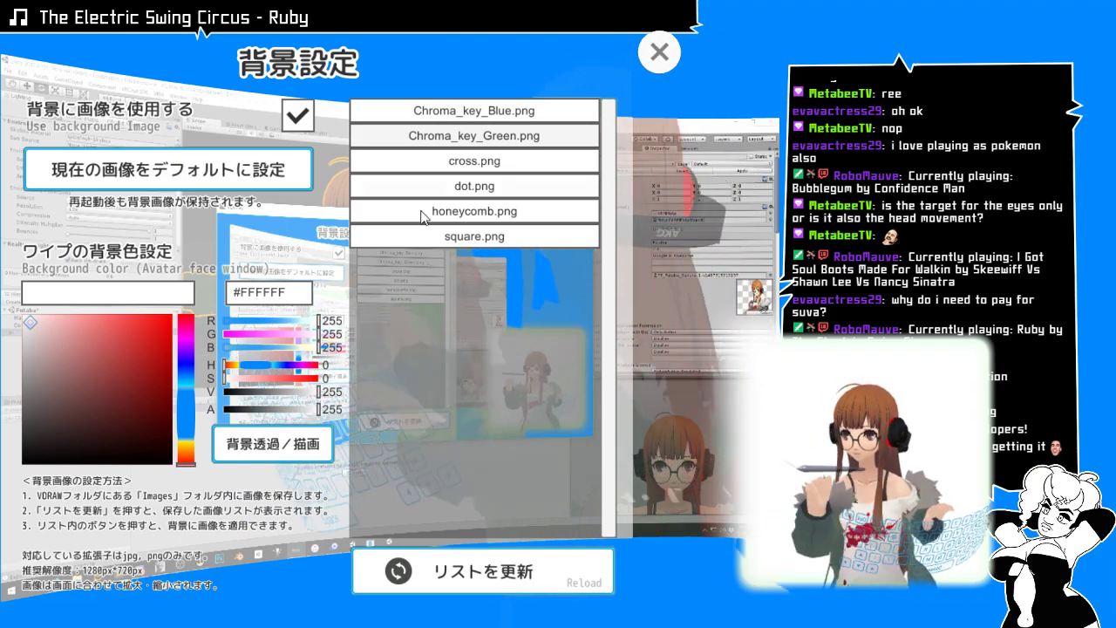
left_click(658, 54)
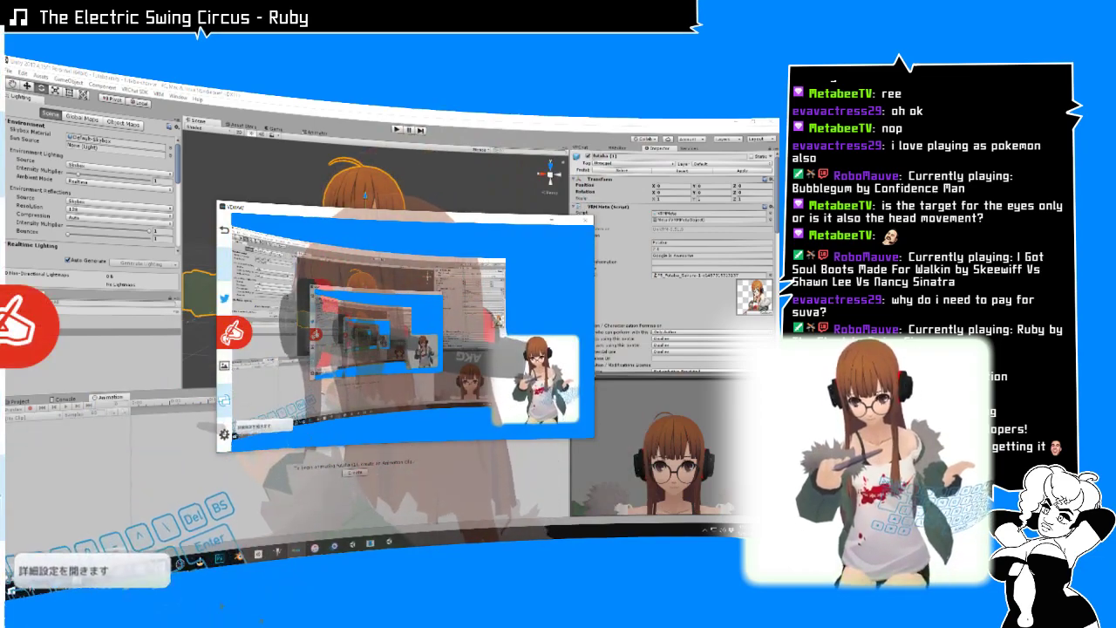
Examine the camera and avatar options in the detailed settings, down to the pen rotation and position
left_click(3, 422)
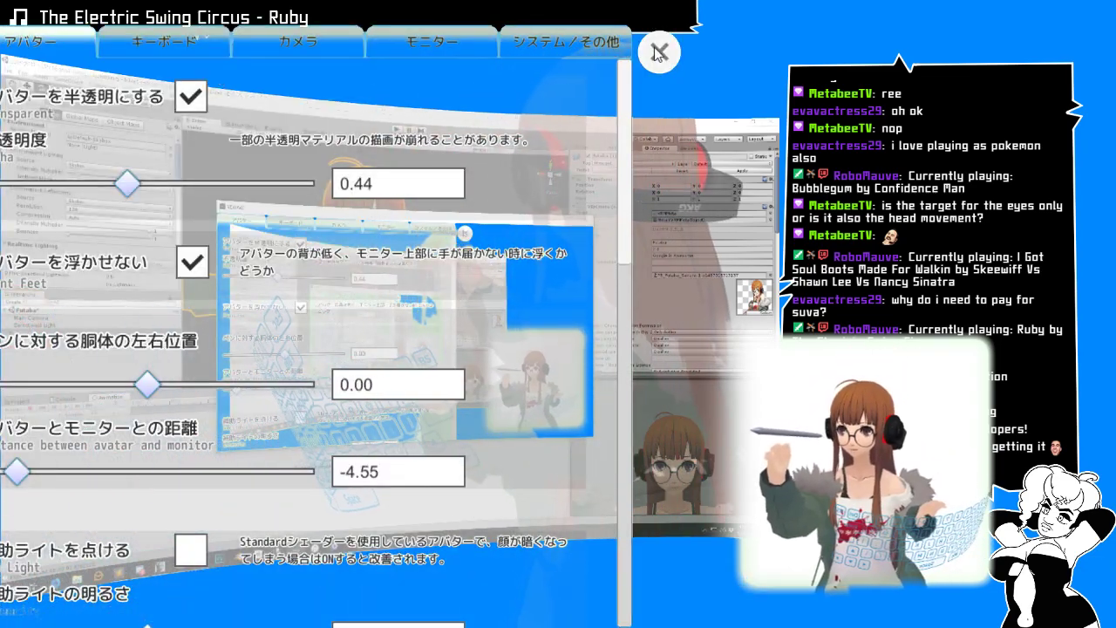
left_click(322, 44)
scroll(296, 275, "down", 3)
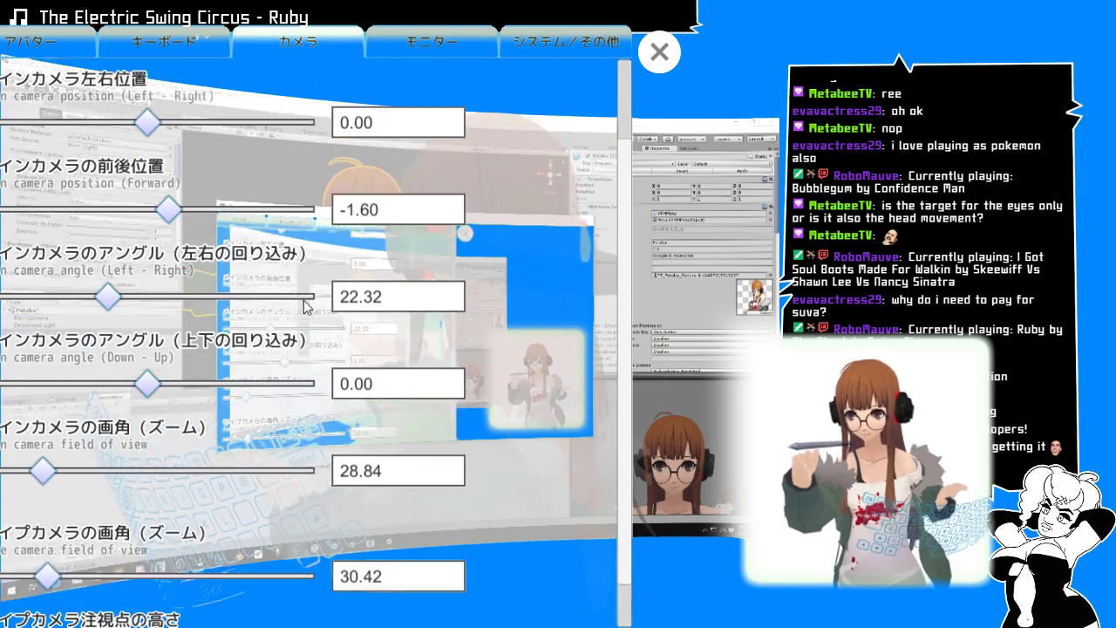
left_click(659, 52)
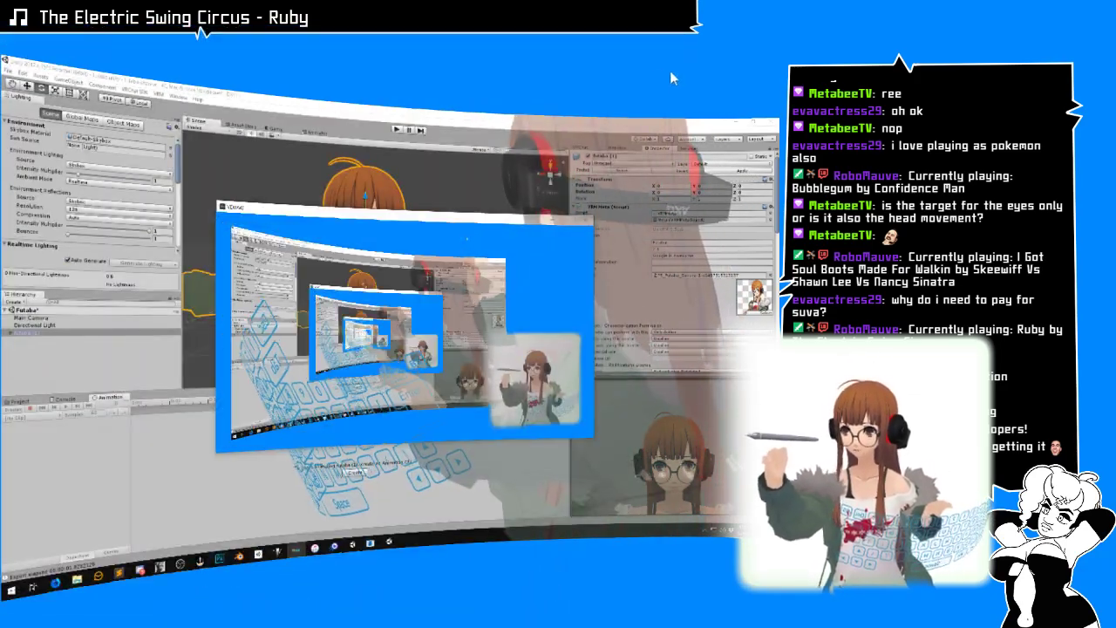
left_click(225, 437)
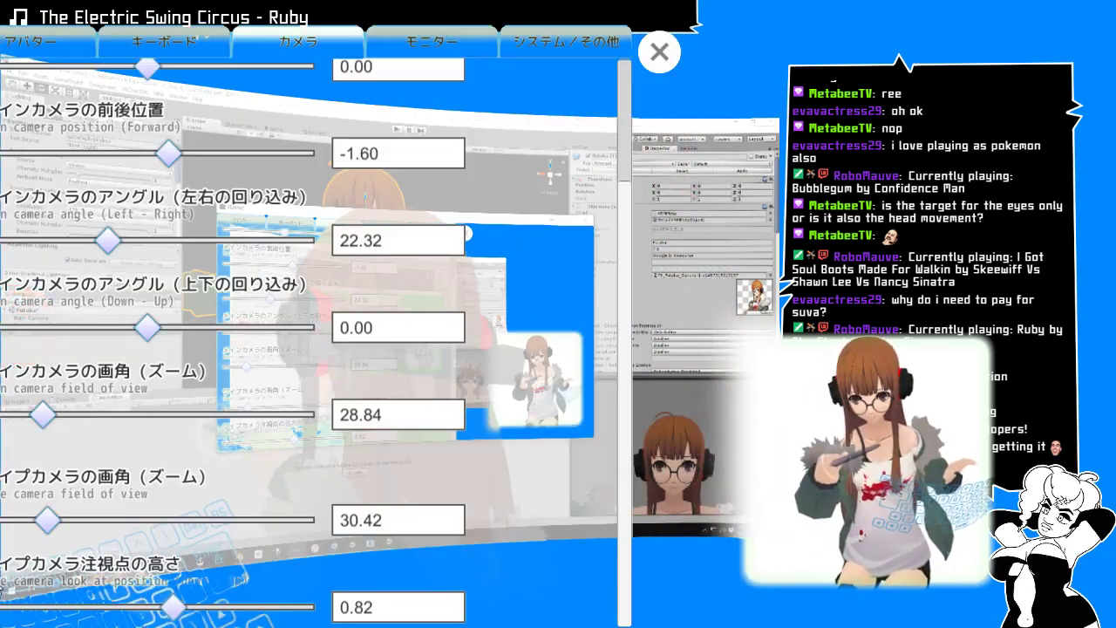
left_click(82, 40)
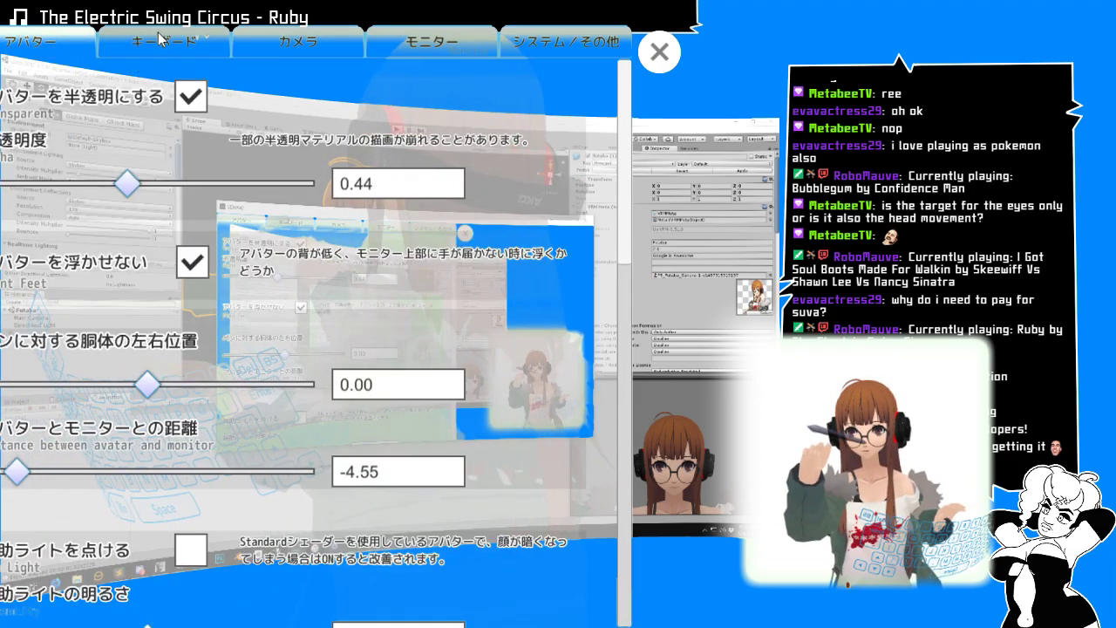
scroll(234, 180, "down", 8)
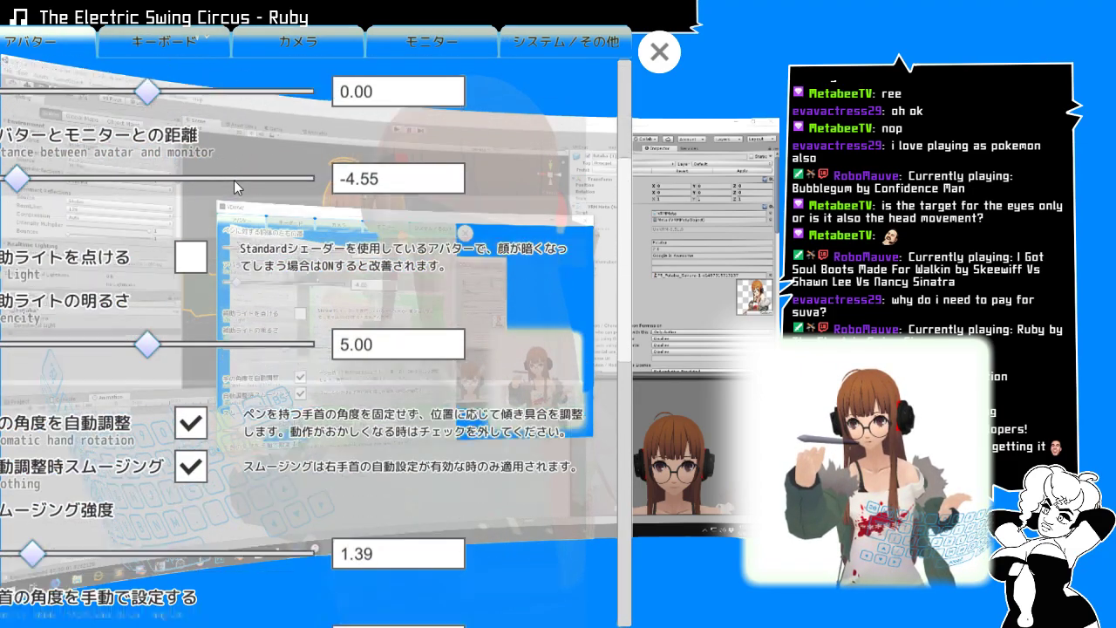
scroll(234, 179, "down", 12)
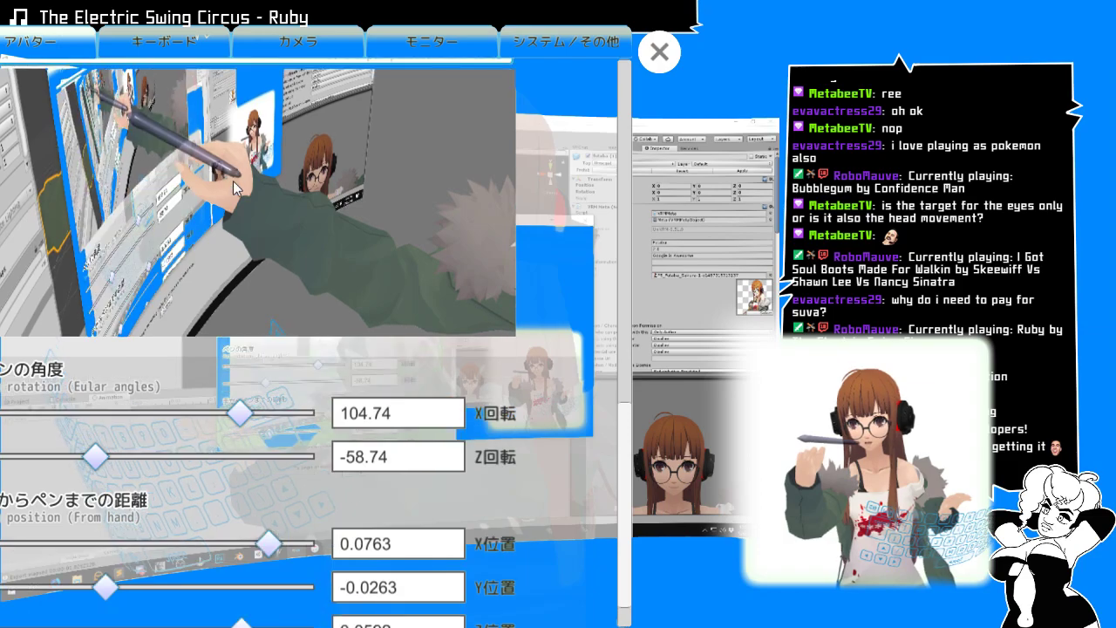
left_click(650, 53)
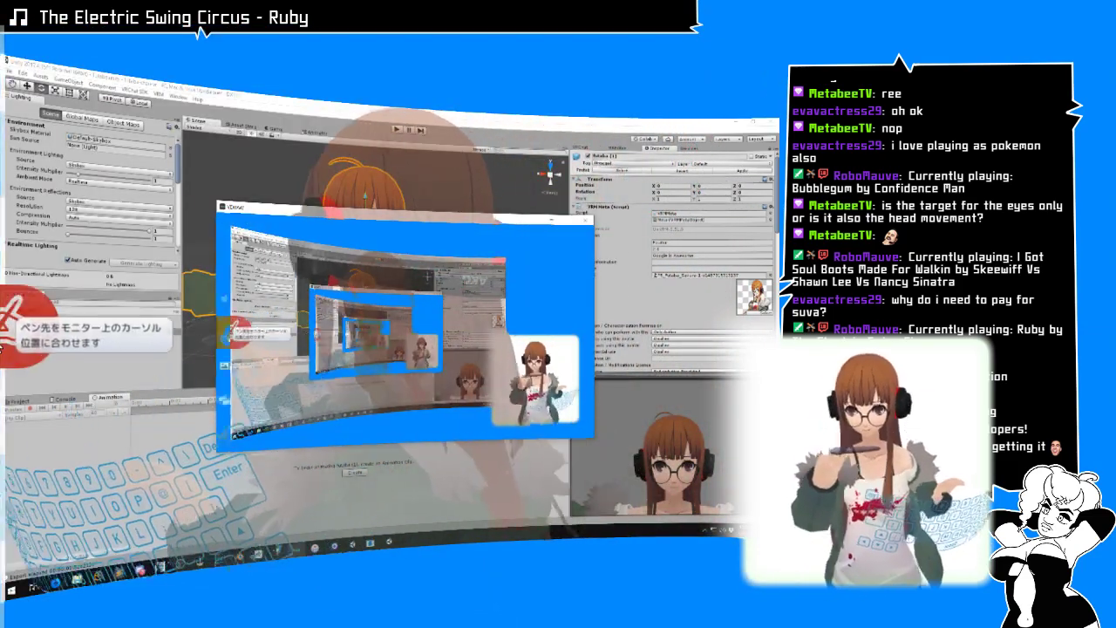
Toggle the use of a background image off and back on in the background settings
left_click(26, 323)
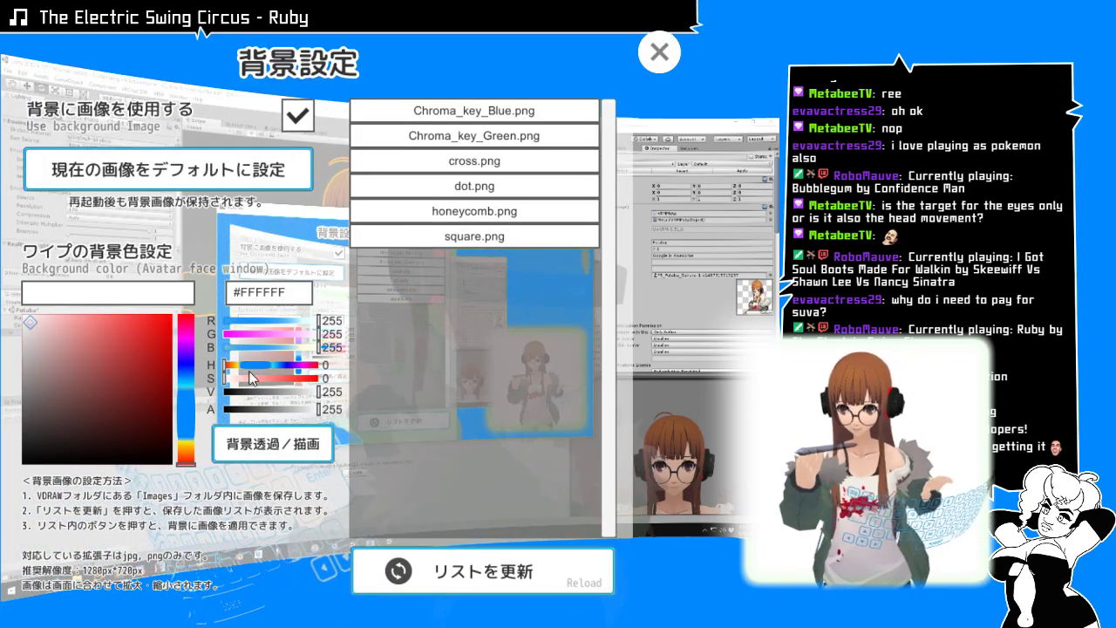
left_click(299, 111)
left_click(300, 112)
left_click(305, 115)
left_click(304, 114)
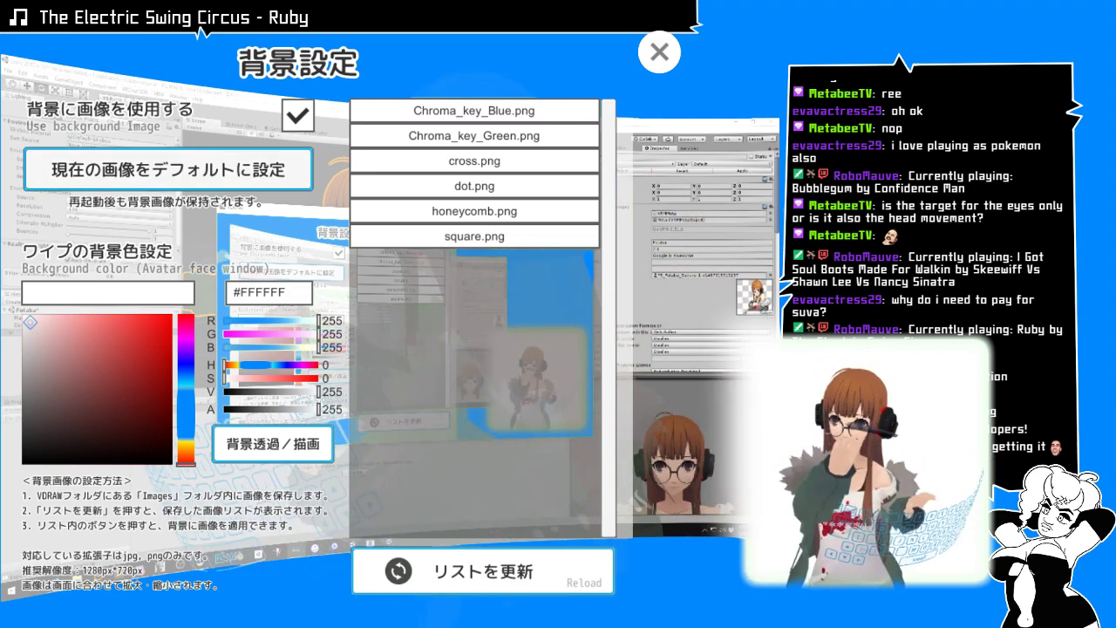
left_click(661, 54)
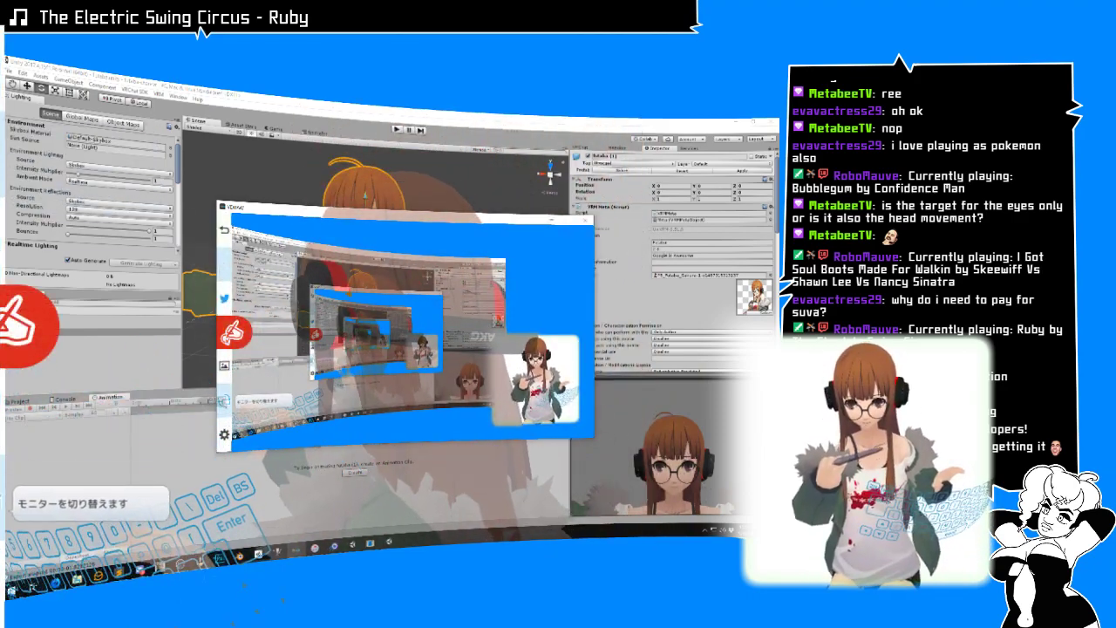
Turn off the avatar face window in VDRAW's system settings and close the detailed settings
left_click(3, 514)
left_click(4, 513)
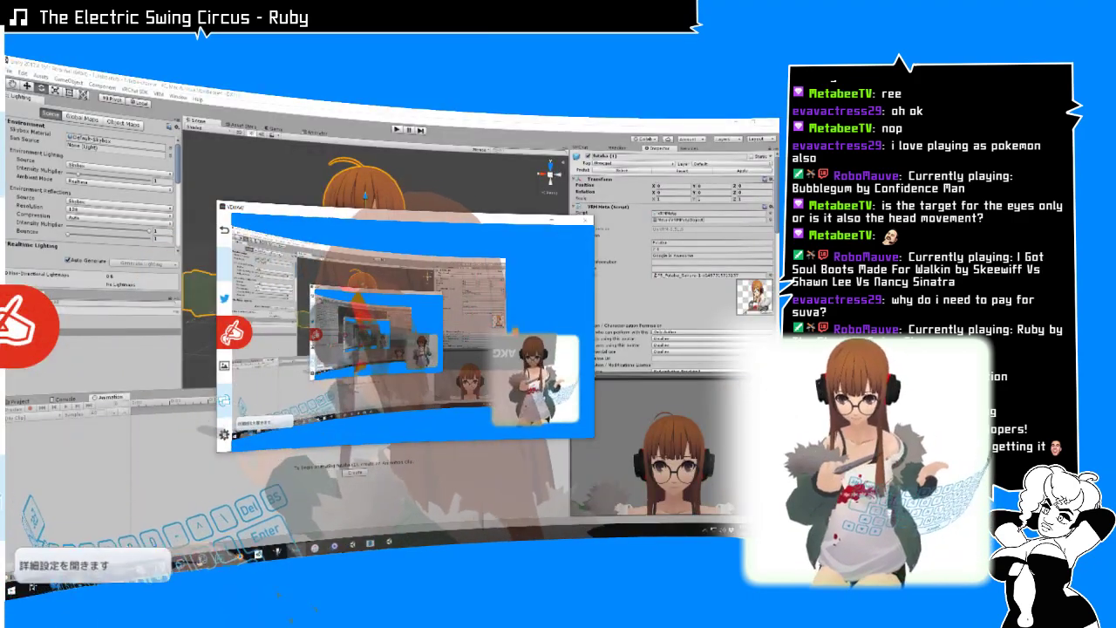
left_click(26, 330)
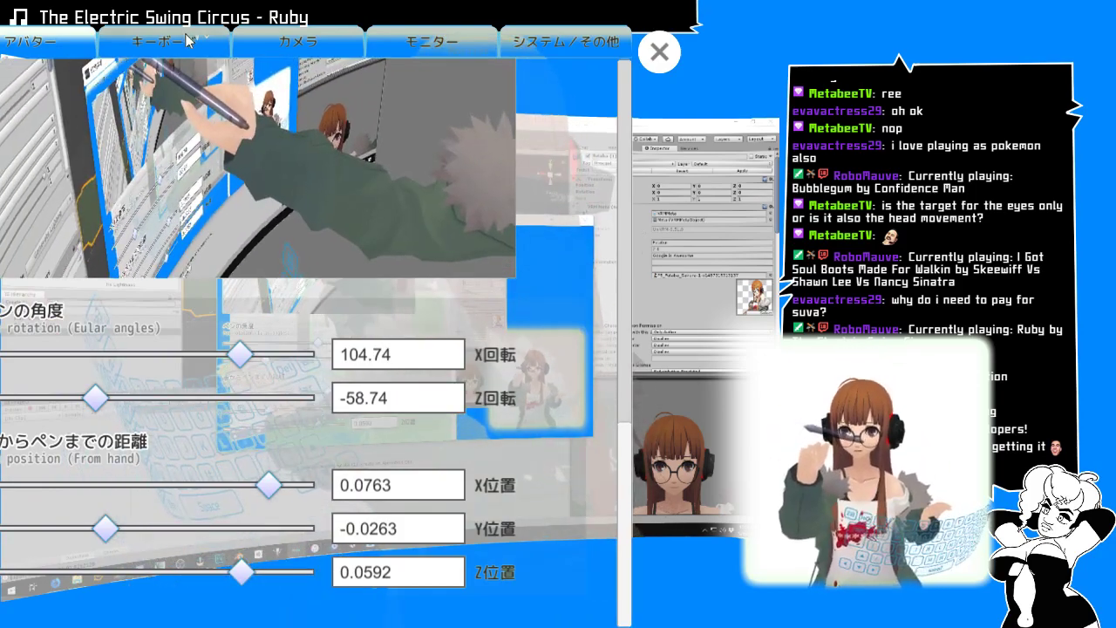
left_click(566, 44)
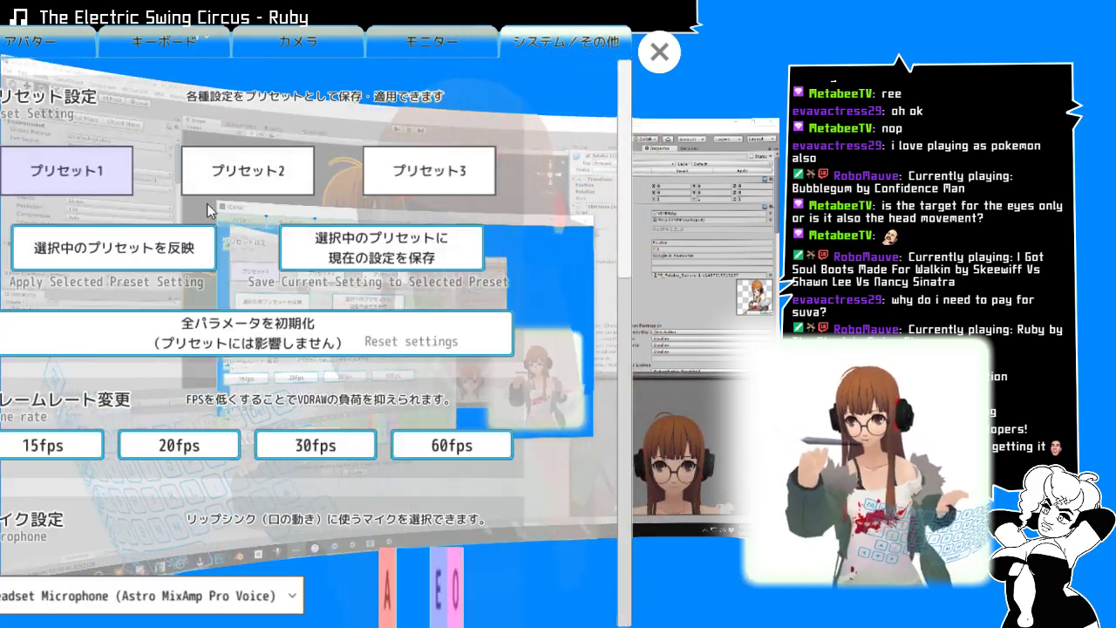
scroll(387, 342, "down", 5)
scroll(386, 342, "down", 2)
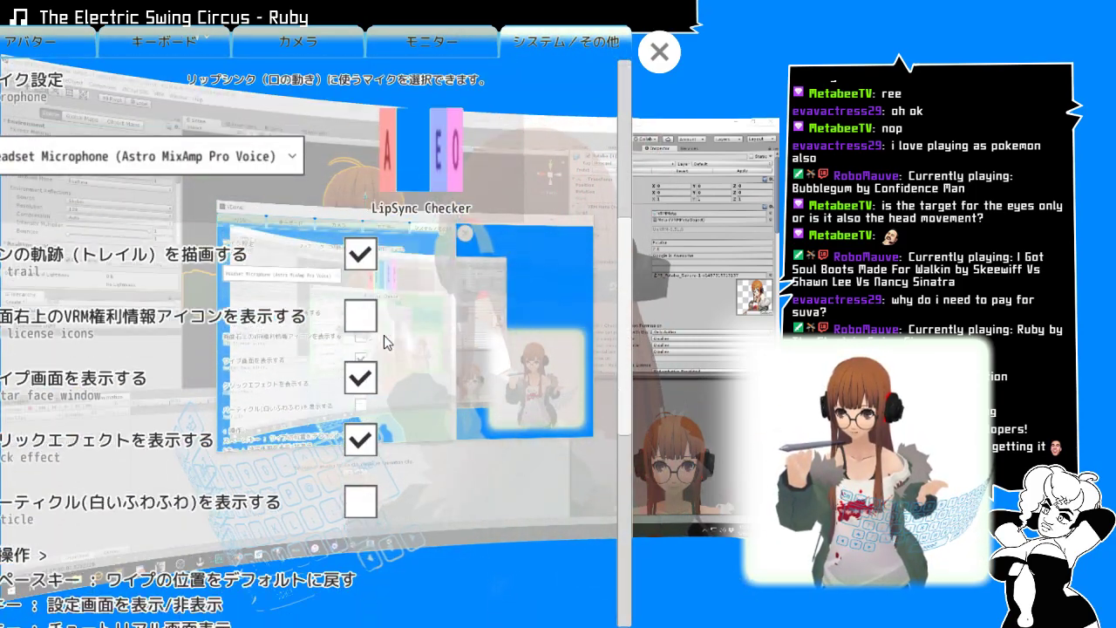
left_click(361, 378)
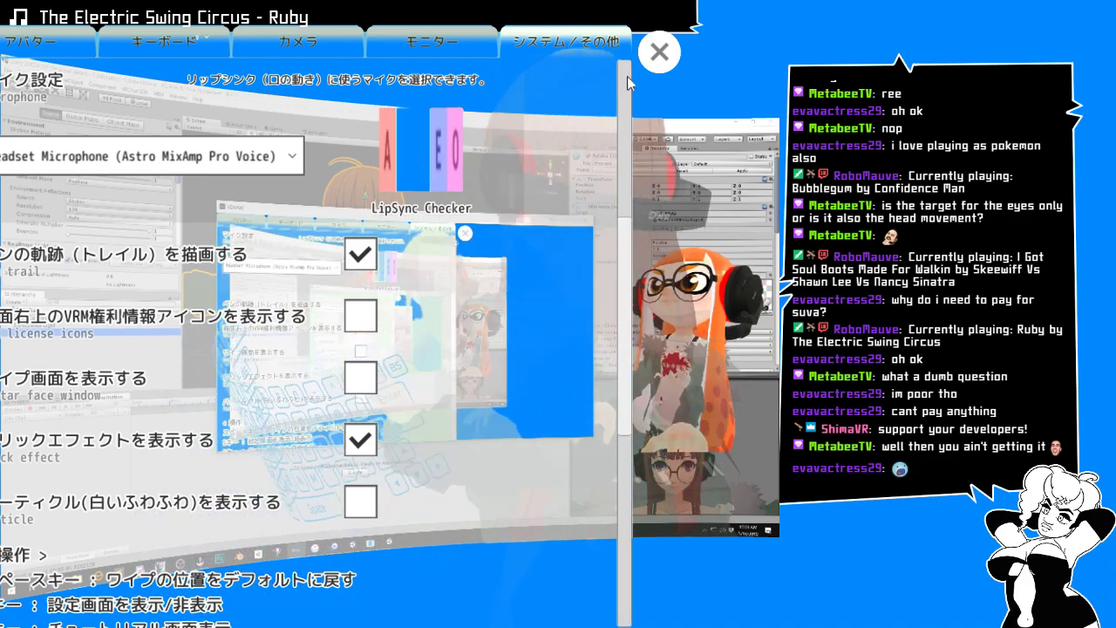
left_click(658, 54)
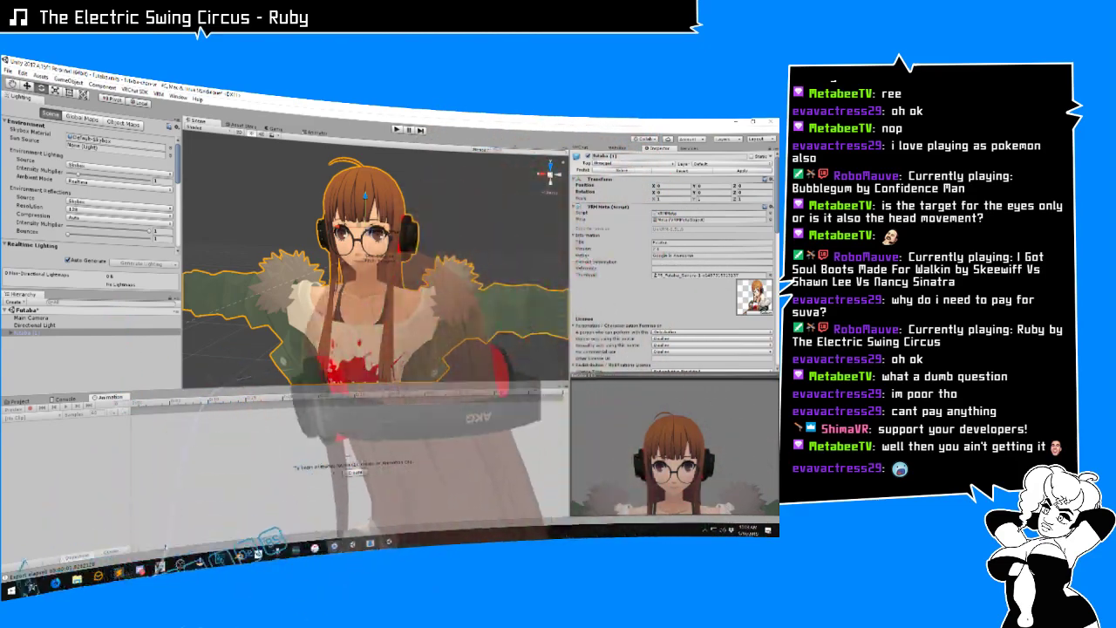
Close VDRAW and the running VMagicMirror avatar window
left_click(389, 542)
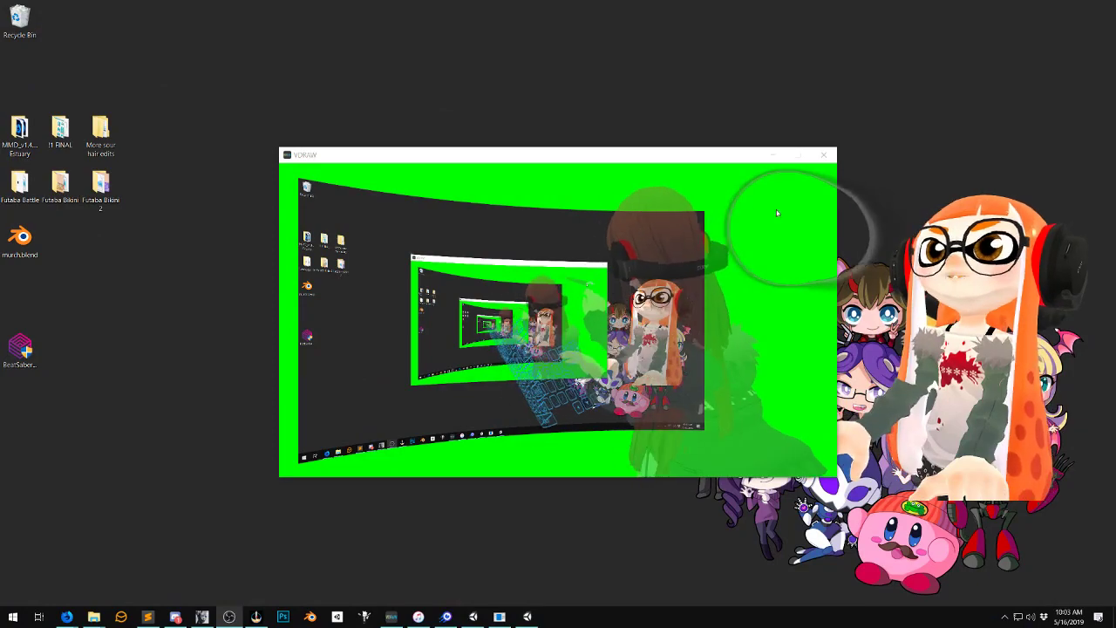
left_click(823, 154)
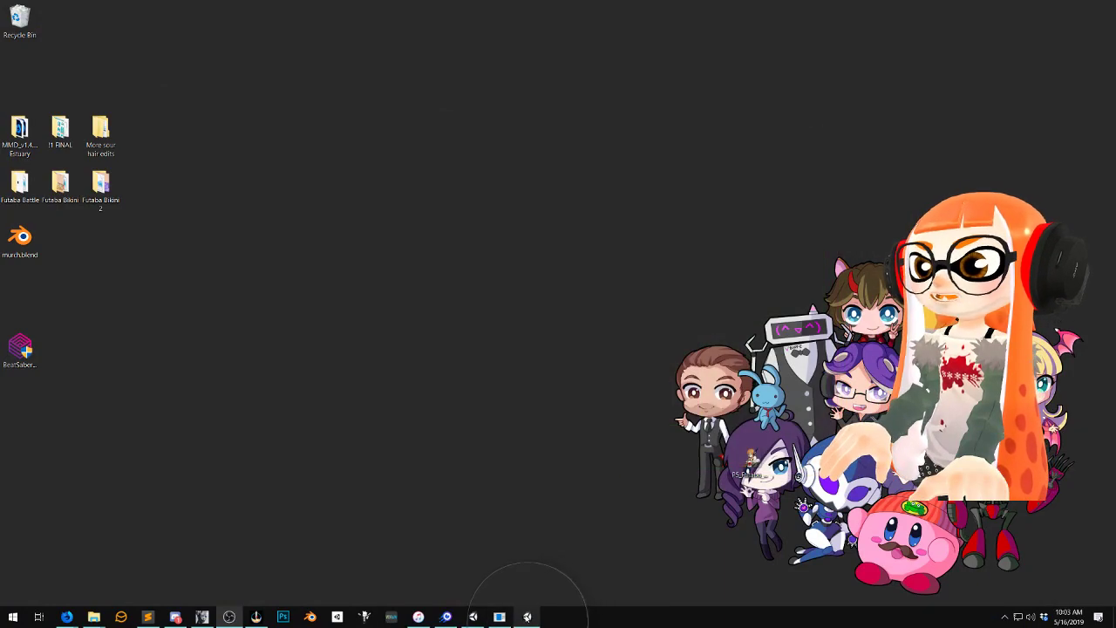
right_click(473, 617)
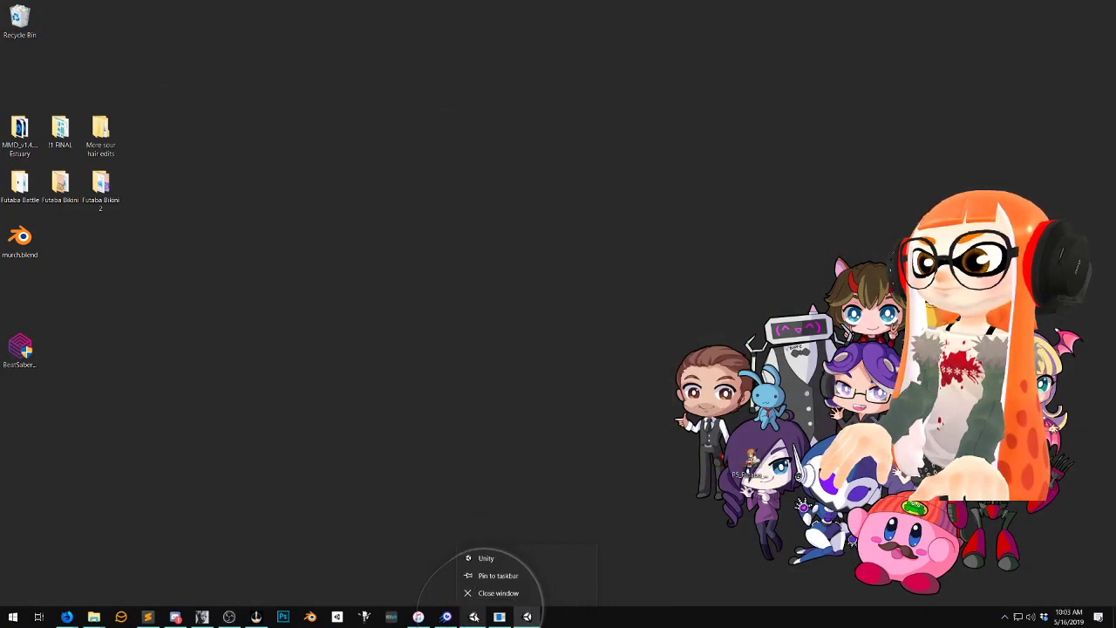
right_click(473, 616)
left_click(478, 596)
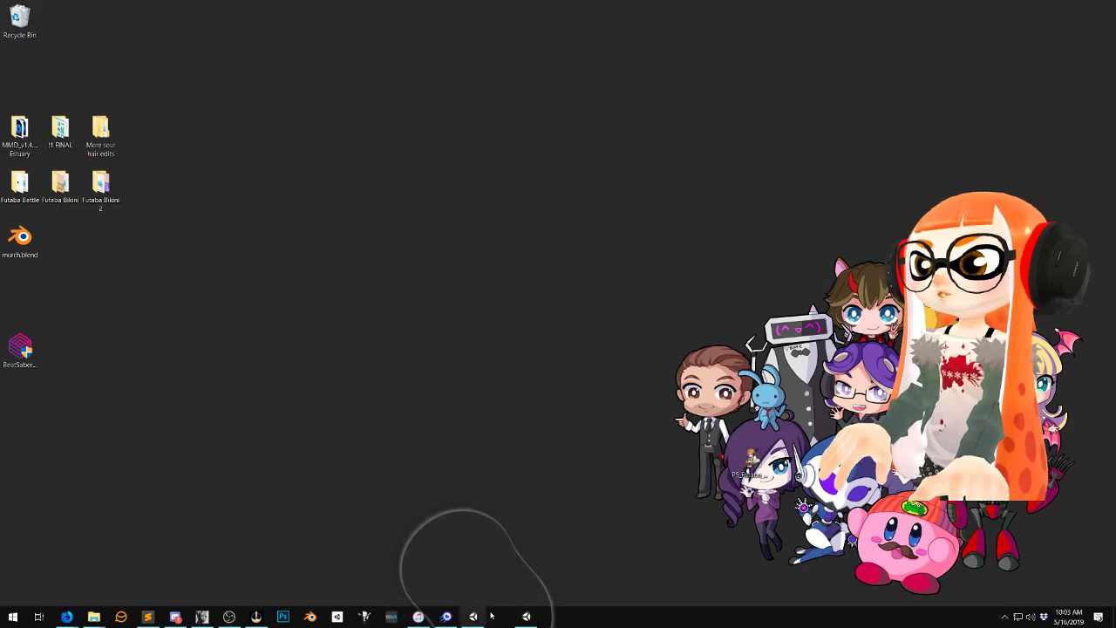
Launch VMagicMirror.exe from the VMagicMirror v0.8.0 folder and load the Futaba VRM, accepting its license
left_click(93, 616)
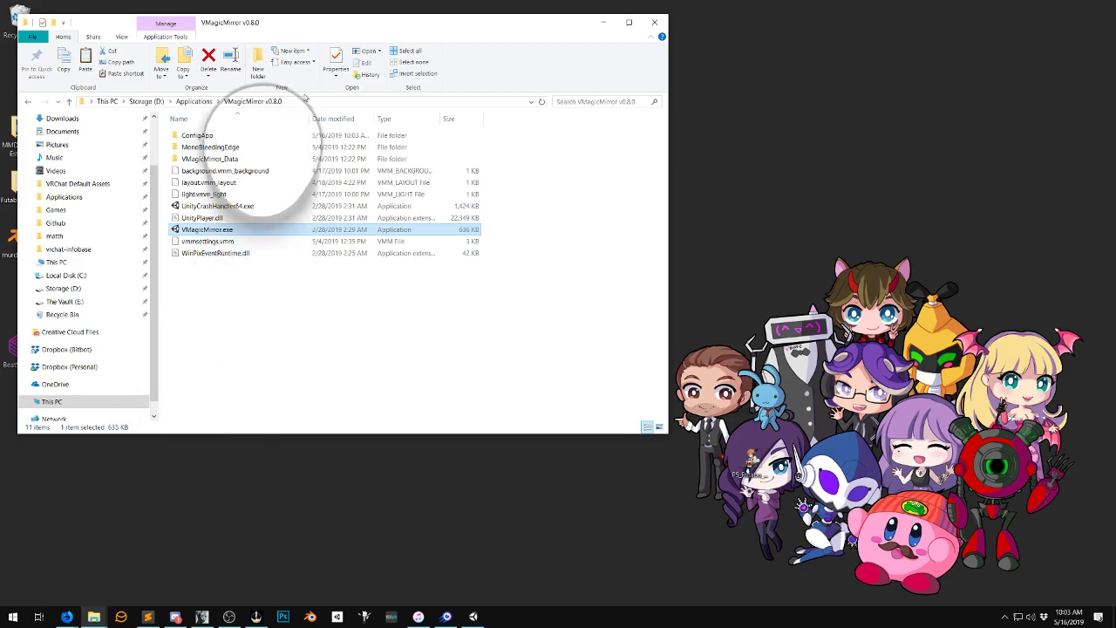
double_click(227, 233)
left_click(606, 416)
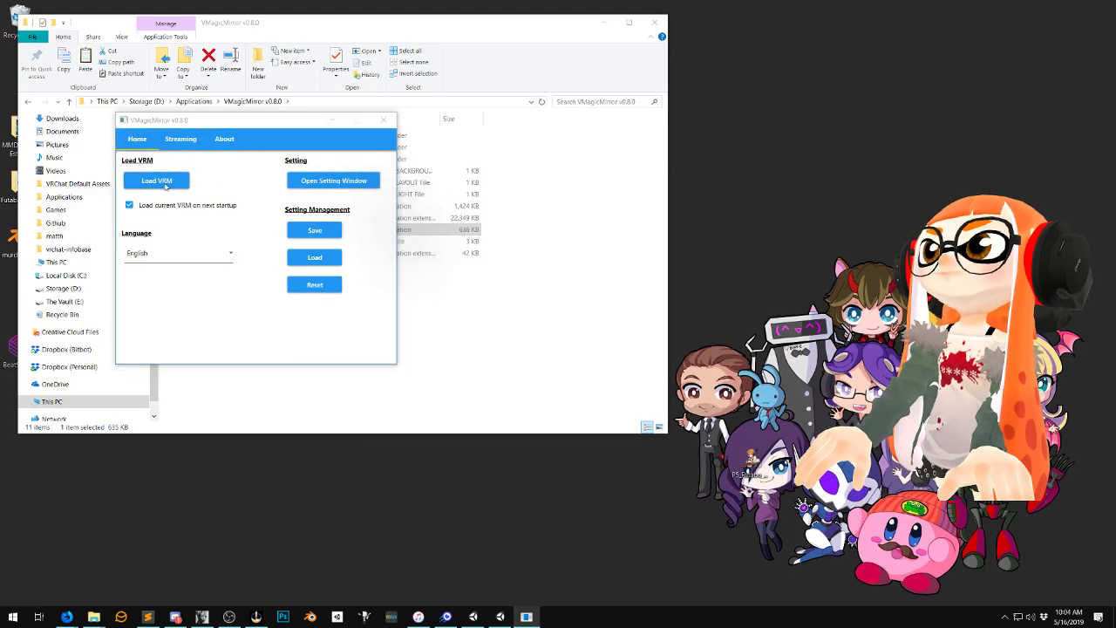
left_click(156, 182)
double_click(253, 229)
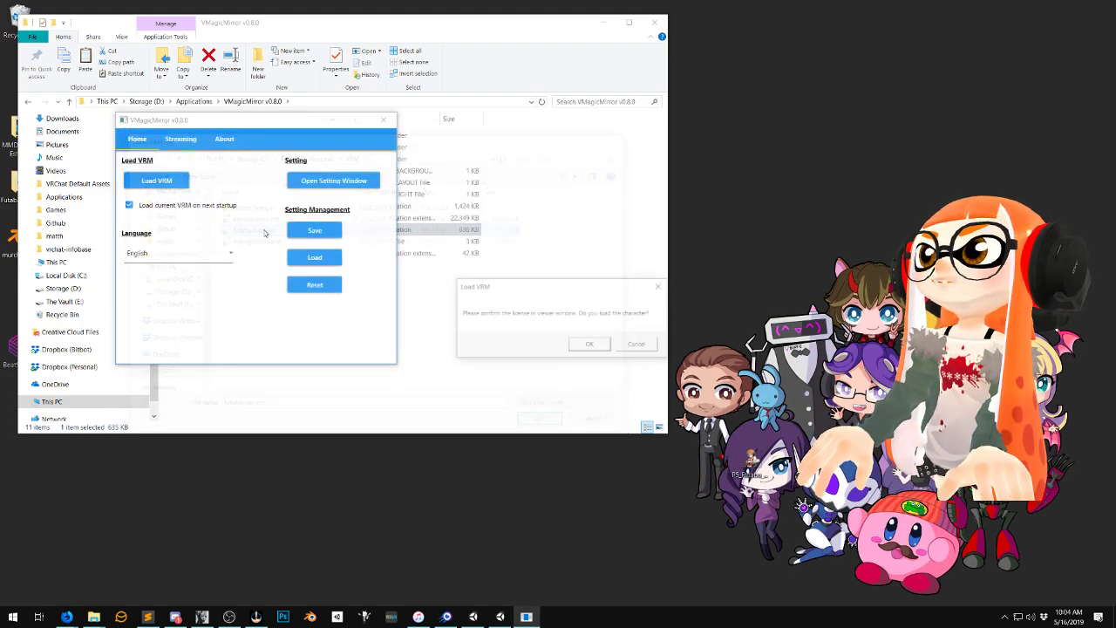
left_click(591, 345)
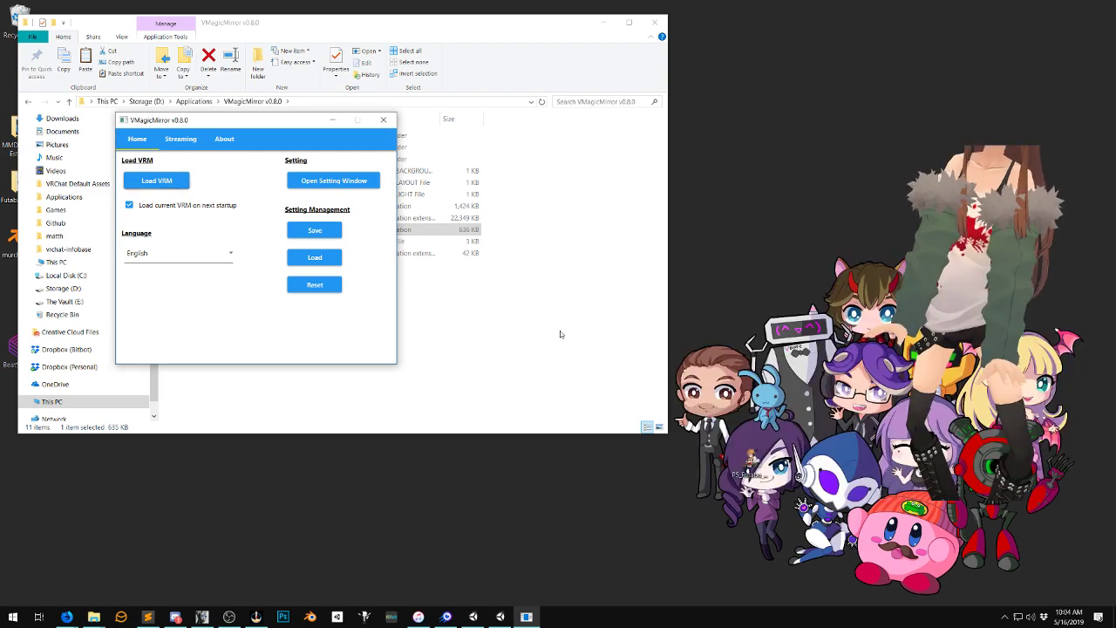
Open VMagicMirror's settings and look through the window, motion and layout options
left_click(307, 182)
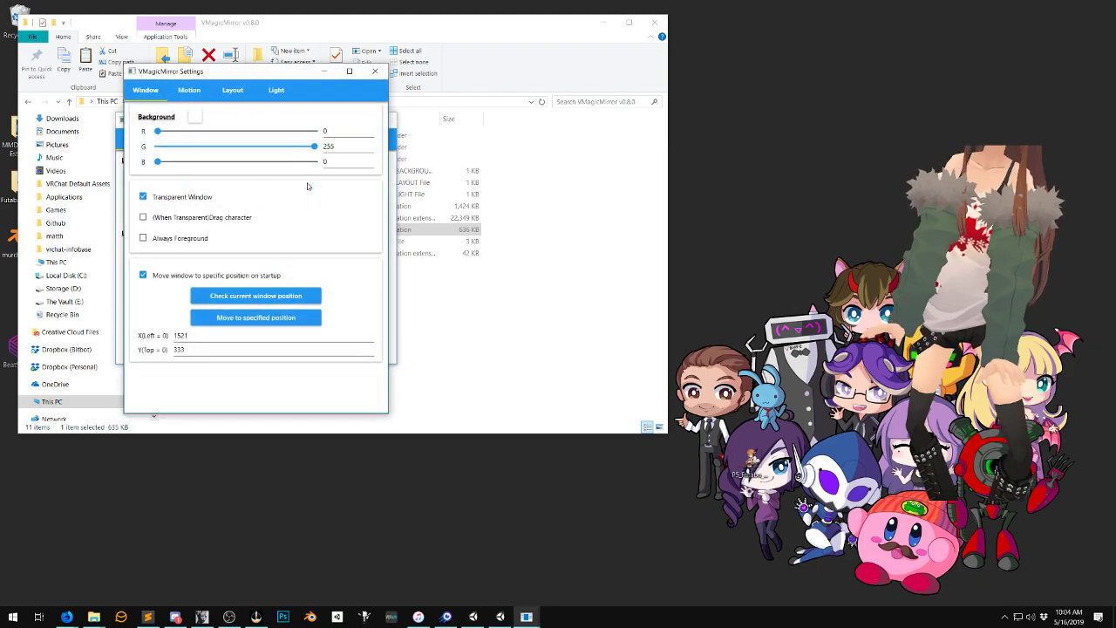
left_click(229, 91)
left_click(189, 90)
left_click(147, 90)
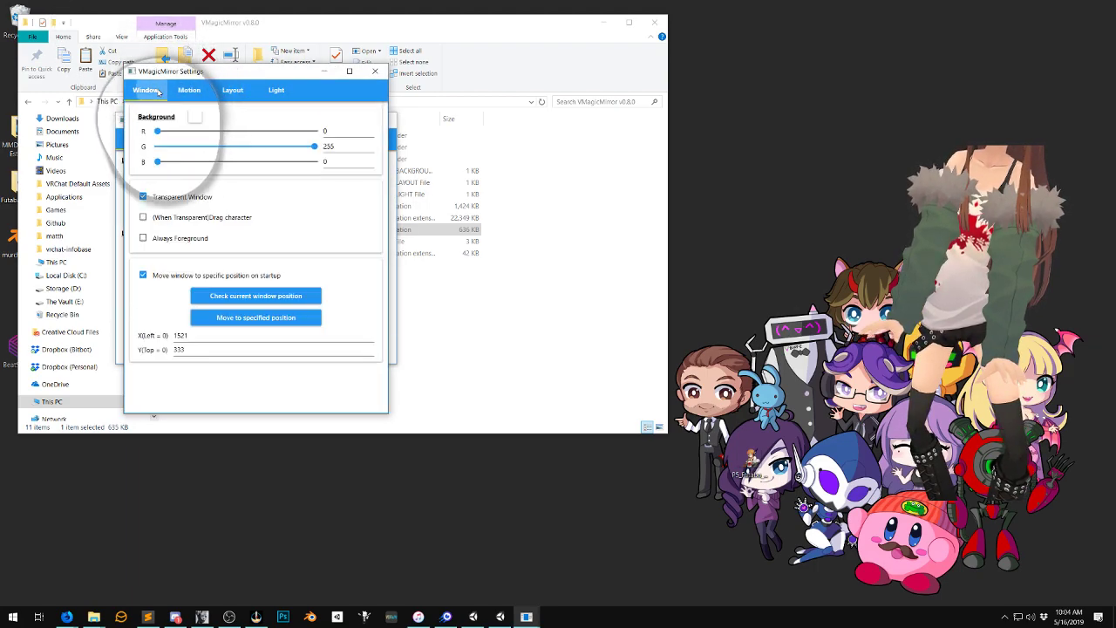
left_click(231, 91)
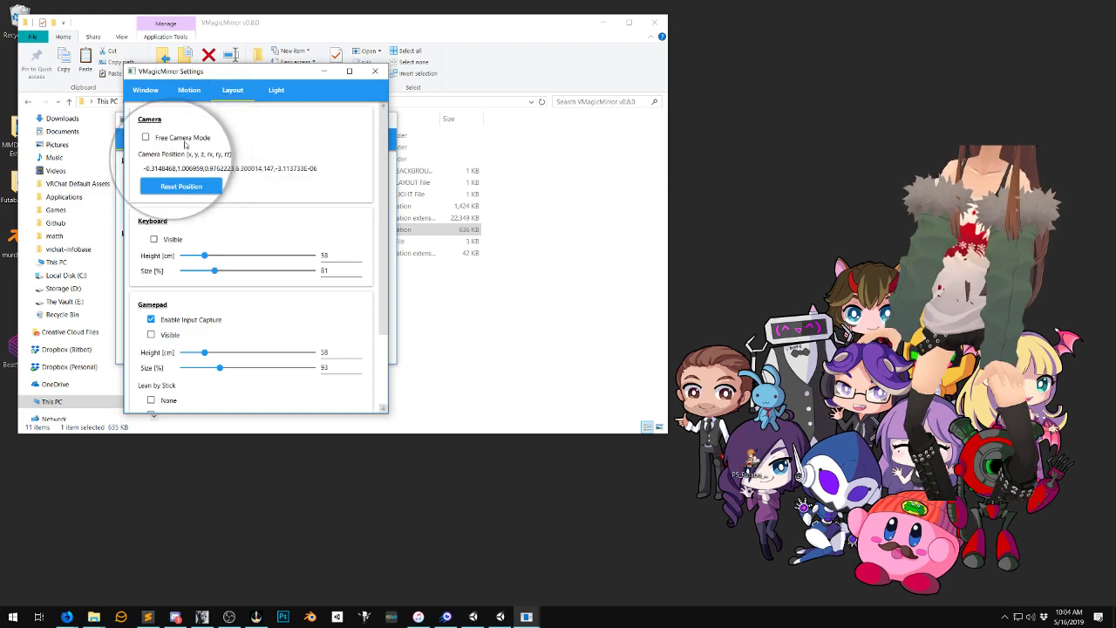
Try to reframe the avatar in the transparent window using Free Camera Mode
left_click(935, 268)
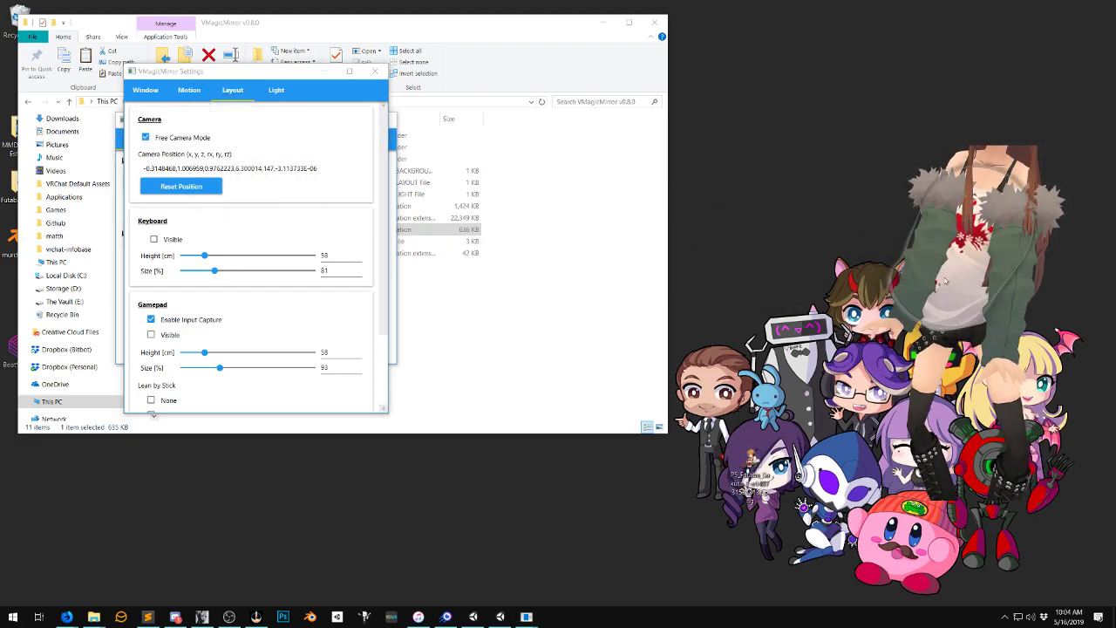
right_click(942, 271)
left_click(149, 138)
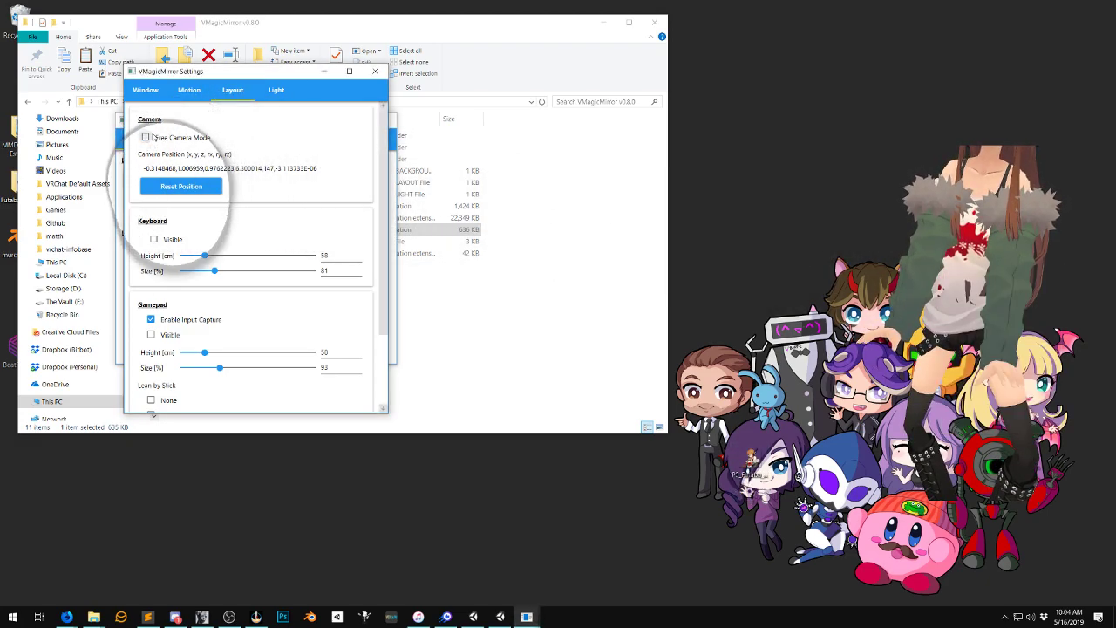
scroll(247, 281, "down", 1)
scroll(247, 282, "up", 1)
Enable Free Camera Mode and reset the camera position to bring the avatar into view
left_click(147, 137)
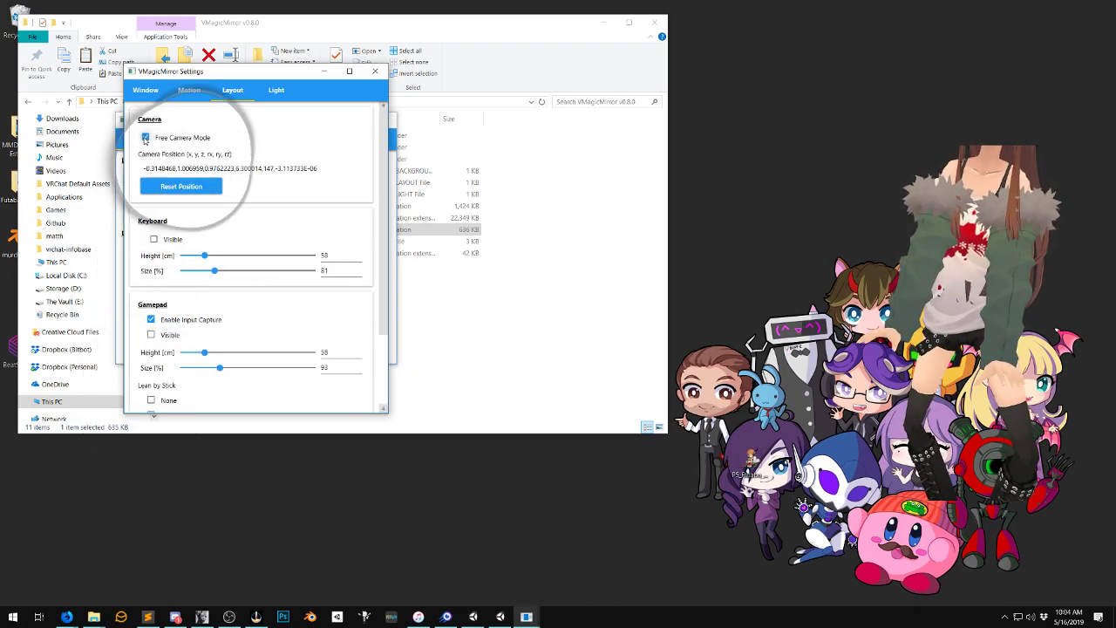
left_click(194, 186)
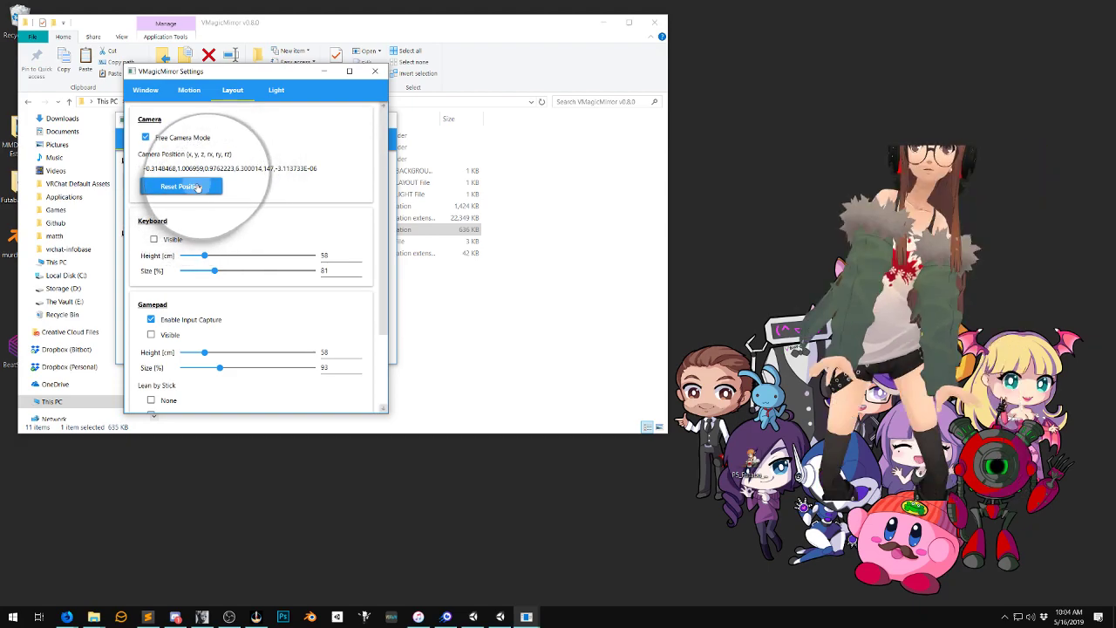
left_click(823, 253)
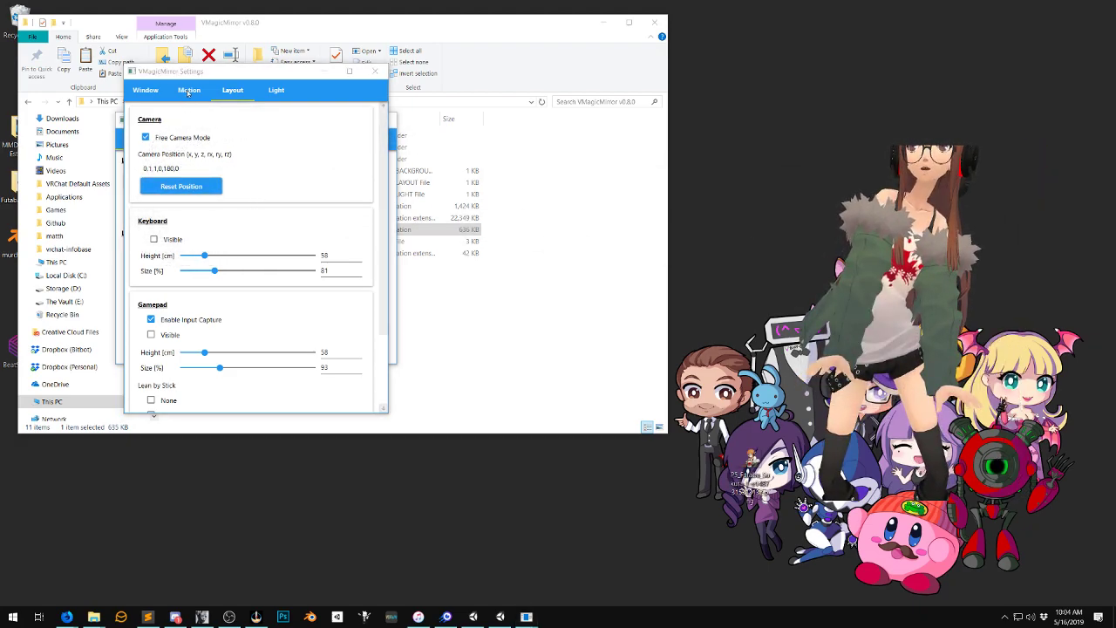
Turn off Free Camera Mode in the layout settings and cancel the accidental file copy to the desktop
left_click(147, 90)
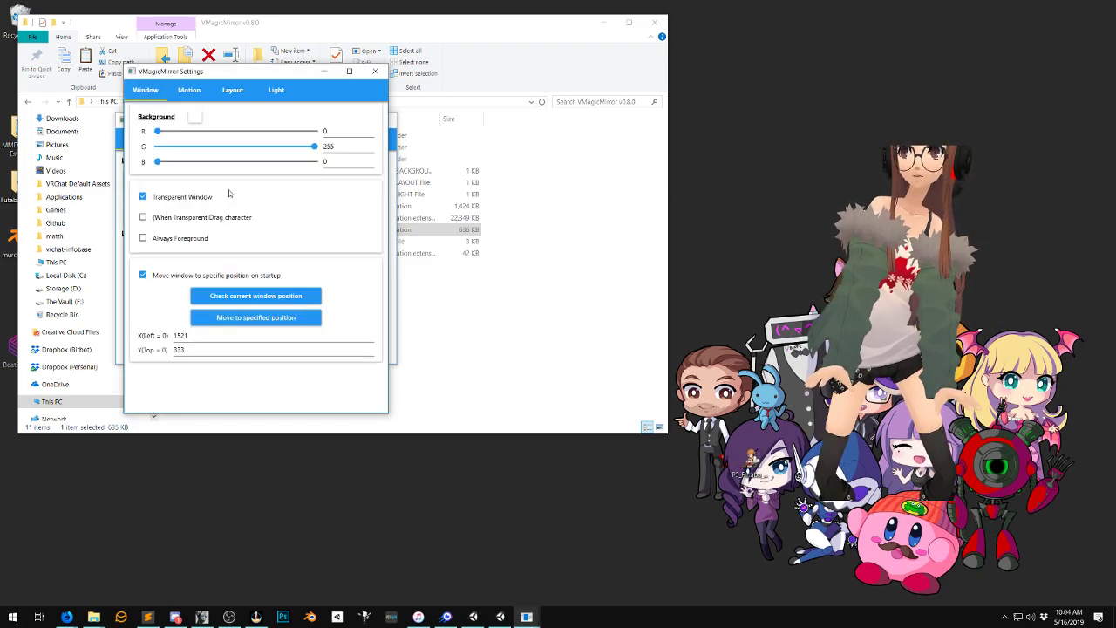
left_click(176, 91)
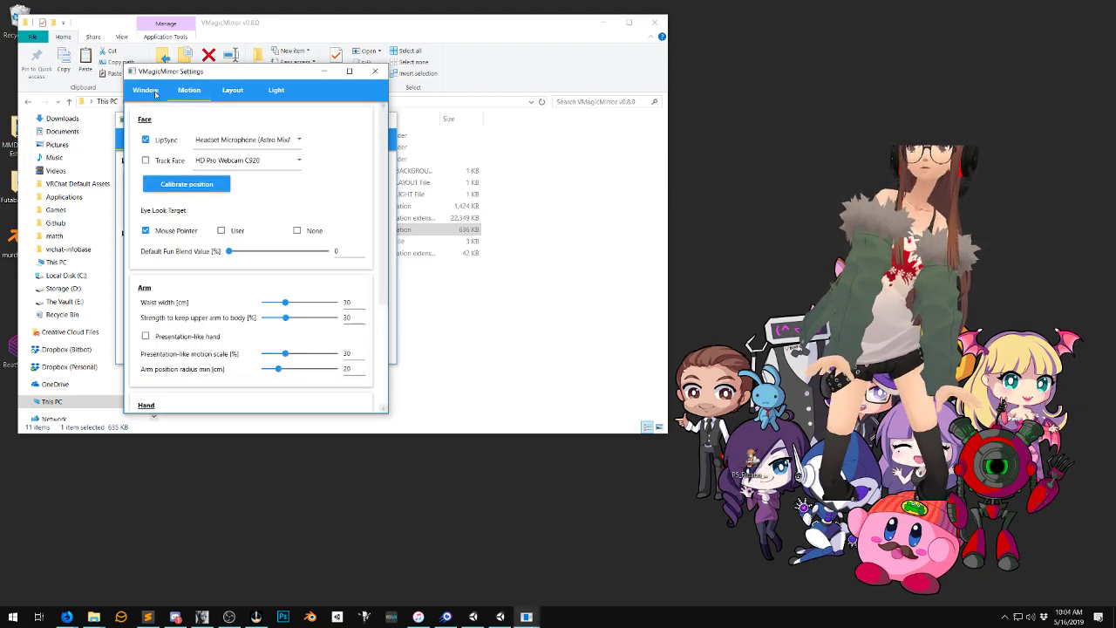
left_click(231, 91)
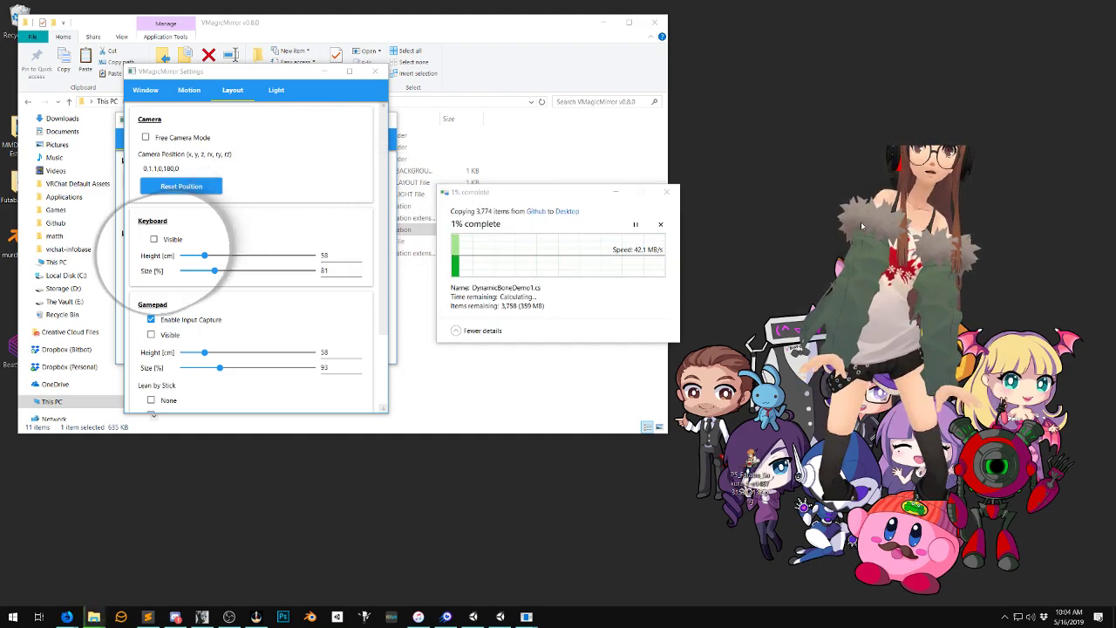
left_click(666, 191)
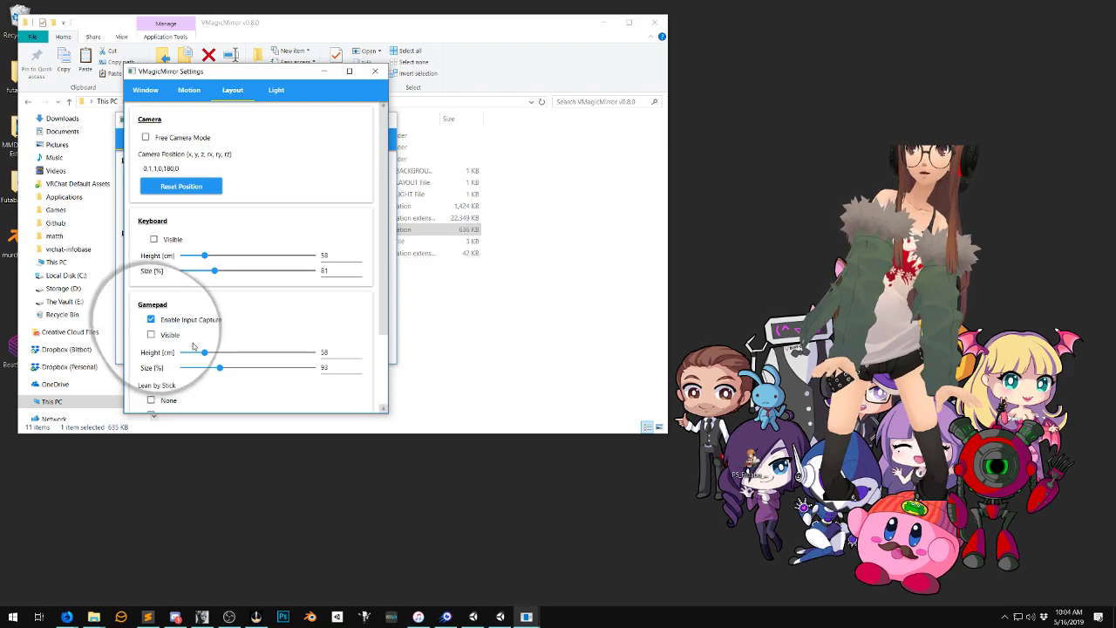
Set the keyboard height to 100 cm and its size to 73%, and the gamepad height to 60 cm
mouse_move(219, 271)
left_mouse_down()
mouse_move(206, 256)
mouse_move(246, 254)
mouse_move(225, 257)
left_mouse_up()
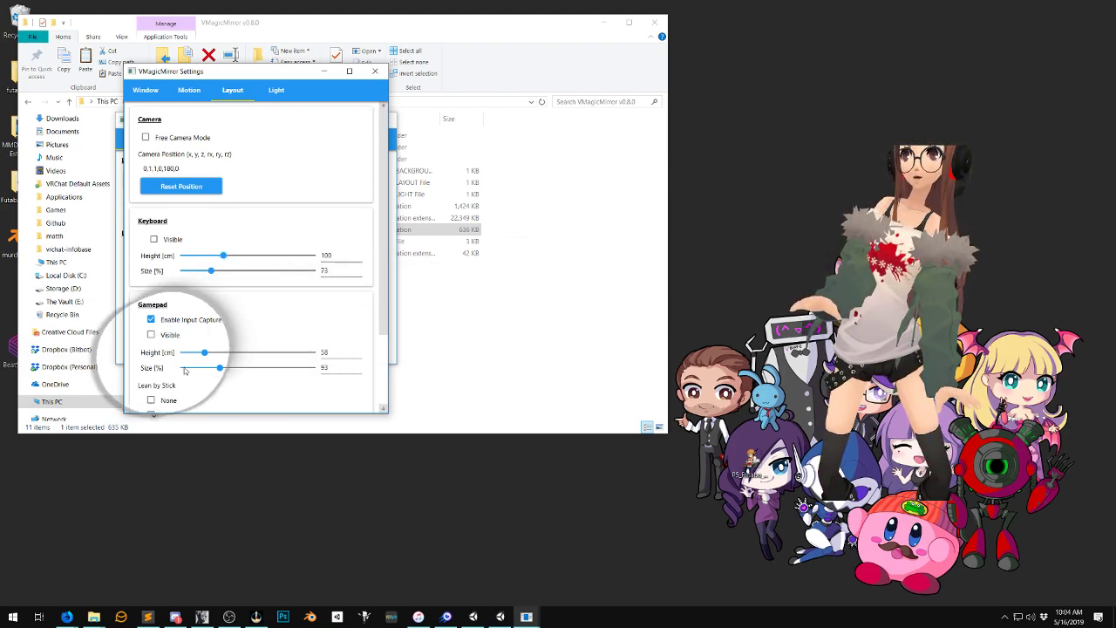
left_click_drag(204, 353, 205, 353)
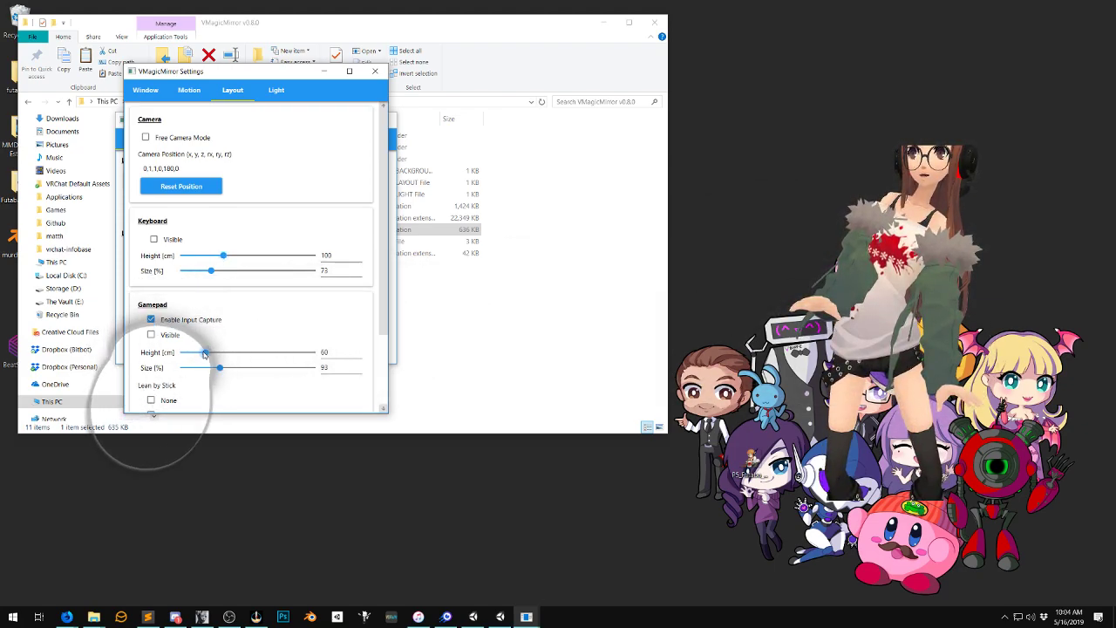
scroll(157, 406, "down", 2)
scroll(172, 350, "up", 3)
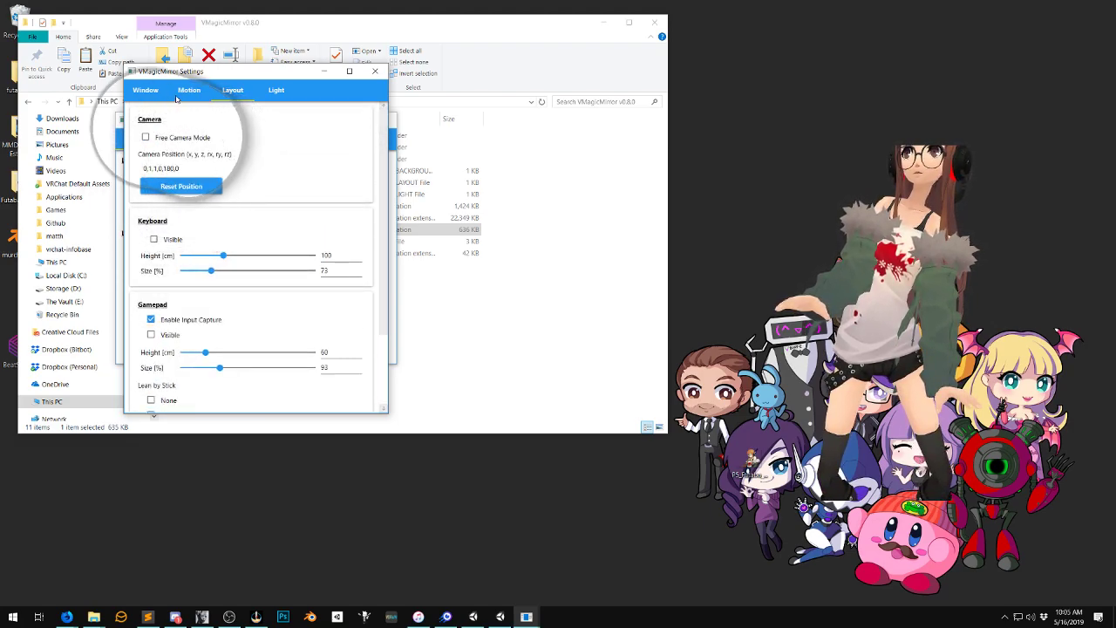
Turn off the transparent window and enable dragging the character when transparent
left_click(145, 90)
left_click(155, 198)
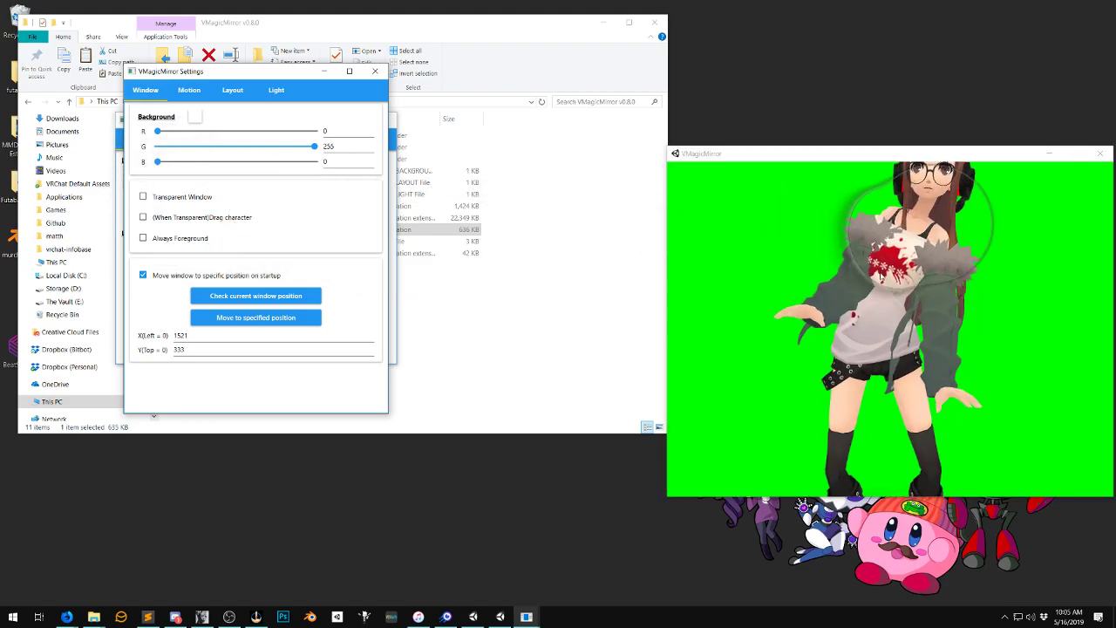
left_click(905, 279)
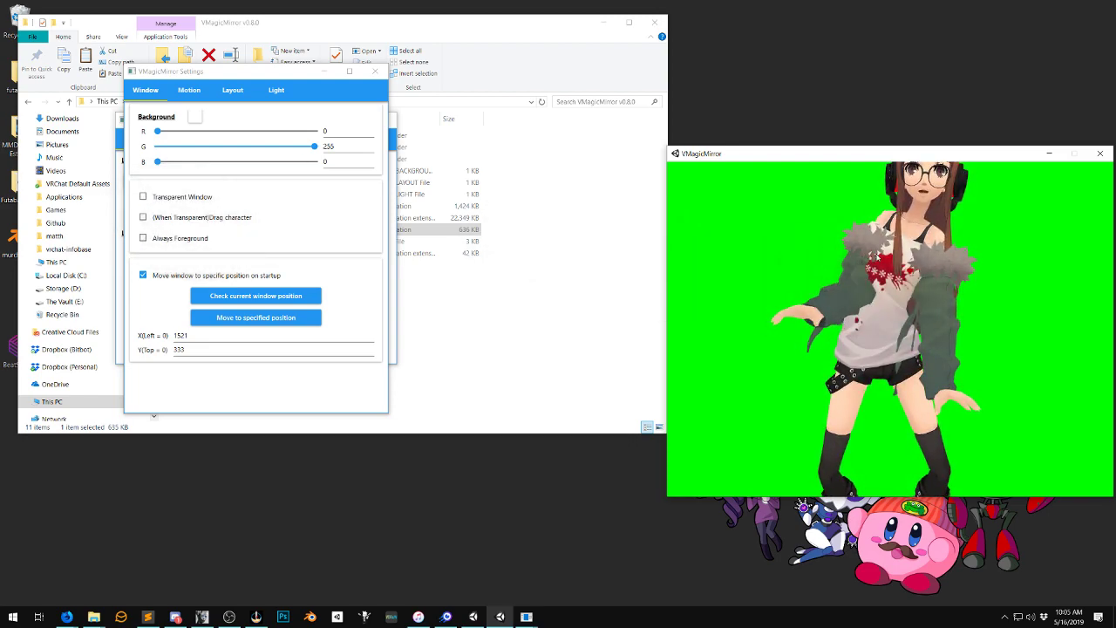
left_click(144, 218)
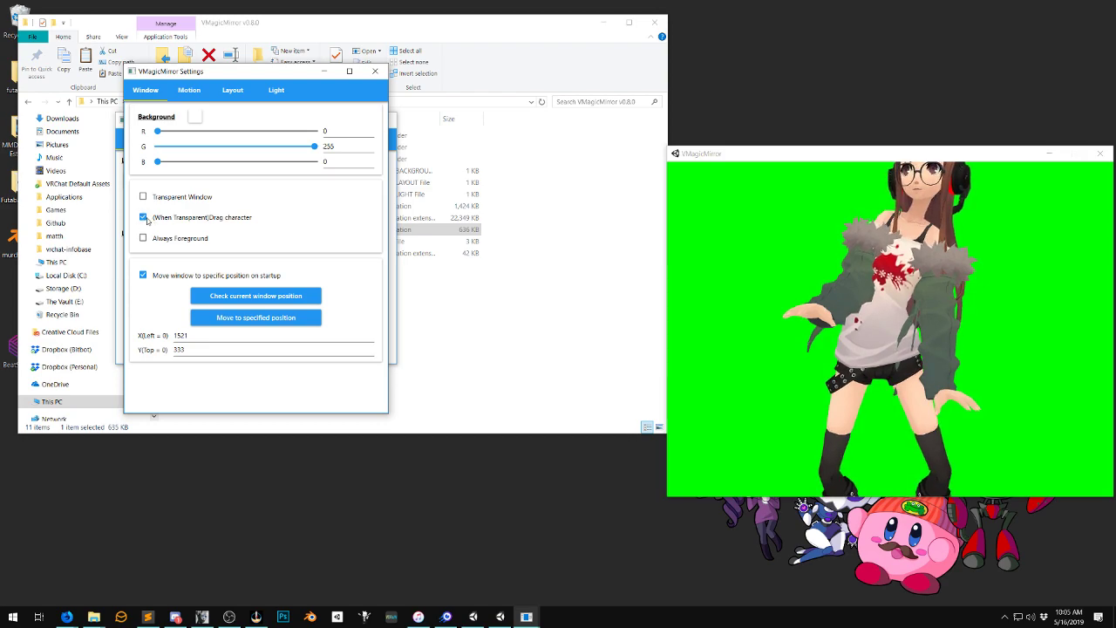
Enable Free Camera Mode in the layout settings and frame the camera on the avatar's head and upper body at a slight angle
left_click(190, 89)
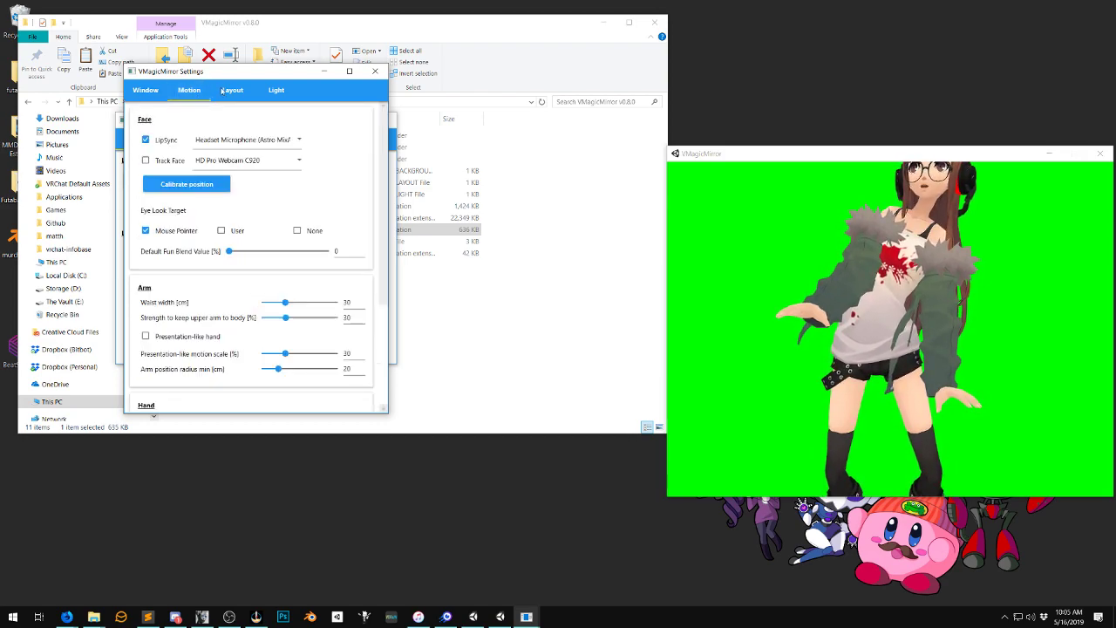
left_click(234, 90)
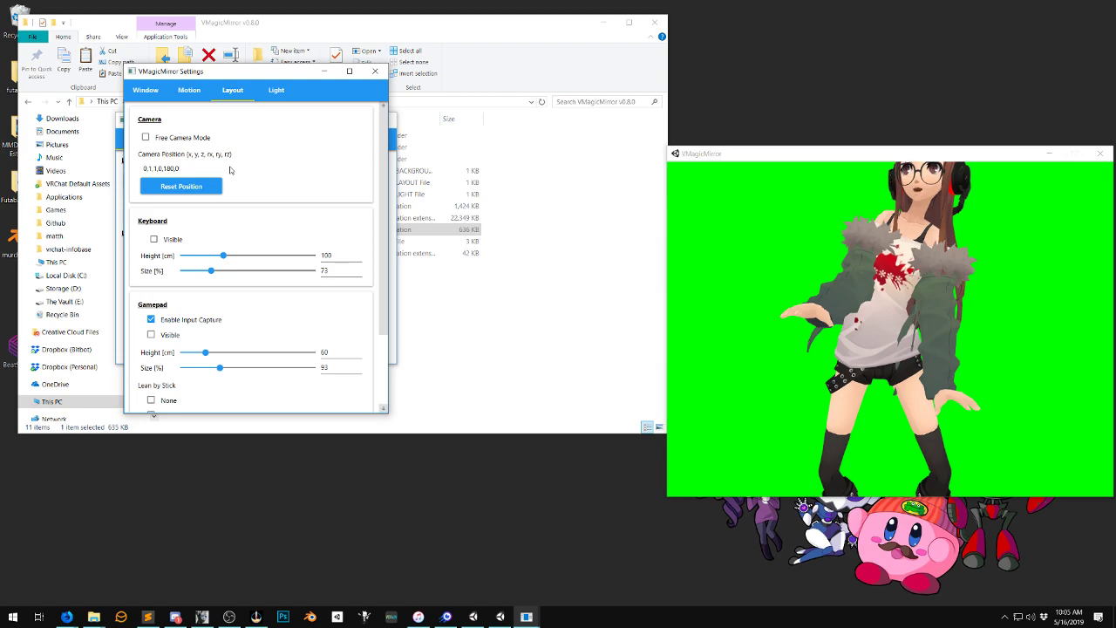
left_click(146, 138)
left_click(881, 272)
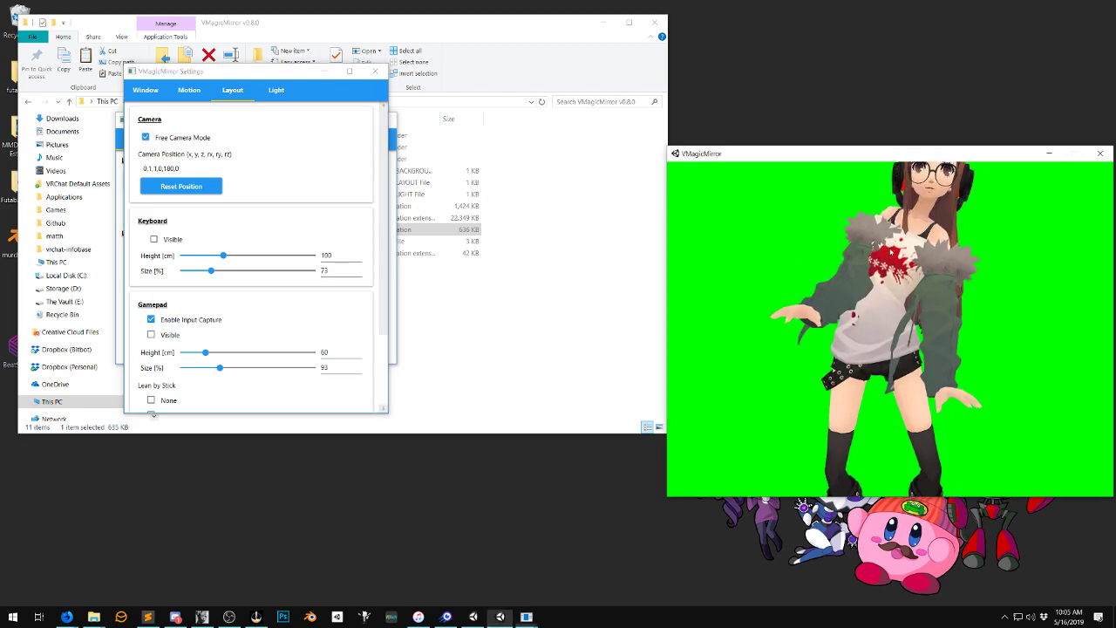
scroll(881, 272, "up", 3)
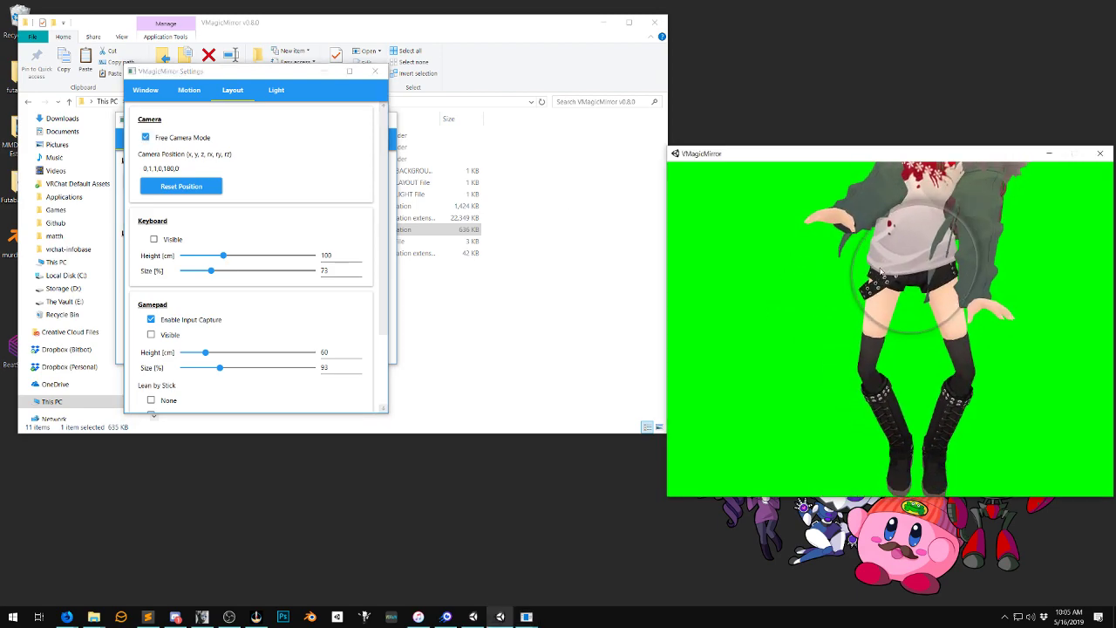
mouse_move(881, 271)
right_mouse_down()
mouse_move(904, 233)
mouse_move(892, 274)
right_mouse_up()
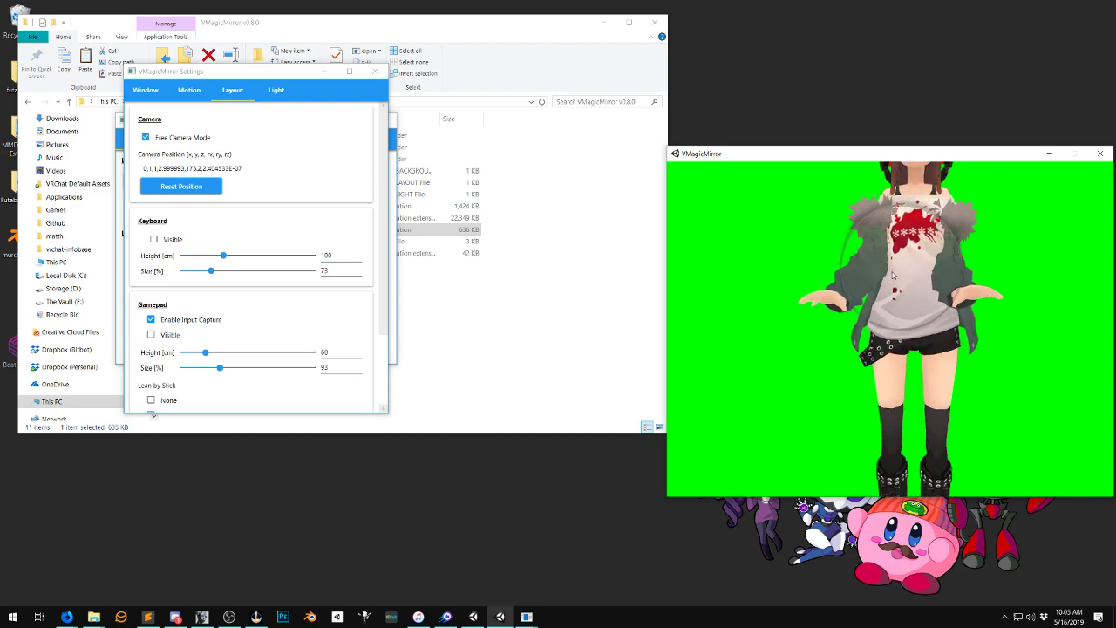
middle_click_drag(894, 262, 907, 262)
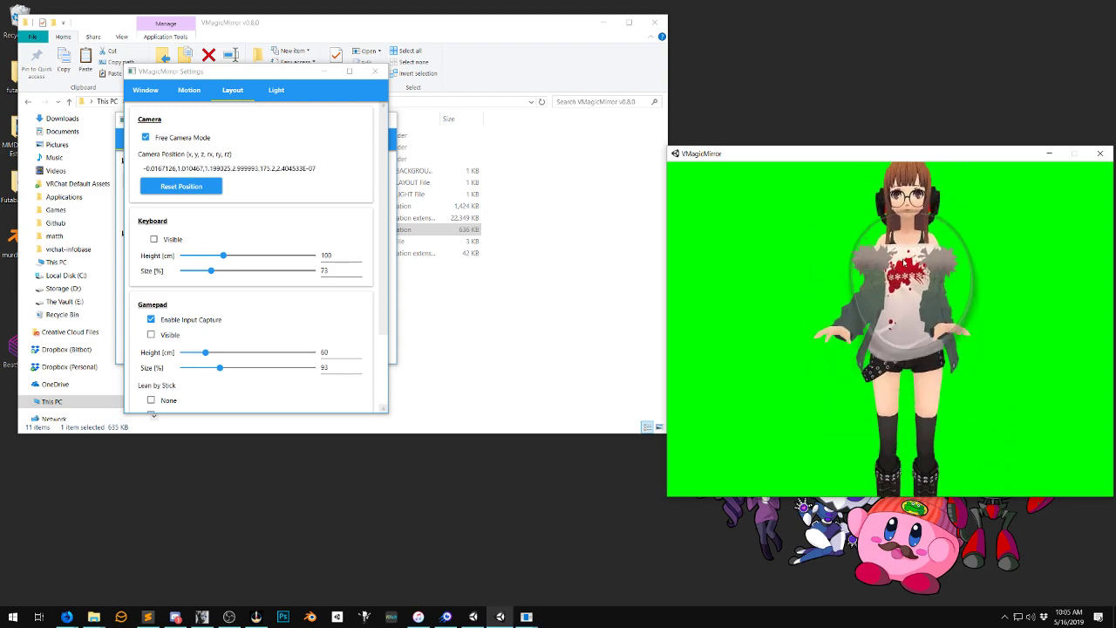
scroll(905, 282, "up", 5)
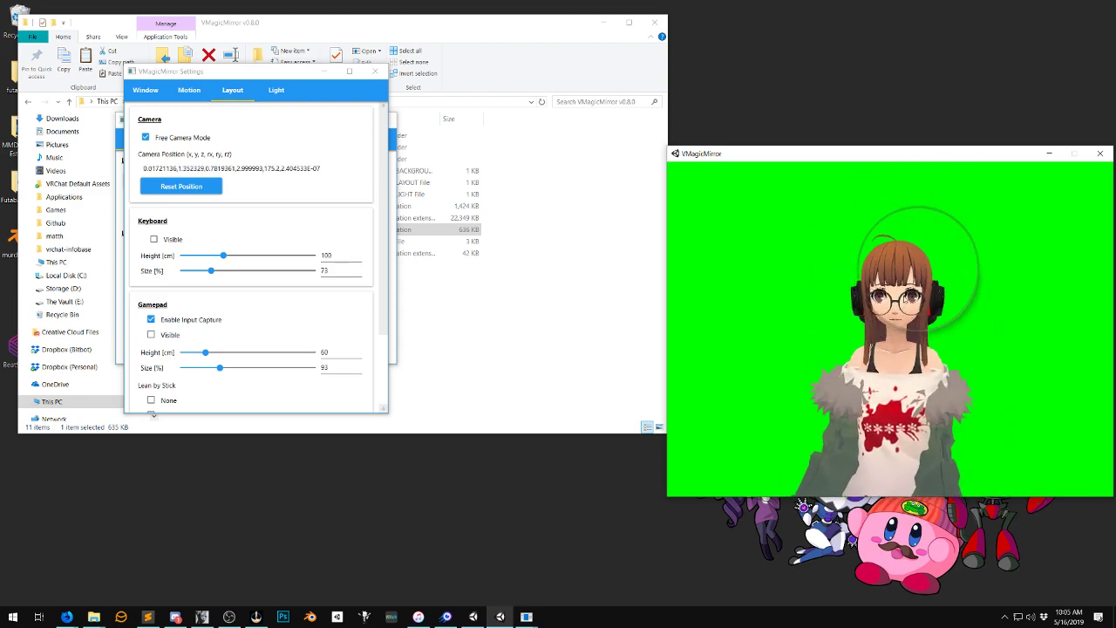
middle_click_drag(913, 281, 907, 290)
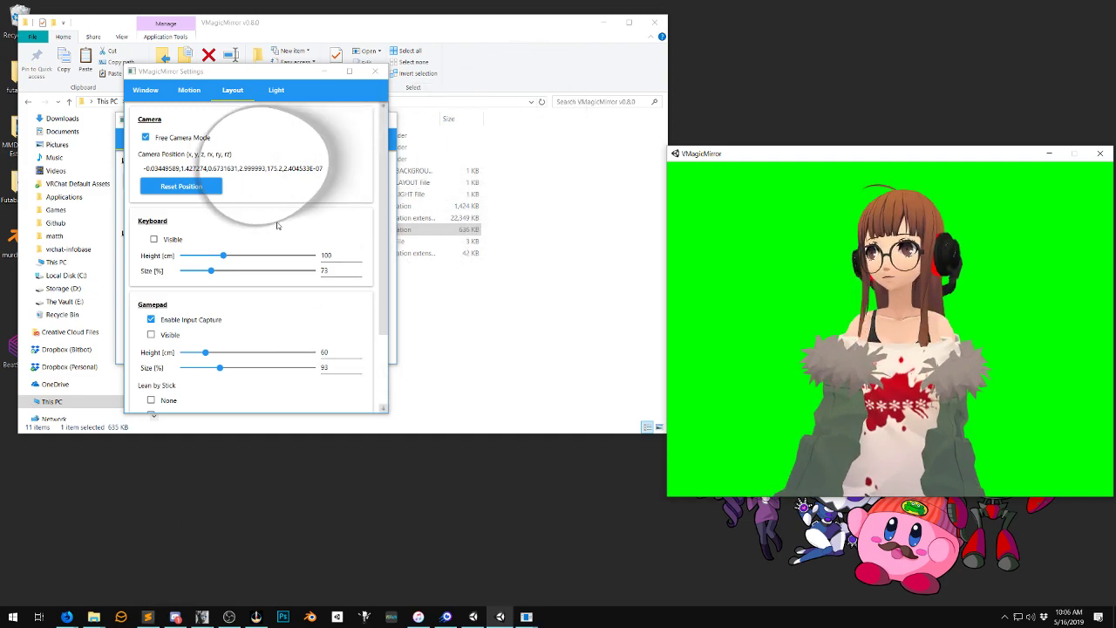
Close the settings window, the control window and the avatar window of VMagicMirror
left_click(375, 71)
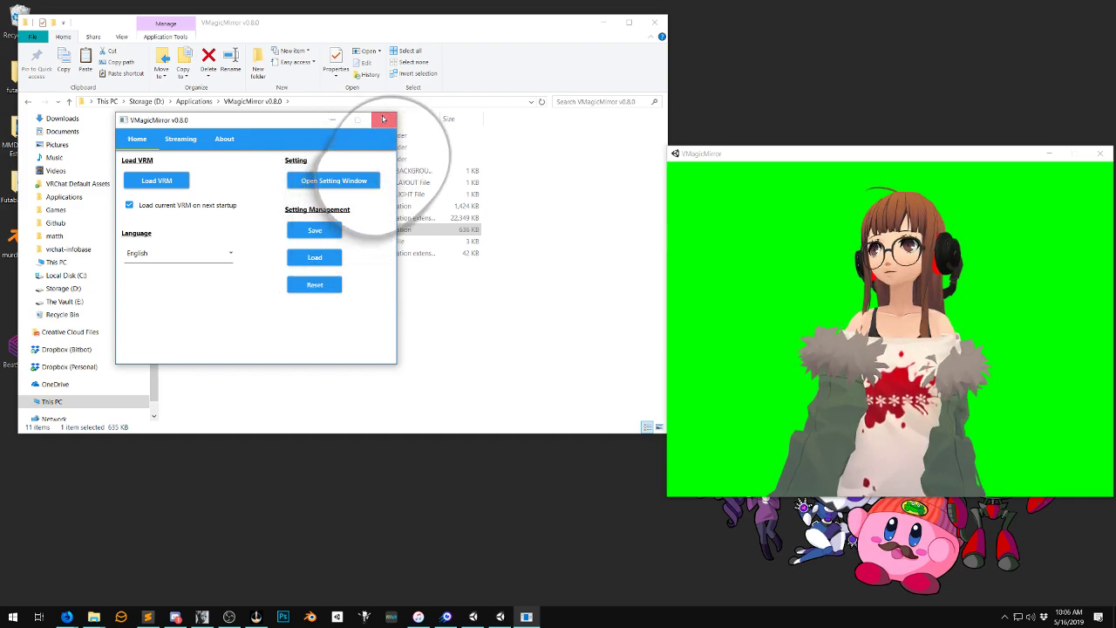
left_click(382, 118)
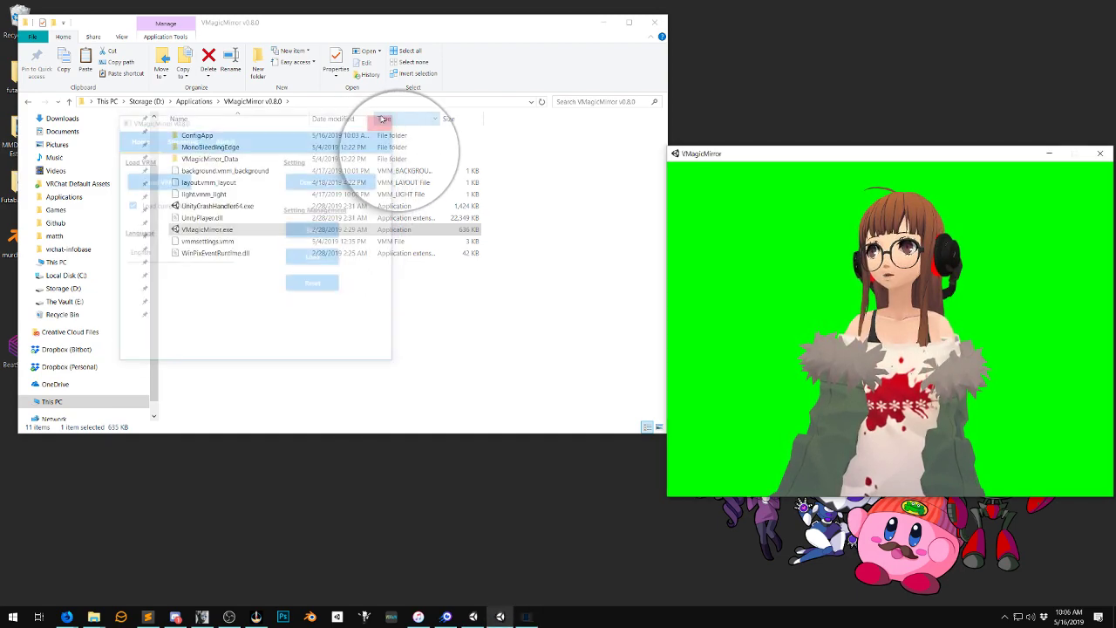
left_click(1099, 155)
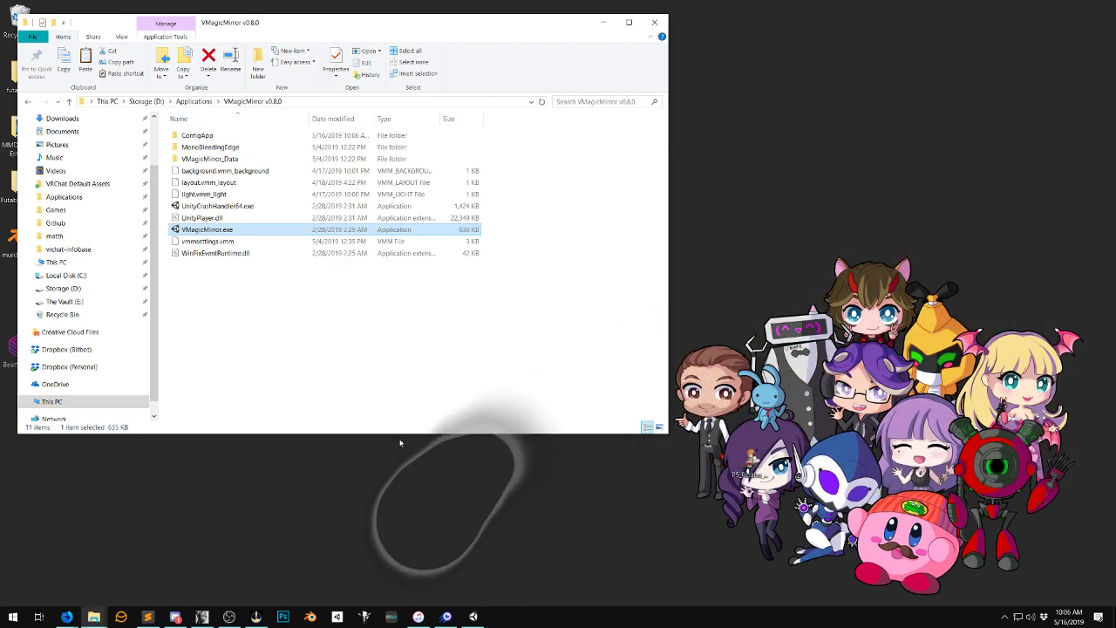
left_click(473, 617)
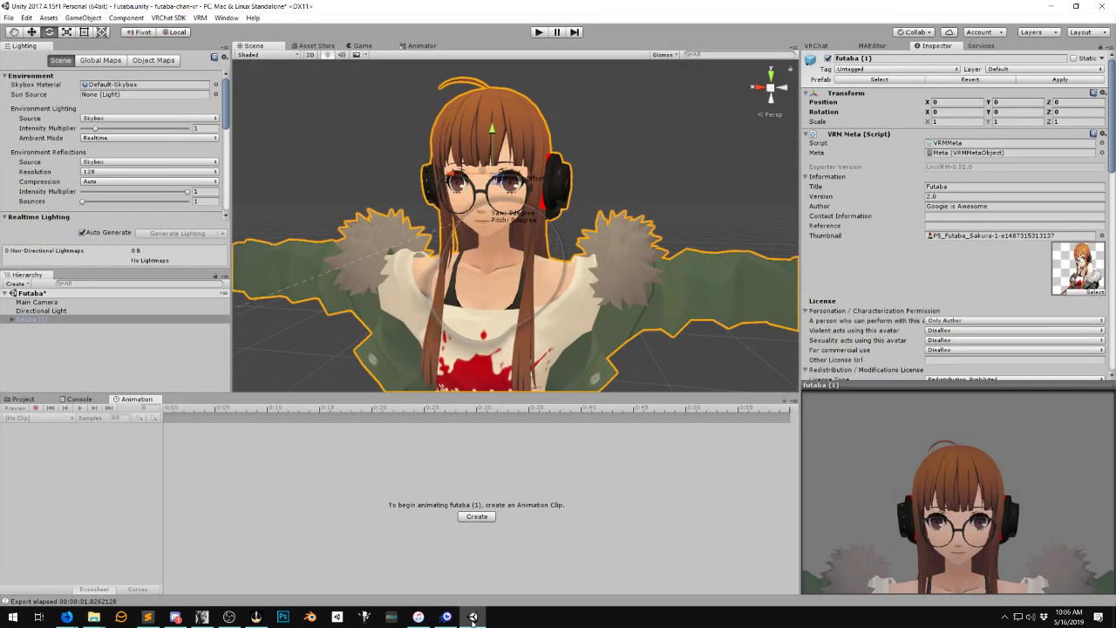
left_click(473, 618)
key("super")
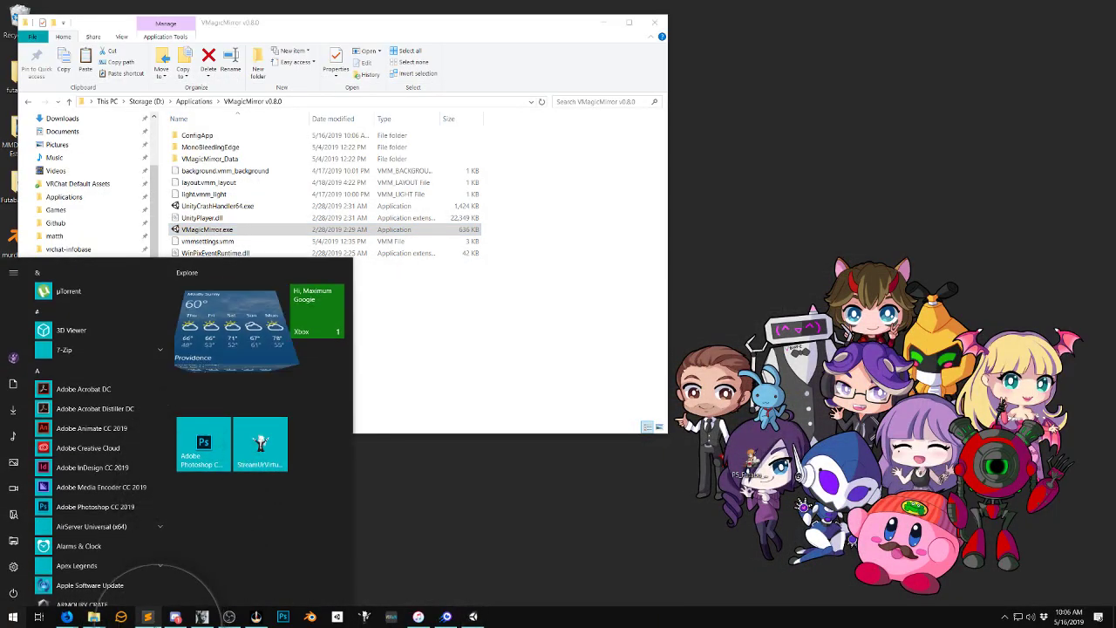
left_click(90, 598)
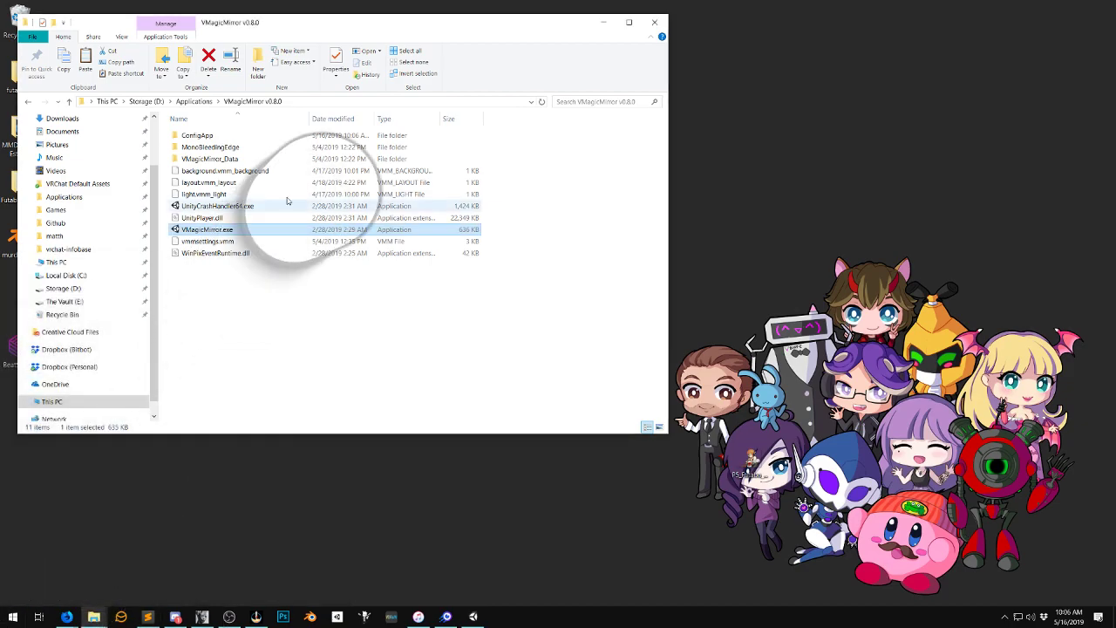
Relaunch VMagicMirror and load the settings file vmmsettings.vmm from the Applications\VMagicMirror v0.8.0 folder on Storage (D:)
double_click(241, 230)
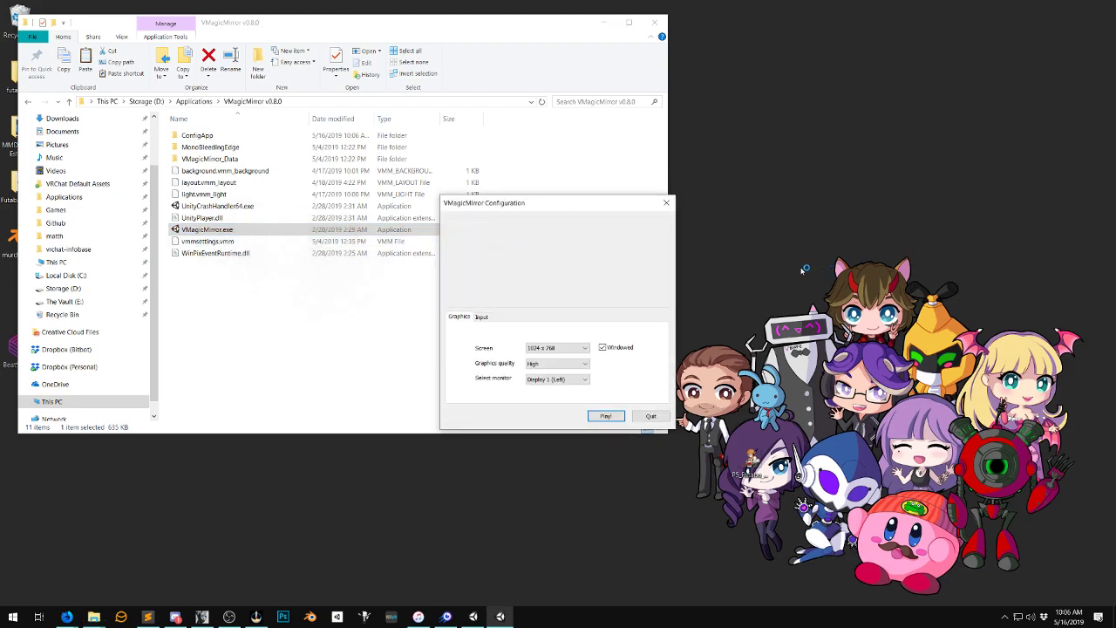
left_click(607, 417)
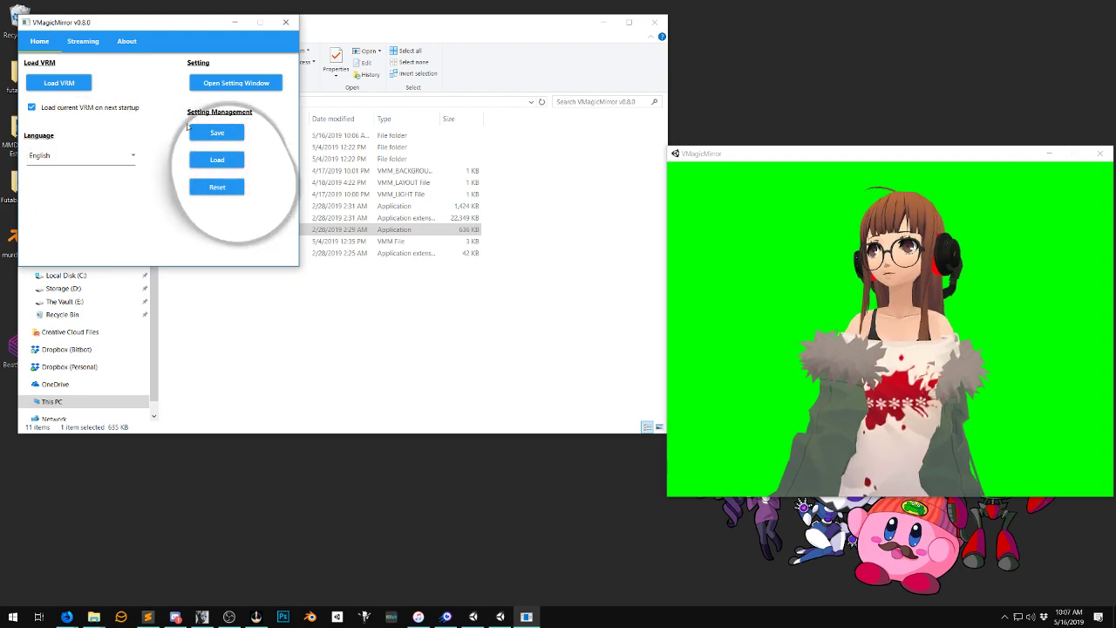
left_click(218, 160)
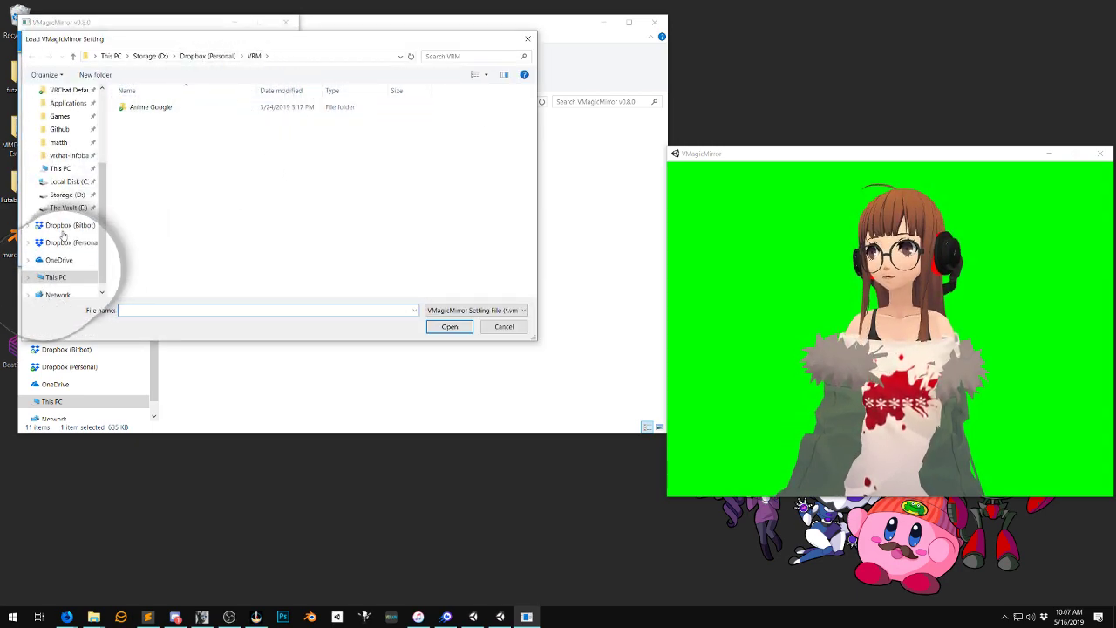
left_click(75, 195)
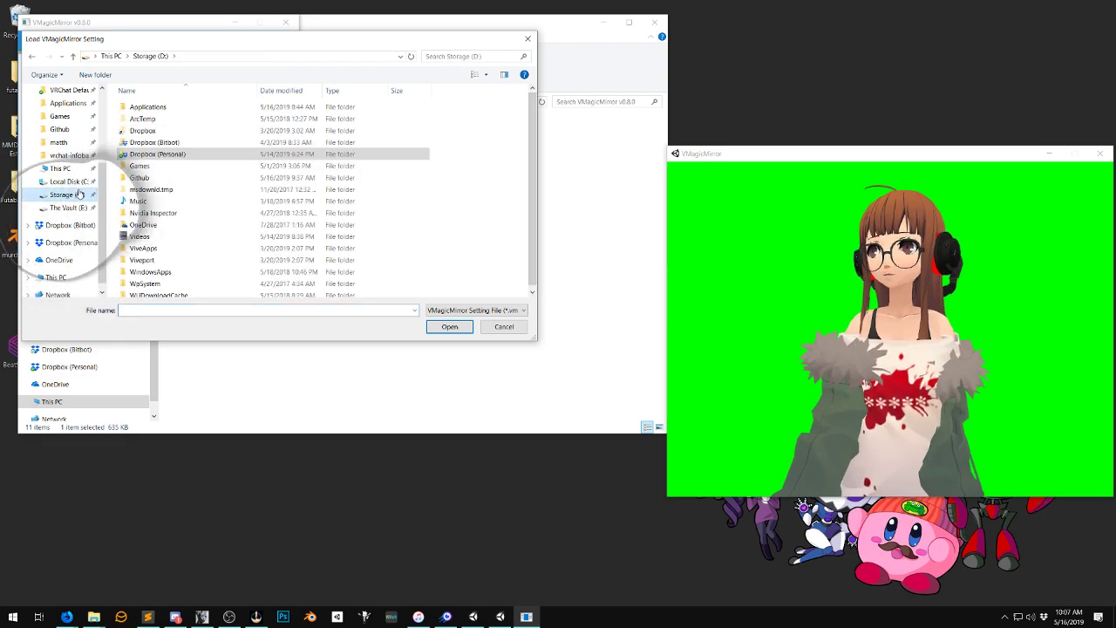
left_click(148, 108)
double_click(148, 108)
double_click(150, 108)
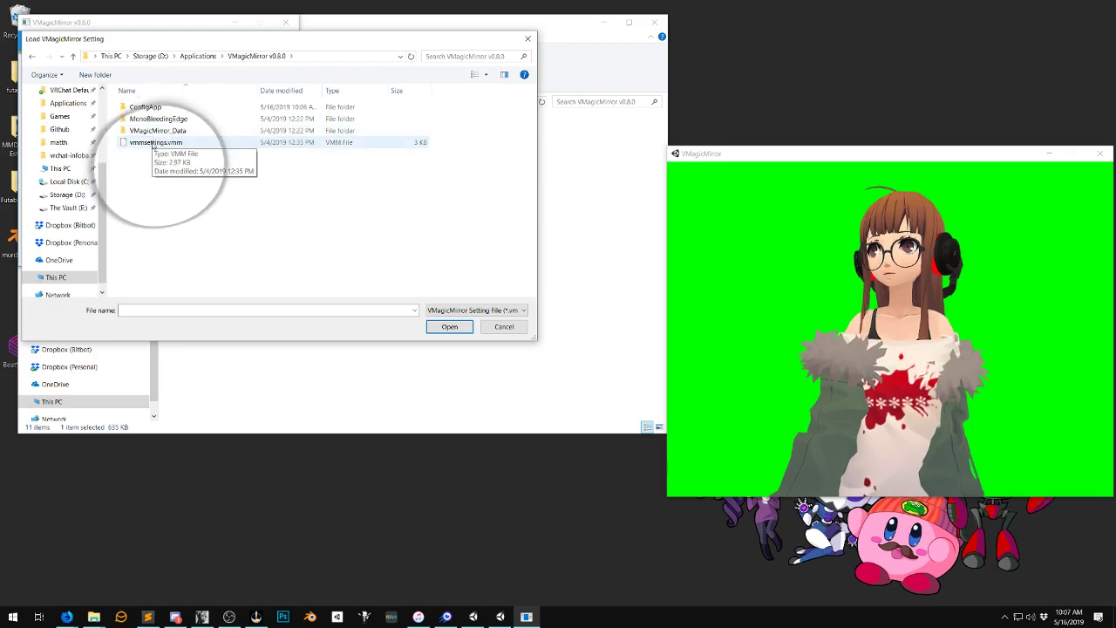
double_click(141, 142)
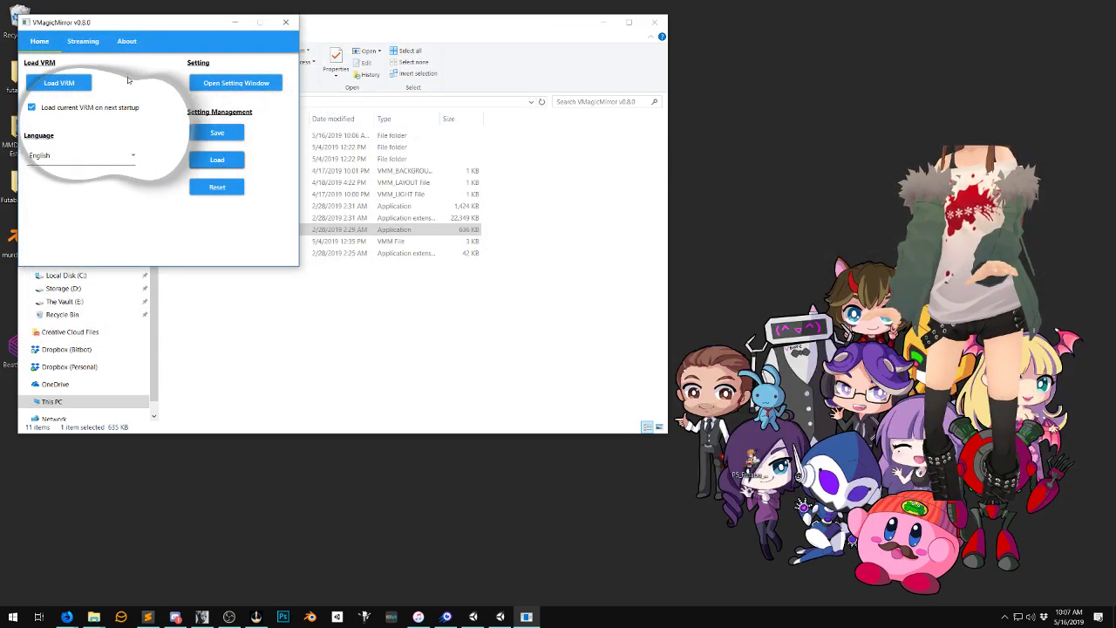
Load the inklingfutaba.vrm model from the VRM folder in Dropbox (Personal) and accept its license
left_click(60, 82)
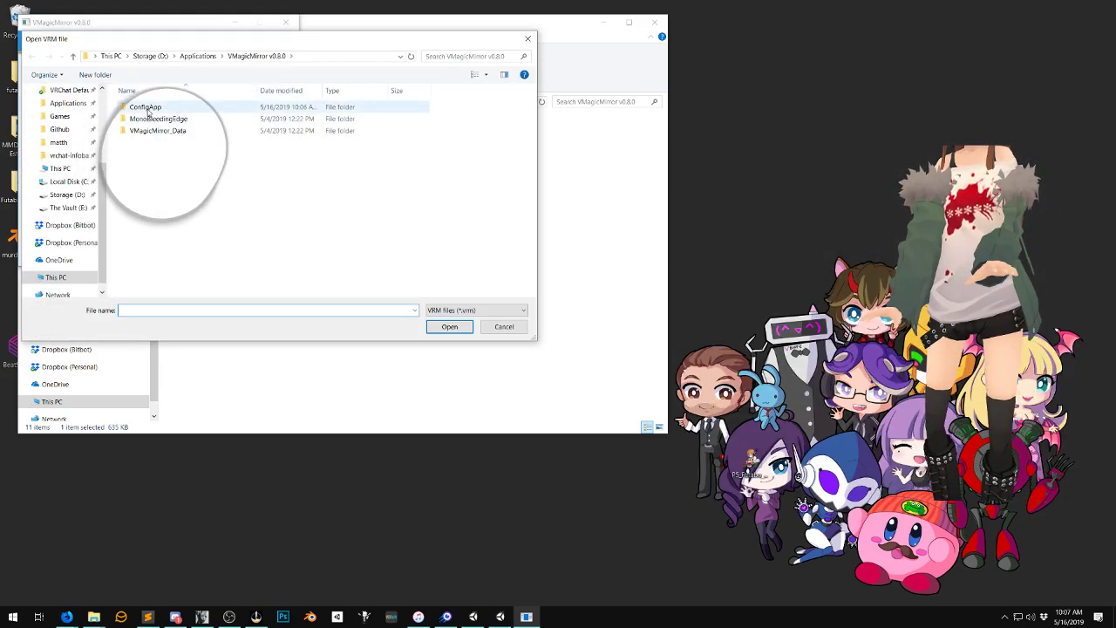
scroll(72, 132, "up", 1)
scroll(71, 131, "up", 3)
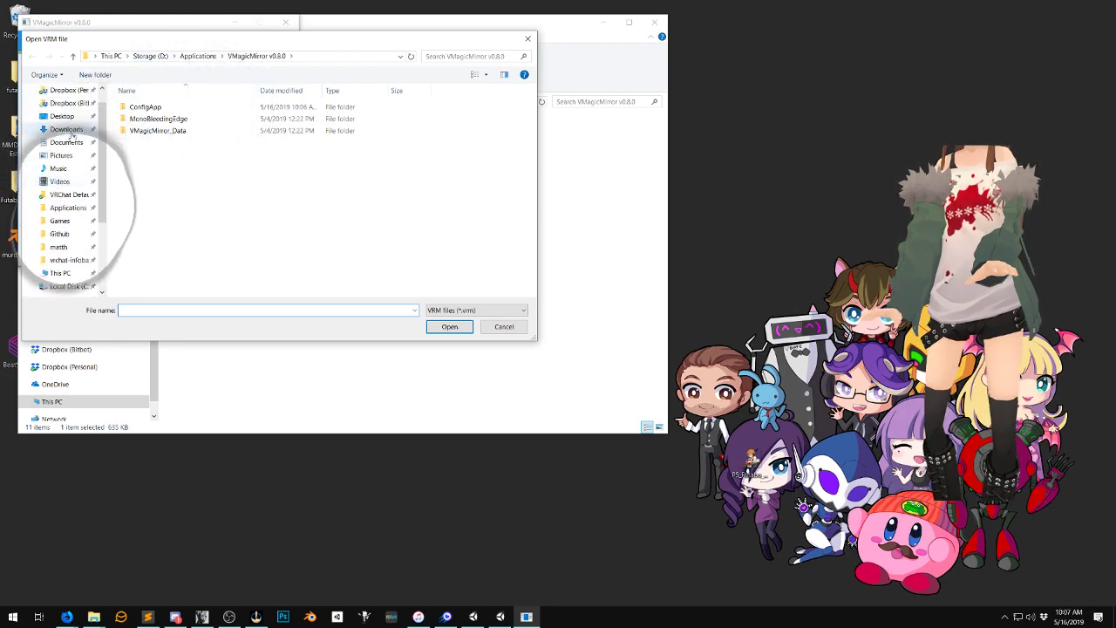
left_click(70, 112)
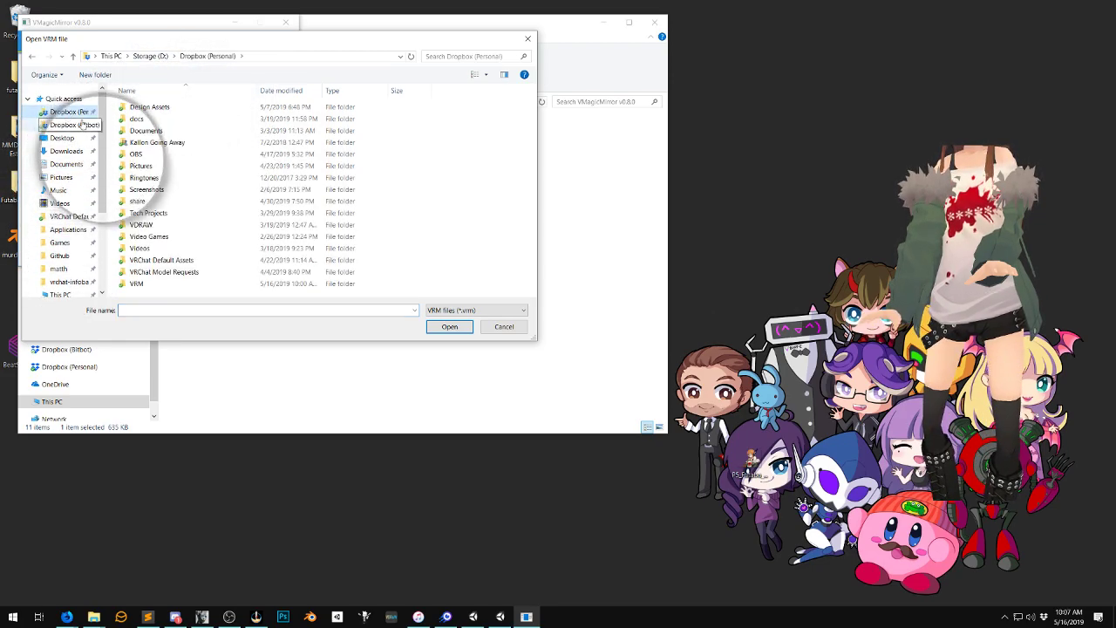
double_click(166, 284)
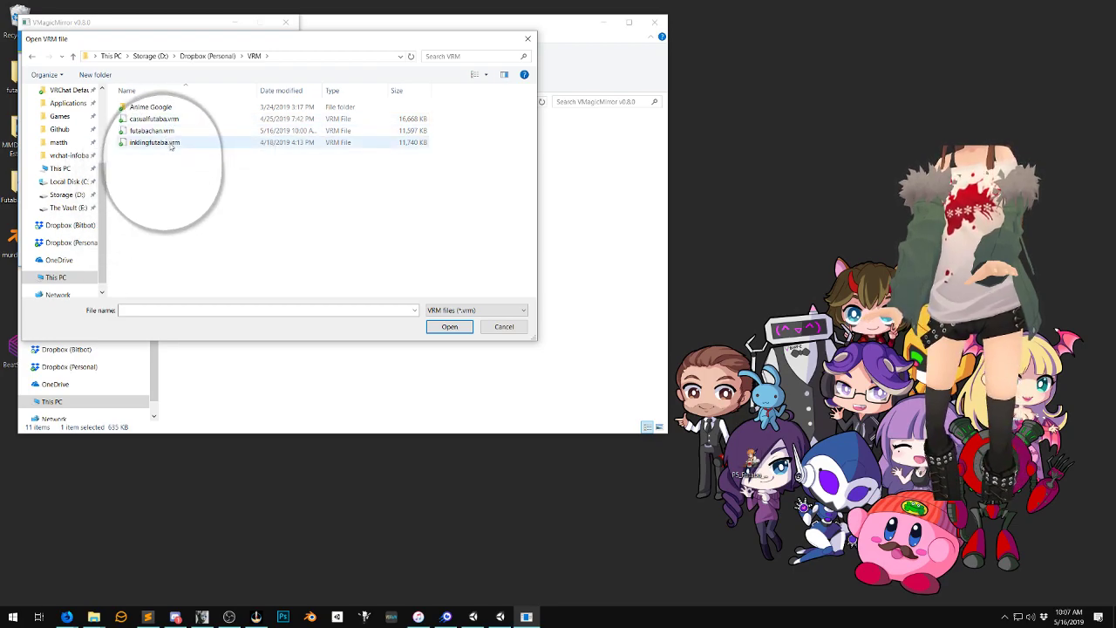
double_click(166, 143)
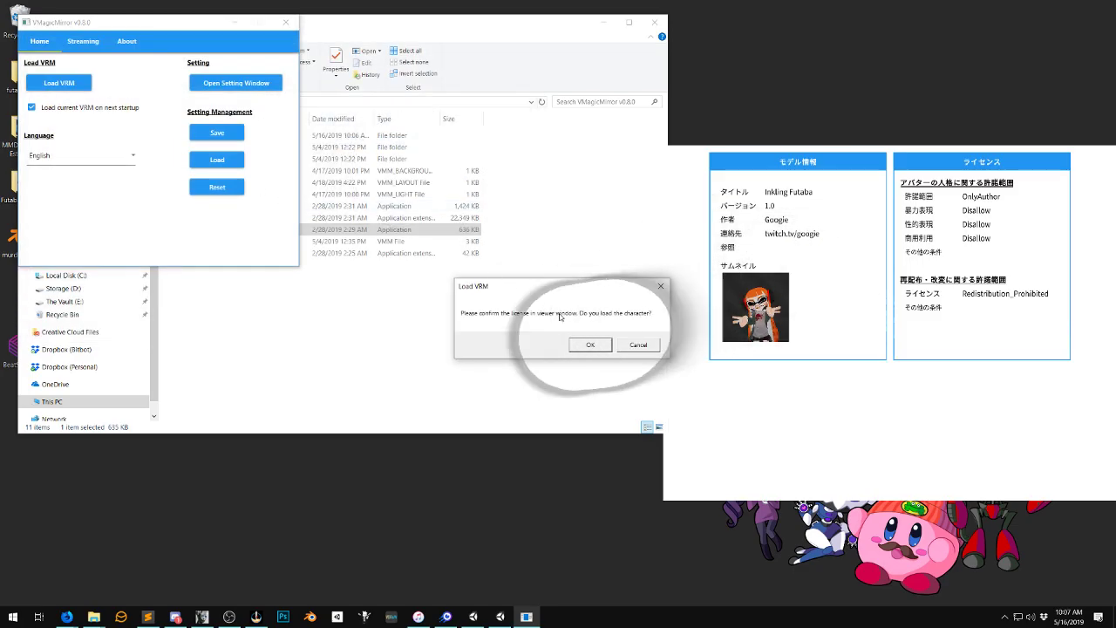
left_click(590, 344)
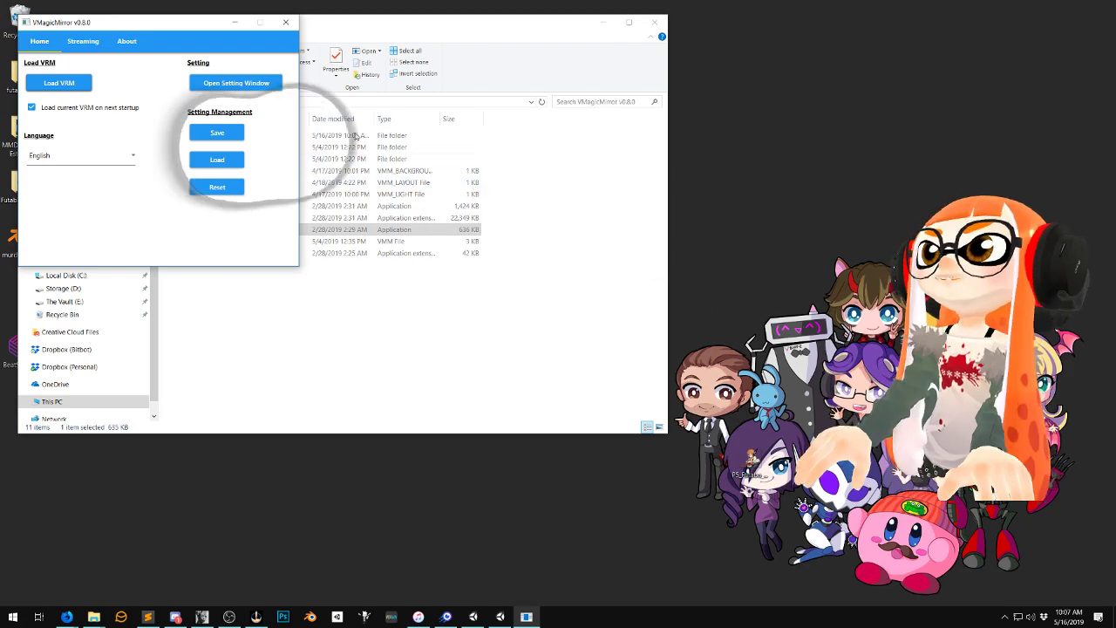
Minimize the VMagicMirror control window and the file explorer, and switch to the Firefox window with the UniVRM releases page
left_click(234, 22)
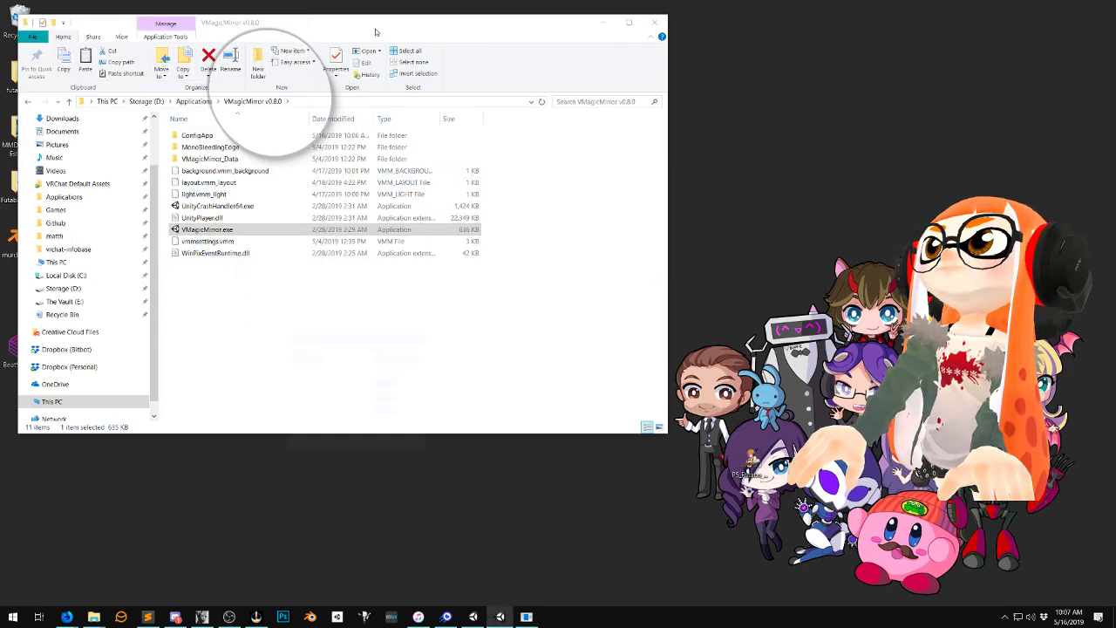
left_click(603, 22)
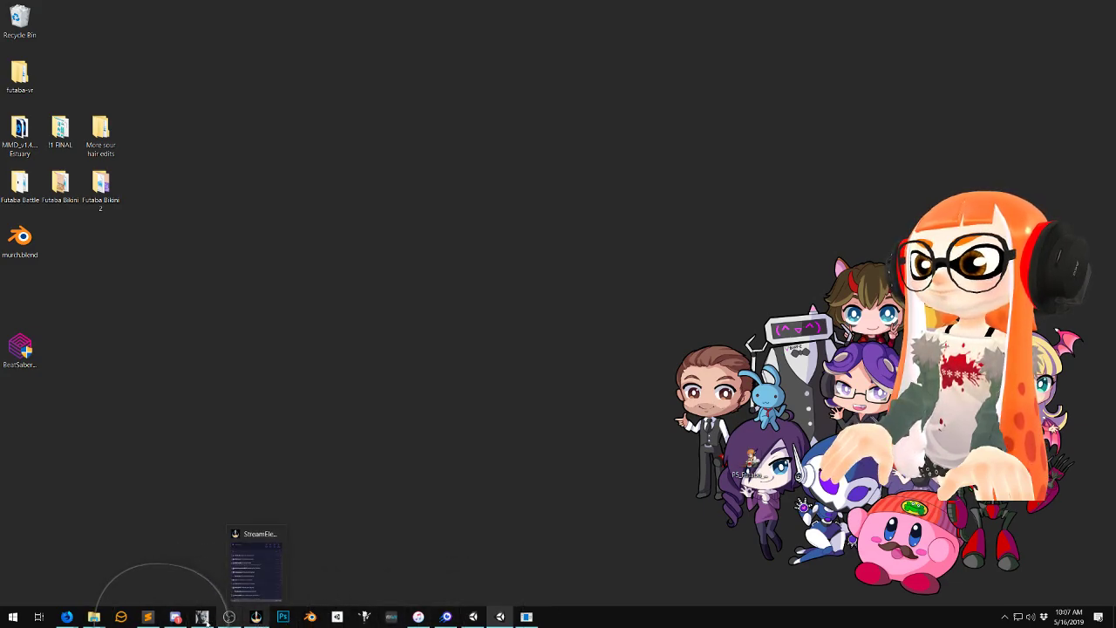
mouse_move(202, 617)
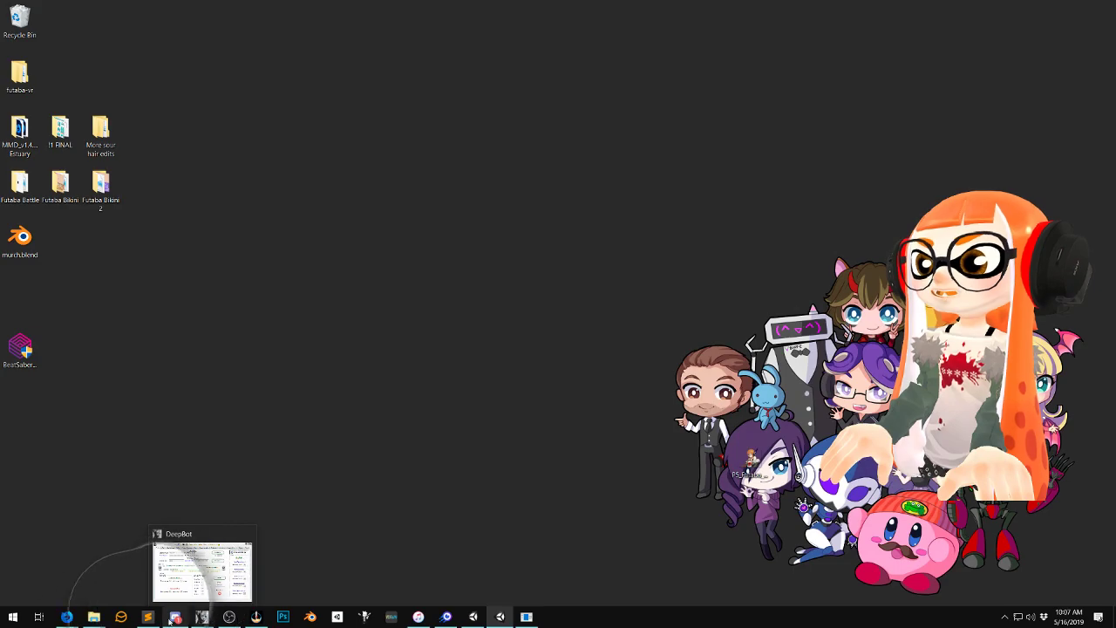
mouse_move(67, 617)
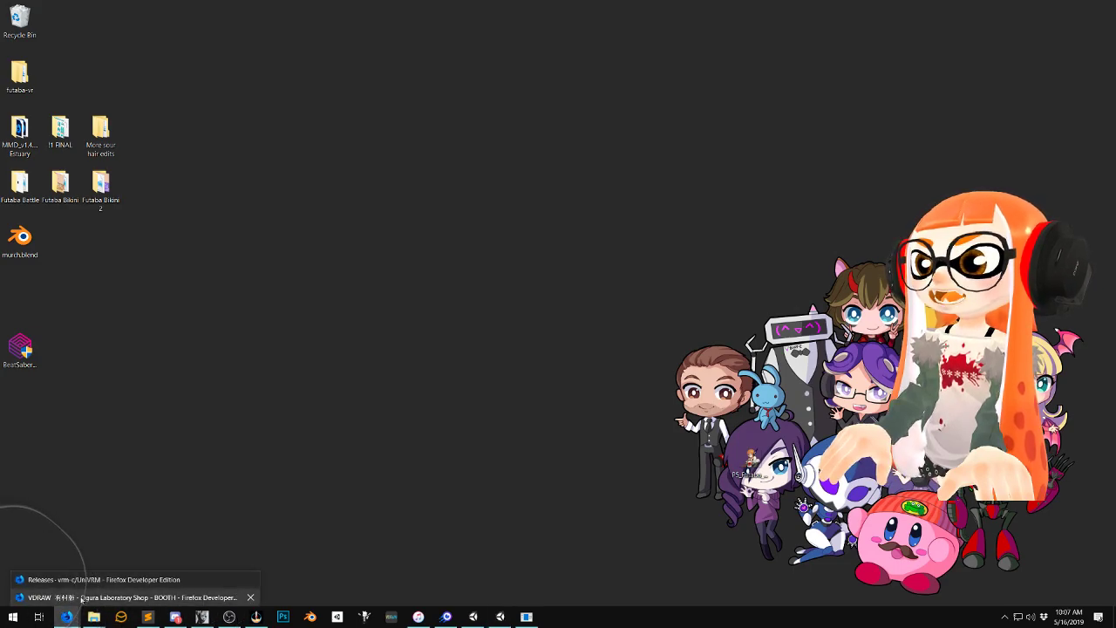
left_click(54, 579)
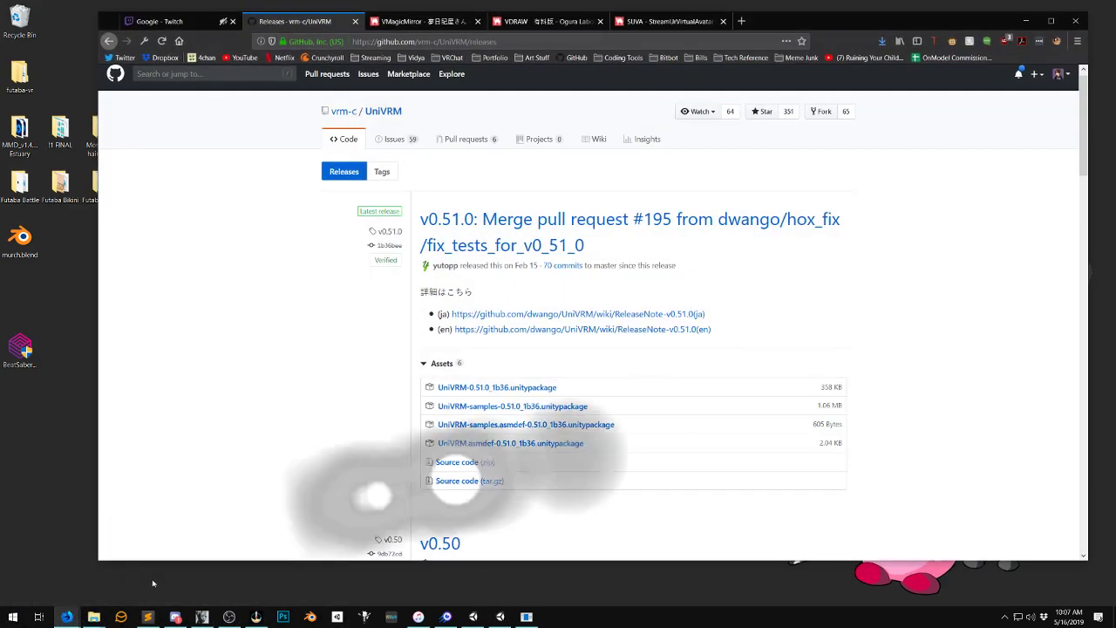